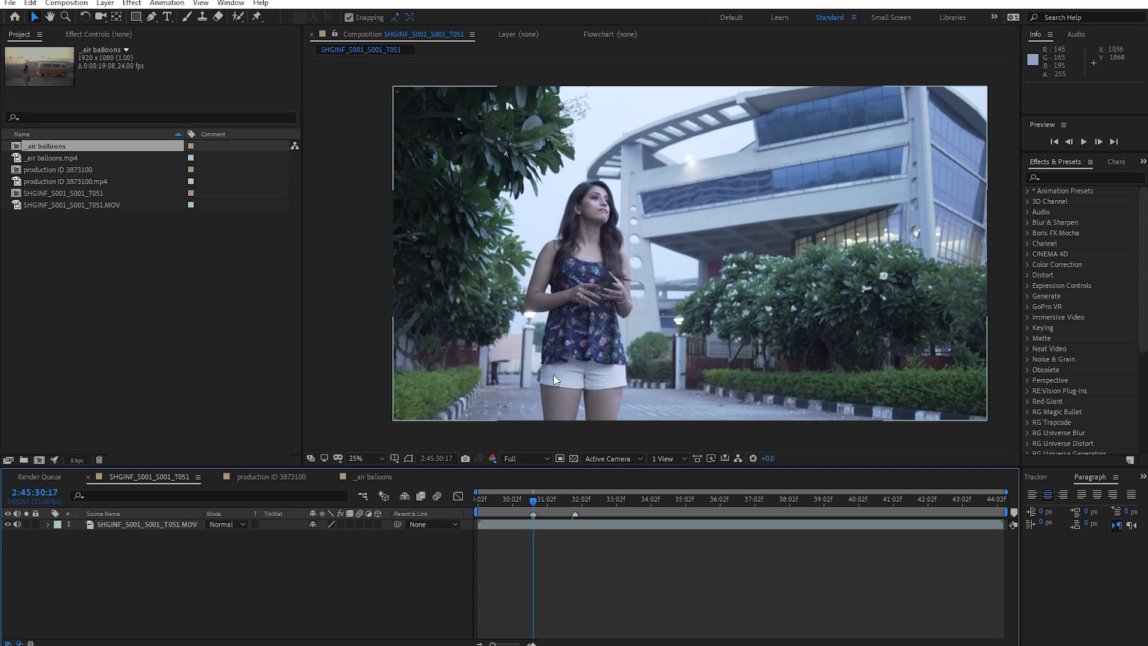
Toggle the effects on the SHGINF_S001_S001_T051.MOV layer off and on to compare the original and graded footage
left_click(340, 524)
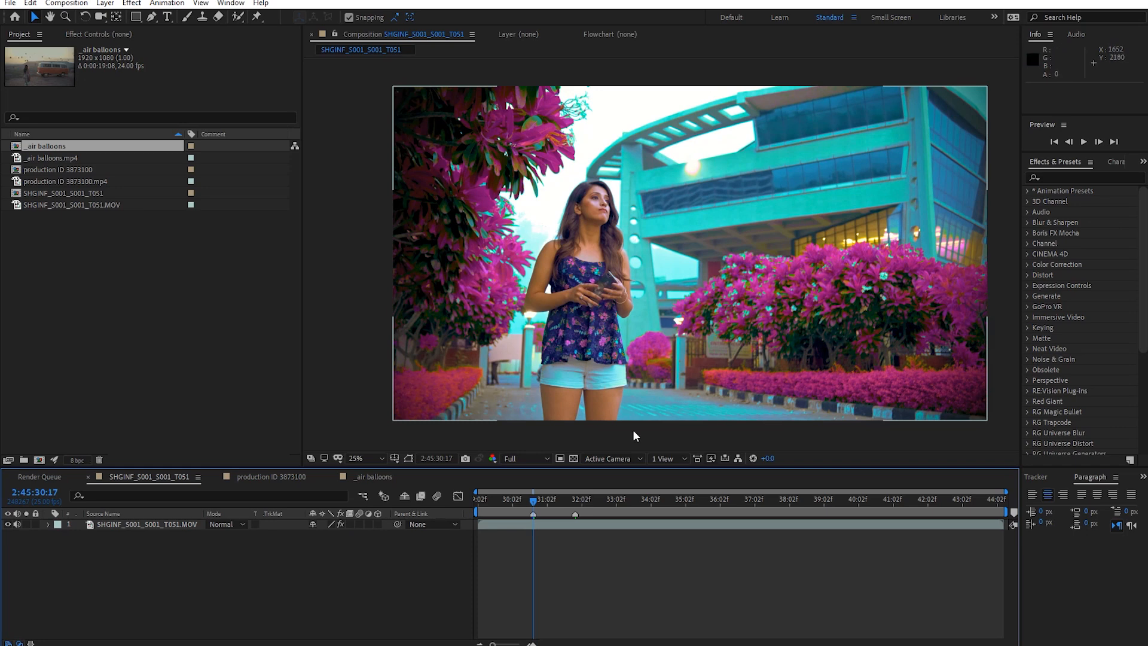
left_click(341, 524)
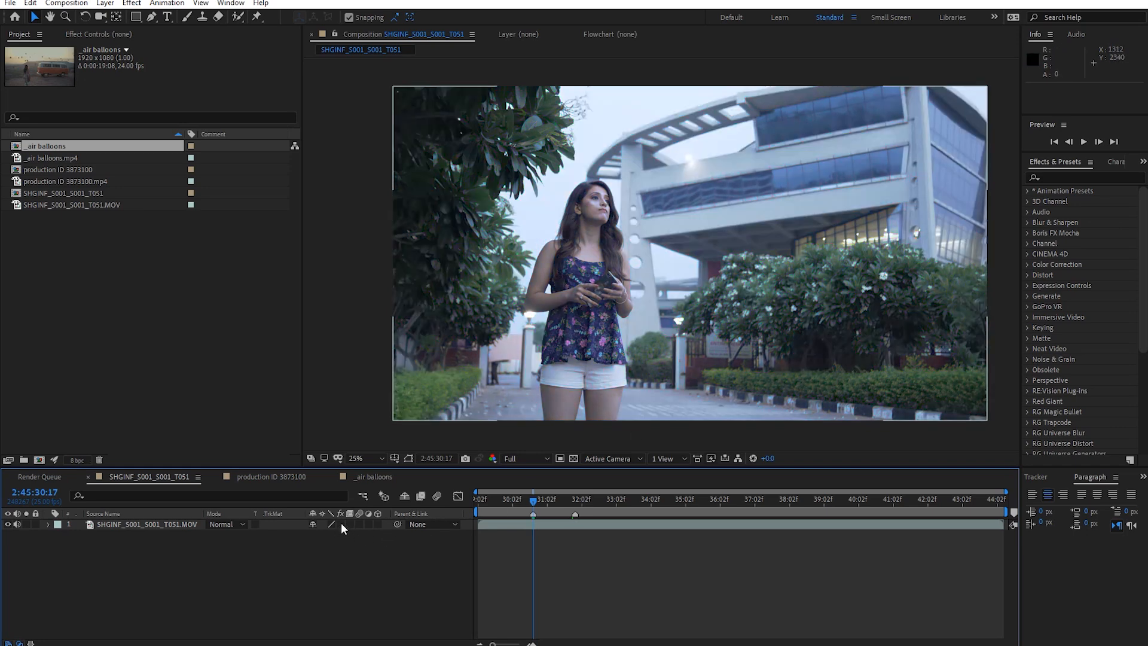
left_click(341, 524)
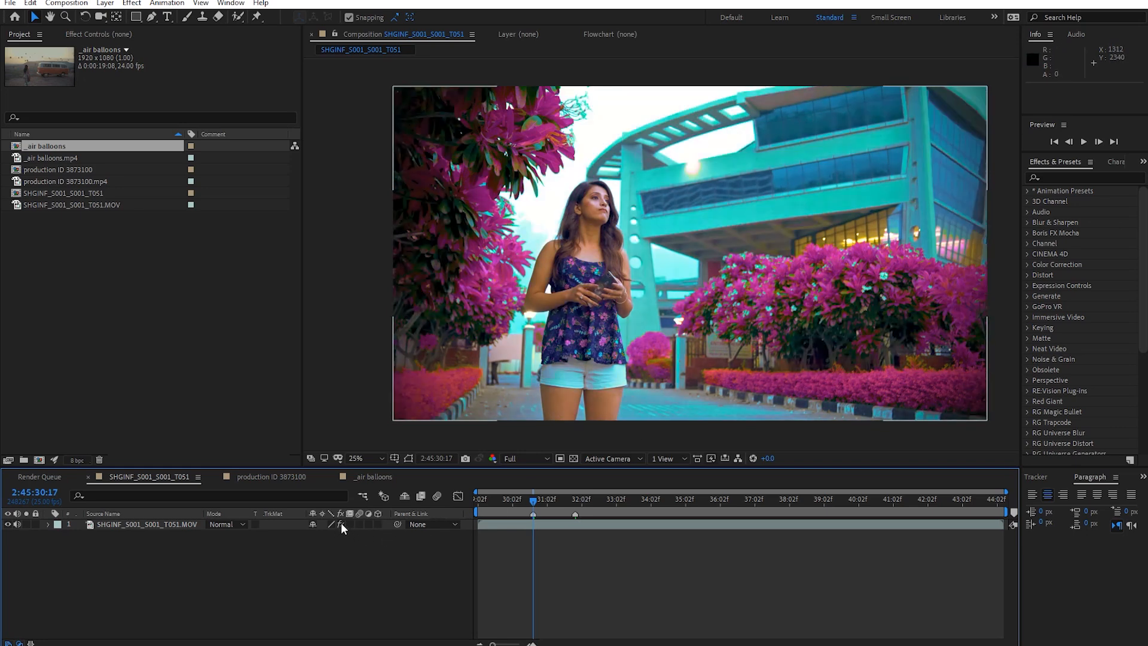
left_click(341, 524)
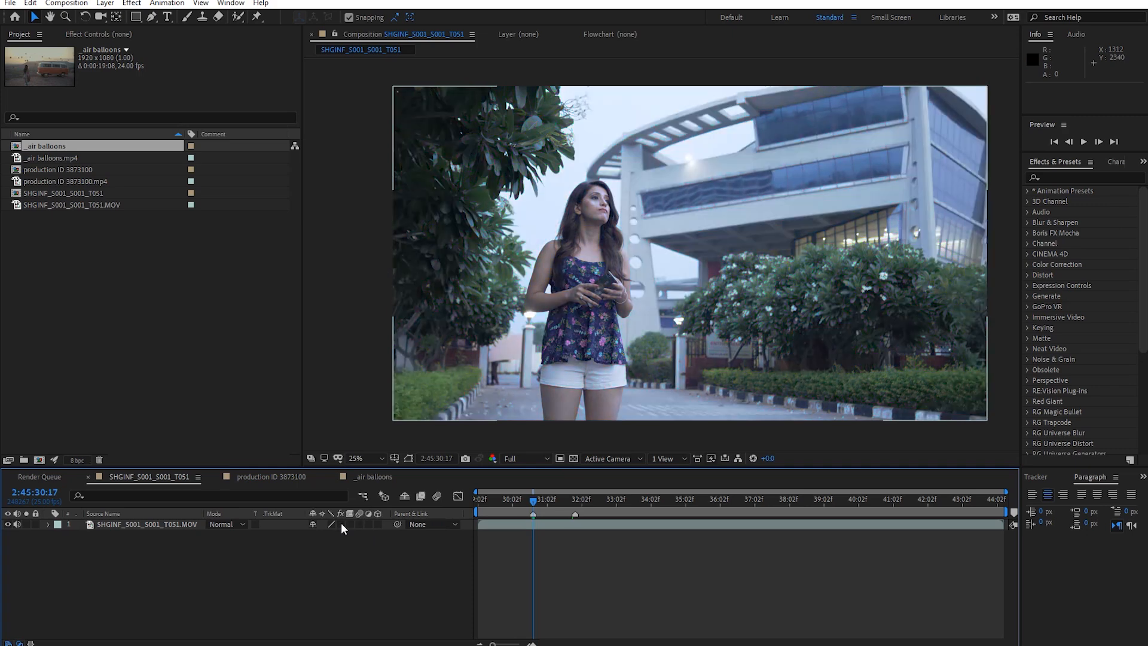
left_click(341, 524)
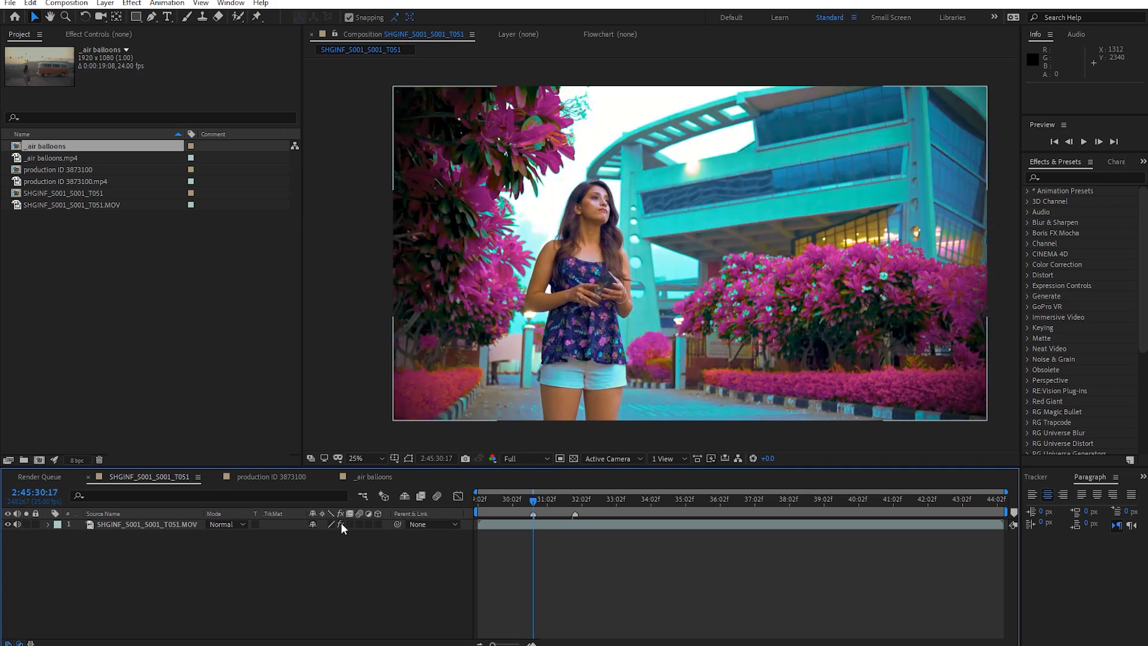
Preview the production ID 3873100 composition and compare the Dance layer with its effects switched off and on
left_click(280, 479)
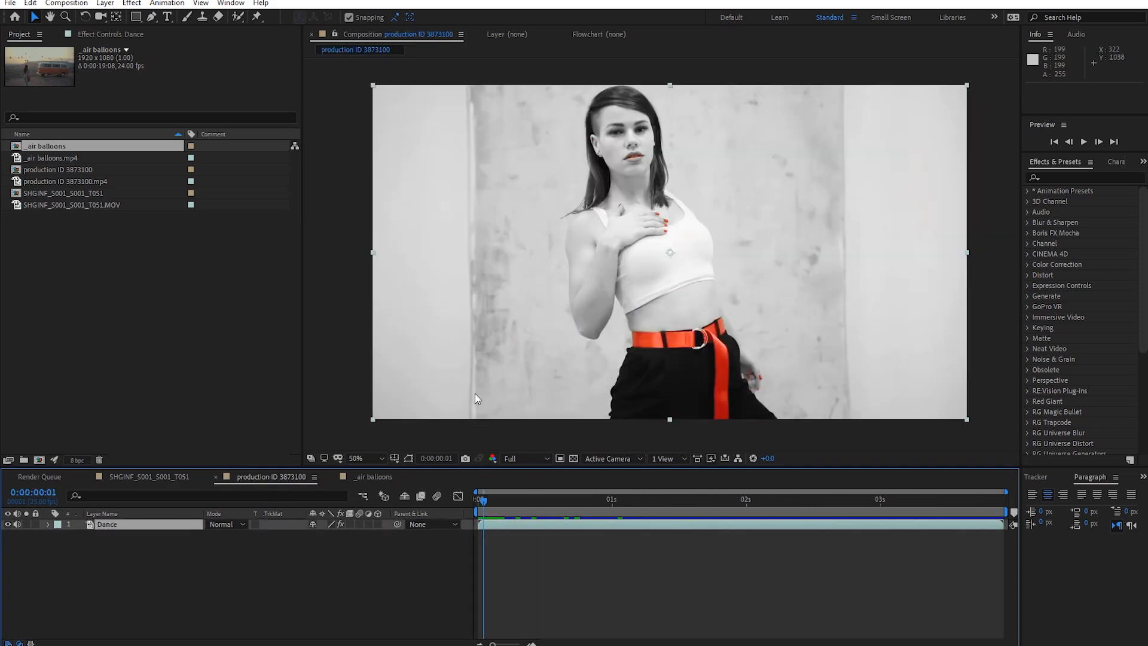
key("space")
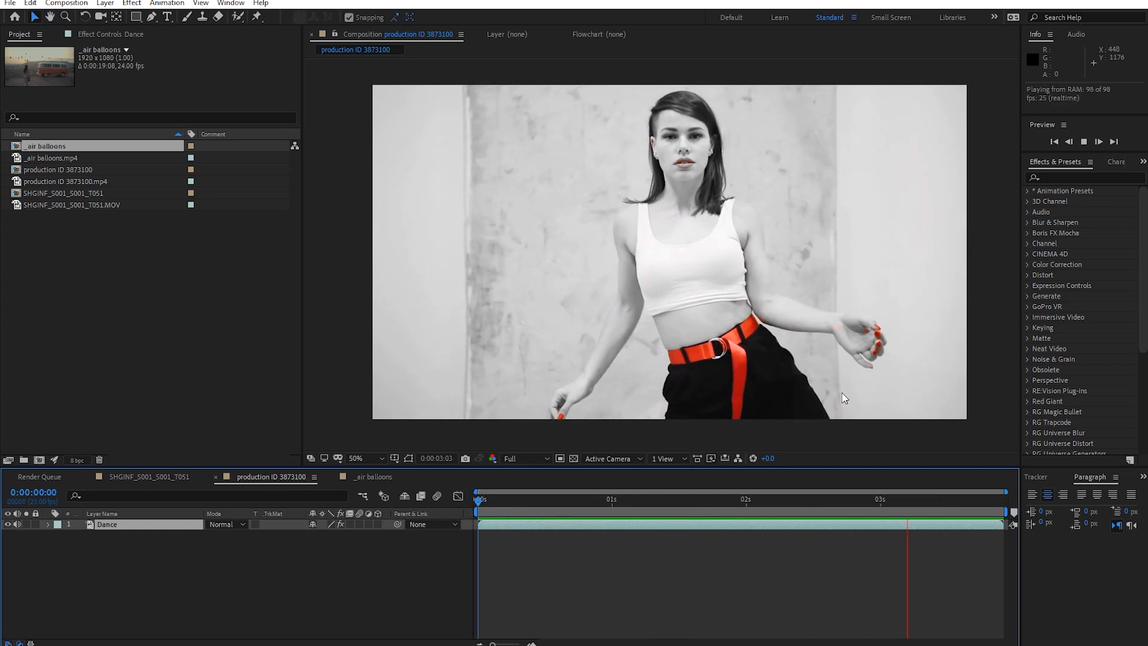
left_click(343, 524)
left_click(343, 524)
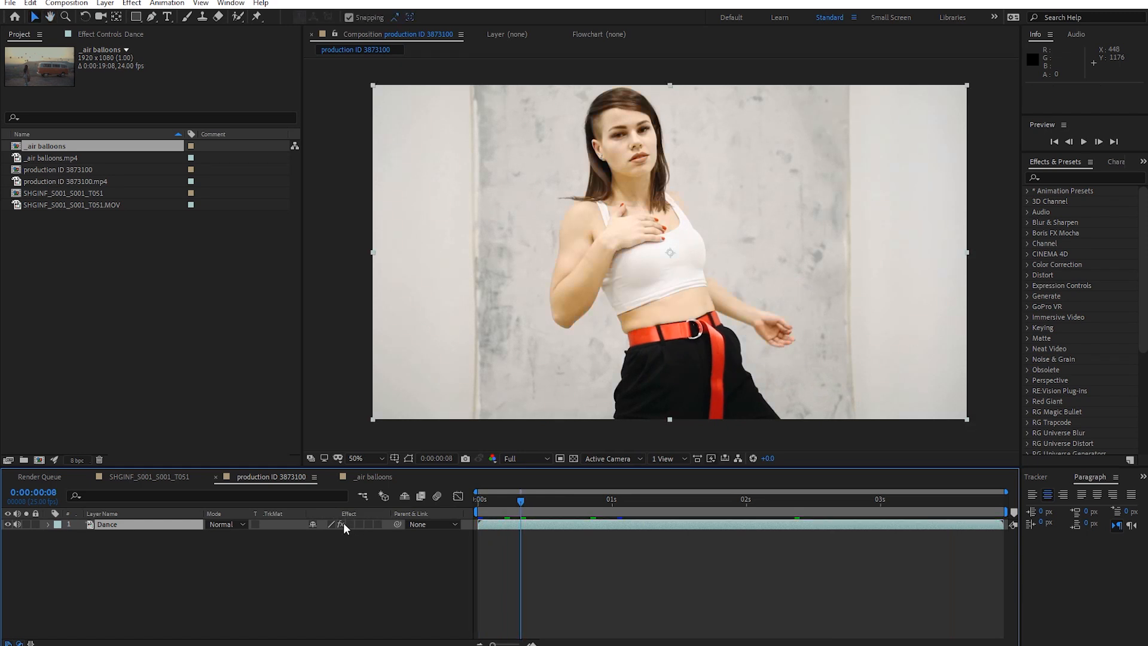
left_click(343, 524)
left_click_drag(506, 504, 784, 508)
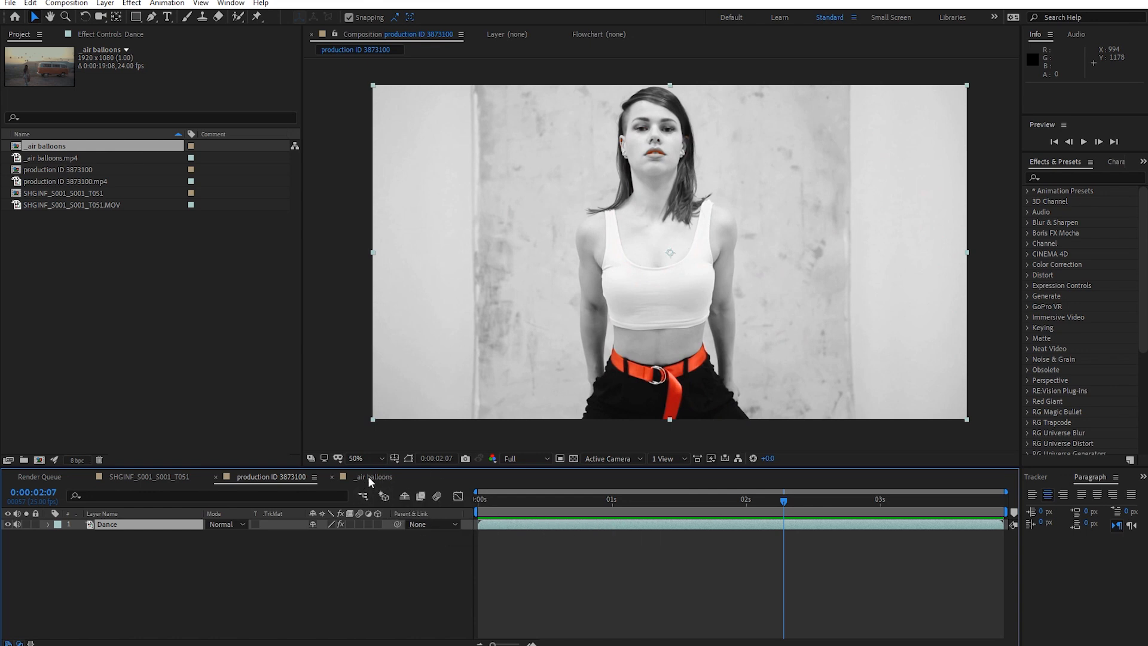
mouse_move(710, 506)
left_mouse_down()
mouse_move(649, 511)
mouse_move(698, 510)
left_mouse_up()
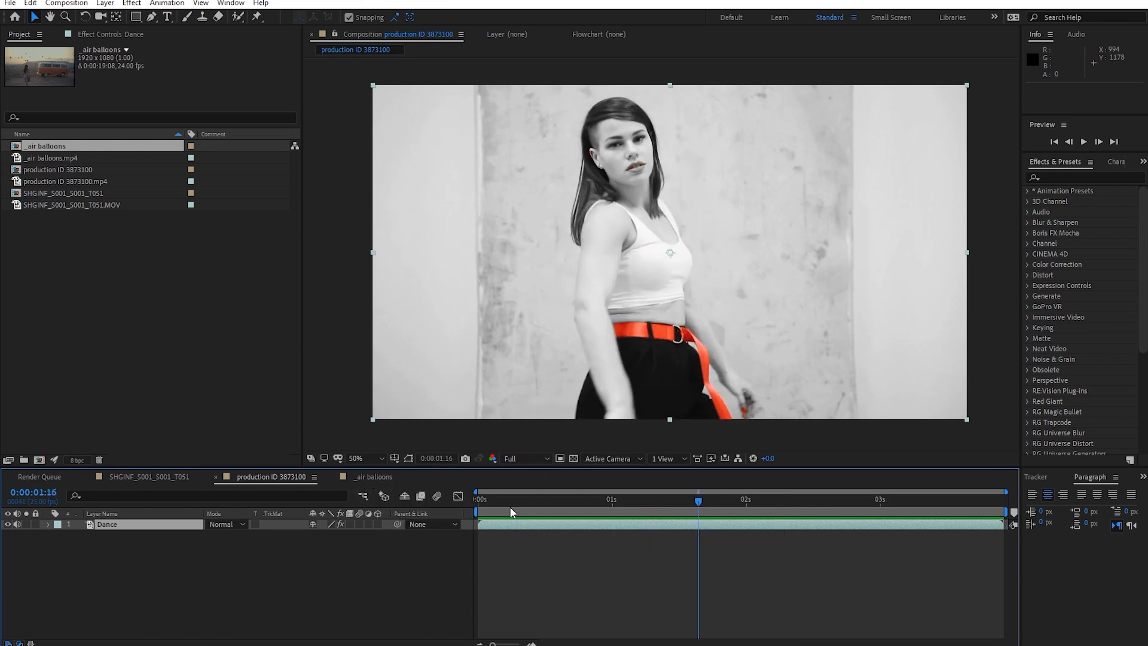
View the opening frames of the _air balloons composition, then return to the SHGINF_S001_S001_T051 composition
left_click(376, 479)
left_click_drag(525, 508, 488, 512)
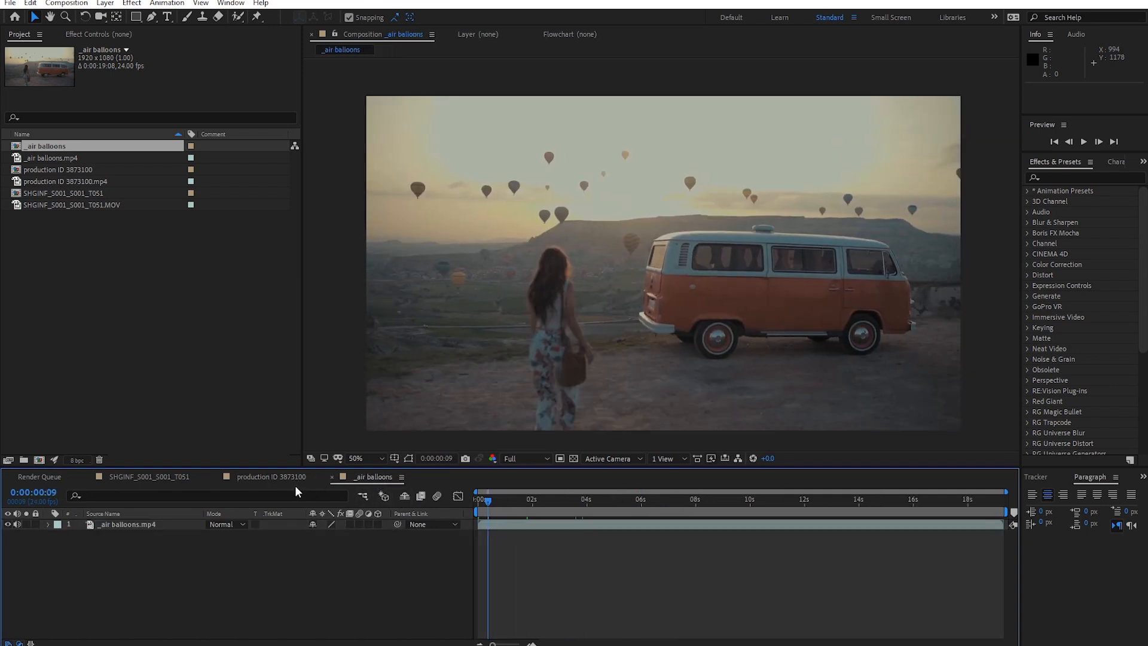
left_click(251, 478)
left_click(177, 479)
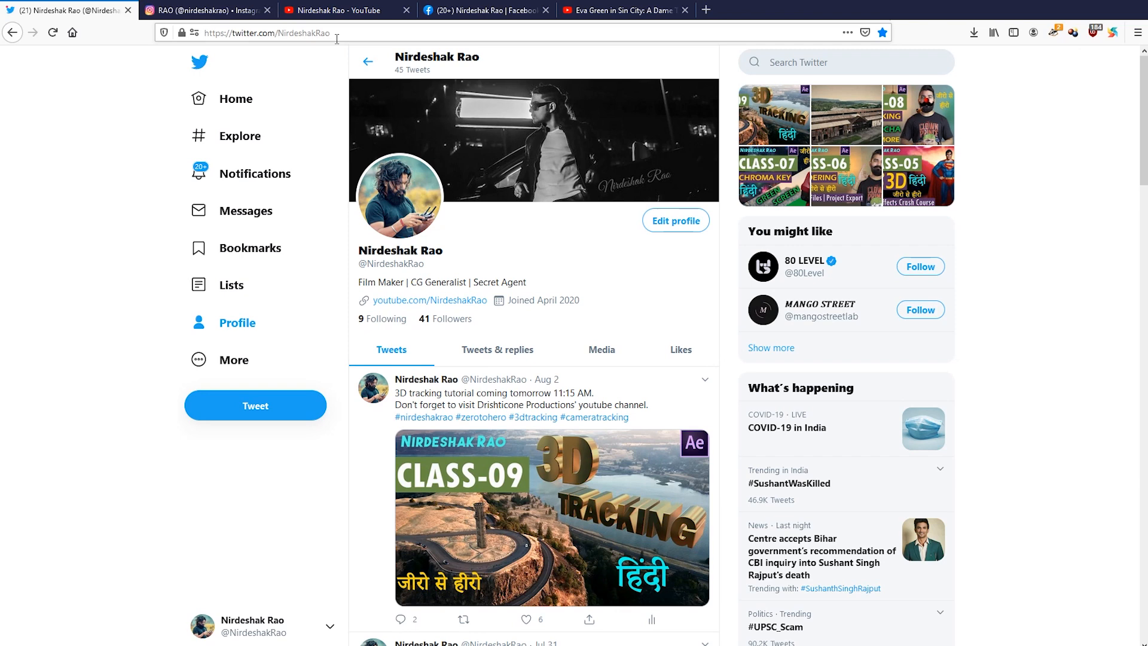
View the creator's Instagram profile, YouTube channel and Facebook page in the browser
left_click(206, 10)
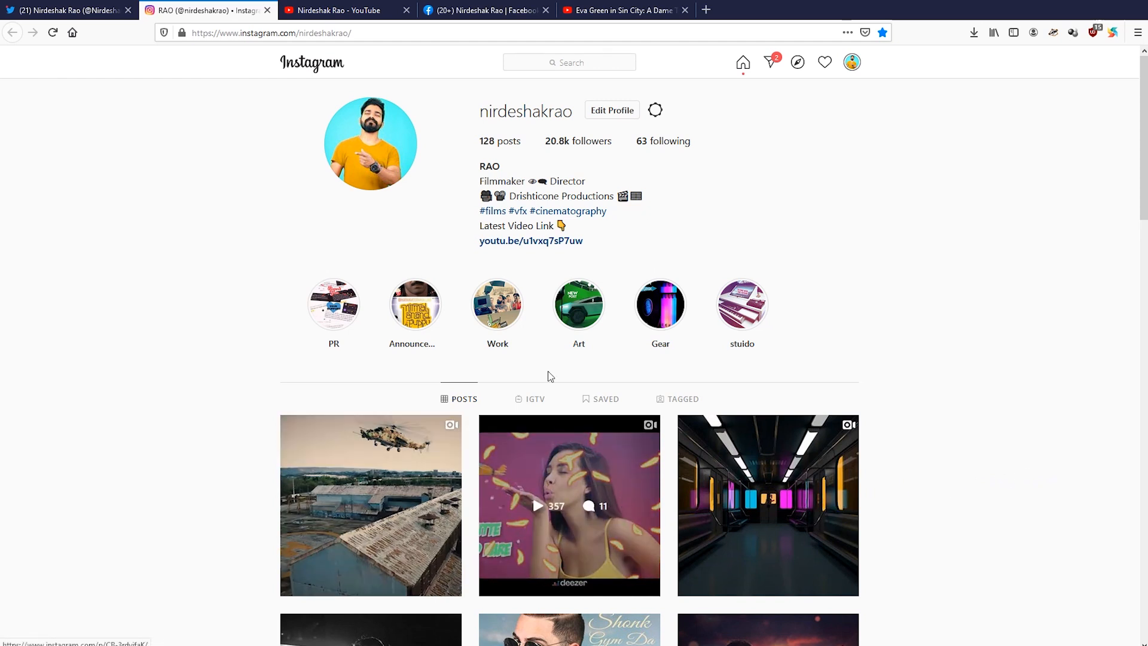
left_click(315, 13)
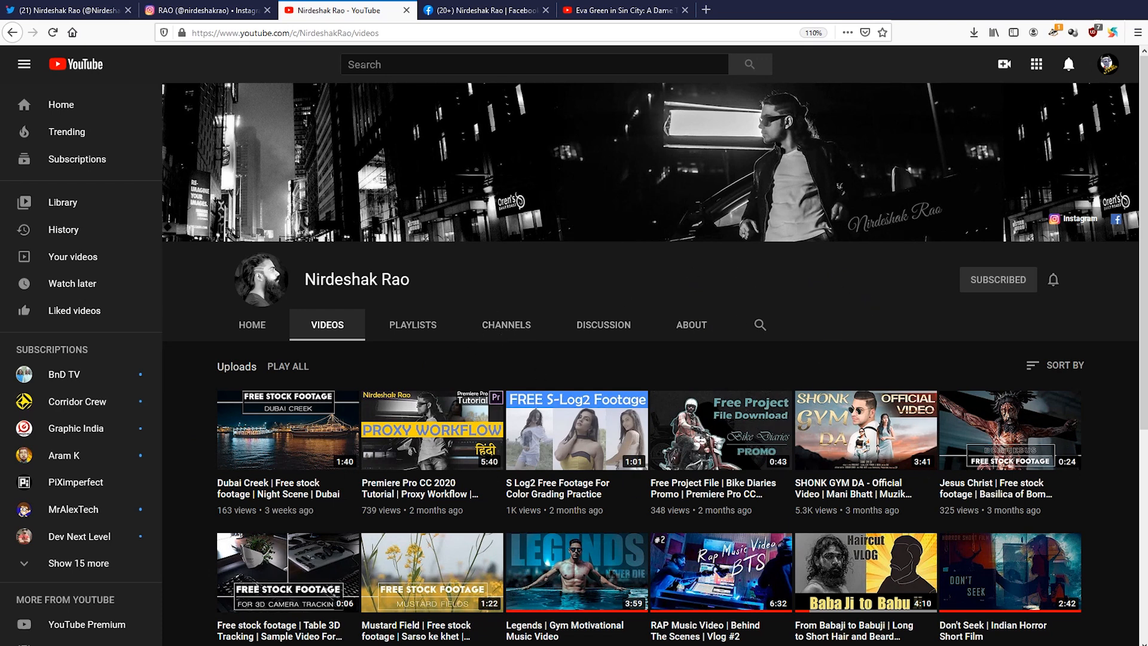
left_click(453, 14)
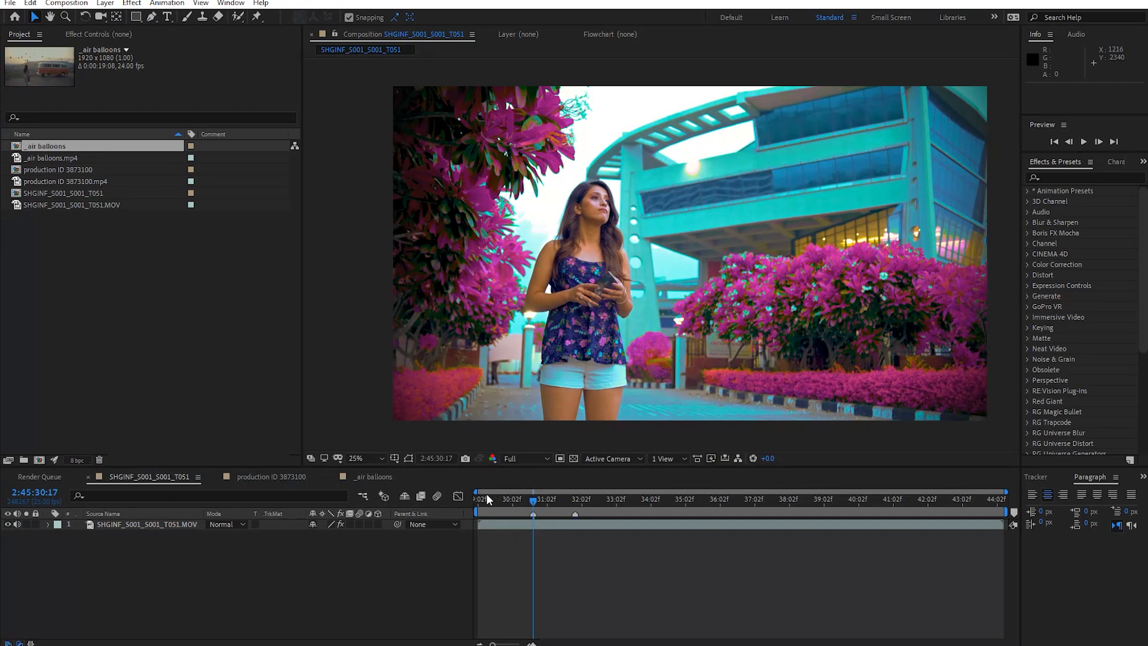
Open the _air balloons composition, return the playhead to the first frame and select the _air balloons.mp4 layer
left_click(371, 476)
left_click_drag(515, 500, 479, 508)
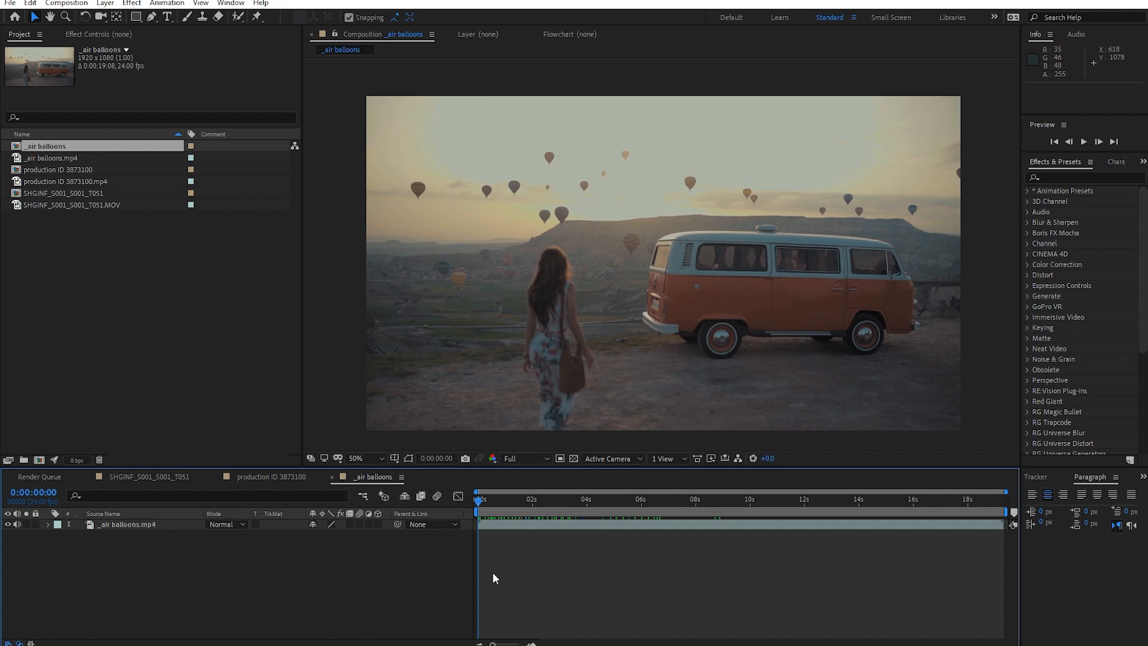
left_click(506, 525)
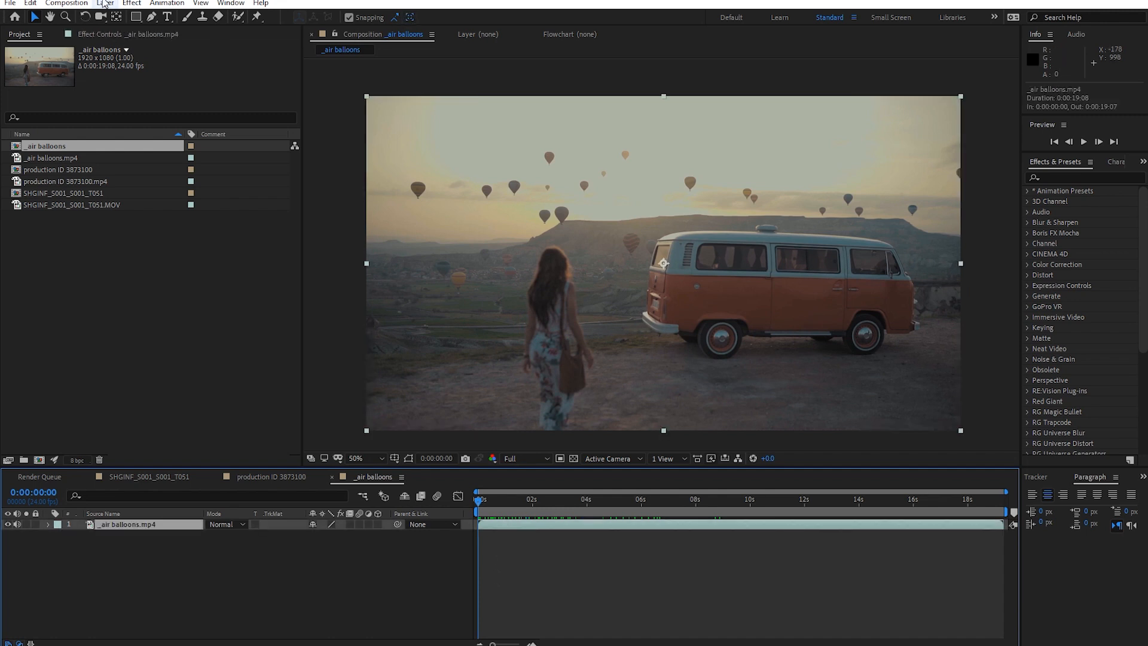
Apply the Tint color correction effect to the _air balloons.mp4 layer
left_click(132, 3)
mouse_move(189, 145)
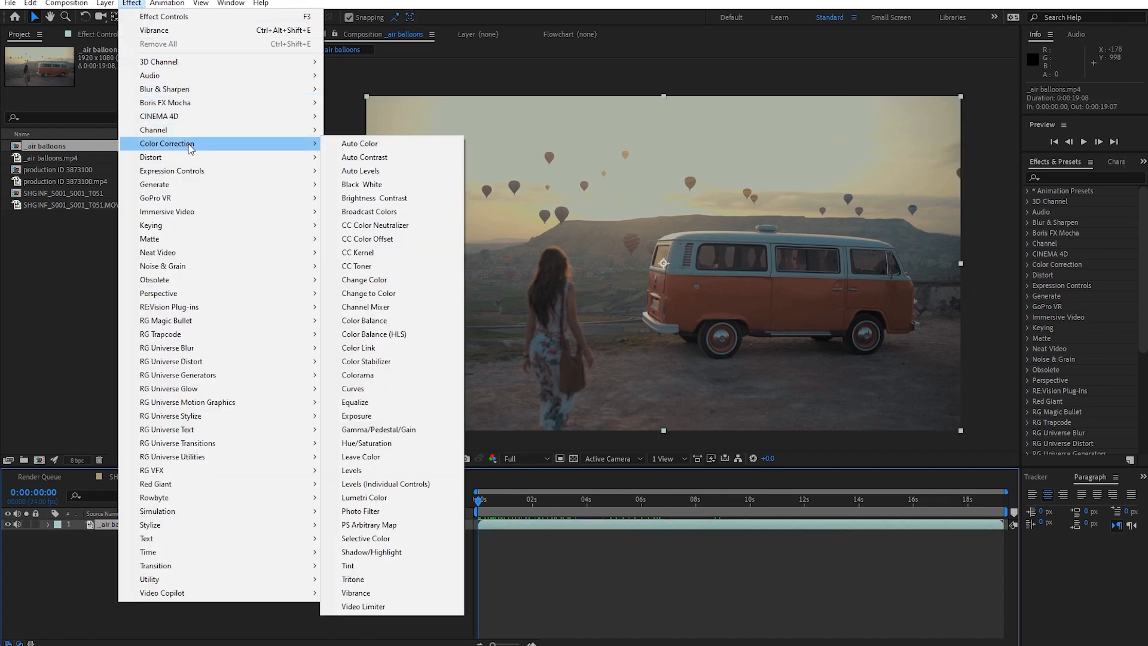
left_click(372, 566)
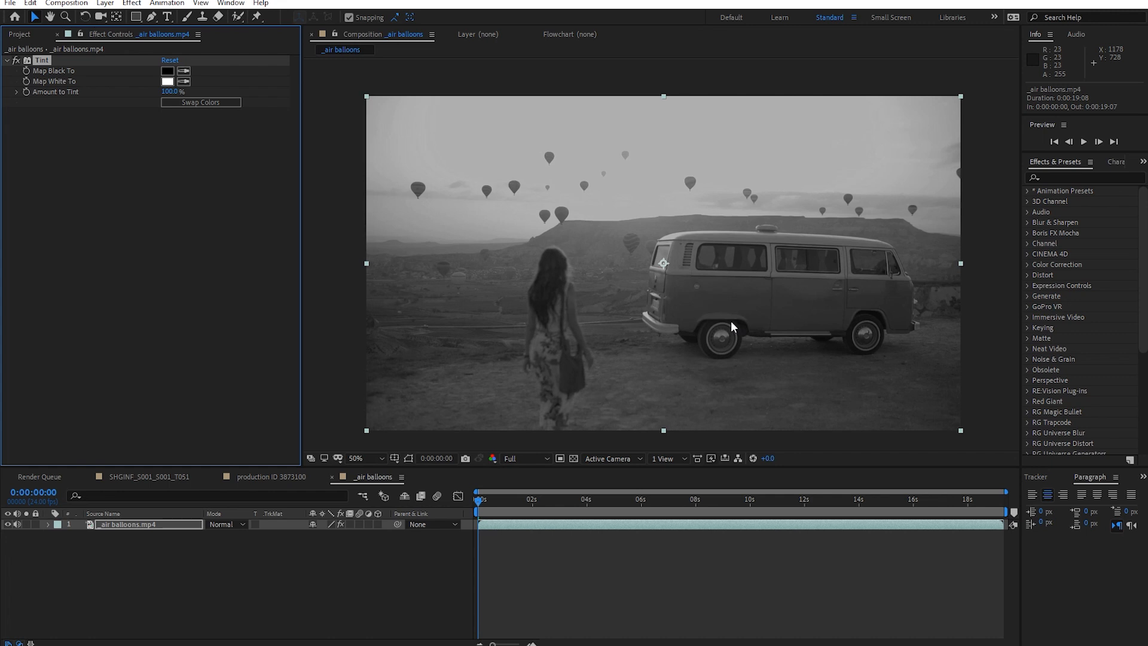
Examine the shadows, midtones and highlights of the black-and-white frame around the van, its wheel, the woman and the sky
left_click(751, 339)
scroll(751, 360, "up", 2)
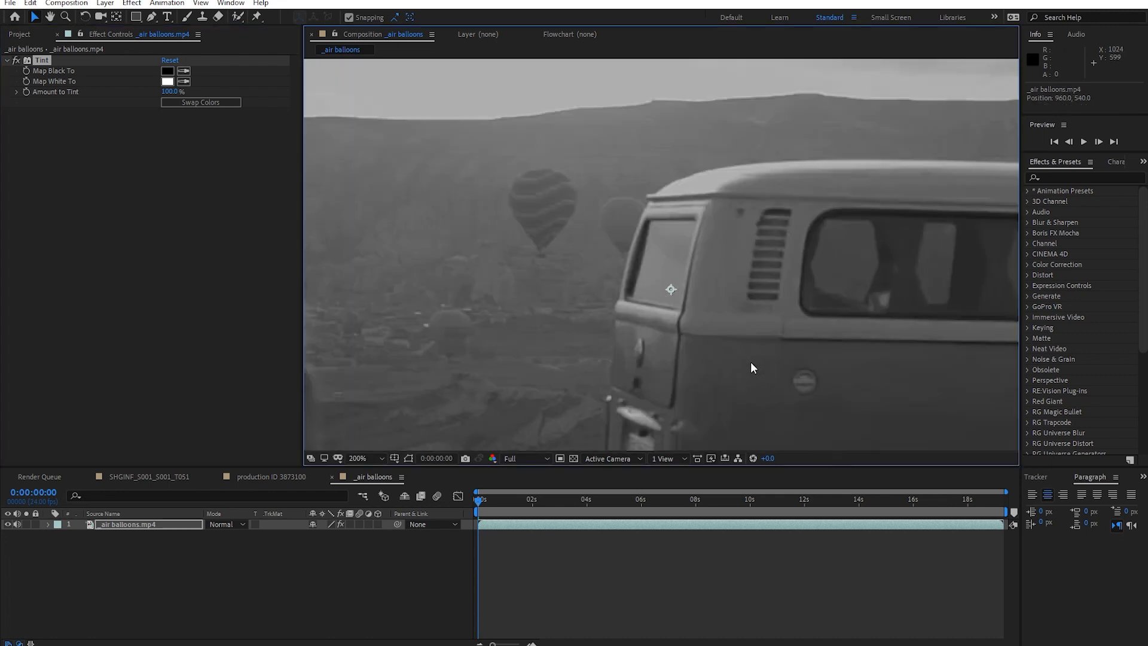
left_click_drag(752, 361, 631, 204)
left_click_drag(721, 280, 613, 182)
scroll(616, 204, "up", 1)
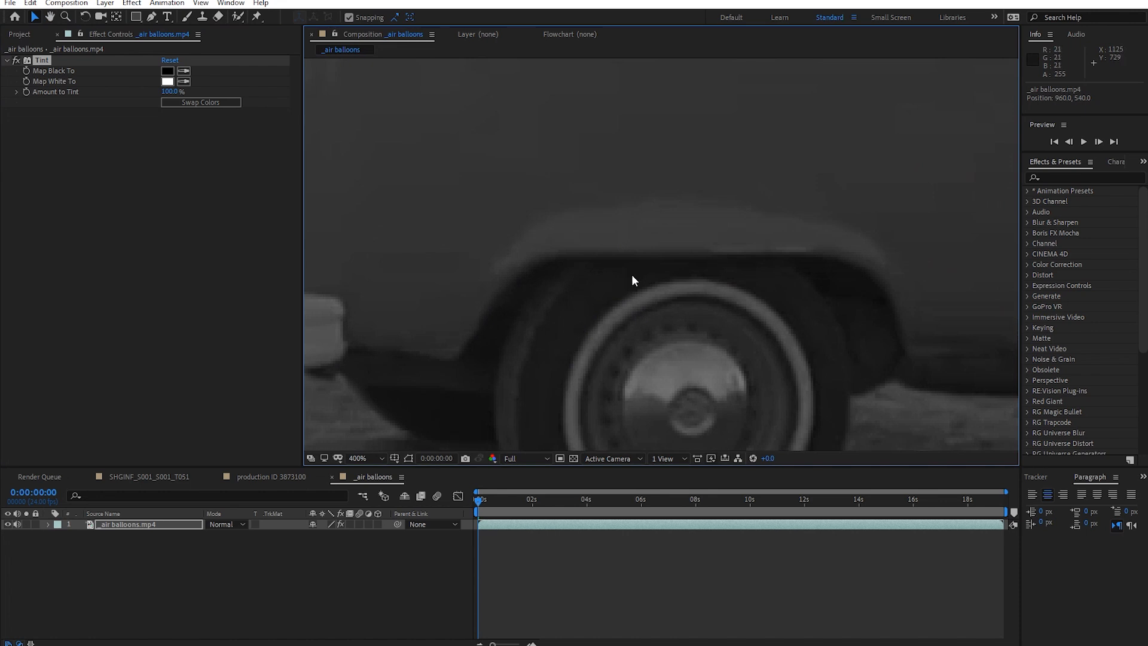
scroll(657, 269, "down", 3)
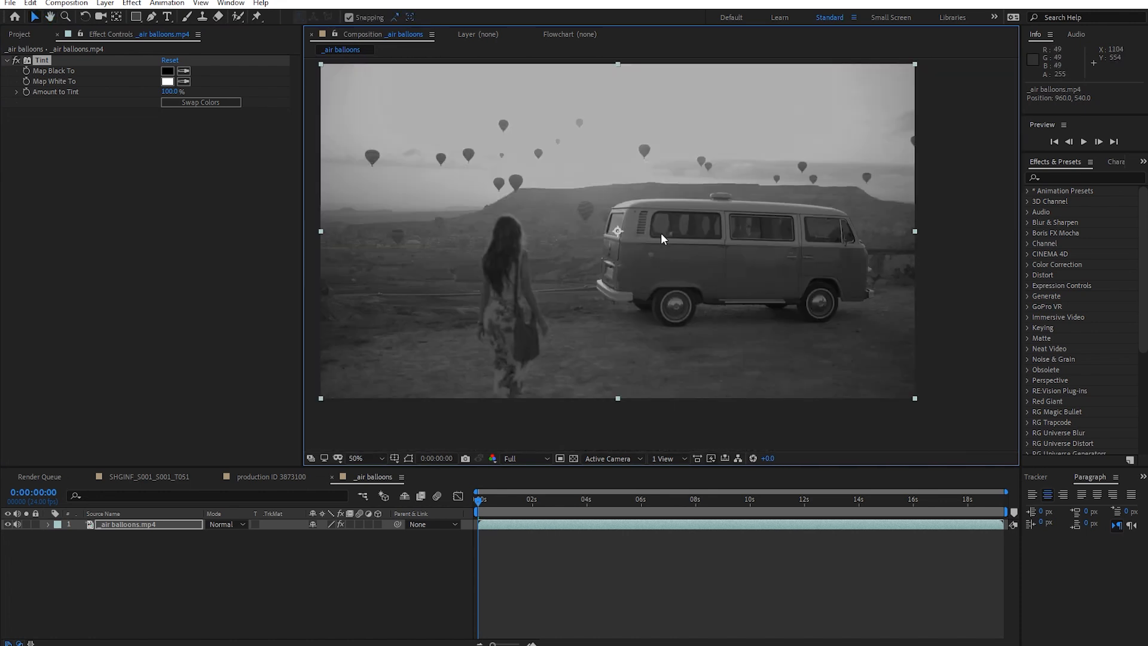
scroll(652, 308, "up", 1)
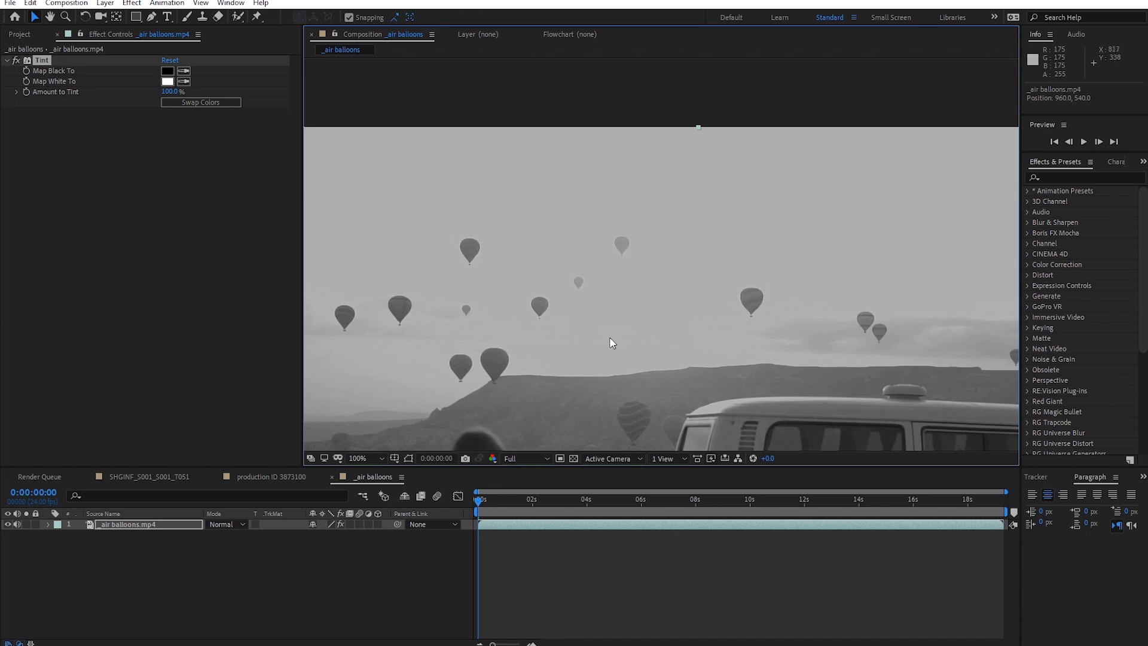
left_click_drag(656, 428, 651, 280)
scroll(658, 428, "down", 1)
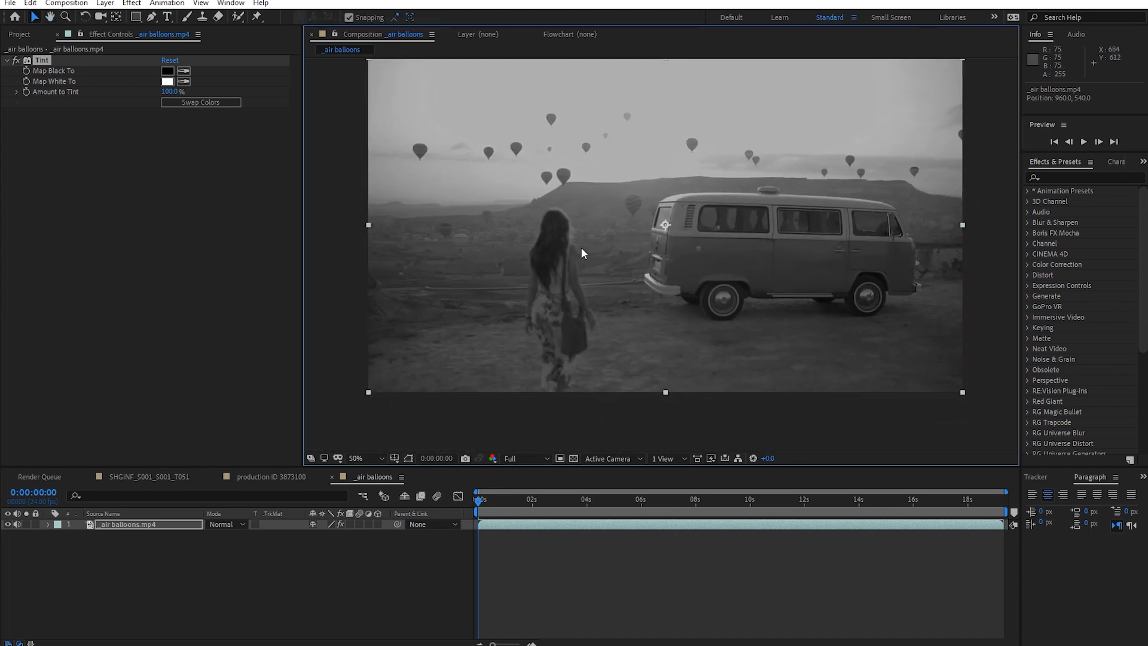
left_click_drag(589, 301, 584, 329)
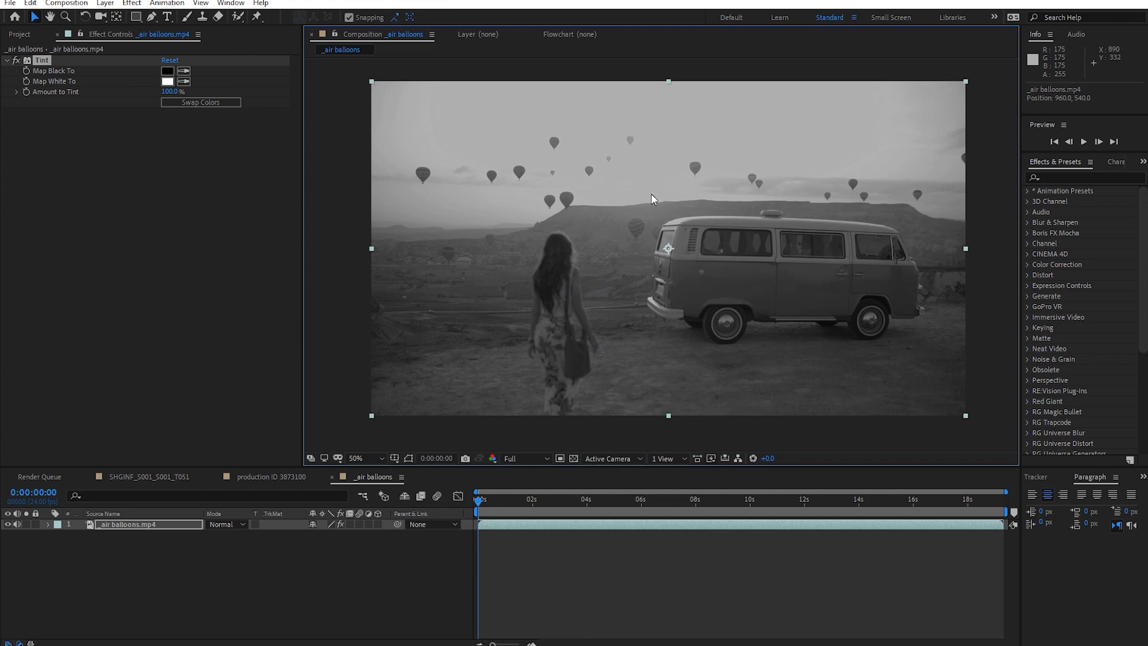
scroll(680, 317, "up", 2)
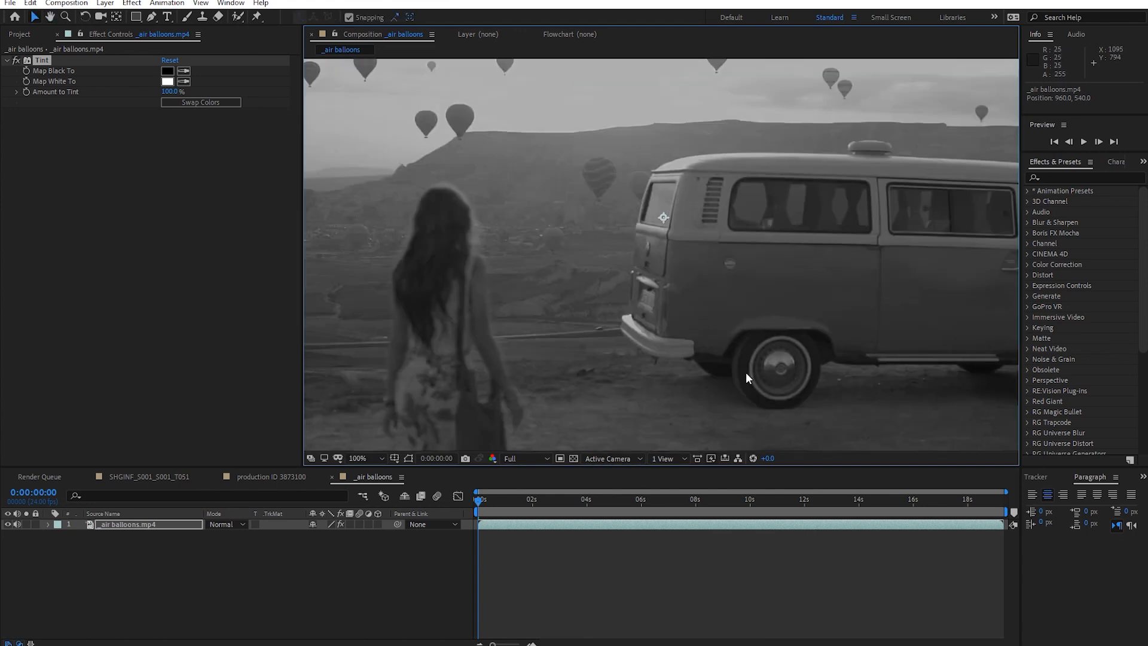
scroll(702, 372, "down", 2)
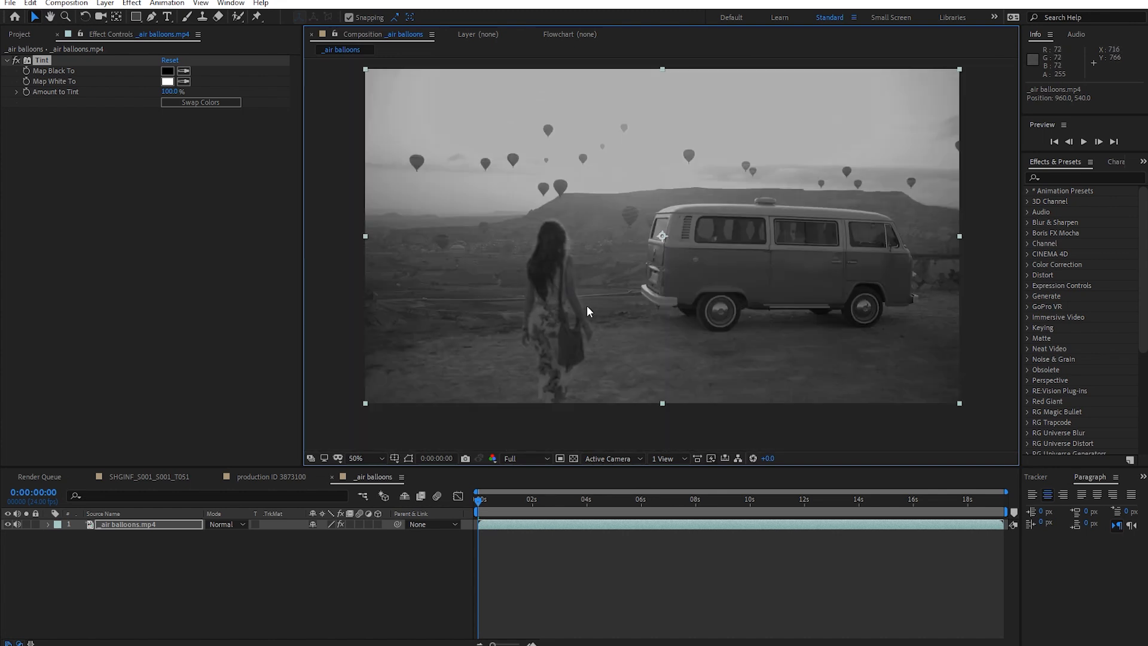
mouse_move(626, 339)
left_mouse_down()
mouse_move(618, 354)
mouse_move(635, 353)
left_mouse_up()
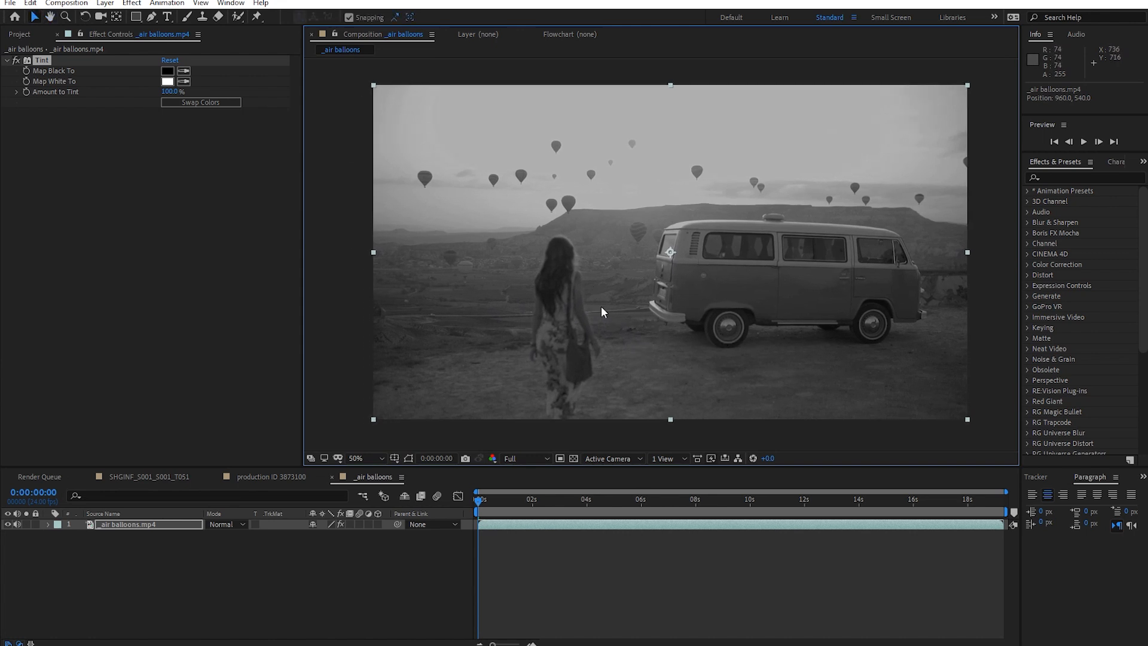
left_click_drag(531, 324, 528, 325)
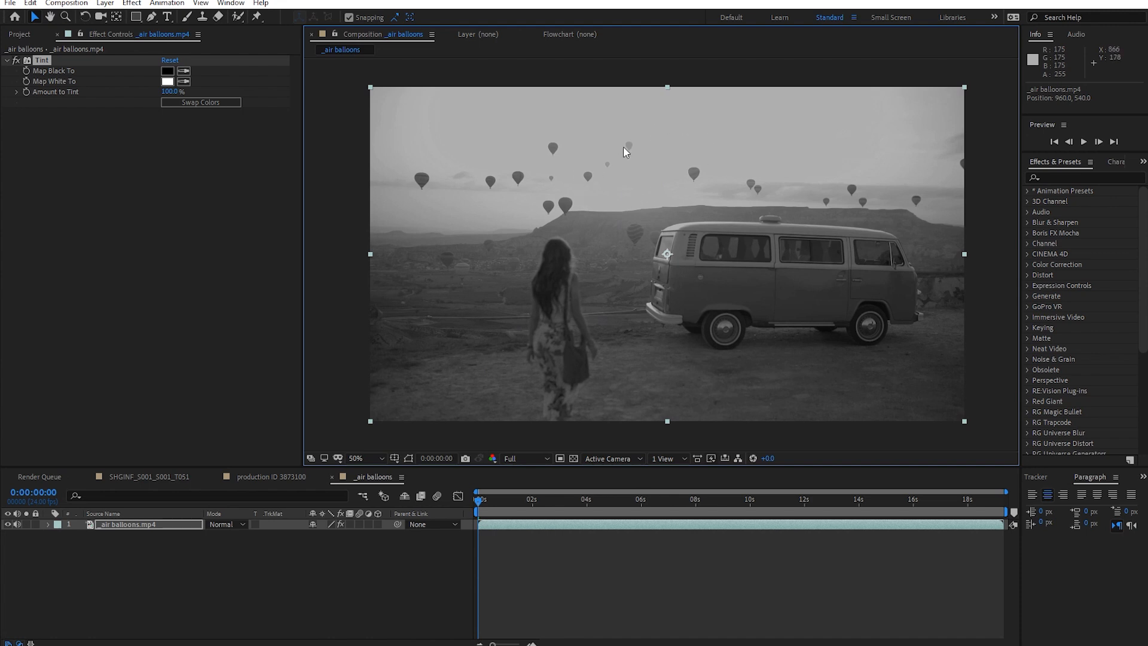
Remove the Tint effect from the _air balloons.mp4 layer and apply the Levels color correction effect instead
key("Delete")
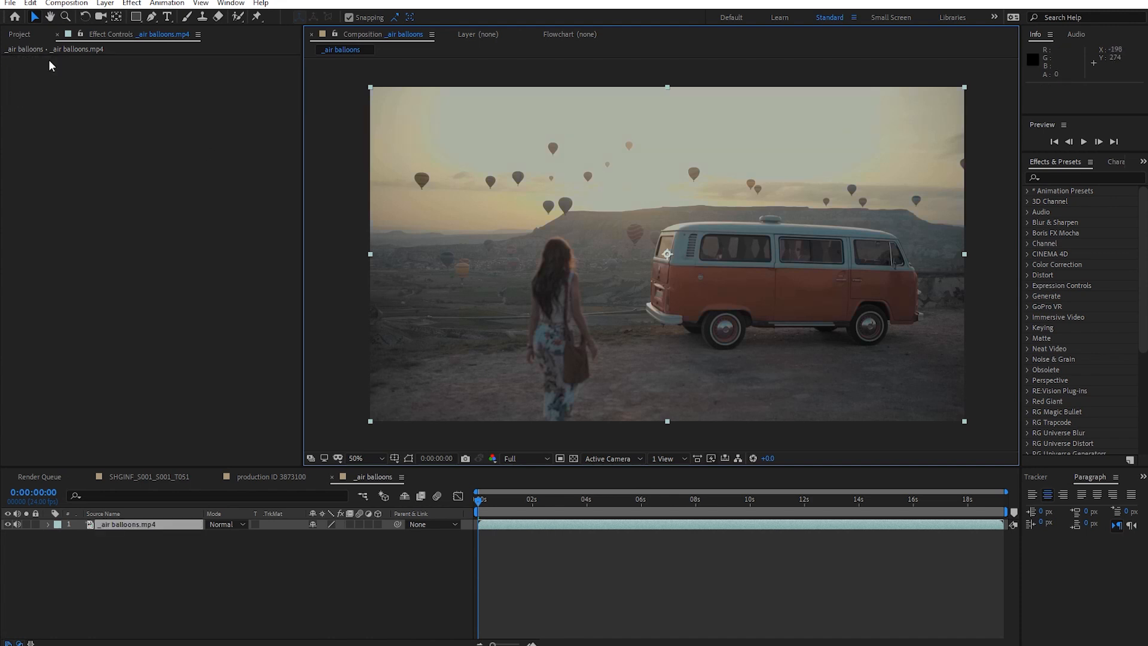
left_click(132, 3)
mouse_move(184, 153)
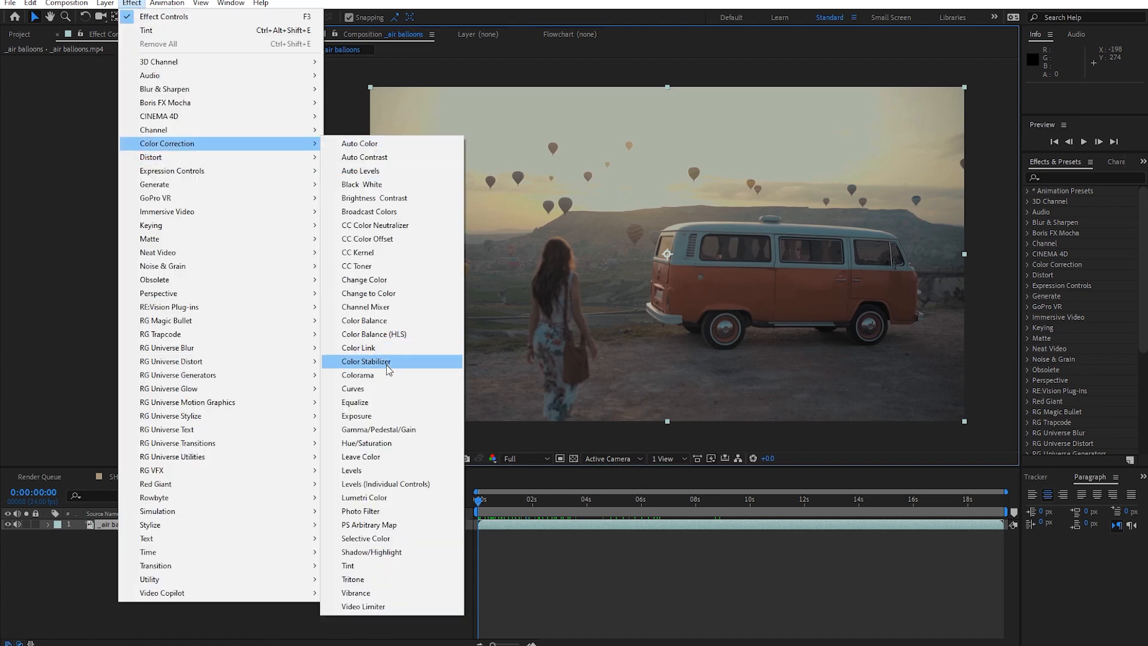
left_click(371, 470)
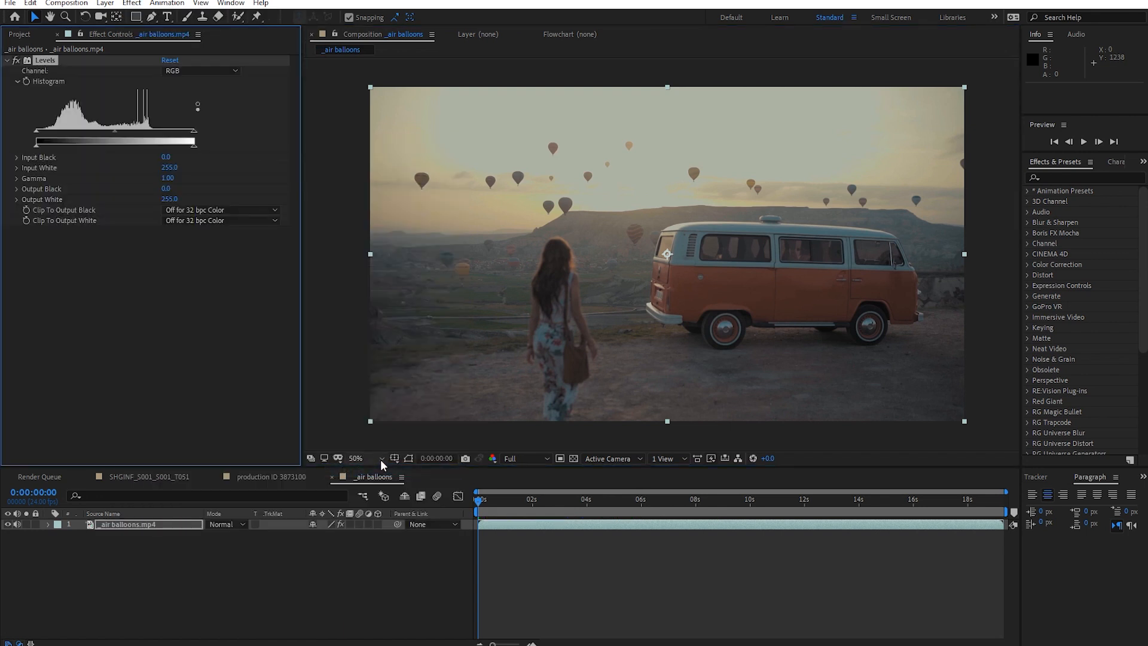
Switch the Levels histogram to the colored channel display and back to the single-color display to compare them
left_click_drag(537, 327, 538, 325)
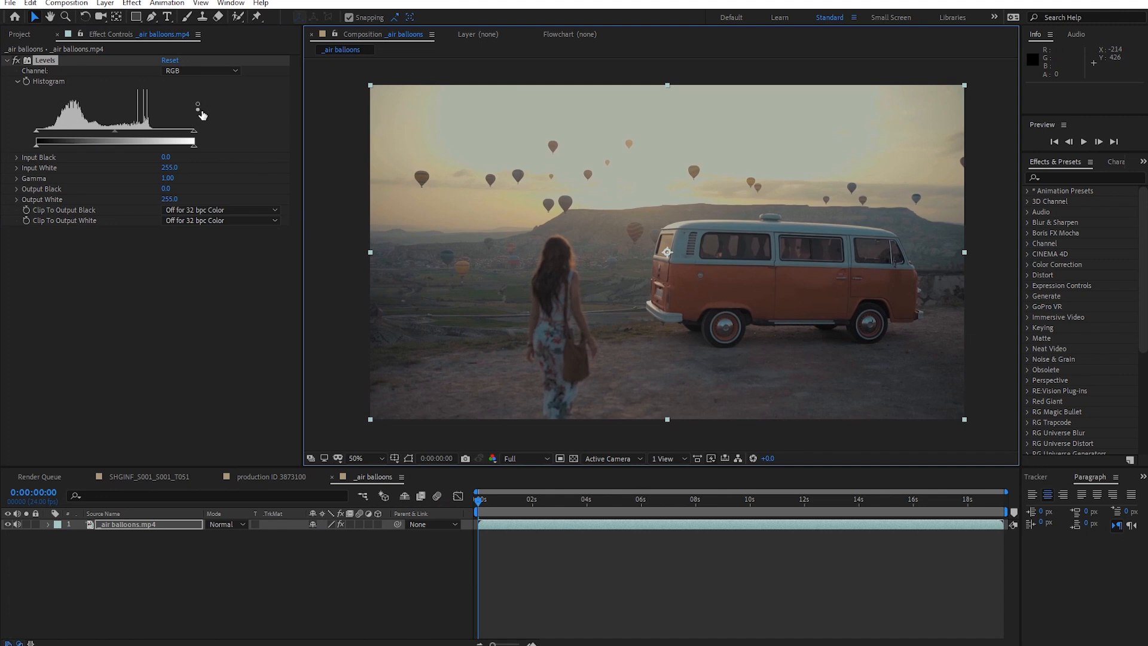
left_click(163, 108)
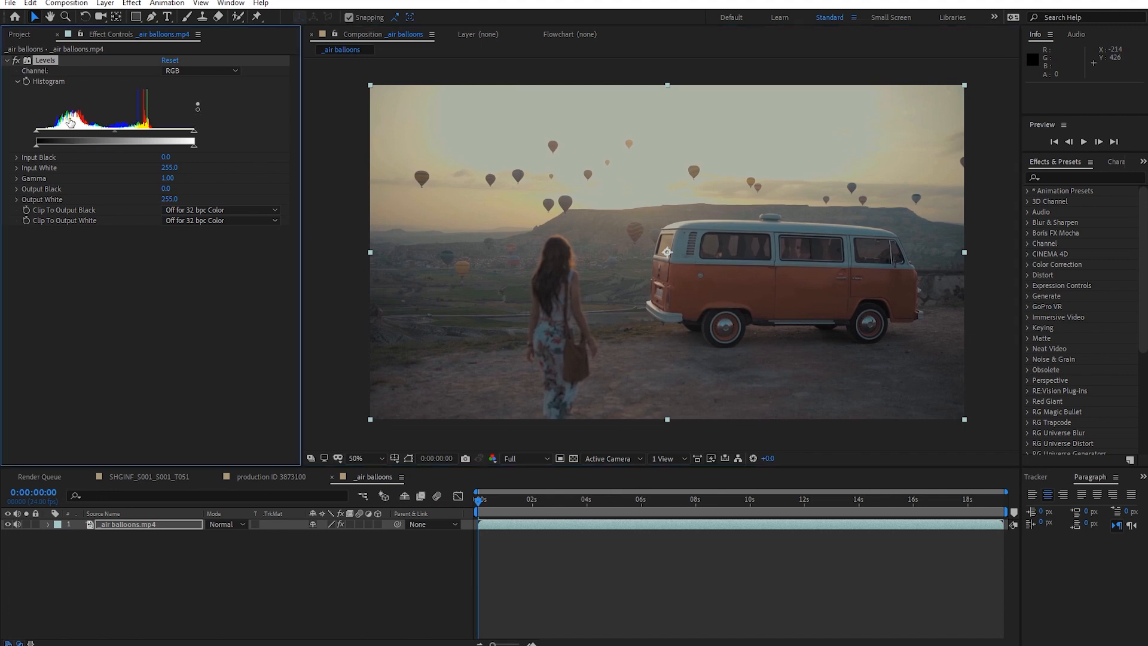
left_click(150, 113)
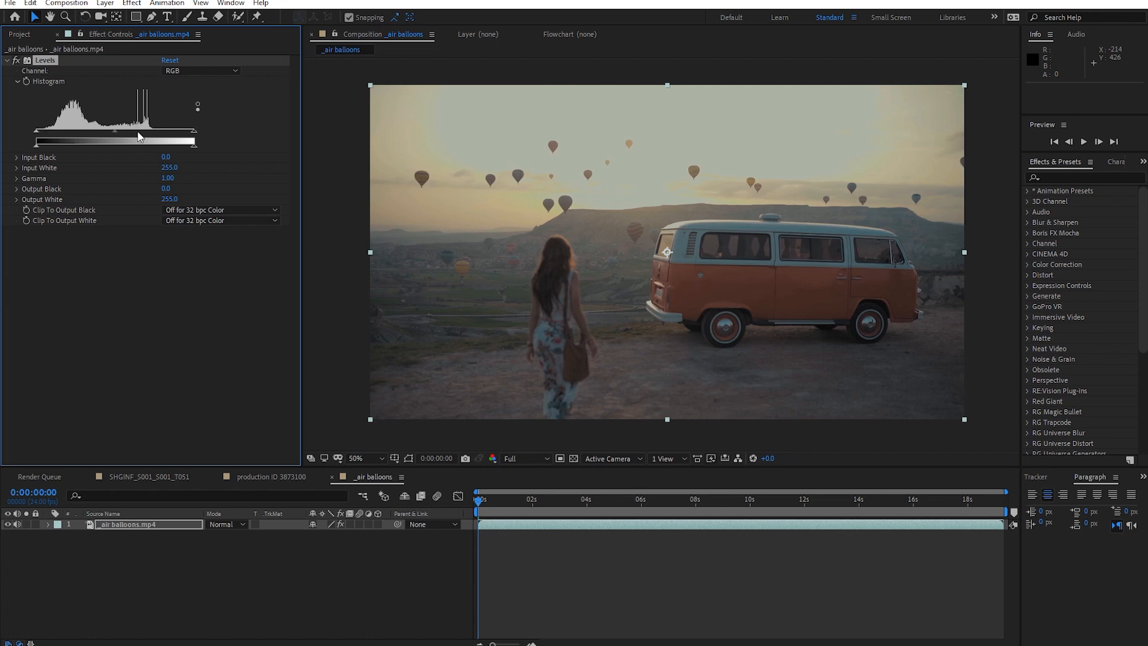
Compare the histogram's colored and single-color displays again, try Input White at 234 and Gamma at 1.02, and reset Levels
left_click(134, 110)
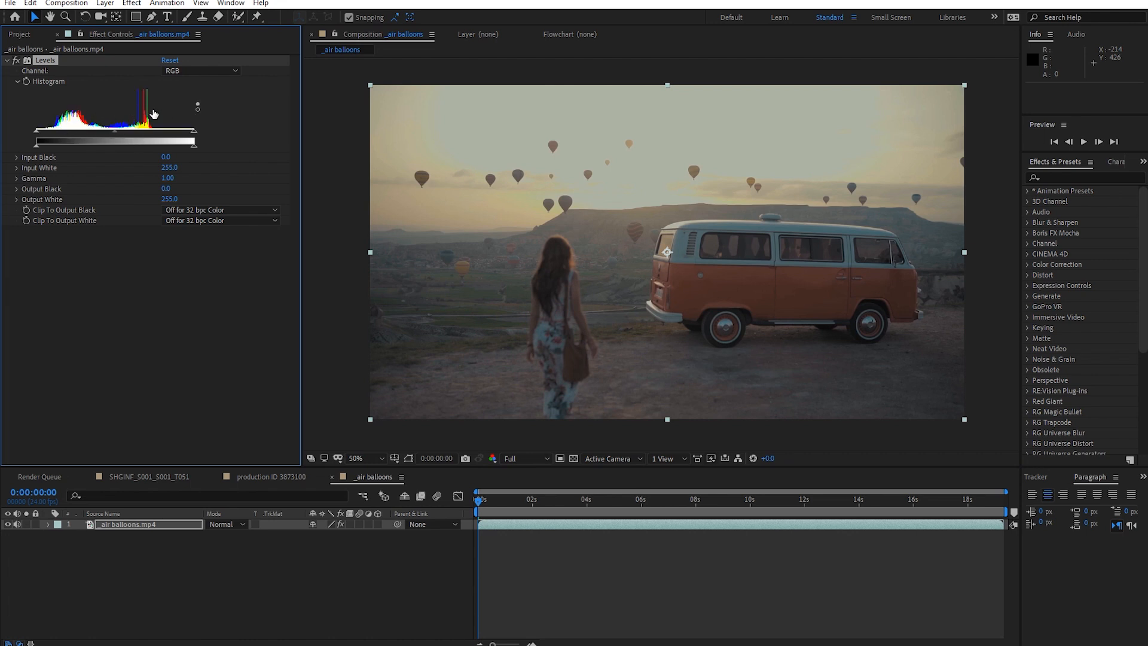
left_click(129, 108)
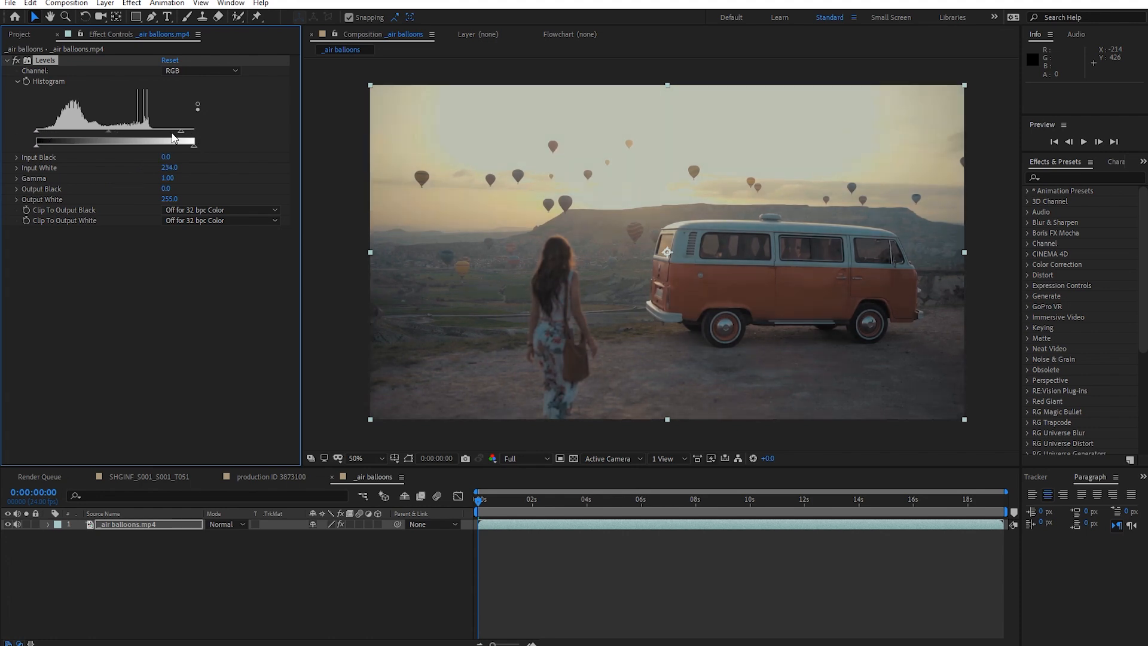
left_click_drag(118, 133, 115, 136)
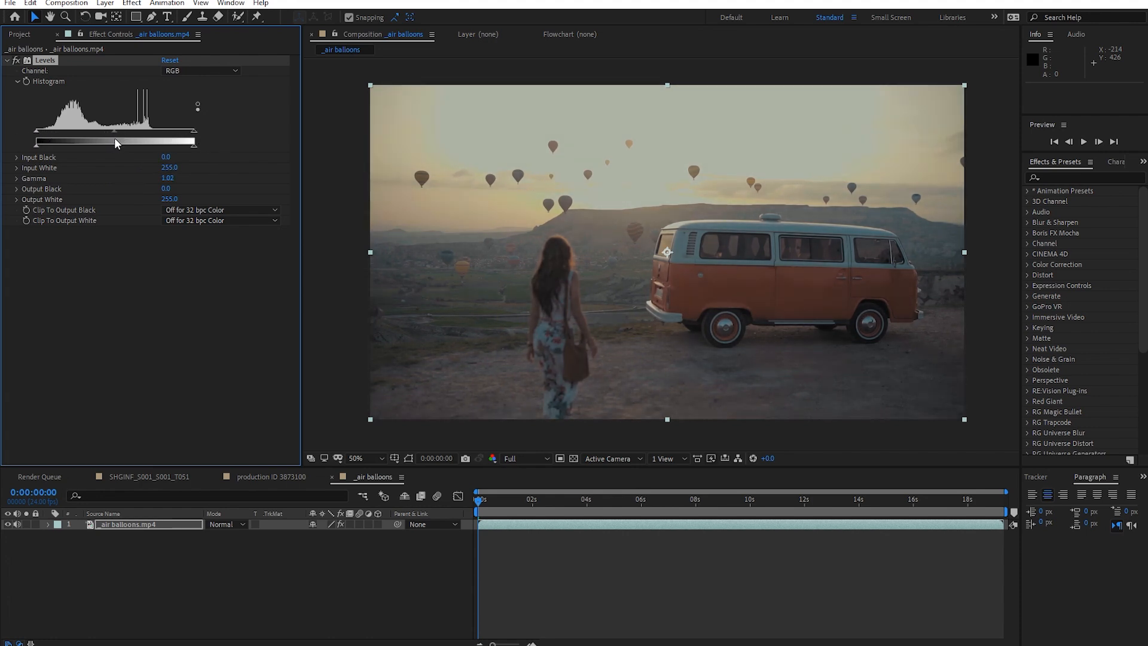
left_click(170, 61)
Try brightening the midtones with Gamma at 1.84 and 2.53, darkening them with 0.68 and 0.59, and reset Levels
left_click_drag(110, 133, 82, 136)
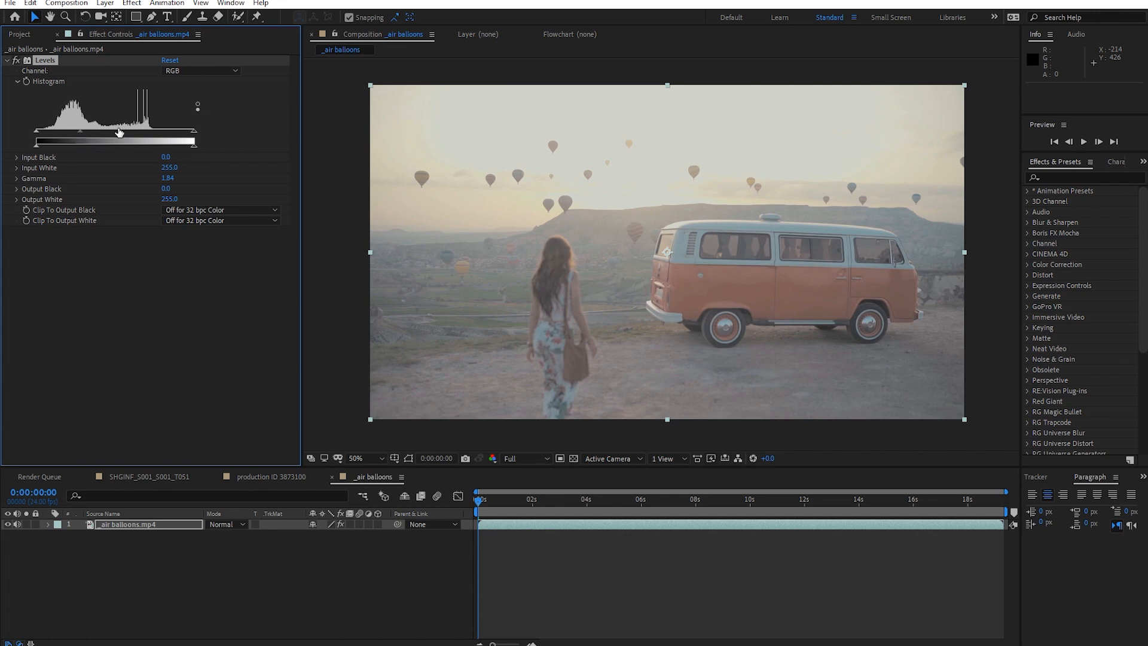
left_click(117, 107)
left_click(116, 108)
left_click_drag(80, 129, 63, 137)
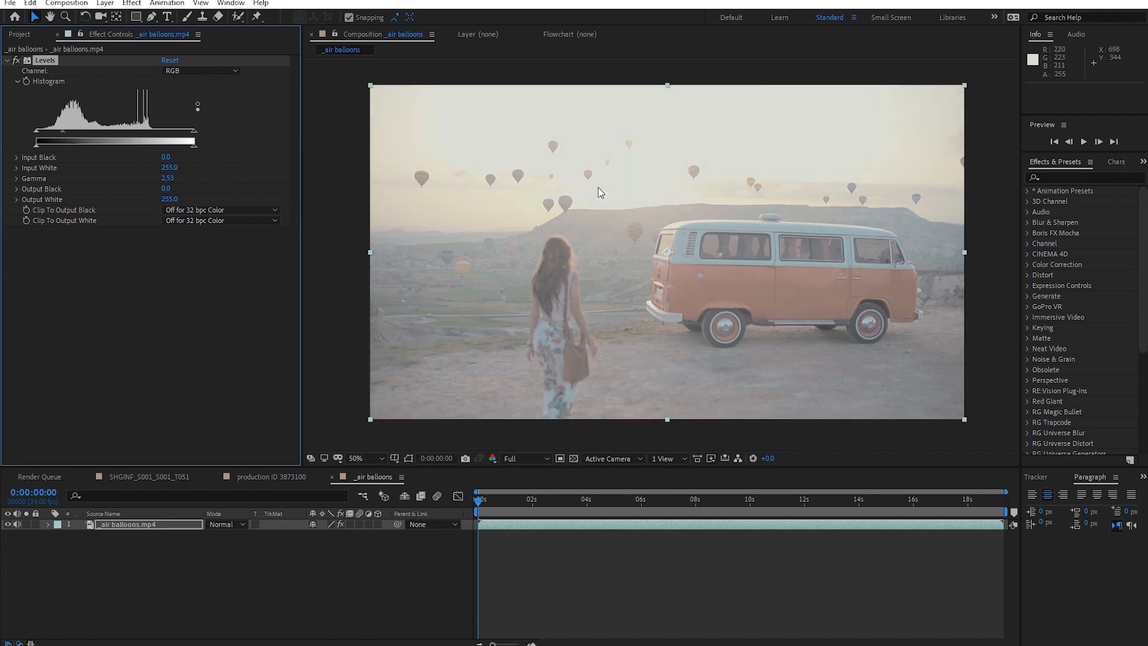
left_click_drag(64, 131, 131, 141)
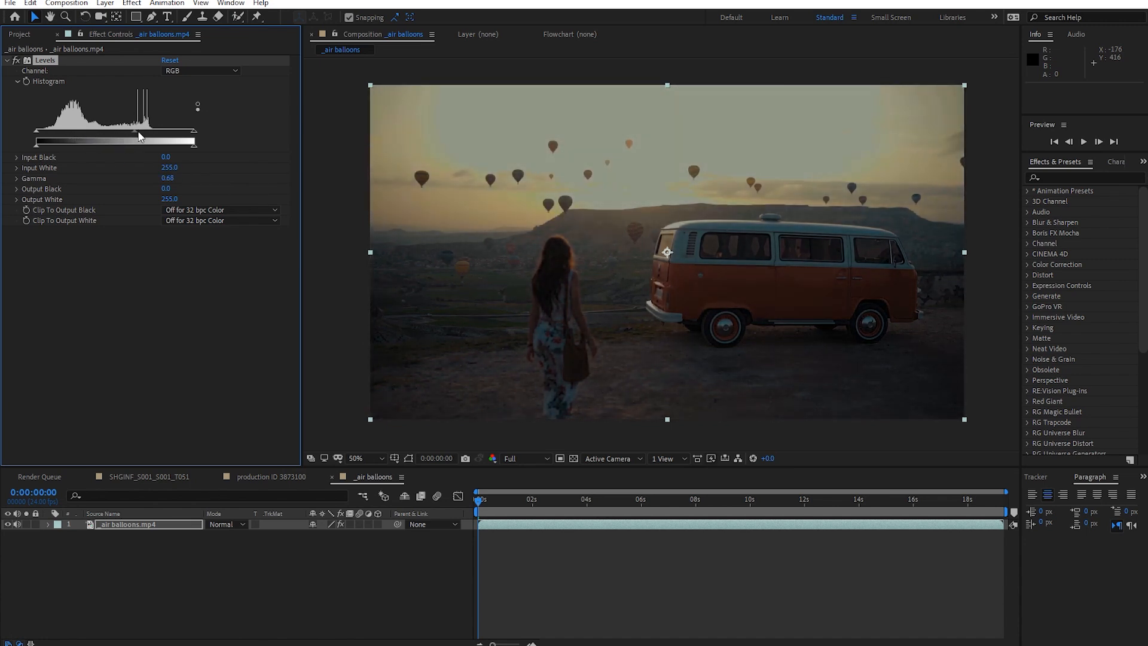
left_click_drag(135, 139, 141, 138)
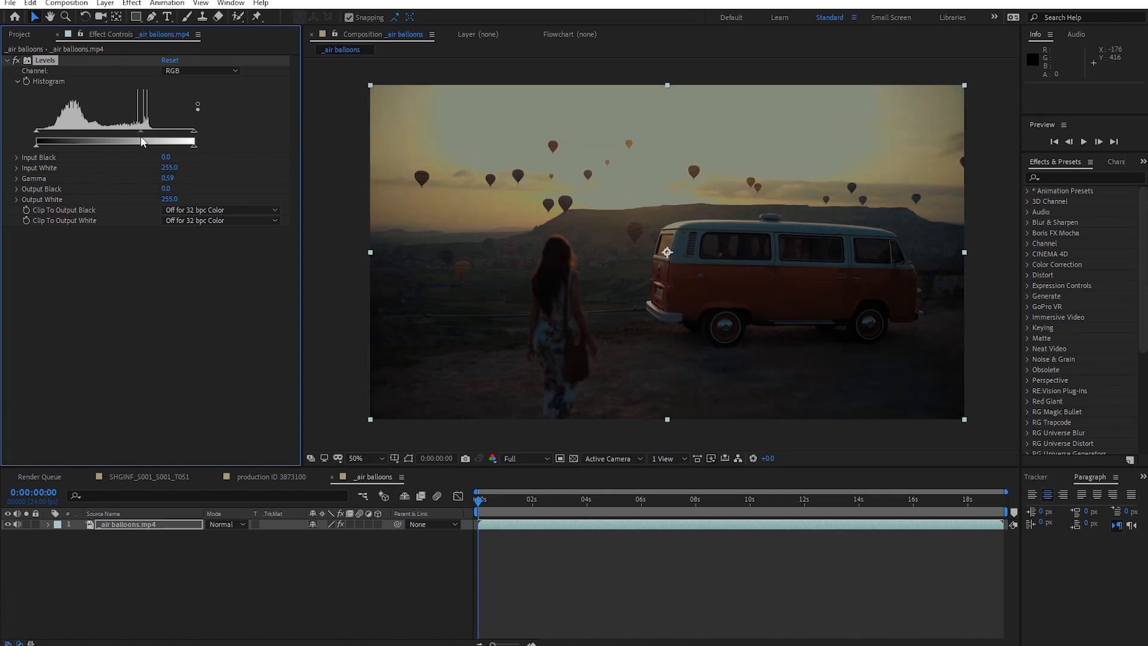
left_click(170, 60)
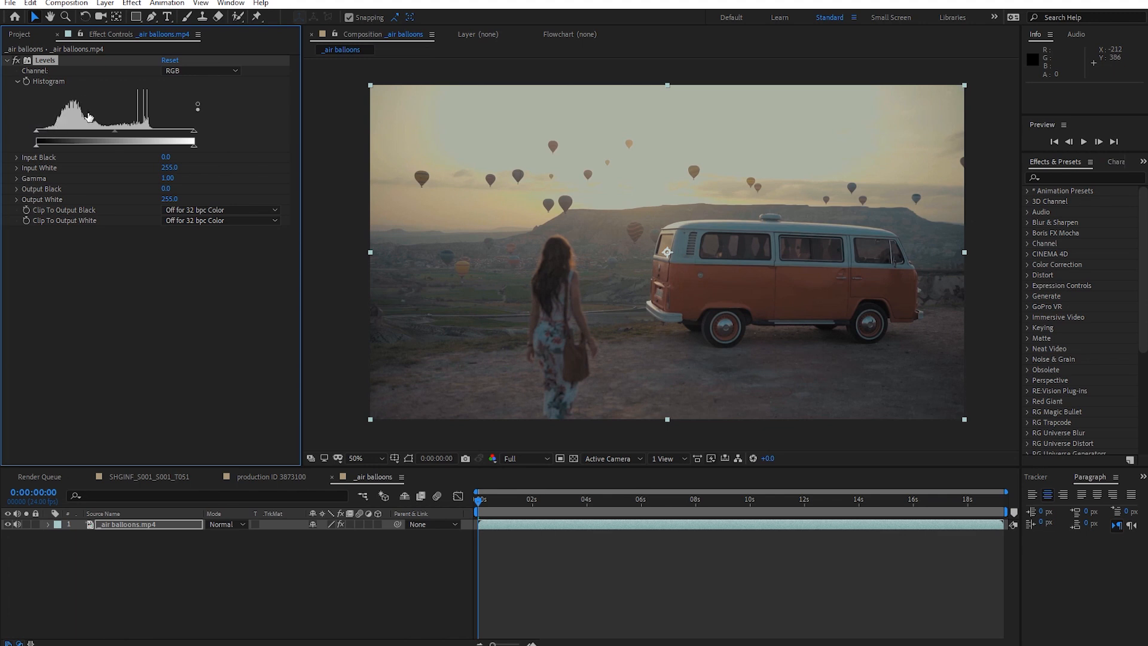
Raise Input Black to 19 and inspect the shadows on the ground around the van's wheel
left_click_drag(37, 132, 49, 141)
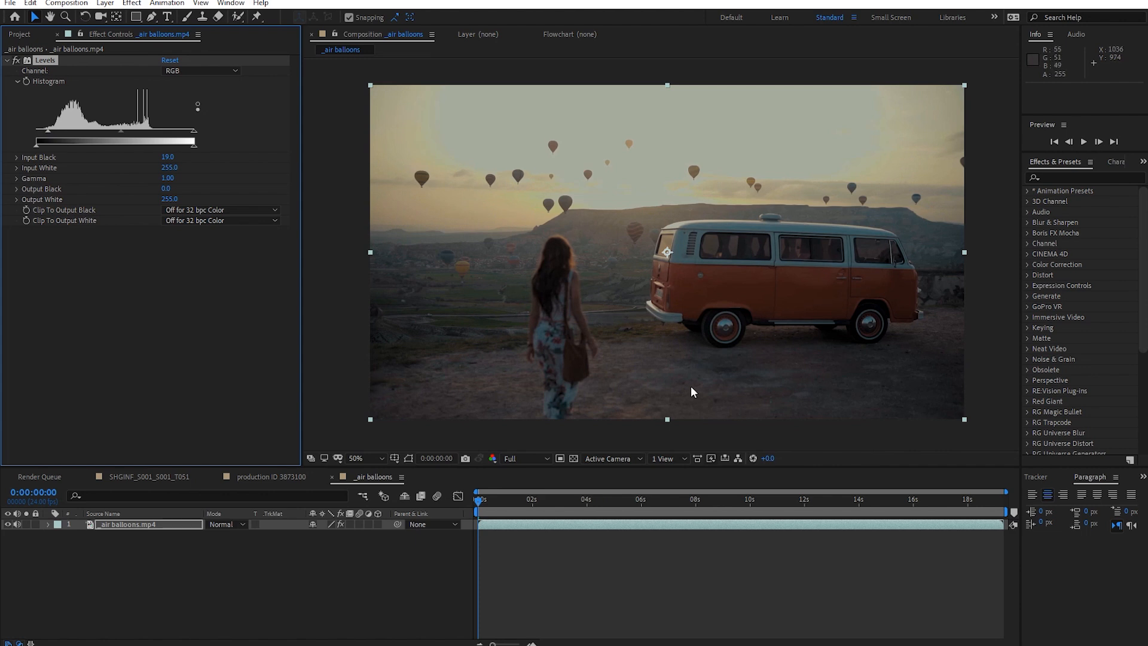
left_click_drag(704, 367, 576, 316)
scroll(748, 333, "up", 1)
left_click_drag(882, 351, 705, 304)
scroll(785, 342, "up", 2)
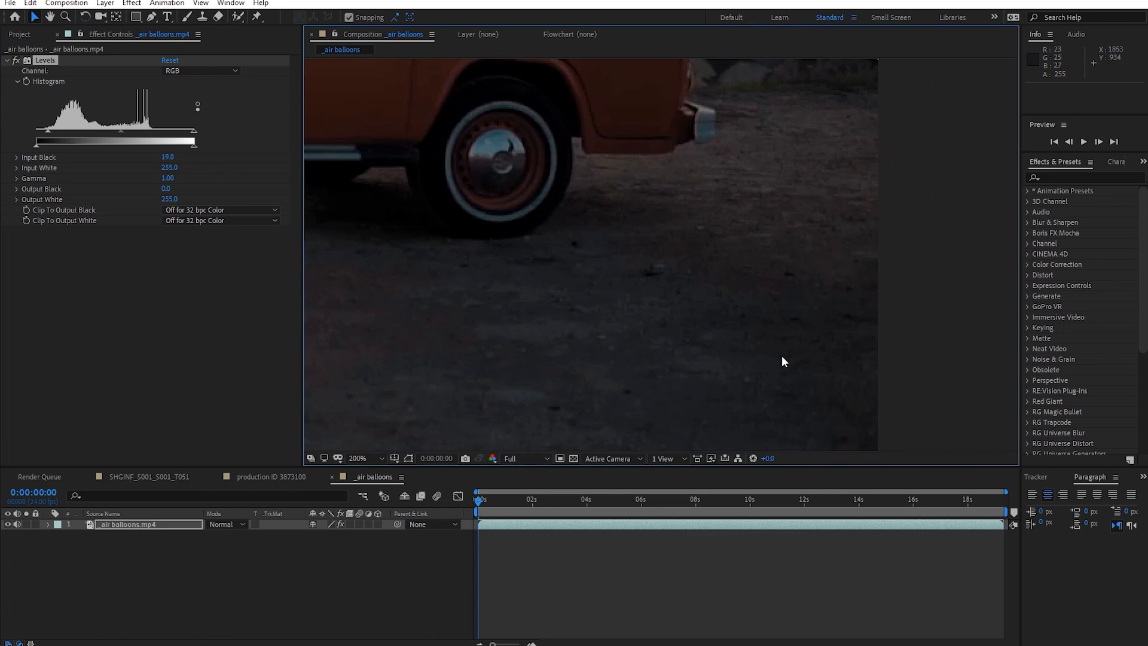
Try crushing the shadows with Input Black at 63, inspect the frame around the van, and restore Input Black to 19
left_click_drag(46, 131, 74, 134)
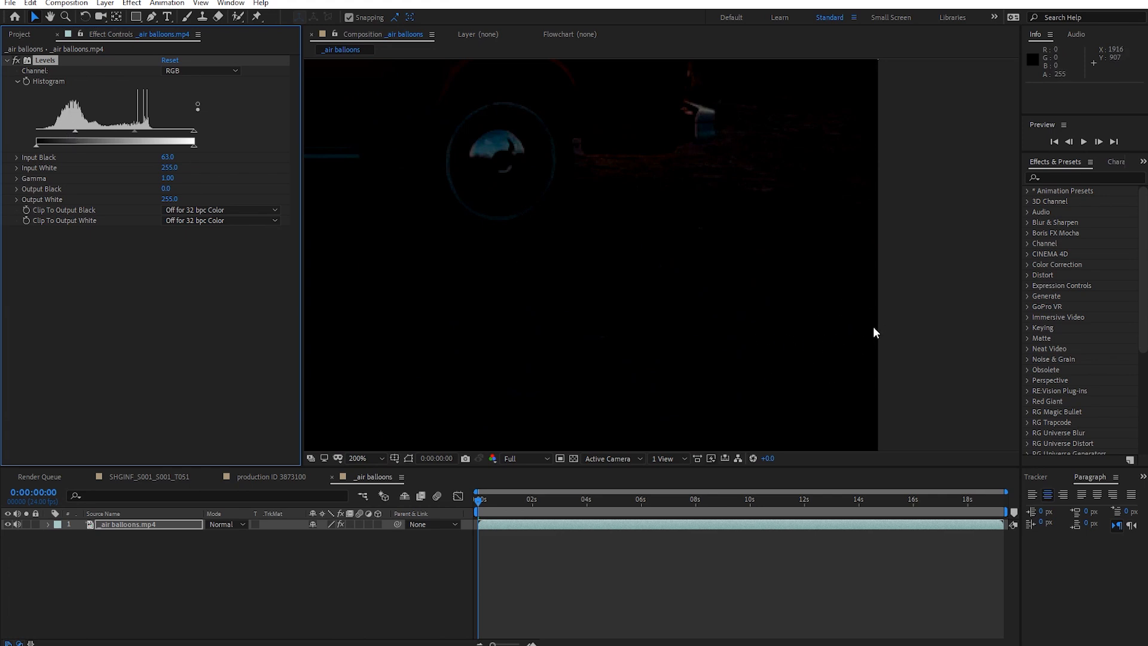
scroll(873, 326, "down", 1)
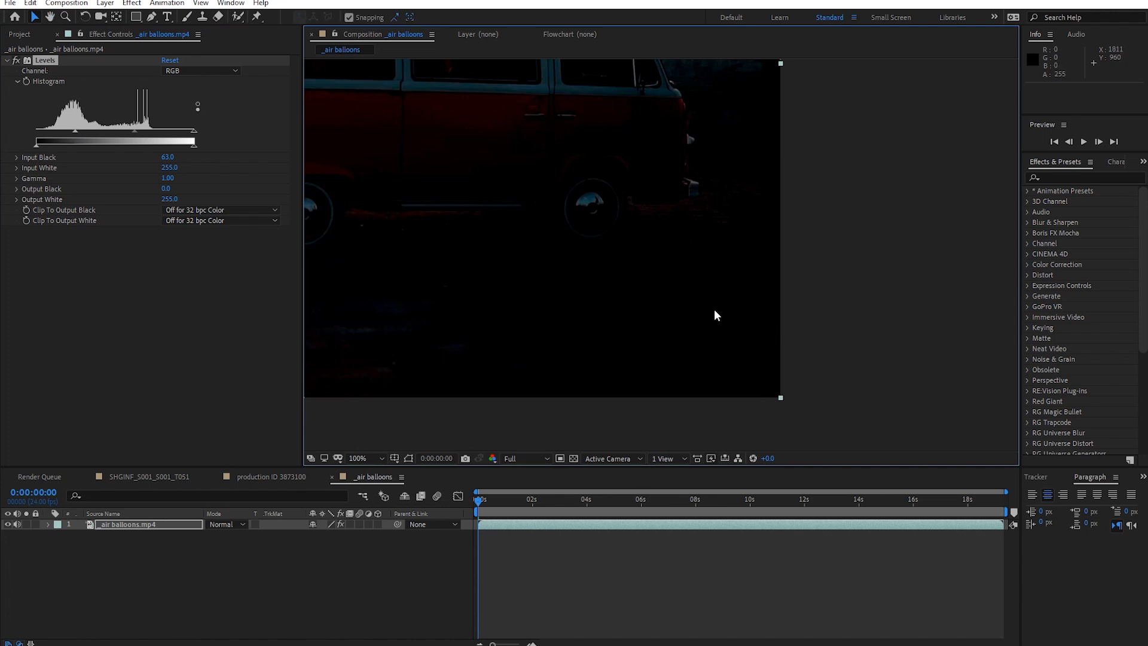
scroll(783, 323, "down", 2)
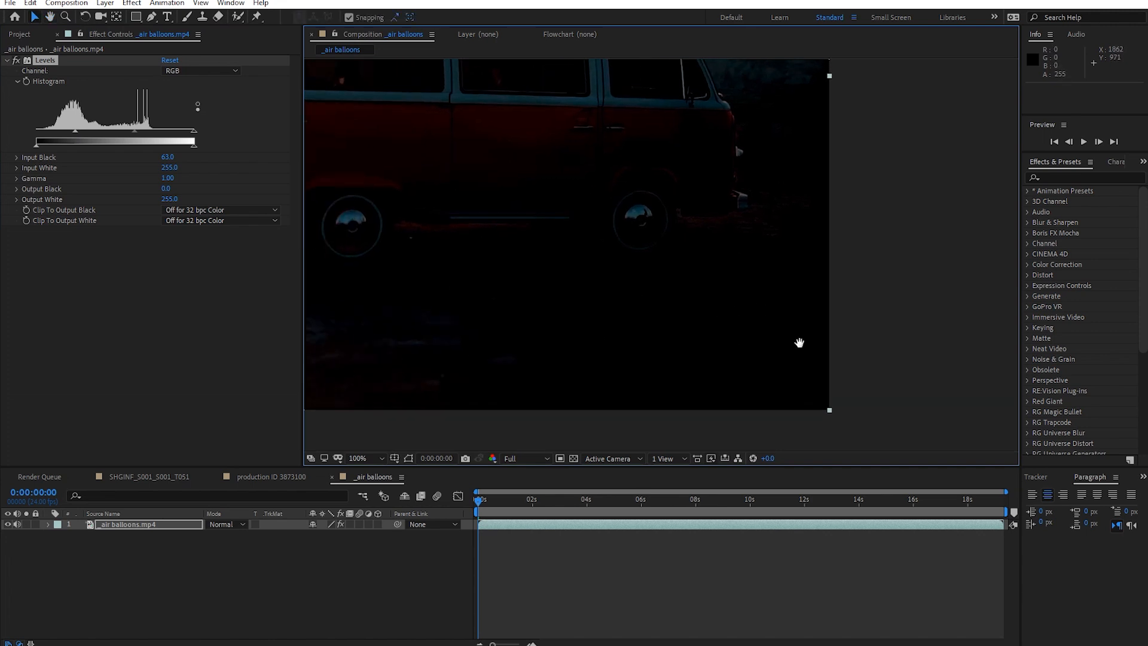
left_click_drag(791, 333, 833, 343)
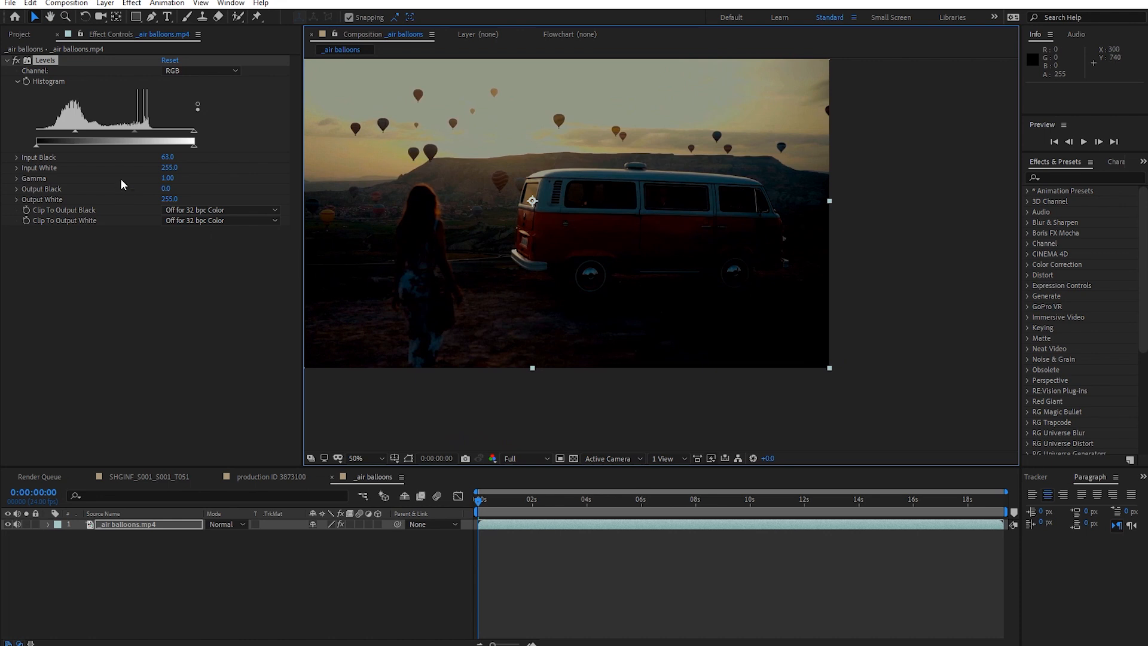
left_click_drag(75, 131, 53, 135)
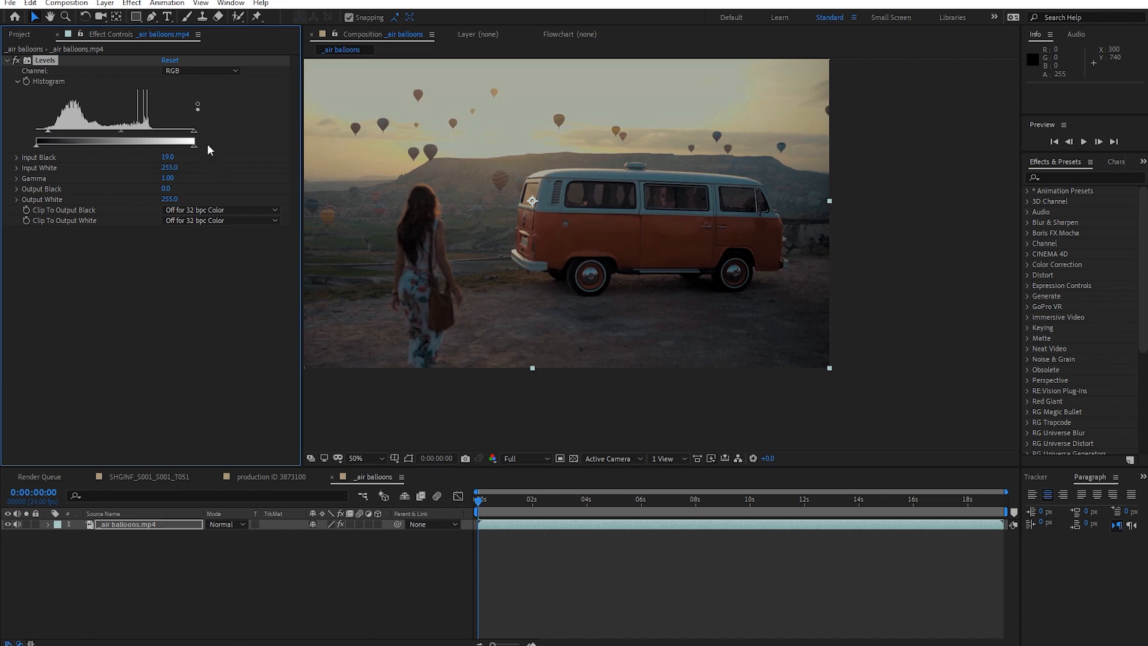
Lower Input White to 194 and inspect the highlights in the sky around the balloons
mouse_move(194, 132)
left_mouse_down()
mouse_move(182, 131)
mouse_move(196, 131)
left_mouse_up()
key("h")
left_click_drag(441, 152, 547, 177)
key("v")
left_click_drag(193, 138, 157, 135)
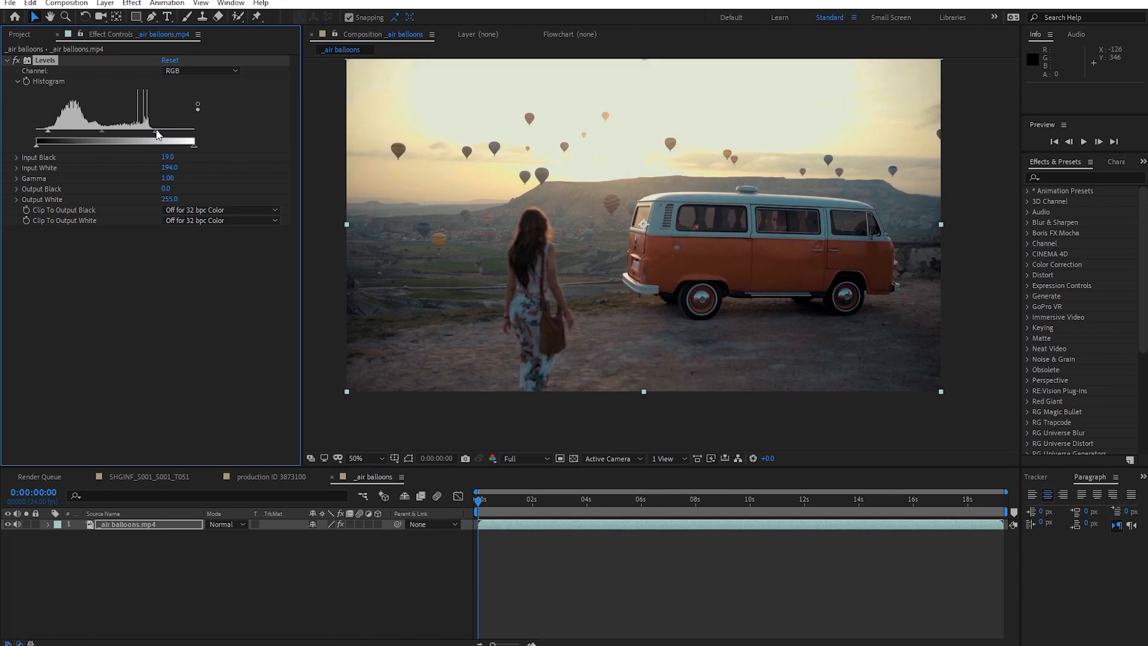
scroll(510, 160, "up", 1)
key("h")
left_click_drag(513, 163, 682, 346)
left_click_drag(466, 242, 688, 299)
key("space")
key("space")
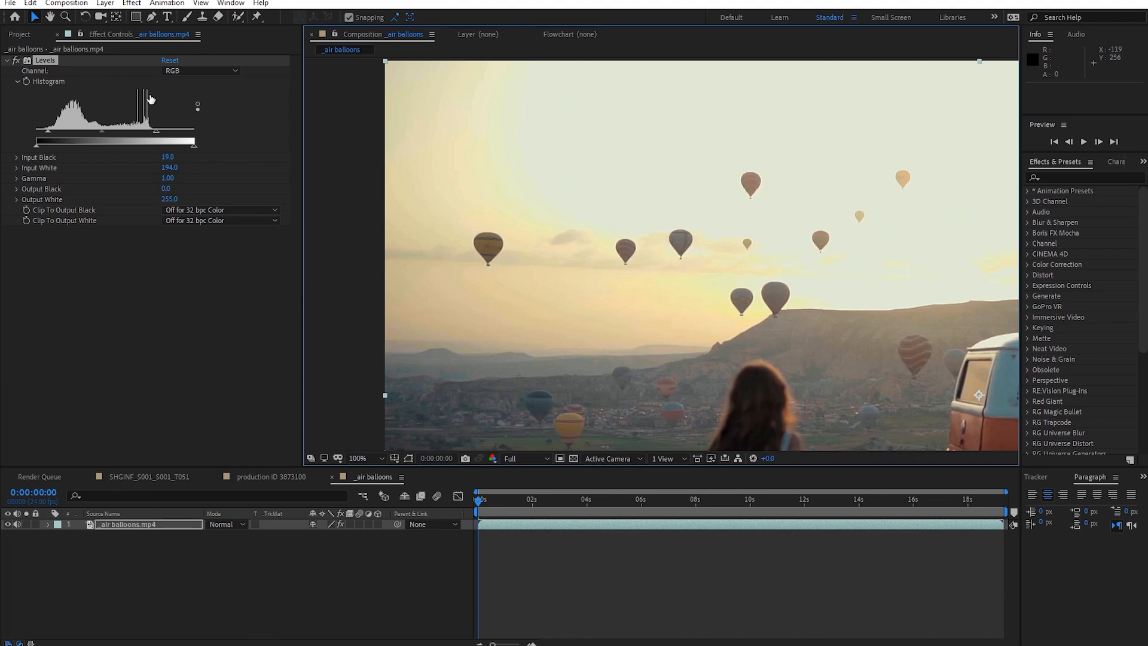
Compare Input White at 120, 187, 136, 190 and 106 on the sky highlights, and return it to 255
left_click_drag(158, 137, 113, 132)
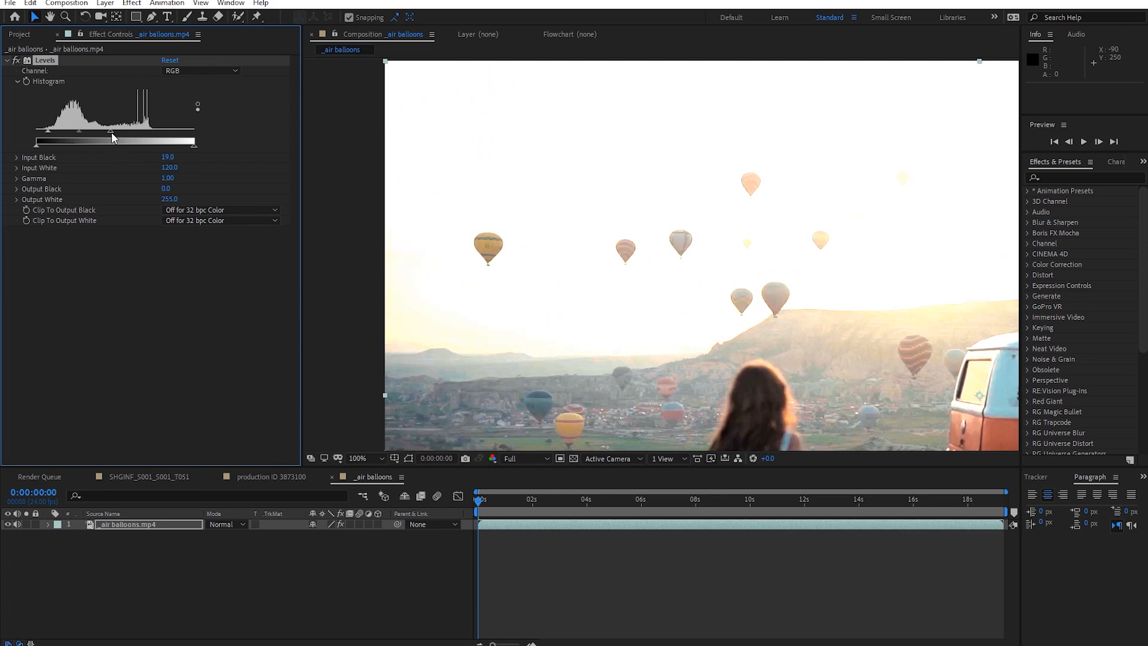
left_click_drag(112, 132, 152, 133)
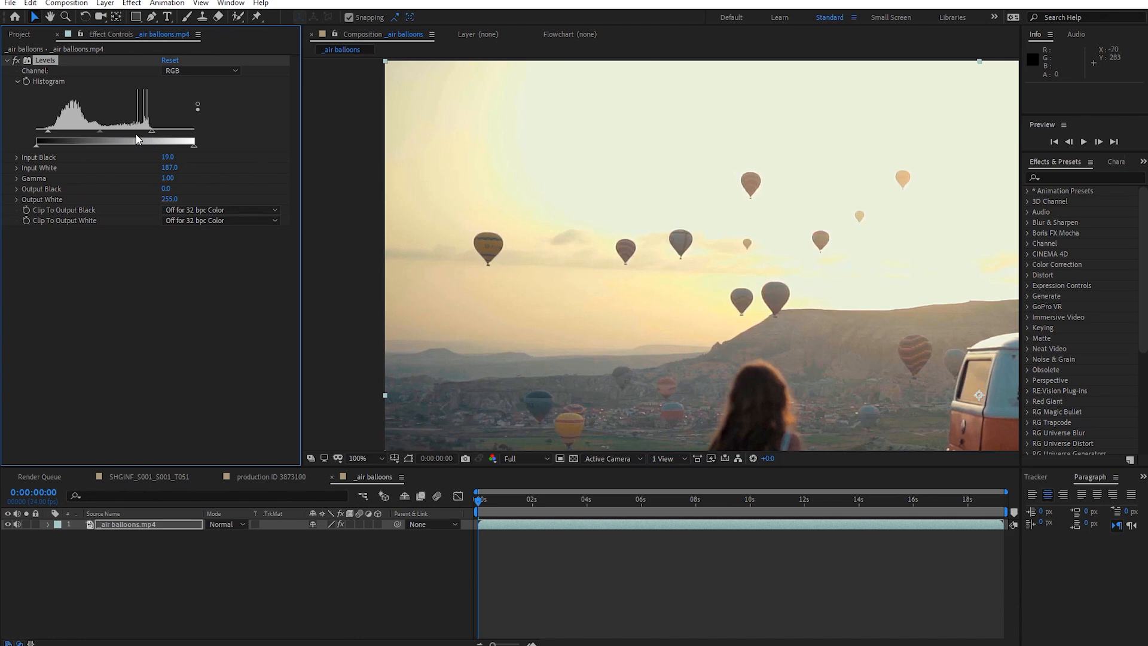
left_click_drag(152, 131, 121, 133)
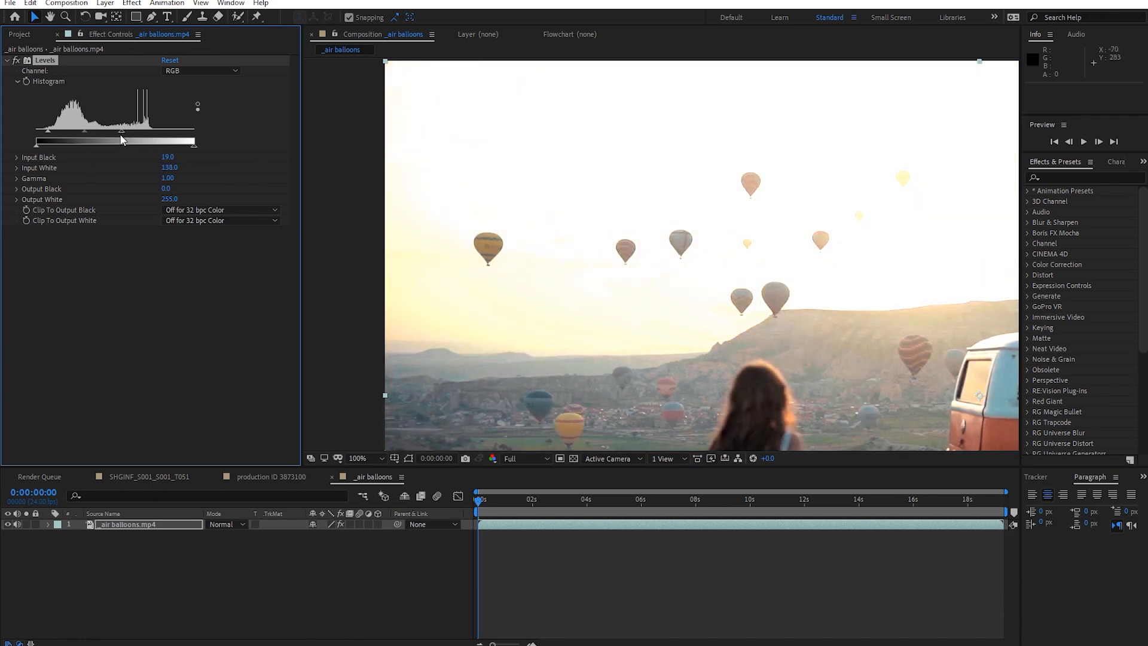
scroll(595, 240, "down", 2)
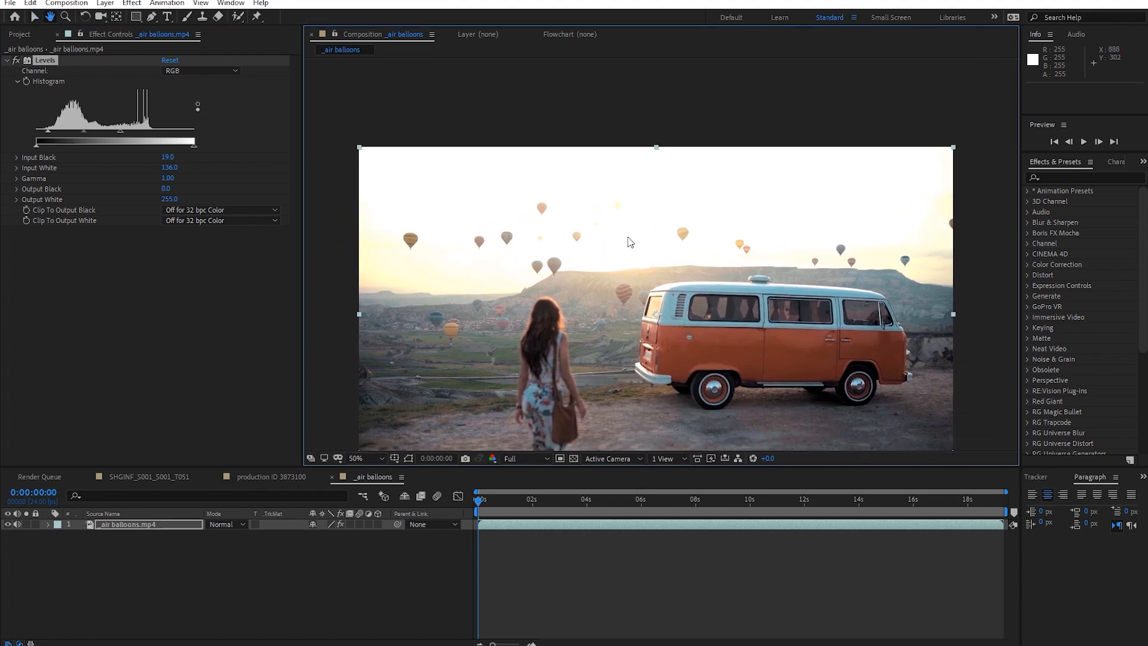
left_click_drag(122, 133, 155, 141)
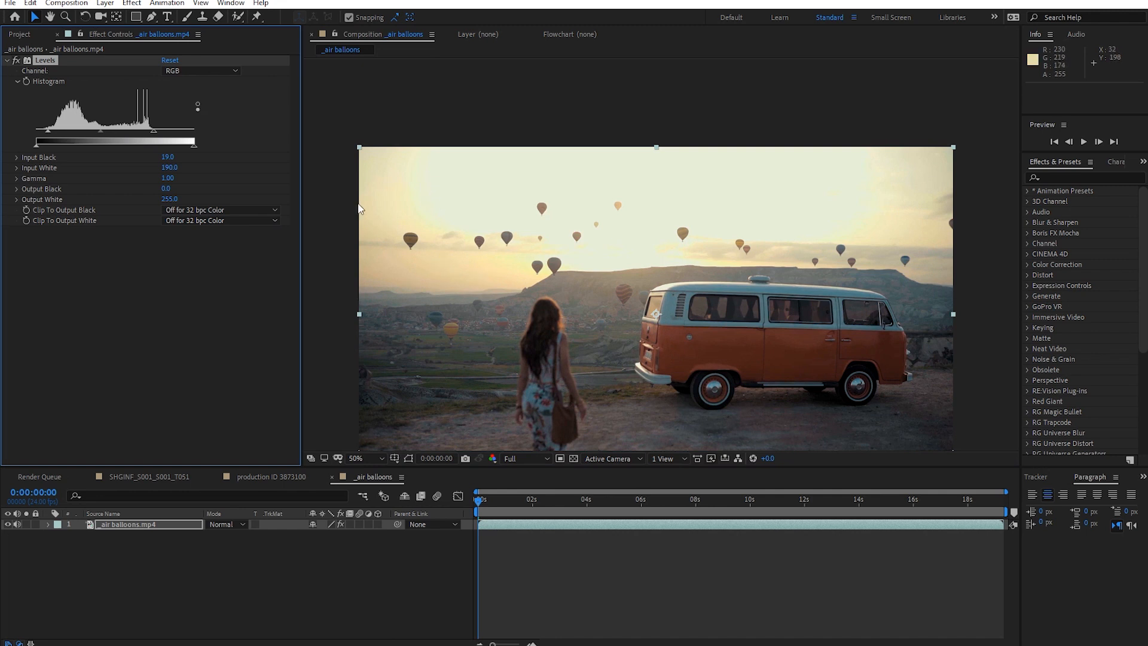
left_click_drag(151, 131, 99, 131)
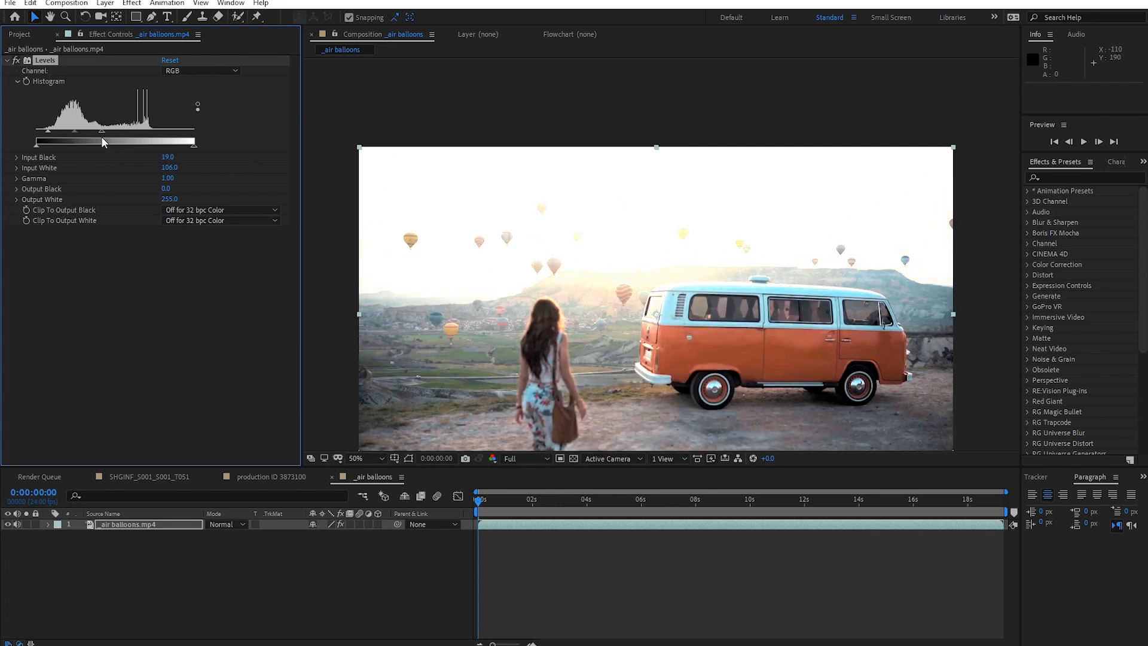
left_click_drag(127, 135, 230, 132)
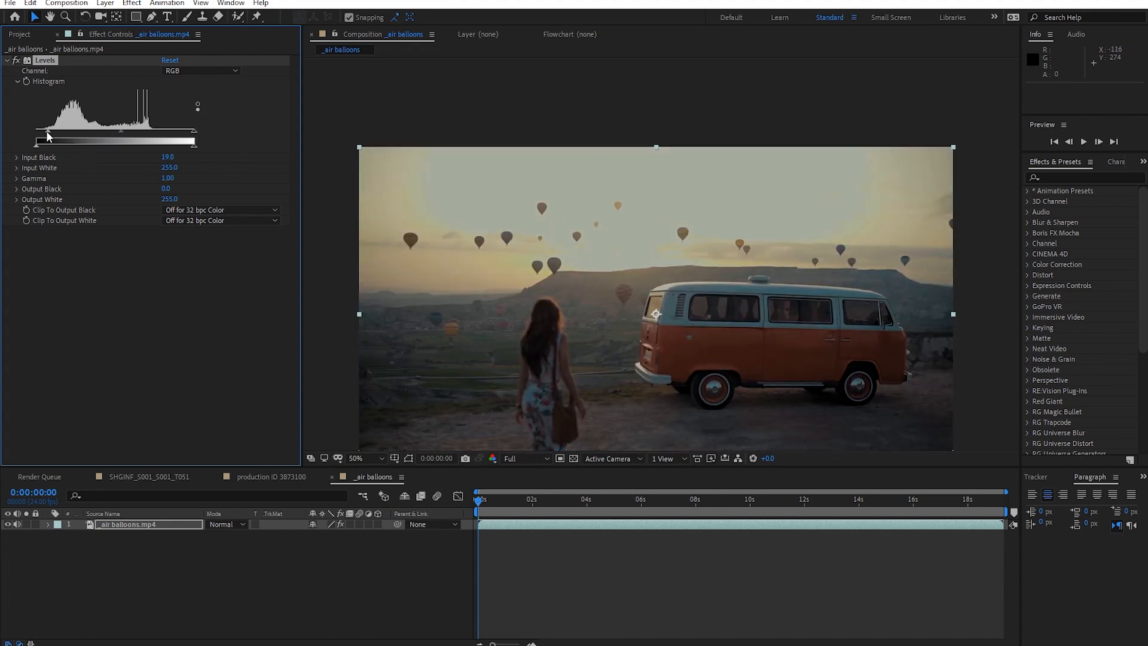
Try Input Black at 8 with Input White at 190, and reset the Levels effect
mouse_move(48, 135)
left_mouse_down()
mouse_move(87, 135)
mouse_move(41, 131)
left_mouse_up()
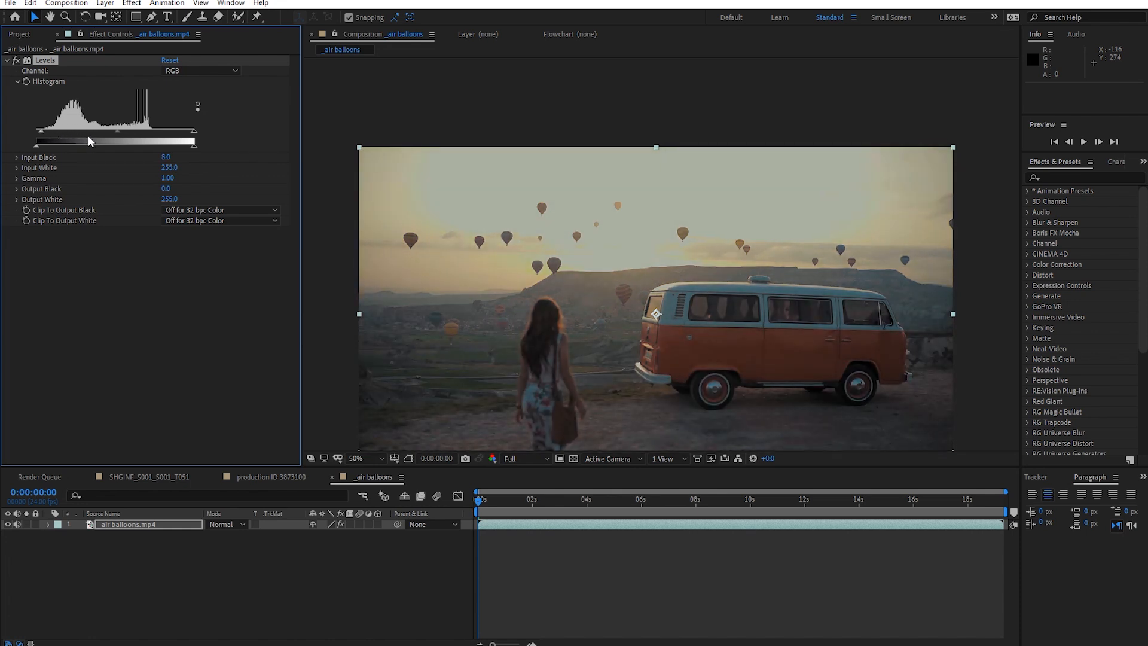
left_click_drag(194, 136, 155, 139)
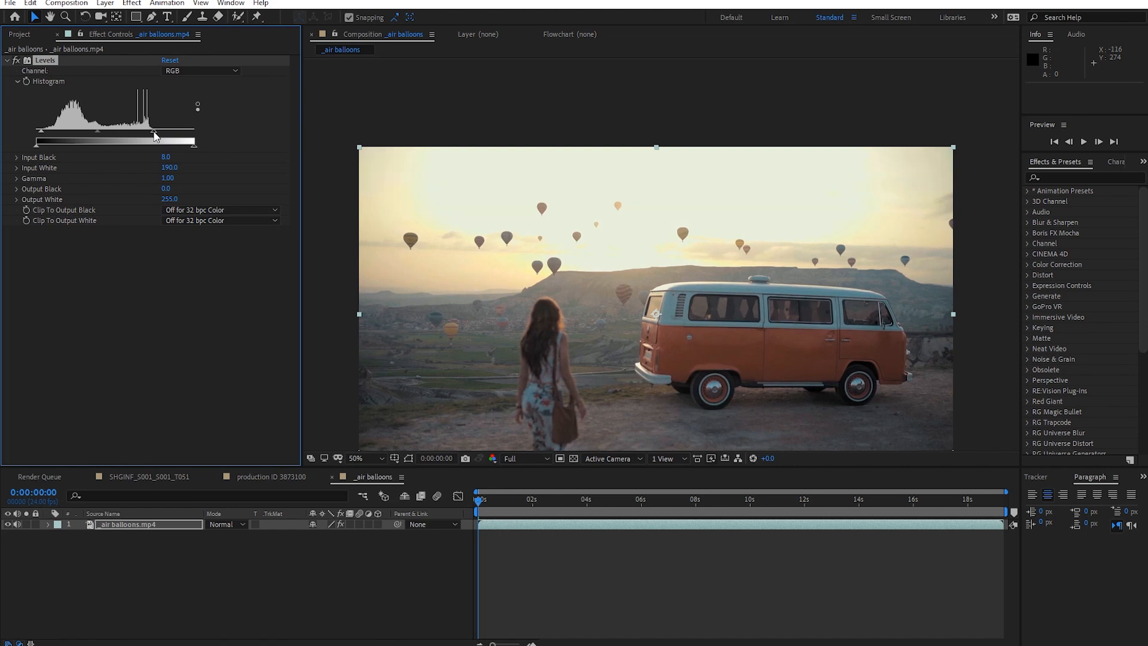
left_click(170, 60)
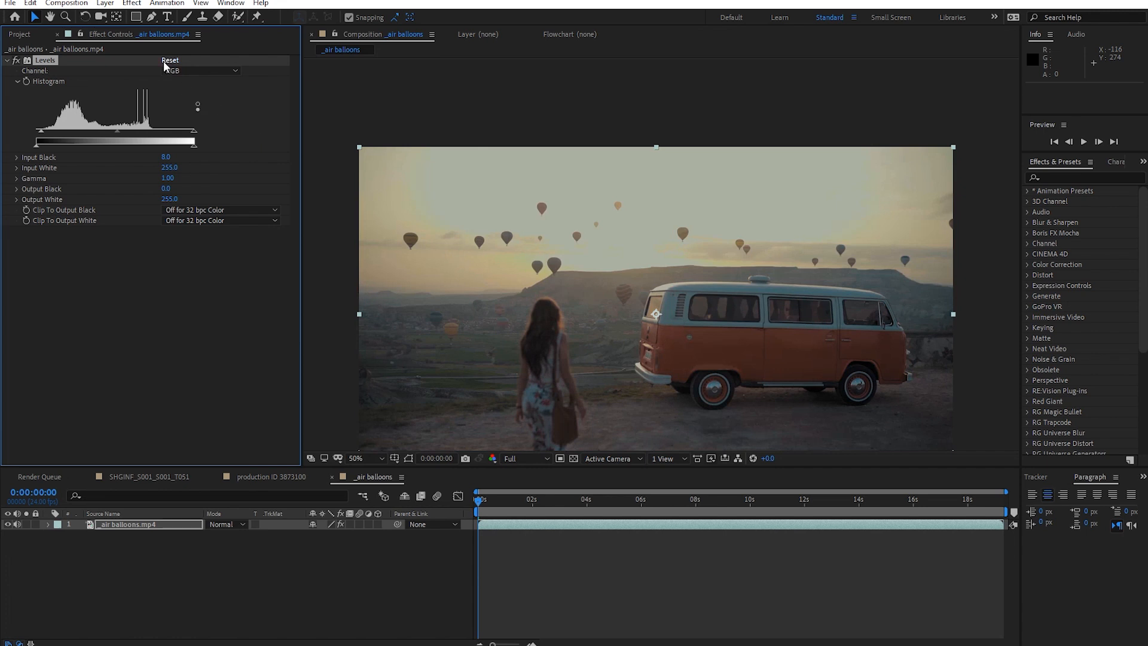
left_click_drag(804, 312, 815, 251)
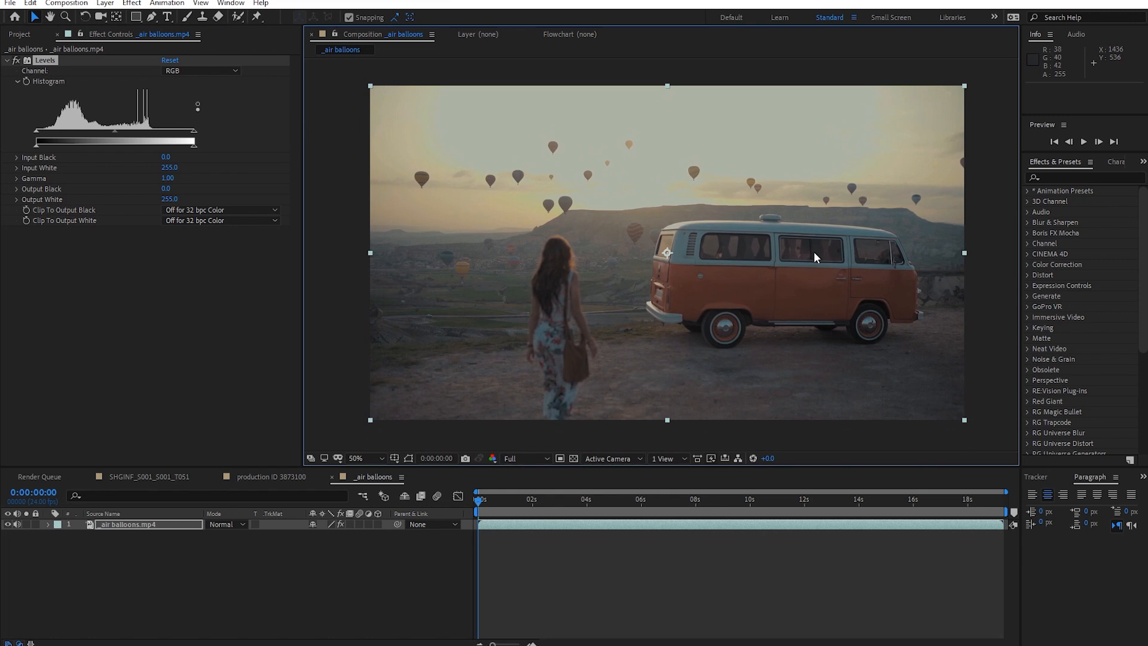
left_click(29, 137)
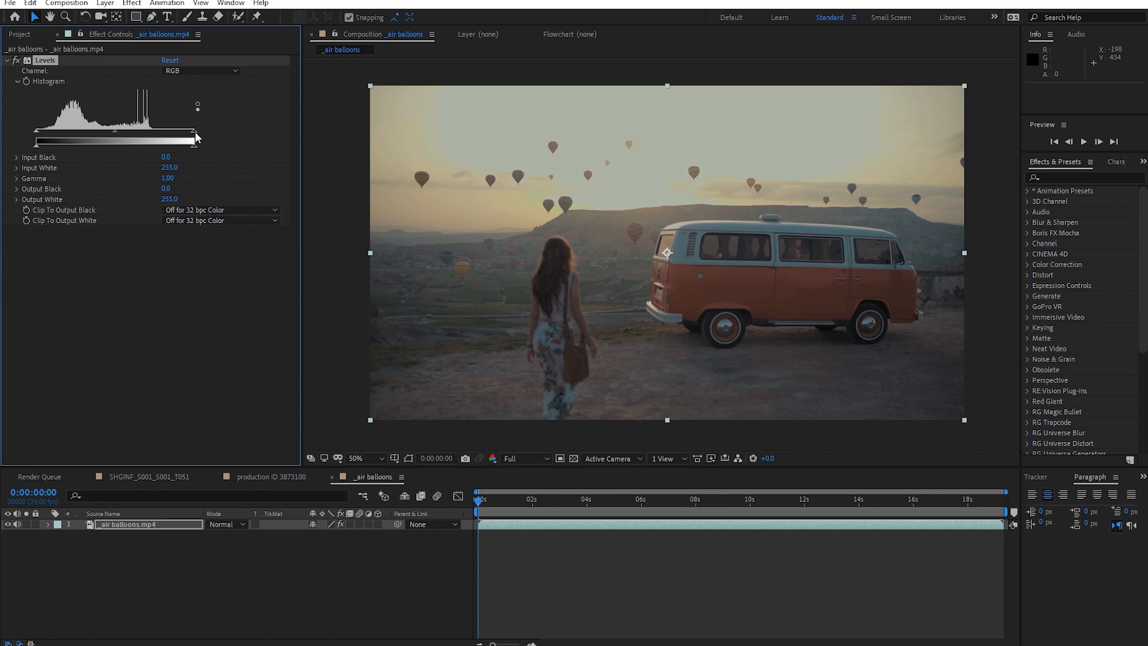
Try adding contrast with Input Black at 21 and Input White at 188, and restore them to 0 and 255
left_click_drag(195, 137, 152, 135)
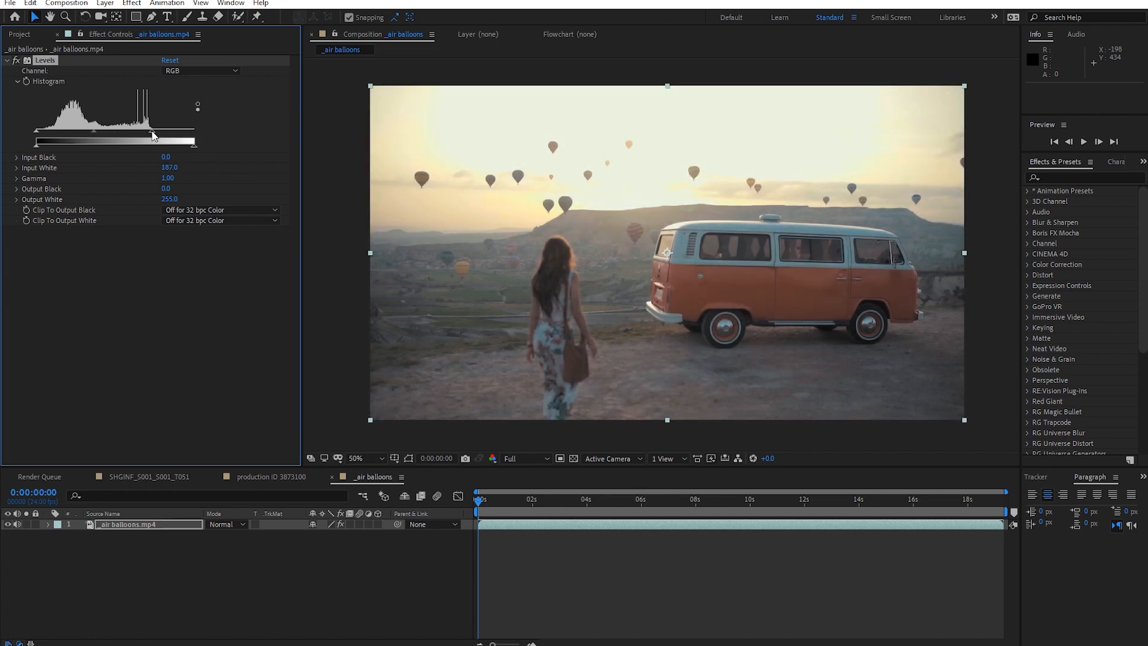
left_click_drag(37, 131, 43, 133)
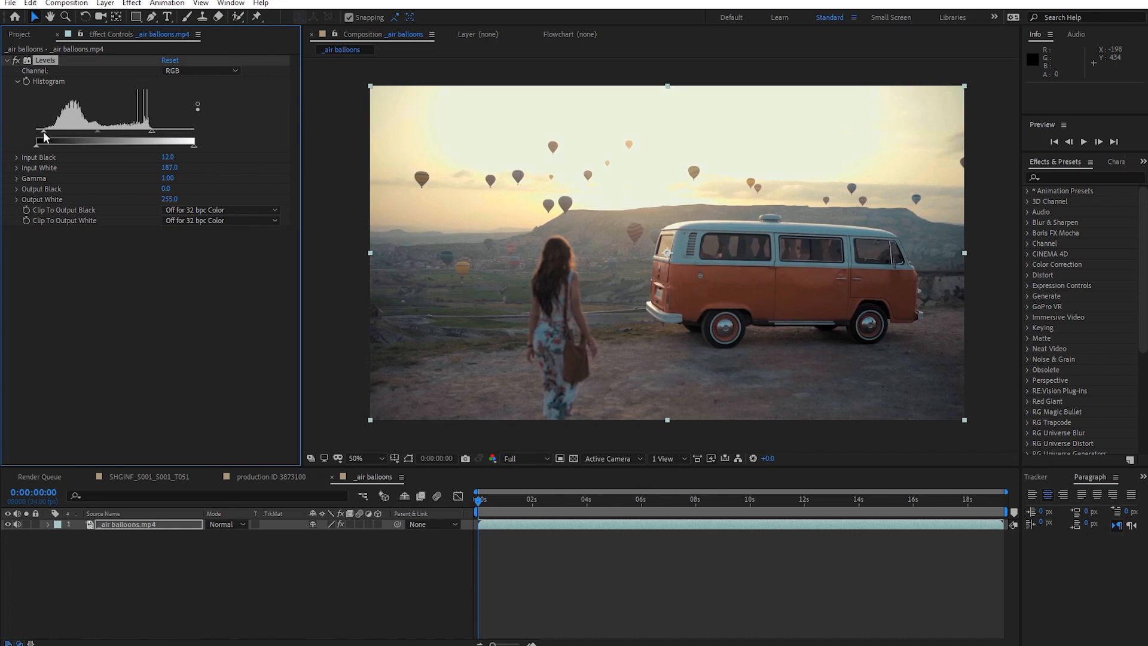
mouse_move(43, 137)
left_mouse_down()
mouse_move(64, 137)
mouse_move(50, 138)
left_mouse_up()
mouse_move(151, 131)
left_mouse_down()
mouse_move(134, 134)
mouse_move(152, 139)
left_mouse_up()
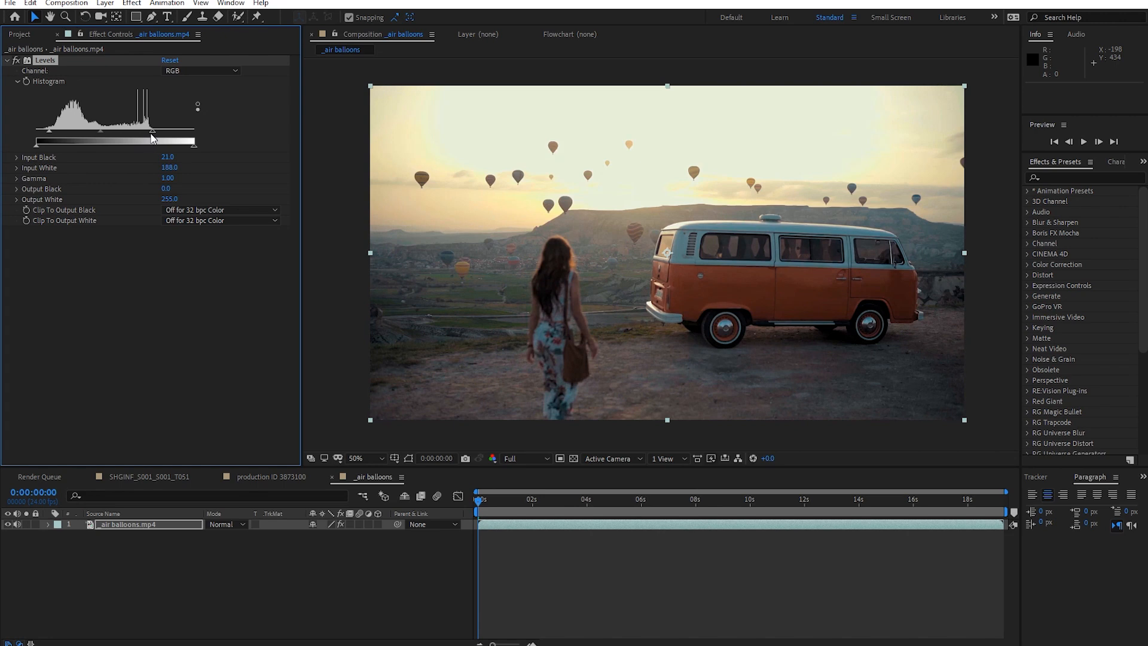
left_click_drag(151, 133, 209, 133)
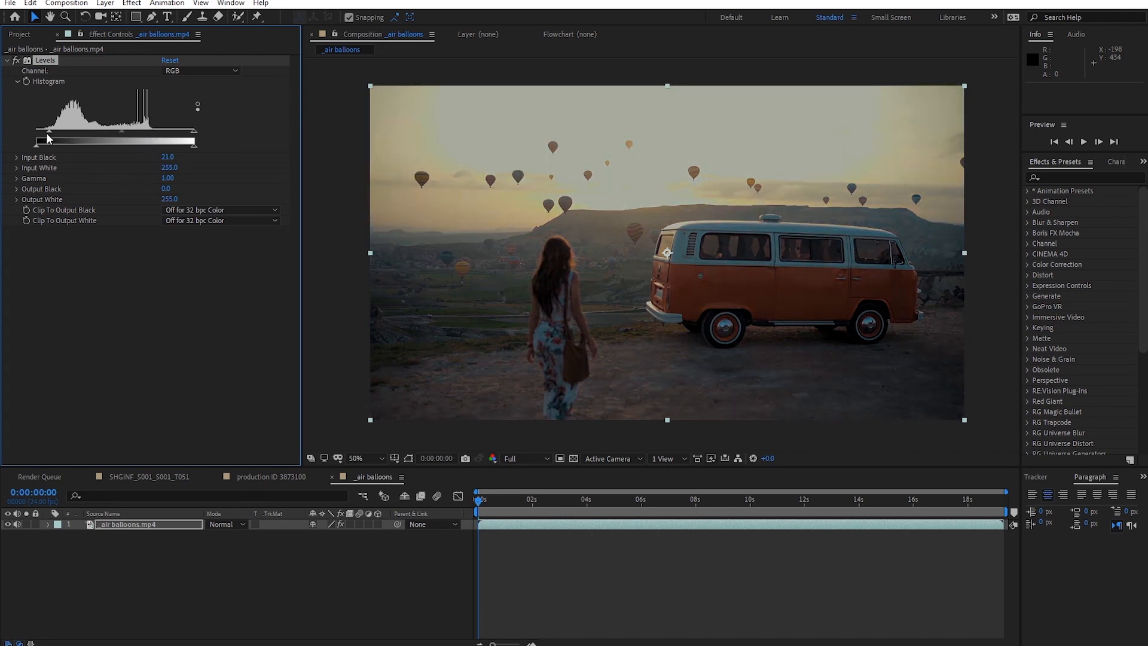
left_click_drag(48, 132, 1, 134)
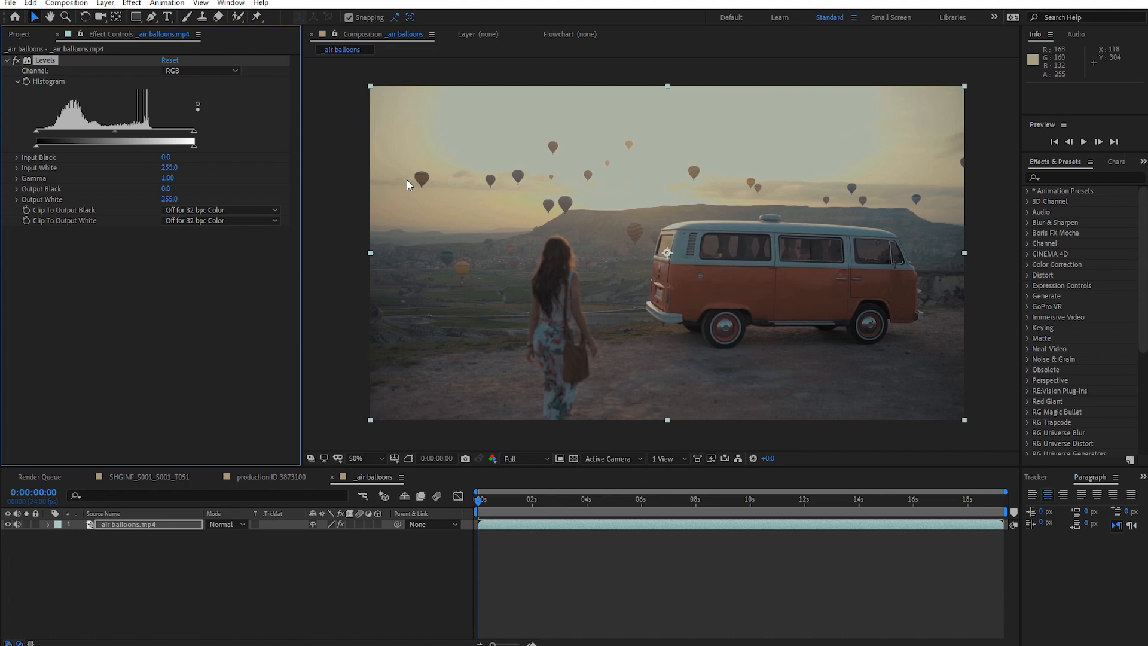
Switch to the SHGINF_S001_S001_T051 composition
left_click(131, 479)
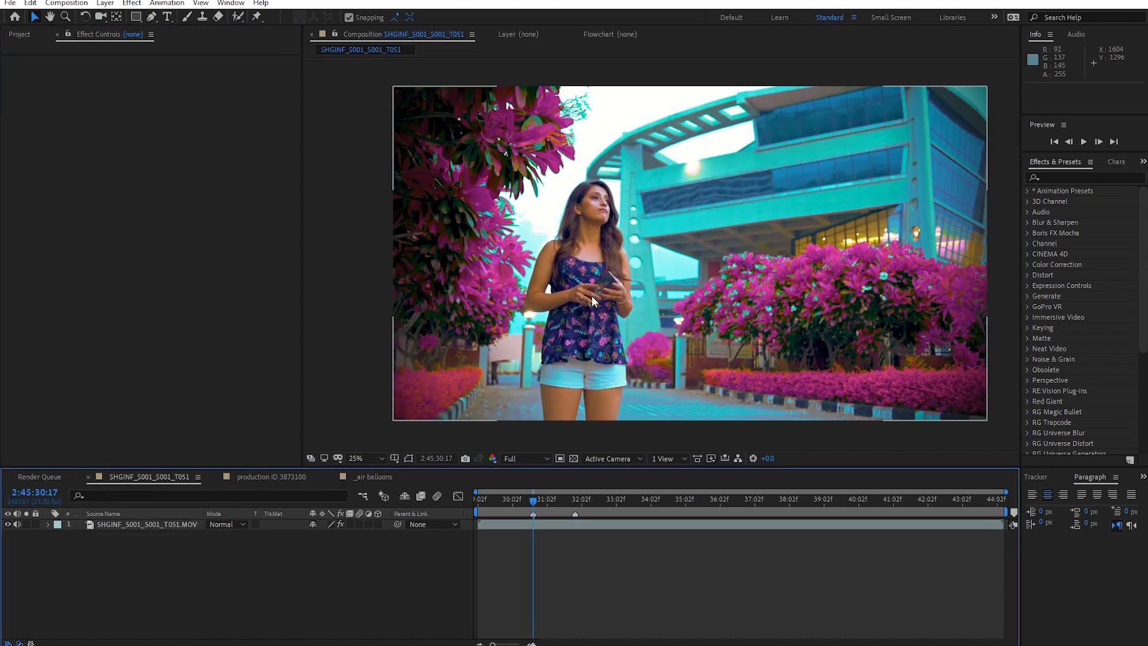
Turn off the effects on the SHGINF_S001_S001_T051 layer and switch to the _air balloons composition
left_click(342, 524)
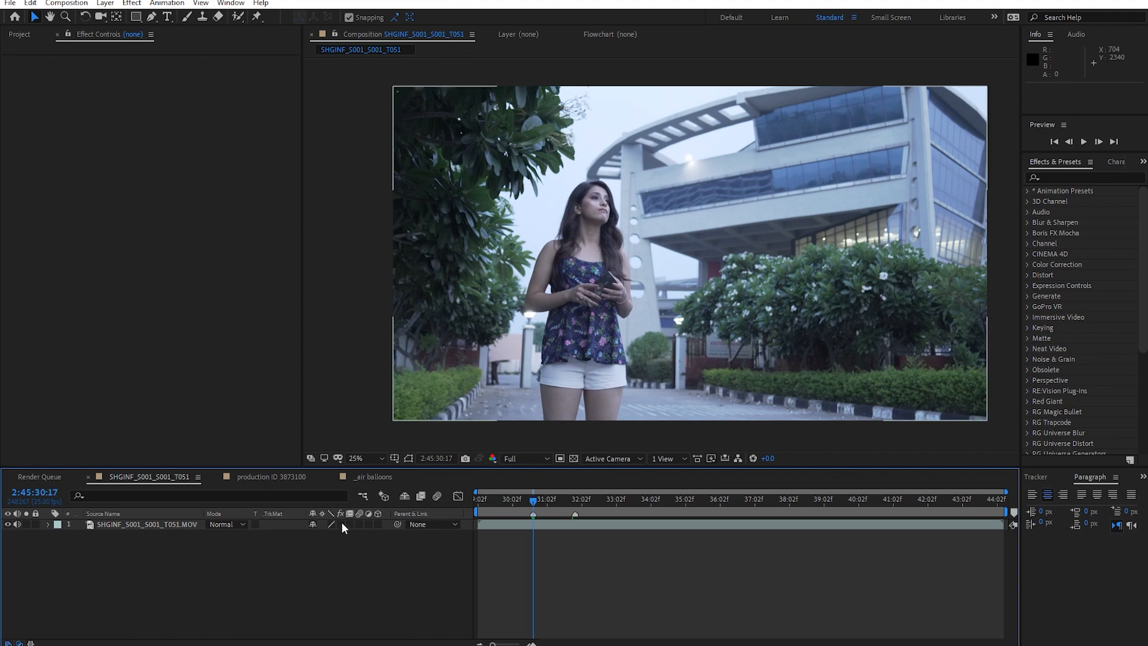
left_click(374, 476)
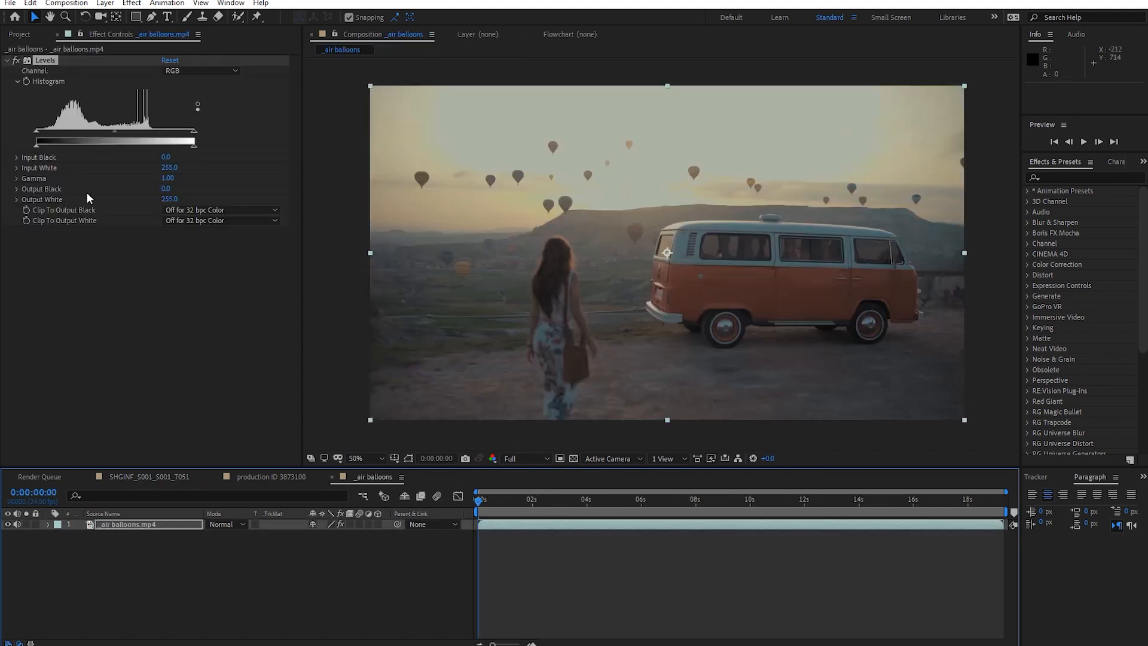
Set the Levels Input White to 192 and Input Black to 11, and compare the footage with and without the effect
left_click_drag(193, 131, 156, 132)
left_click_drag(37, 131, 43, 133)
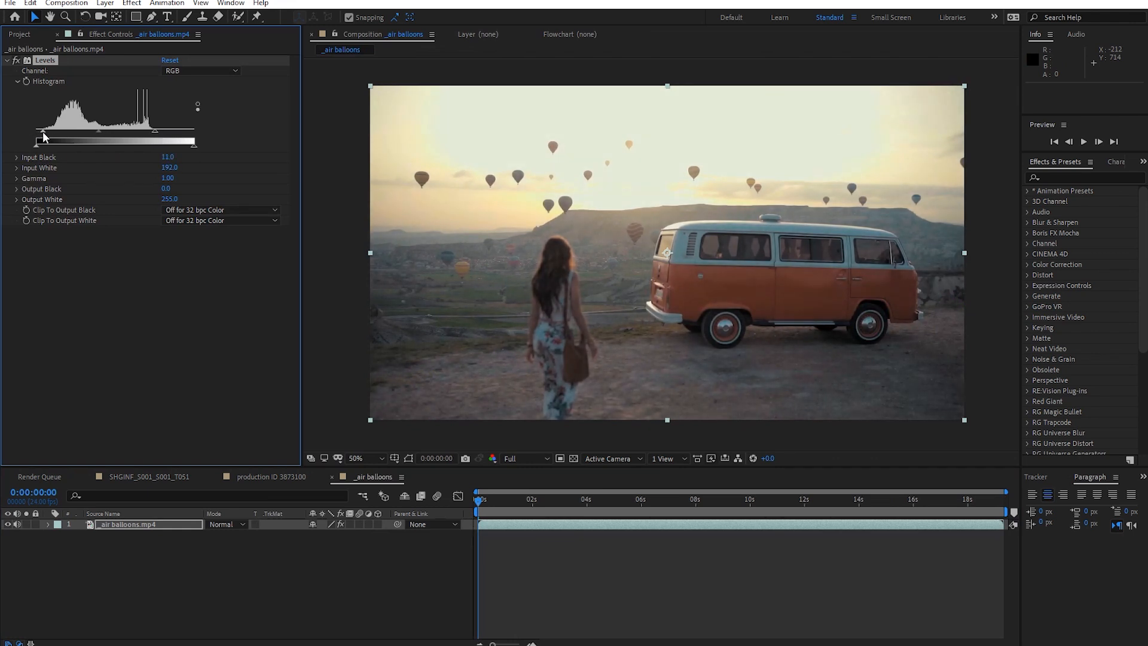
left_click(16, 61)
left_click(16, 61)
left_click(16, 61)
left_click(16, 61)
Apply the Tint color correction effect to the _air balloons layer and collapse the Levels settings
left_click(131, 3)
mouse_move(225, 144)
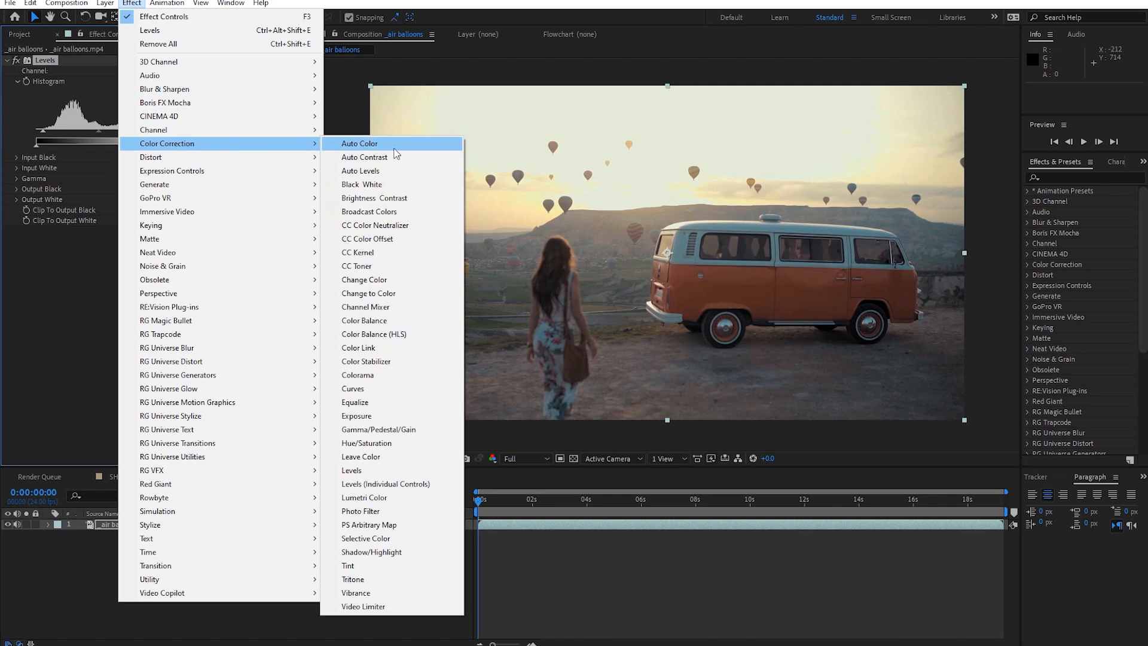
left_click(368, 565)
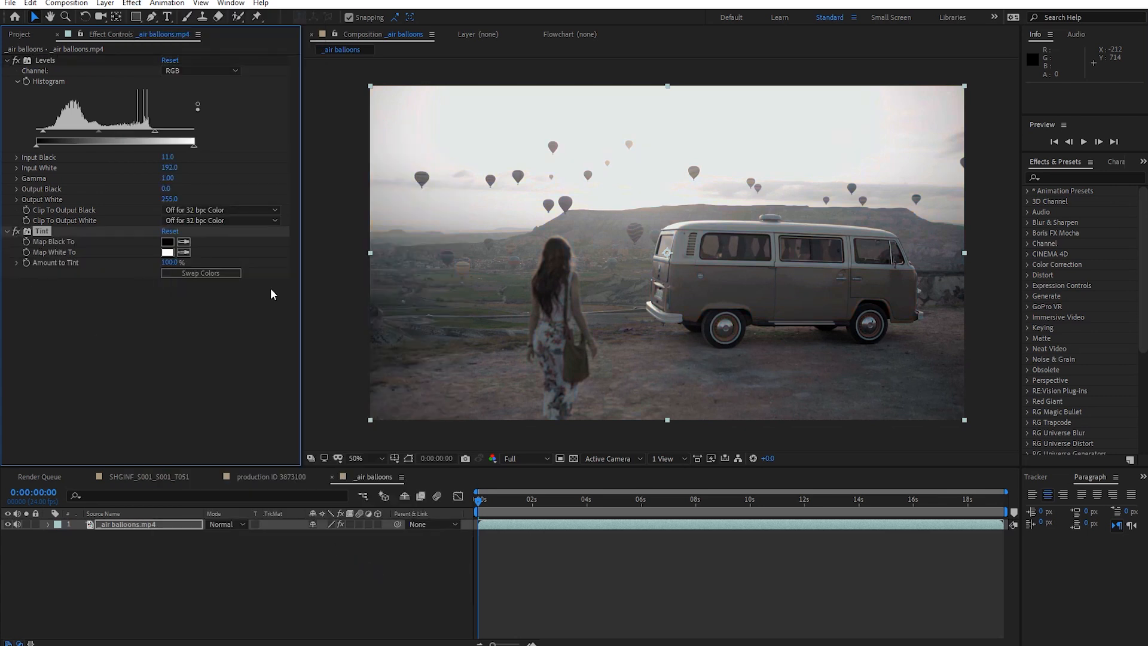
left_click(8, 60)
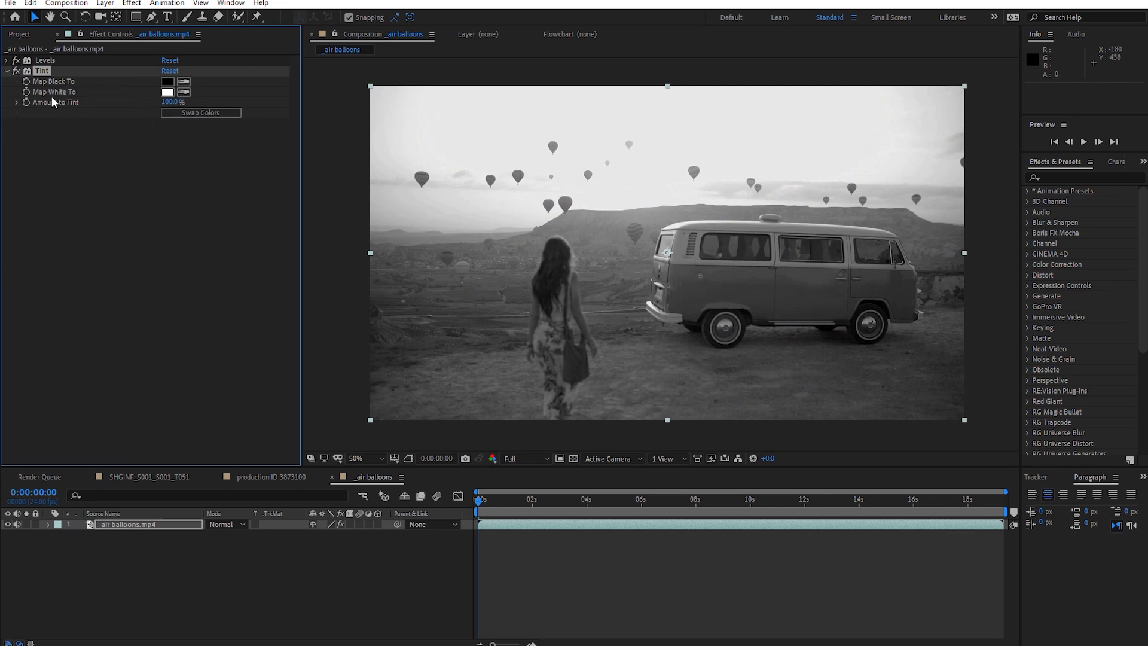
Set the Tint effect's Map Black To color to a fully saturated bright blue
left_click(167, 83)
left_click(183, 67)
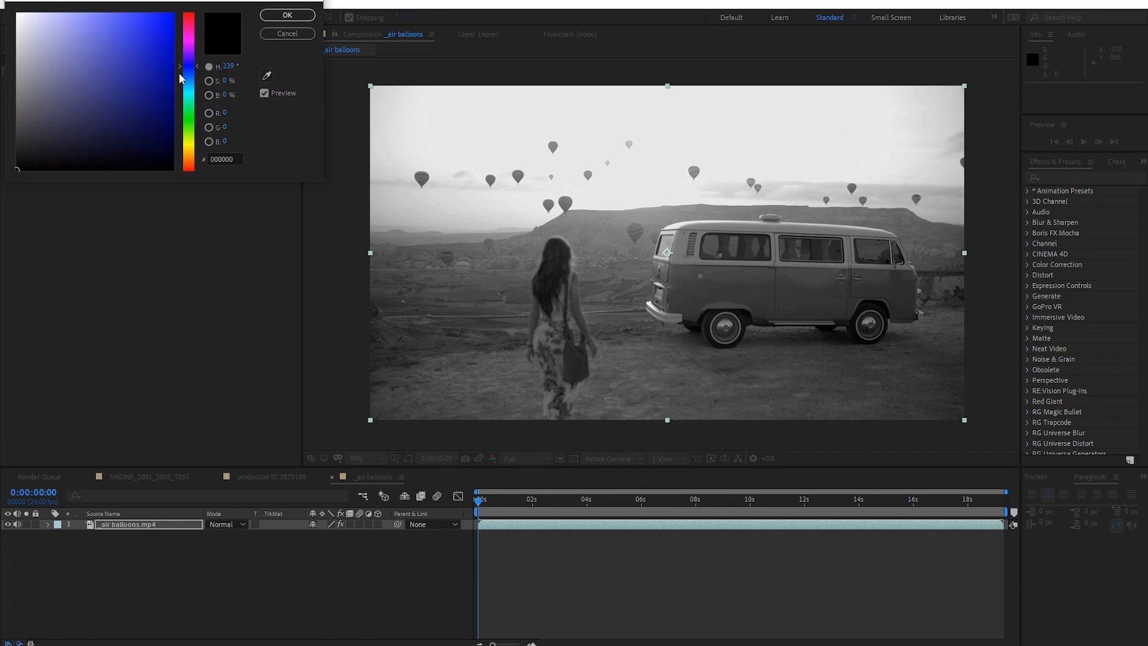
left_click(173, 14)
left_click(287, 15)
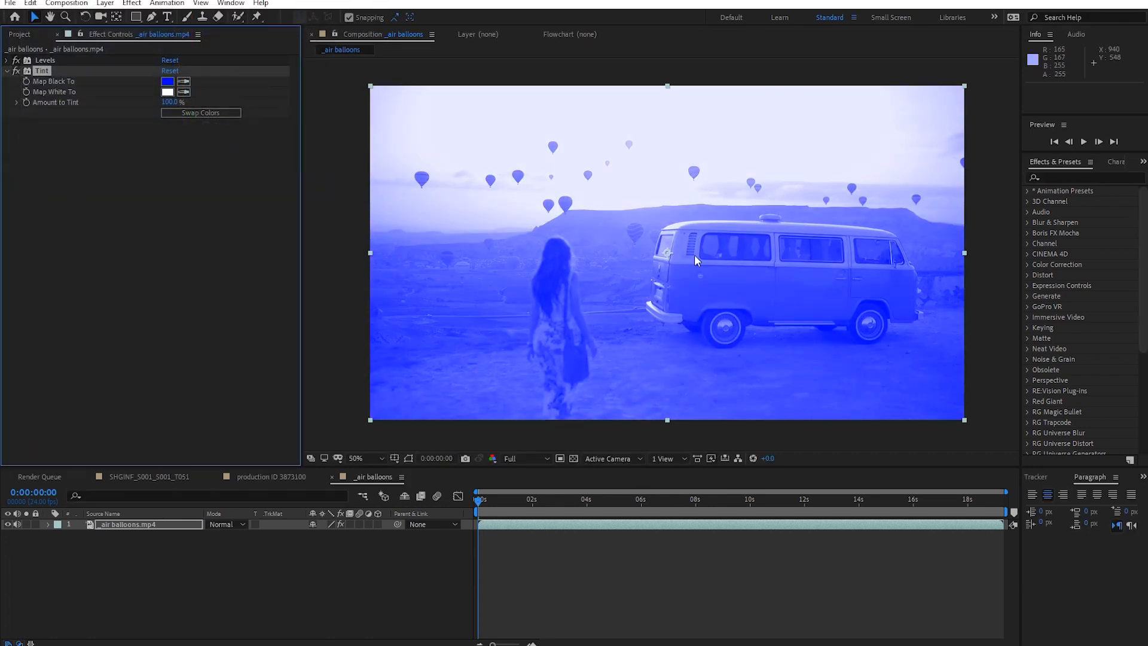
Set the Tint effect's Map White To color to orange FF8A00
left_click(168, 93)
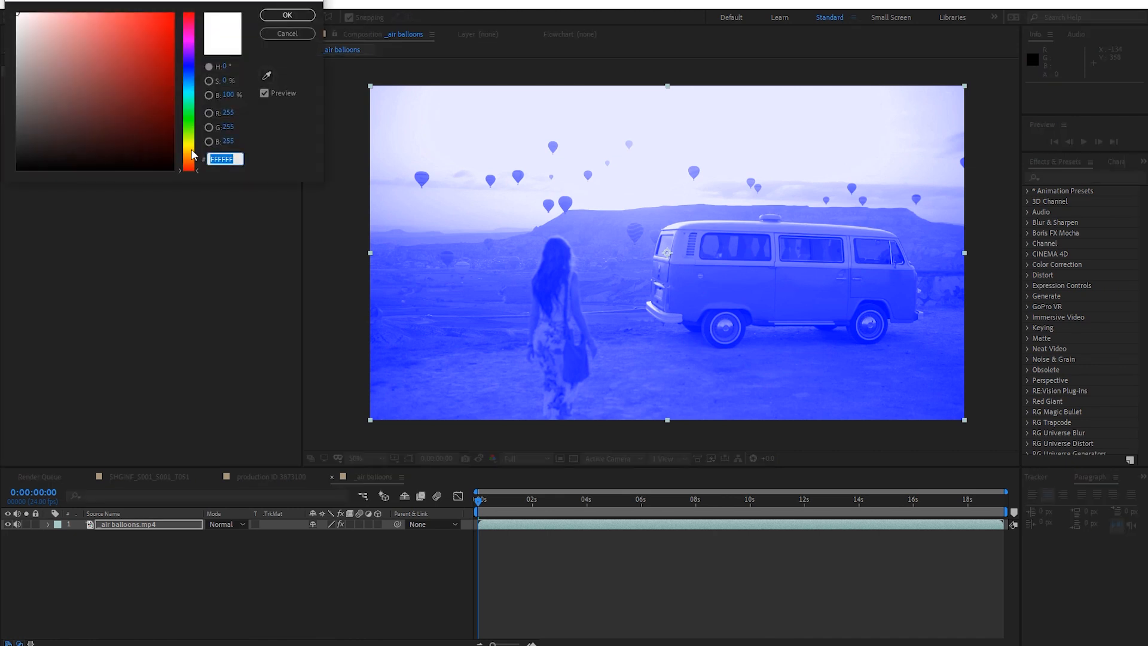
left_click(189, 156)
left_click(173, 14)
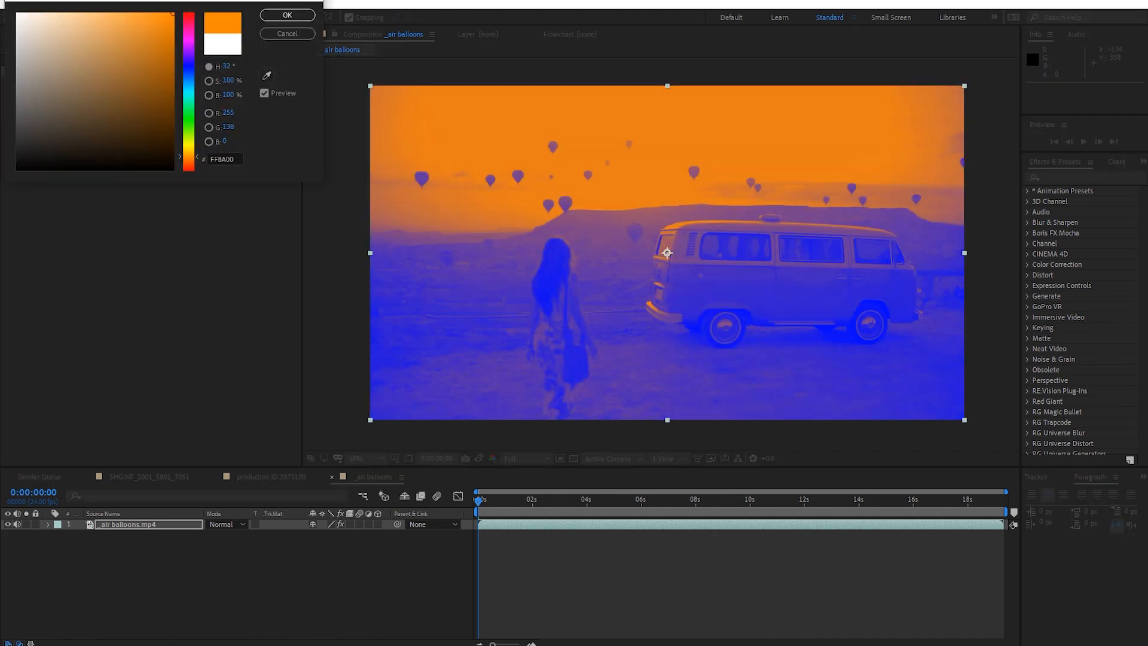
left_click(288, 15)
Swap the two Tint colors to compare the looks along the clip, swap them back, and return to the first frame
left_click_drag(501, 505, 534, 522)
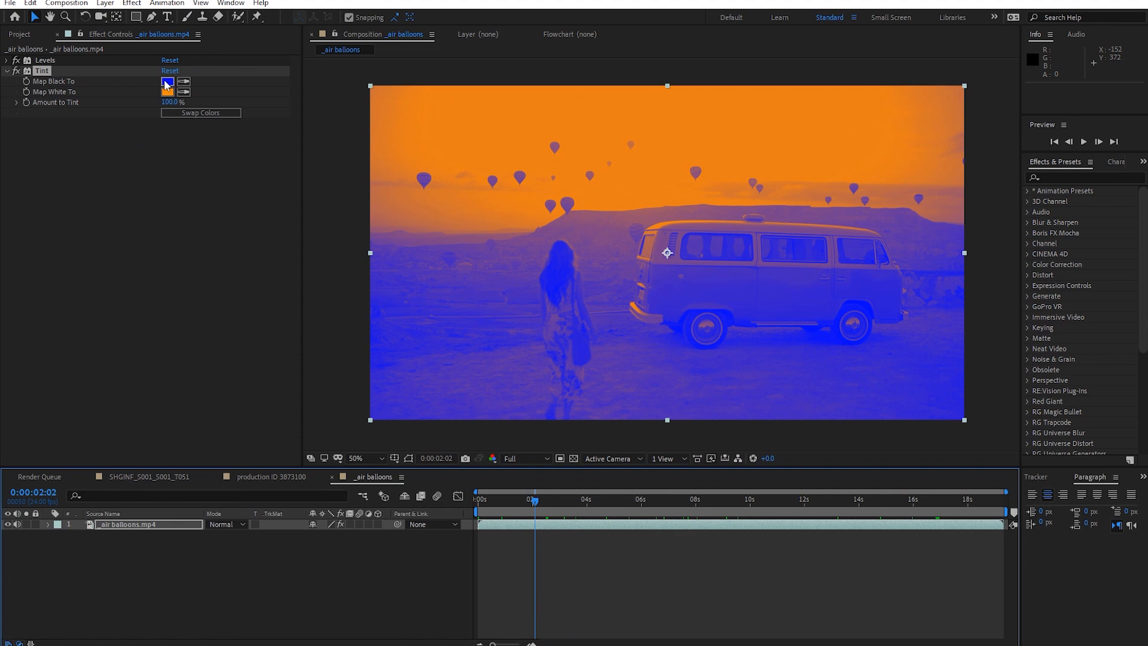
left_click(203, 113)
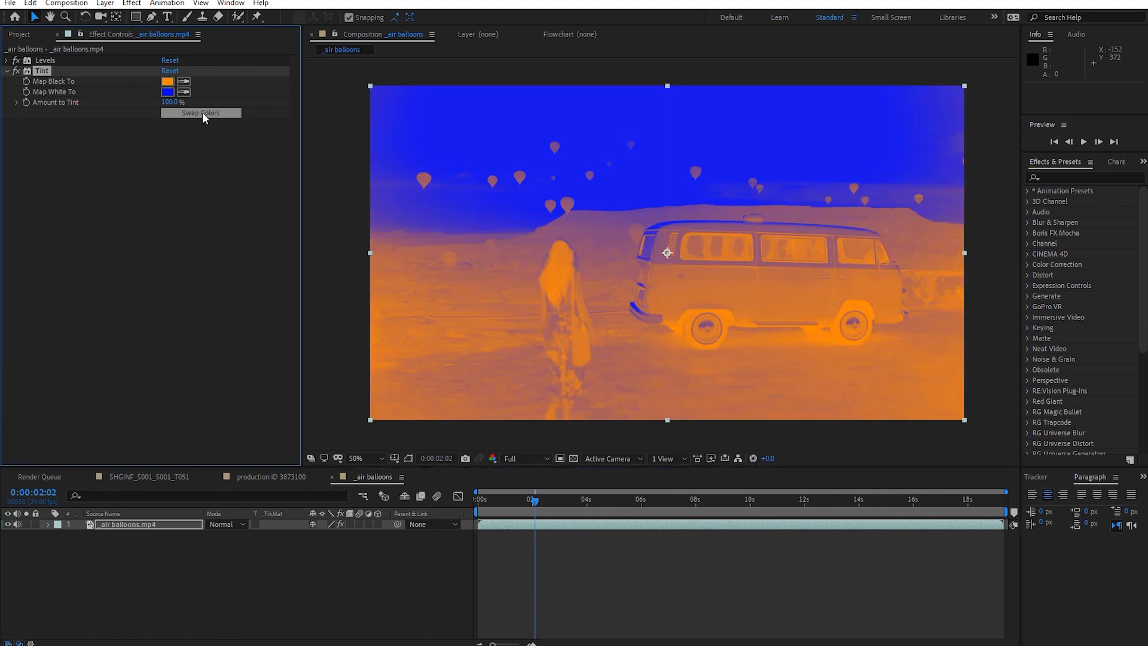
left_click_drag(584, 502, 515, 509)
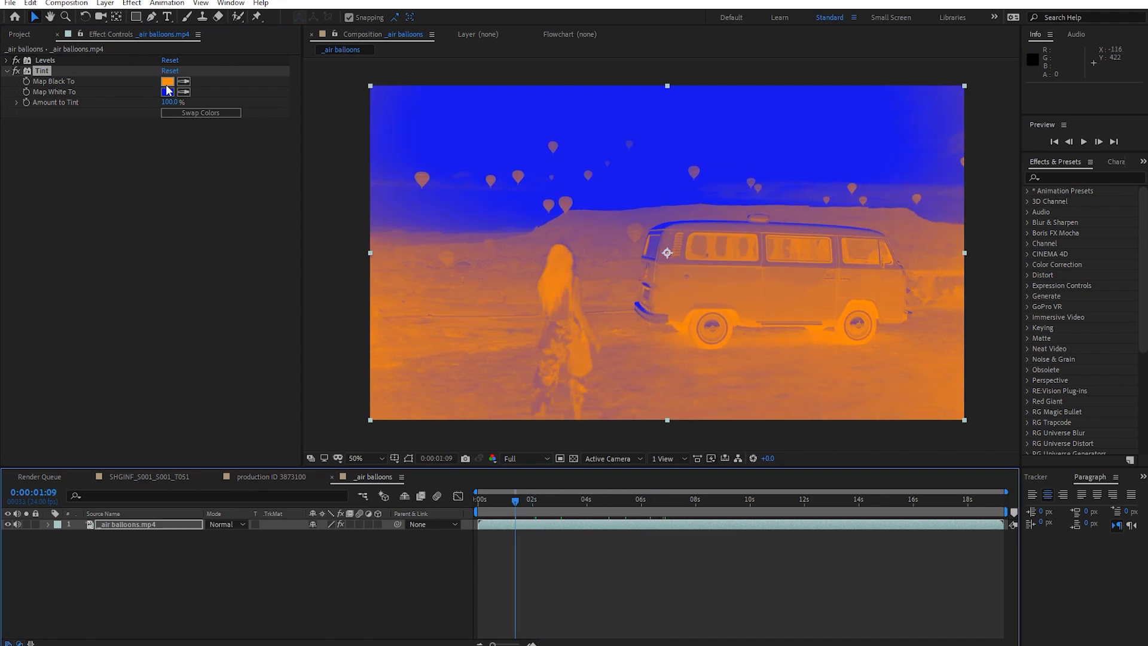
left_click(194, 117)
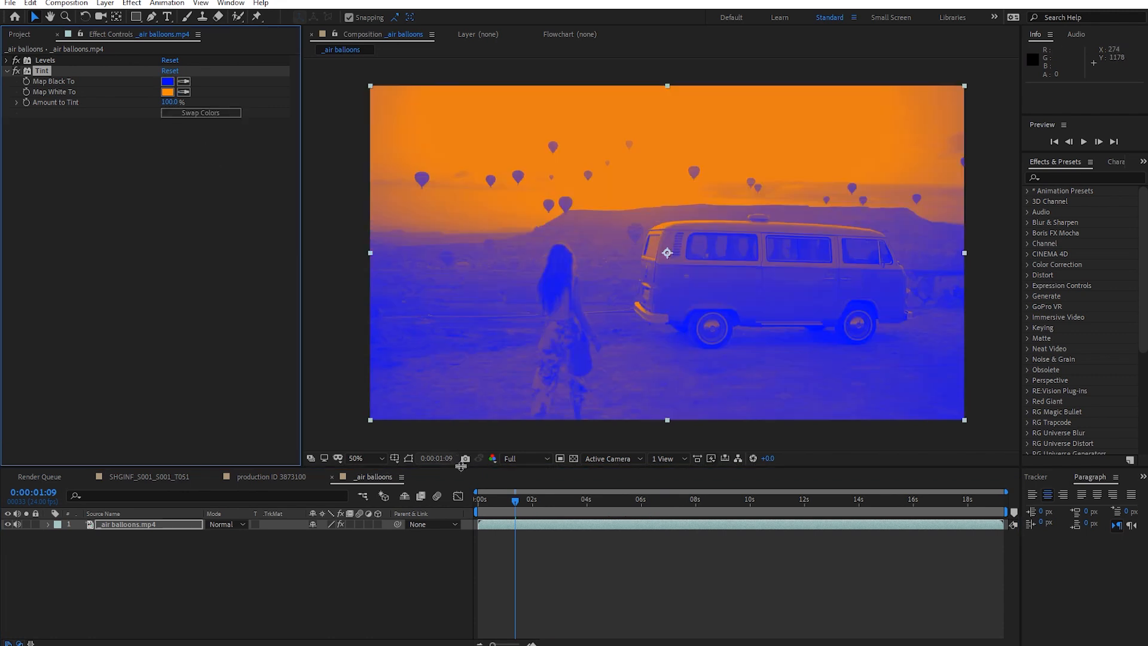
left_click_drag(508, 503, 429, 509)
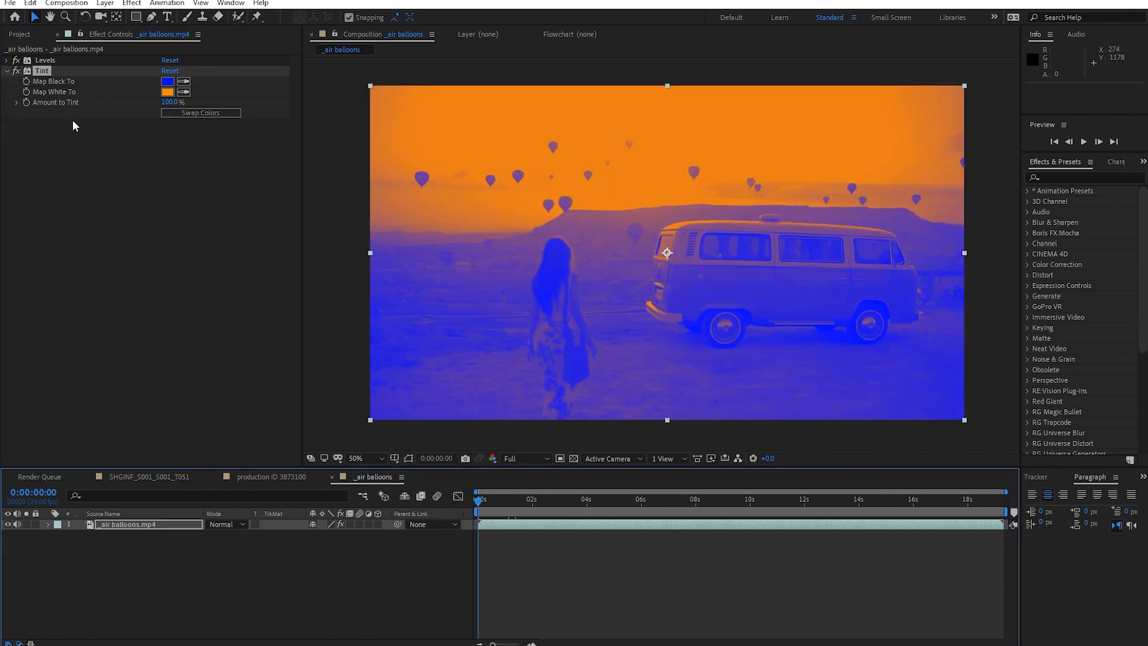
Keyframe Map Black To from blue at 0:00 to green 00FF06 at 0:00:03:22, and reveal the layer's keyframes
left_click(27, 81)
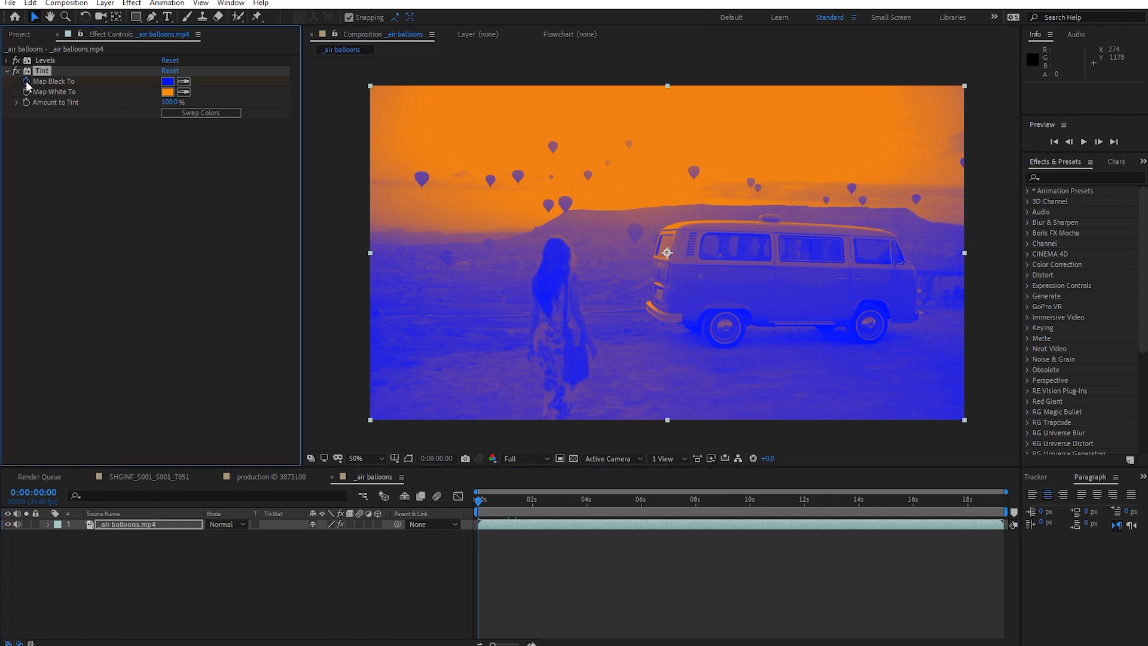
left_click_drag(497, 503, 584, 505)
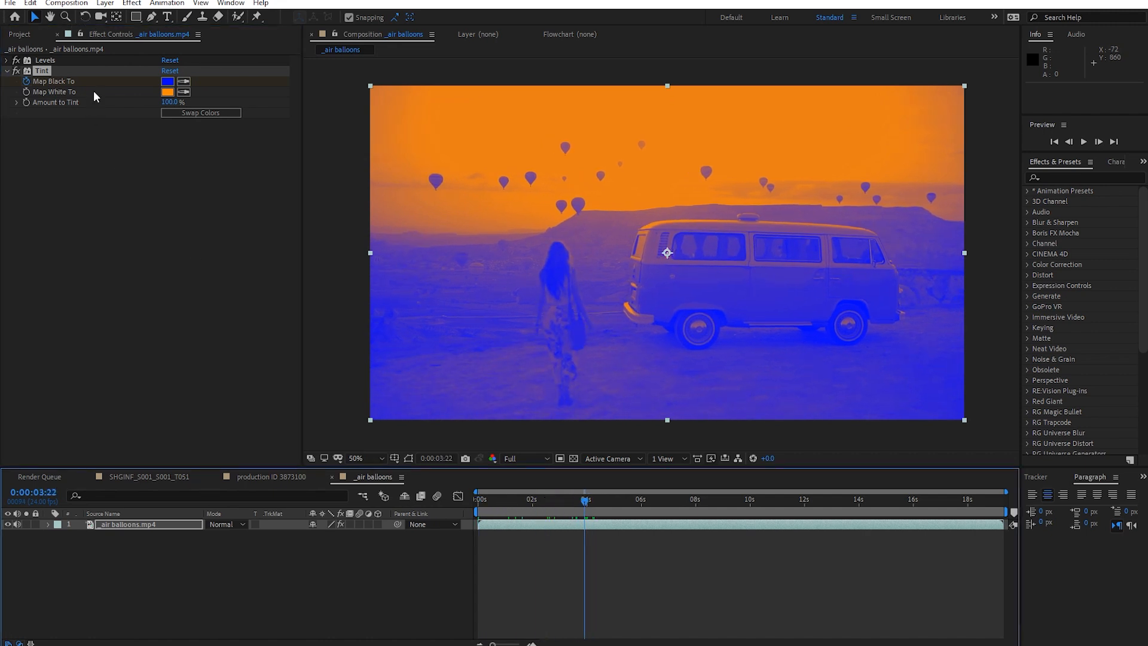
left_click(168, 84)
left_click(190, 118)
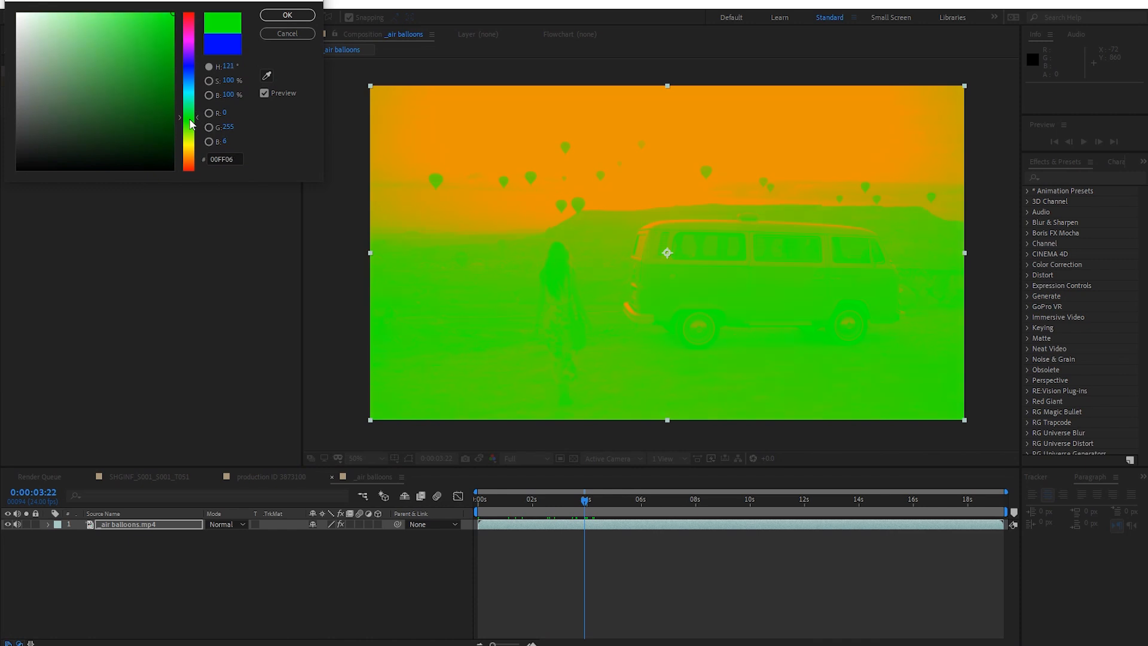
left_click(289, 16)
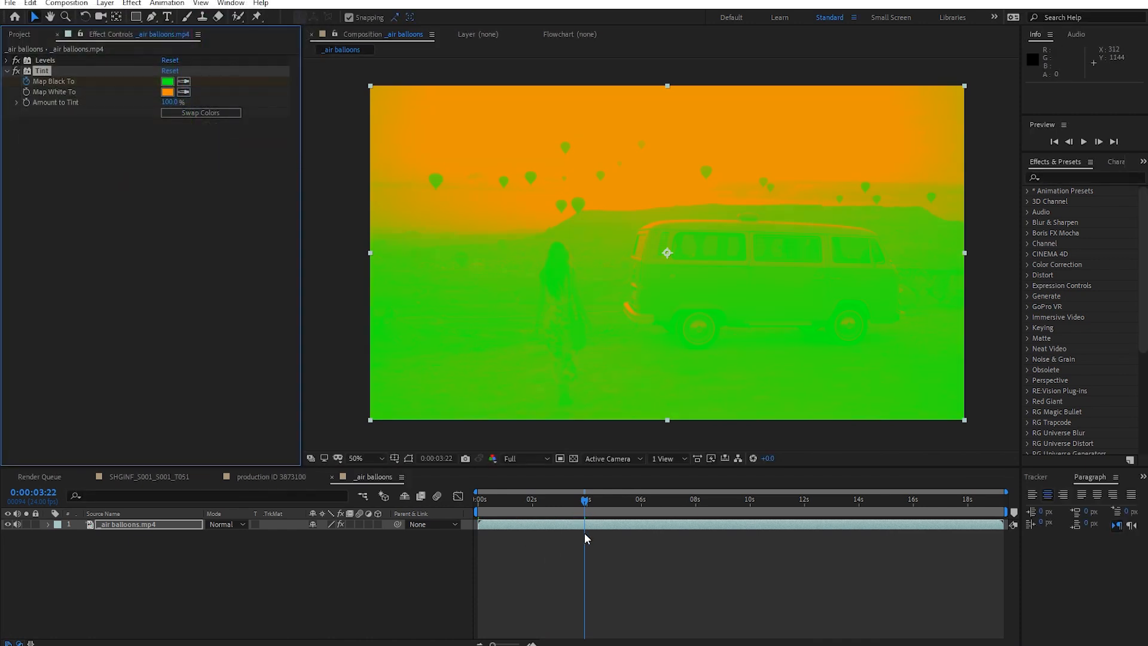
key("u")
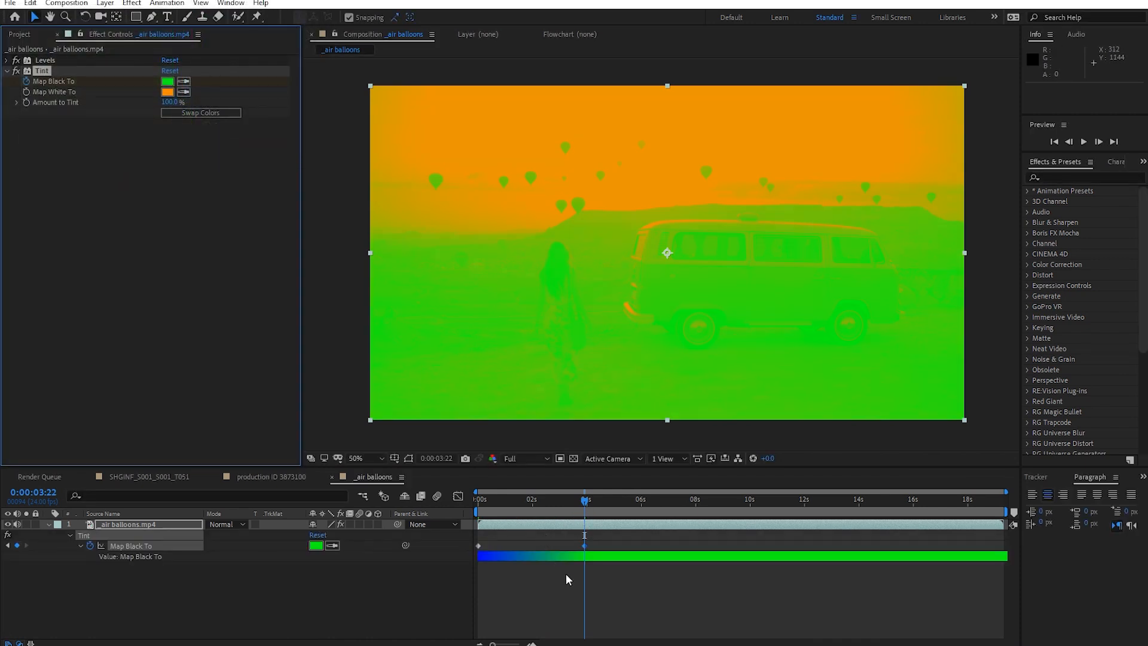
Play back the blue-to-green tint animation from the first frame, and return to the start
left_click_drag(572, 501, 445, 508)
left_click(526, 598)
key("space")
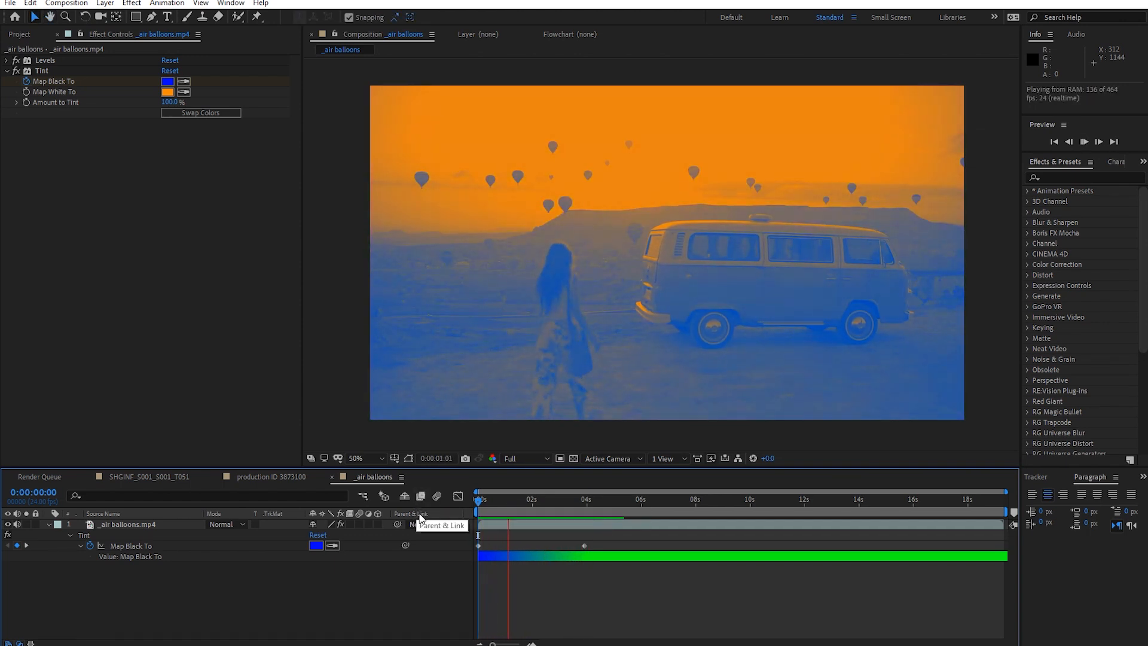
key("space")
left_click_drag(468, 505, 444, 518)
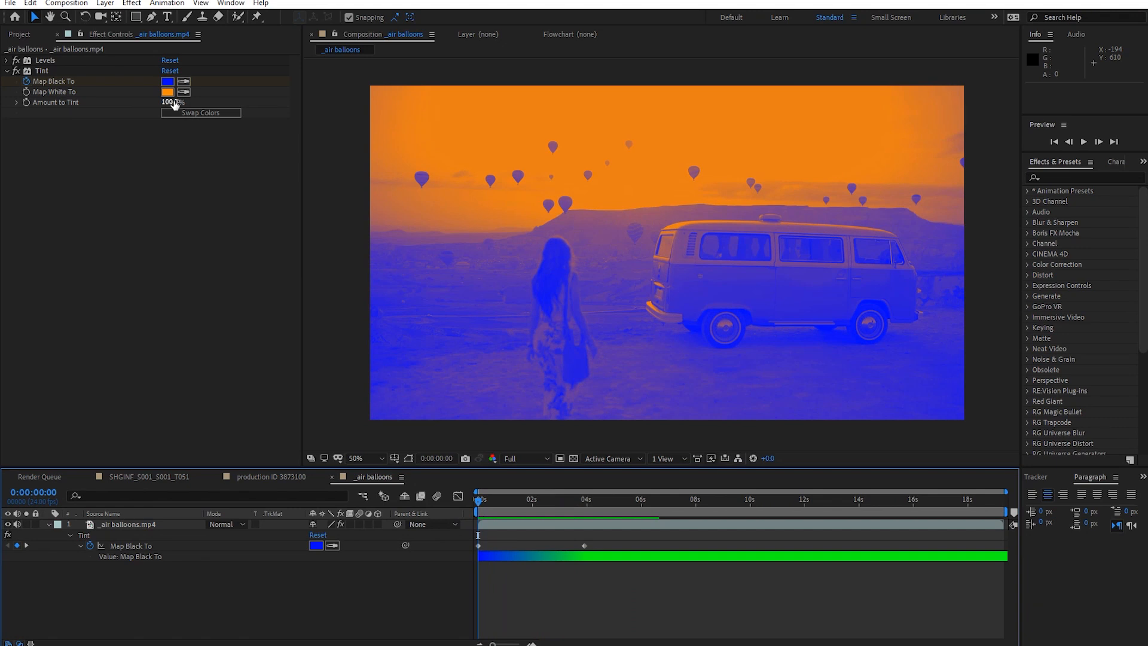
Lower the Tint effect's Amount to Tint to 30%
left_click_drag(166, 103, 132, 108)
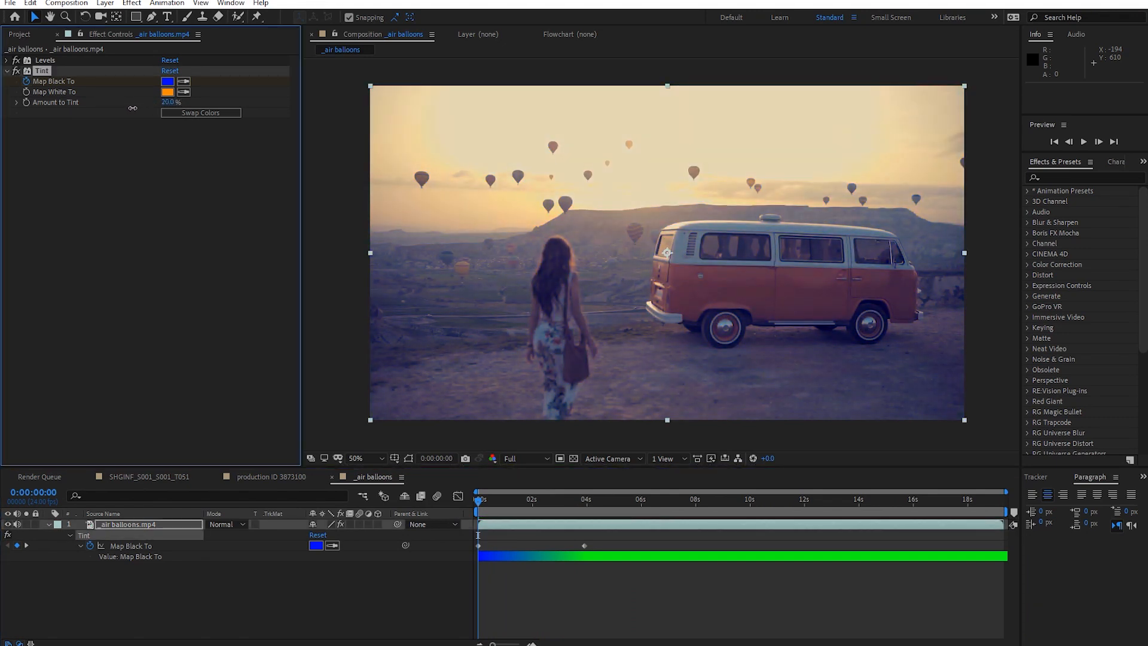
left_click(169, 102)
type("30")
key("Return")
Preview the subtler tint animation several times, ending at the first frame
key("space")
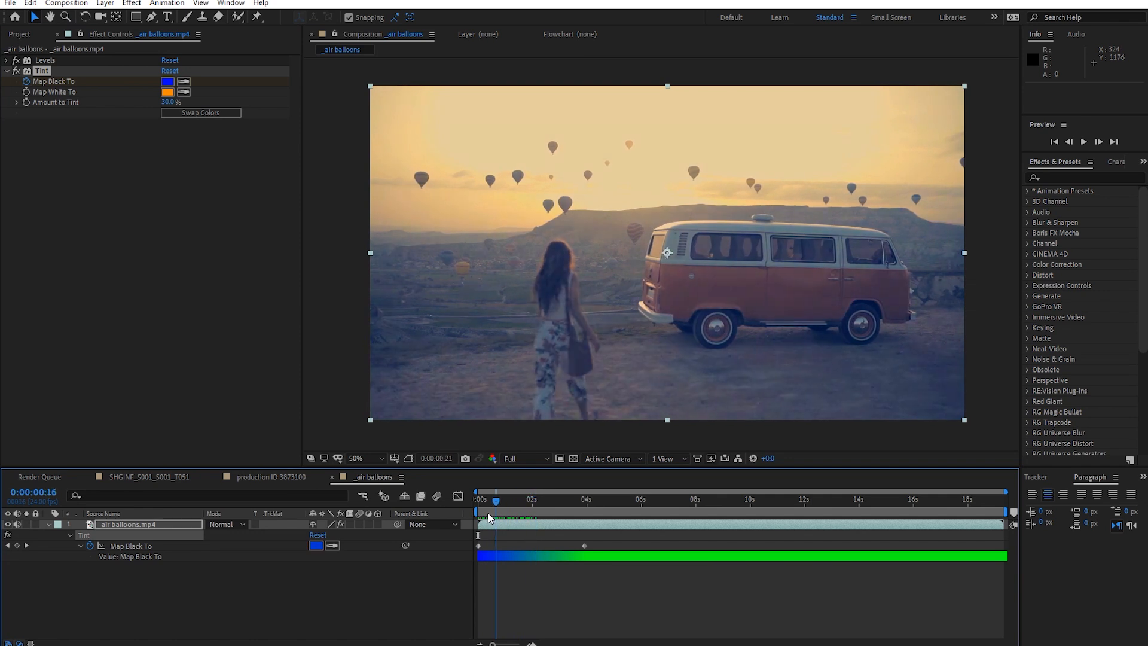
key("space")
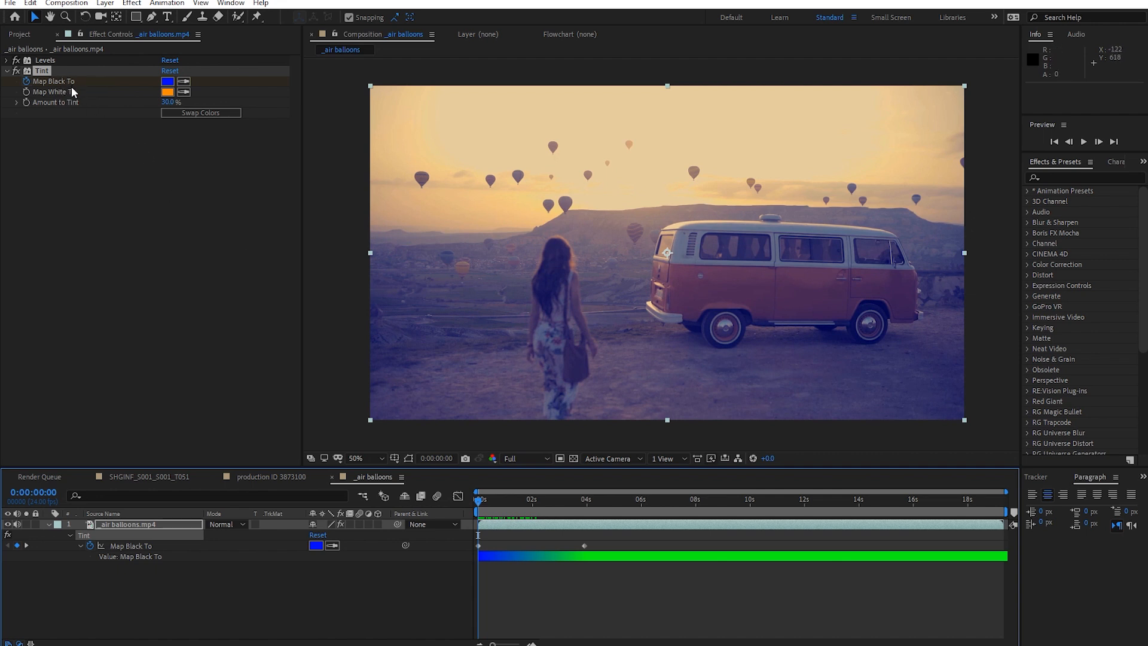
key("space")
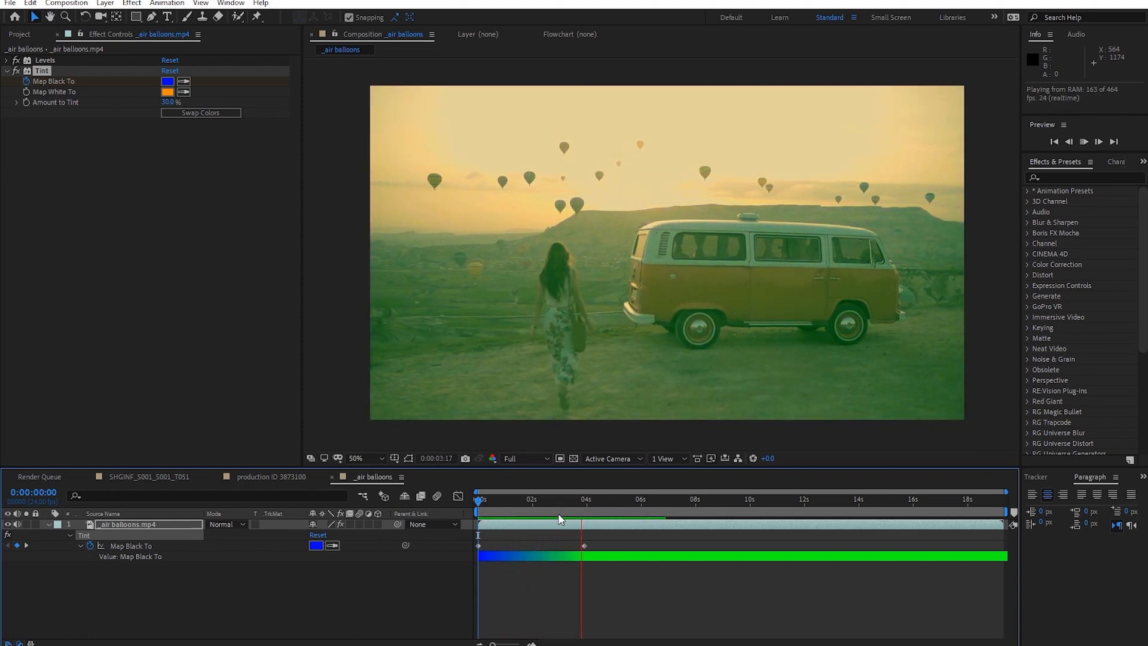
key("space")
key("space")
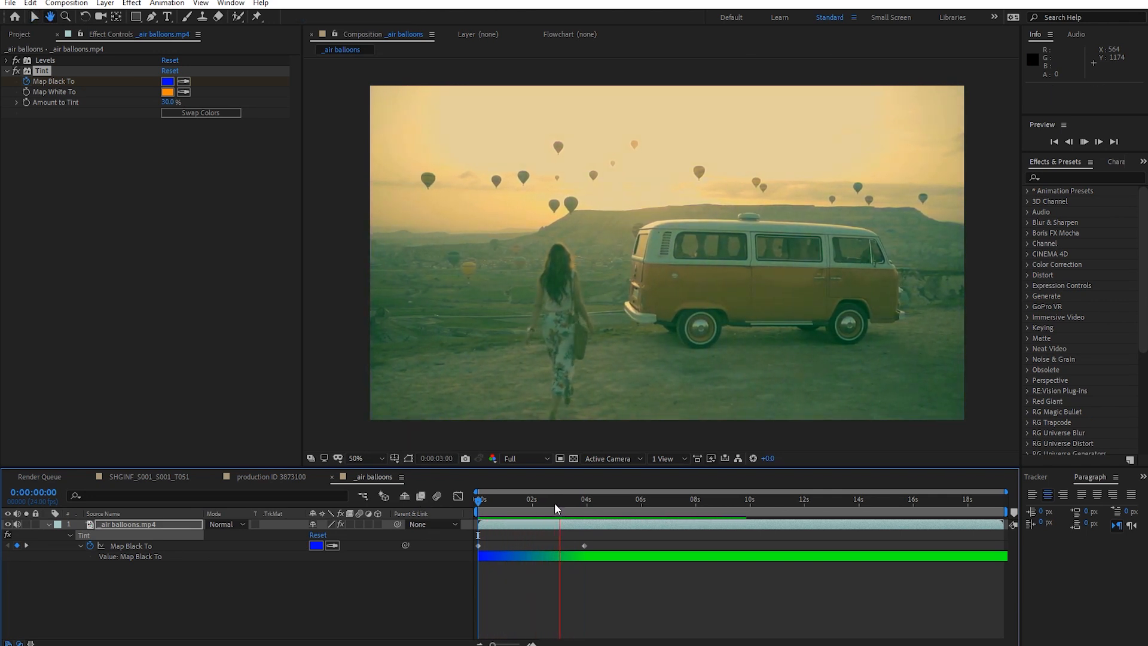
key("space")
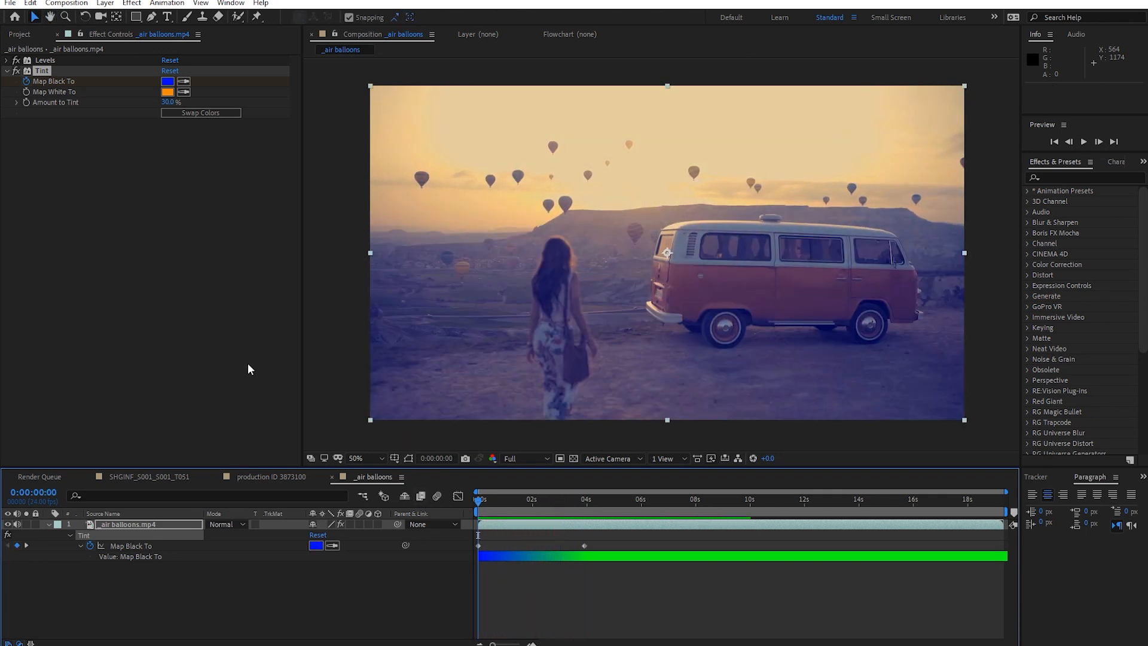
Keyframe Amount to Tint at its current value on the first frame and at 50% at 0:00:01:17
left_click(27, 103)
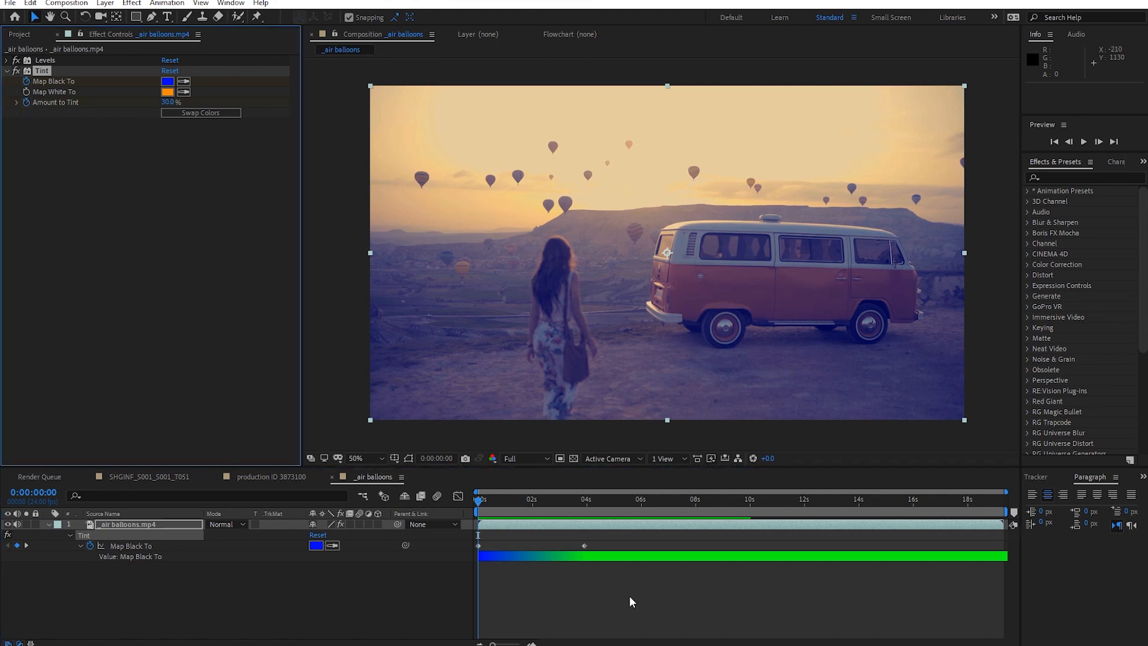
left_click(524, 503)
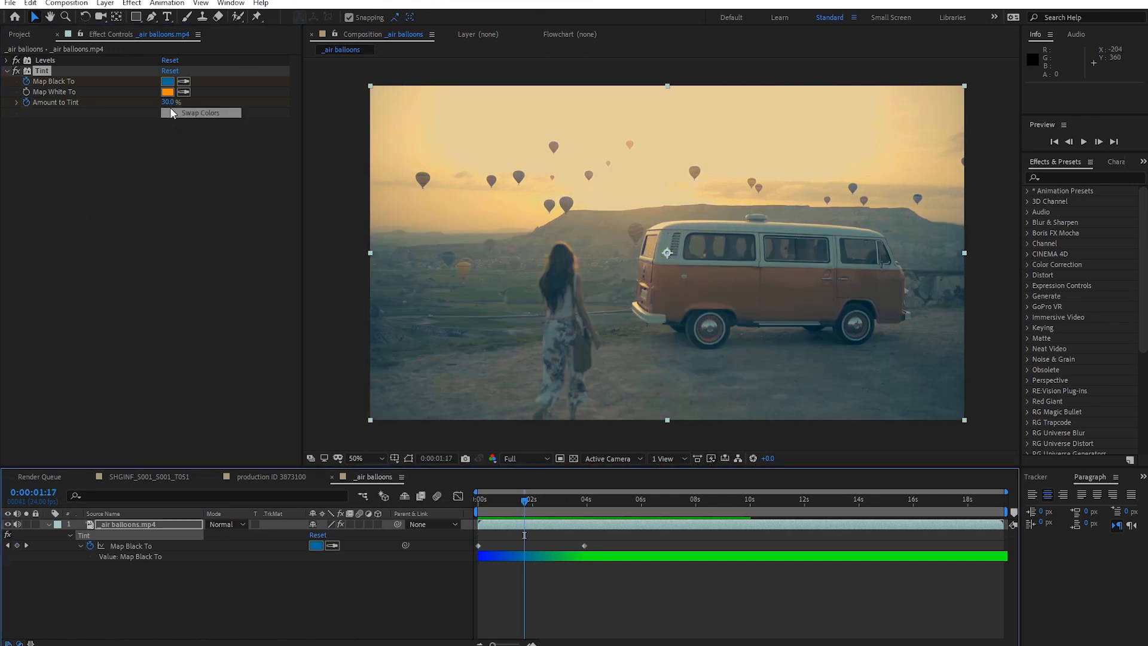
left_click(170, 111)
left_click(168, 103)
type("50")
key("Return")
left_click(198, 113)
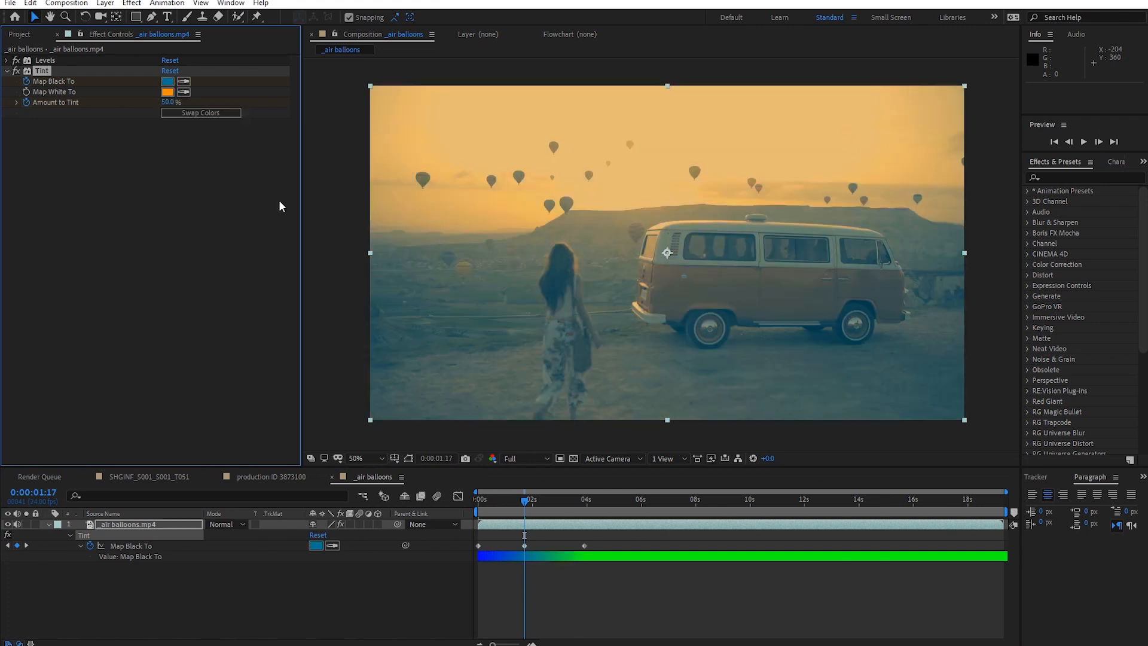
Keyframe Amount to Tint back to 30% at the green Map Black To keyframe at 0:00:03:22
key("k")
left_click(170, 103)
type("30")
key("Return")
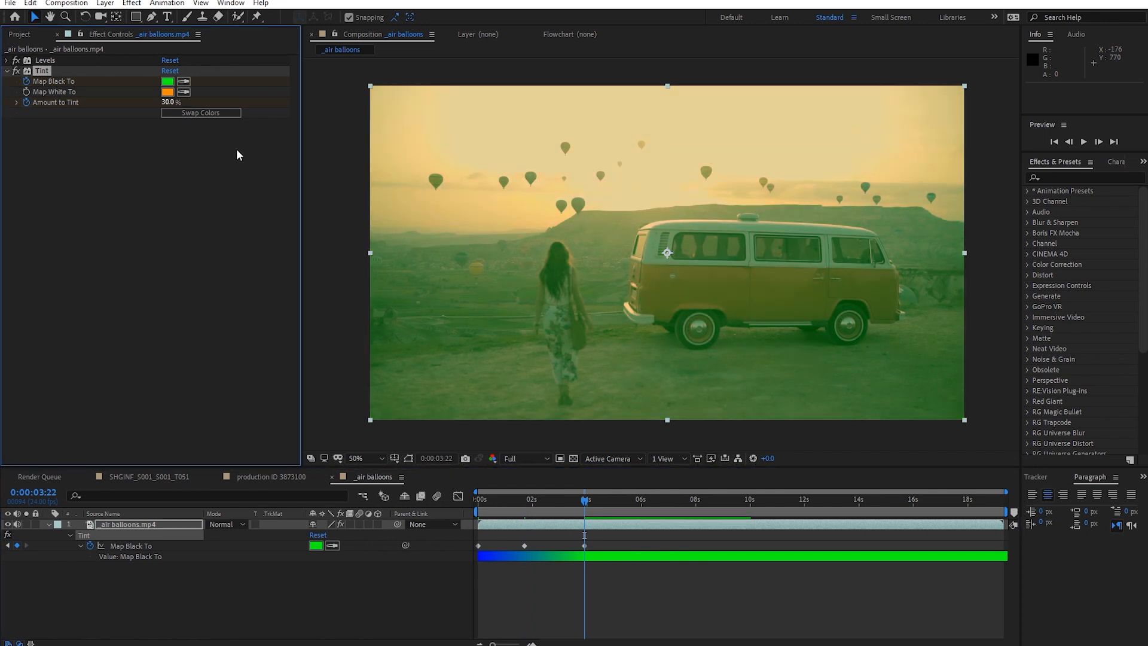
Play back the animated tint amount and color from the first frame
left_click(434, 513)
key("Home")
left_click(525, 561)
key("space")
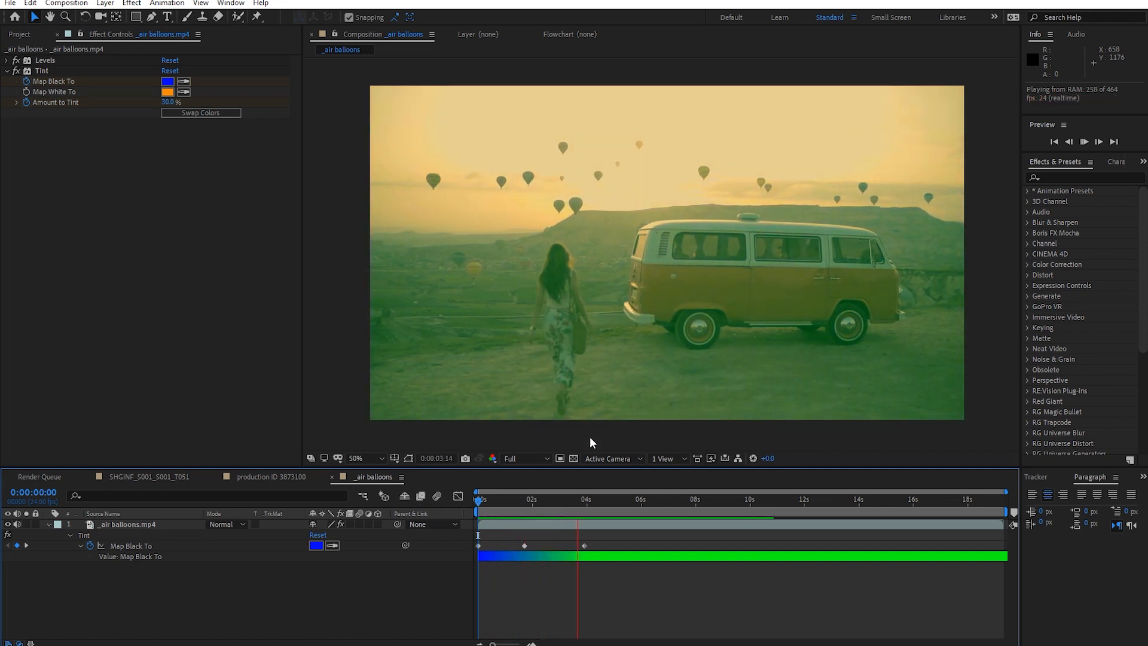
Move the playhead to 0:00:04:01, select the _air balloons layer and collapse its keyframed properties
left_click_drag(482, 499, 588, 508)
left_click(592, 524)
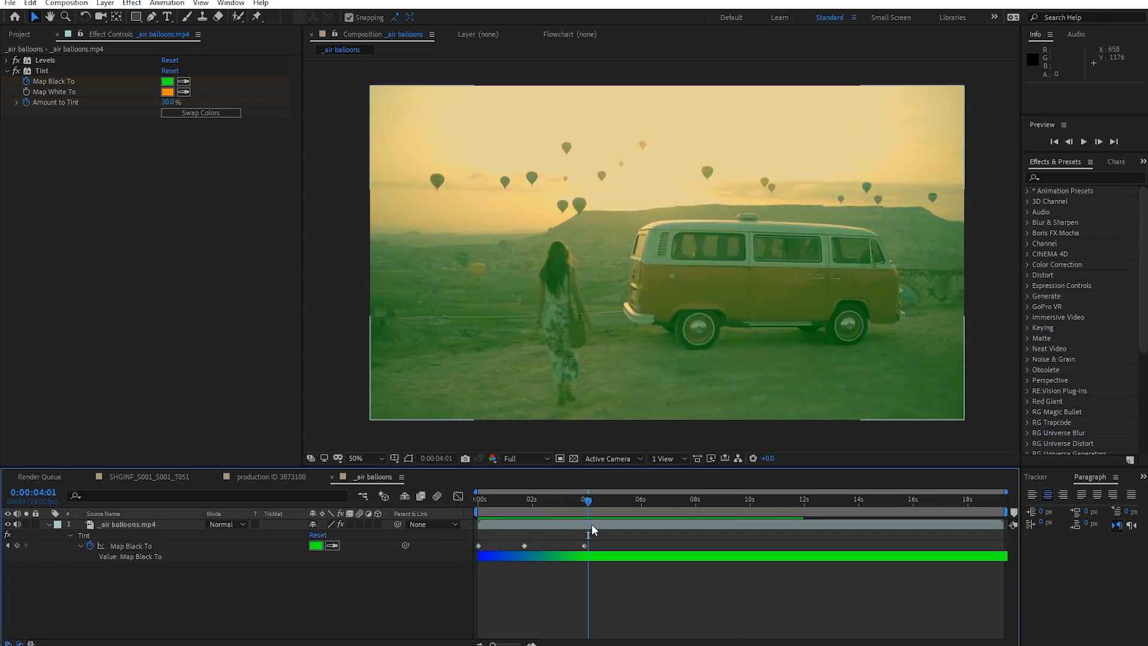
left_click(593, 524)
key("u")
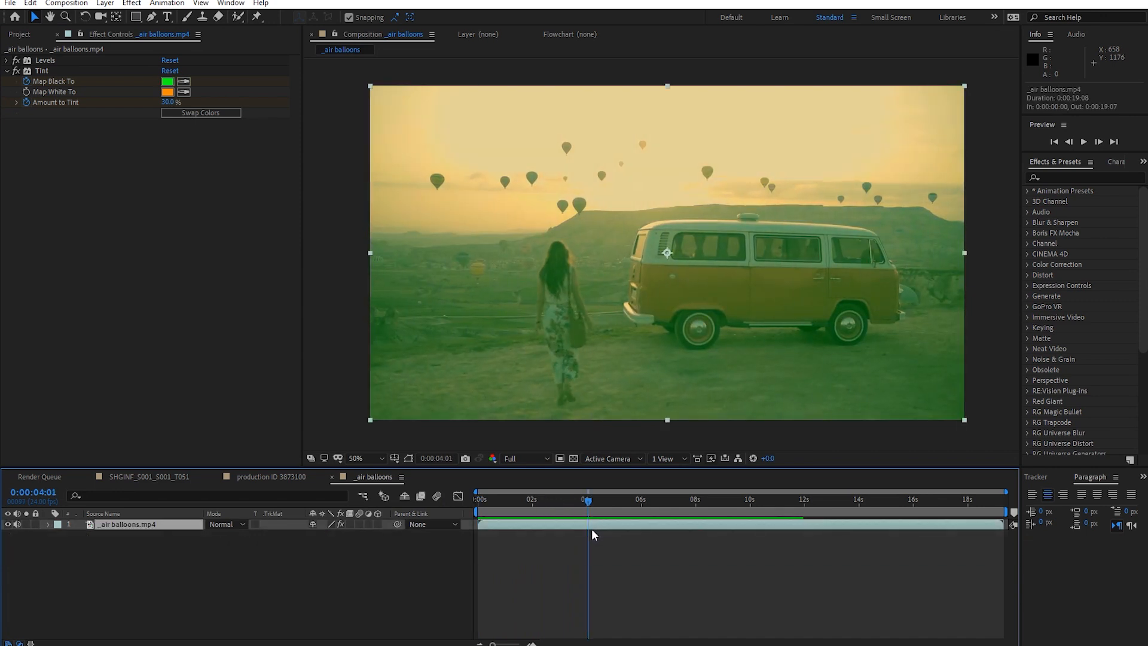
Reveal the layer's keyframed properties and set Amount to Tint to 0% at the 0:00:03:22 keyframe
key("u")
key("j")
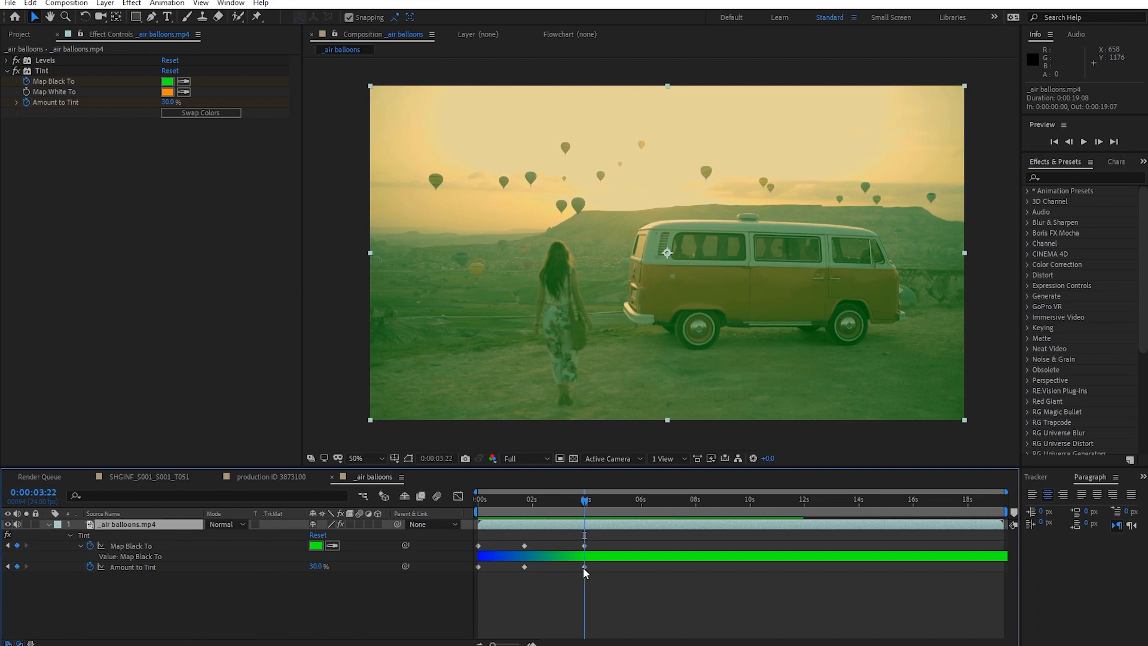
left_click_drag(169, 103, 4, 113)
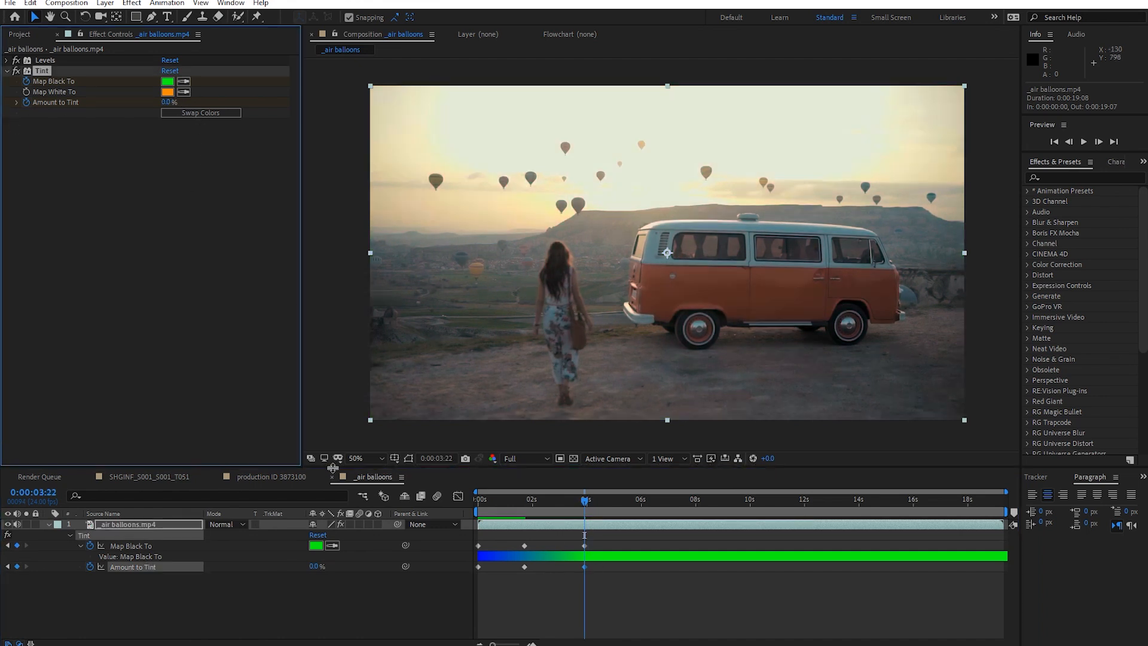
Play back the animated tint from the first frame to review how it fades out
left_click(526, 598)
key("Home")
key("space")
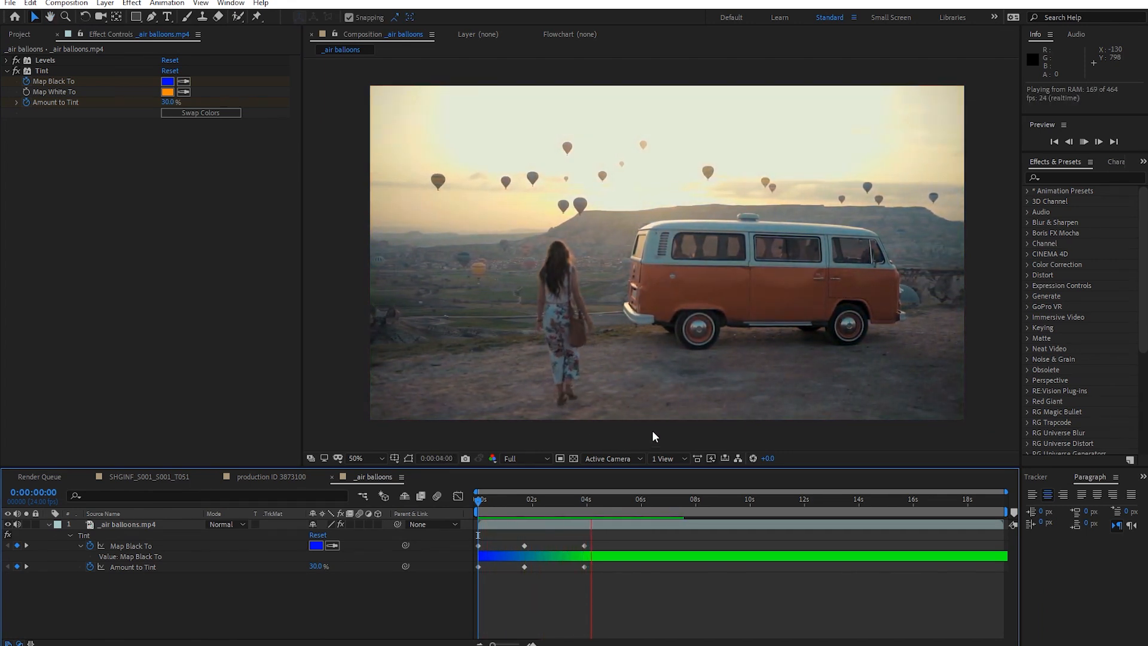
key("space")
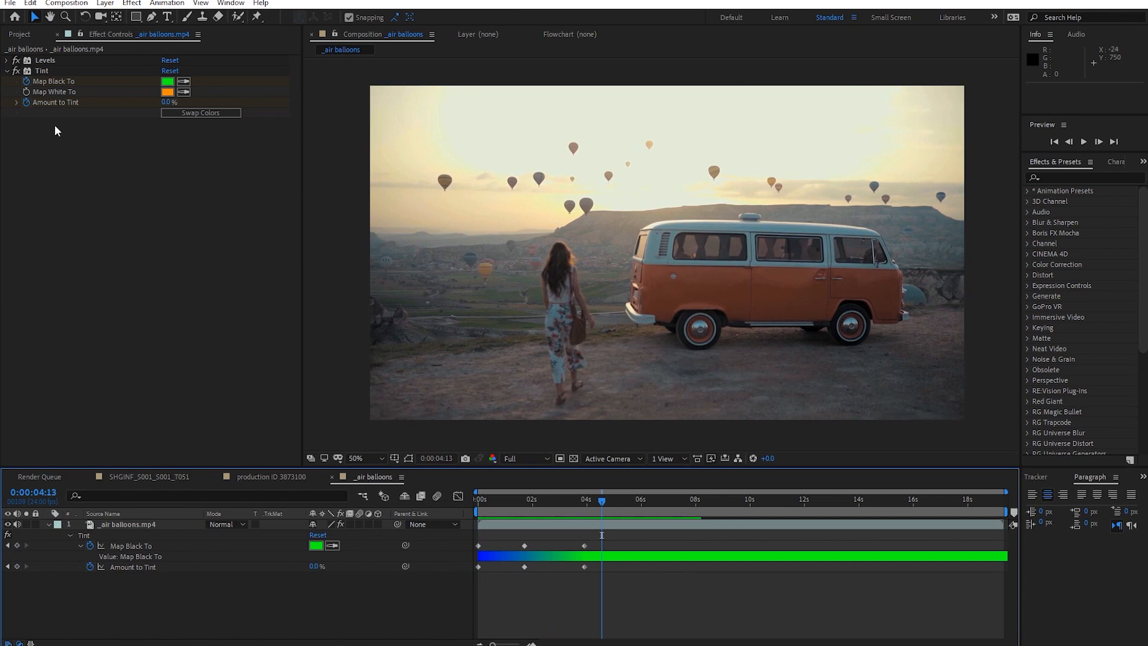
Delete the Tint effect from the _air balloons layer and return the playhead to the first frame
left_click(49, 71)
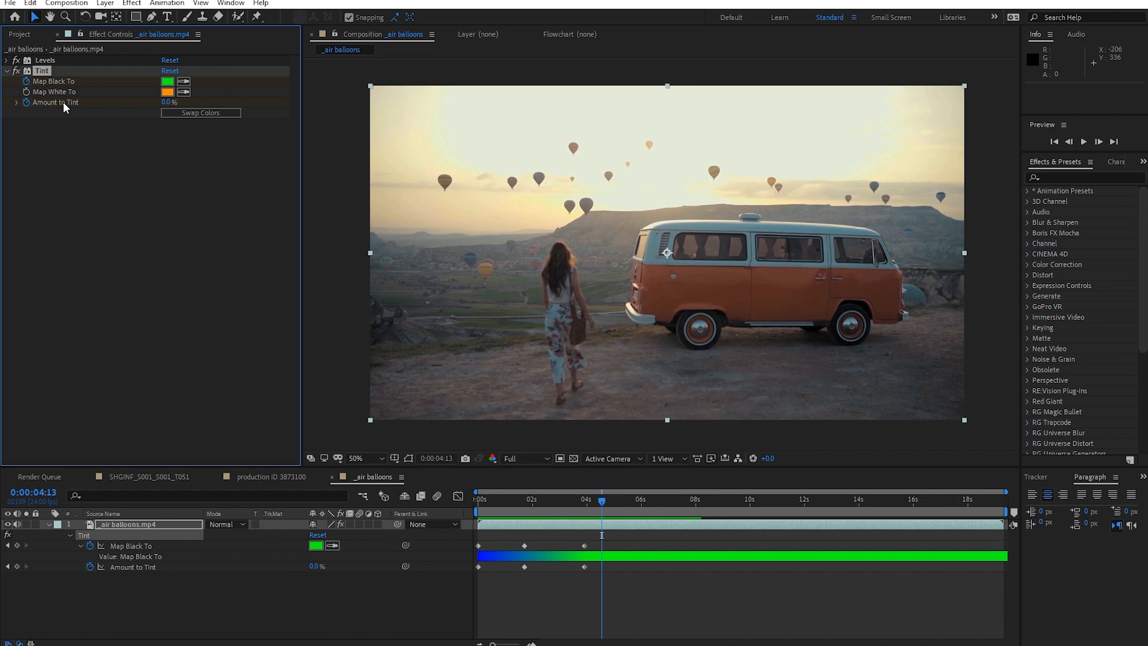
key("Delete")
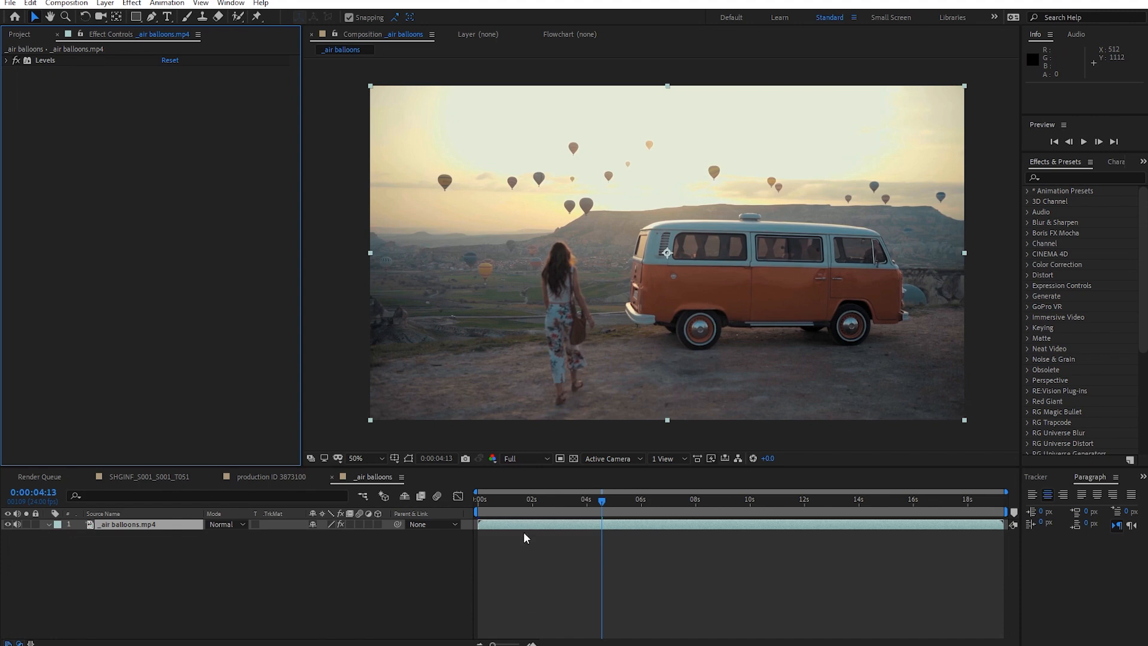
left_click_drag(518, 500, 435, 504)
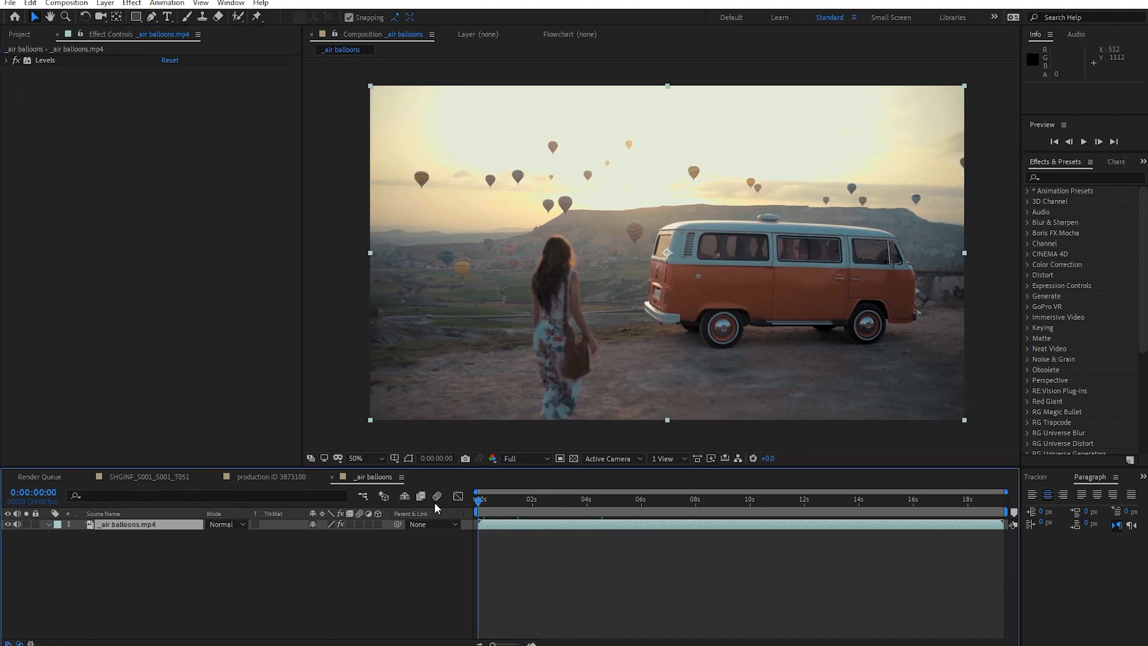
Apply the Hue/Saturation color correction effect to the _air balloons layer
left_click(132, 3)
mouse_move(179, 143)
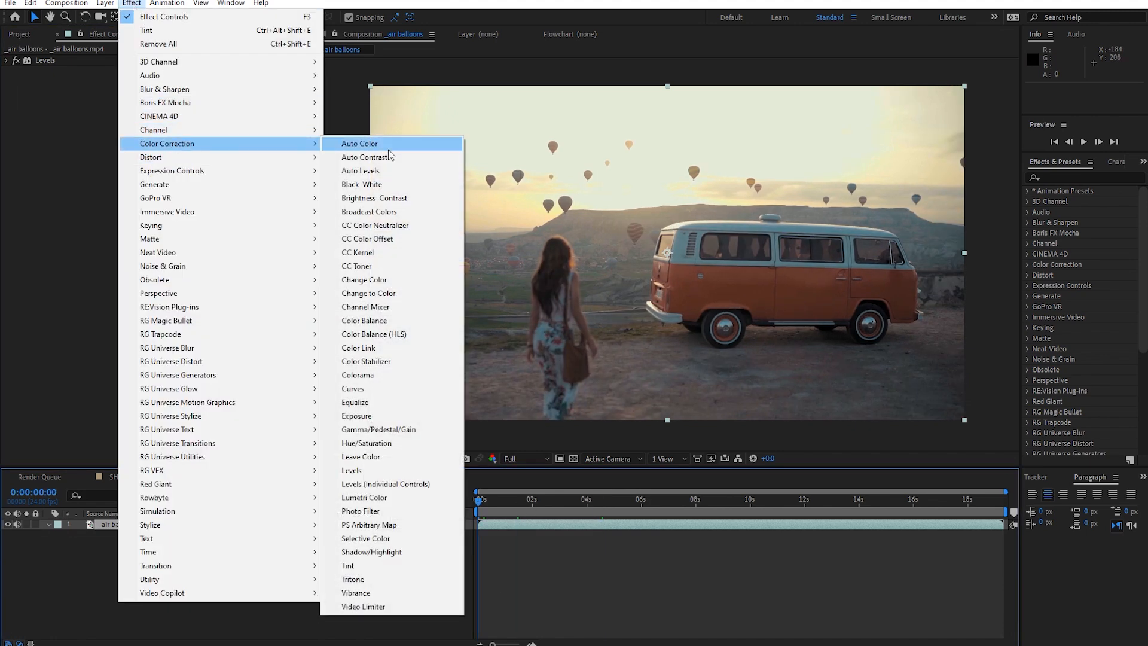
left_click(406, 451)
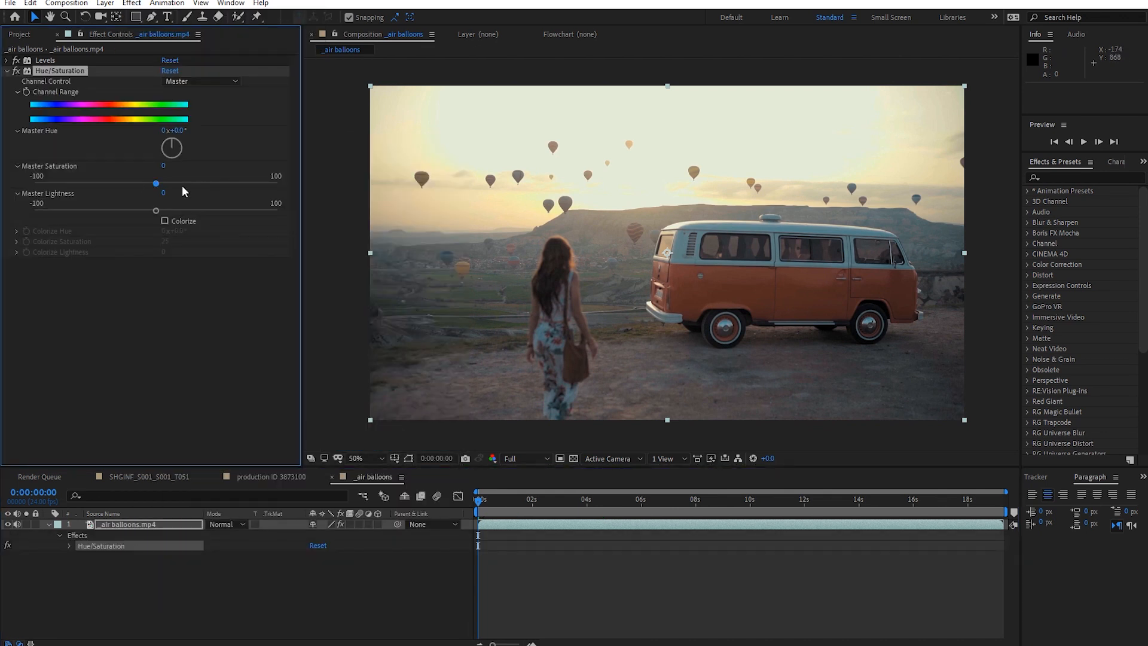
left_click(1077, 175)
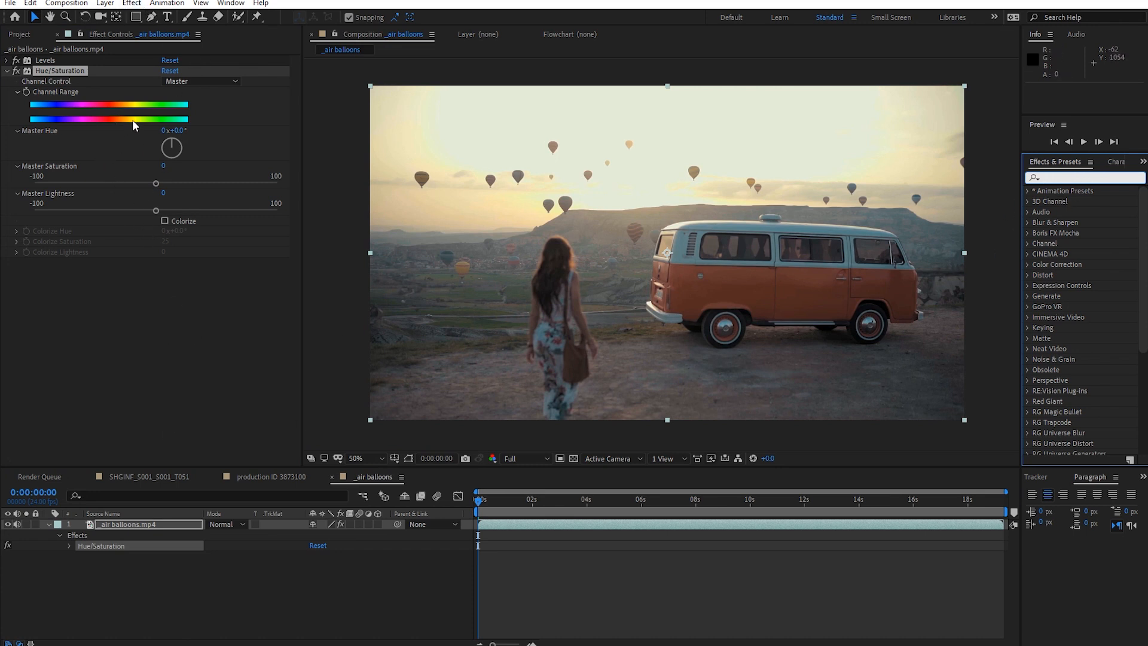
Try shifting the Master Hue to recolor the whole image, first to 1x+116°, and undo each shift
left_click(184, 132)
left_click_drag(185, 133, 488, 137)
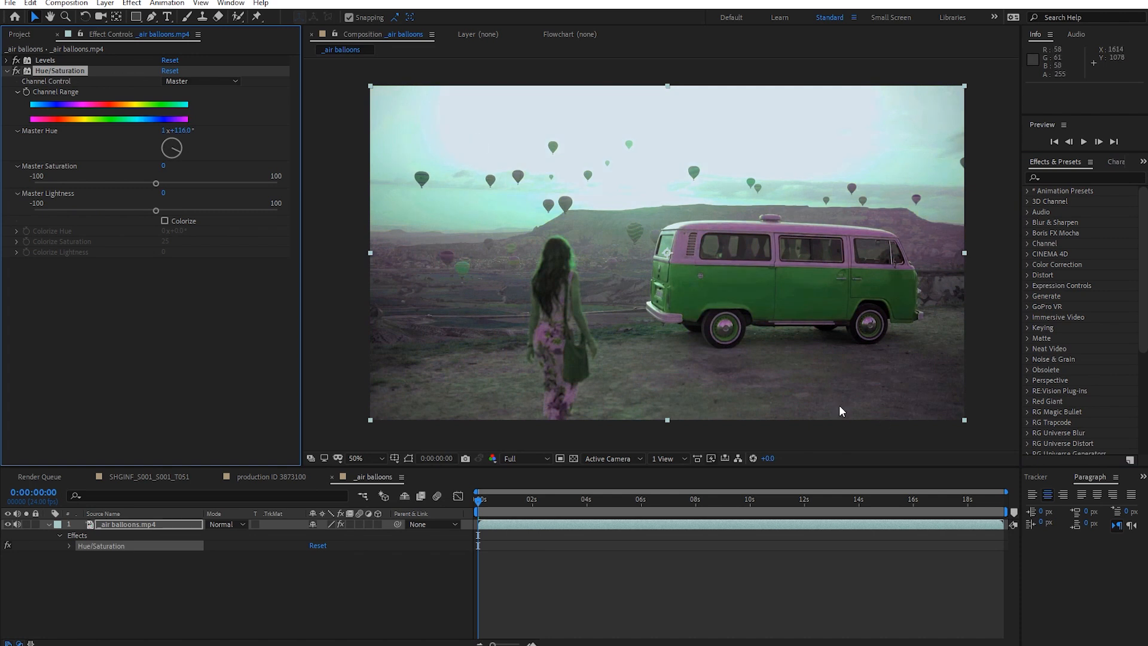
key("ctrl+z")
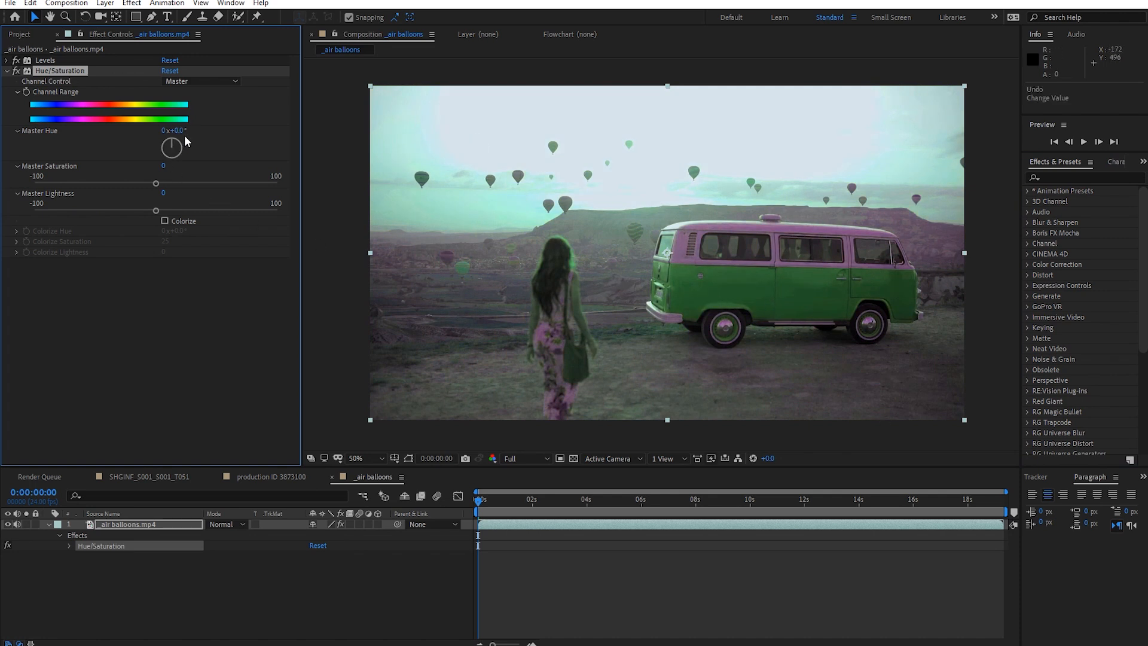
left_click_drag(177, 133, 243, 129)
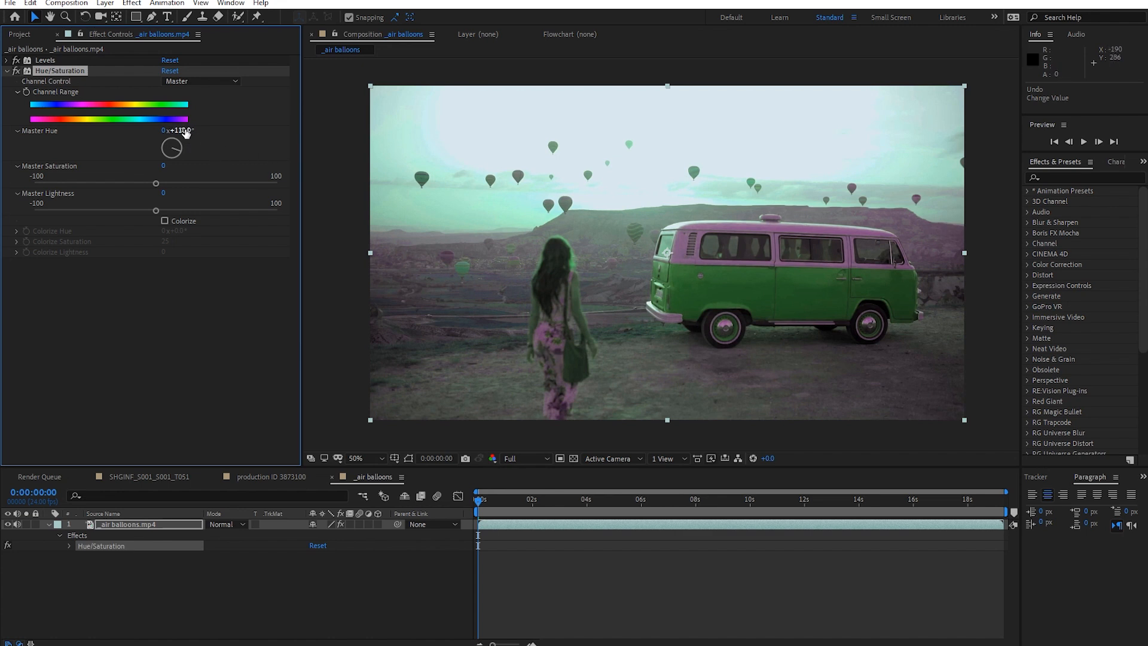
key("ctrl+z")
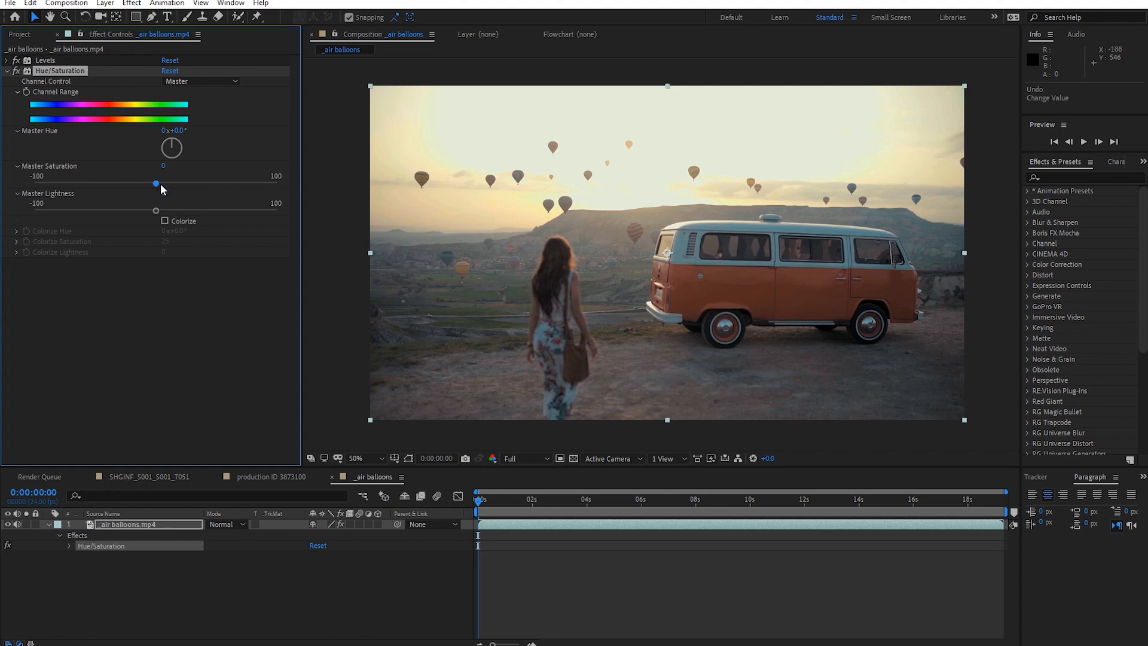
Set Master Saturation to 100 and examine the image up close around the woman, balloons and van
left_click_drag(216, 187, 303, 187)
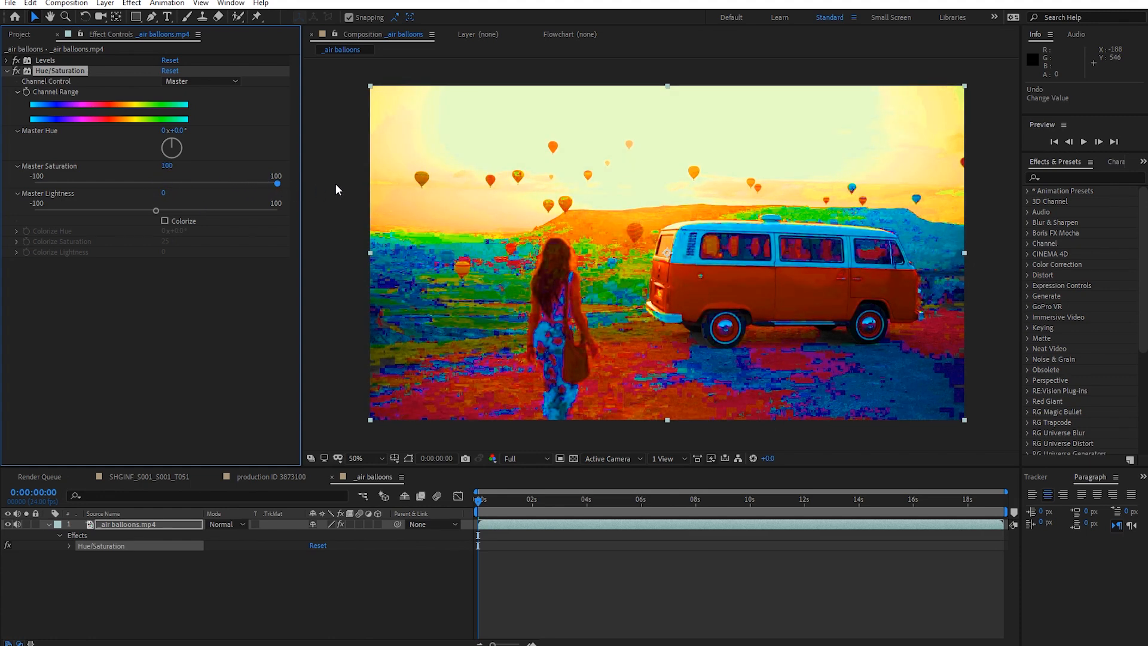
scroll(479, 269, "up", 2)
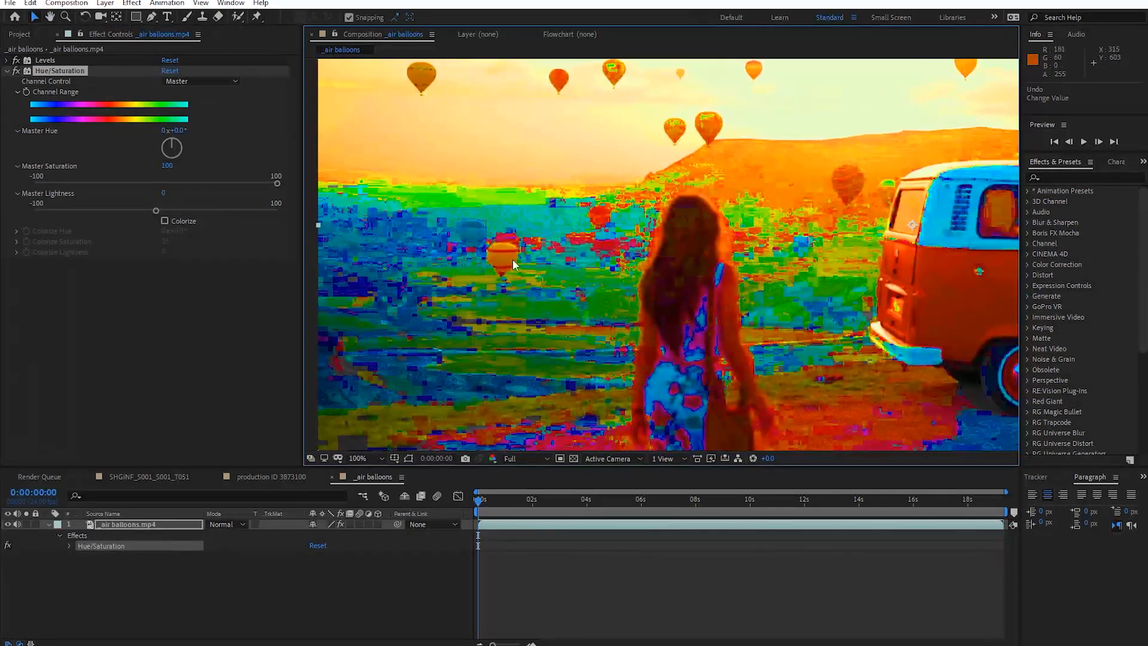
left_click_drag(759, 194, 653, 234)
left_click_drag(707, 263, 627, 255)
scroll(664, 267, "down", 1)
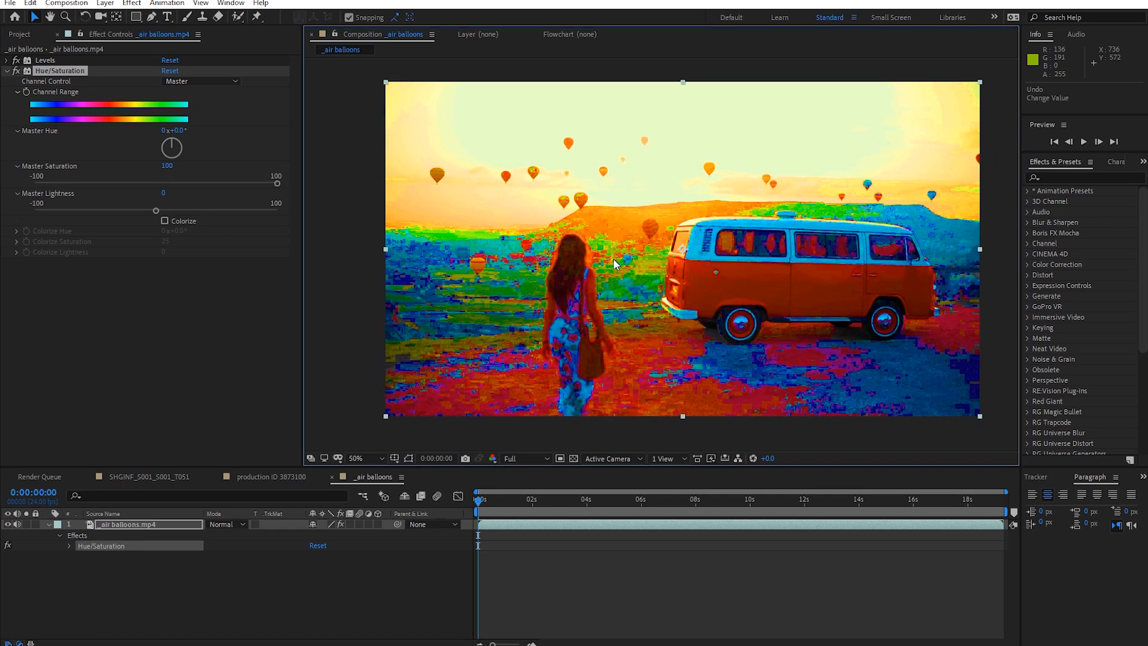
scroll(654, 261, "up", 2)
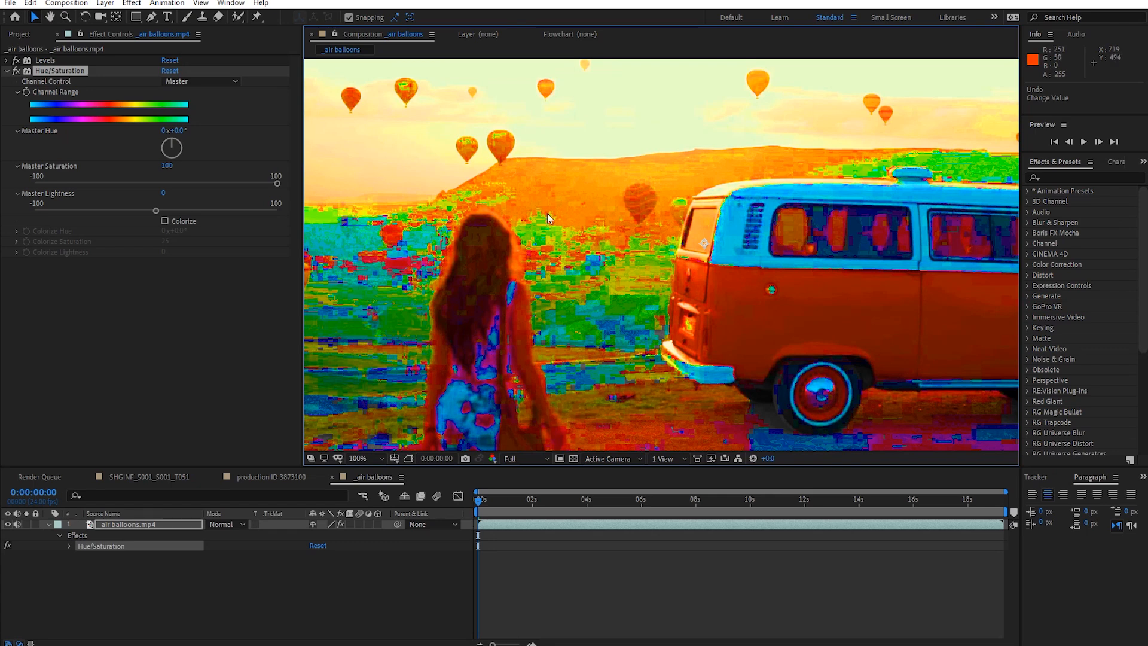
scroll(538, 224, "down", 2)
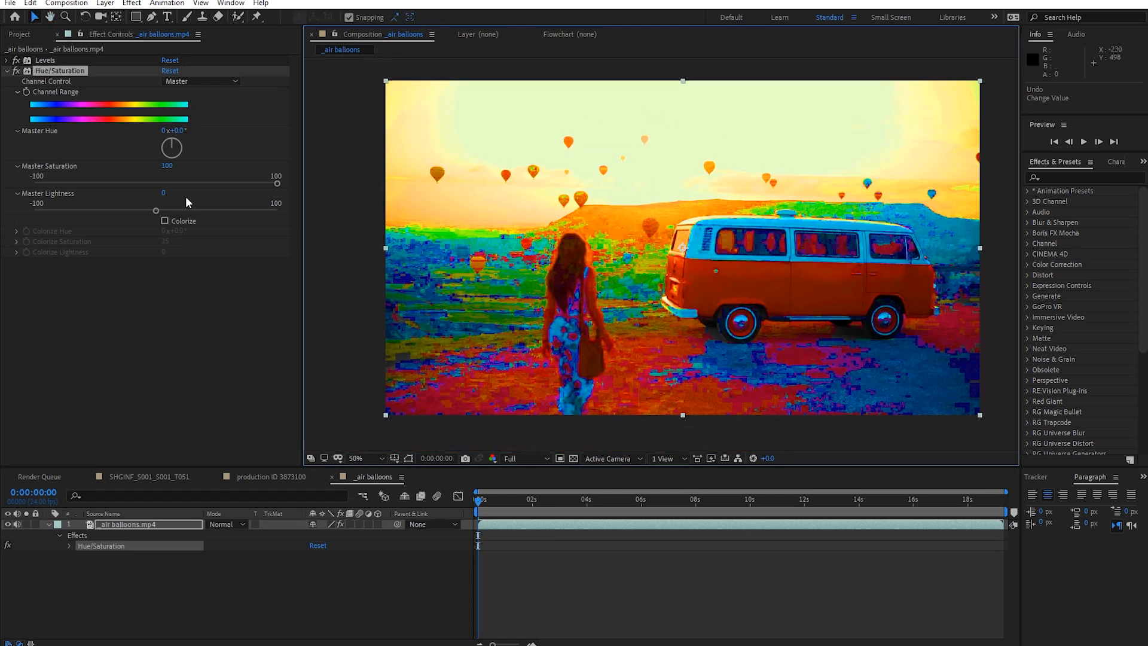
Reduce Master Saturation to 50 and inspect the hillside and striped balloon up close
left_click_drag(270, 186, 166, 185)
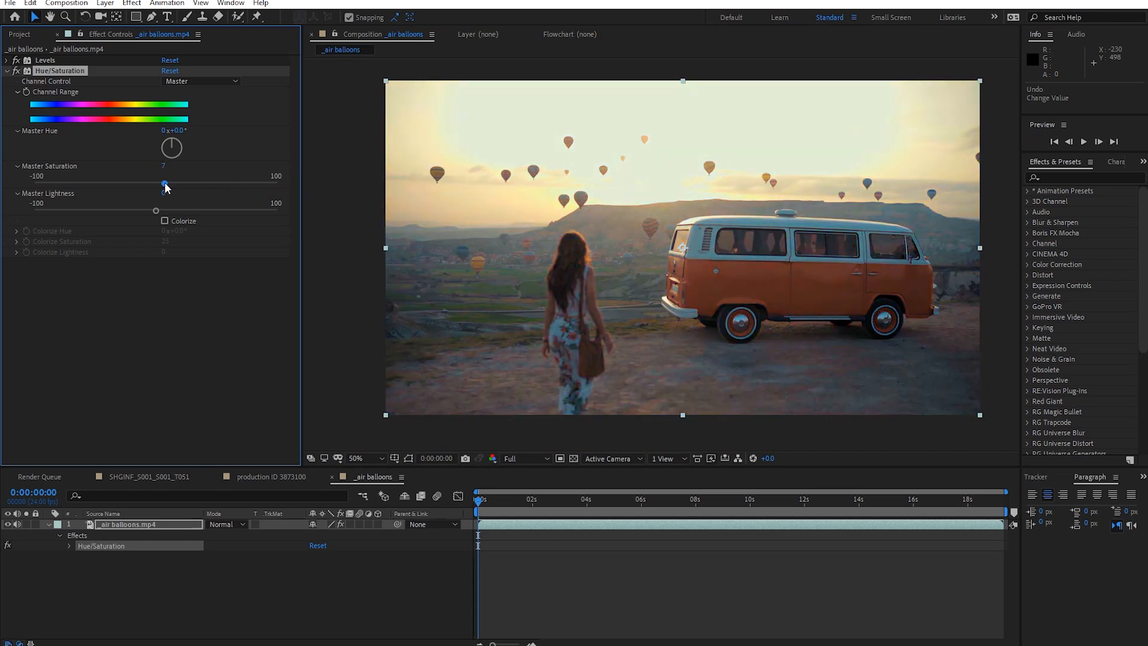
left_click_drag(166, 188, 184, 190)
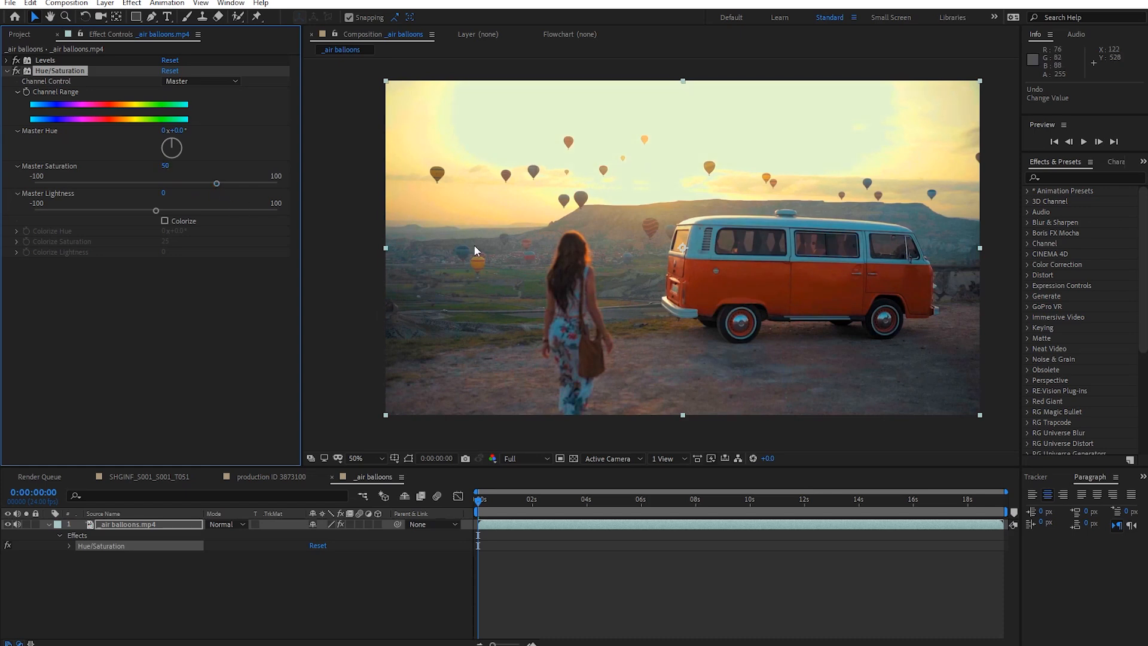
scroll(534, 278, "up", 3)
left_click_drag(534, 275, 702, 363)
left_click_drag(598, 221, 748, 332)
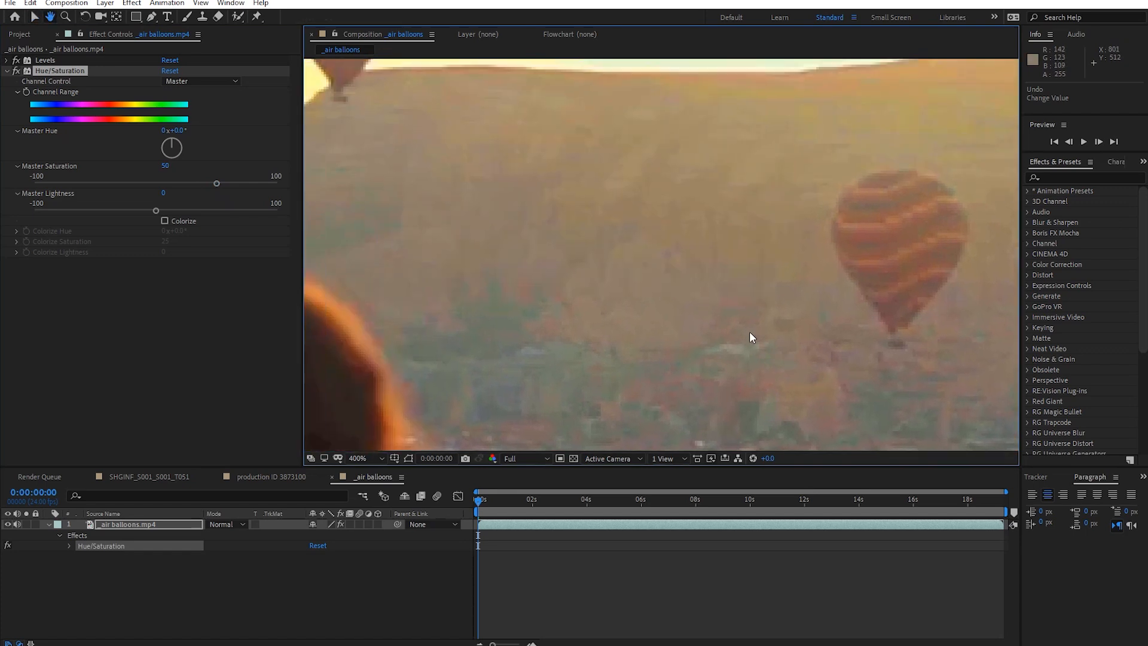
scroll(593, 286, "down", 5)
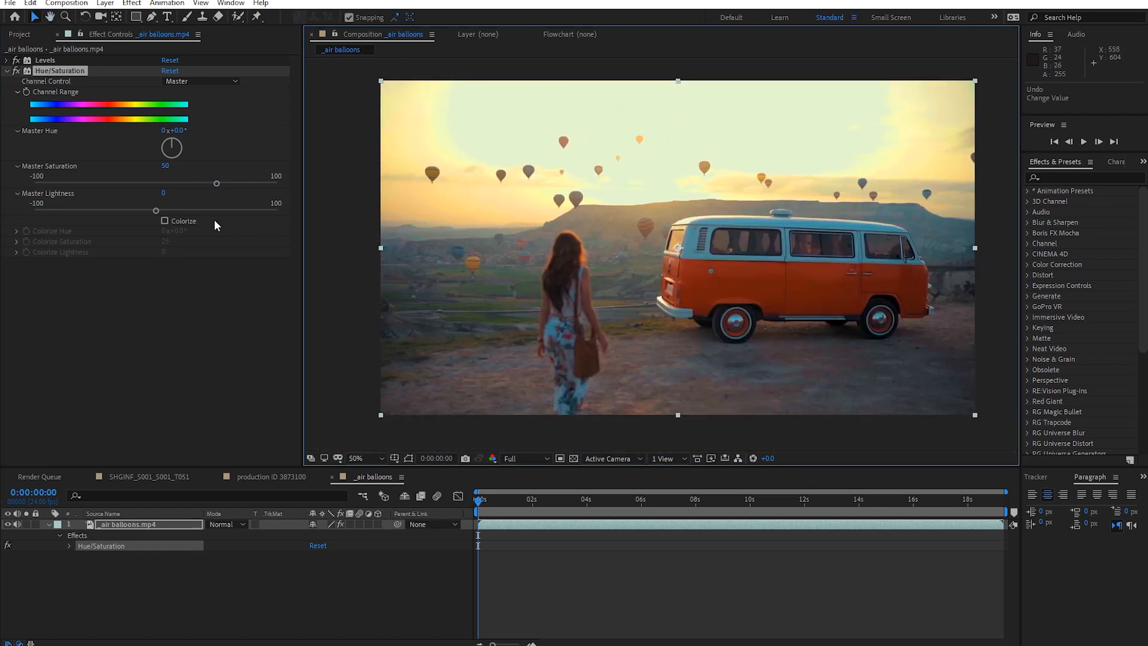
Set Master Saturation to 20 and compare the van and woman with and without the Hue/Saturation effect
left_click_drag(216, 184, 175, 192)
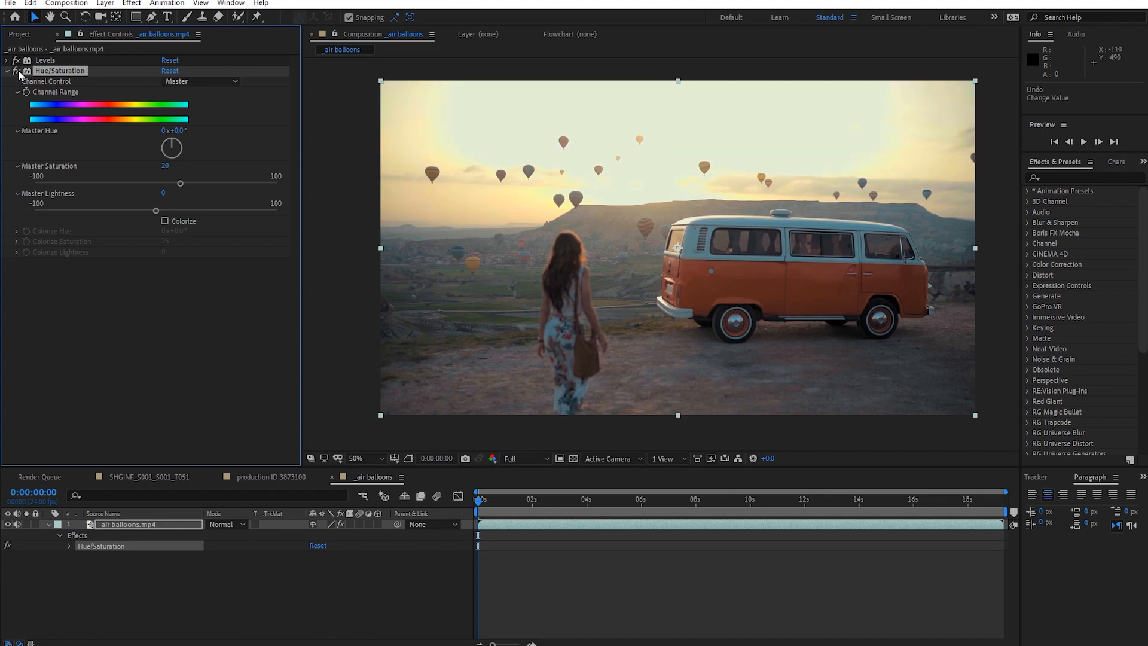
scroll(693, 290, "up", 2)
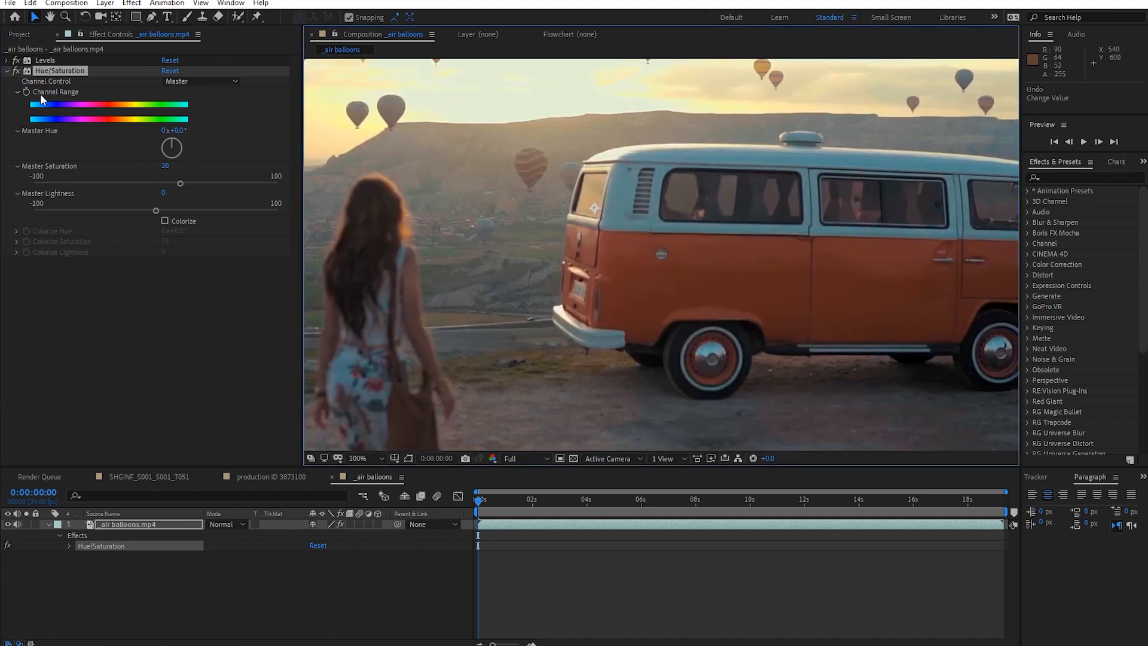
left_click(17, 71)
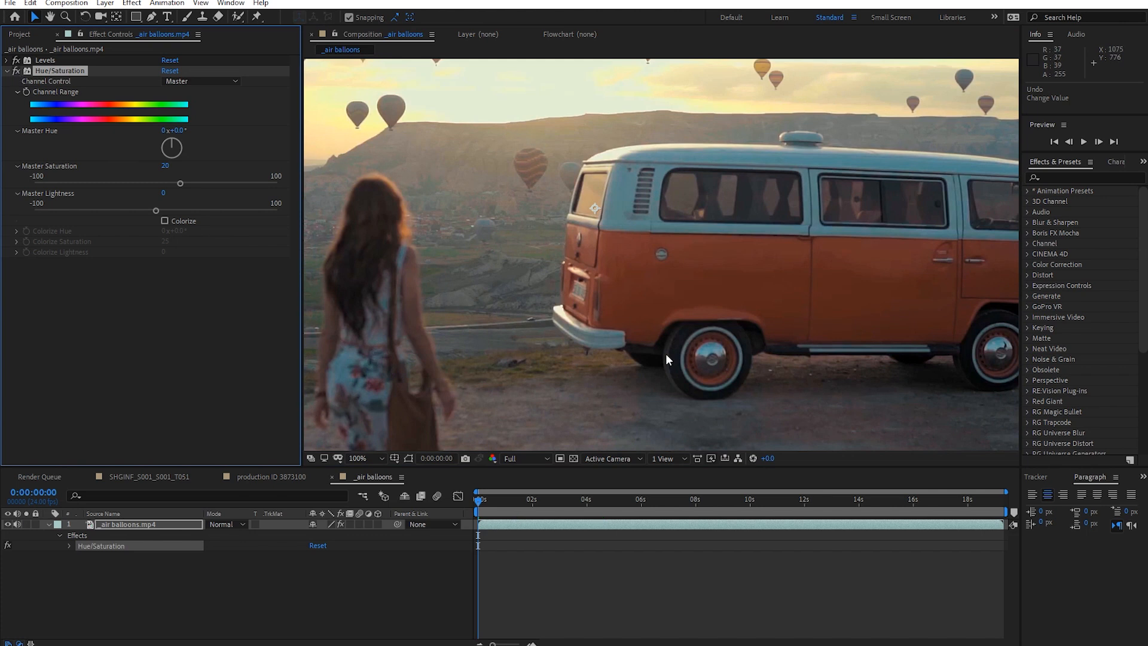
scroll(666, 357, "down", 2)
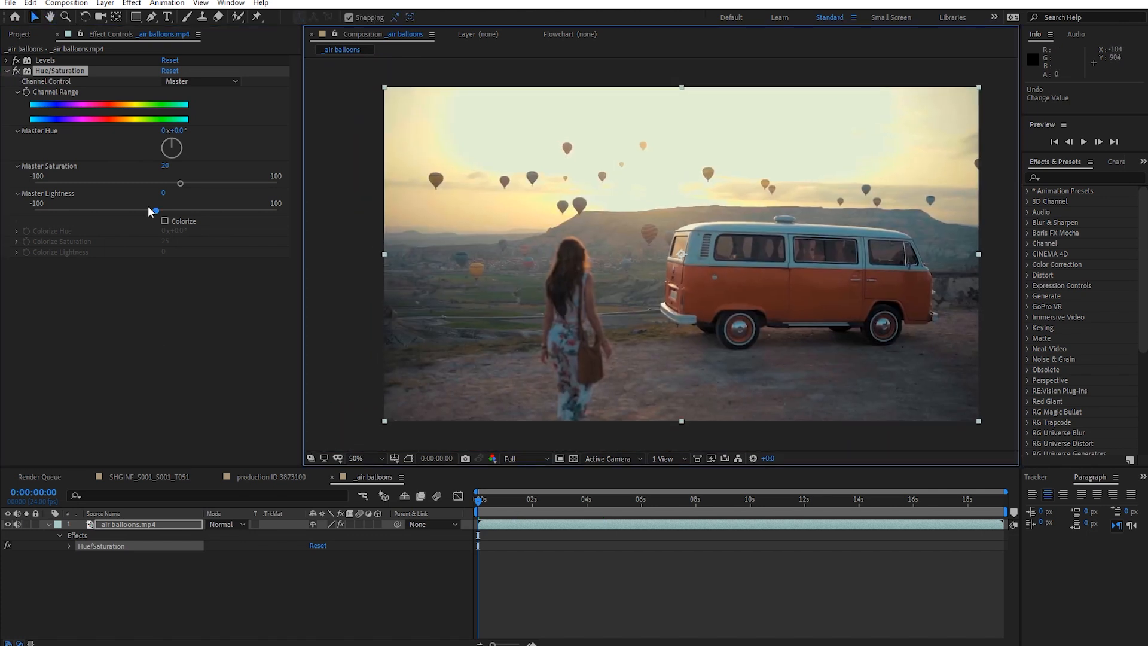
Try a black-and-white look with Master Saturation at -100, and reset the Hue/Saturation effect
left_click_drag(181, 185, 27, 194)
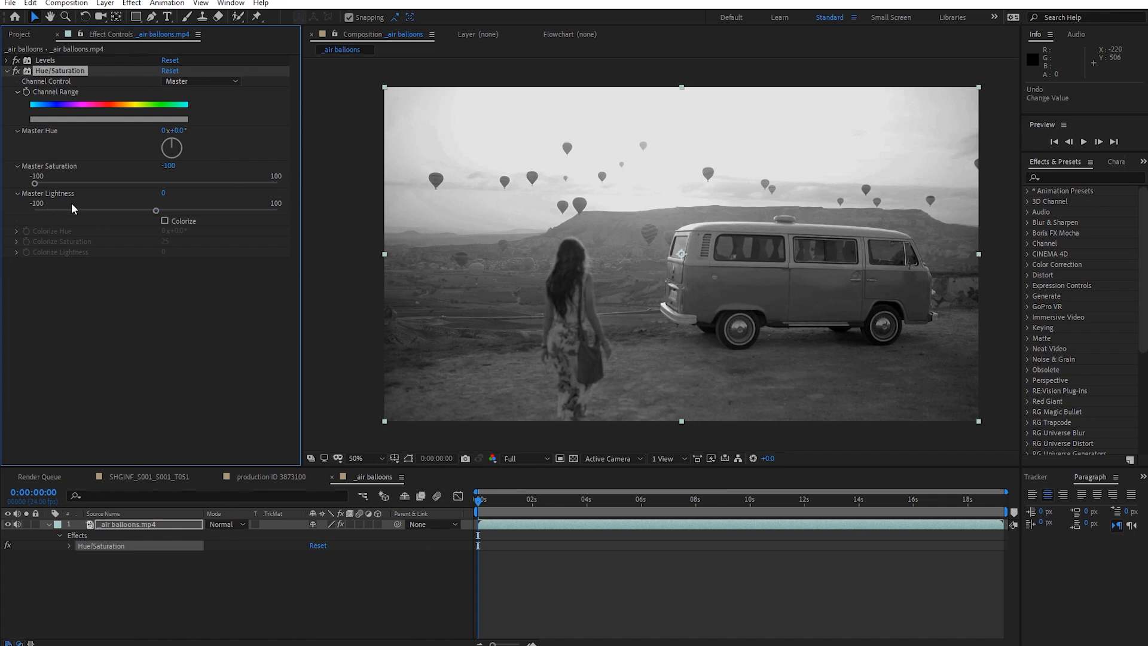
mouse_move(155, 216)
left_mouse_down()
mouse_move(85, 224)
mouse_move(210, 213)
mouse_move(134, 214)
mouse_move(153, 217)
left_mouse_up()
left_click(170, 71)
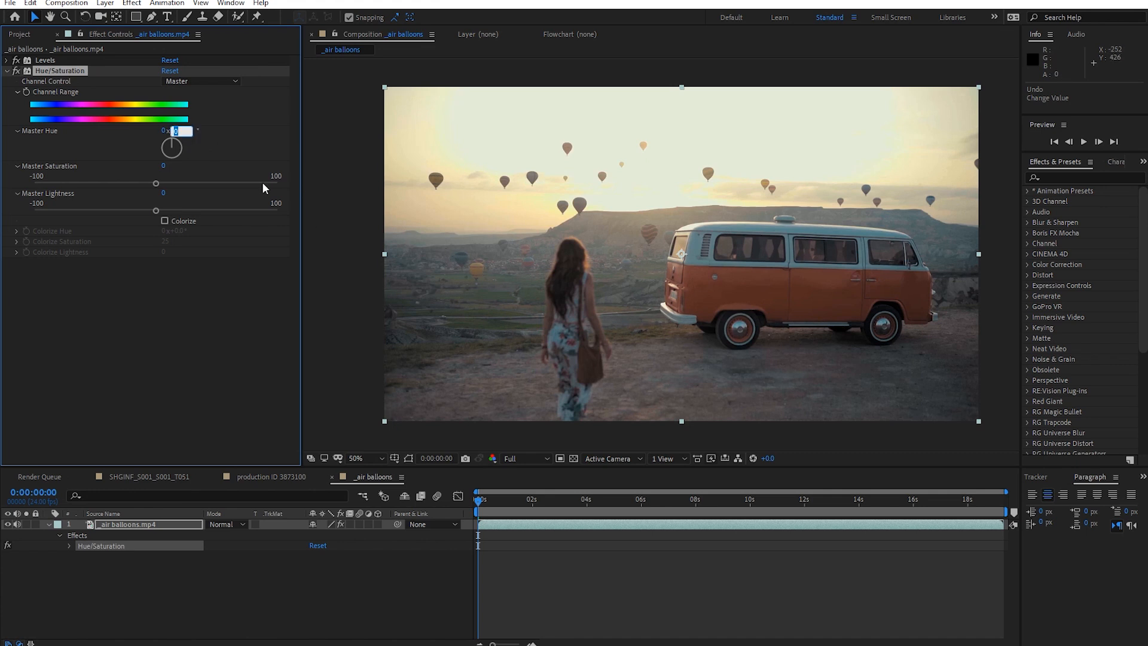
Try another Master Hue shift on the reset Hue/Saturation effect and undo it
left_click(179, 131)
left_click_drag(180, 130, 236, 135)
key("ctrl+z")
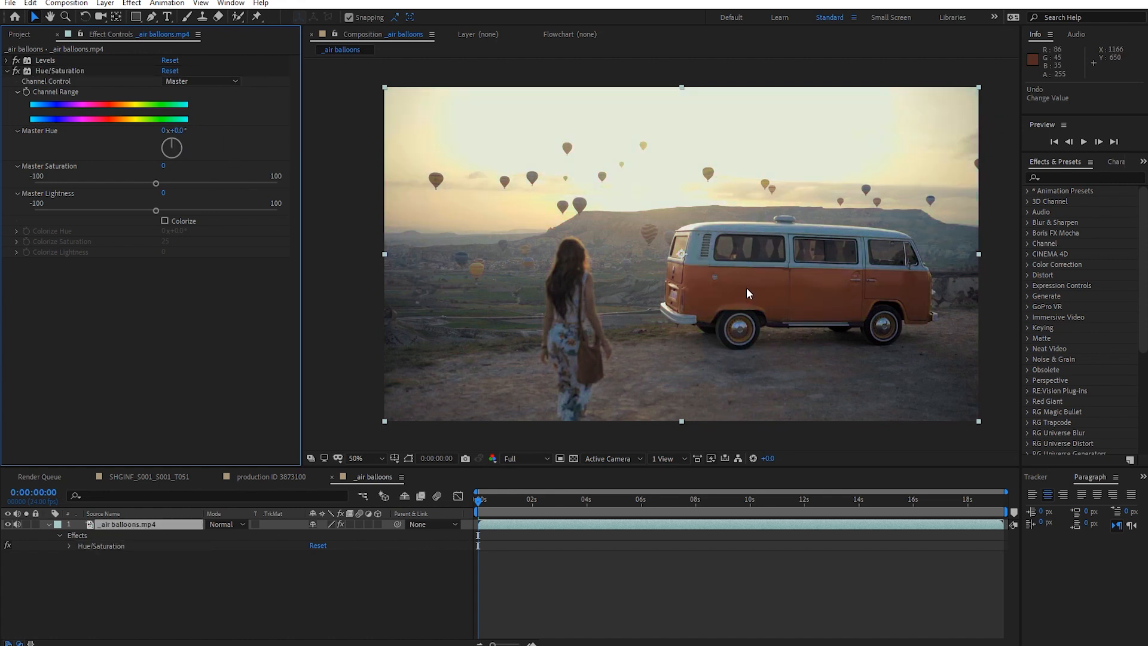
Switch Channel Control to Reds, set Red Hue to 0x+119° and narrow the affected red color range
left_click(232, 81)
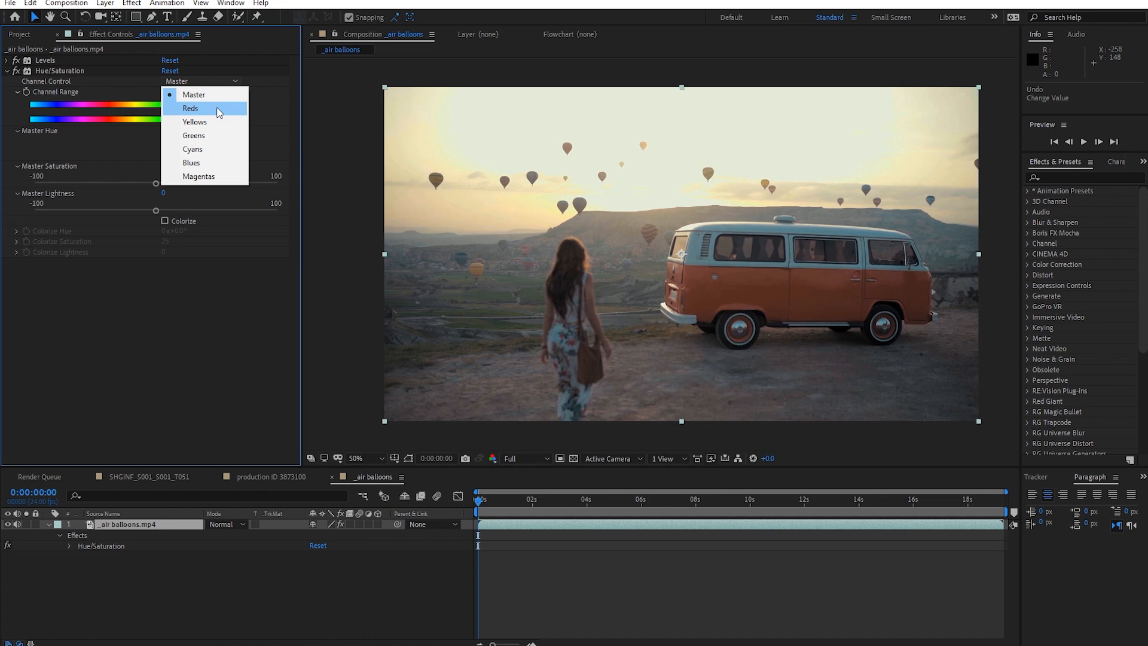
left_click(219, 109)
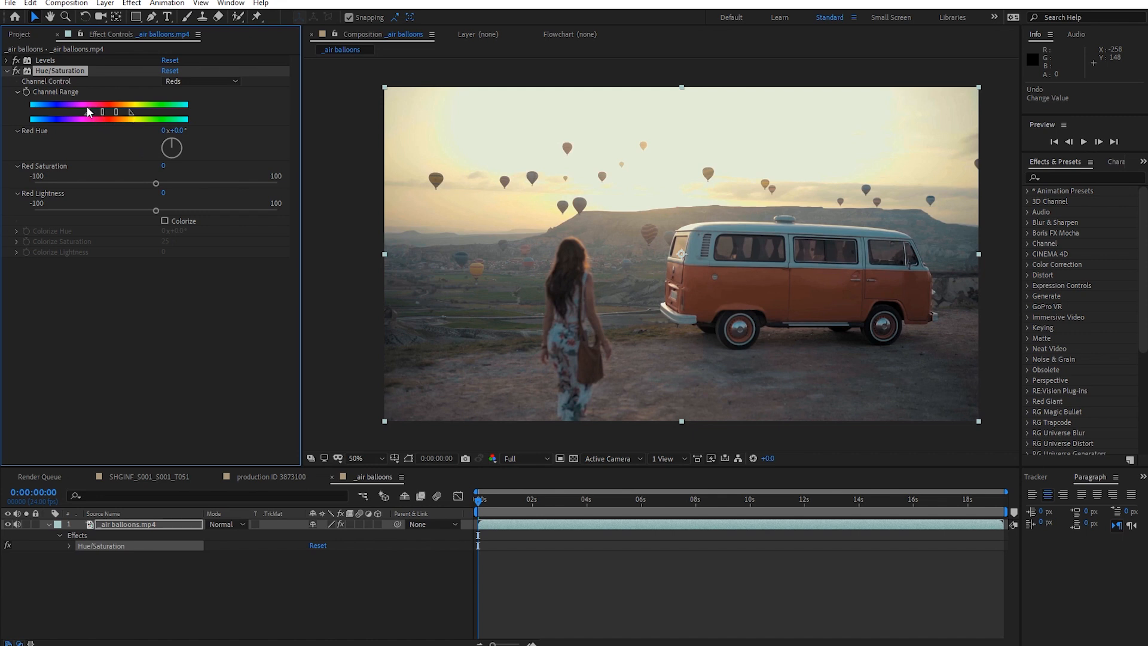
left_click_drag(177, 130, 208, 141)
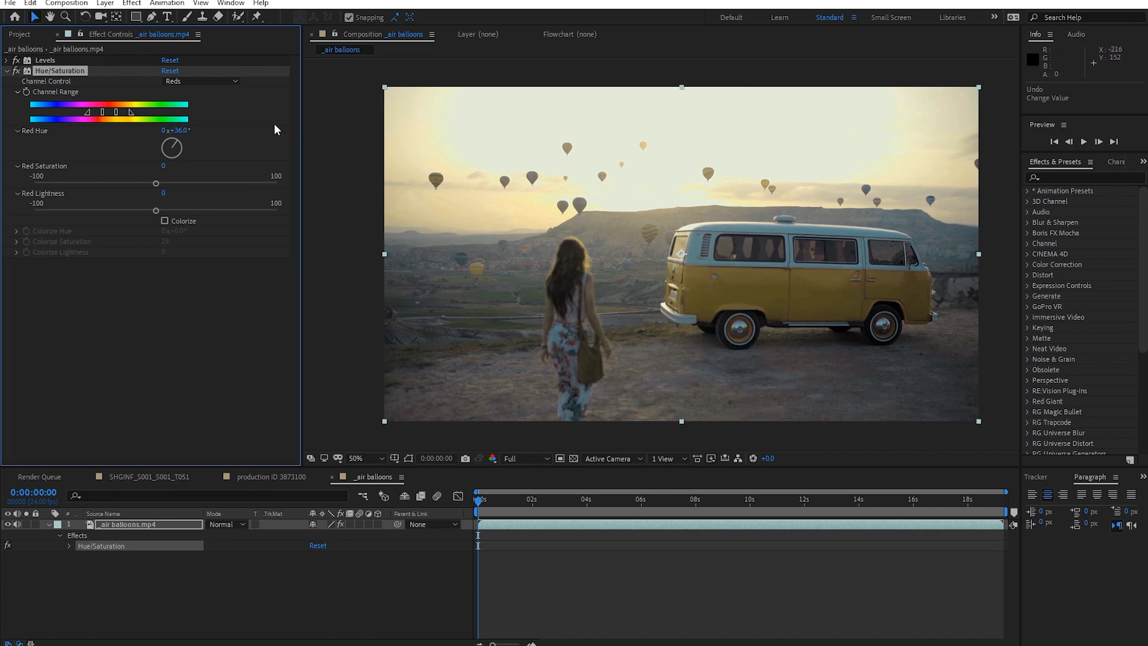
left_click_drag(184, 136, 243, 139)
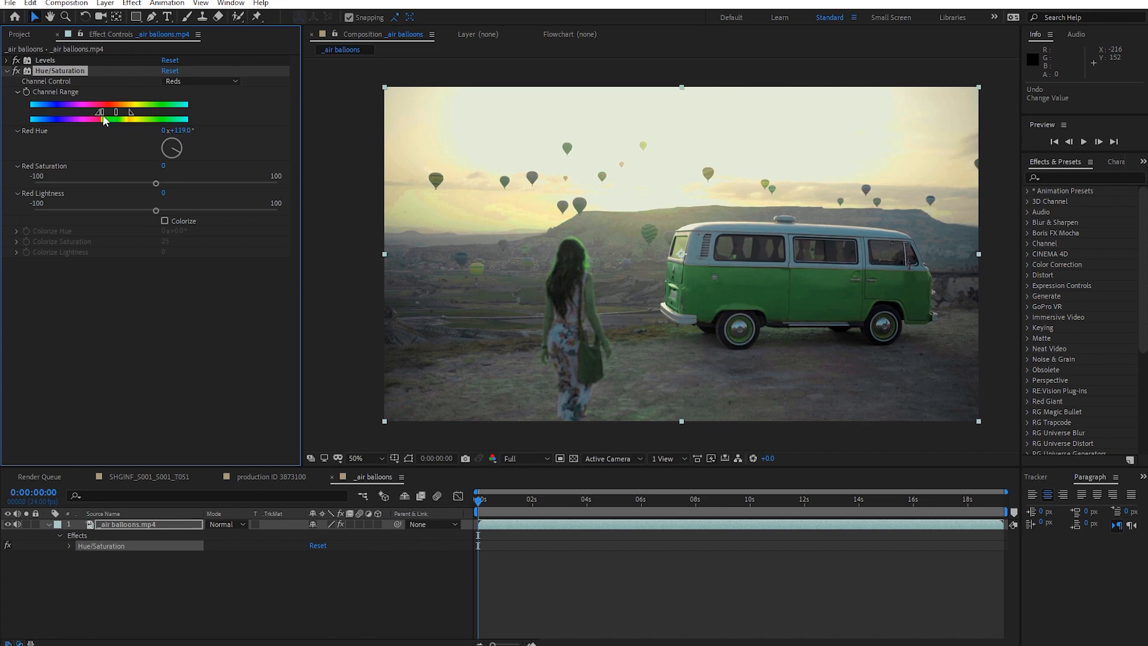
left_click_drag(91, 117, 122, 121)
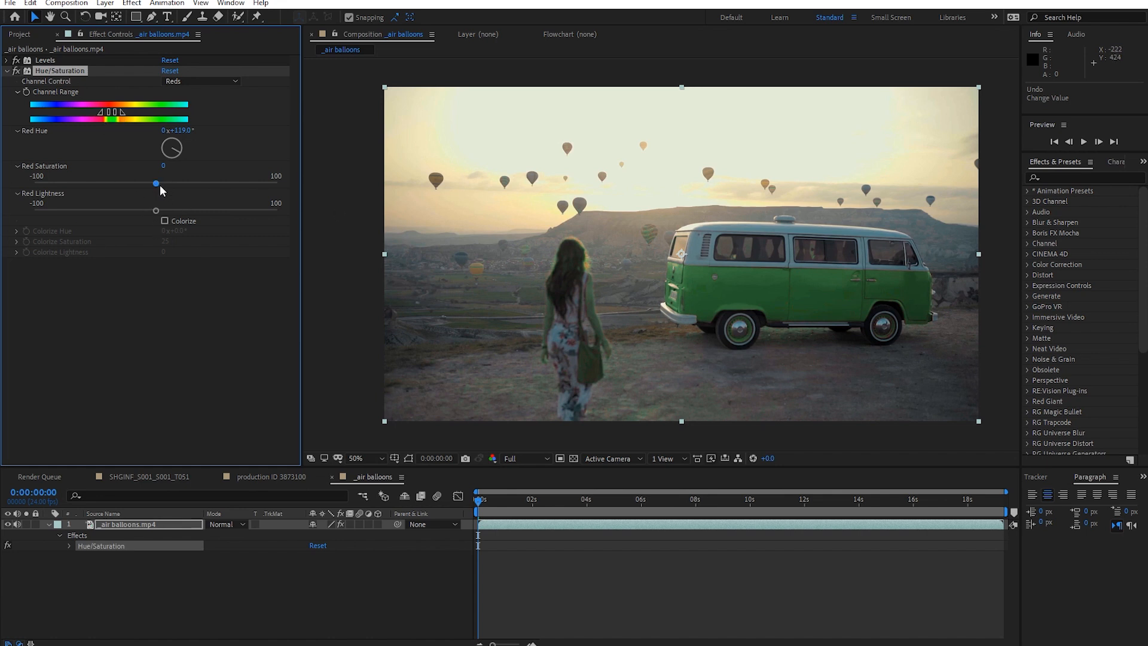
Try a stronger Red Saturation and a Master Hue of 0x+152°, resetting the Hue/Saturation effect after each
left_click(184, 183)
left_click(182, 79)
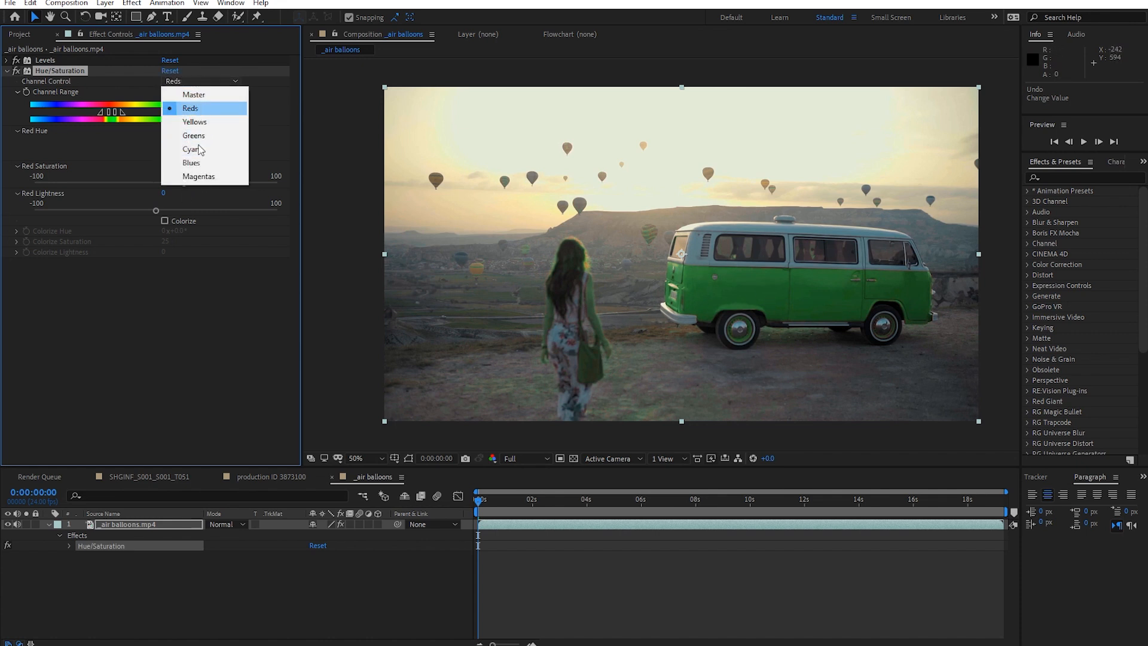
left_click(171, 71)
left_click(171, 72)
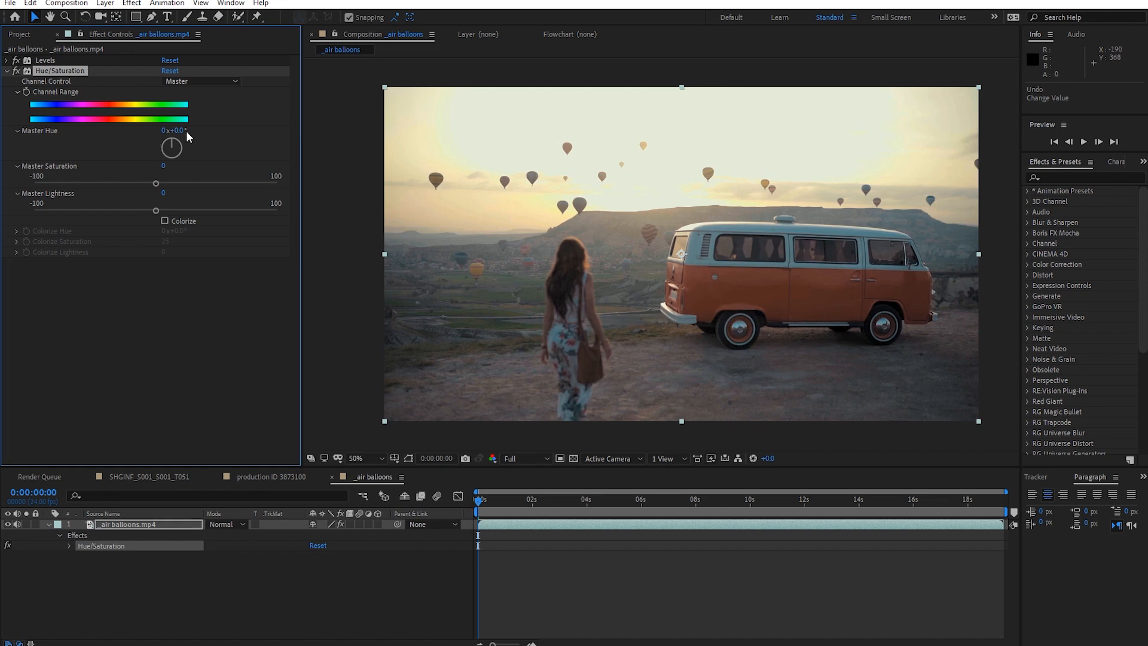
left_click_drag(179, 130, 260, 135)
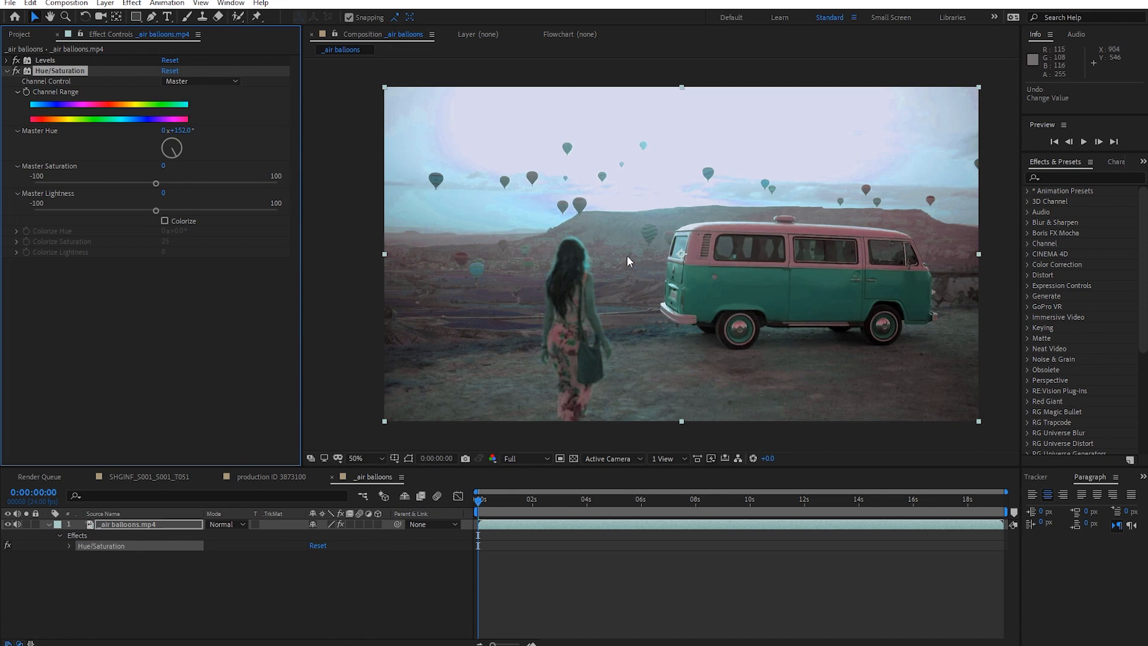
left_click(170, 71)
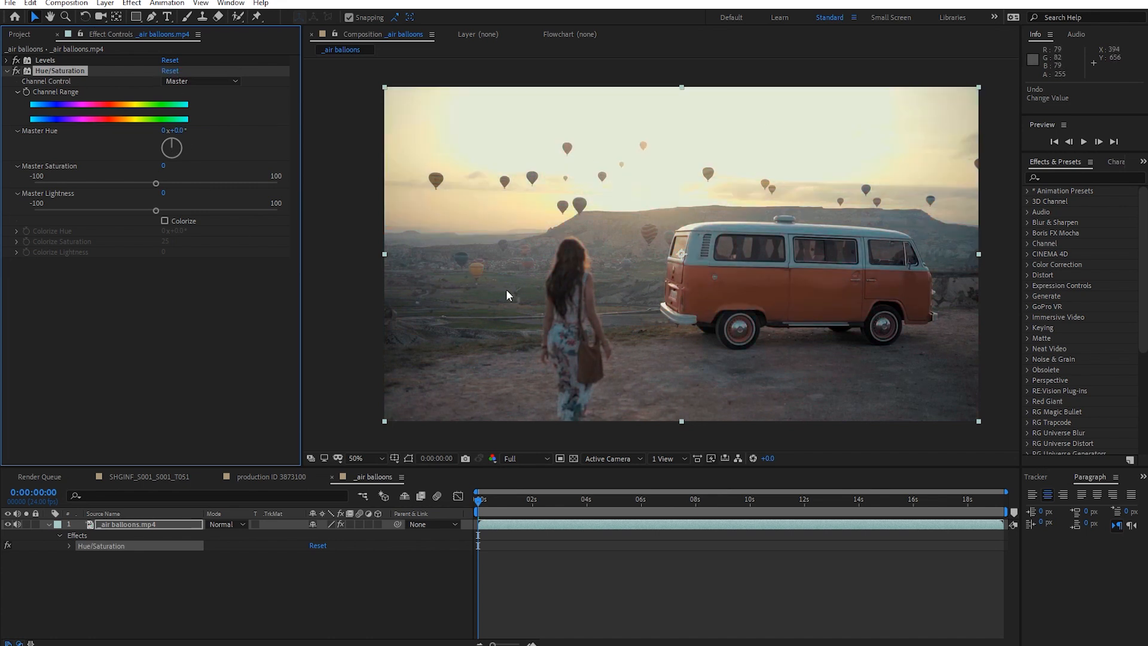
Enable Colorize on the Hue/Saturation effect, set Colorize Saturation to 50 and compare the footage with Colorize off and on
left_click(165, 221)
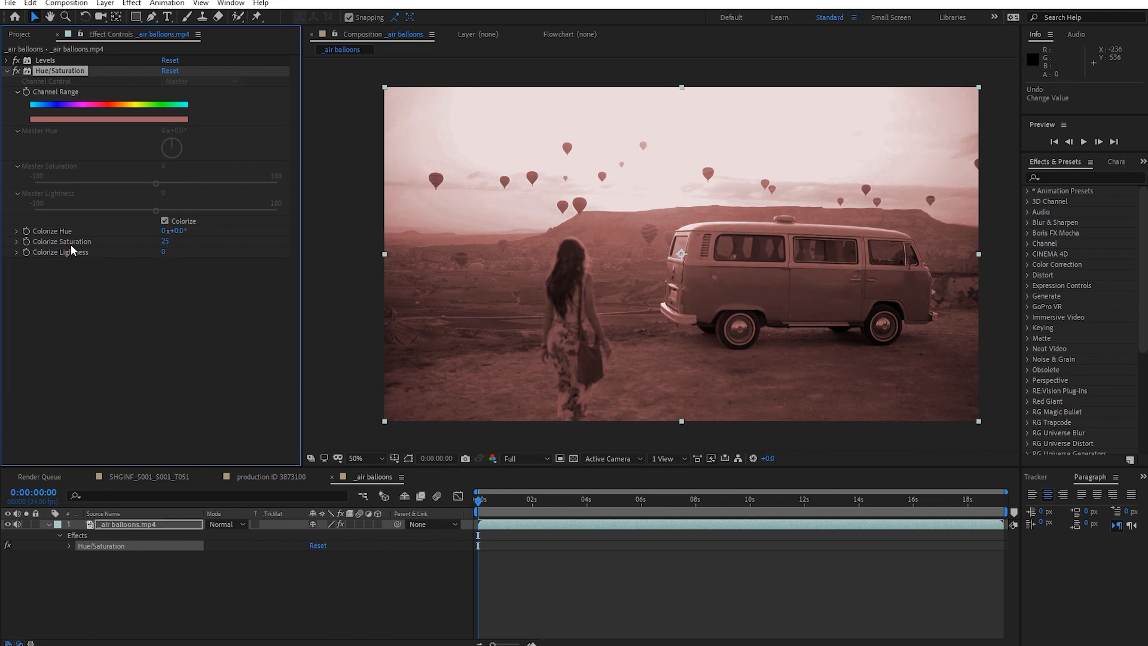
left_click_drag(165, 242, 187, 245)
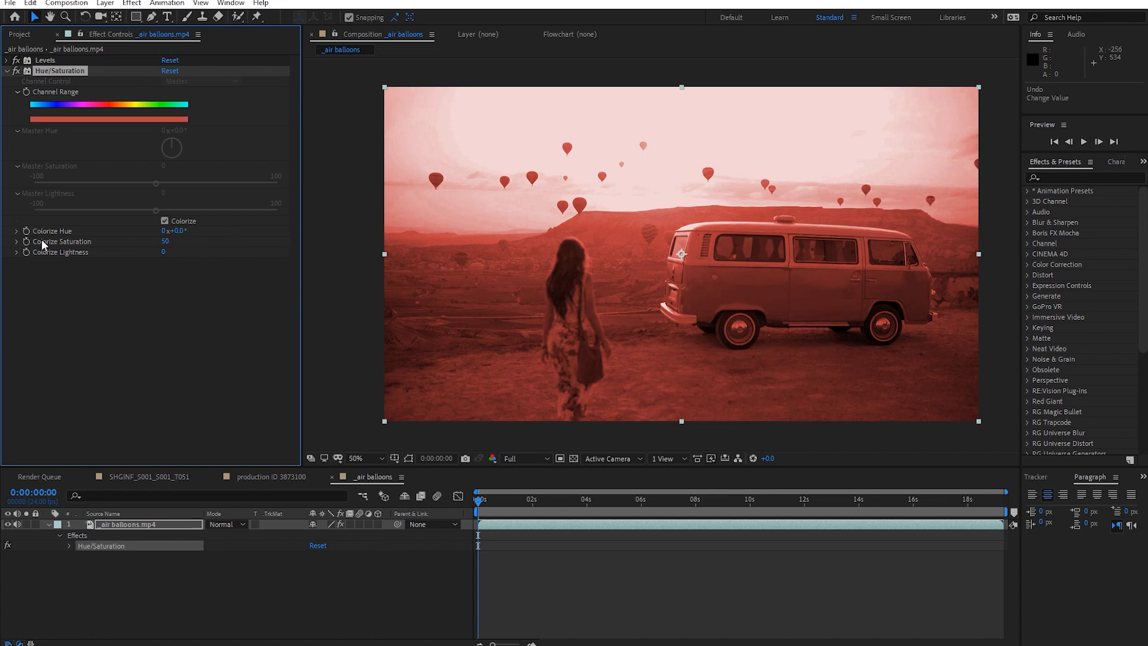
left_click(164, 220)
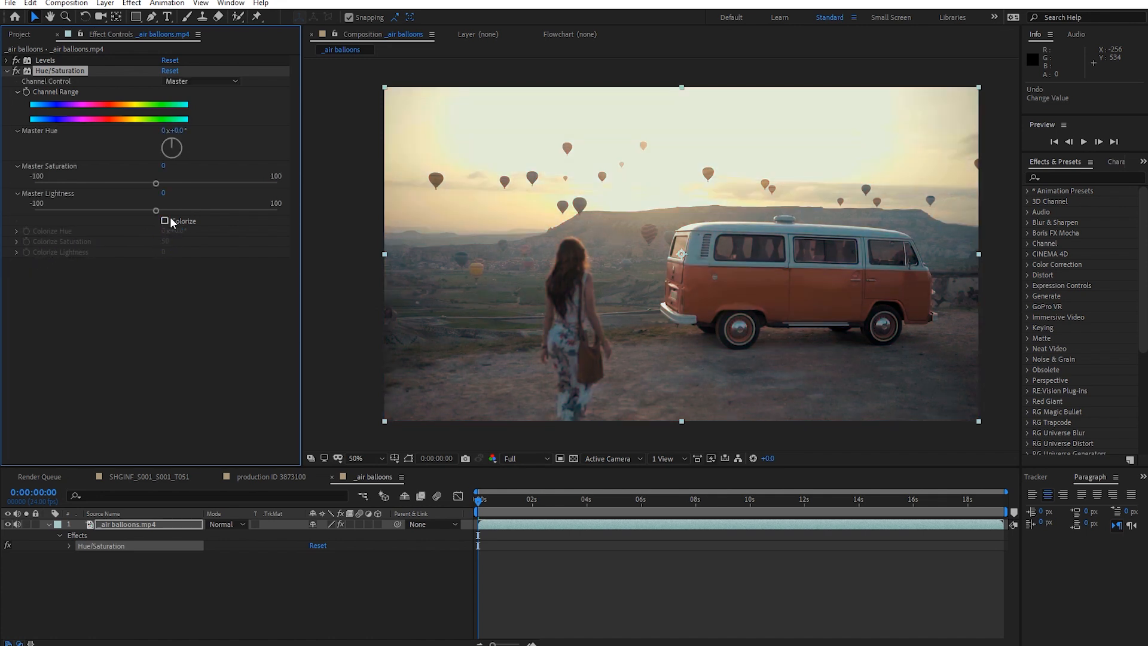
left_click(165, 221)
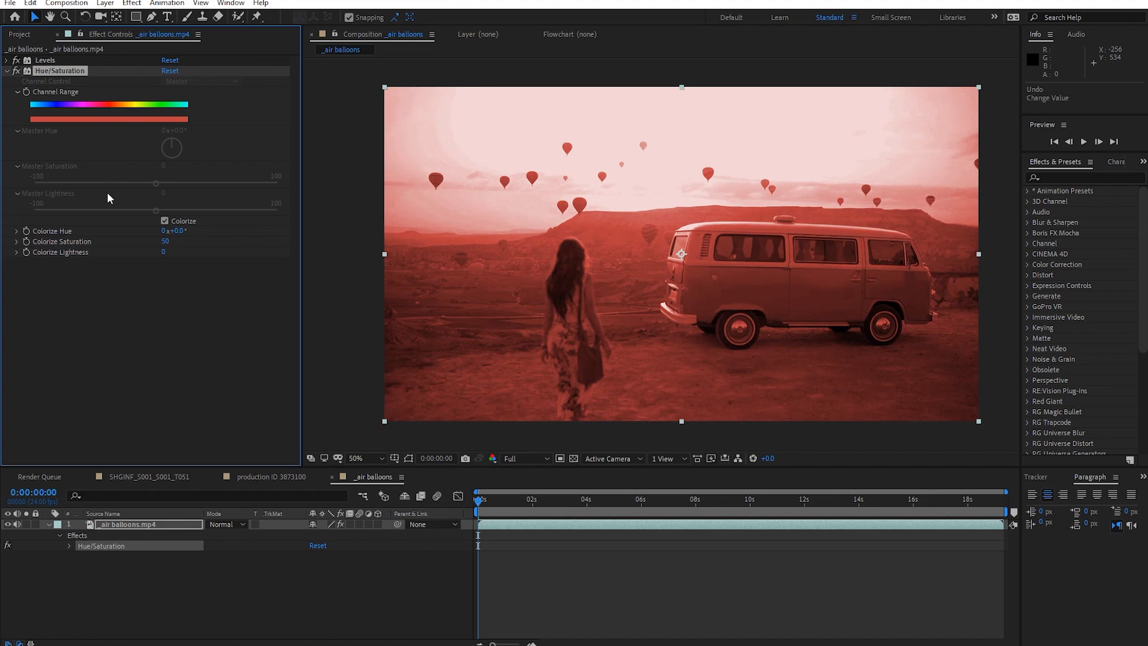
Try a Colorize Hue of 0x+302°, undo it, and drive Colorize Hue with the expression time*50
left_click_drag(183, 233, 365, 227)
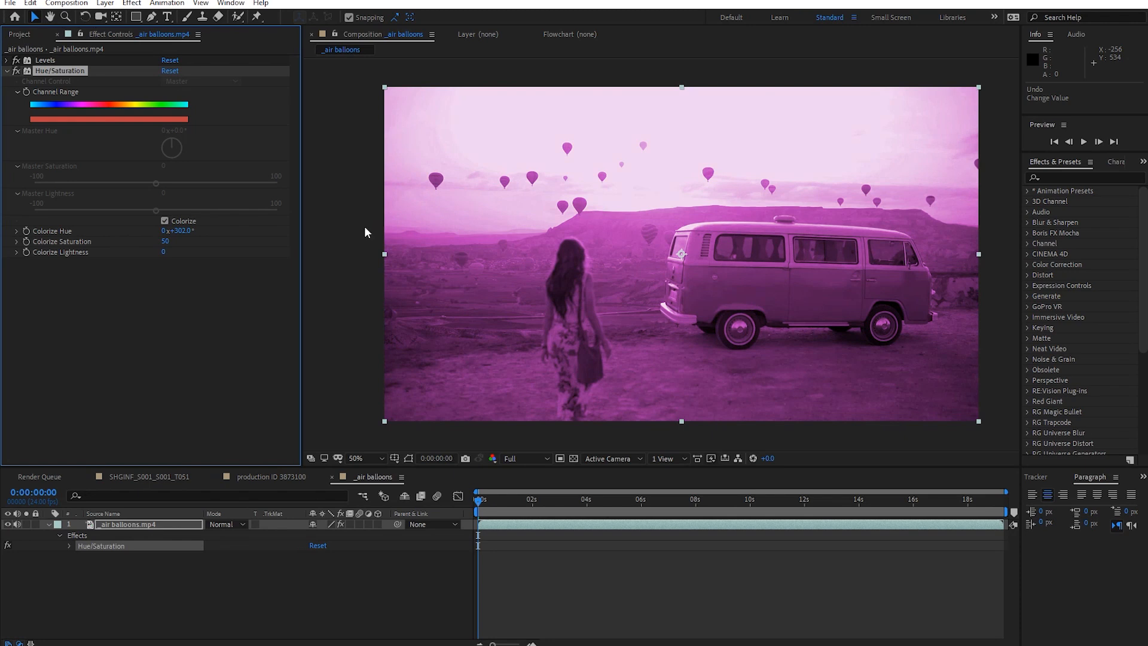
key("ctrl+z")
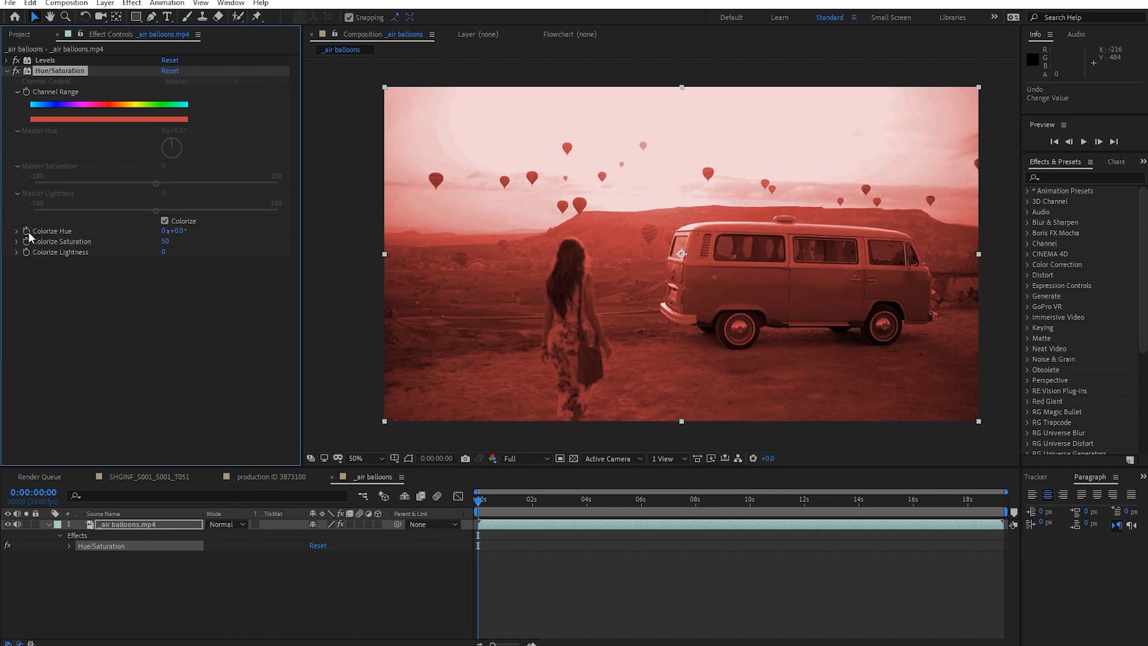
left_click(24, 232, "alt")
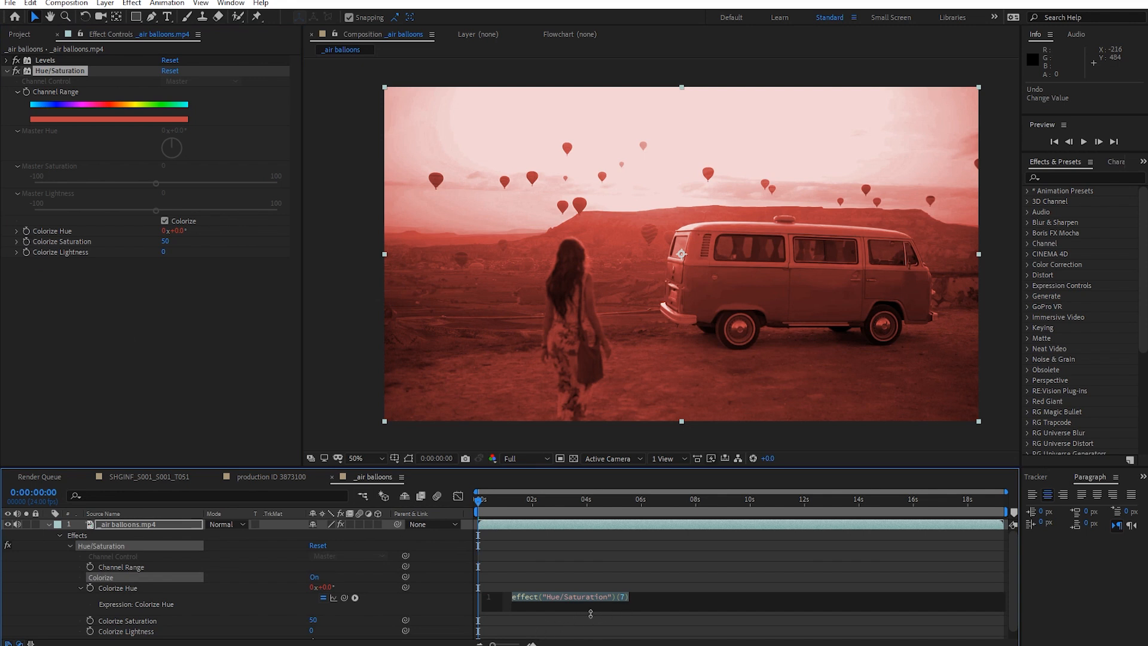
type("time*50")
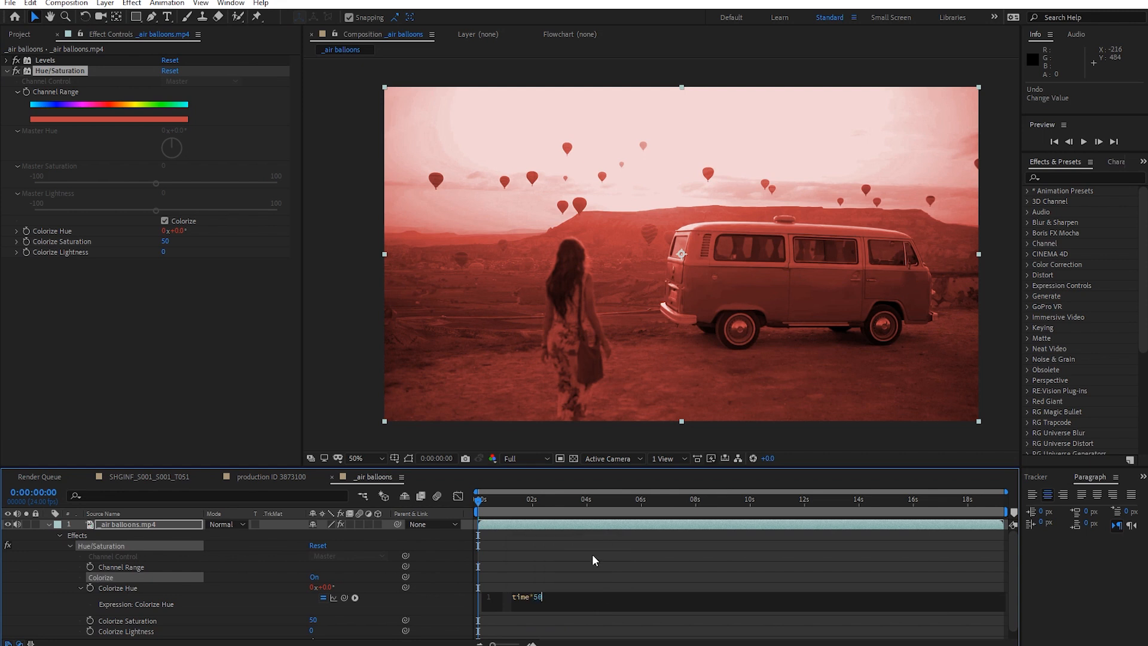
left_click(593, 555)
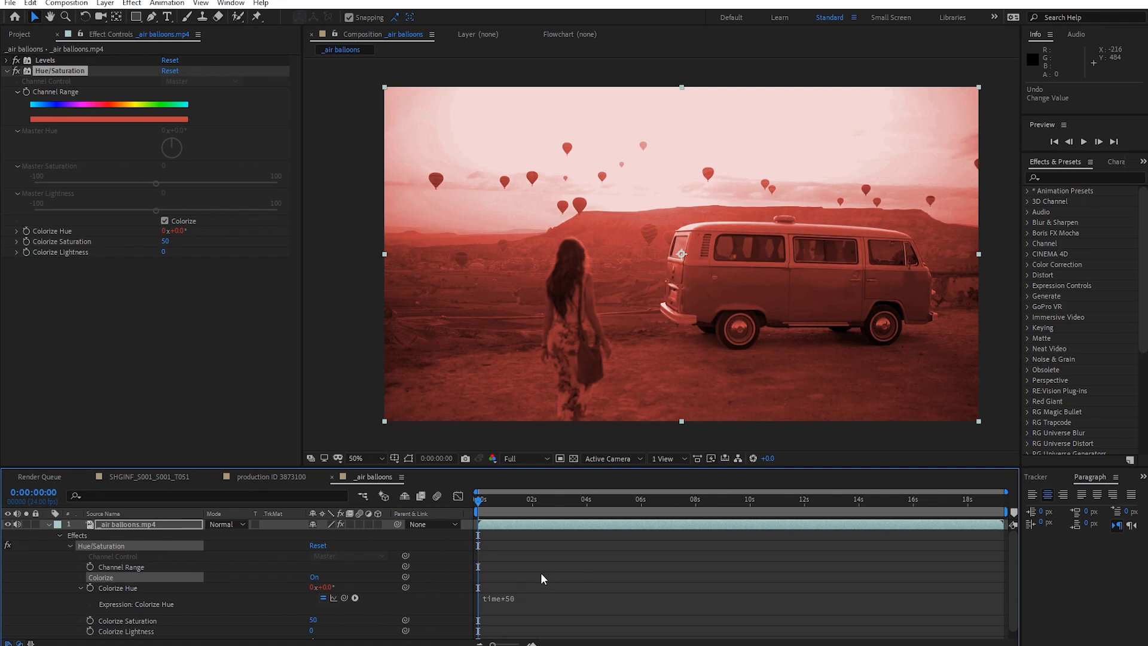
left_click_drag(175, 231, 235, 231)
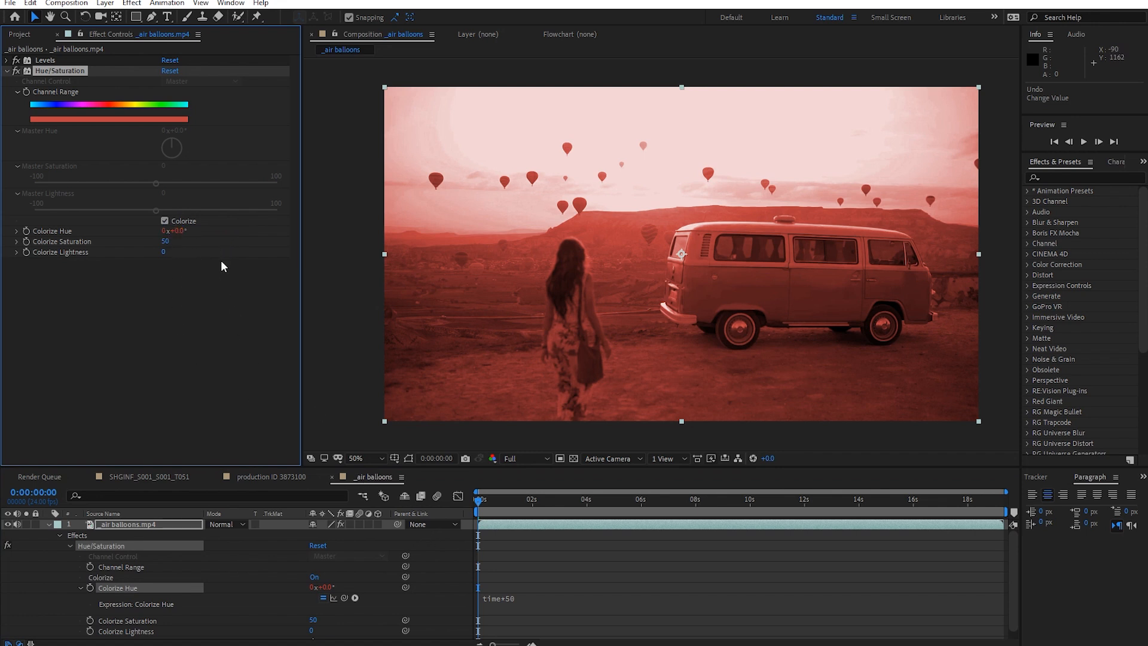
Play back the air balloons composition and scrub to 0:00:03:02 to examine the colorize hue animation
key("space")
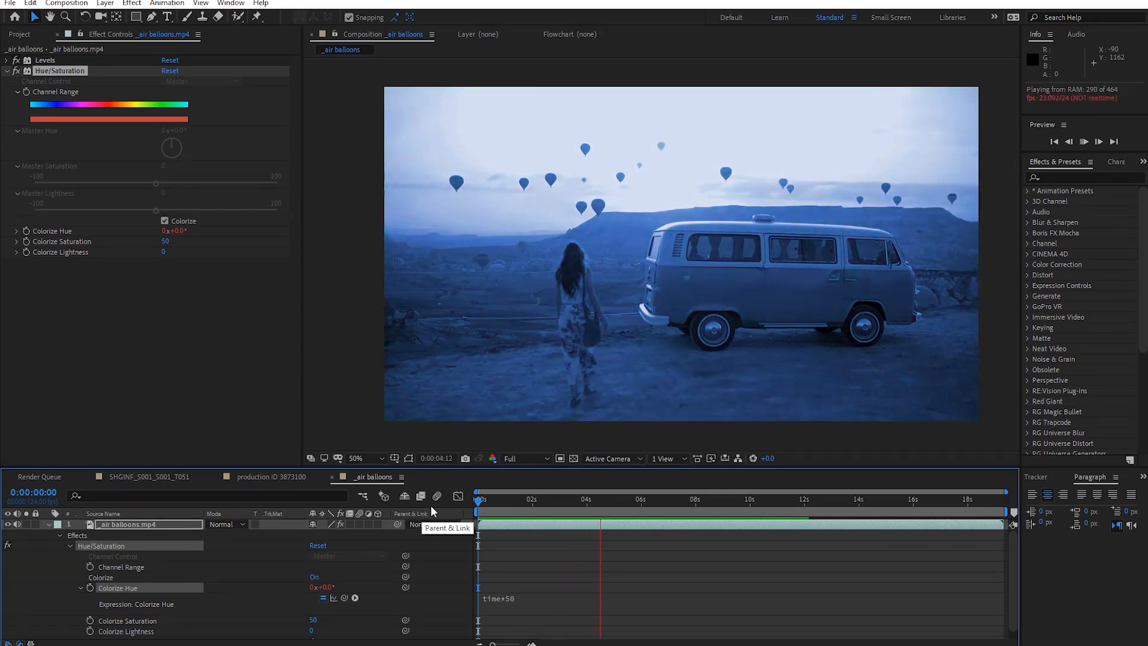
key("space")
key("space")
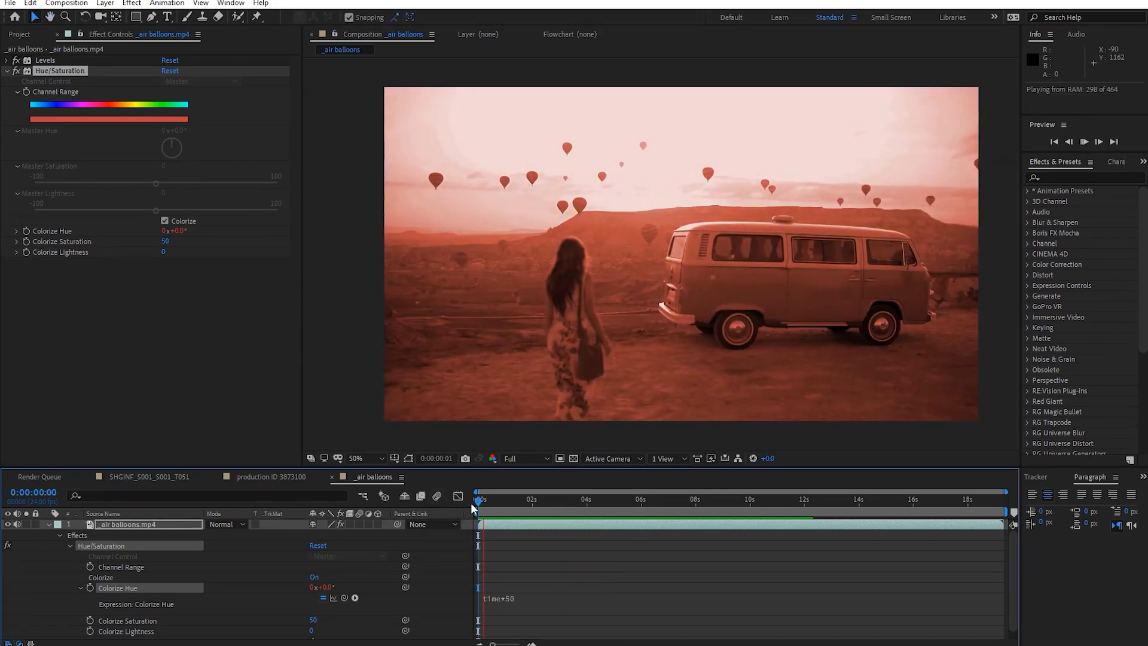
left_click_drag(478, 501, 563, 533)
Delete the Hue/Saturation effect from the _air balloons.mp4 layer
left_click(43, 281)
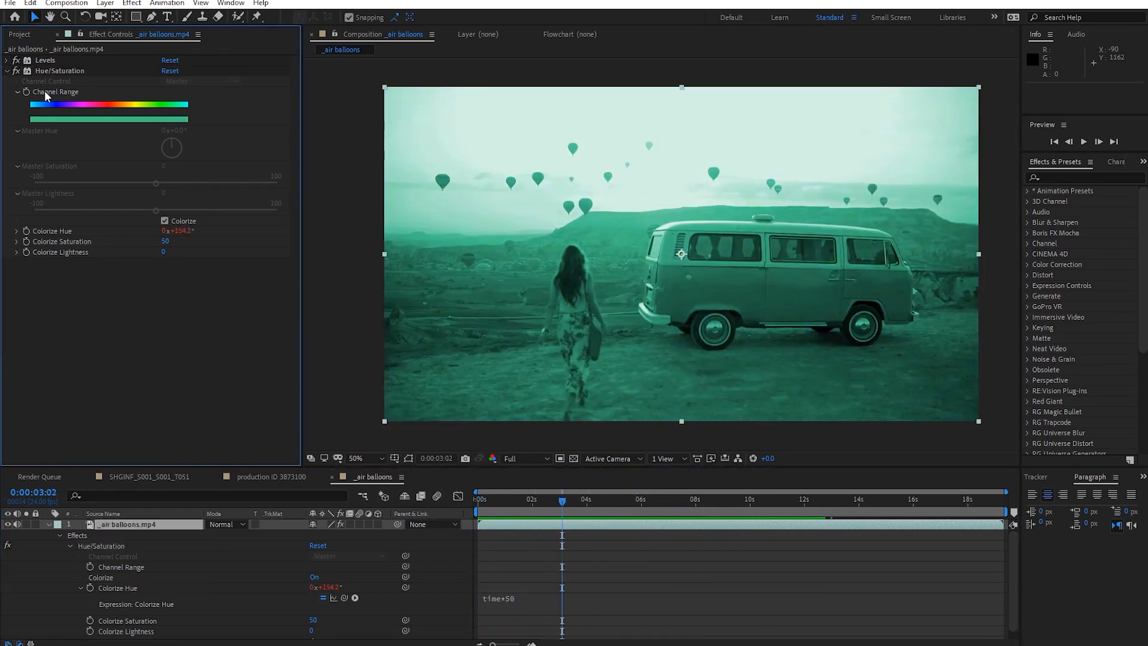
left_click(46, 70)
key("Delete")
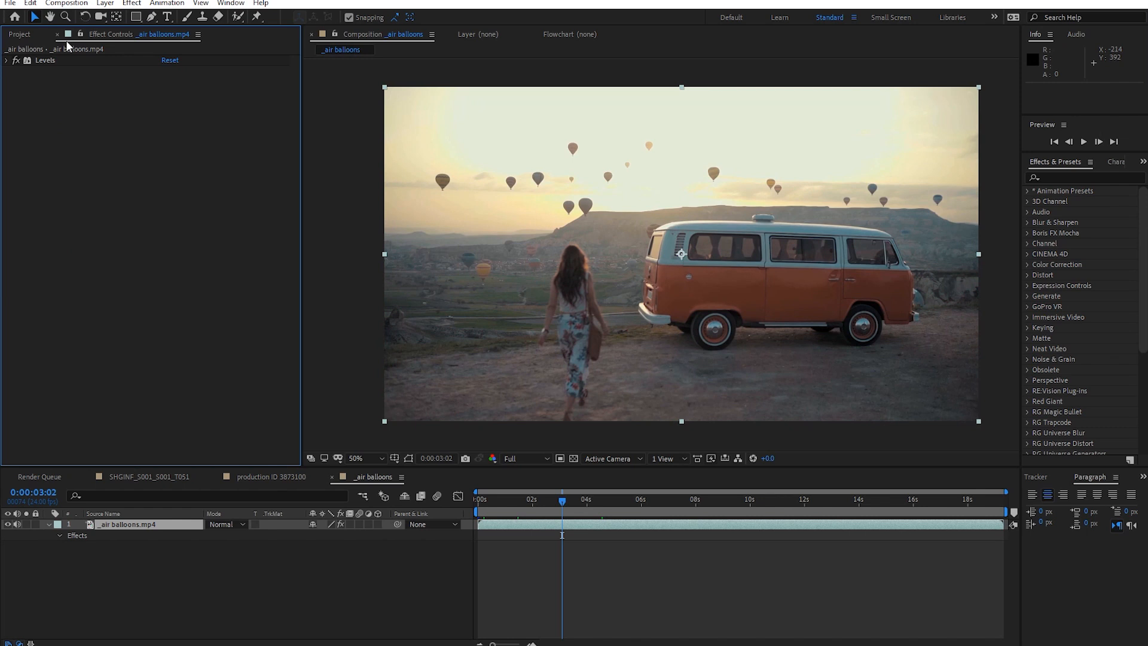
Open the production ID 3873100 composition and preview the Leave Color result on the Dance layer
left_click(270, 476)
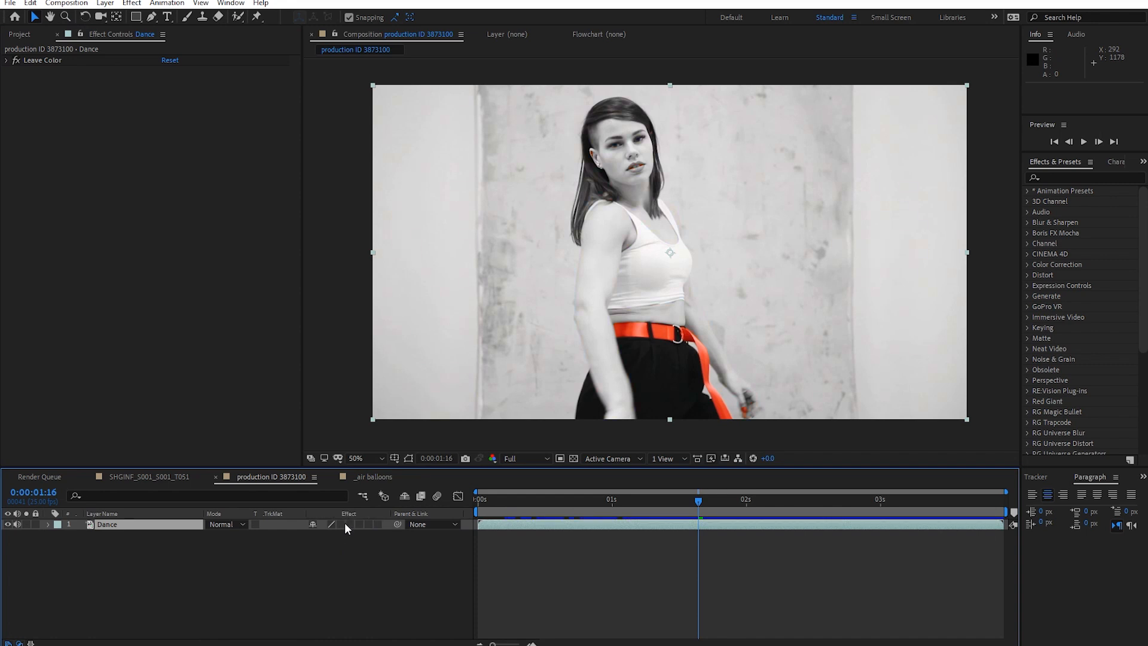
left_click_drag(698, 507, 542, 519)
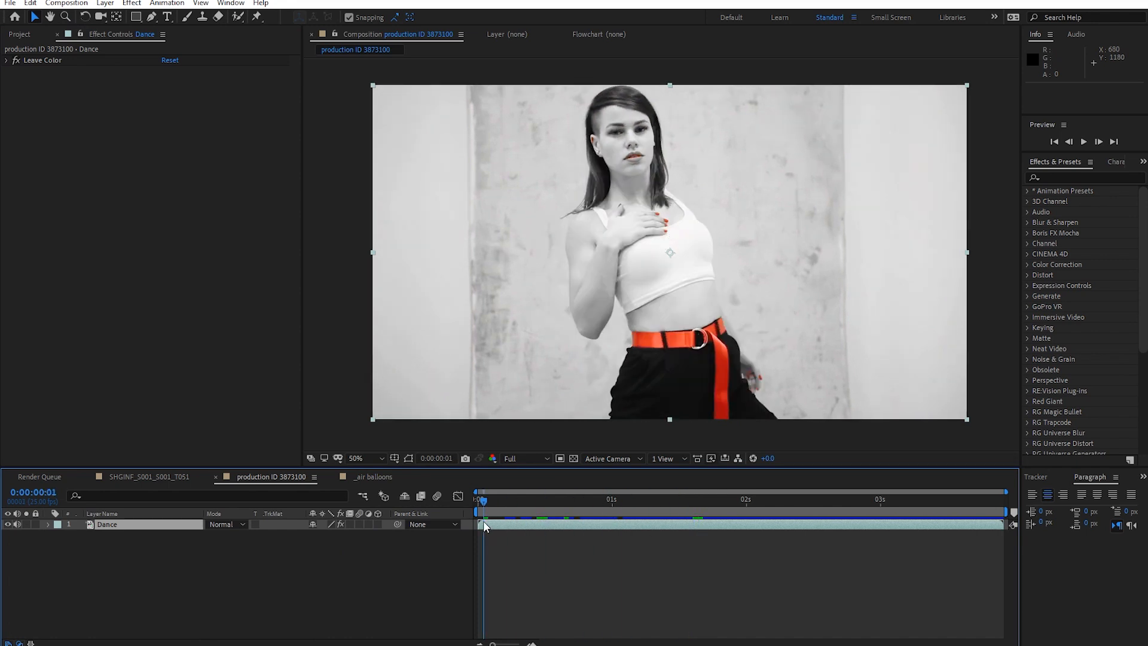
key("space")
left_click_drag(590, 518, 447, 524)
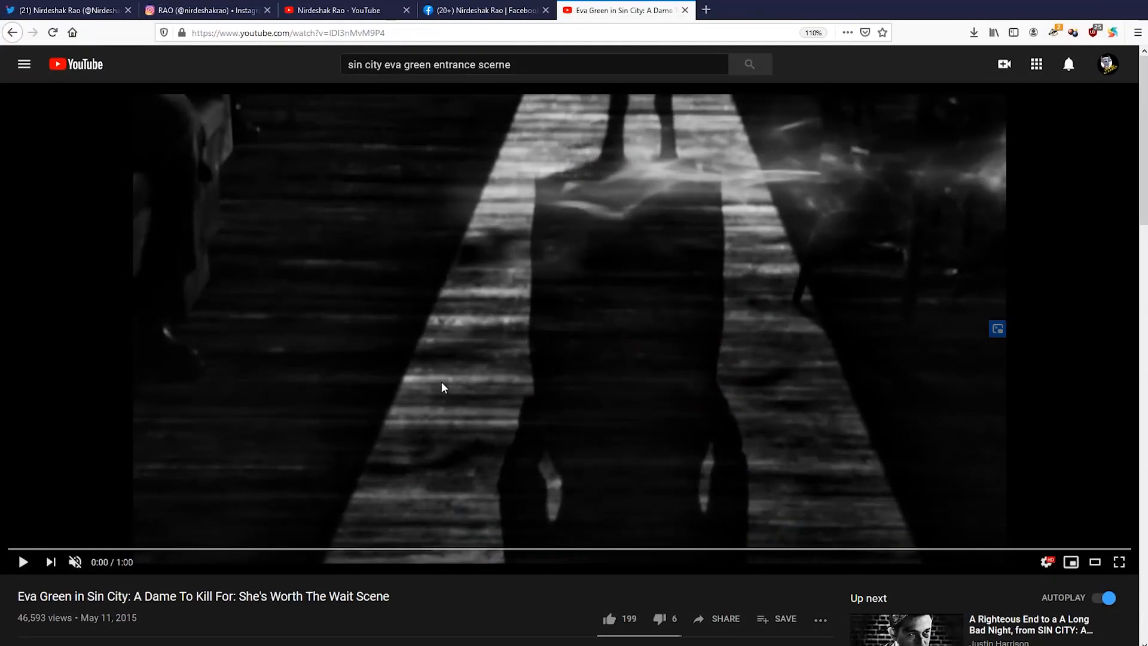
Switch to the YouTube clip from Sin City: A Dame To Kill For and examine its selective blue color look
left_click(504, 392)
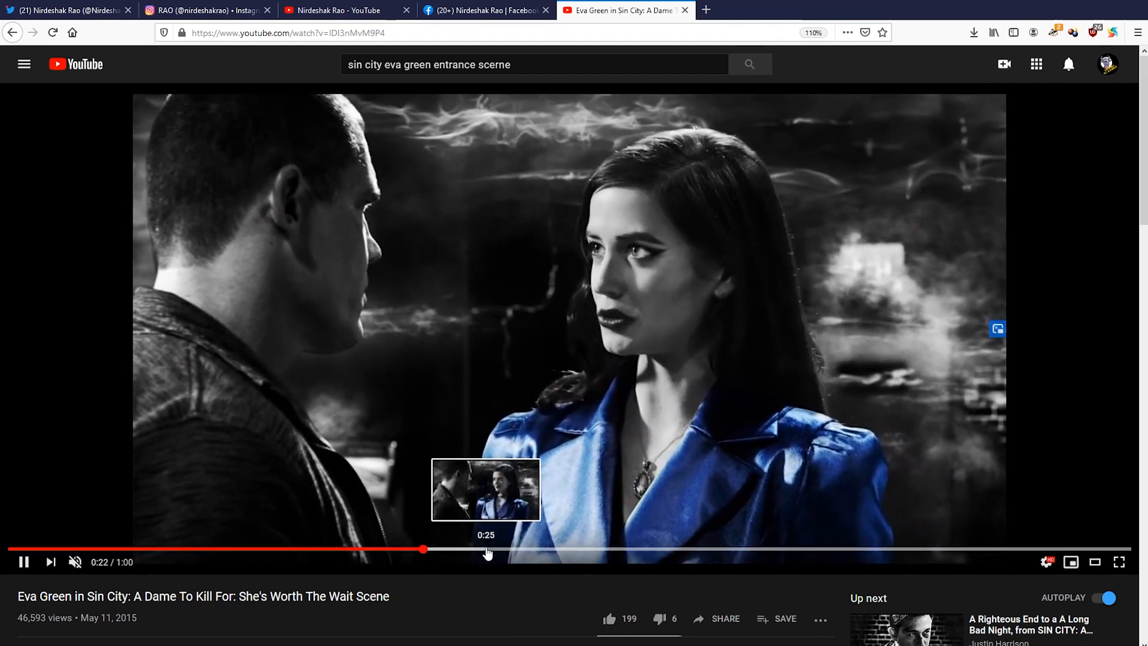
left_click(504, 549)
left_click_drag(610, 549, 787, 548)
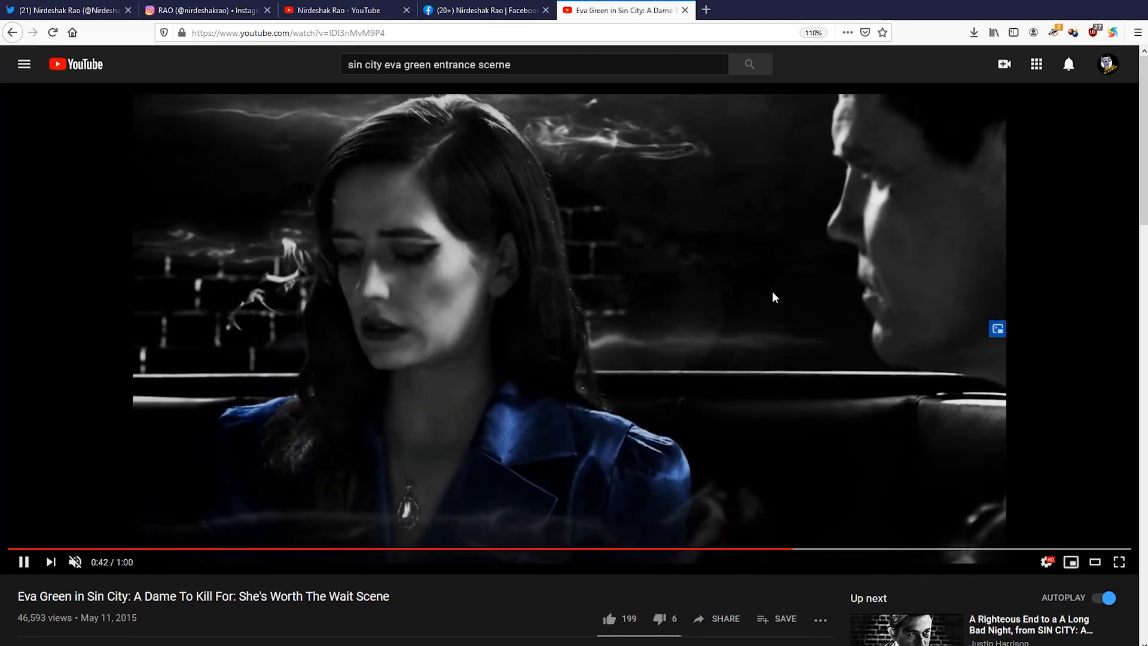
left_click(766, 289)
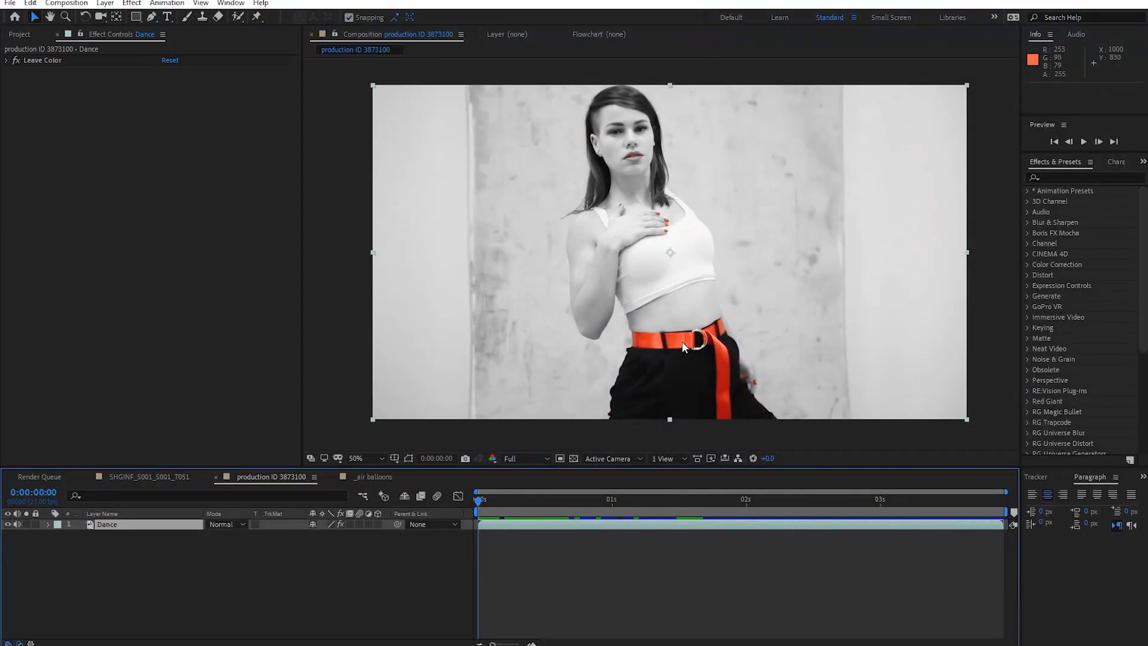
Delete the existing Leave Color effect from the Dance layer and browse the Color Correction effects
left_click(53, 60)
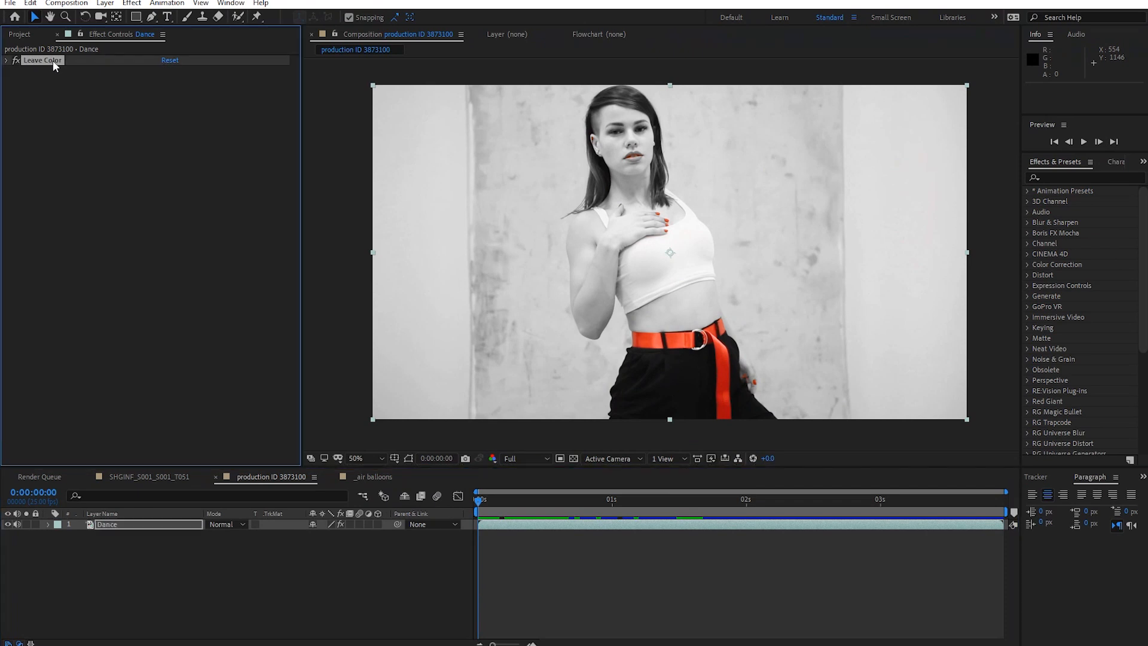
key("Delete")
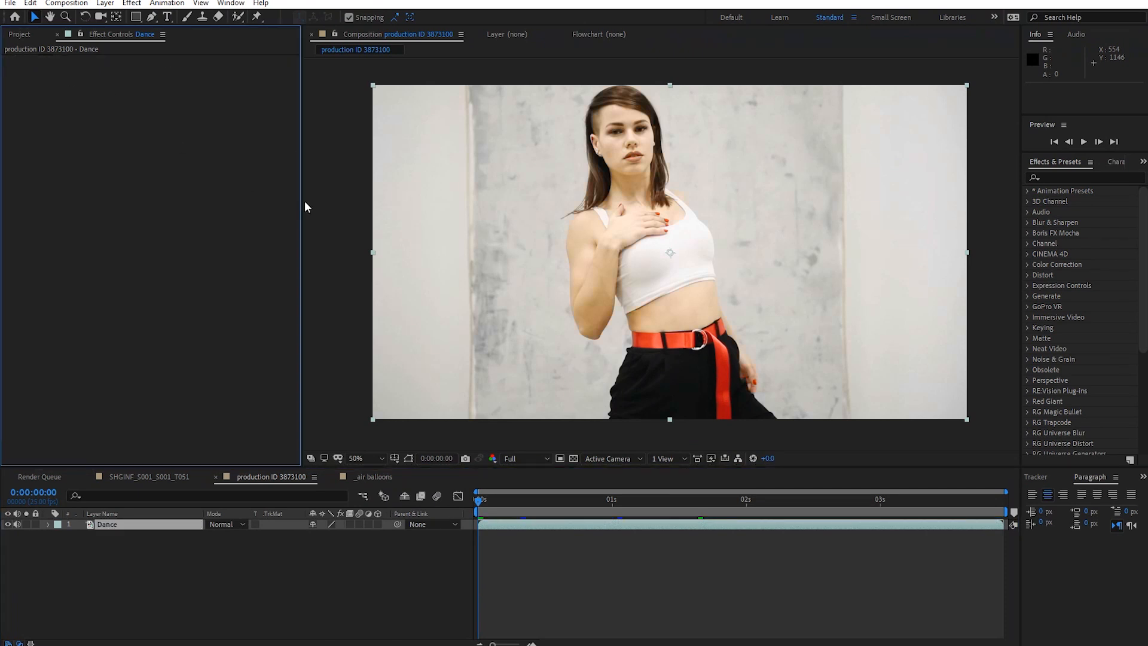
left_click(168, 3)
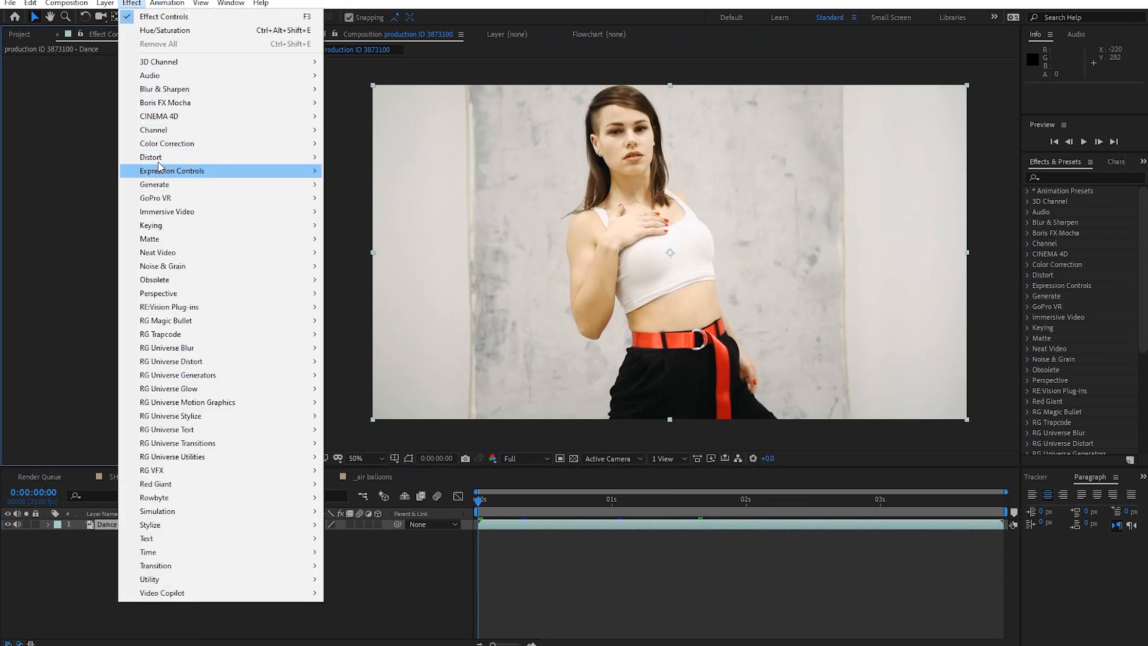
mouse_move(205, 150)
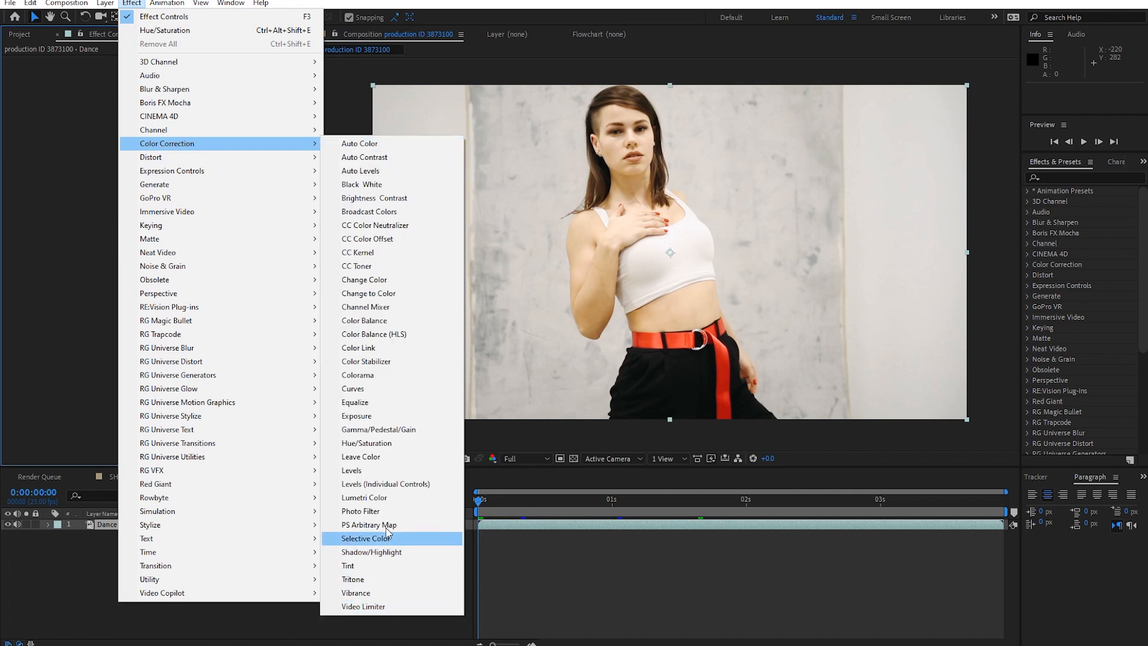
left_click(656, 584)
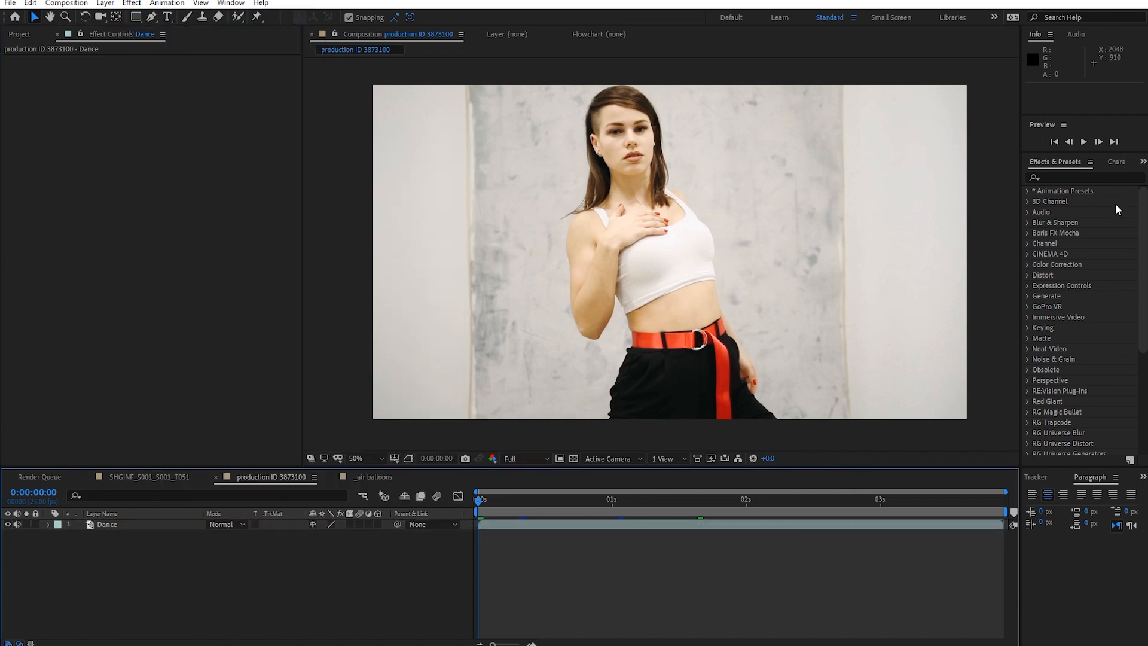
Search the effects for "leave" and apply Leave Color to the Dance layer
left_click(1104, 178)
type("leave")
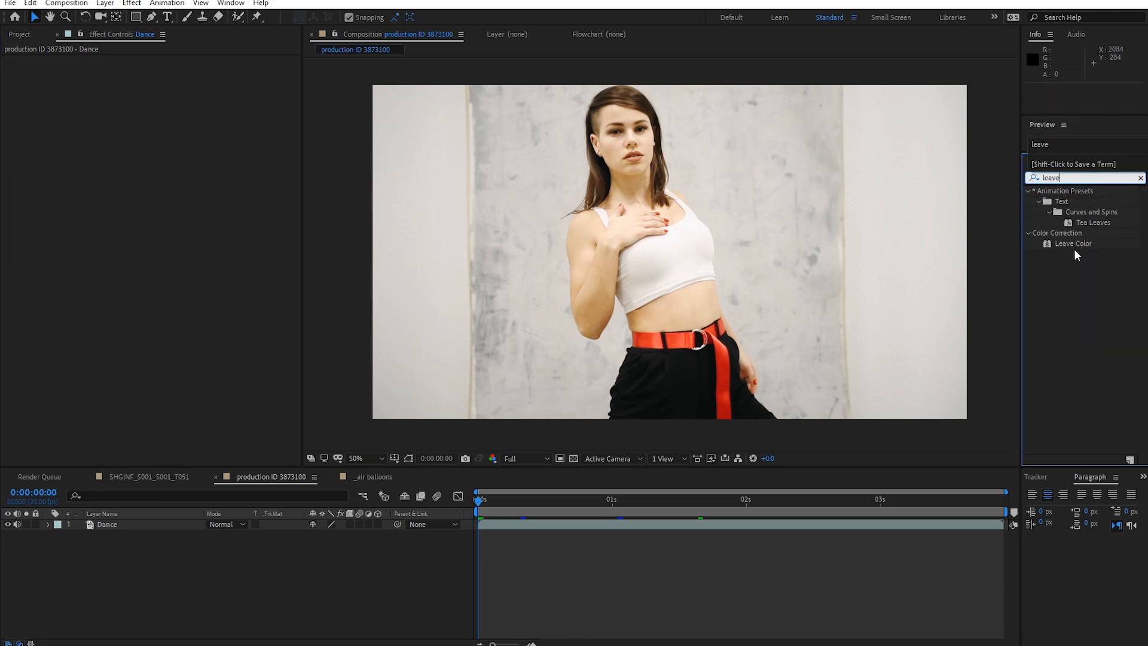
left_click_drag(1074, 248, 749, 281)
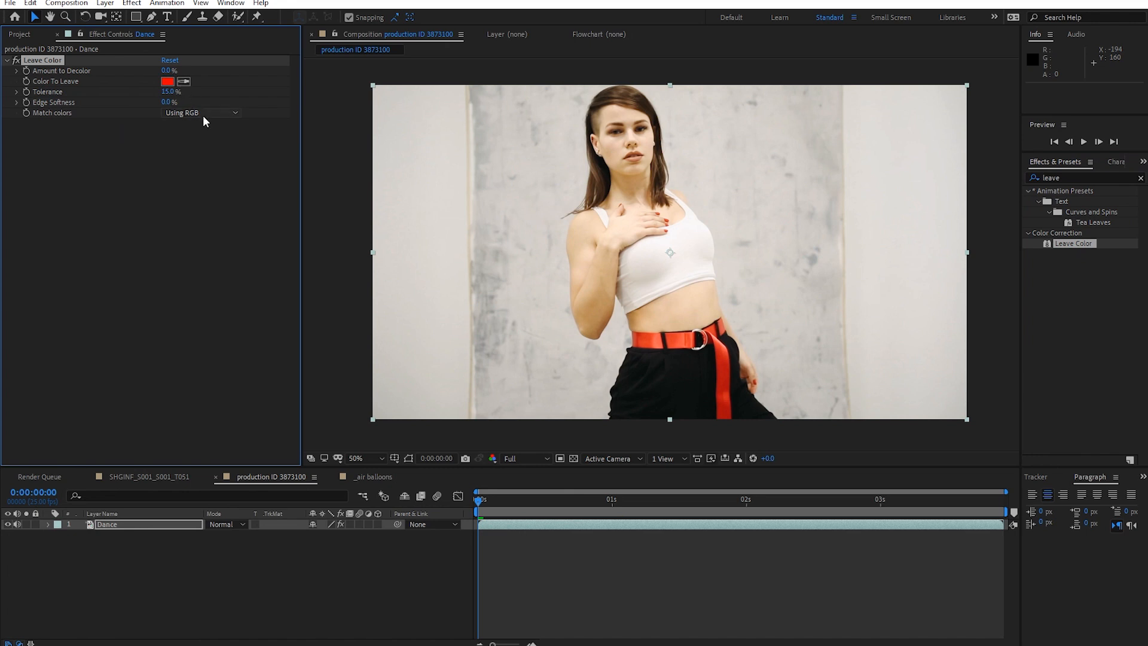
Sample the orange-red belt as Color To Leave, set Amount to Decolor to 91% and inspect the belt's remaining color
left_click(184, 82)
left_click(681, 342)
left_click_drag(167, 72, 178, 71)
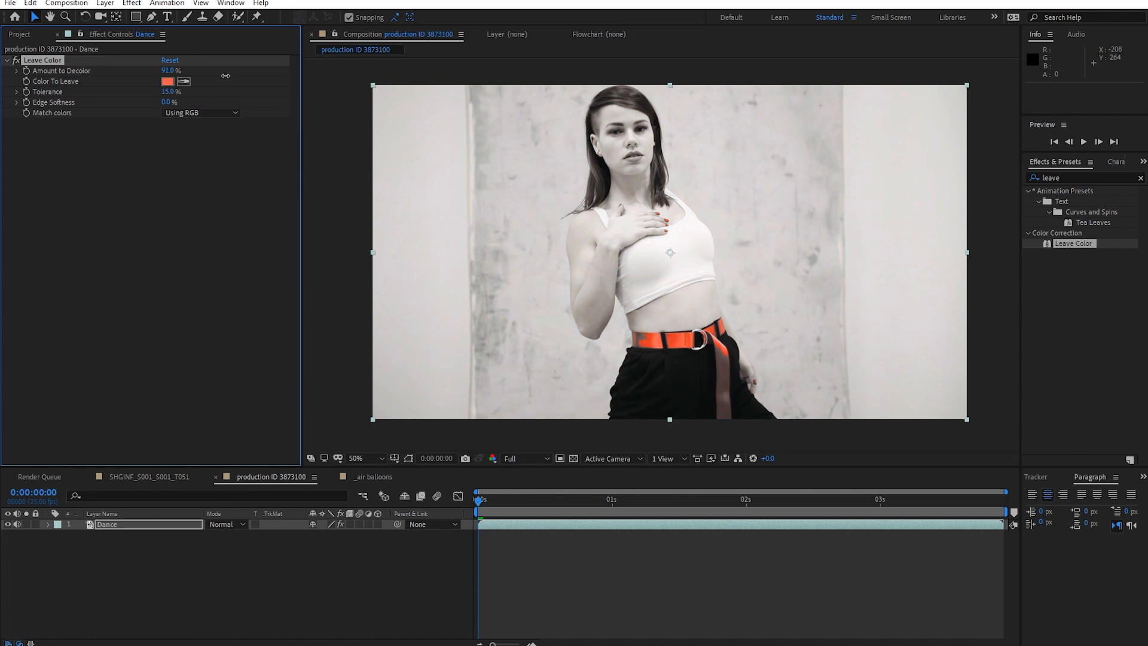
scroll(690, 330, "up", 2)
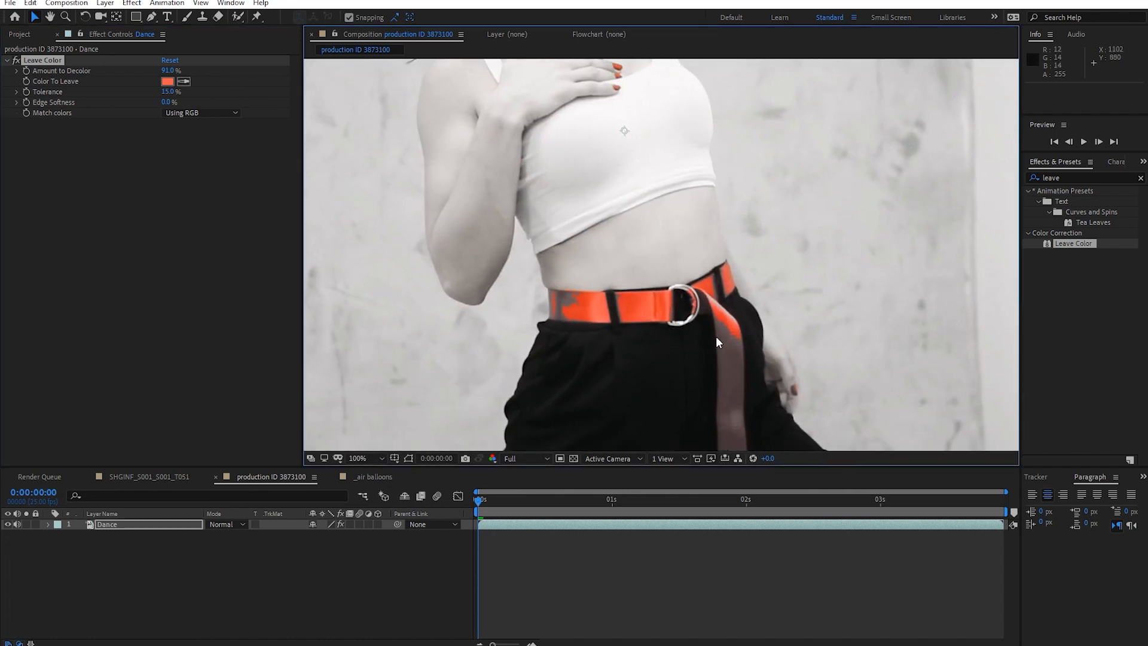
mouse_move(728, 359)
left_mouse_down()
mouse_move(741, 341)
mouse_move(732, 359)
left_mouse_up()
scroll(741, 340, "down", 1)
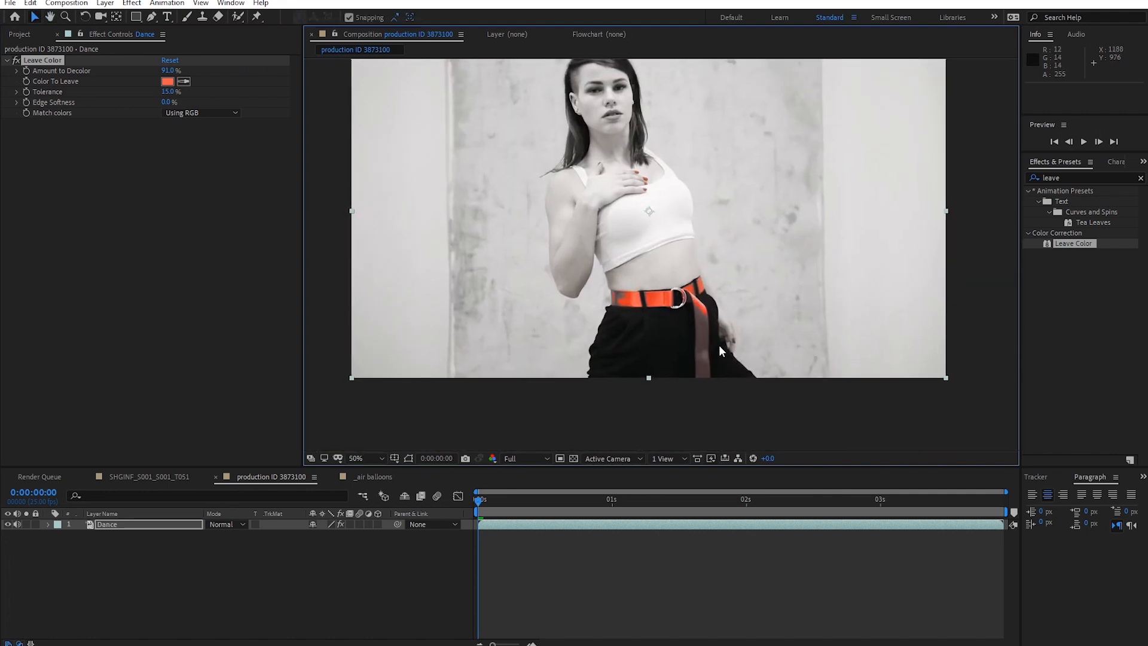
scroll(719, 345, "up", 1)
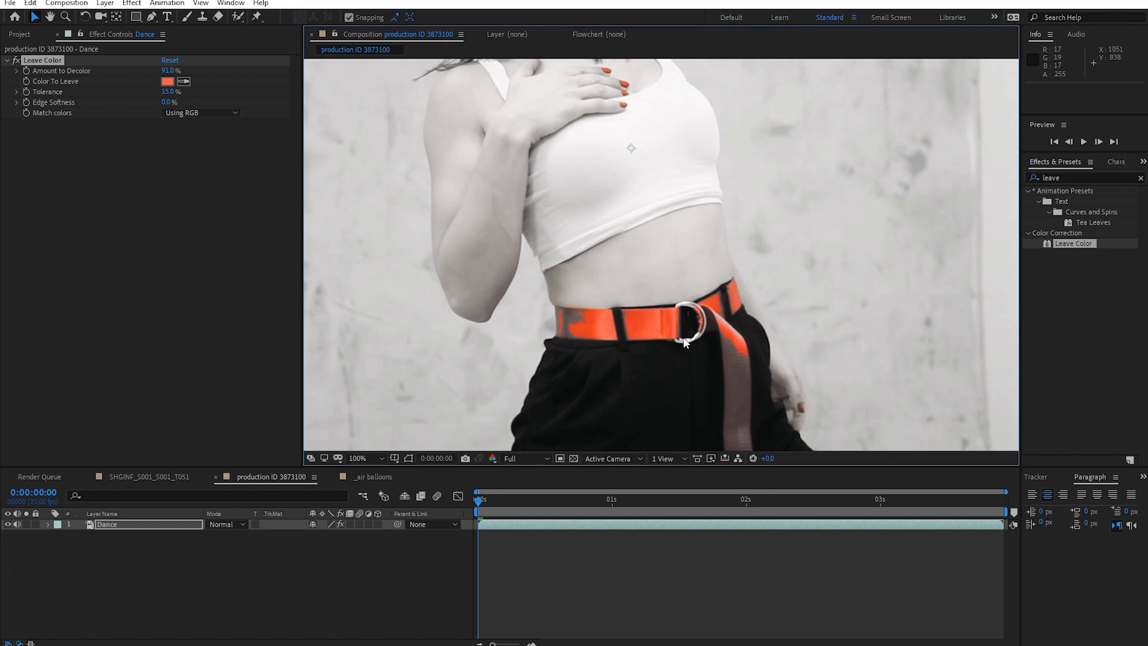
Set Leave Color's Match colors to Using Hue, Amount to Decolor to 100% and Tolerance to 0%
left_click(214, 112)
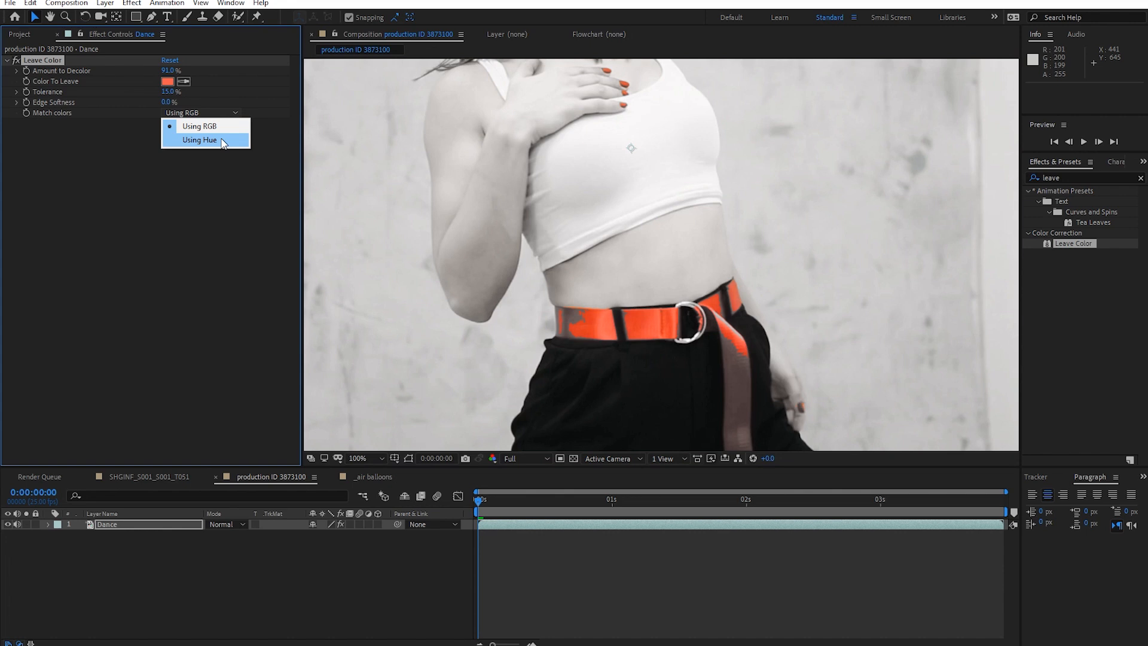
left_click(222, 141)
key("comma")
key("comma")
mouse_move(654, 325)
left_mouse_down()
mouse_move(659, 345)
mouse_move(655, 334)
left_mouse_up()
left_click_drag(169, 70, 204, 70)
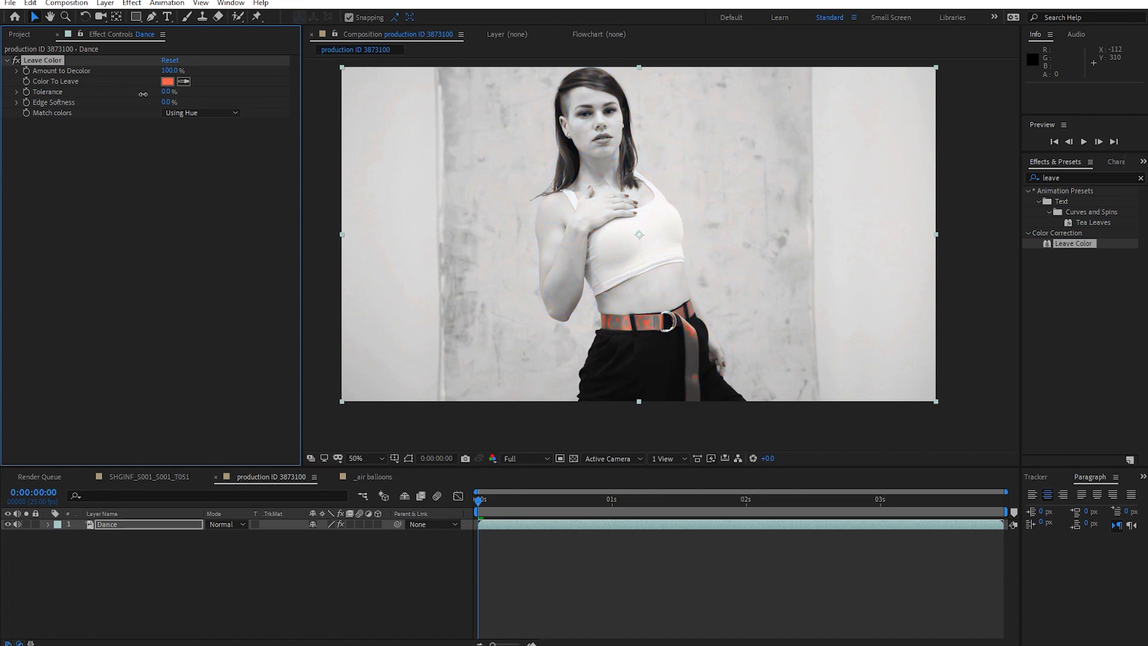
scroll(610, 371, "up", 1)
left_click_drag(627, 405, 601, 366)
left_click_drag(597, 301, 590, 255)
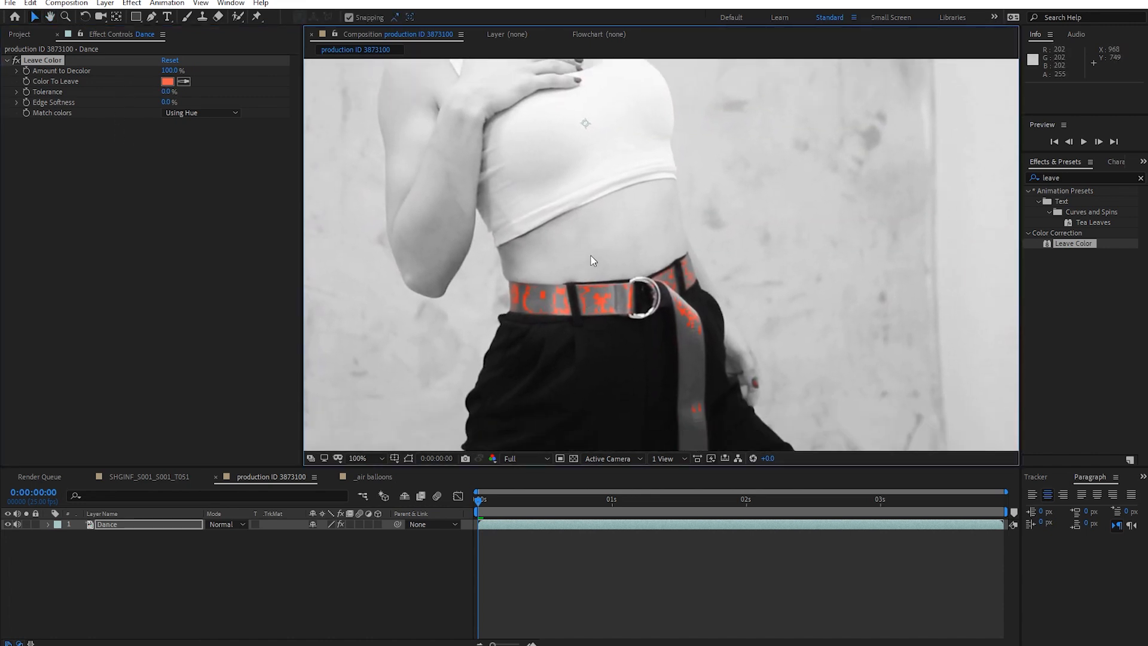
Set the Leave Color Tolerance to 5% and check the belt's edges up close
left_click(164, 93)
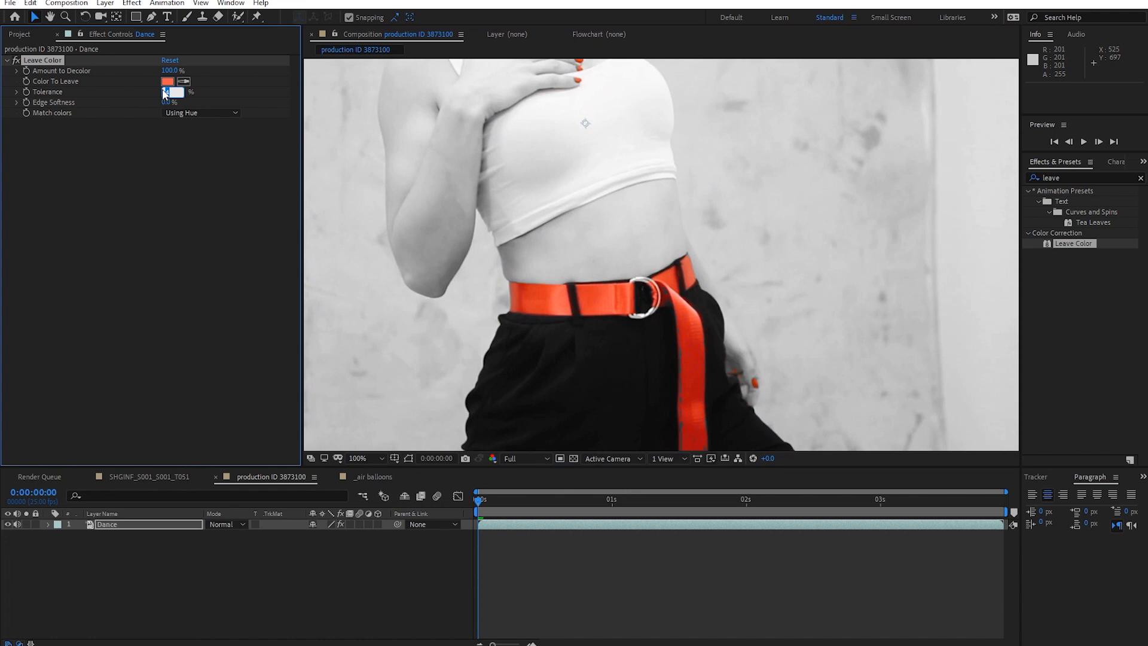
left_click_drag(429, 197, 412, 143)
left_click(168, 92)
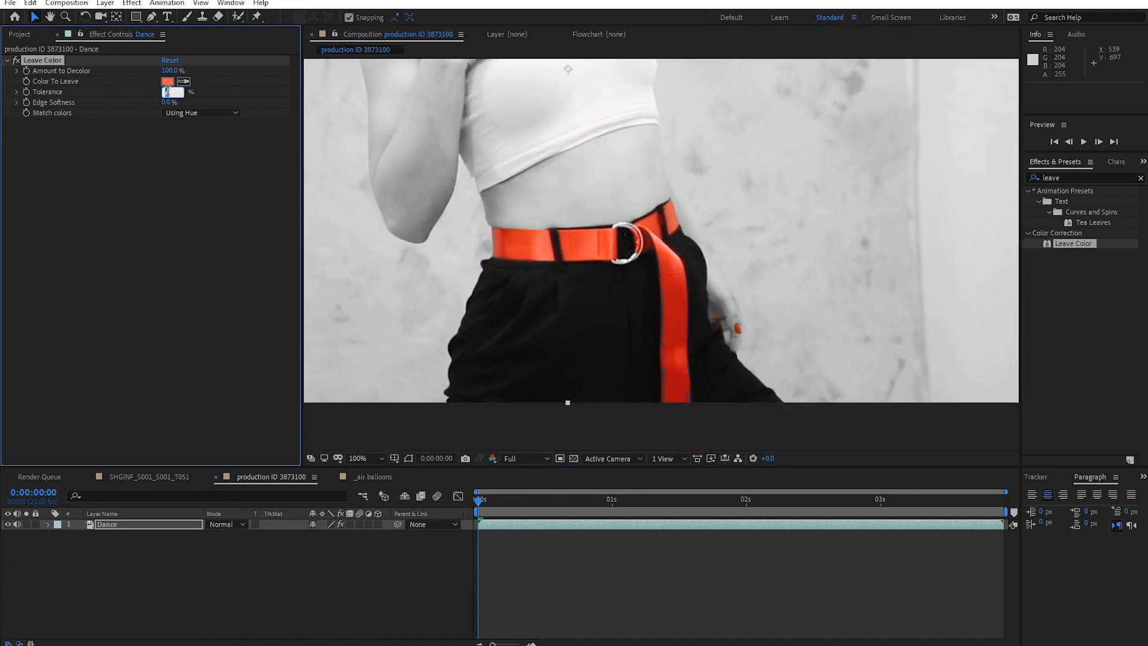
scroll(736, 240, "up", 1)
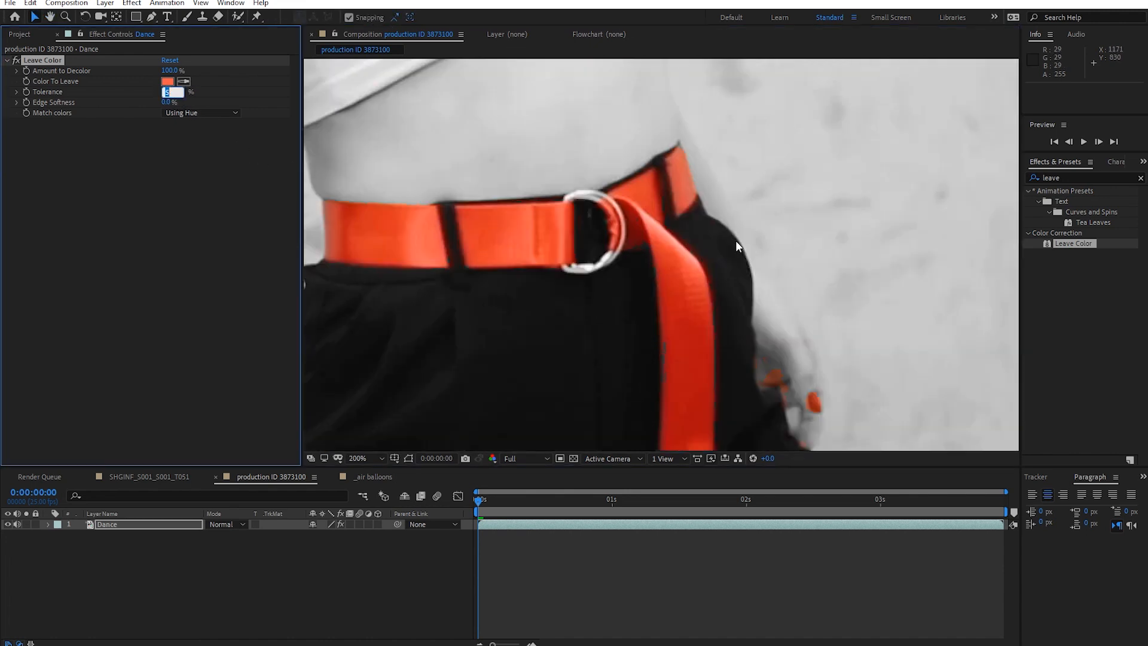
scroll(737, 241, "down", 2)
left_click_drag(702, 237, 739, 300)
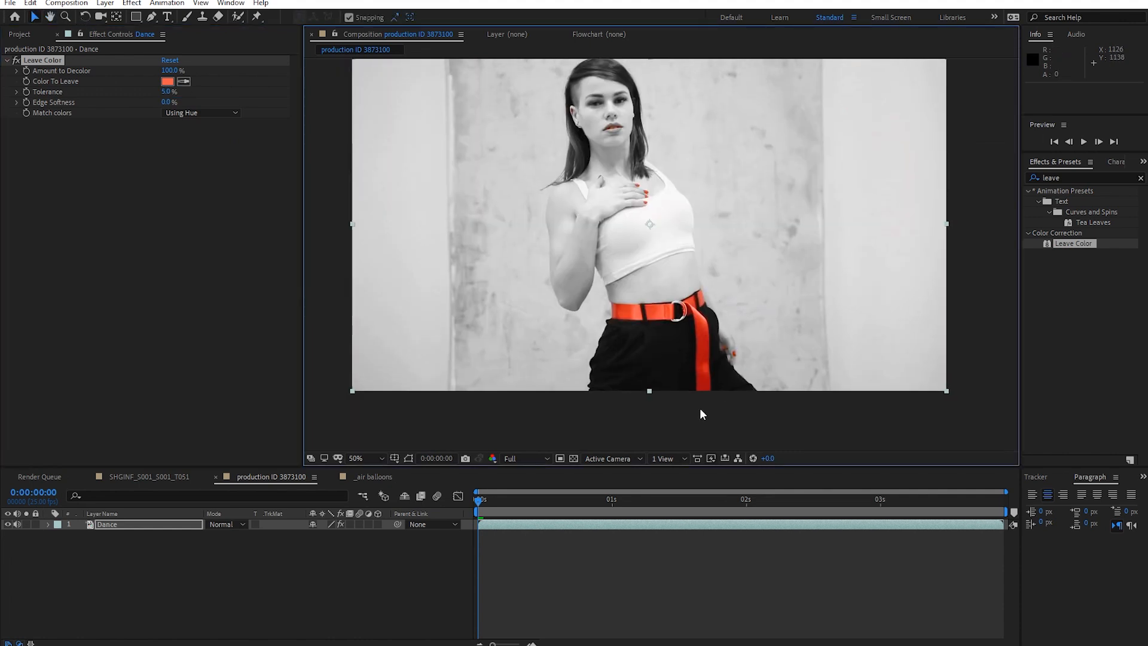
Preview the Dance clip up to 0:00:02:10 and set the Leave Color Edge Softness to 1%
left_click_drag(501, 497, 501, 540)
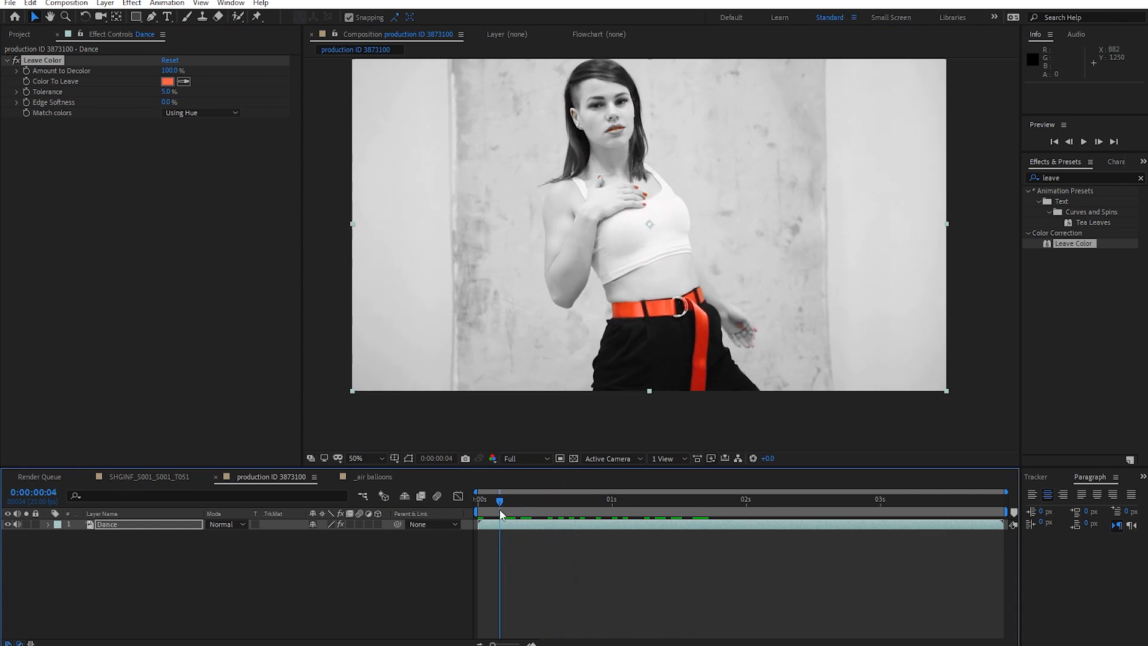
key("space")
left_click_drag(669, 524, 802, 557)
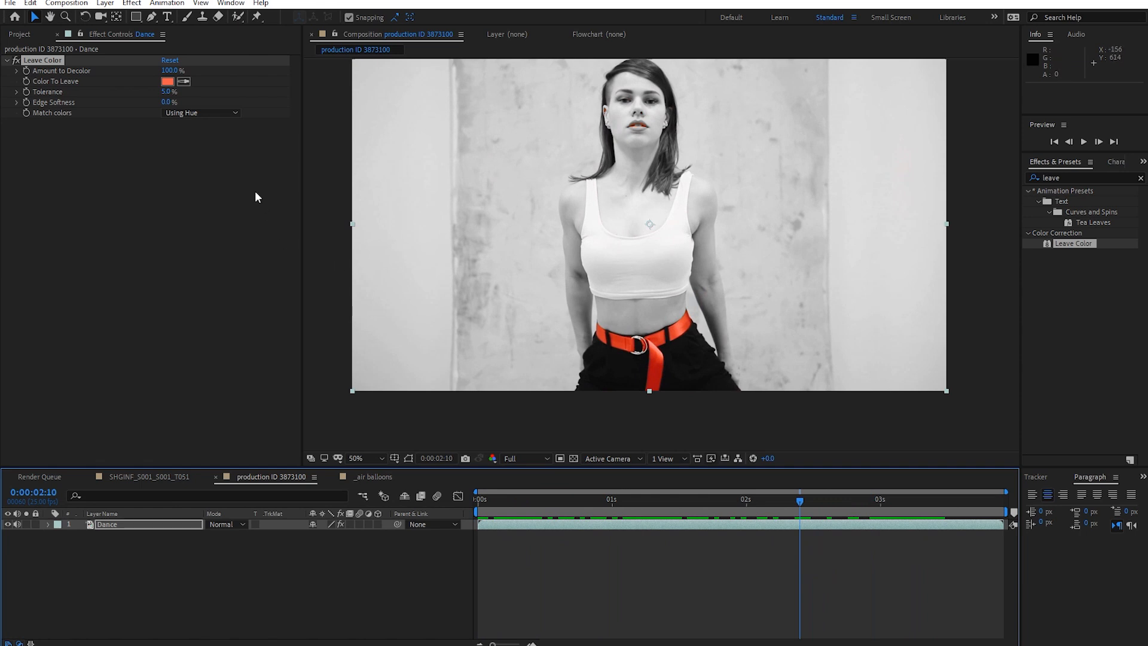
key("period")
left_click_drag(625, 373, 641, 171)
scroll(652, 251, "up", 1)
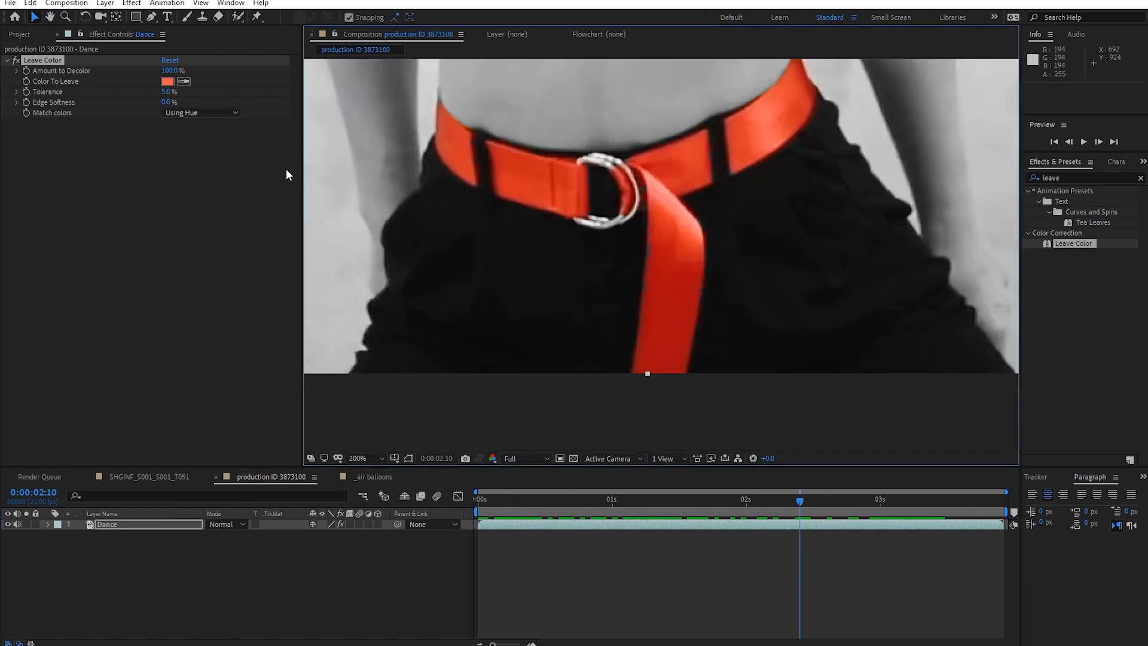
left_click(167, 102)
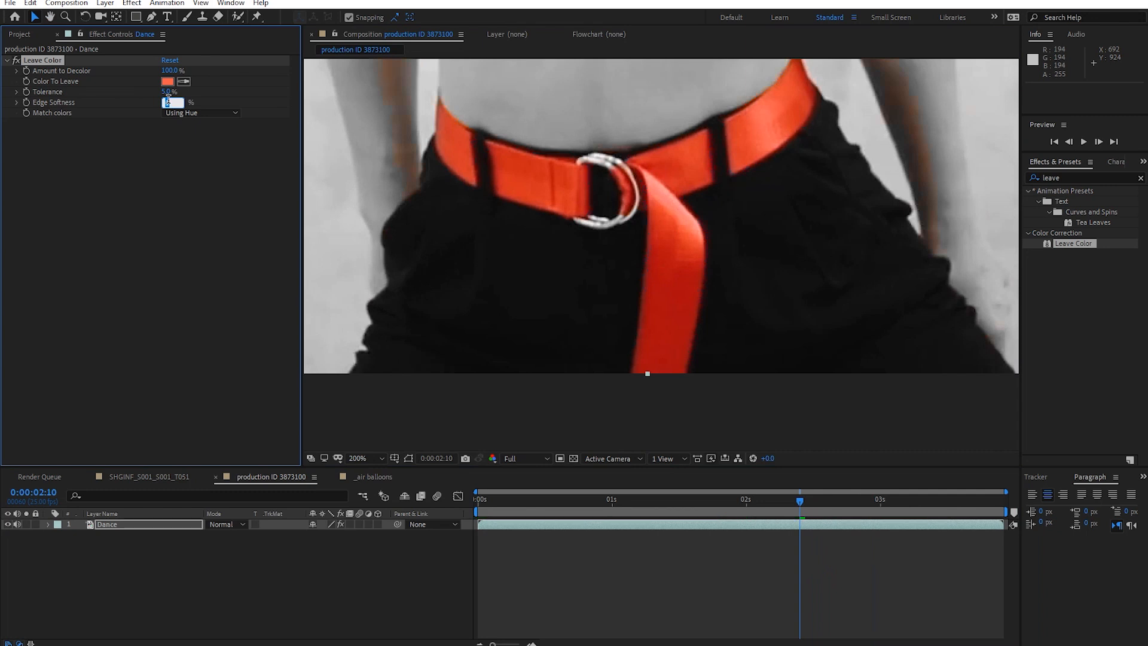
scroll(589, 287, "down", 3)
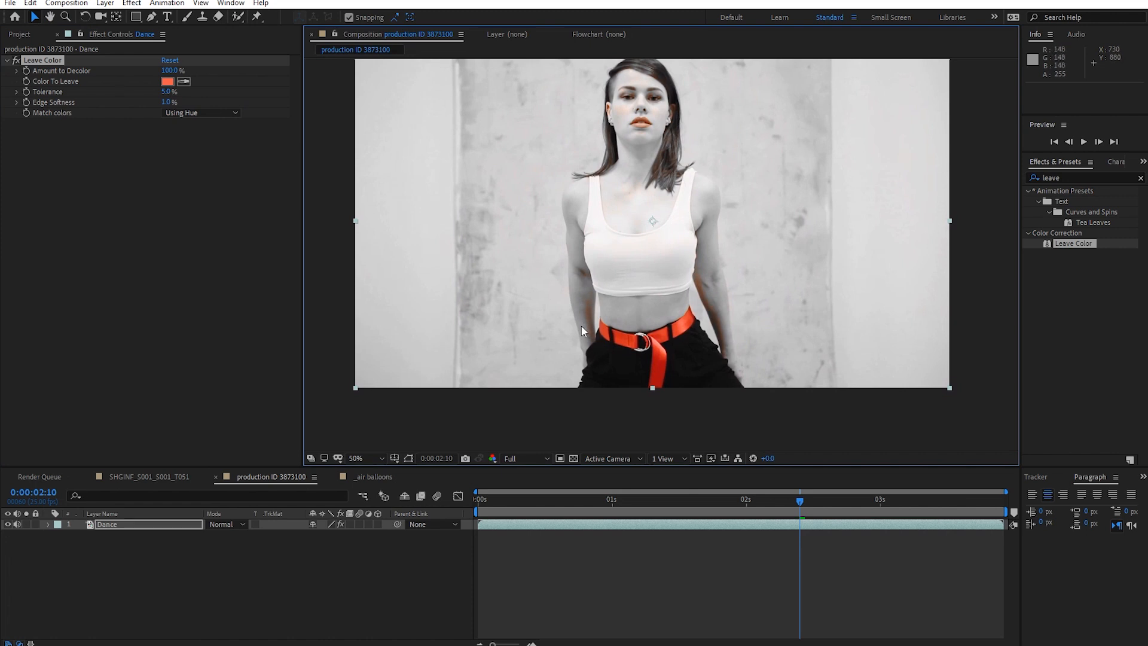
scroll(711, 317, "up", 2)
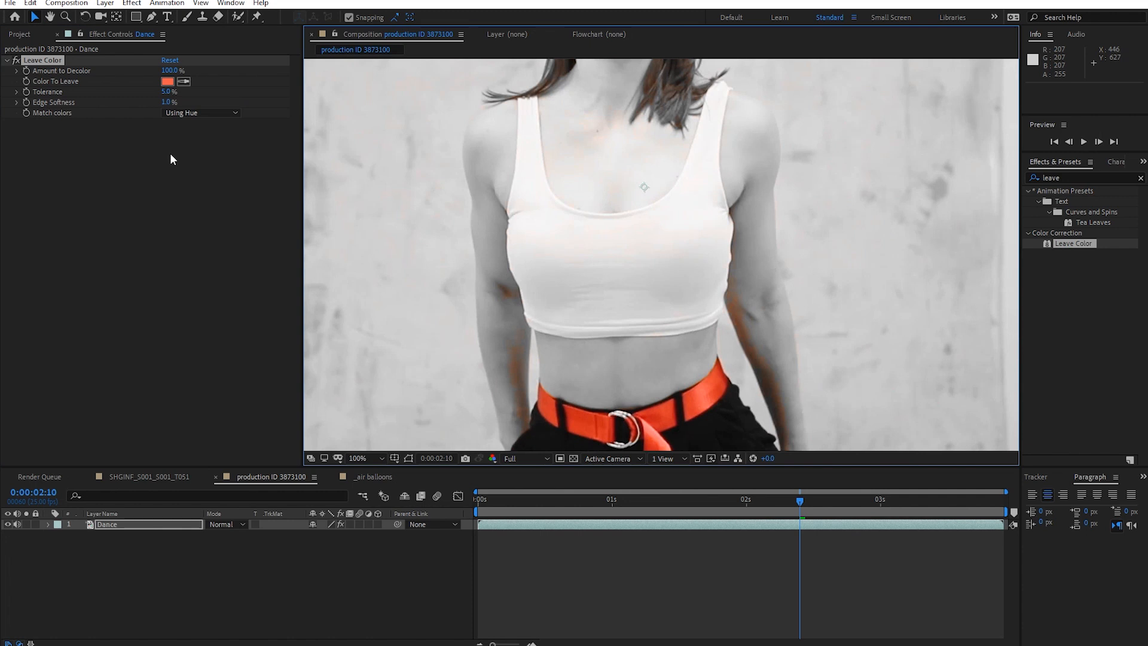
Set the Leave Color Tolerance to 3%
left_click(168, 92)
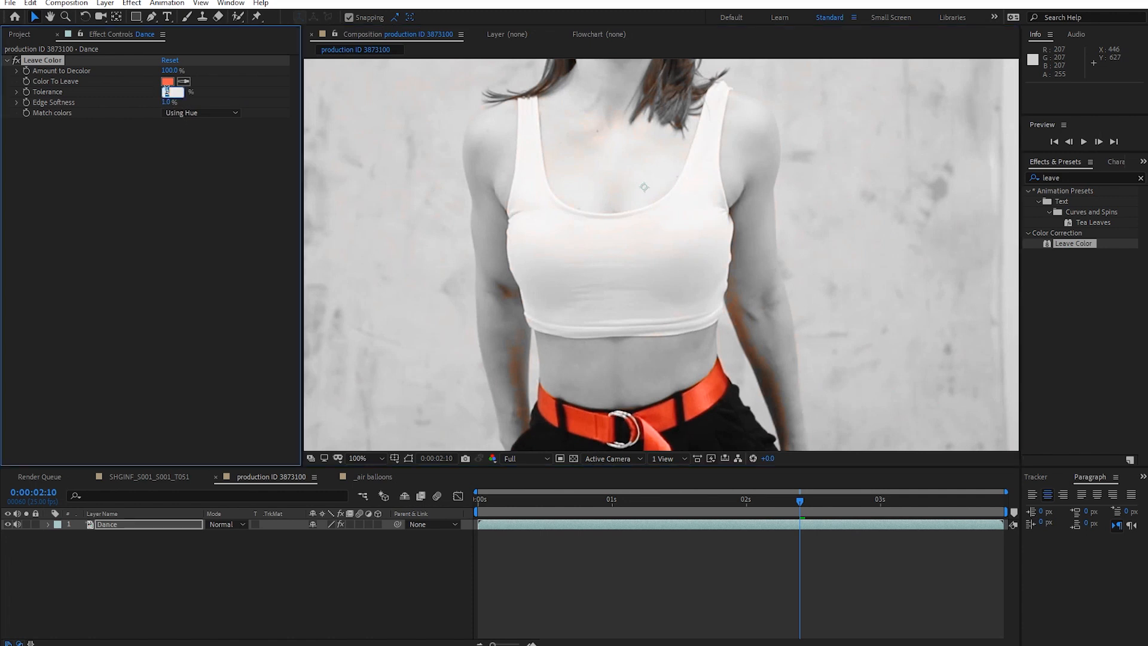
left_click(177, 166)
left_click(167, 93)
type("3")
key("Return")
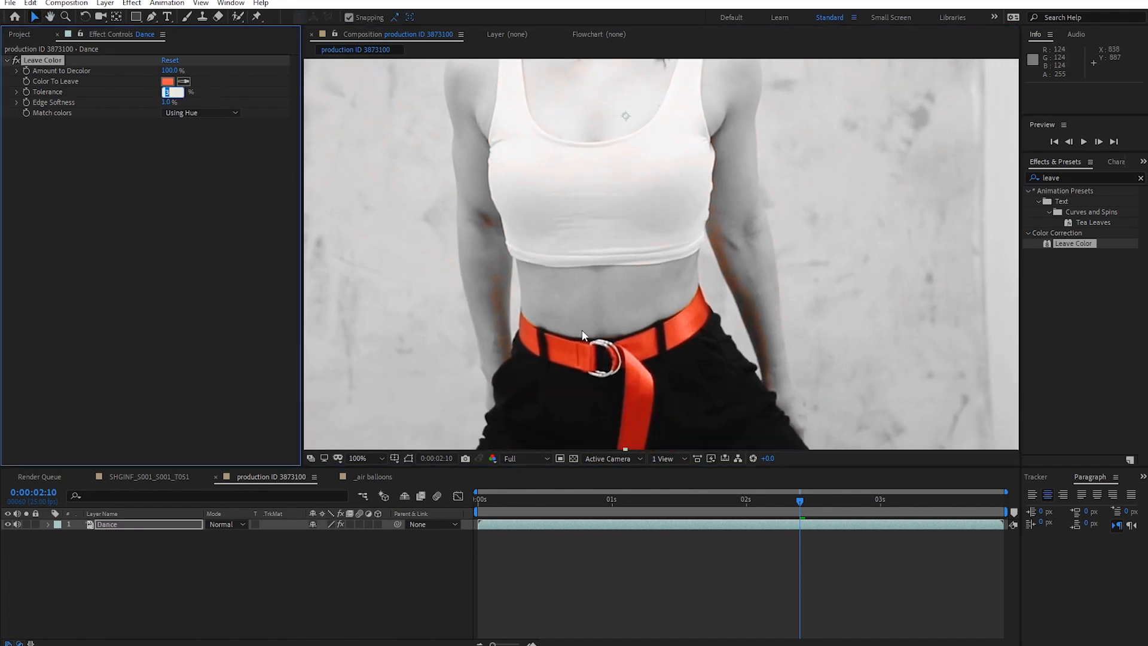
Set the Leave Color Tolerance to 0% and check the remaining lip color around 0:00:01:18
scroll(677, 322, "down", 2)
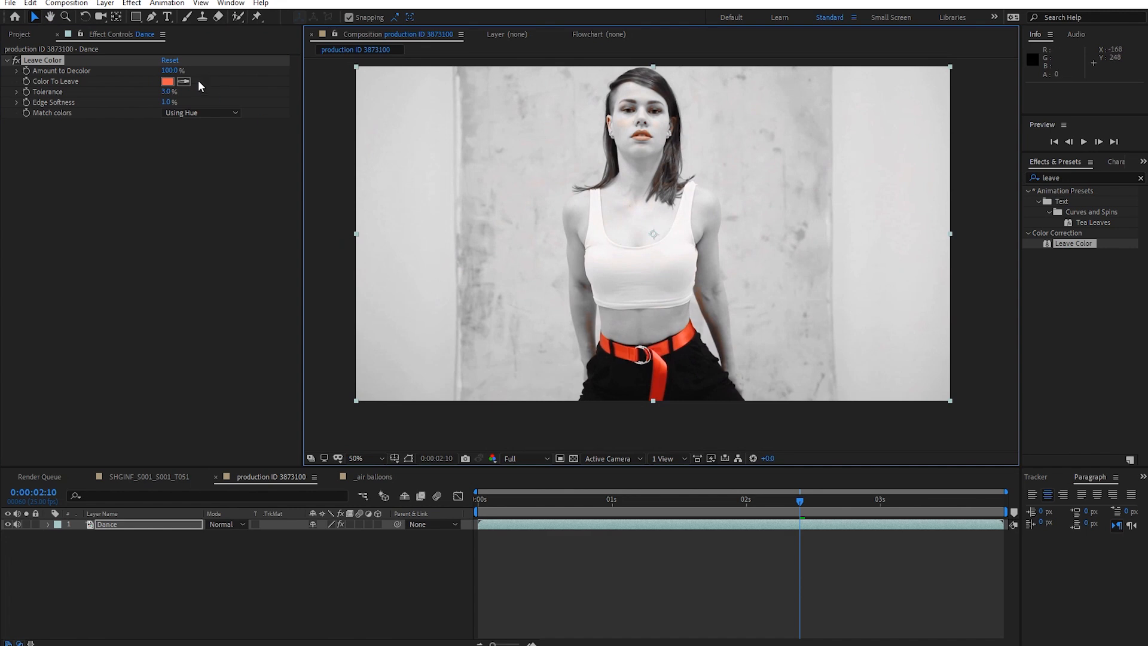
left_click(168, 92)
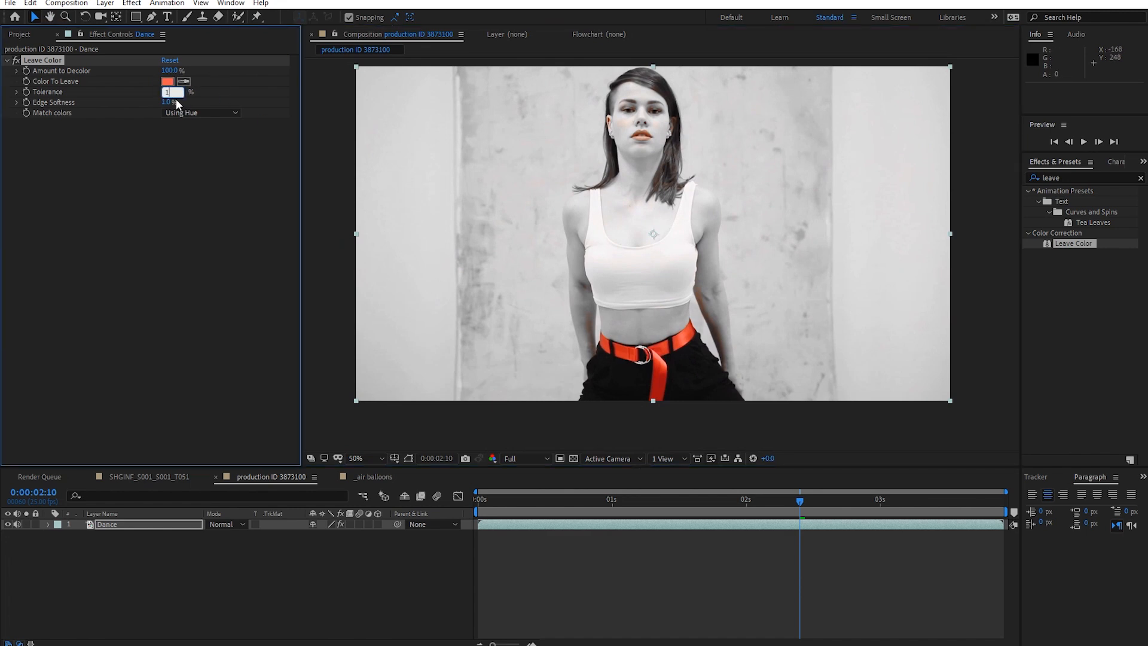
key("Return")
left_click_drag(795, 507, 710, 511)
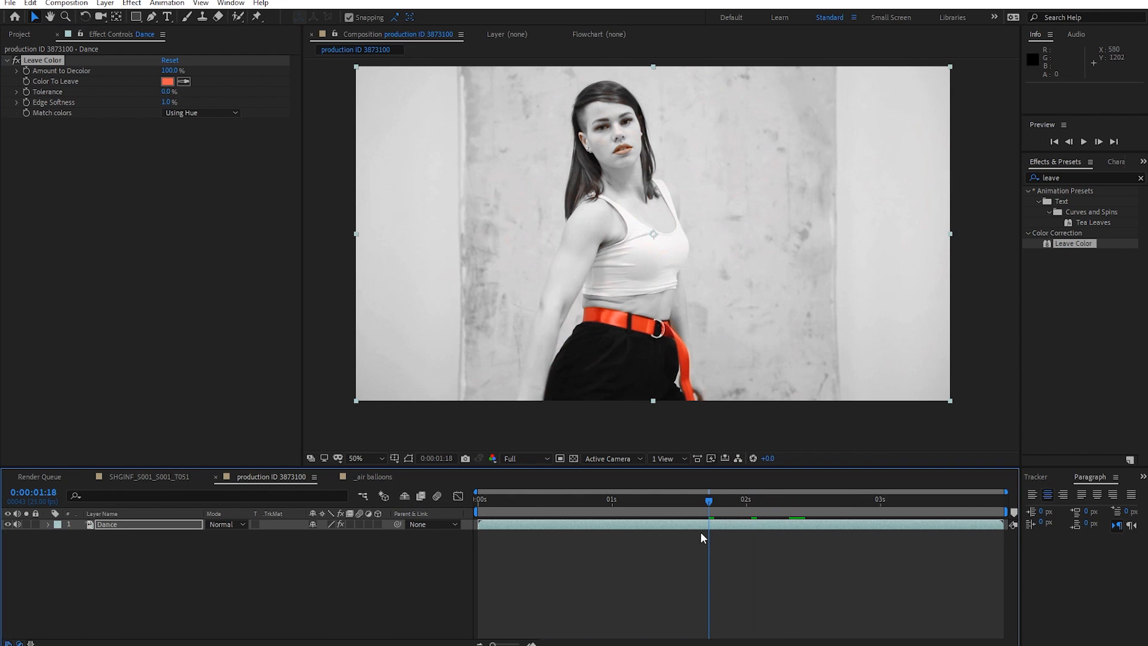
scroll(626, 182, "up", 1)
left_click_drag(595, 81, 632, 244)
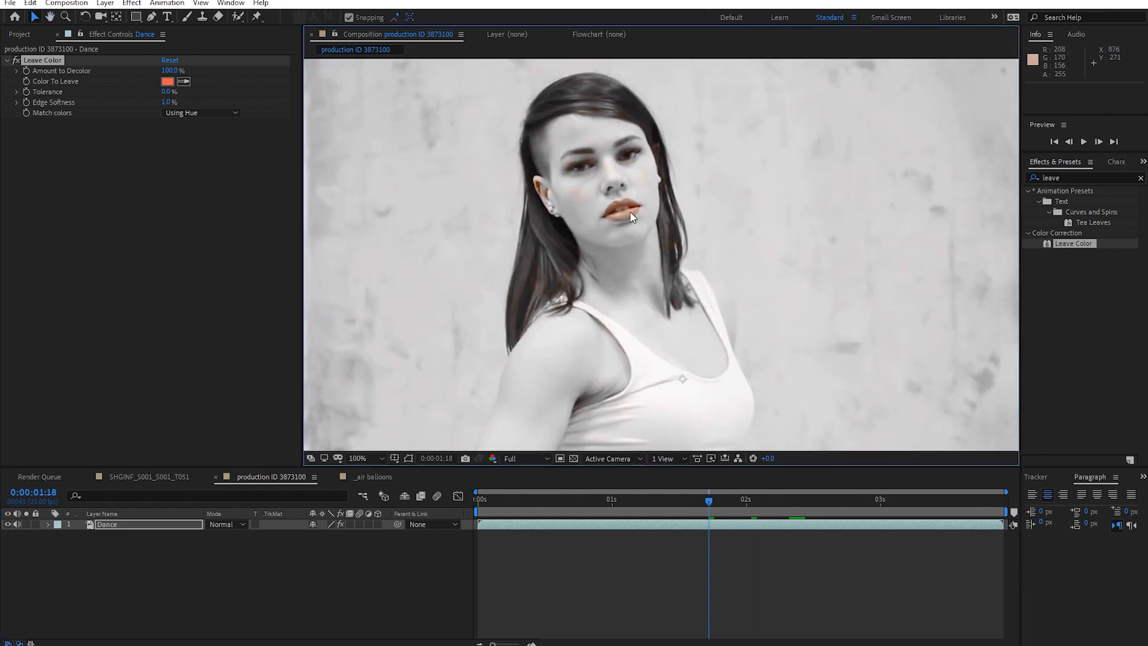
left_click_drag(732, 503, 821, 512)
Set Edge Softness to 0% and Tolerance to 4%, and check the face at 0:00:02:04
left_click_drag(168, 102, 89, 115)
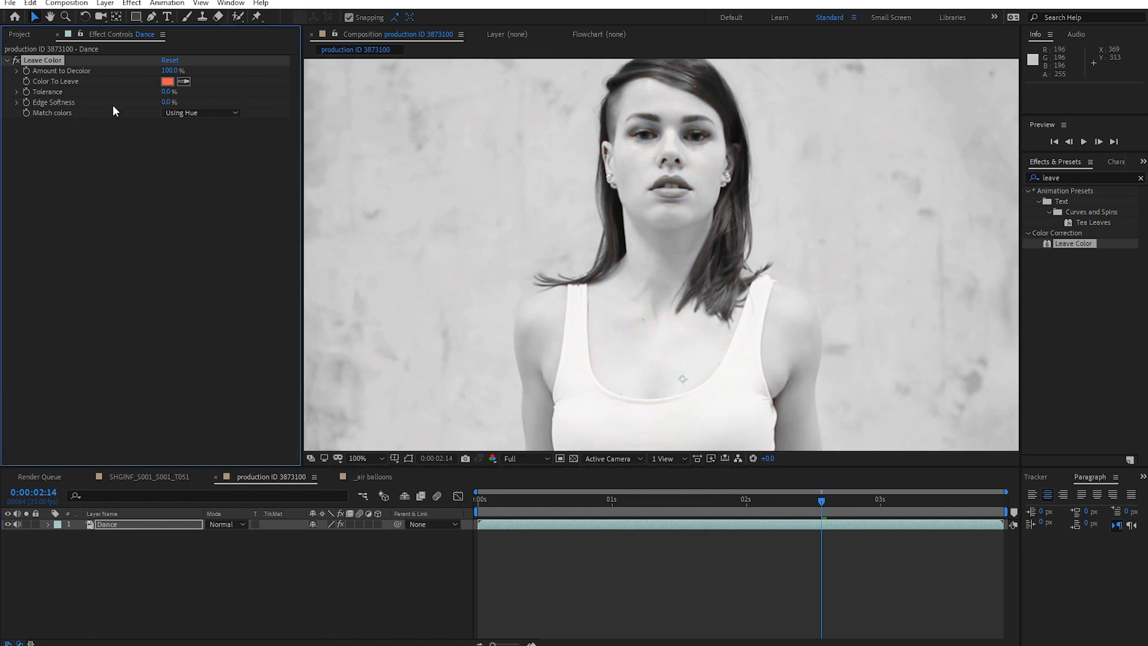
left_click(167, 94)
type("4")
key("Return")
left_click(798, 501)
left_click_drag(797, 501, 768, 501)
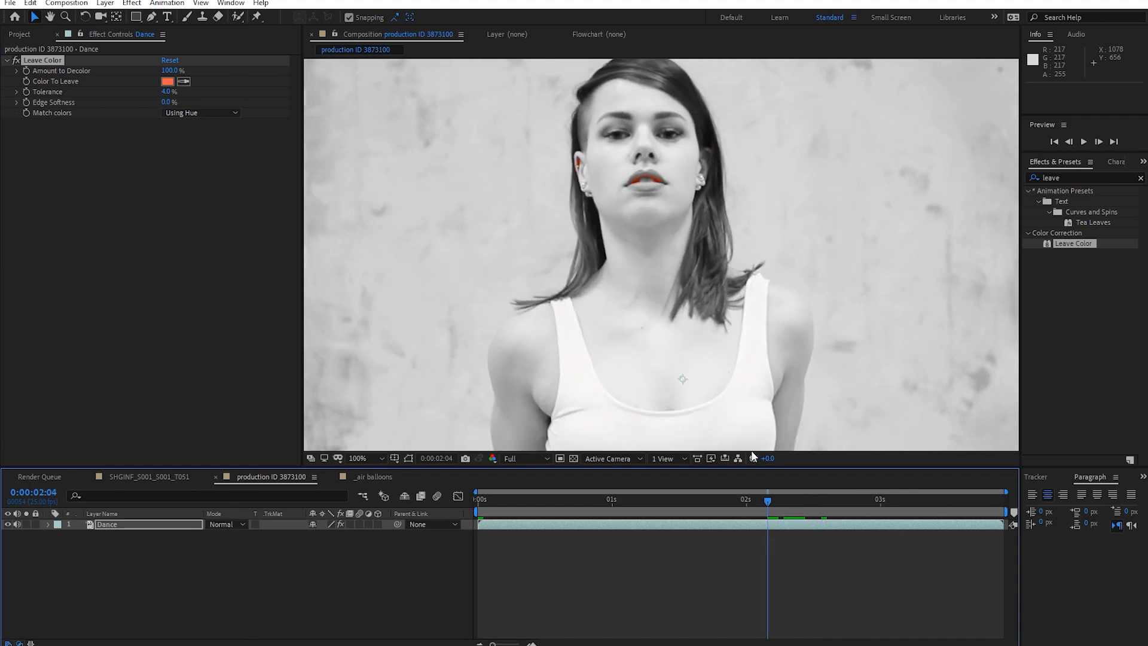
scroll(648, 162, "up", 2)
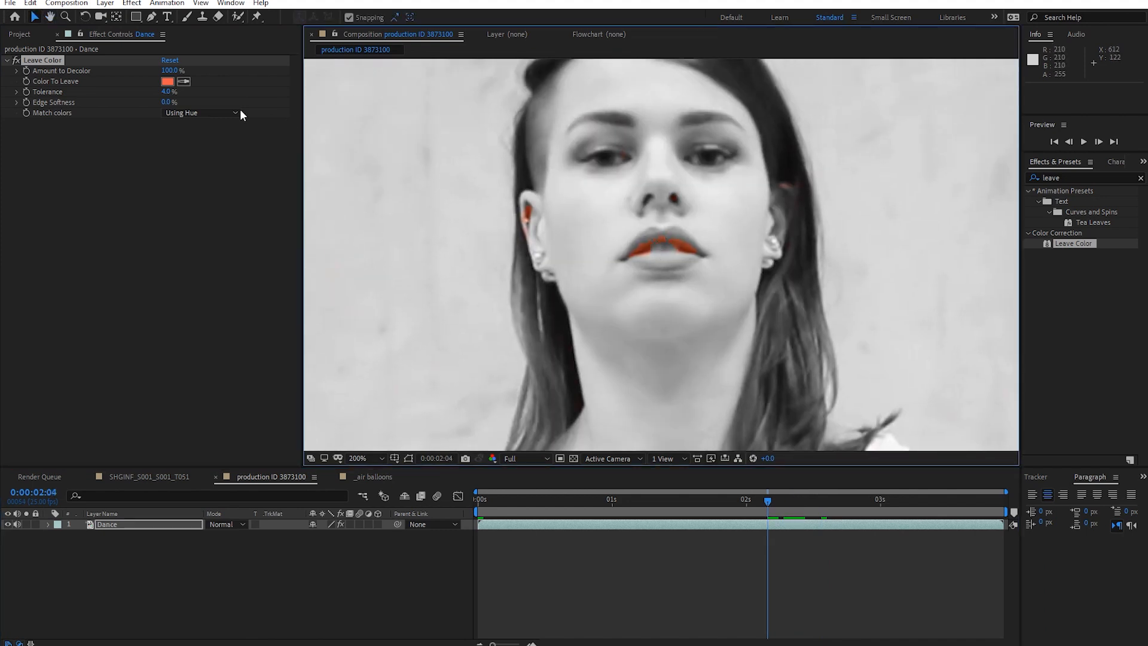
Set the Leave Color Tolerance to 0% and check the belt
left_click(165, 92)
type("0")
key("Return")
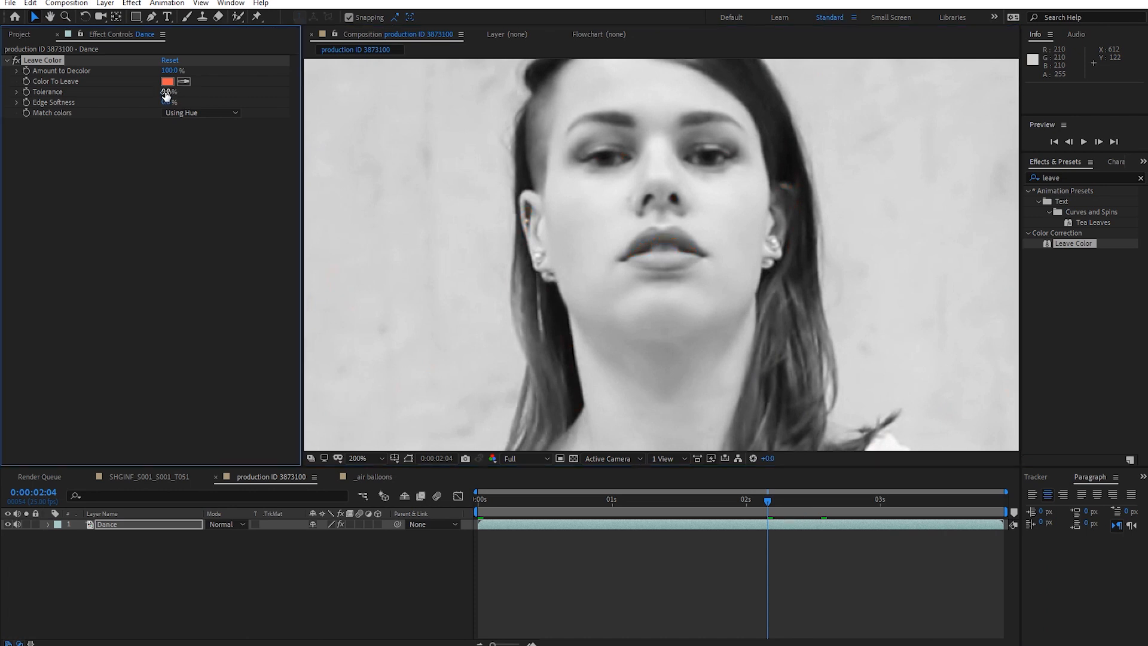
scroll(808, 358, "down", 8)
scroll(752, 314, "up", 6)
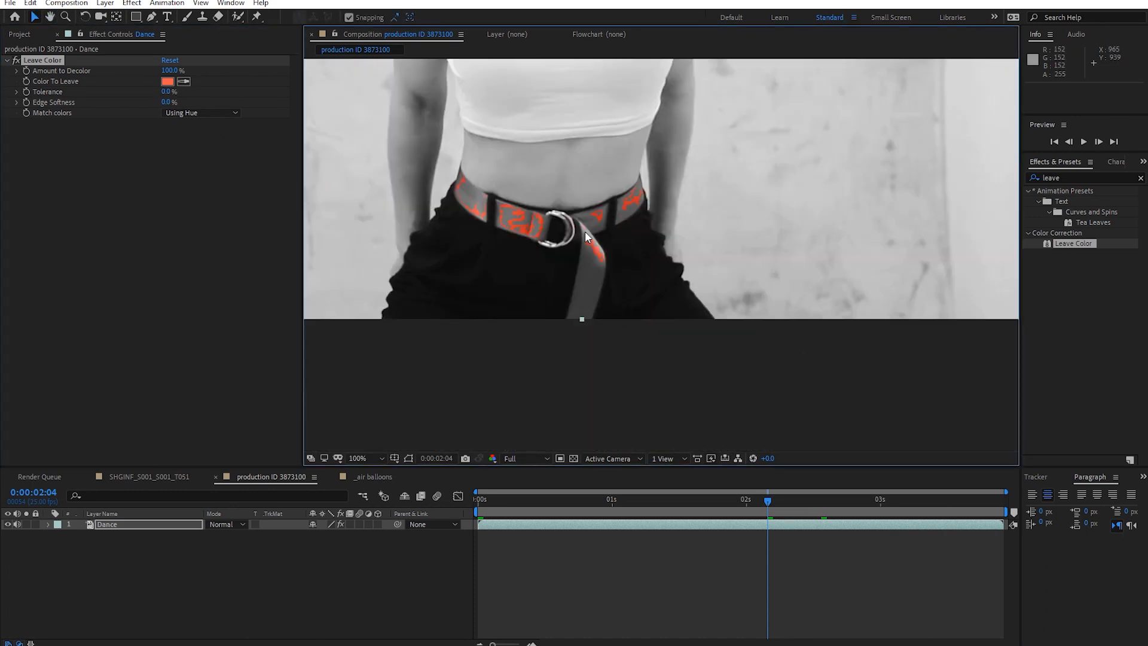
Set the Leave Color Edge Softness to 1% and check the lips and skin up close
left_click(168, 102)
type("1")
key("Return")
scroll(658, 300, "up", 8)
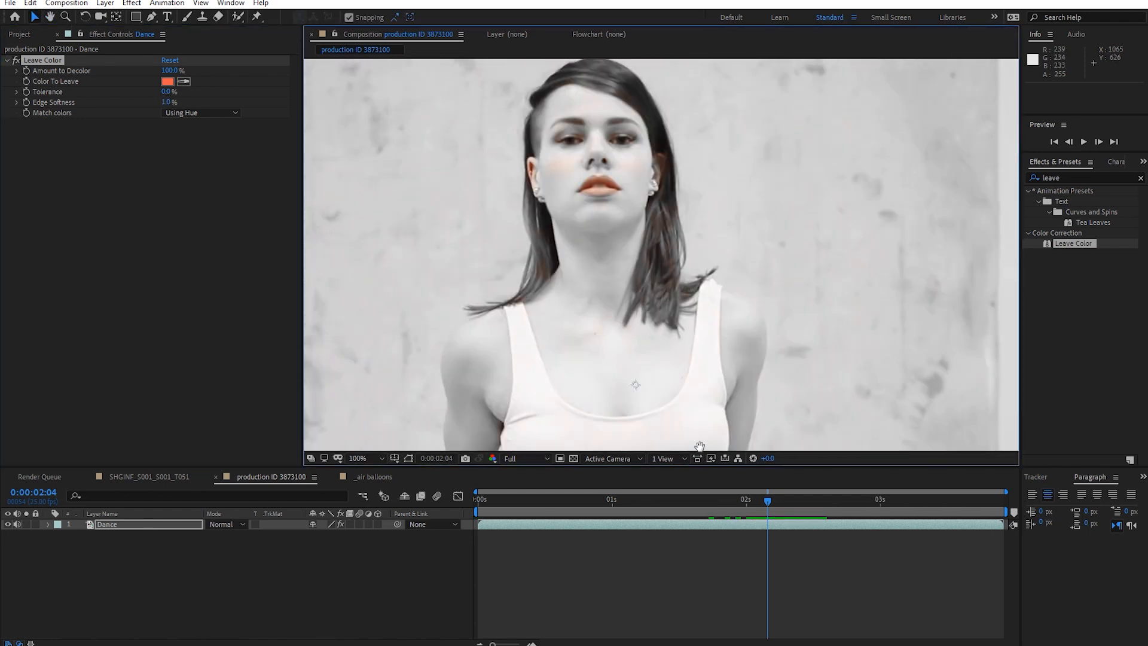
key("period")
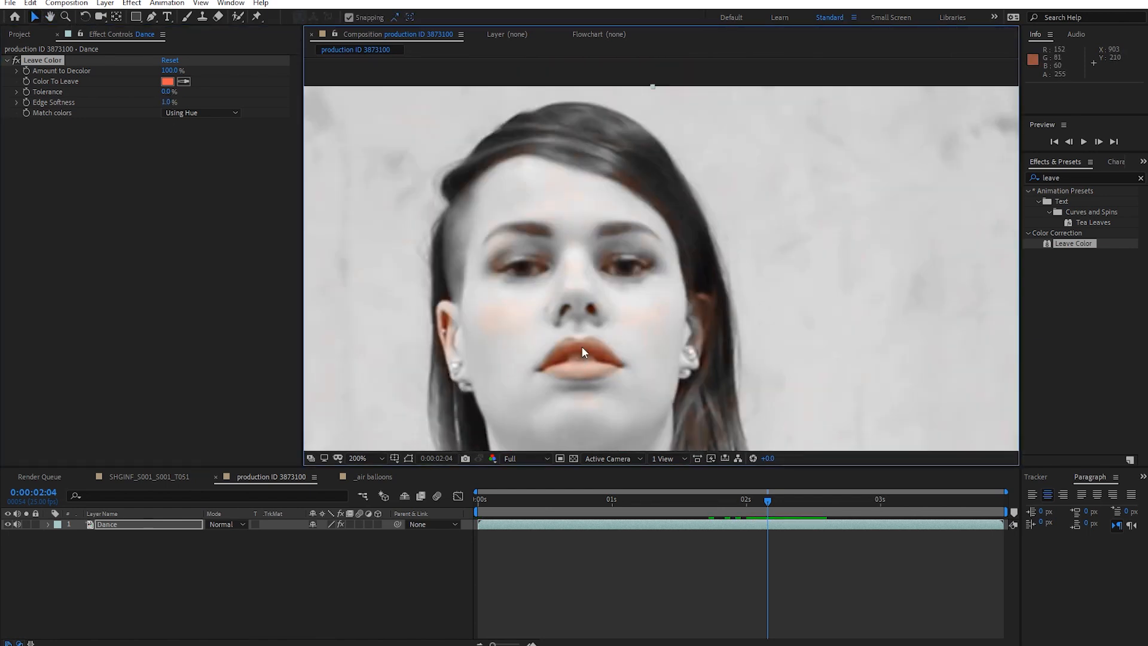
left_click_drag(604, 363, 627, 333)
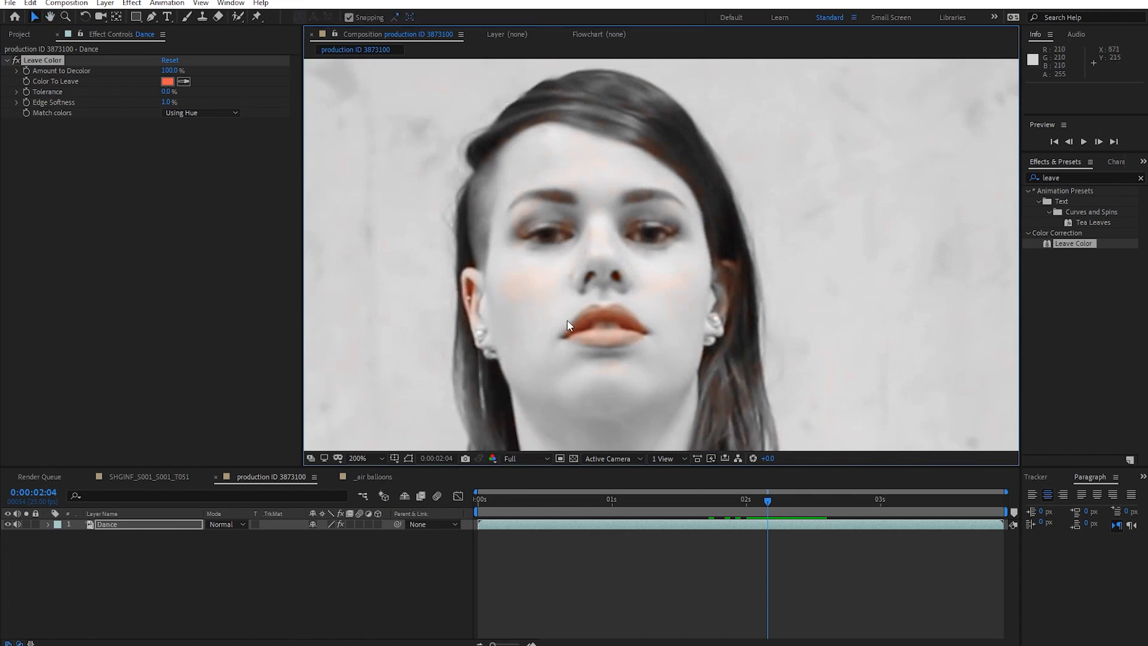
Review the whole frame while scrubbing back to 0:00:00:07, and deselect the Dance layer
scroll(645, 318, "down", 3)
left_click_drag(662, 359, 665, 307)
scroll(663, 277, "up", 1)
left_click_drag(755, 498, 518, 525)
left_click(598, 588)
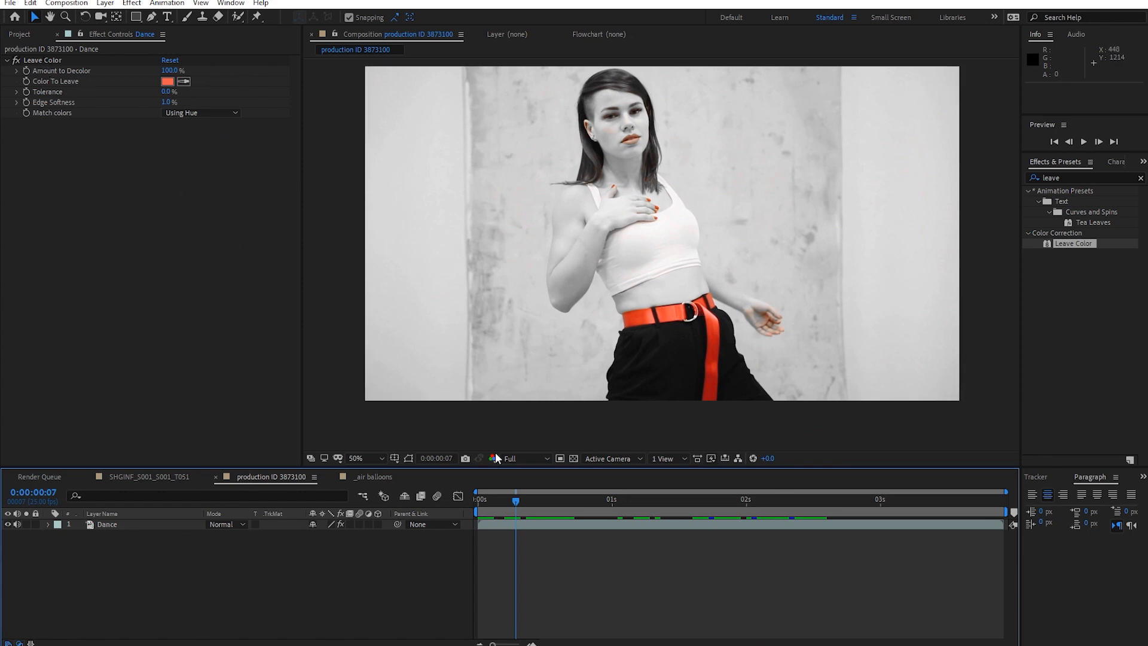
Open the SHGINF_S001_S001_T051 composition, disable its layer's effects and scrub through the original footage
left_click(132, 477)
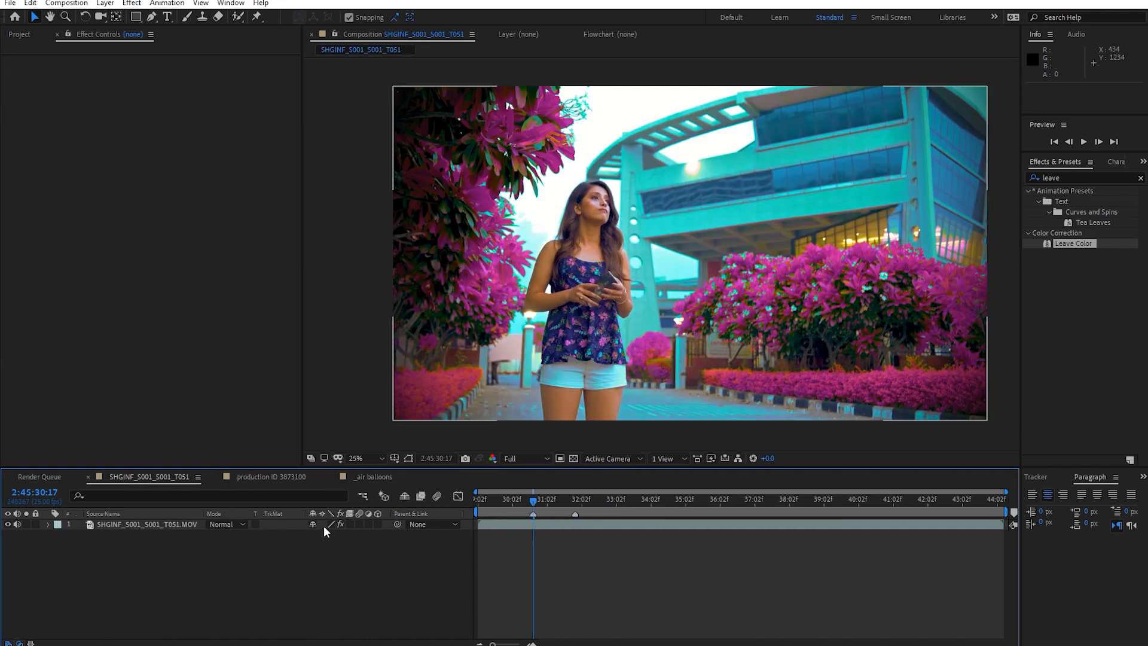
left_click(341, 525)
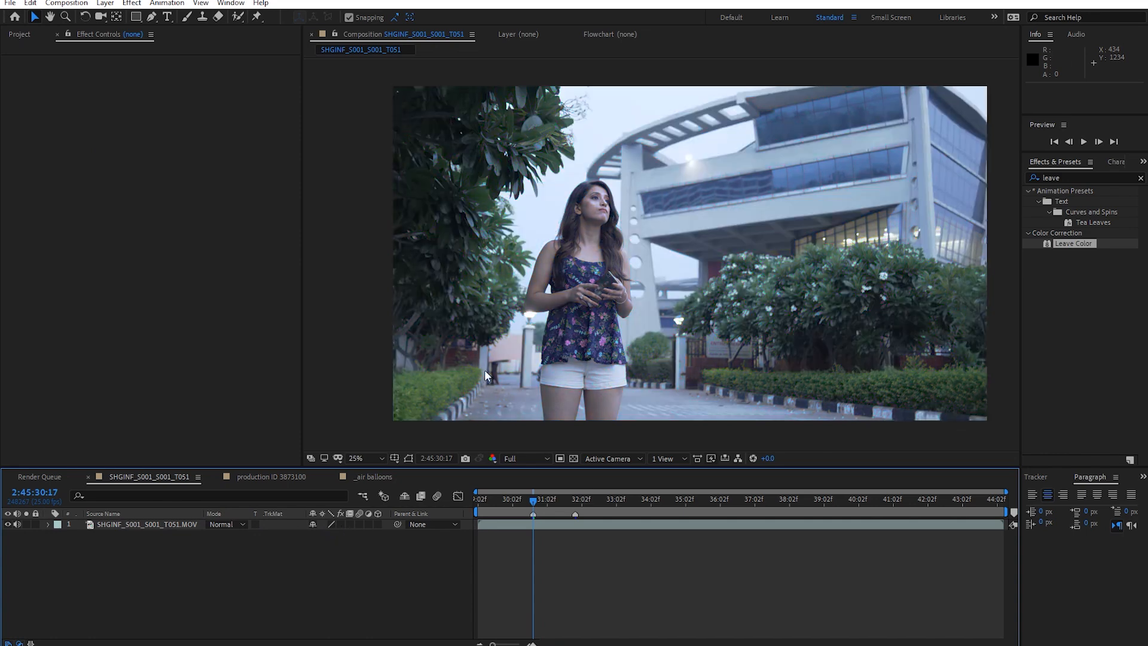
left_click_drag(534, 501, 924, 505)
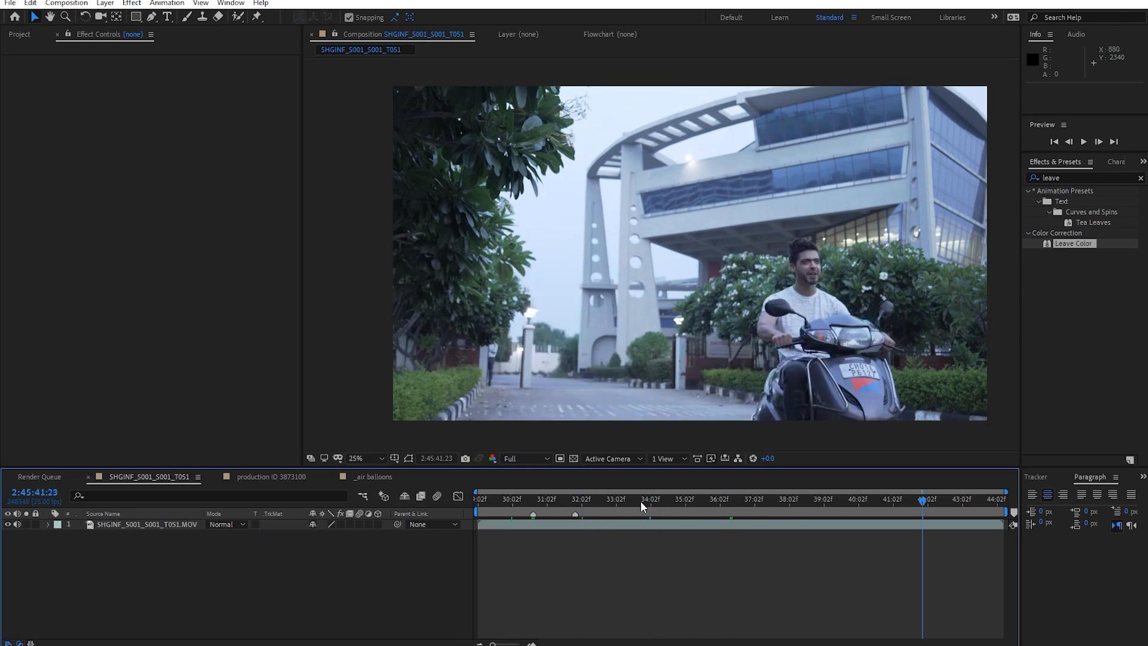
left_click_drag(642, 507, 532, 508)
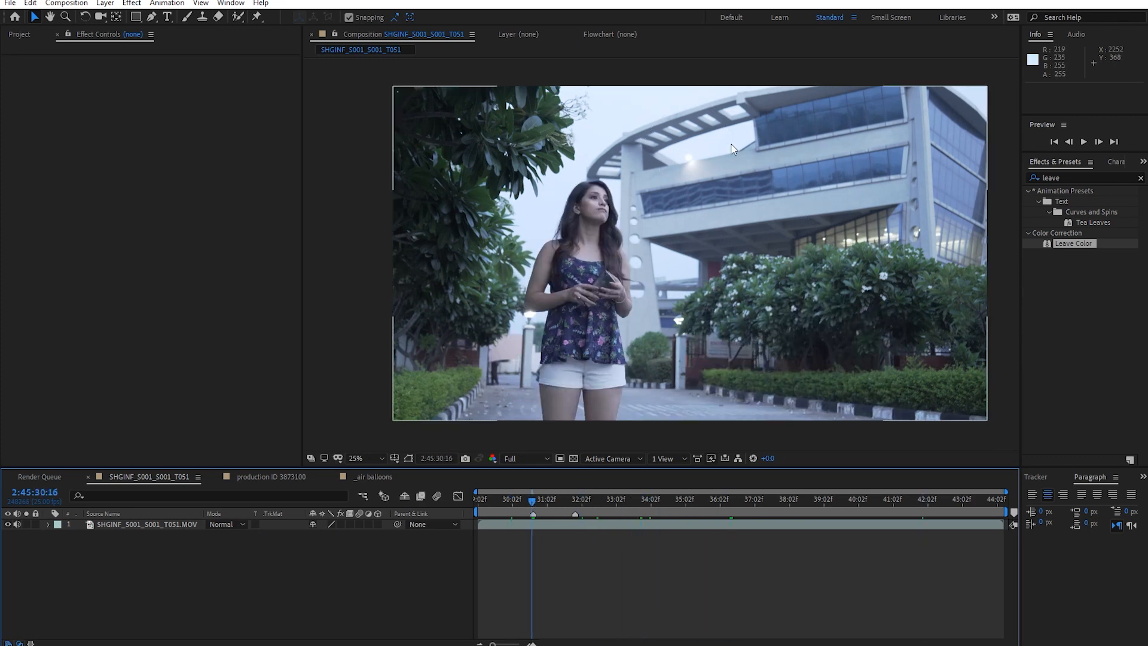
Examine the footage noise on the building's dark underside up close and play the preview
scroll(720, 193, "up", 4)
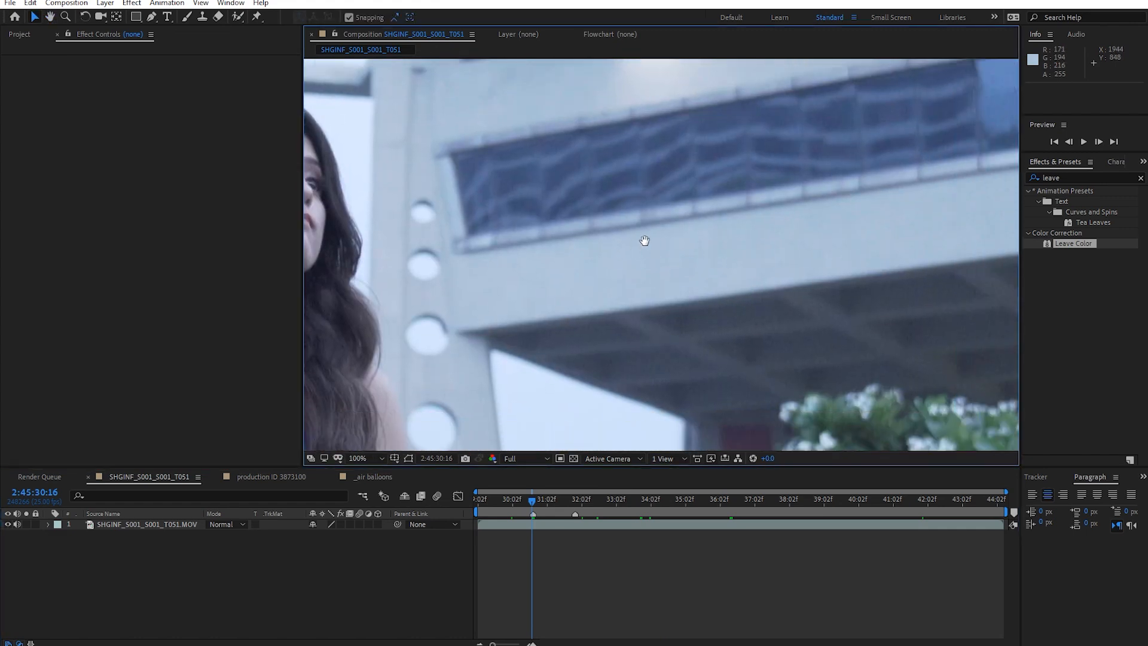
left_click_drag(645, 241, 622, 229)
left_click_drag(697, 339, 650, 246)
scroll(674, 303, "up", 1)
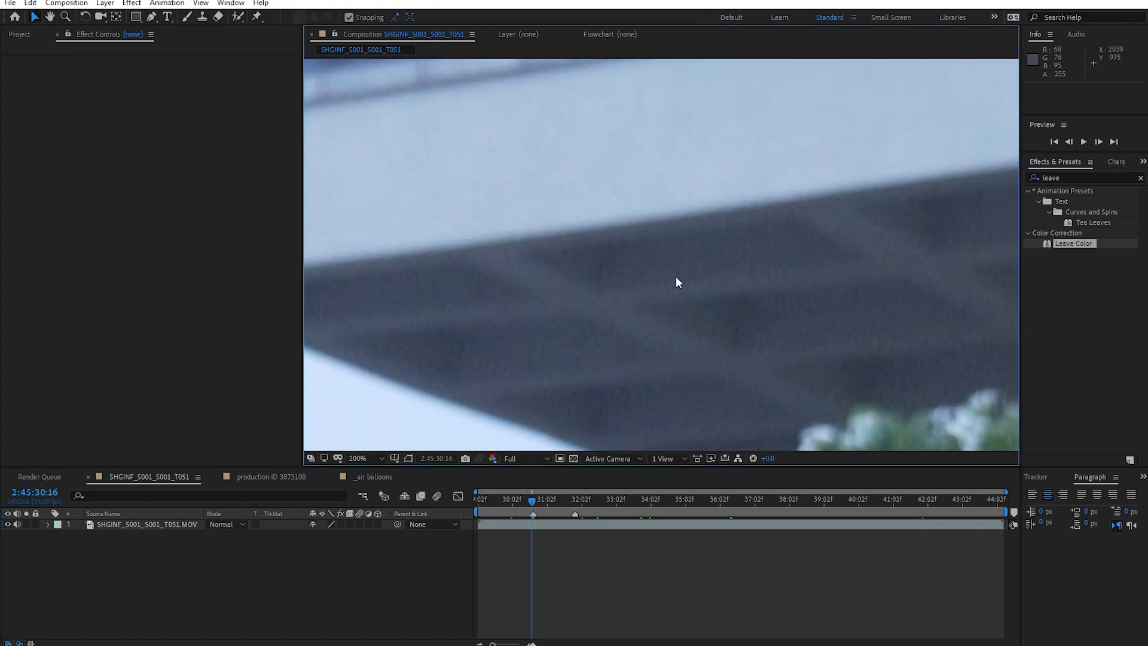
key("space")
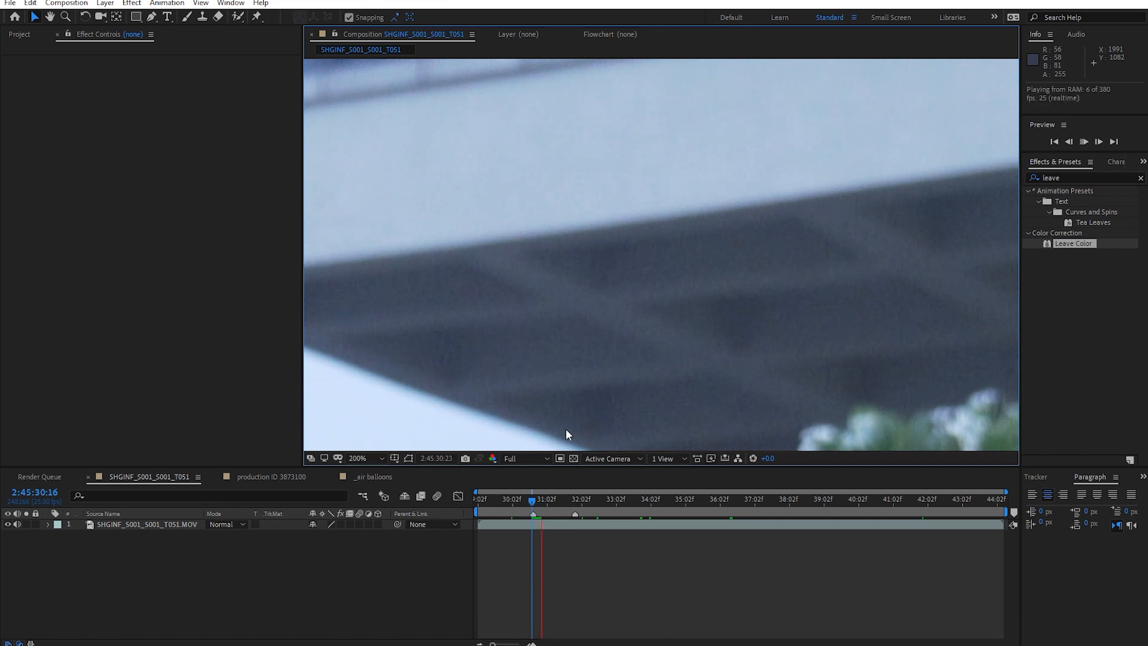
Review the ungraded footage at a wider view, and turn the SHGINF_S001_S001_T051.MOV layer's effects back on
left_click(534, 501)
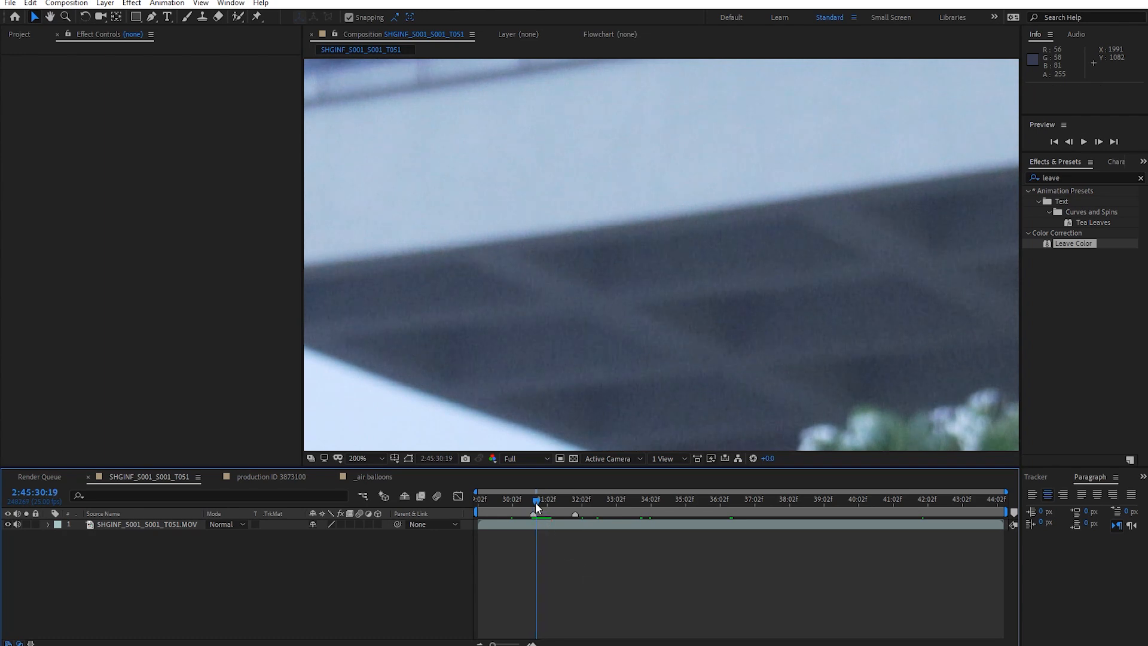
scroll(623, 350, "down", 4)
key("space")
left_click_drag(632, 329, 637, 312)
scroll(637, 312, "down", 2)
scroll(637, 312, "up", 2)
left_click(534, 525)
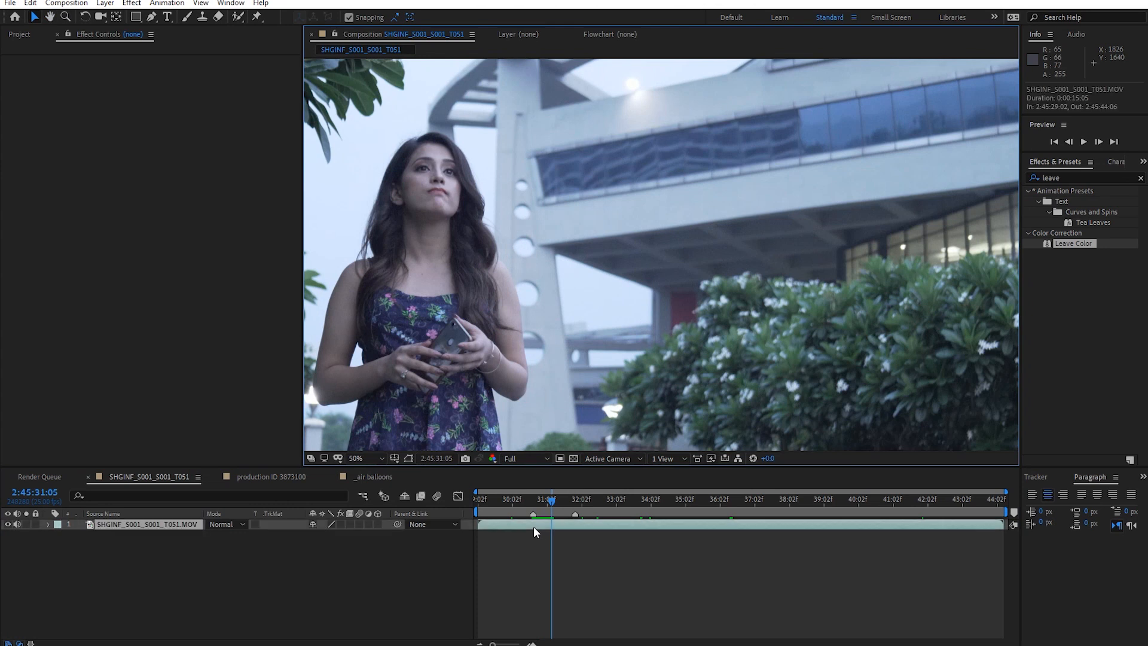
left_click(340, 524)
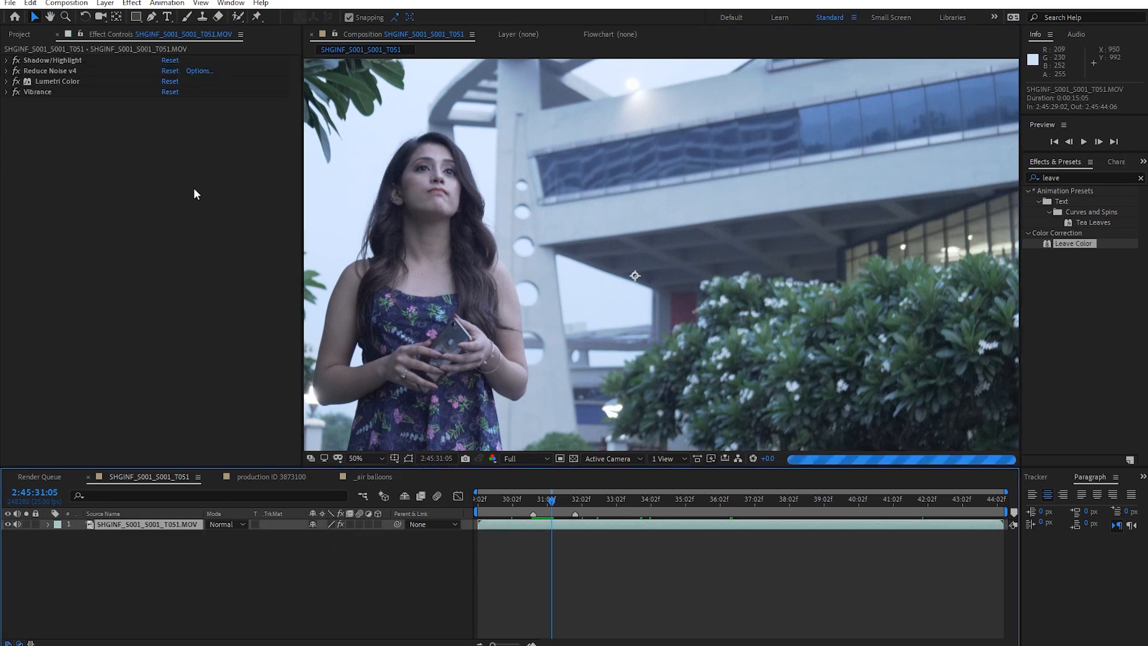
Turn off the Reduce Noise v4 effect and play the graded footage with the building's dark underside up close
left_click(16, 74)
left_click(588, 588)
scroll(645, 369, "down", 2)
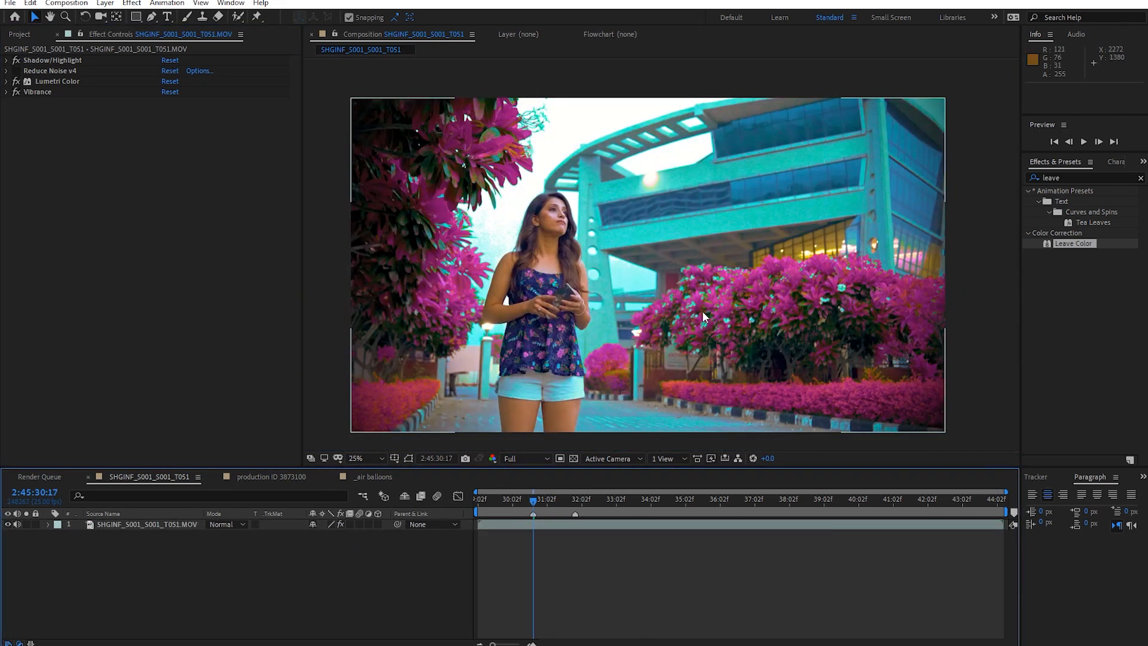
scroll(704, 317, "up", 4)
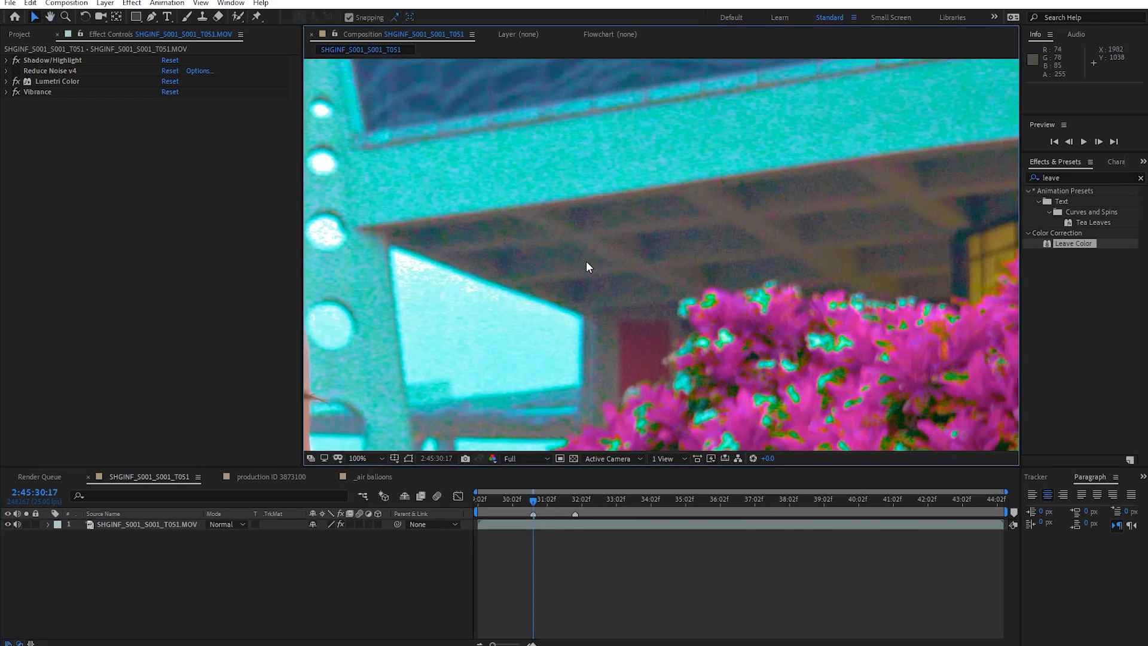
key("h")
key("v")
key("space")
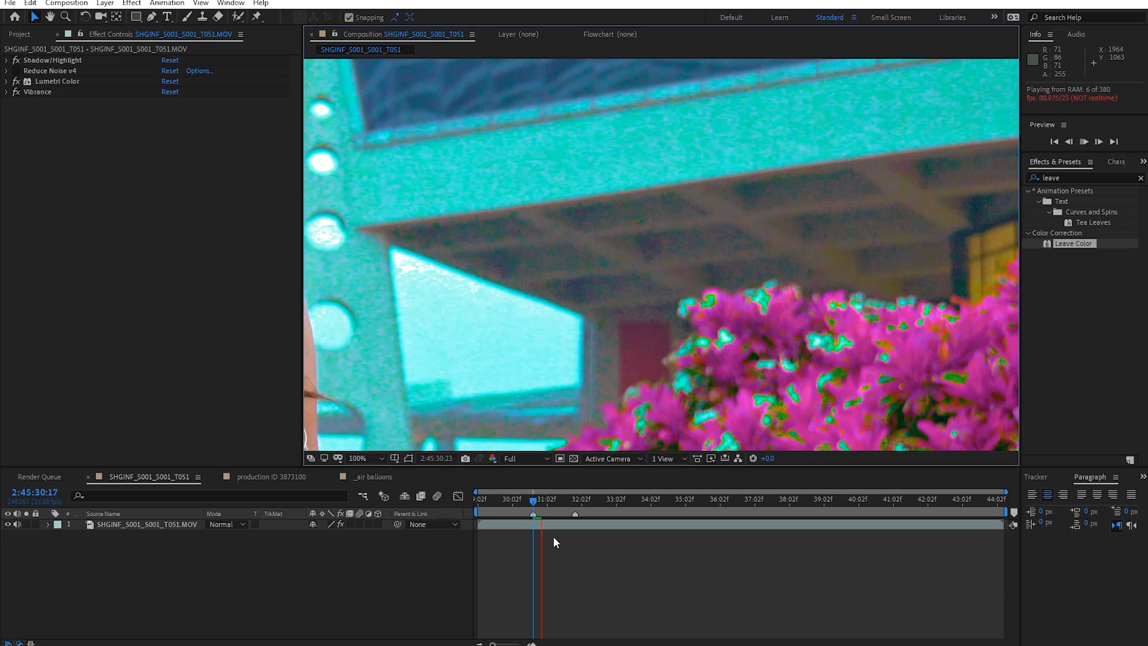
Scrub the footage without noise reduction, park at 2:45:30:20 and turn Reduce Noise v4 back on
left_click(535, 497)
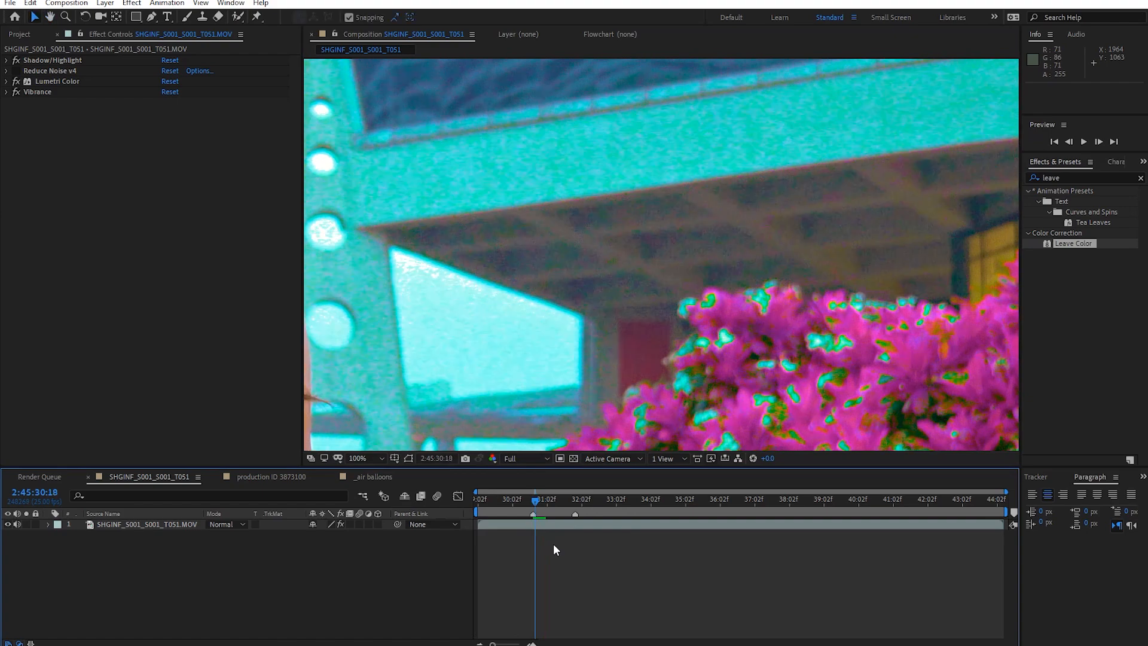
left_click(543, 501)
left_click_drag(545, 504, 538, 496)
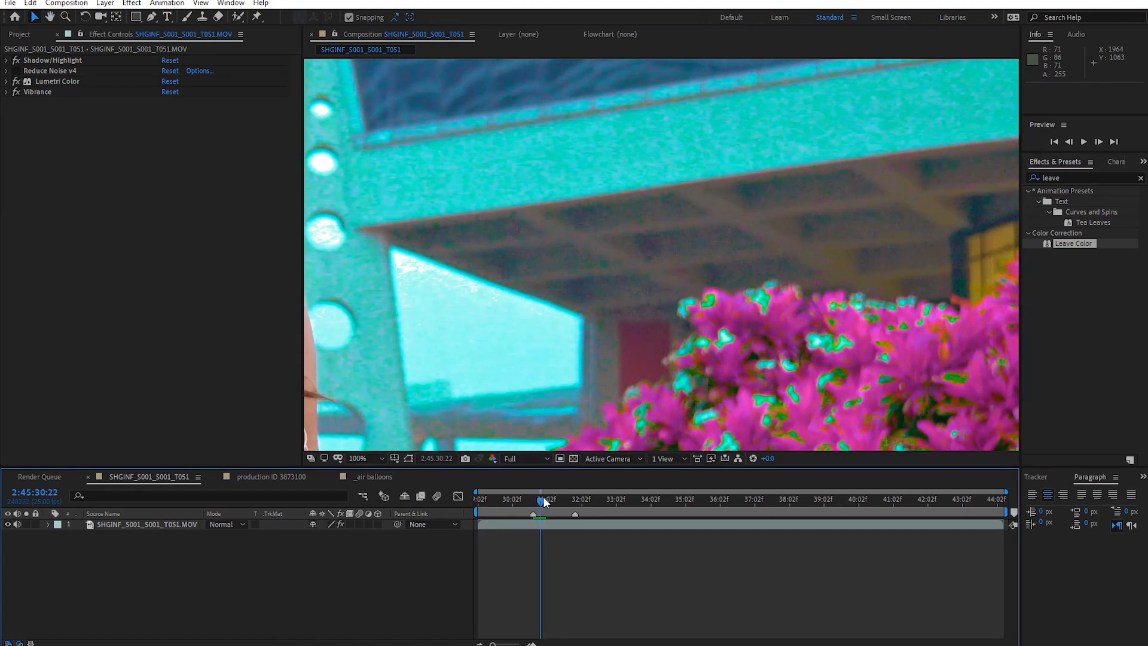
scroll(575, 380, "down", 2)
scroll(576, 383, "down", 2)
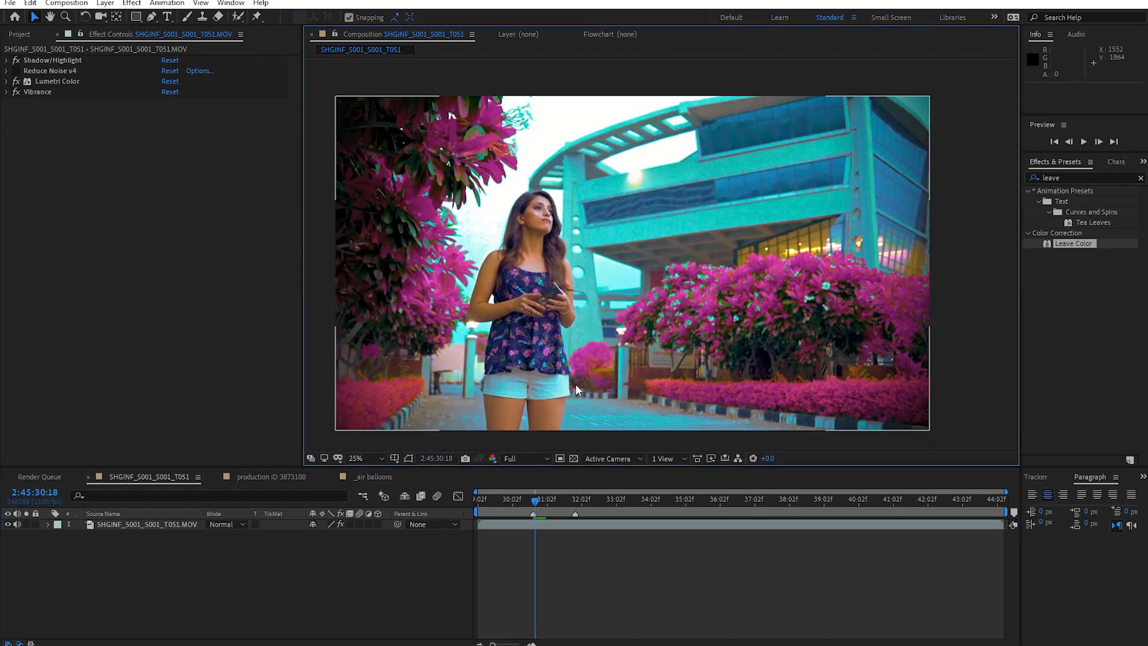
left_click_drag(541, 504, 539, 505)
left_click(20, 69)
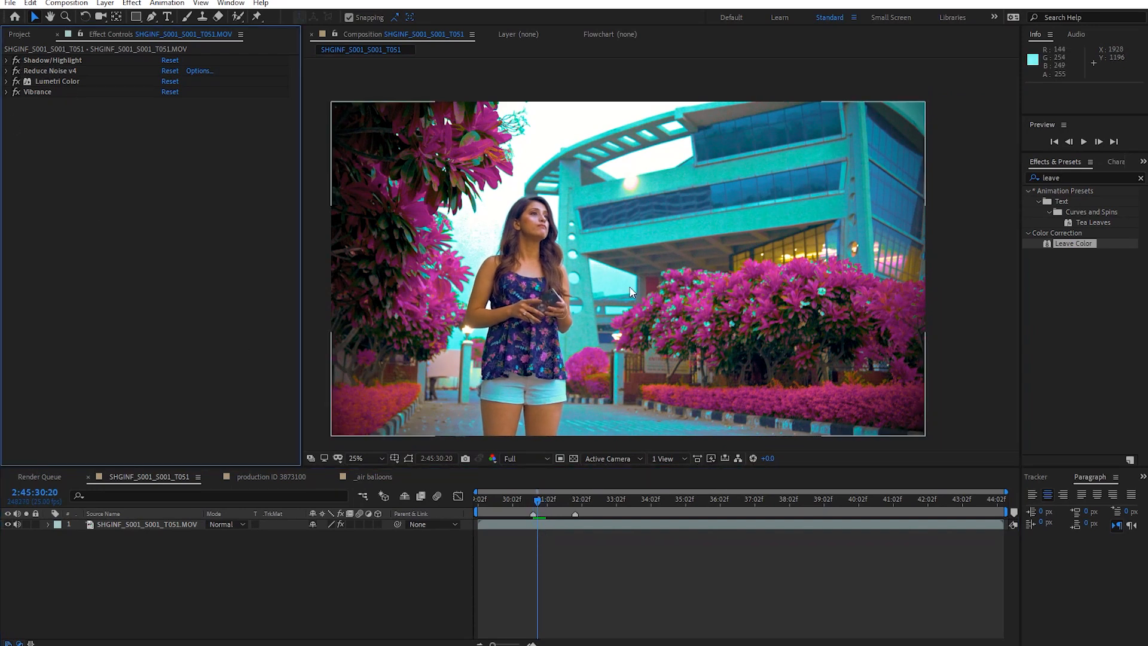
Compare the building facade up close with Reduce Noise v4 off and on
scroll(629, 291, "up", 2)
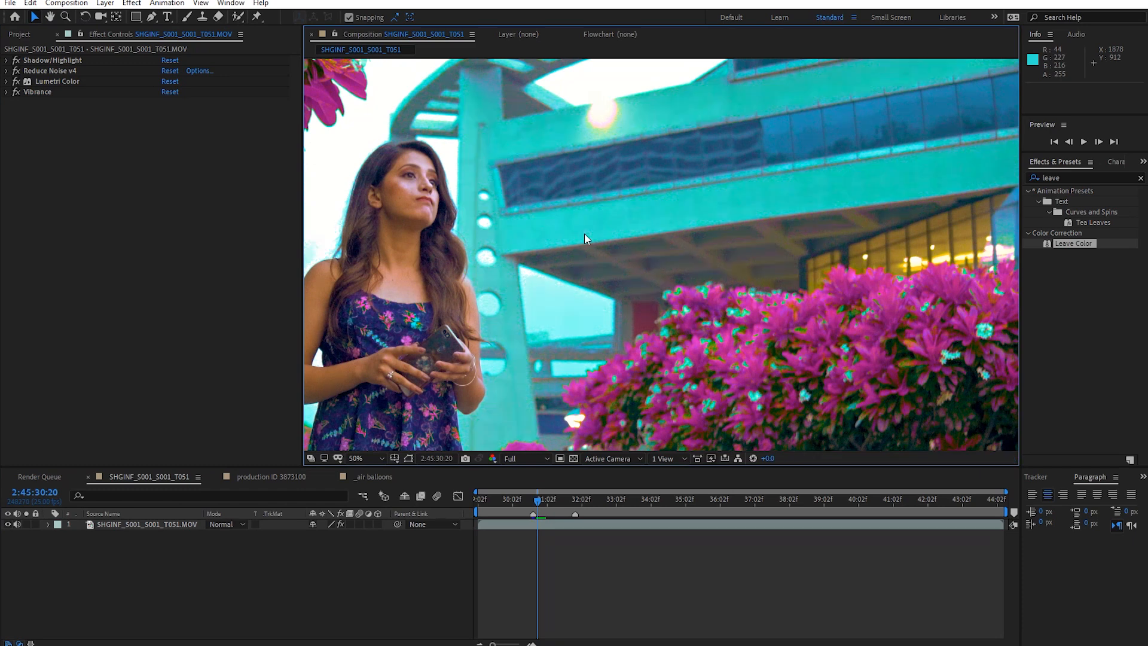
scroll(615, 231, "up", 2)
left_click_drag(651, 356, 688, 353)
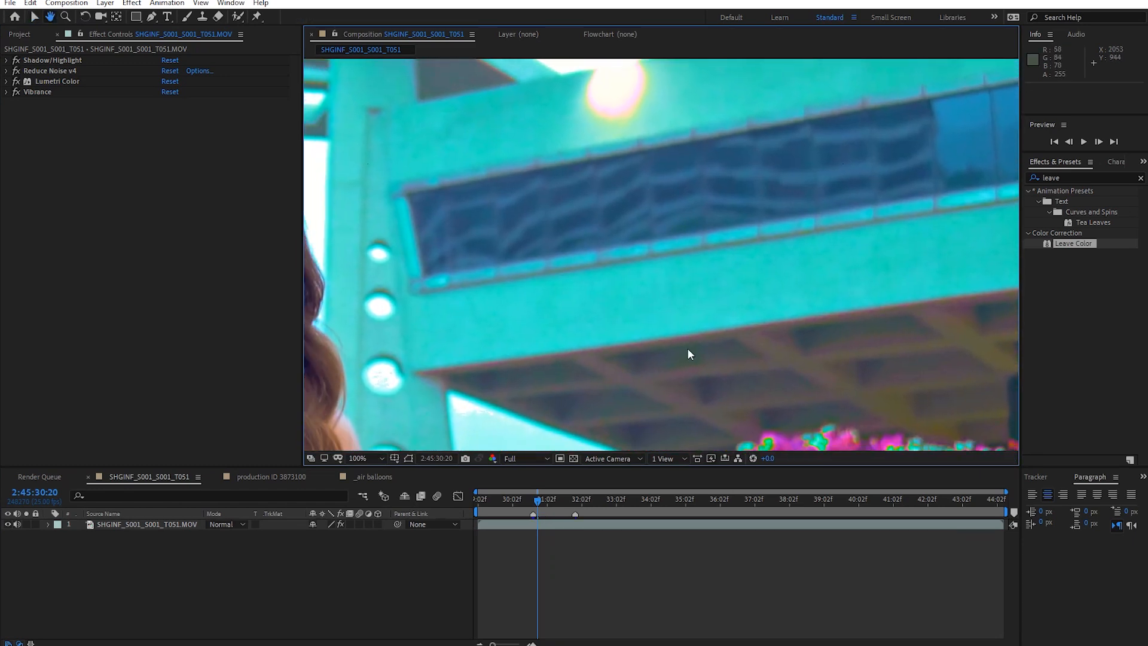
left_click(17, 68)
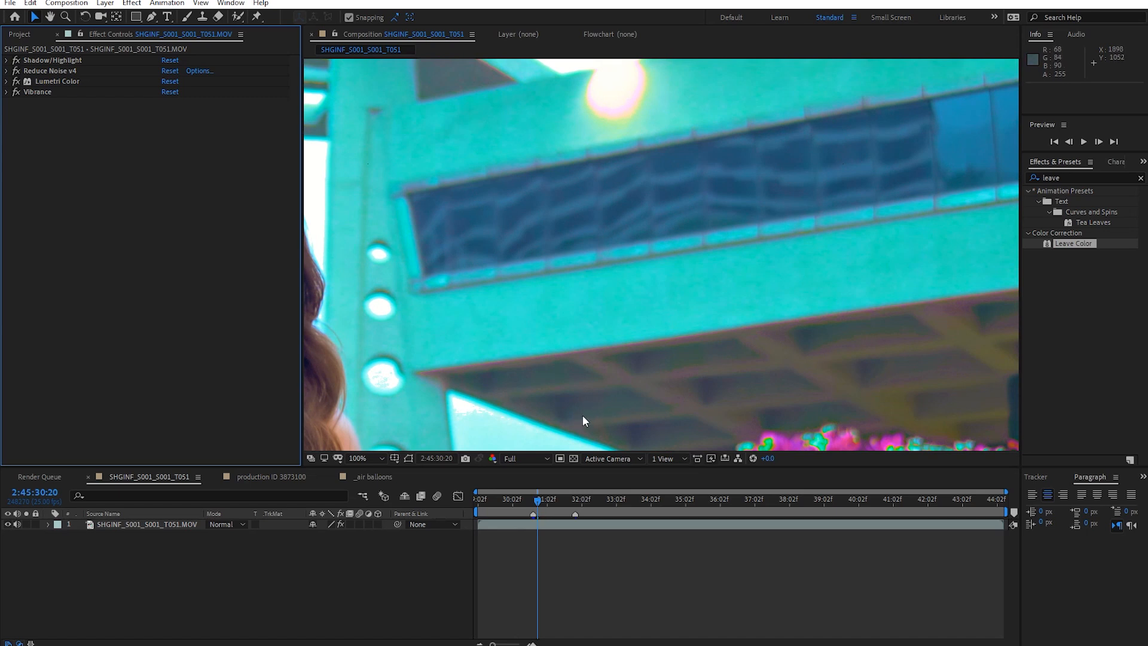
left_click(16, 71)
left_click(16, 71)
left_click(16, 71)
left_click(15, 71)
Compare the whole frame with Reduce Noise v4 off and on
scroll(756, 223, "down", 4)
scroll(758, 272, "down", 1)
scroll(759, 261, "up", 1)
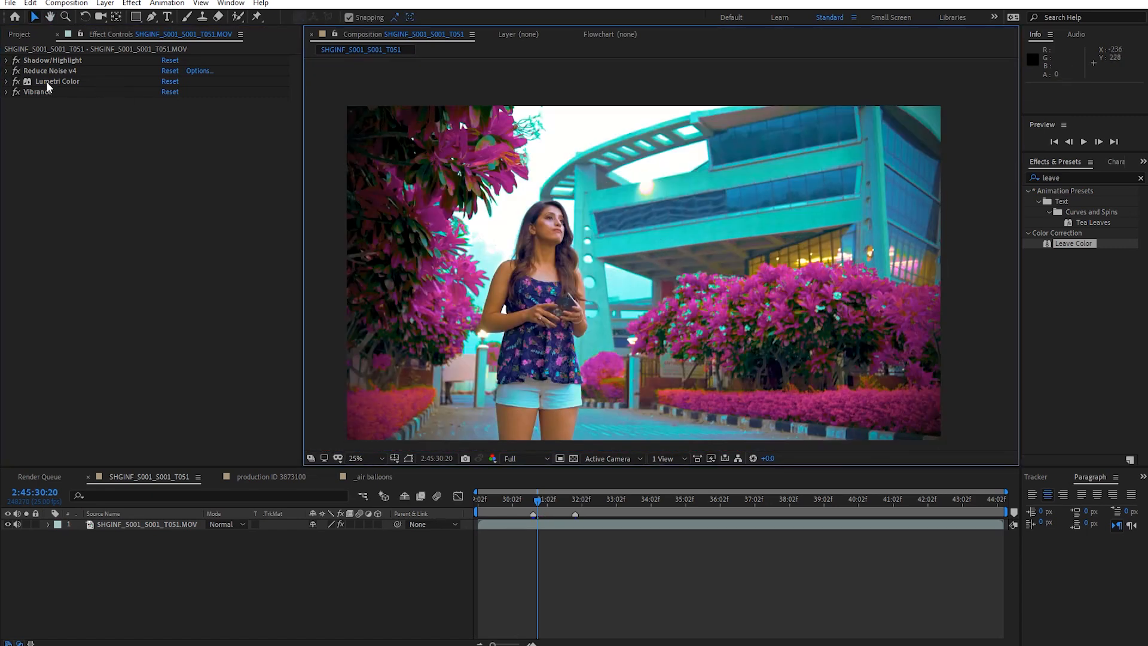
left_click(16, 71)
left_click(15, 71)
left_click(15, 71)
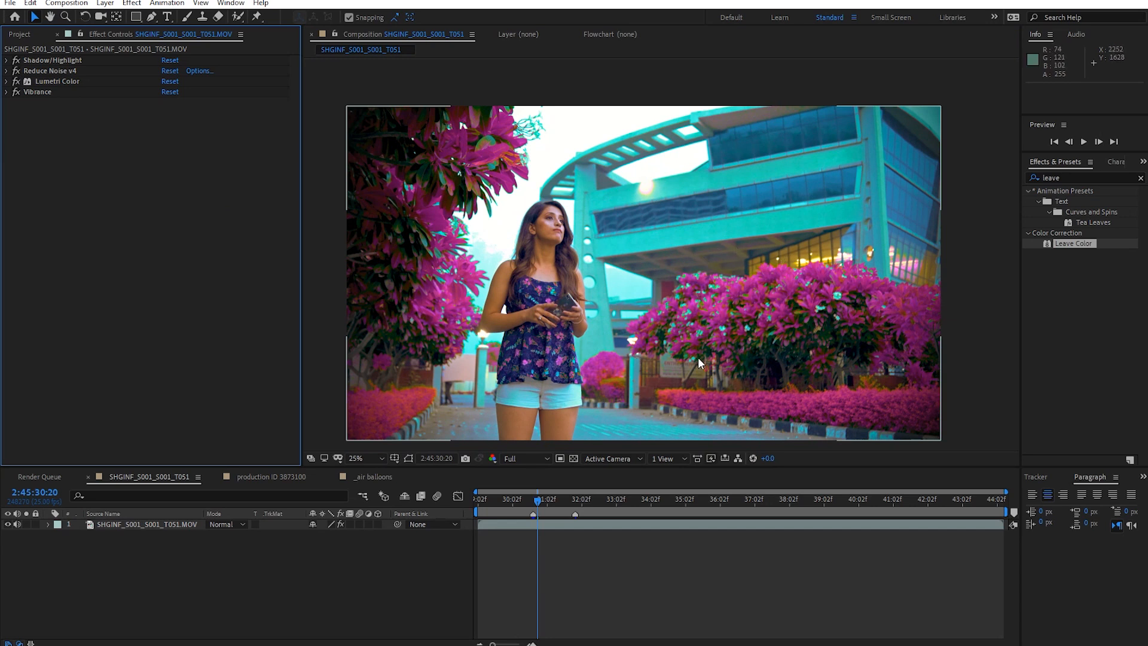
left_click_drag(698, 357, 721, 345)
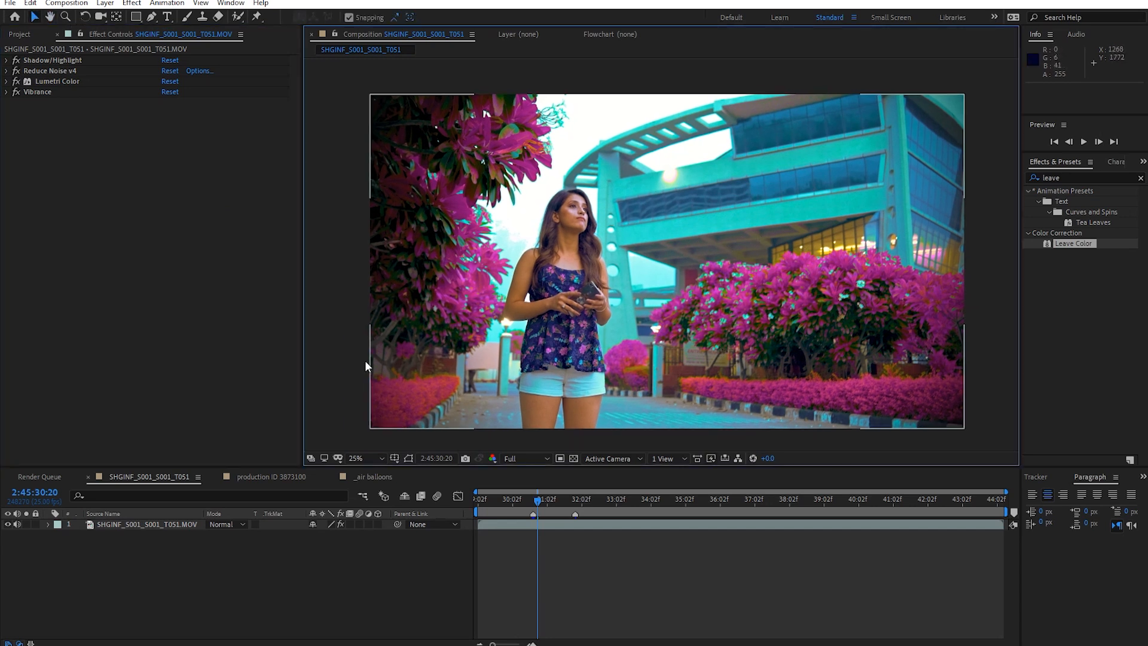
Delete all effects from the footage layer, from Shadow/Highlight through Vibrance, and inspect the ungraded frame
left_click(43, 91)
left_click(43, 60, "shift")
key("Delete")
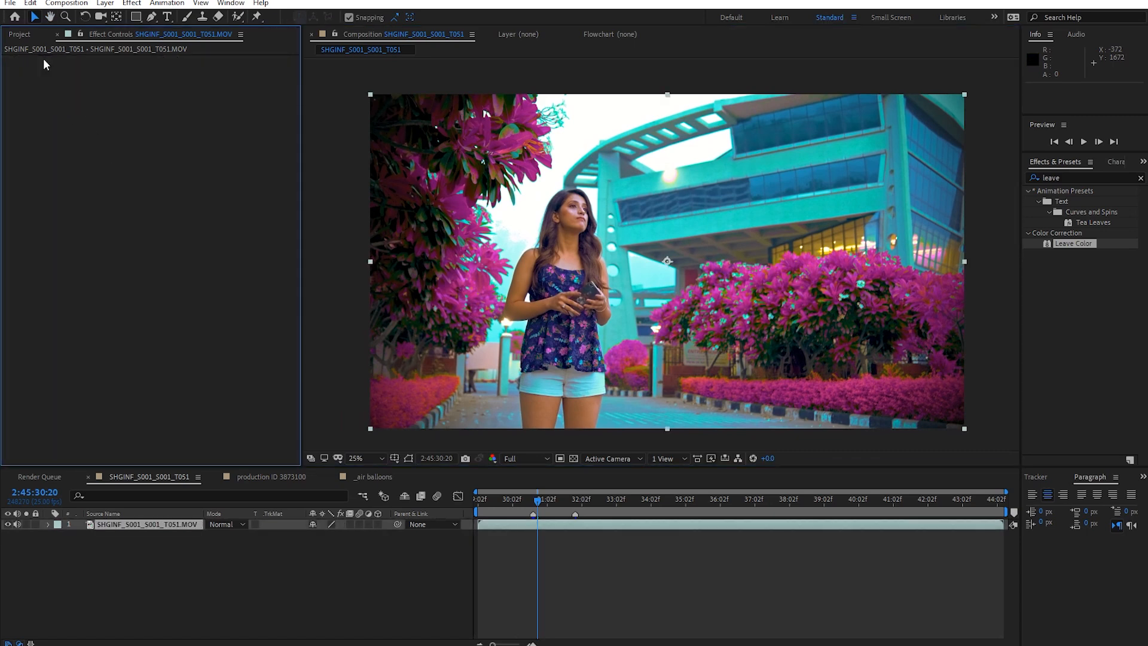
key("period")
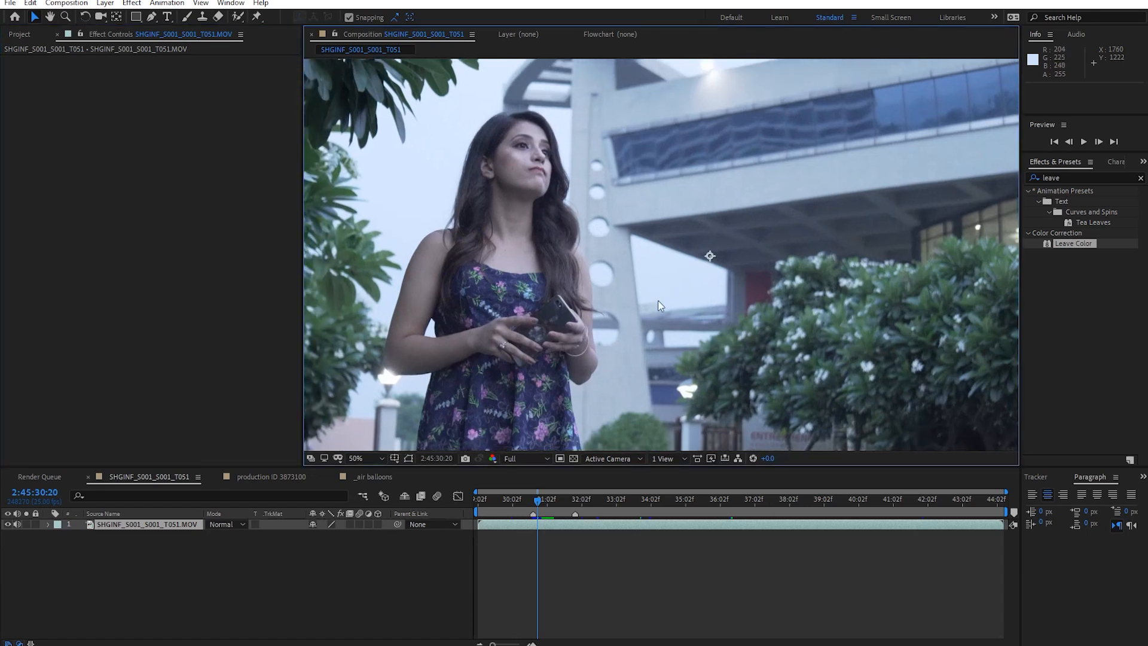
key("comma")
Apply the Levels effect to the footage layer, with Input Black at 5 and Input White at 173
left_click(132, 3)
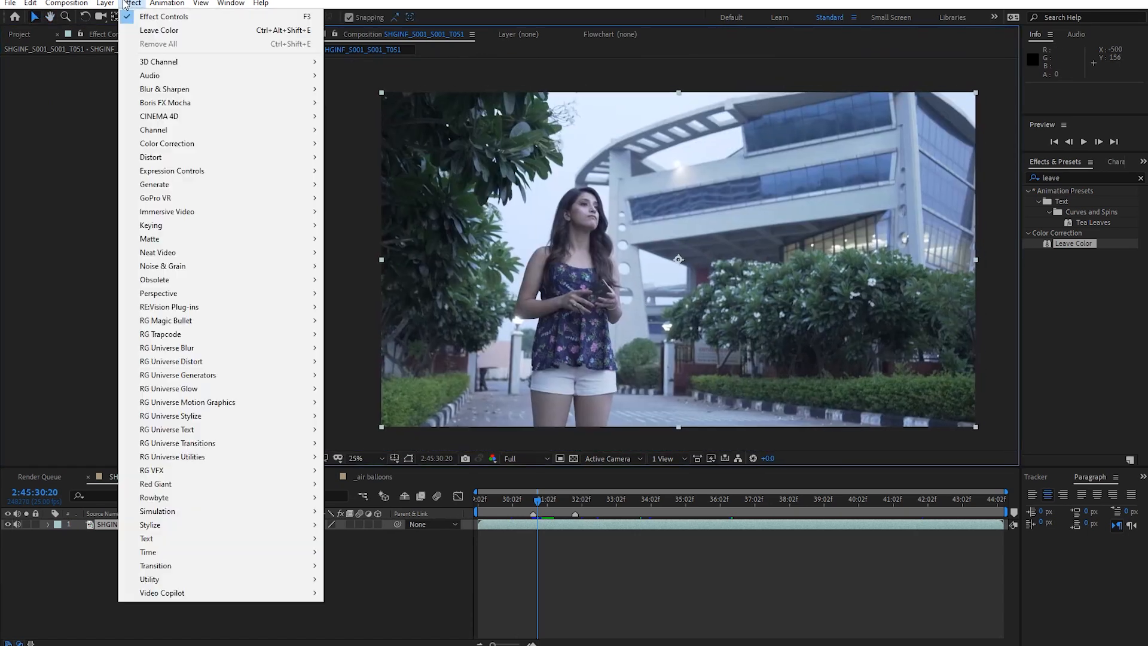
mouse_move(225, 146)
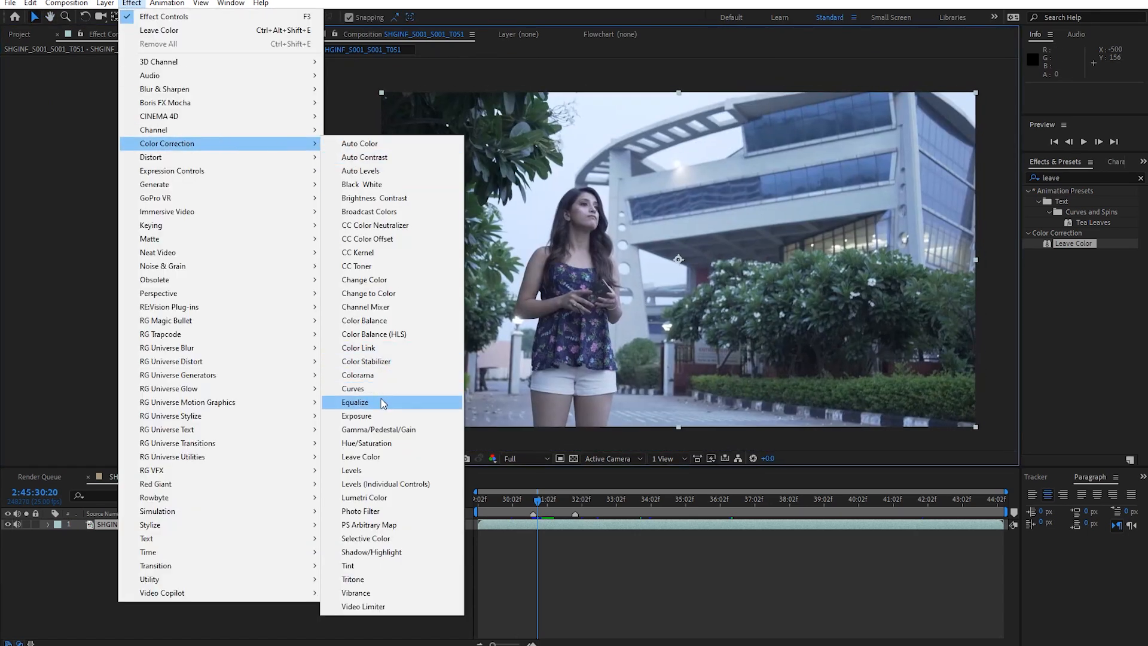
left_click(380, 471)
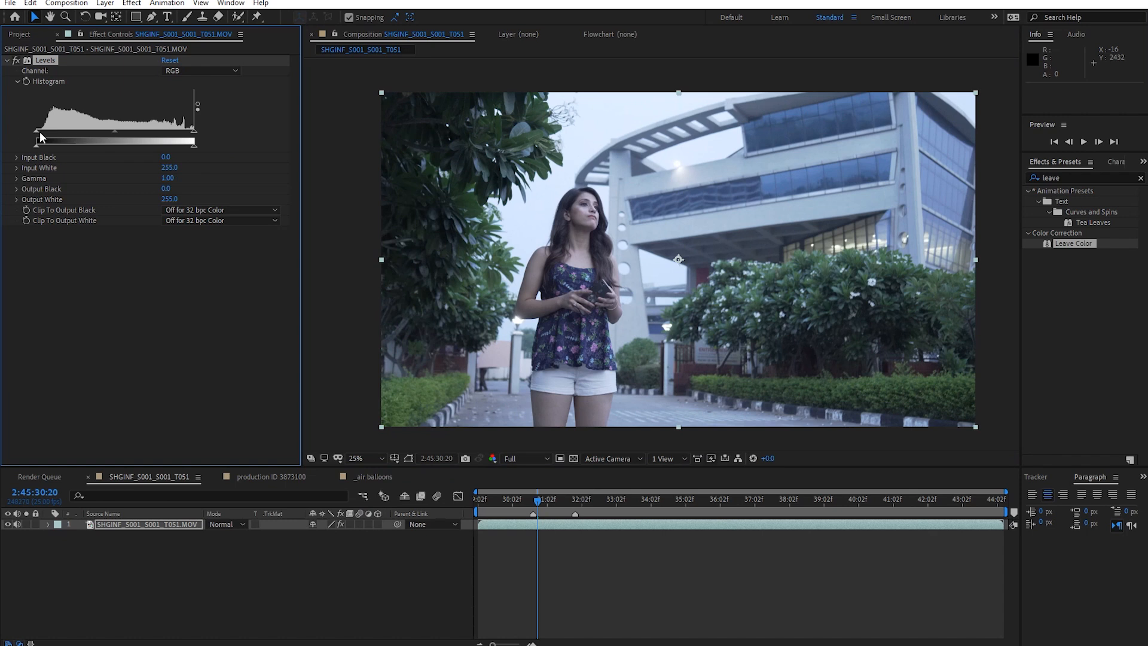
left_click_drag(34, 132, 35, 137)
left_click_drag(194, 132, 143, 136)
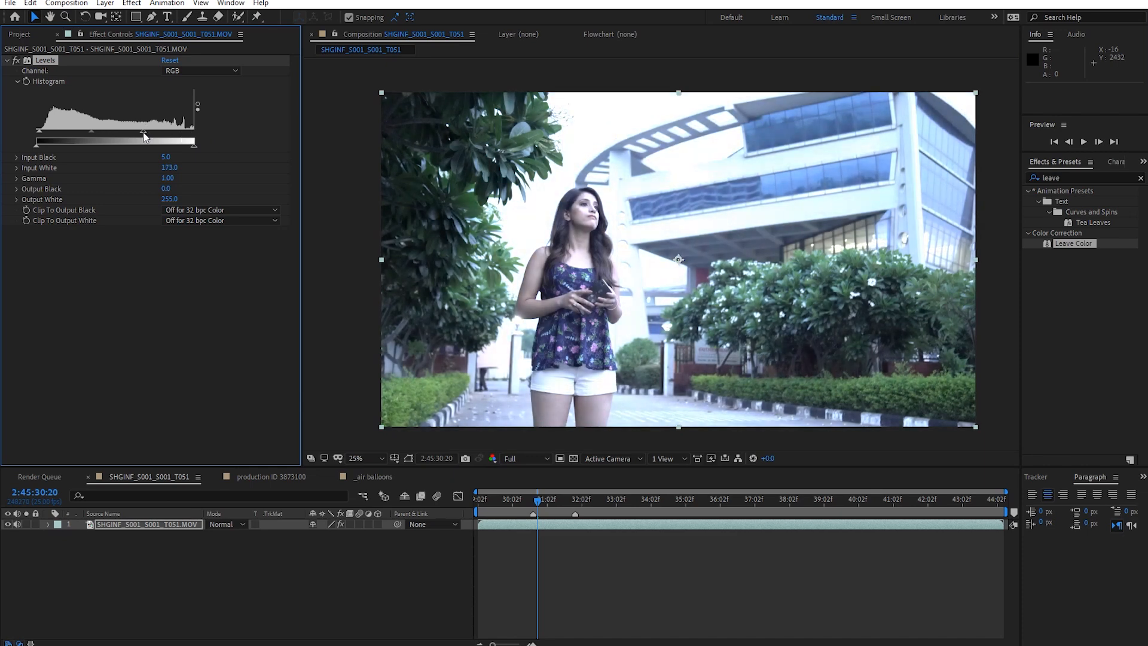
Check the sky highlights up close, return the Levels Input White to 255 and delete the Levels effect
scroll(677, 156, "up", 2)
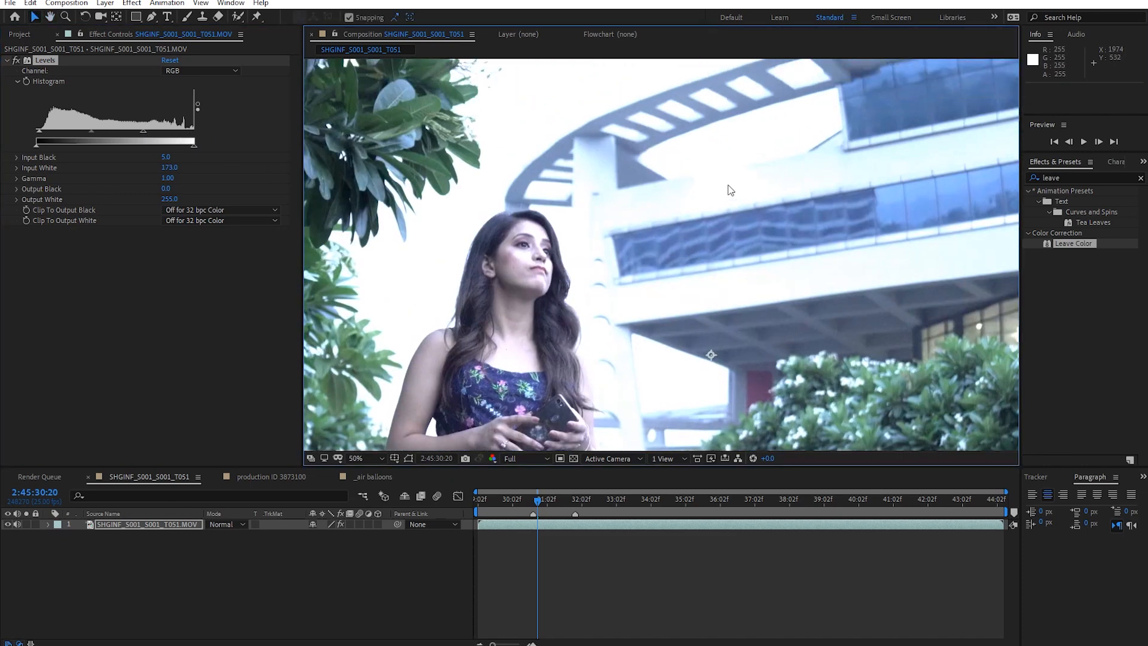
left_click_drag(144, 134, 194, 133)
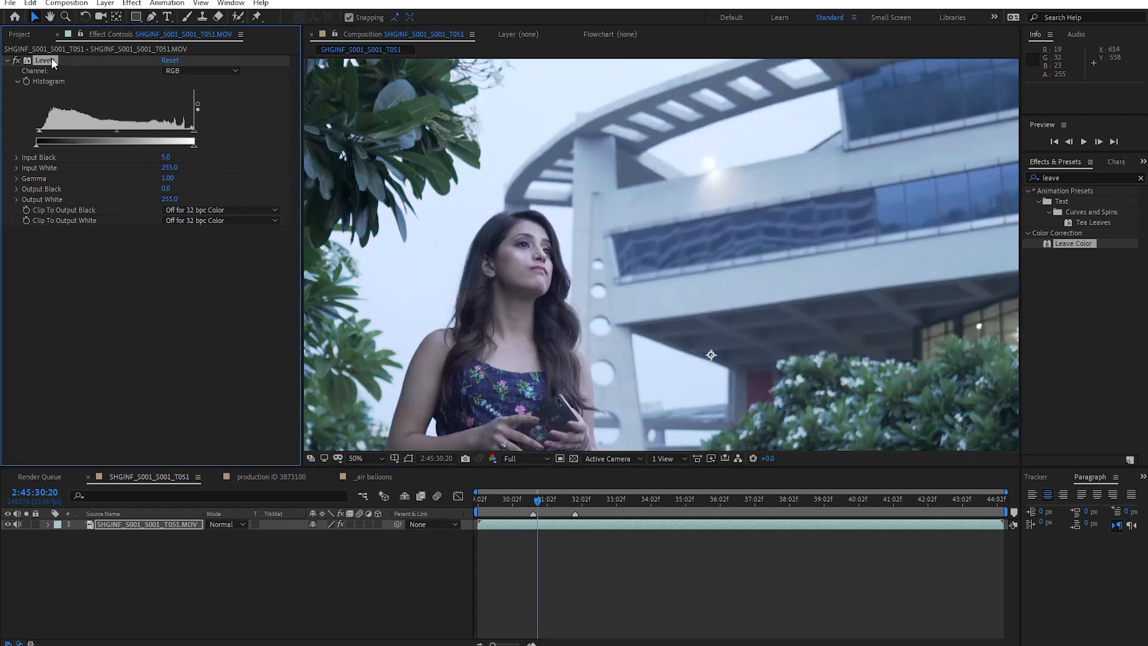
key("Delete")
scroll(530, 284, "down", 1)
key("space")
left_click_drag(546, 314, 532, 269)
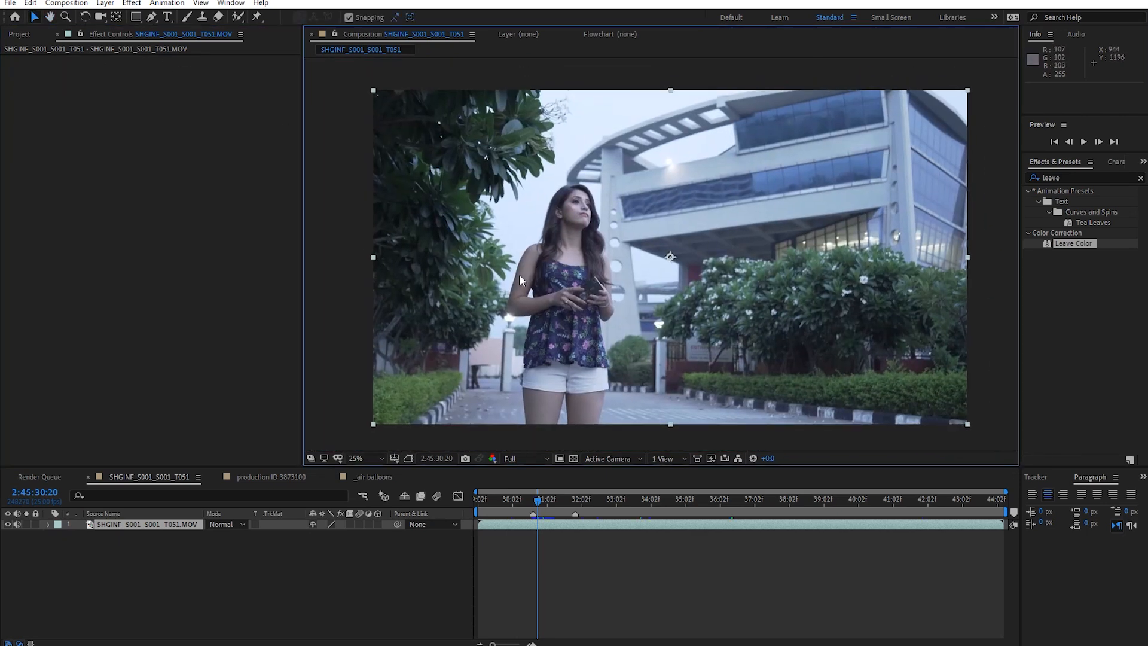
Apply the Lumetri Color effect to the footage layer and expand its Basic Correction settings
left_click(133, 5)
mouse_move(269, 144)
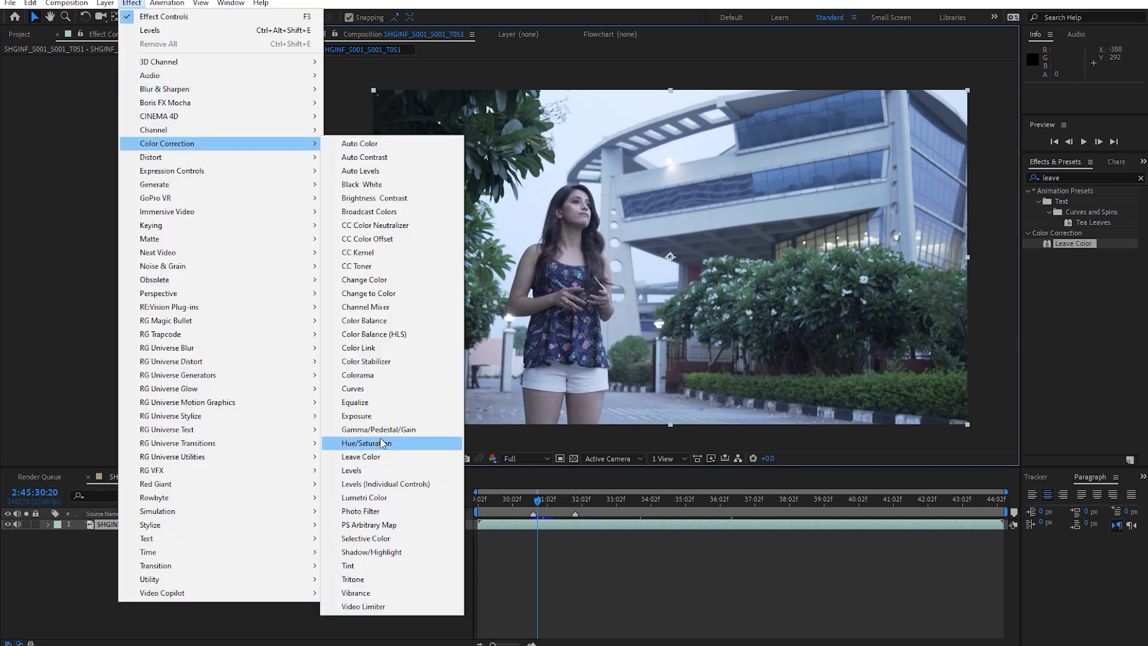
left_click(387, 500)
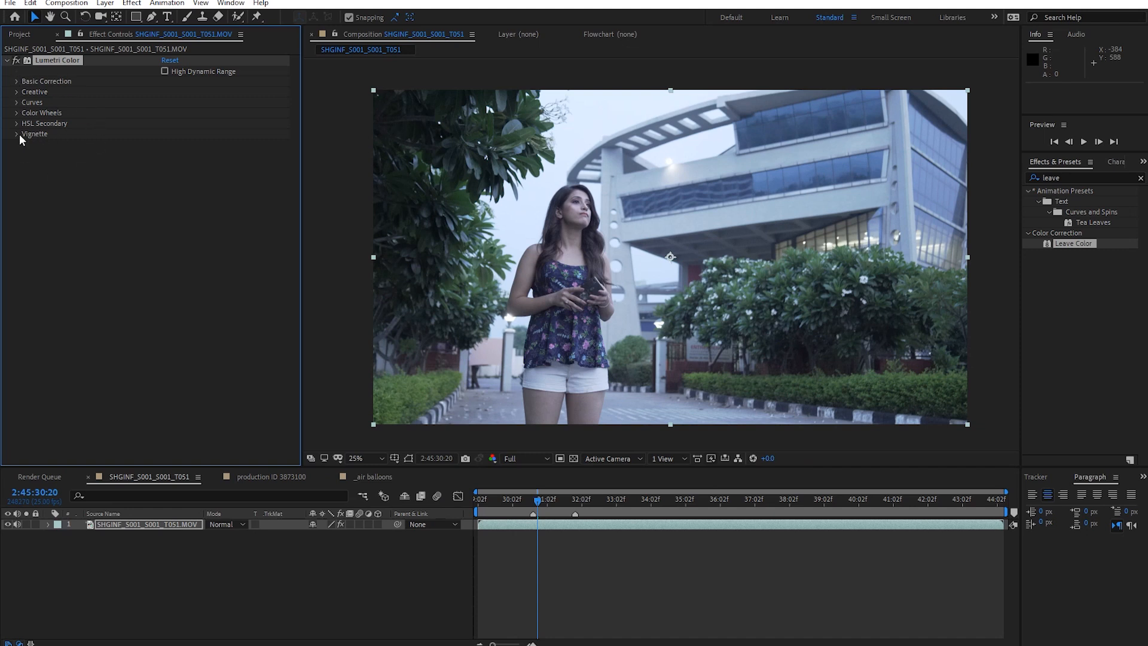
left_click(16, 82)
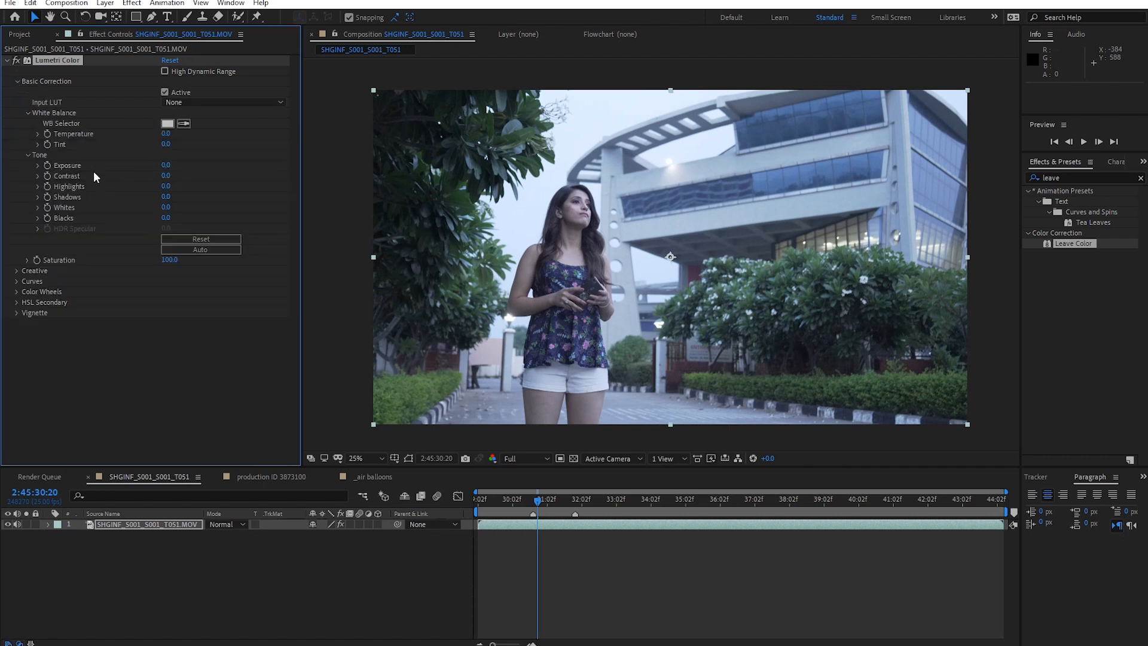
Try extreme white balance shifts, including Temperature -136 and Tint -192, undoing each one
left_click_drag(166, 133, 271, 136)
key("ctrl+z")
left_click_drag(166, 136, 88, 137)
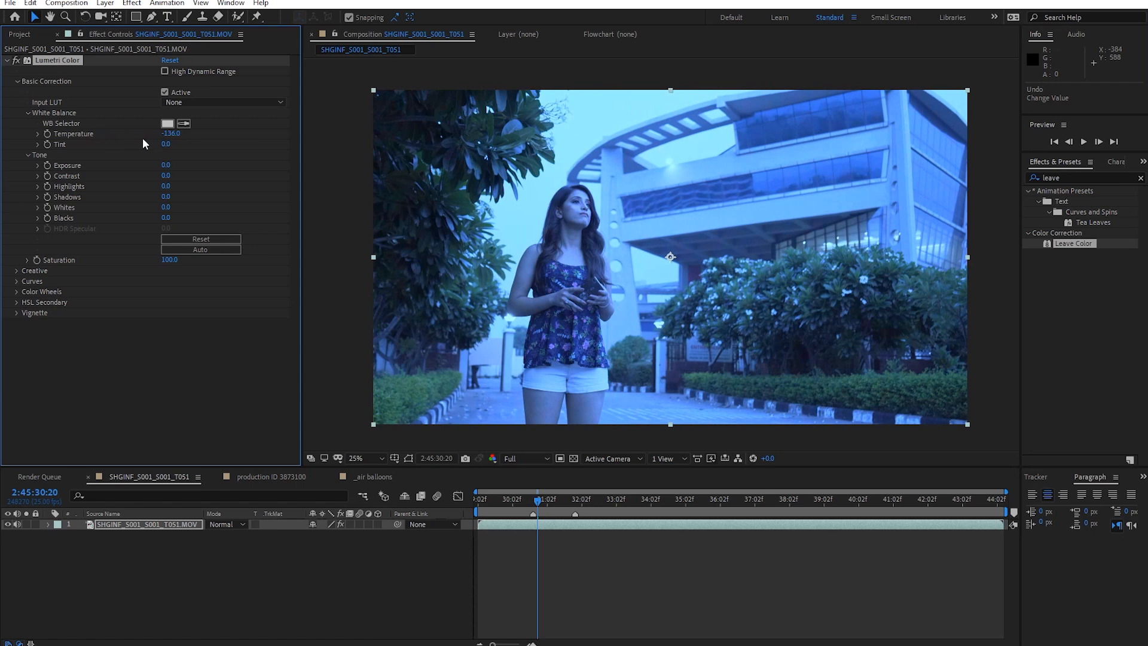
key("ctrl+z")
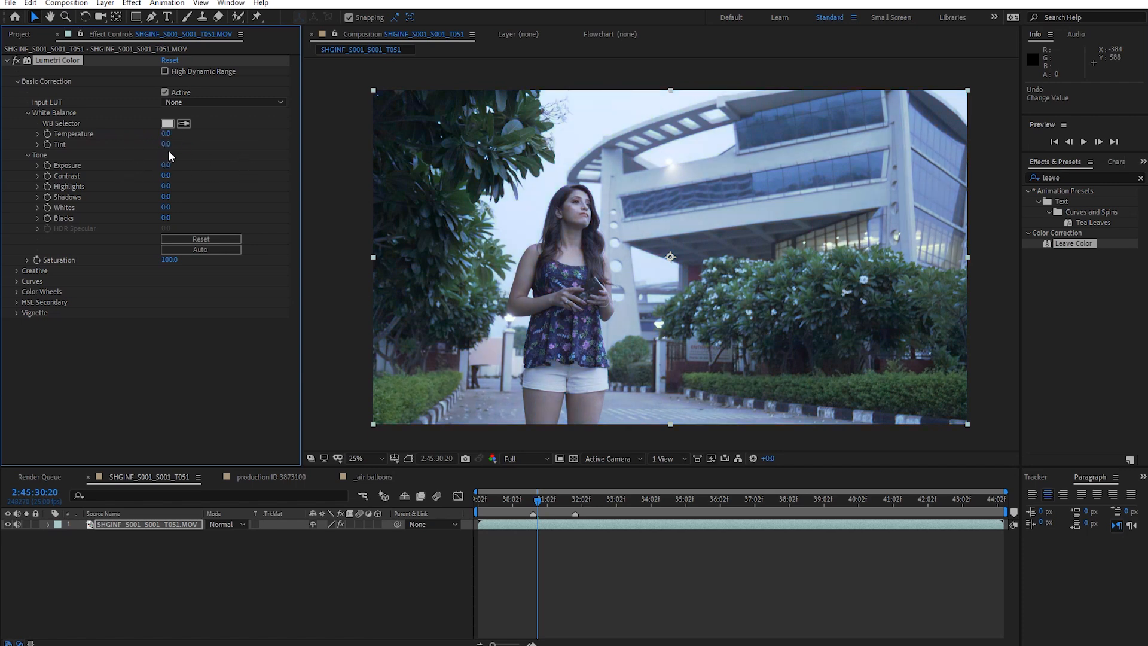
left_click_drag(167, 144, 62, 158)
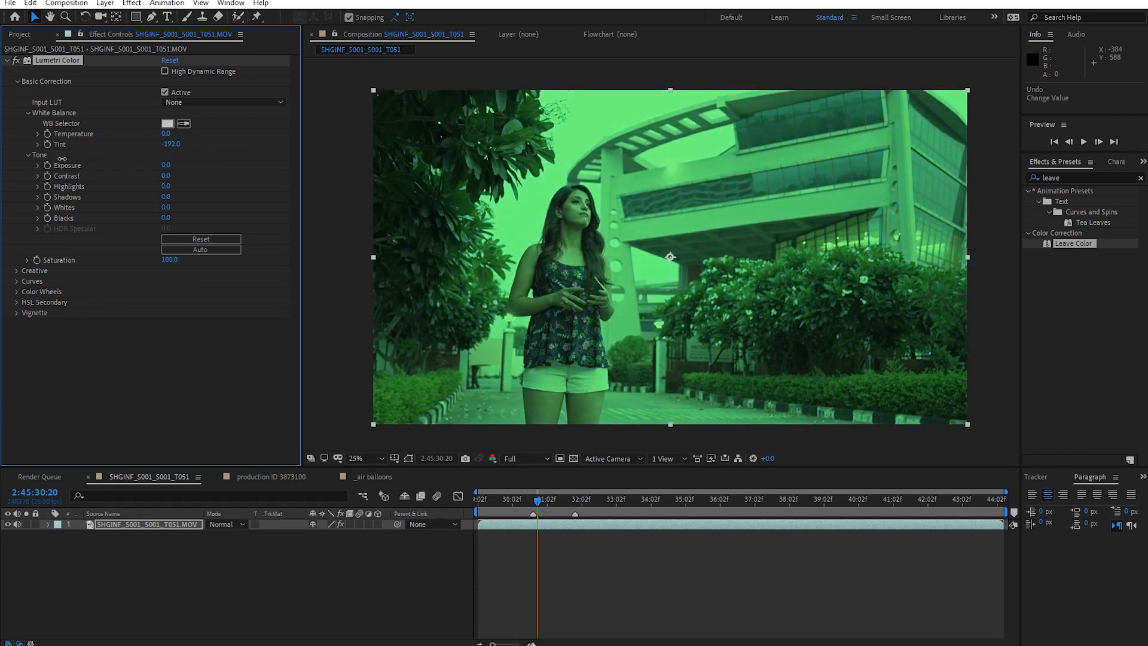
key("ctrl+z")
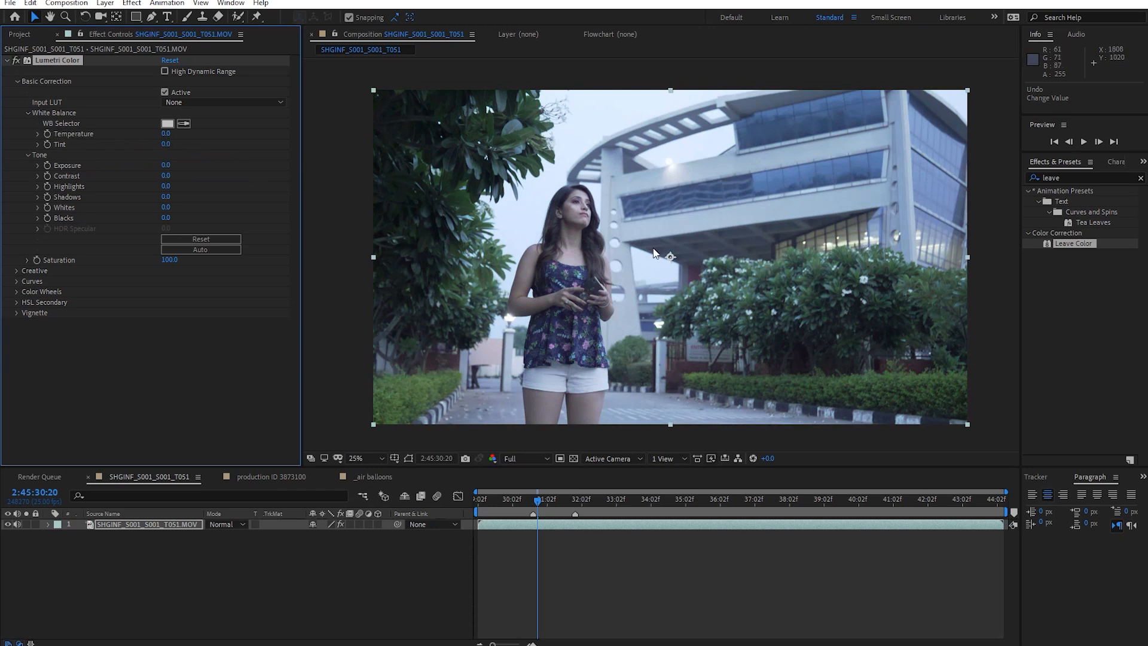
Sample the pavement beside the woman's legs with the Lumetri white balance selector to neutralise the blue cast
left_click_drag(686, 261, 677, 254)
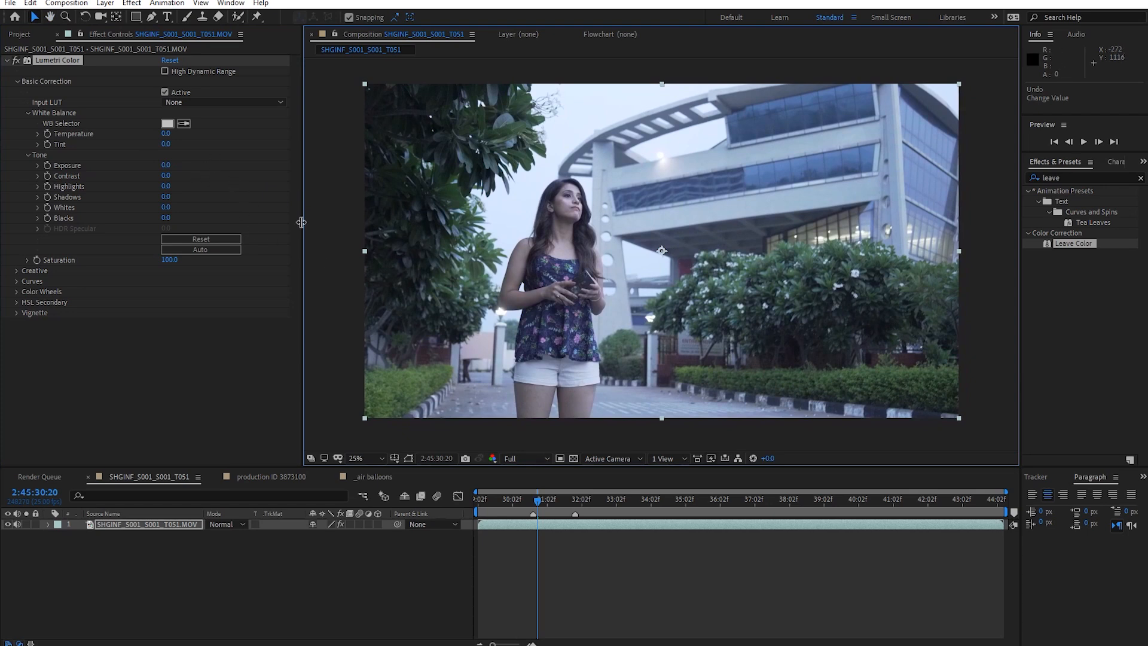
scroll(666, 364, "up", 2)
left_click_drag(666, 364, 686, 273)
left_click_drag(617, 392, 621, 335)
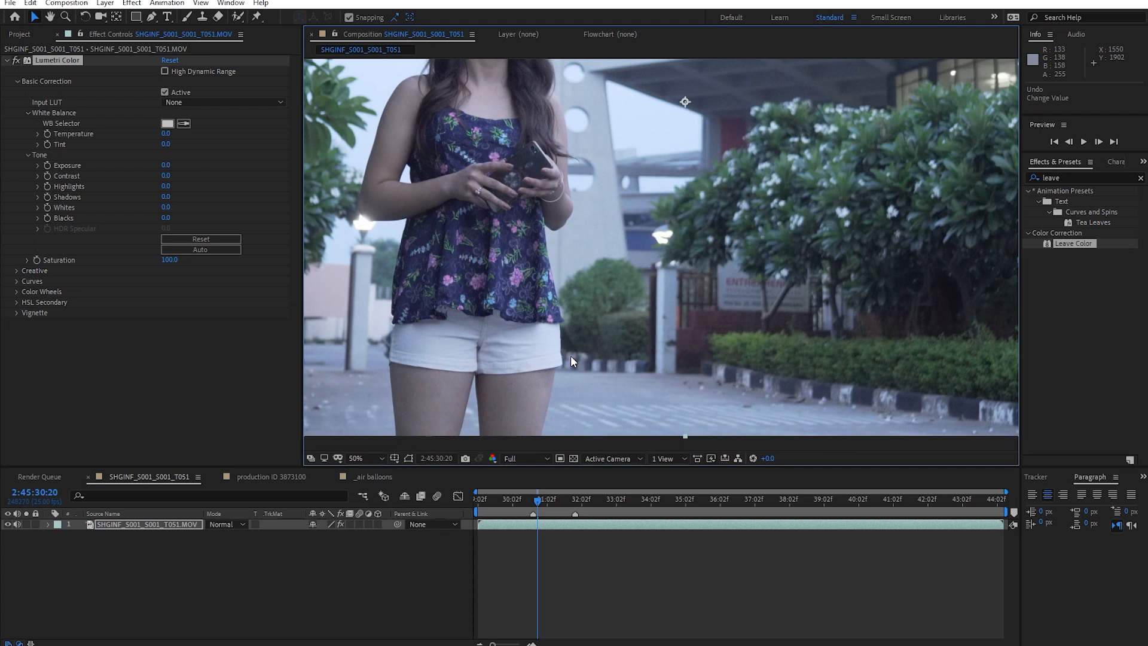
left_click(183, 124)
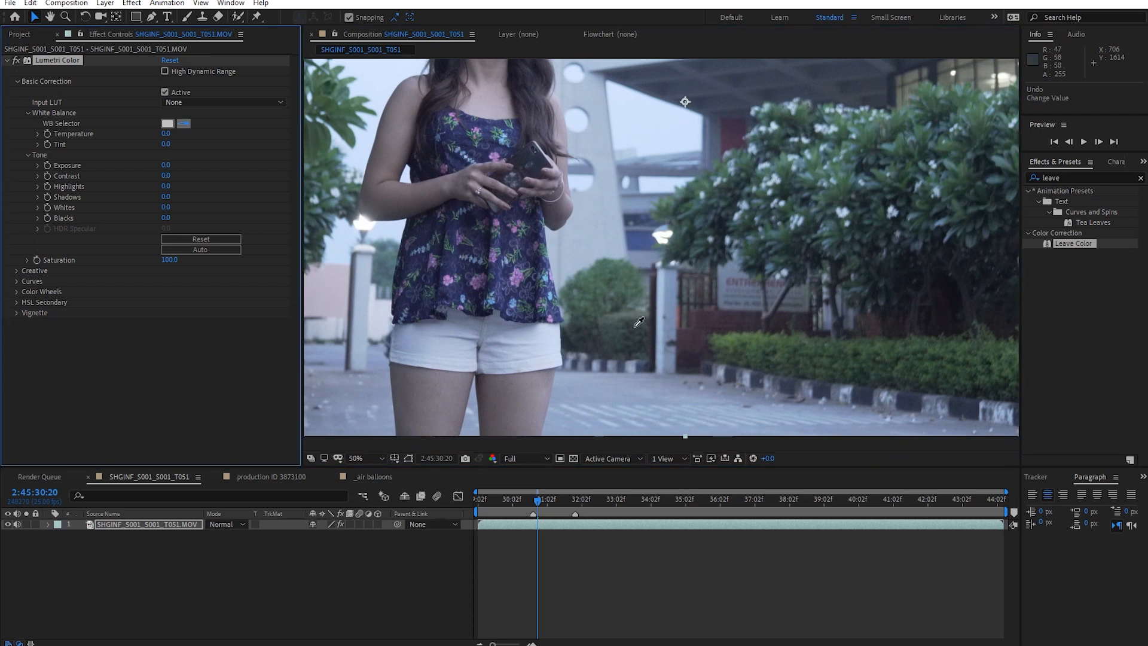
left_click(604, 392)
scroll(683, 350, "down", 1)
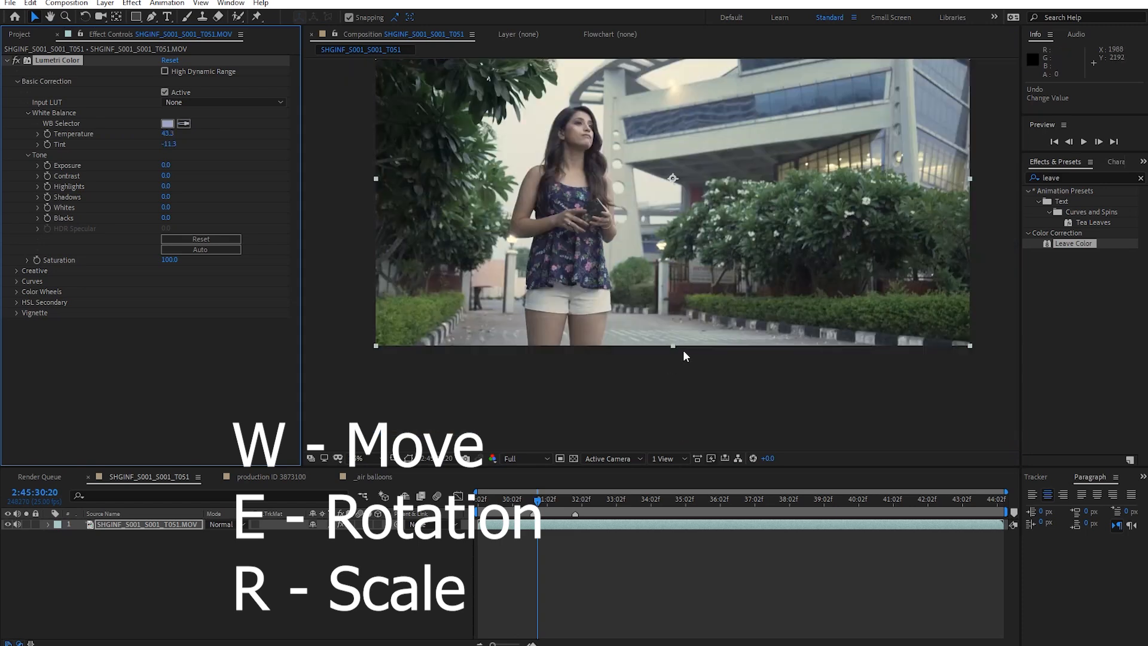
left_click_drag(637, 128, 650, 185)
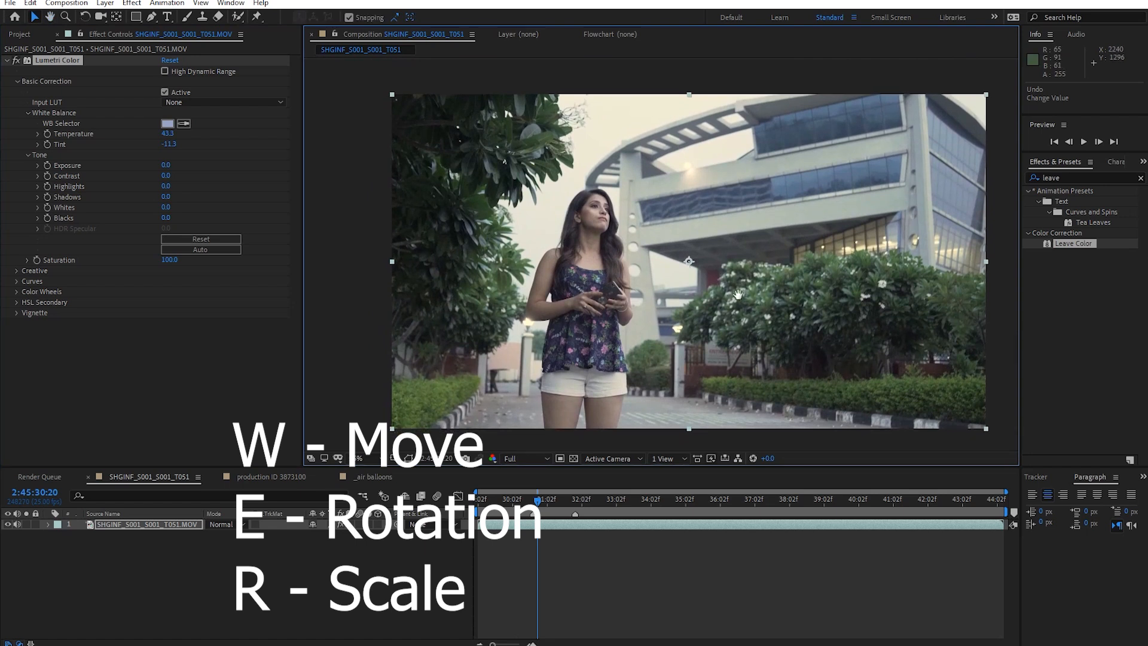
Compare the whole frame with Lumetri Color off and on, and examine the lower part of the footage up close
left_click(17, 61)
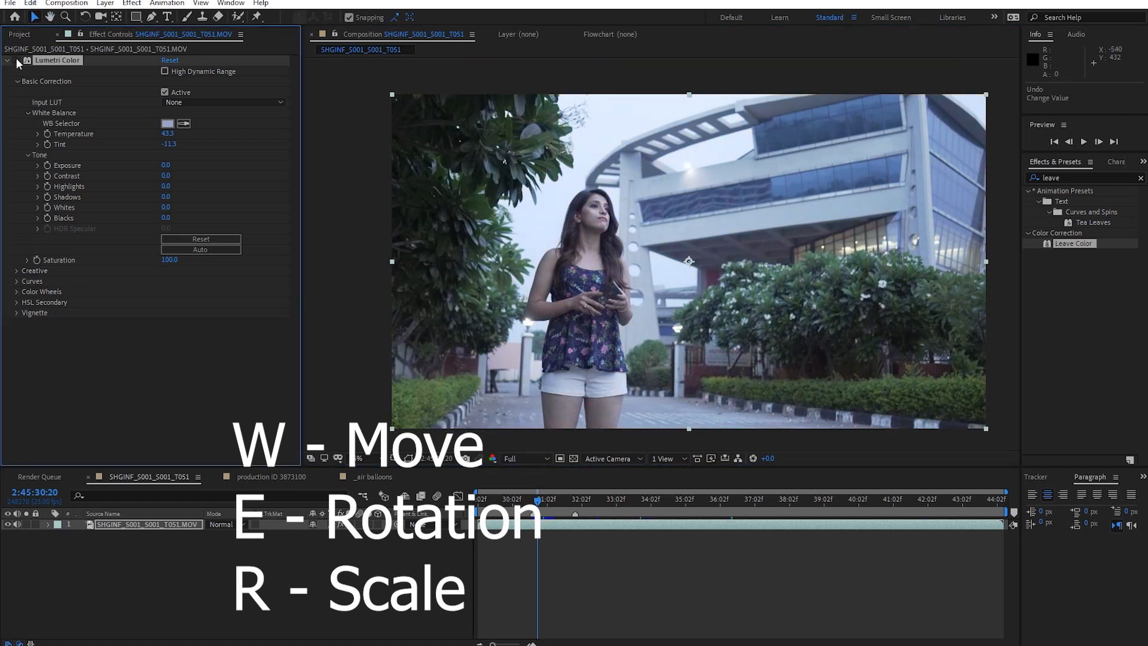
left_click(16, 61)
left_click_drag(638, 396, 640, 358)
scroll(640, 359, "up", 2)
left_click_drag(668, 412, 668, 321)
key("v")
scroll(640, 380, "down", 2)
key("h")
left_click_drag(647, 372, 645, 403)
left_click_drag(773, 255, 778, 294)
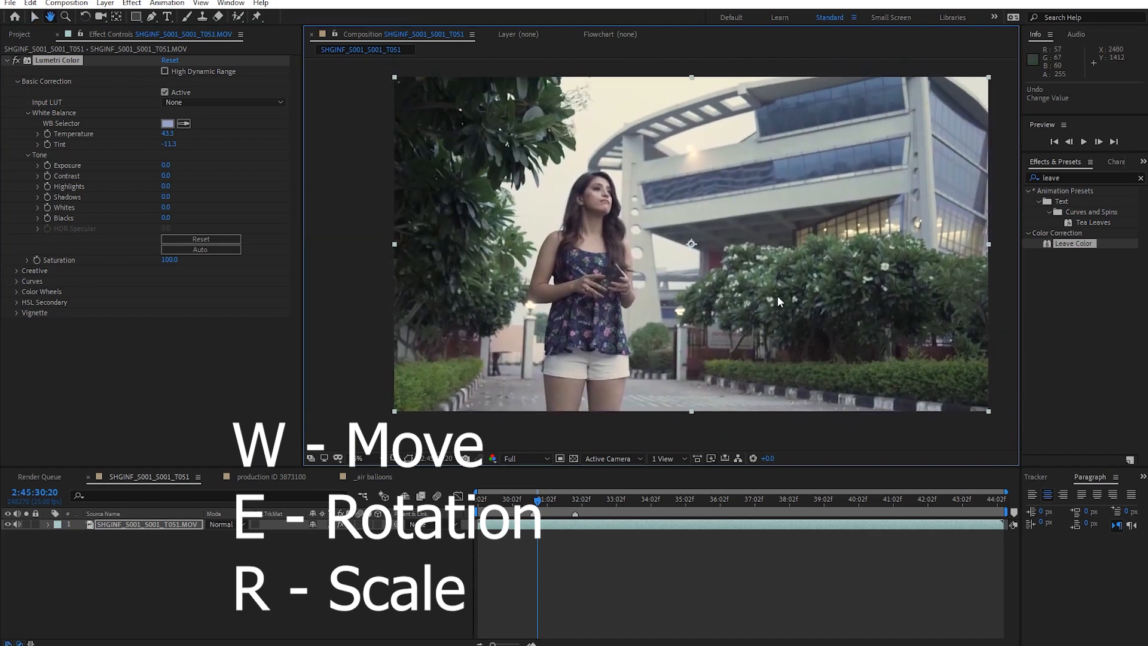
Compare the woman's skin tones close up with the Lumetri Color effect off and on
key("space")
left_click_drag(685, 261, 680, 254)
scroll(642, 278, "up", 2)
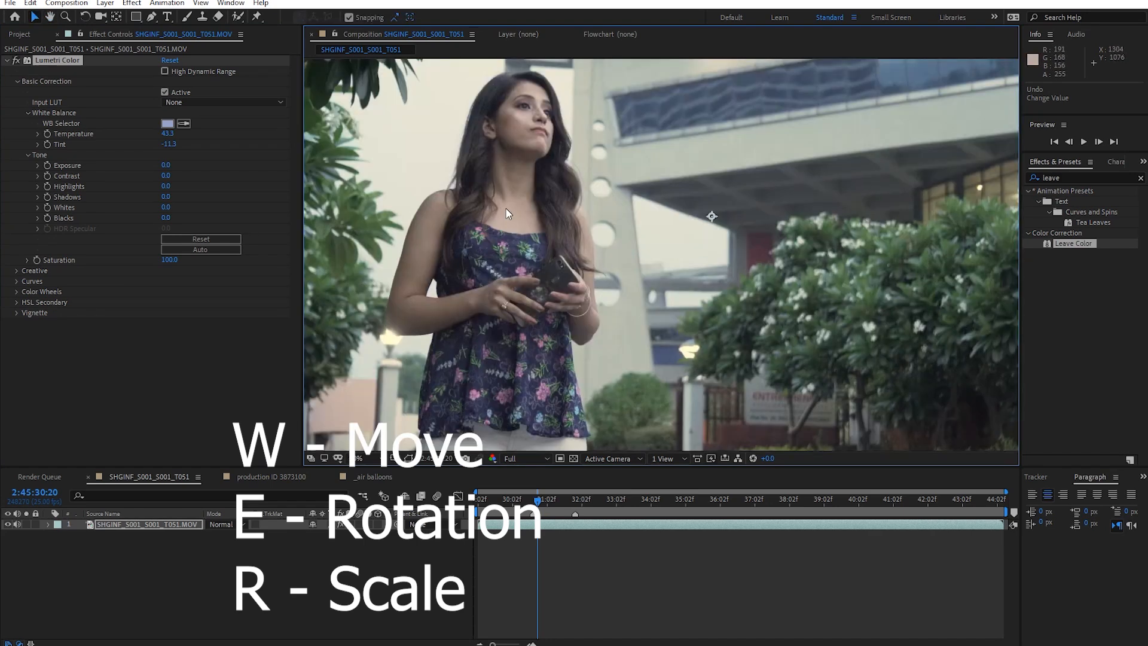
left_click(17, 61)
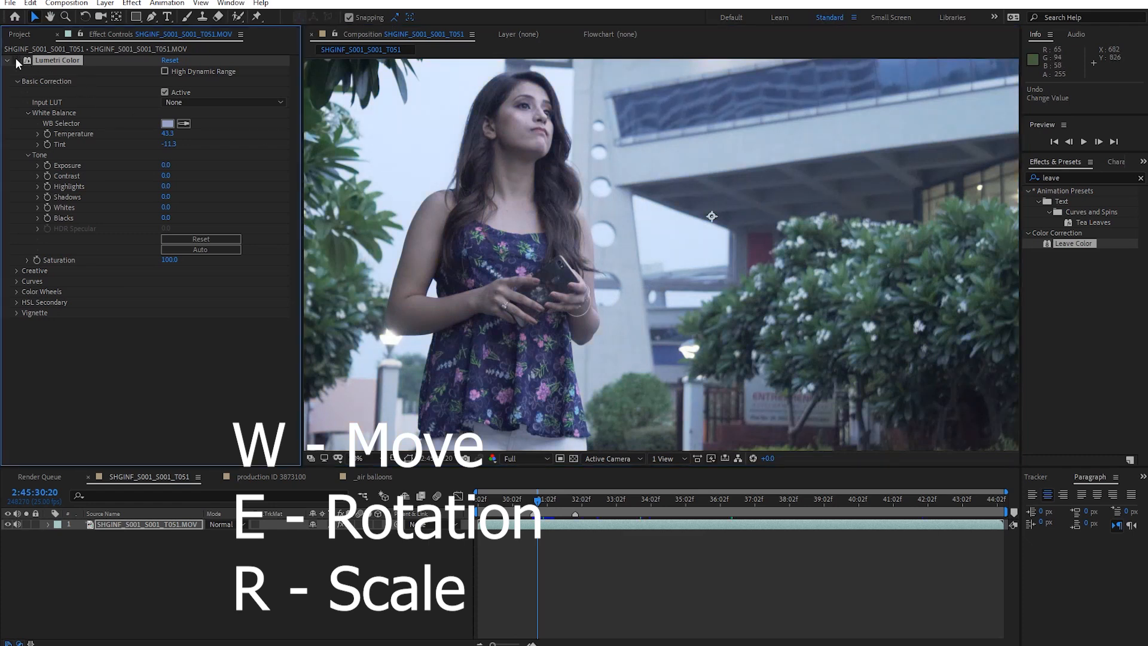
left_click(17, 61)
scroll(543, 225, "down", 2)
left_click_drag(588, 223, 576, 213)
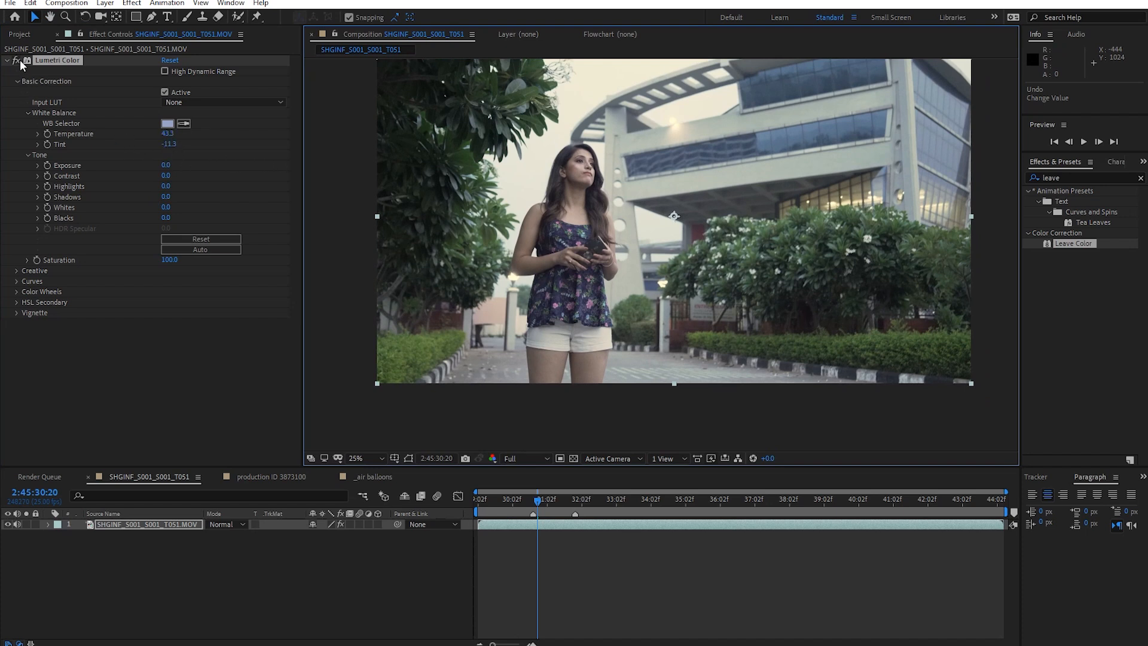
Reset Lumetri Color, try a new white balance sample from the pavement, and try Temperature 16 and Tint -13
left_click(175, 56)
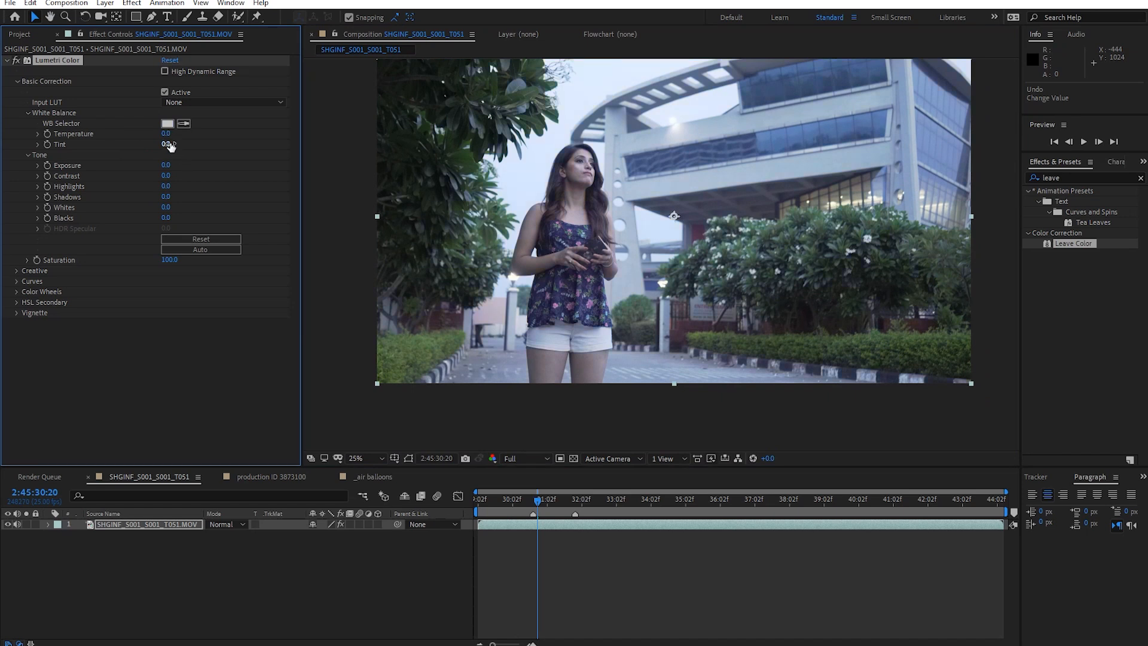
left_click(184, 124)
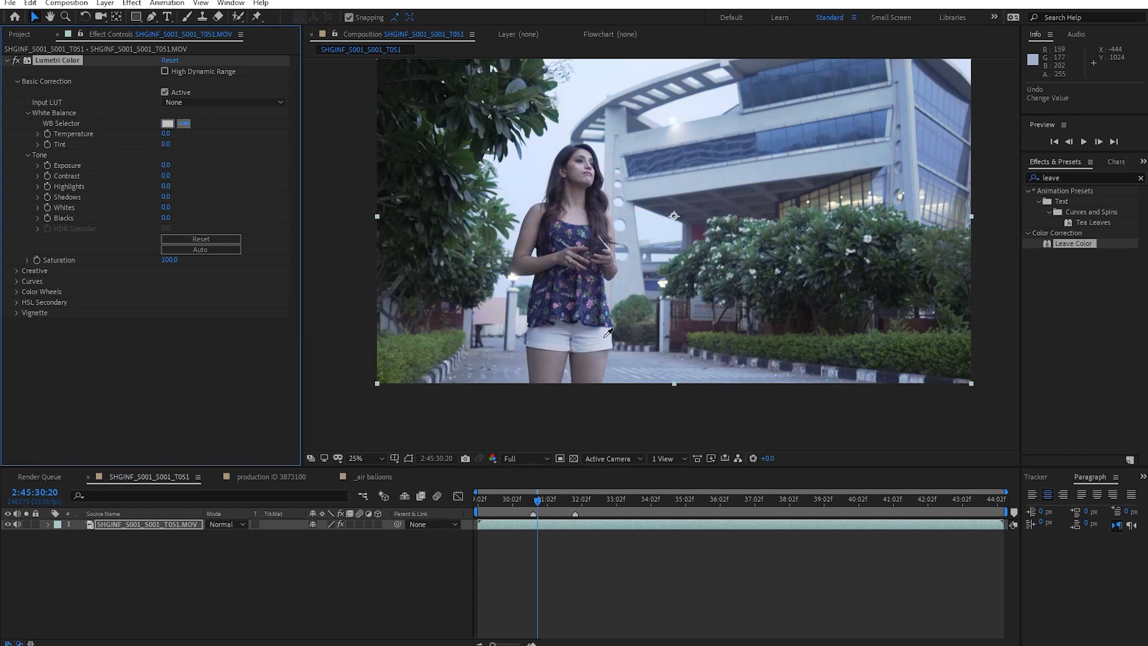
left_click(627, 358)
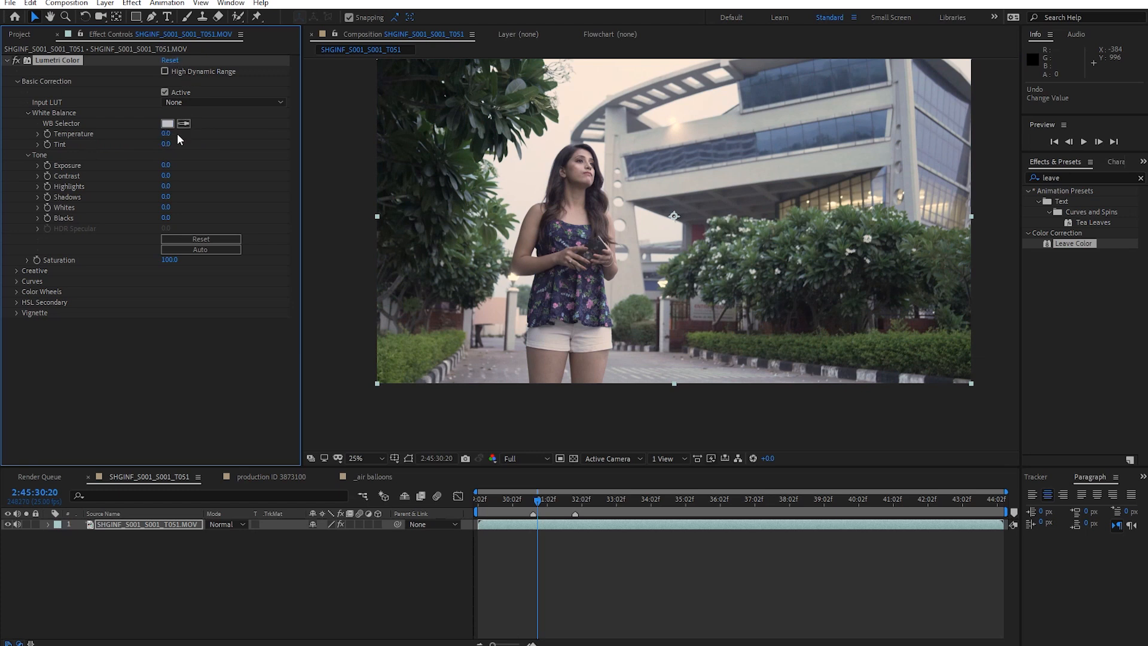
mouse_move(168, 136)
left_mouse_down()
mouse_move(183, 137)
mouse_move(159, 141)
left_mouse_up()
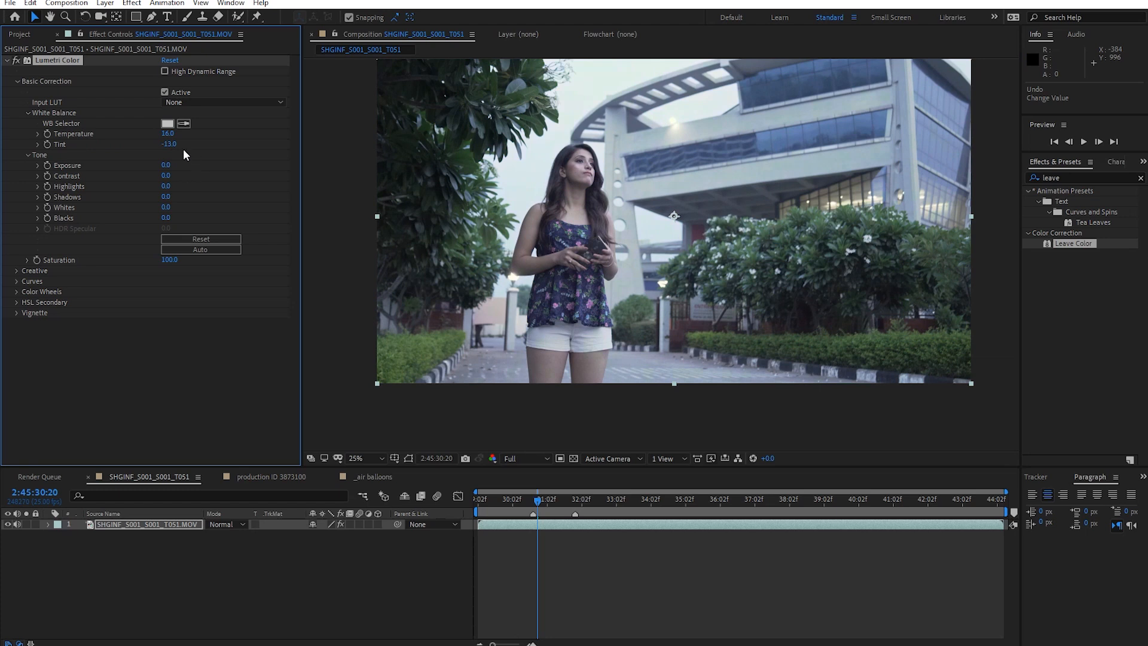
Reset Lumetri Color and sample the white balance from the pavement just beside the woman
left_click(170, 59)
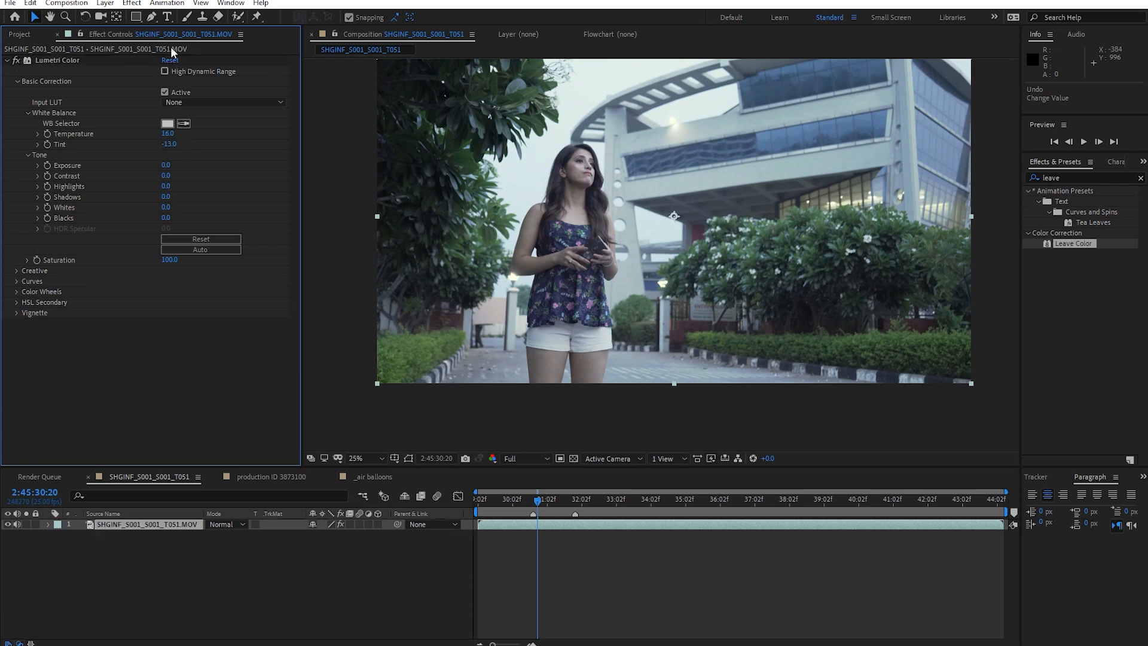
left_click(184, 123)
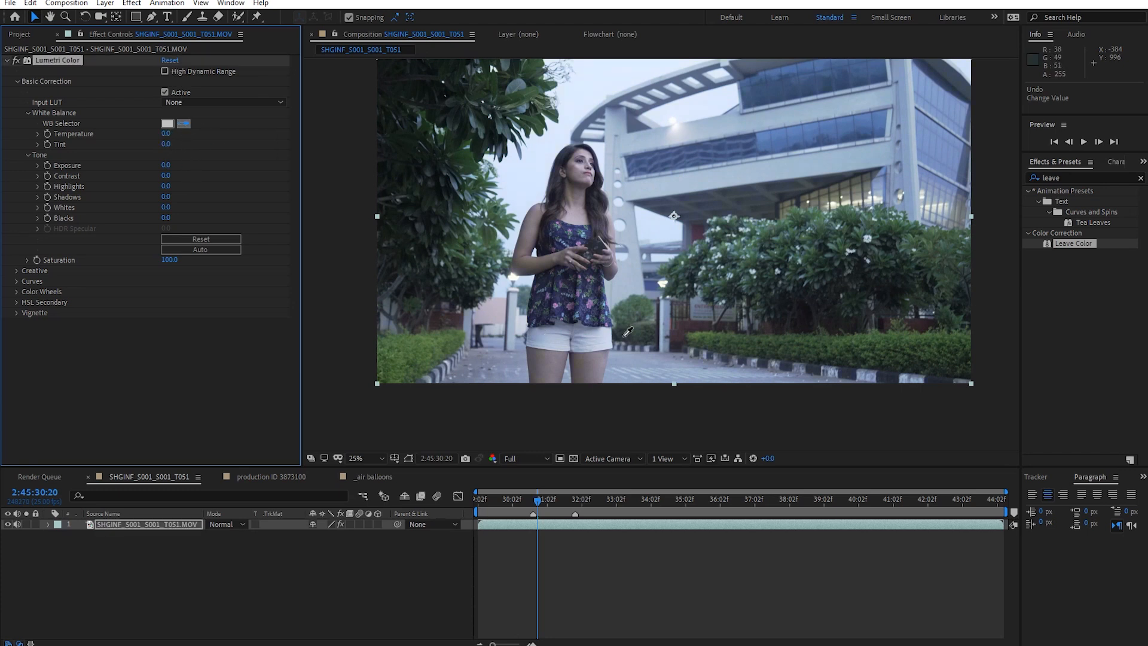
left_click(635, 359)
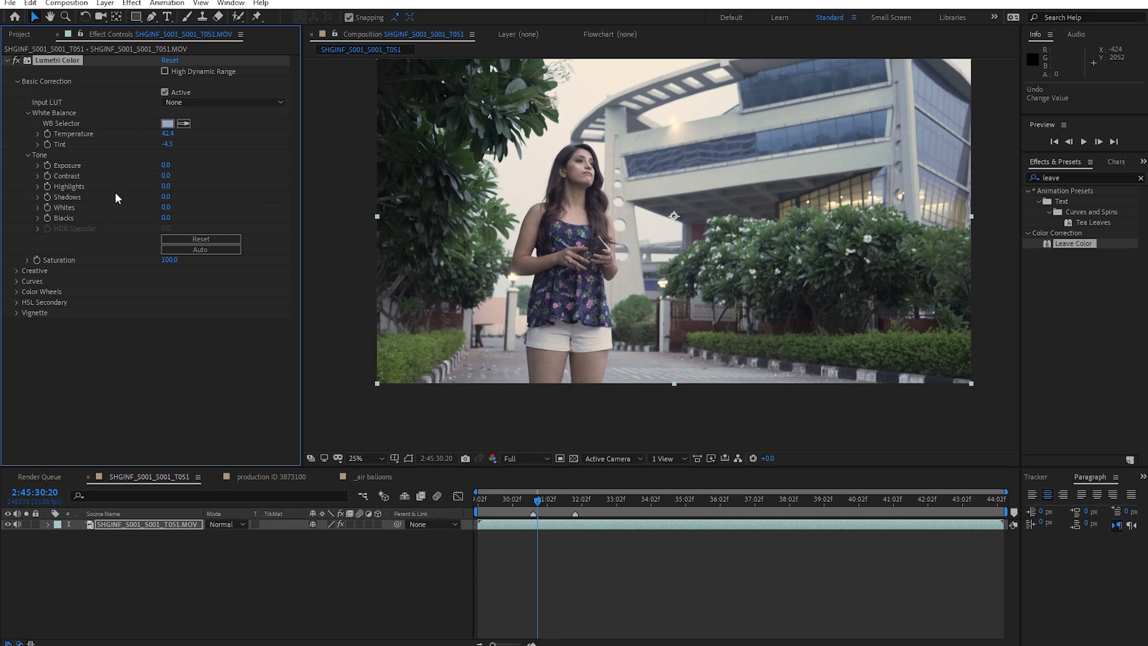
Try changes to Exposure and Contrast and a Highlights value of -150, undoing the changes
left_click_drag(165, 165, 184, 166)
key("ctrl+z")
left_click_drag(167, 176, 244, 183)
left_click_drag(169, 189, 72, 216)
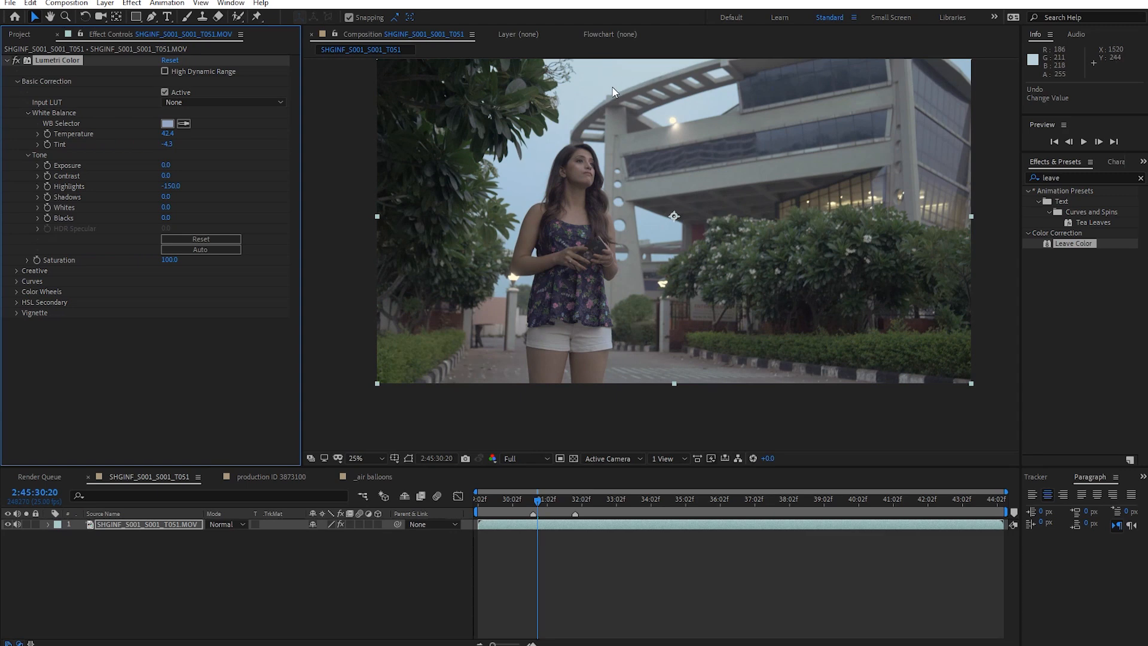
key("ctrl+z")
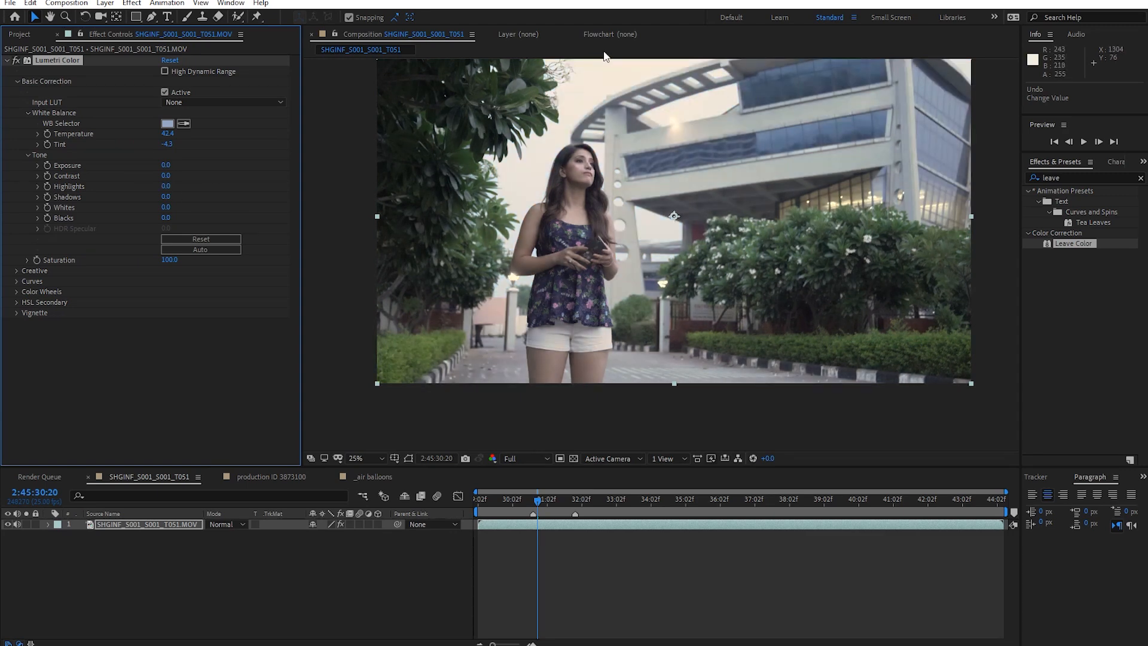
Set Highlights to -150, inspect the recovered sky detail up close, and ease the value to -109
left_click(166, 187)
type("-150")
key("Return")
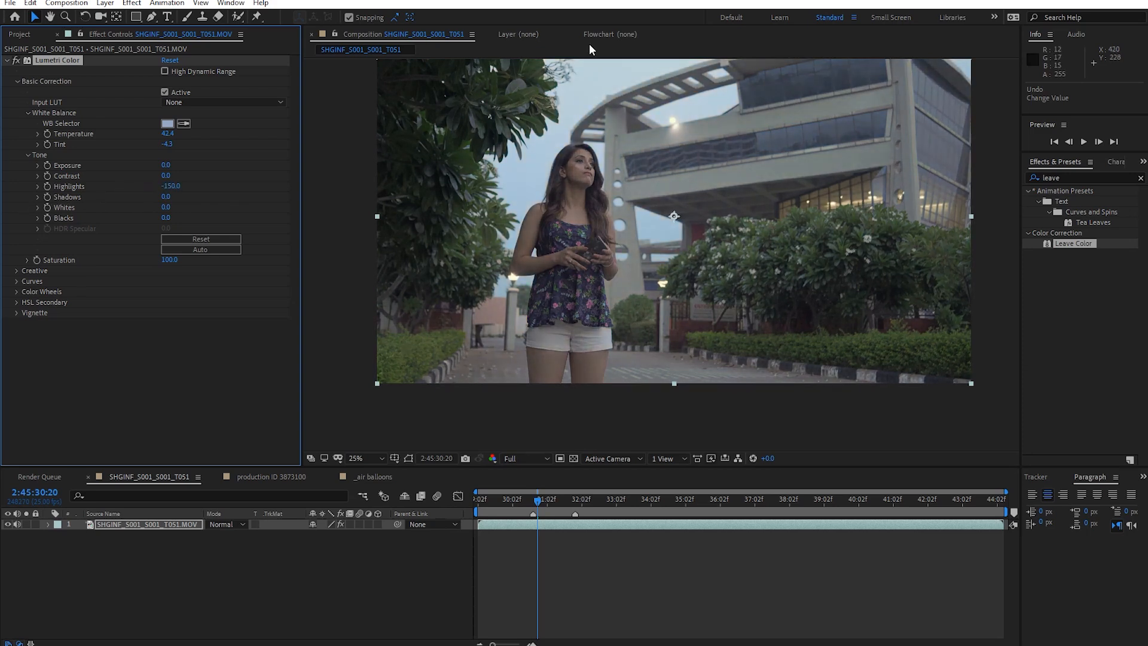
scroll(568, 54, "up", 2)
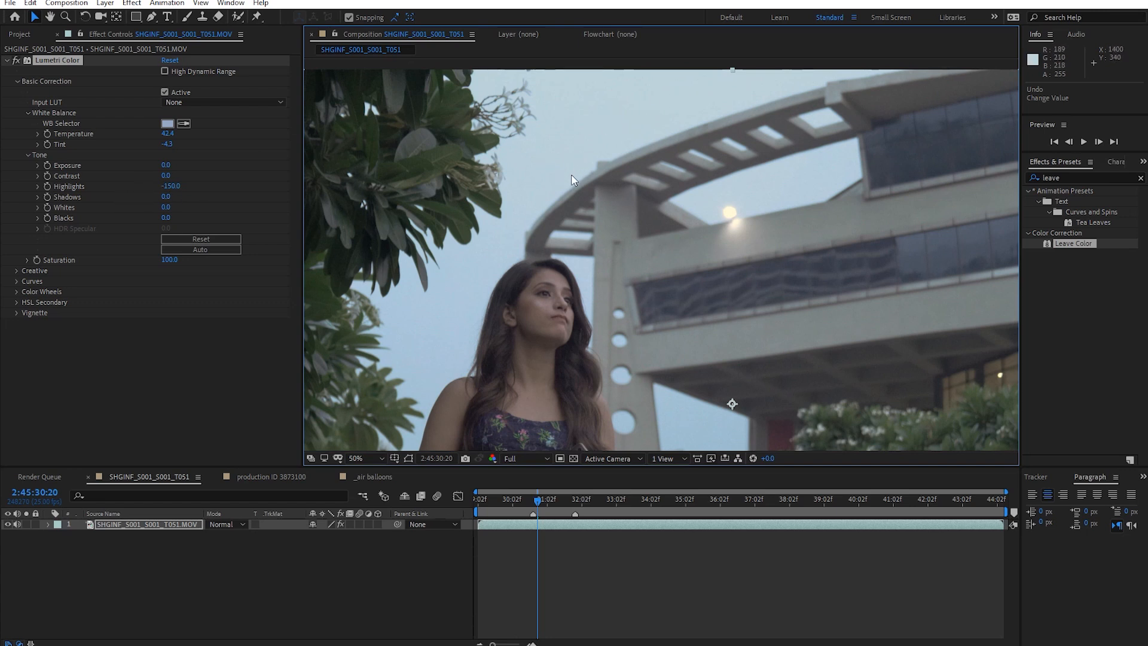
left_click_drag(591, 177, 596, 173)
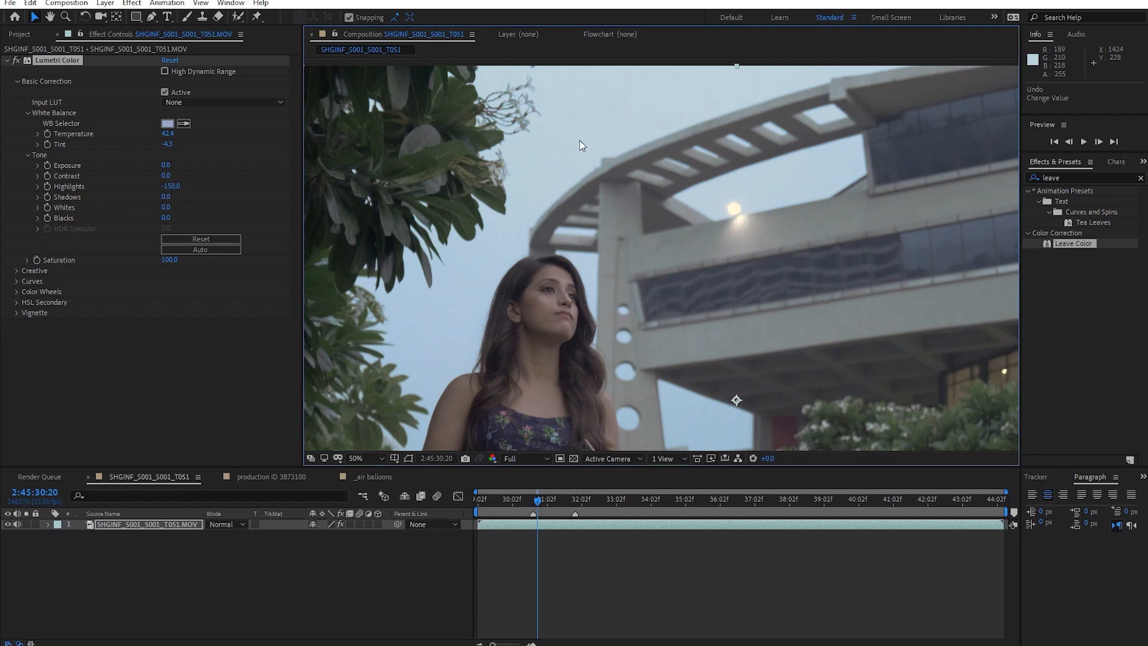
scroll(528, 178, "down", 2)
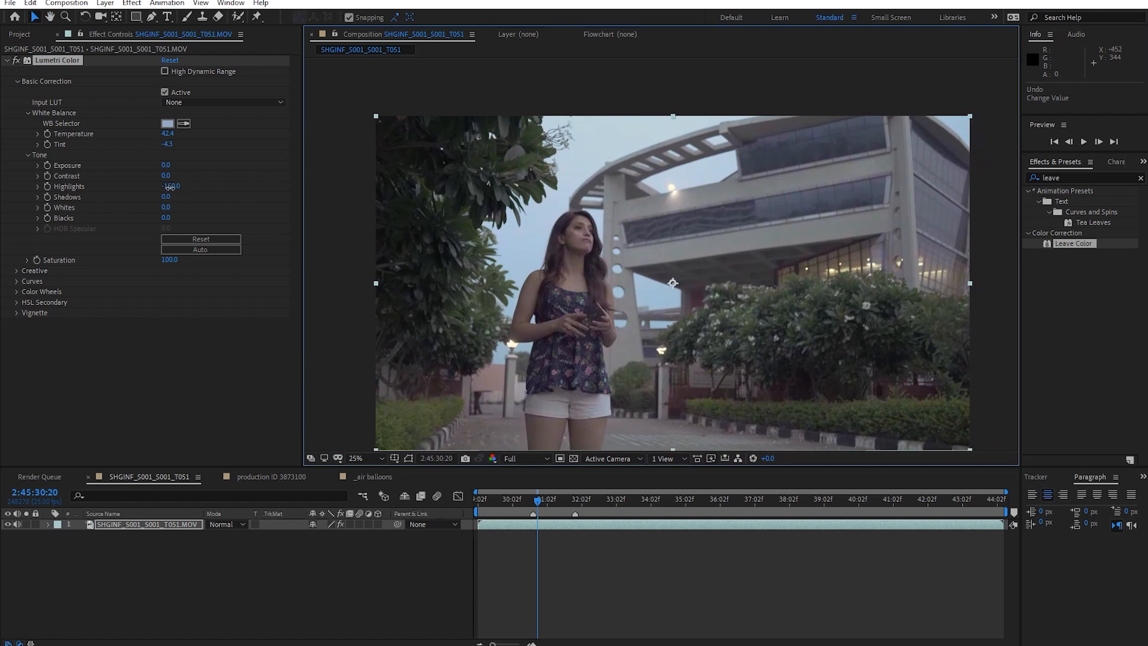
left_click_drag(171, 187, 188, 189)
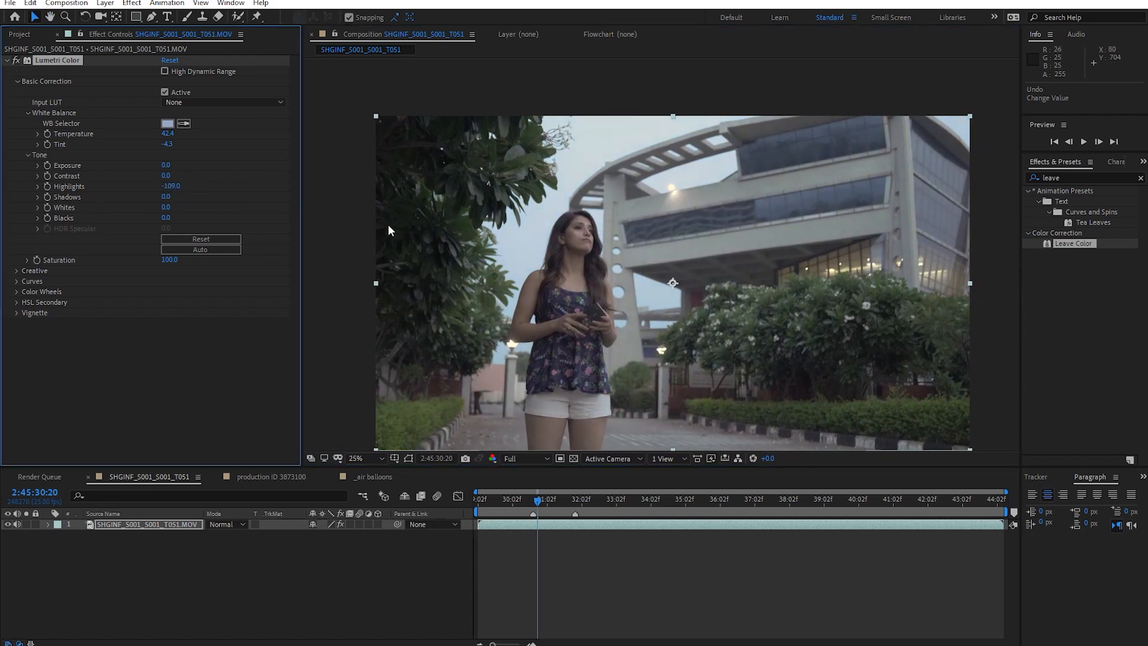
Raise the Lumetri Shadows to 150 and check the woman and the bushes up close
left_click_drag(524, 237, 526, 205)
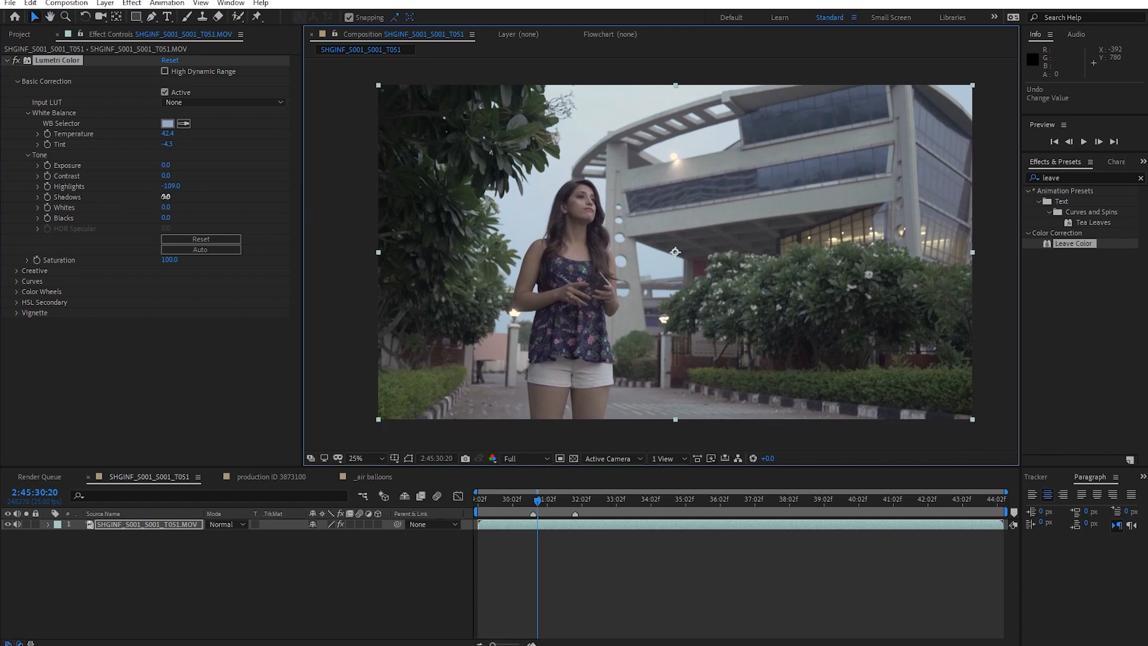
left_click_drag(165, 199, 530, 196)
scroll(452, 252, "up", 2)
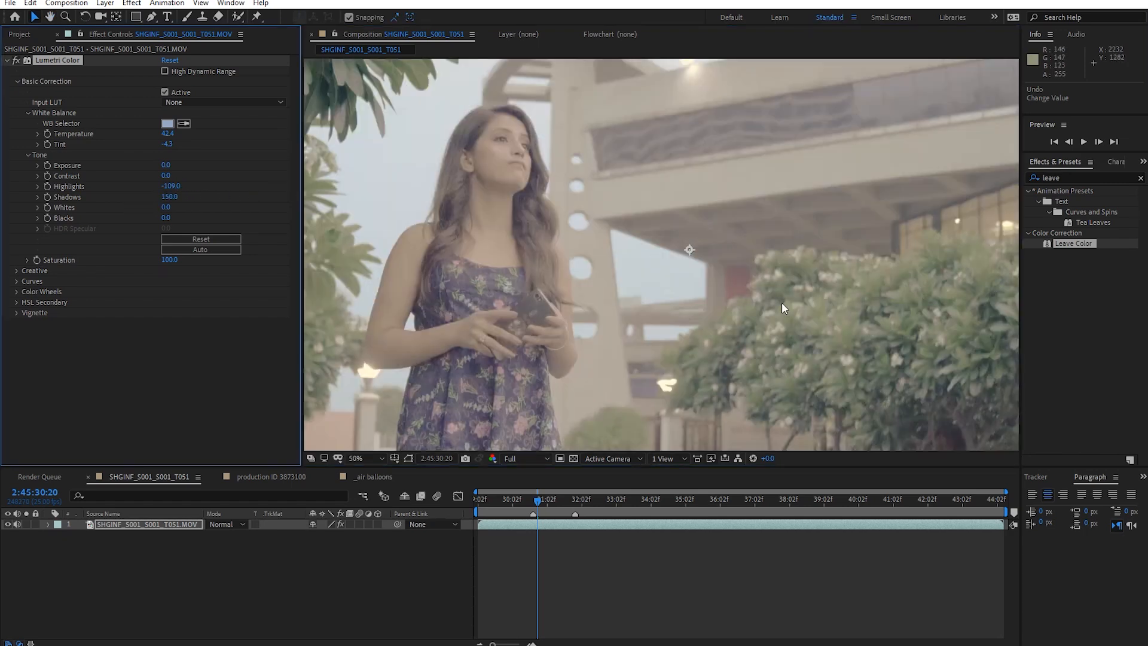
Try a Shadows value of -10 on the clip's tone correction and revert it
left_click_drag(575, 243, 553, 202)
left_click_drag(633, 245, 722, 245)
left_click_drag(168, 196, 161, 196)
scroll(533, 253, "down", 2)
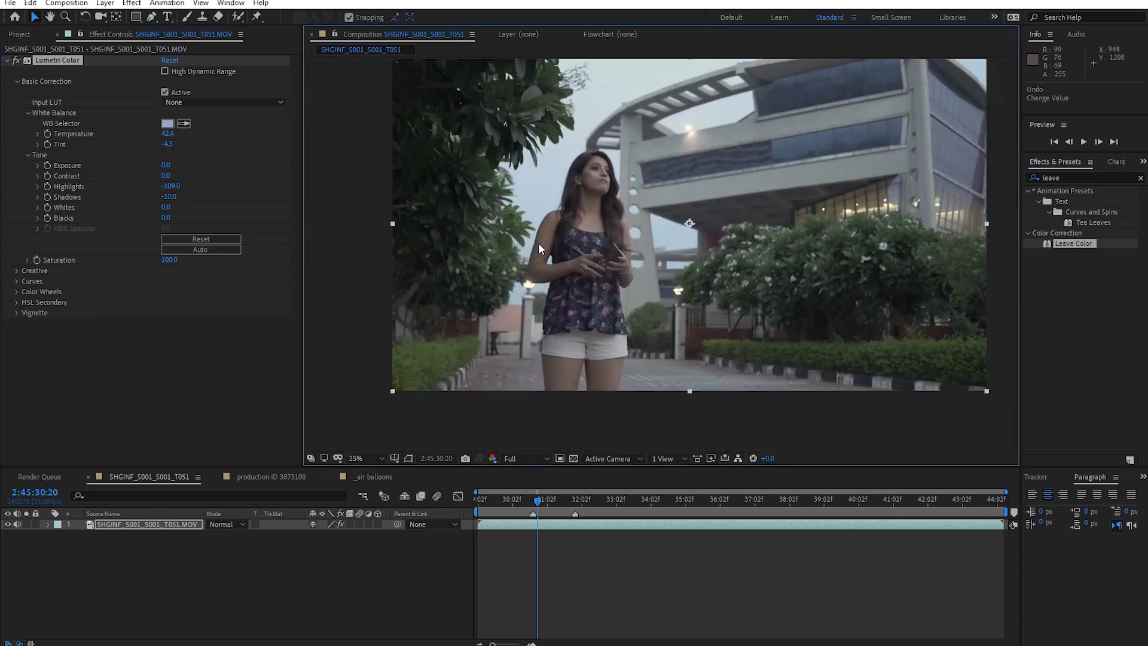
key("ctrl+z")
Try lowering the tone correction's Whites to -150 and undo it
left_click_drag(539, 244, 557, 269)
left_click_drag(167, 208, 167, 236)
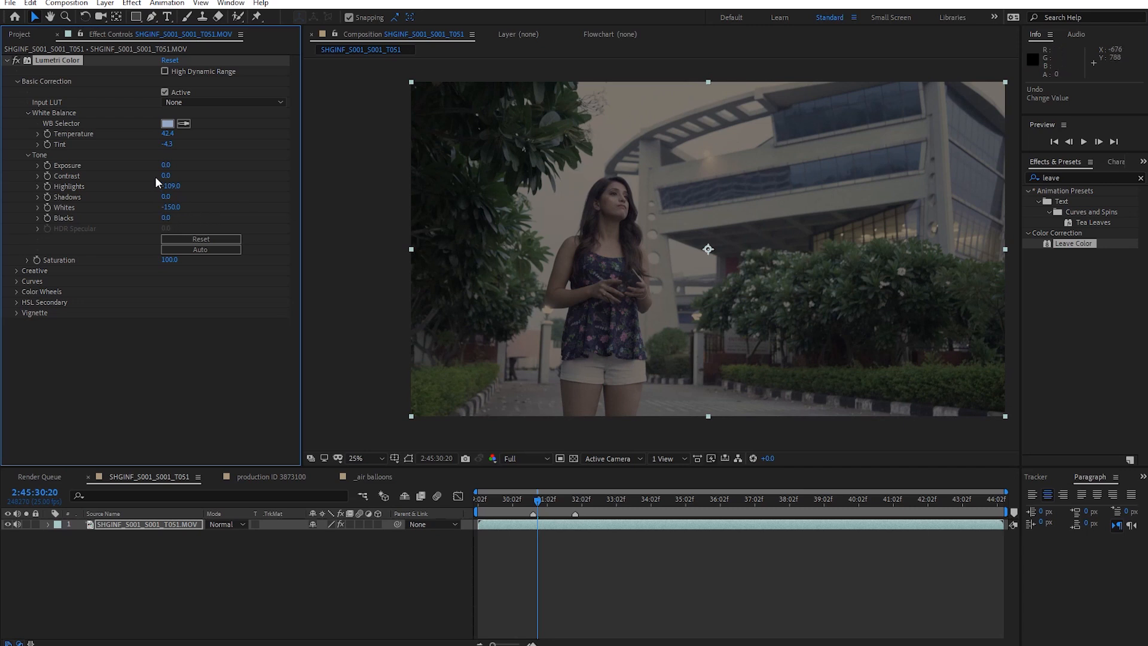
key("ctrl+z")
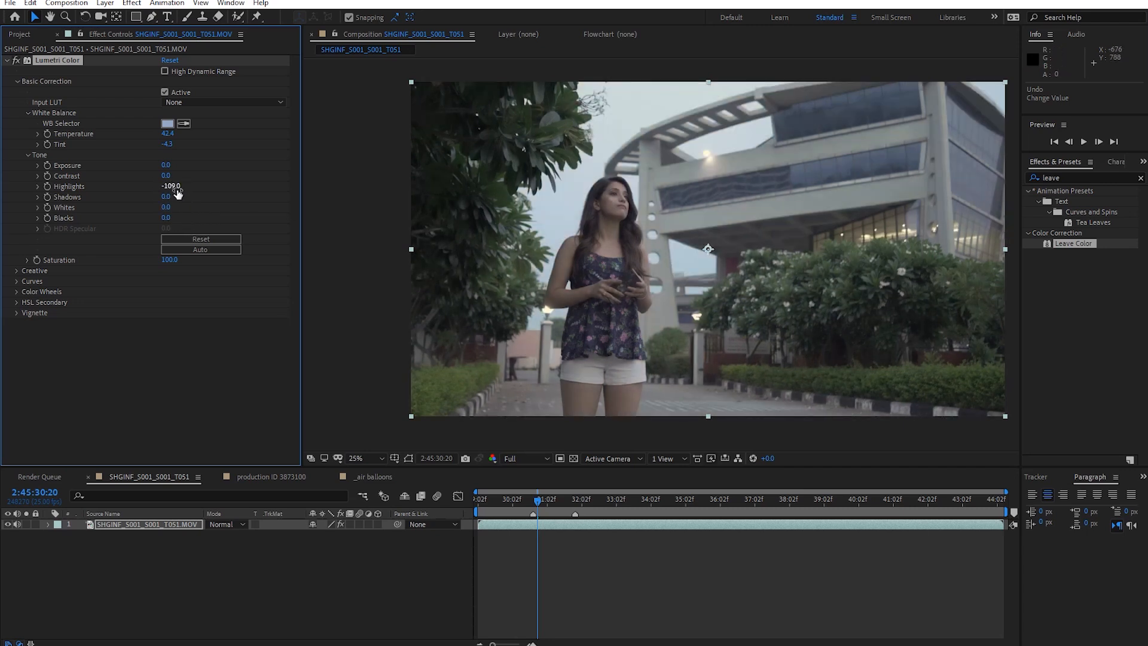
Set the tone correction's Highlights to 0
left_click(175, 188)
type("0")
key("Return")
Try Whites at -150 without any highlight correction, inspect the woman and sky up close, and undo the change
left_click_drag(166, 209, 65, 223)
scroll(573, 114, "up", 2)
left_click_drag(573, 113, 614, 218)
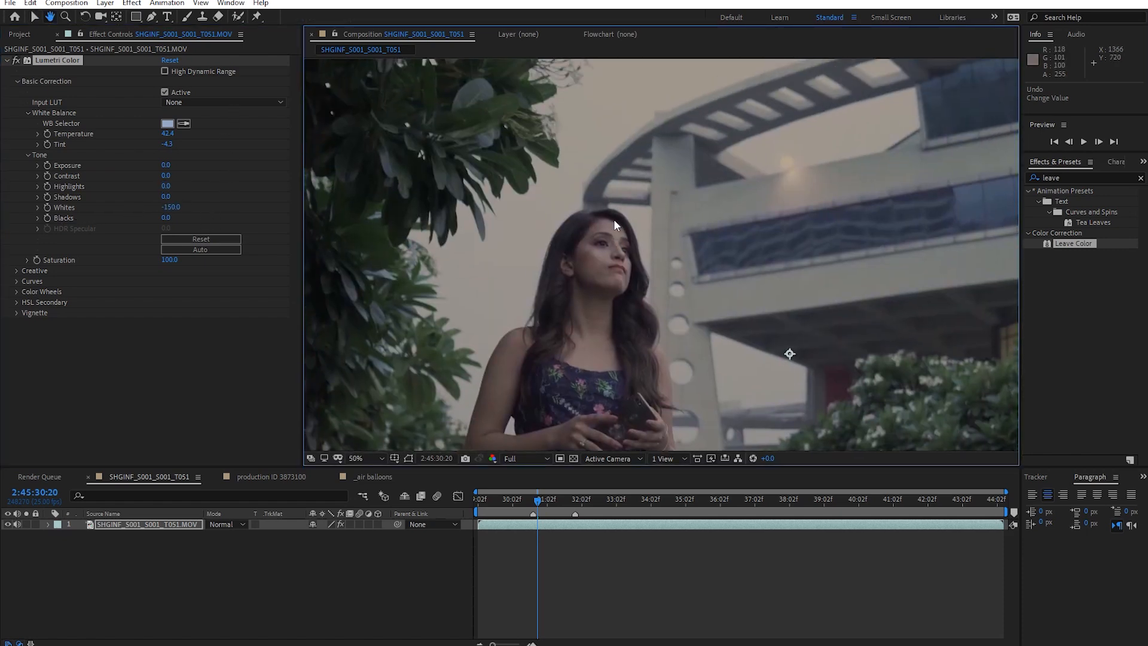
left_click_drag(604, 149, 604, 221)
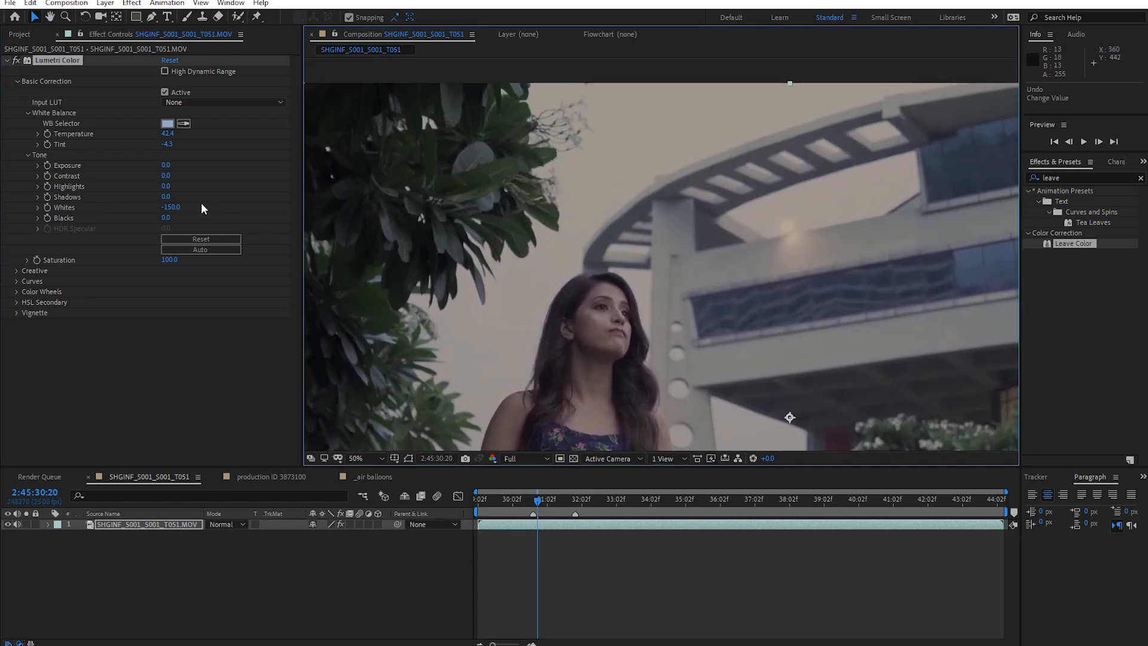
key("ctrl+z")
left_click(136, 193)
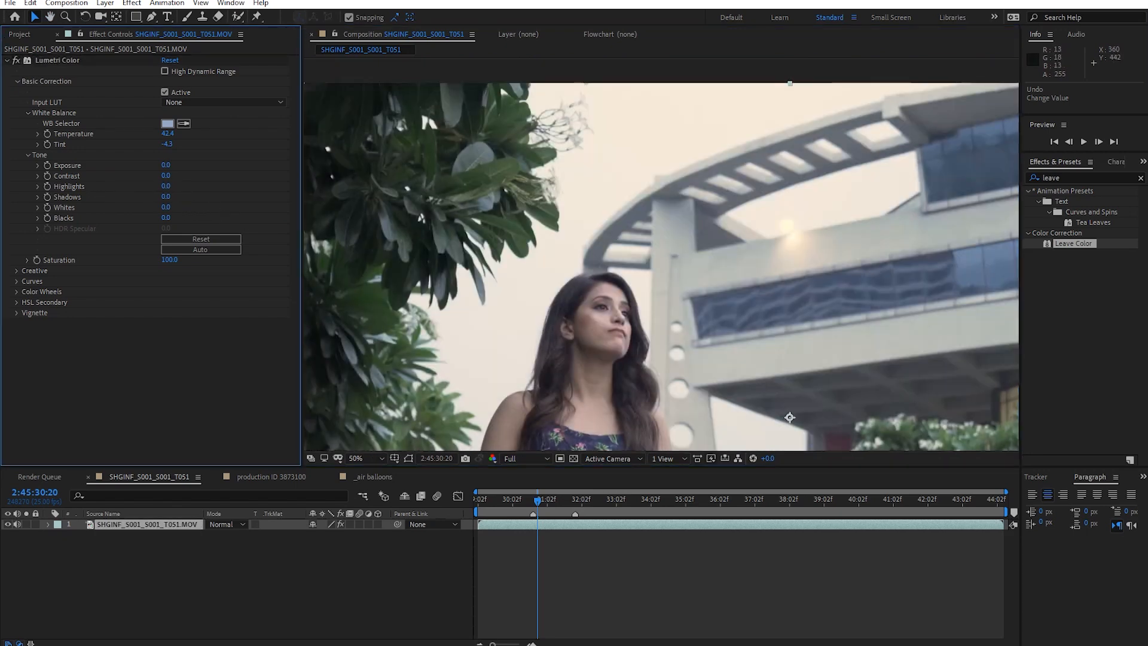
Try Highlights at -150 for comparison on the sky and undo it
left_click(167, 186)
type("-150")
key("Return")
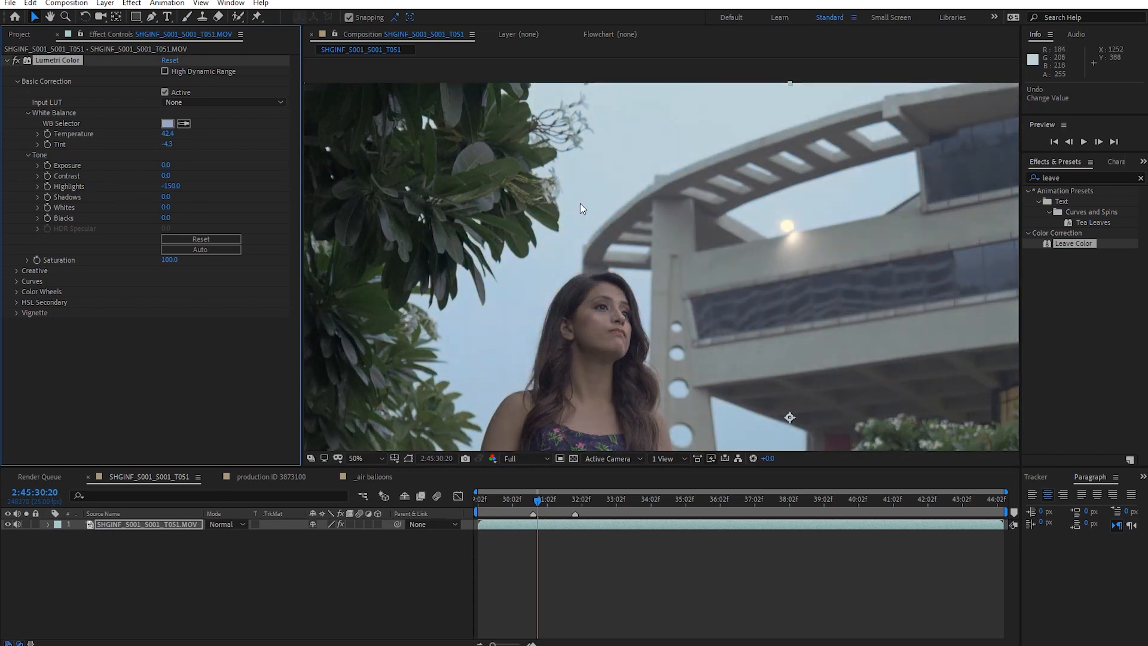
key("ctrl+z")
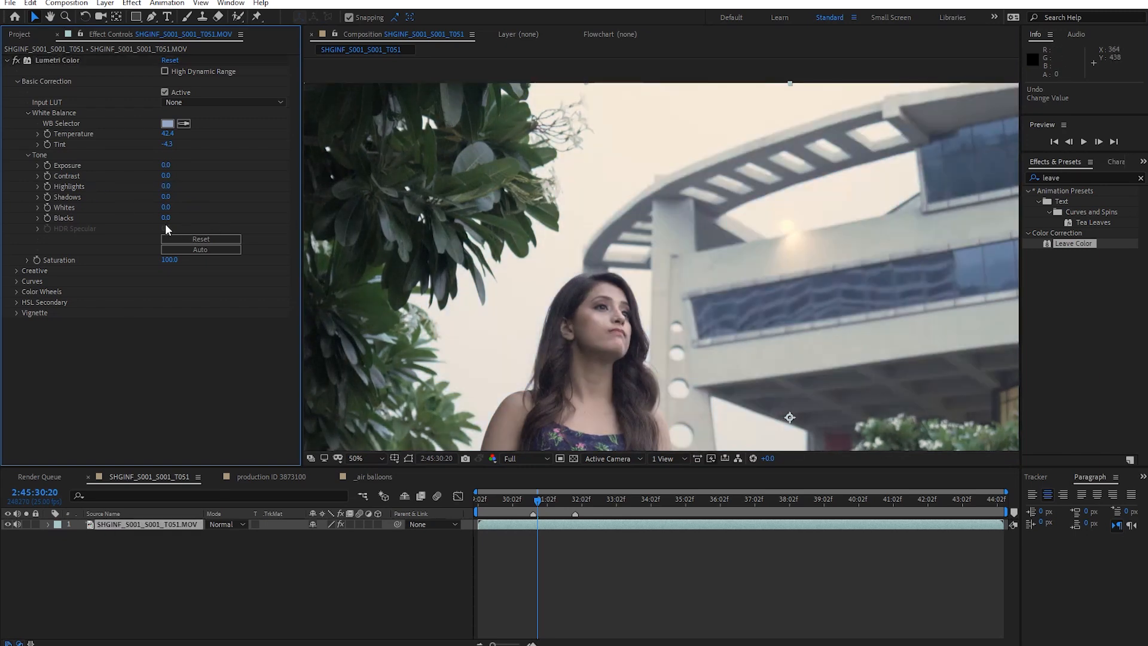
Try strongly lowering Whites, examine the whole frame, and undo the change
left_click_drag(165, 207, 29, 231)
scroll(772, 282, "down", 2)
key("space")
left_click_drag(768, 277, 736, 229)
left_click_drag(468, 213, 451, 166)
key("ctrl+z")
Try raising Blacks to 150 and Contrast to 96, and undo these tone changes
mouse_move(167, 222)
left_mouse_down()
mouse_move(2, 240)
mouse_move(175, 231)
left_mouse_up()
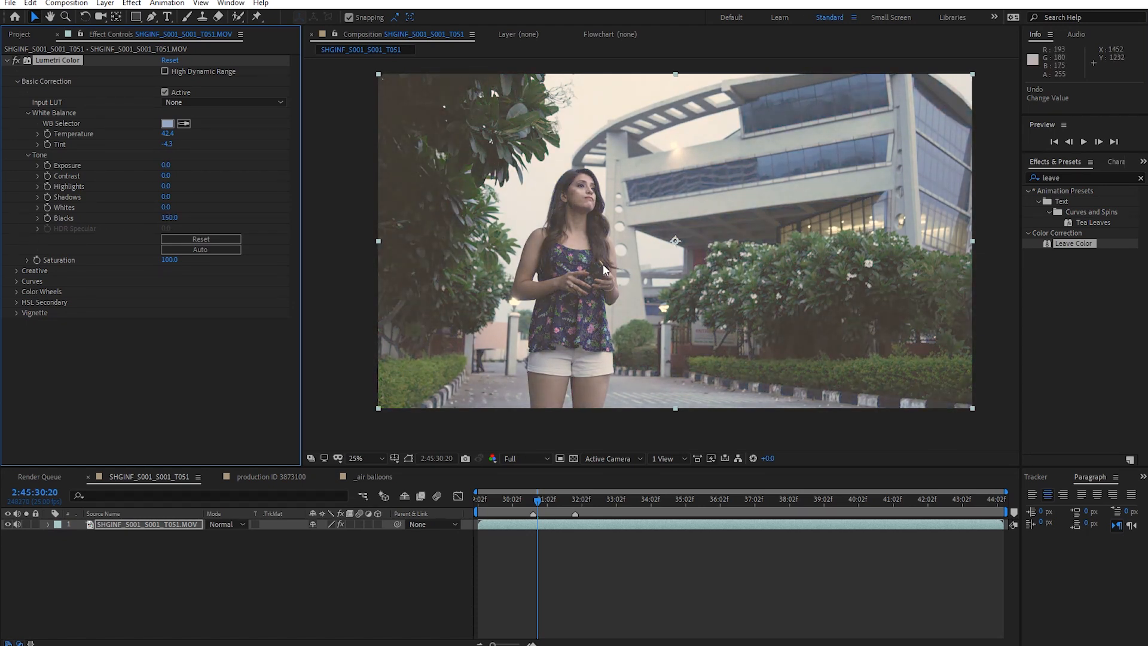
left_click_drag(165, 176, 223, 173)
left_click(166, 217)
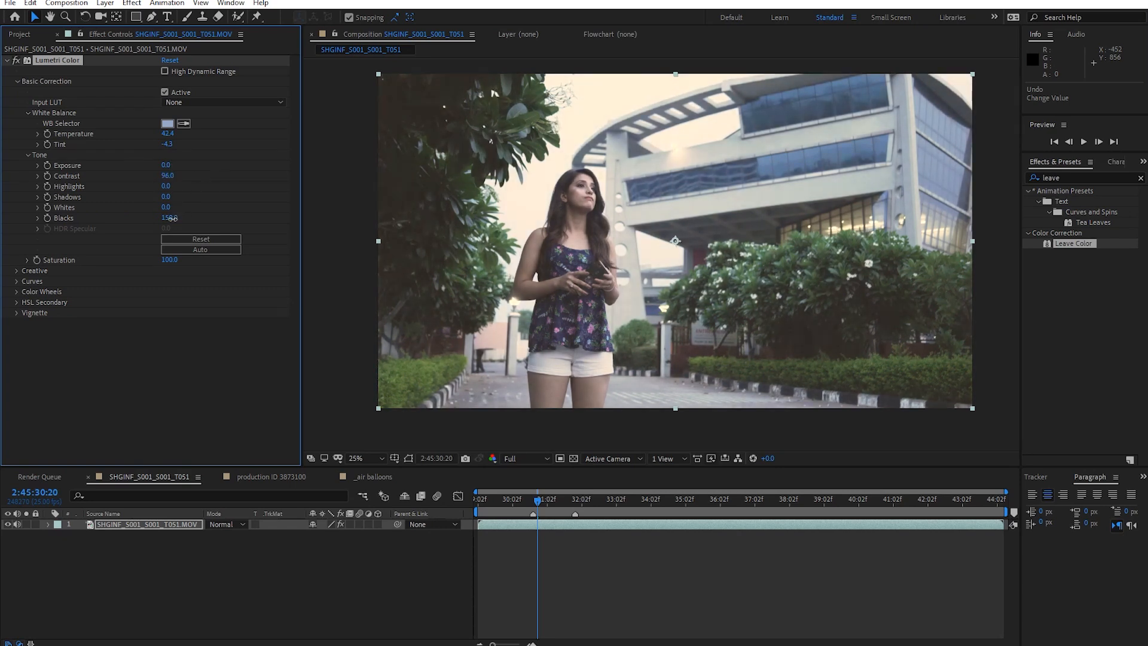
type("1")
key("Return")
left_click_drag(94, 231, 195, 220)
left_click_drag(173, 218, 232, 219)
key("ctrl+z")
key("ctrl+z")
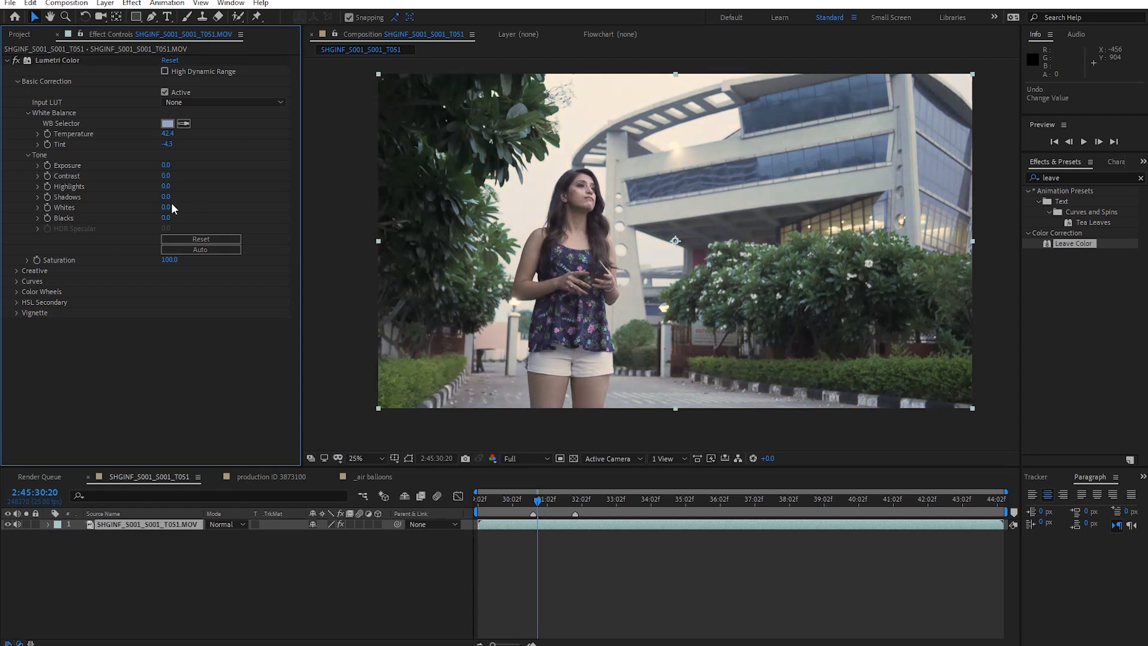
Set the tone correction to Highlights -61, Contrast -3 and Whites 10
mouse_move(165, 186)
left_mouse_down()
mouse_move(128, 186)
mouse_move(173, 209)
mouse_move(170, 181)
left_mouse_up()
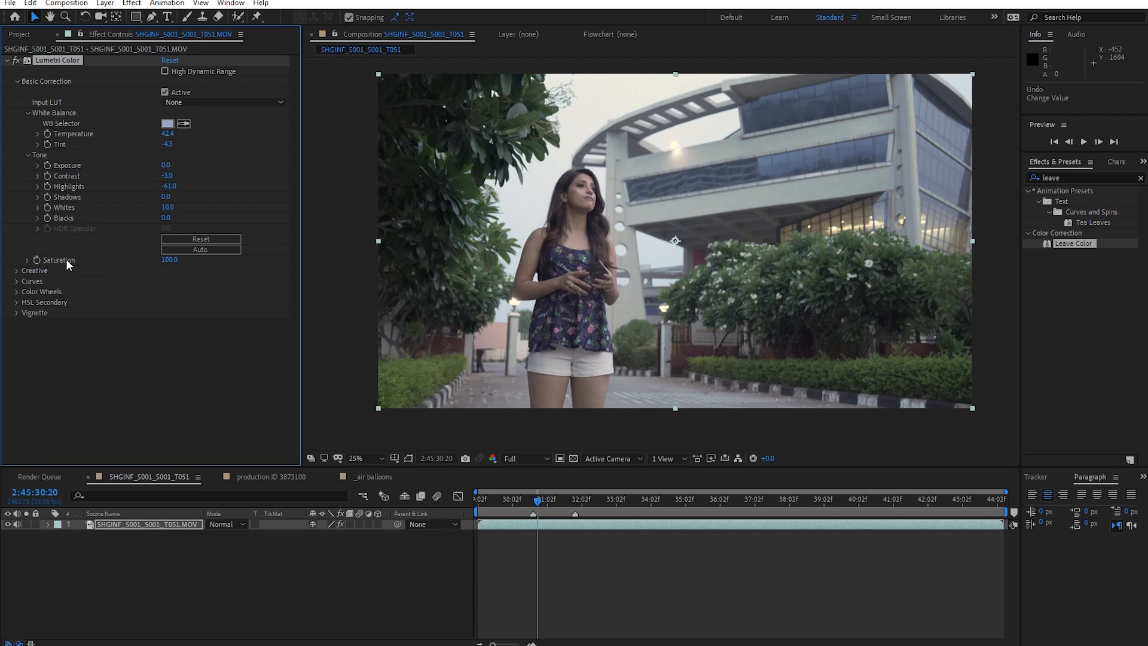
Try Basic Correction Saturation at 192 and 300, and examine the woman's skin and the building up close
left_click_drag(172, 267, 217, 264)
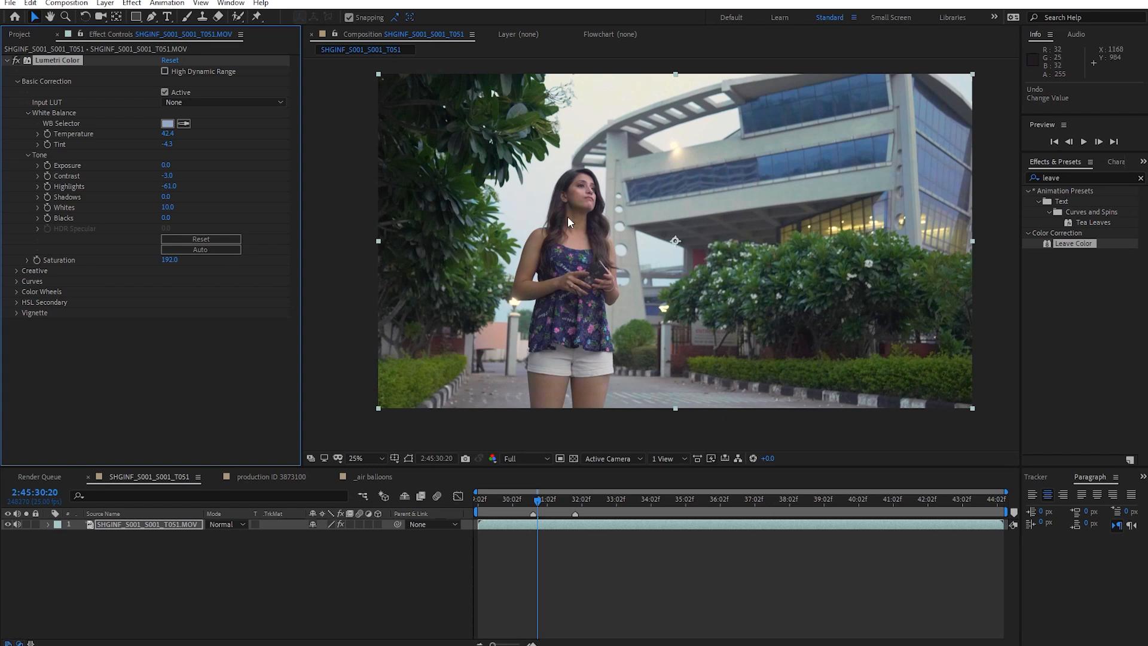
left_click_drag(173, 266, 327, 262)
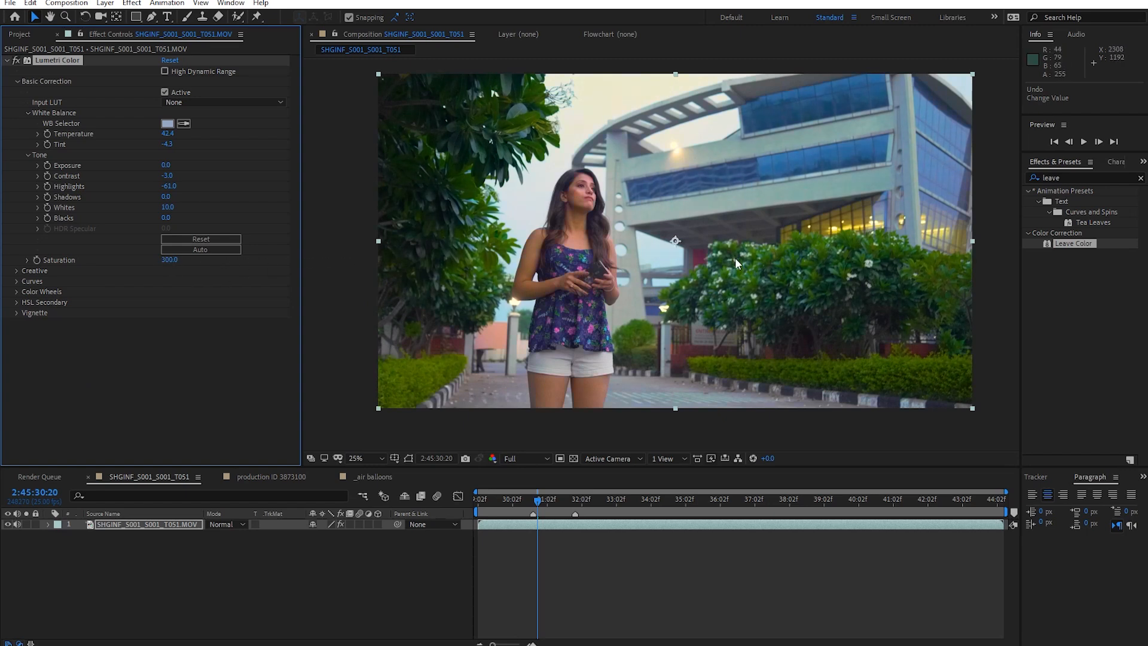
scroll(737, 260, "up", 3)
left_click_drag(738, 232, 829, 396)
left_click_drag(888, 319, 818, 309)
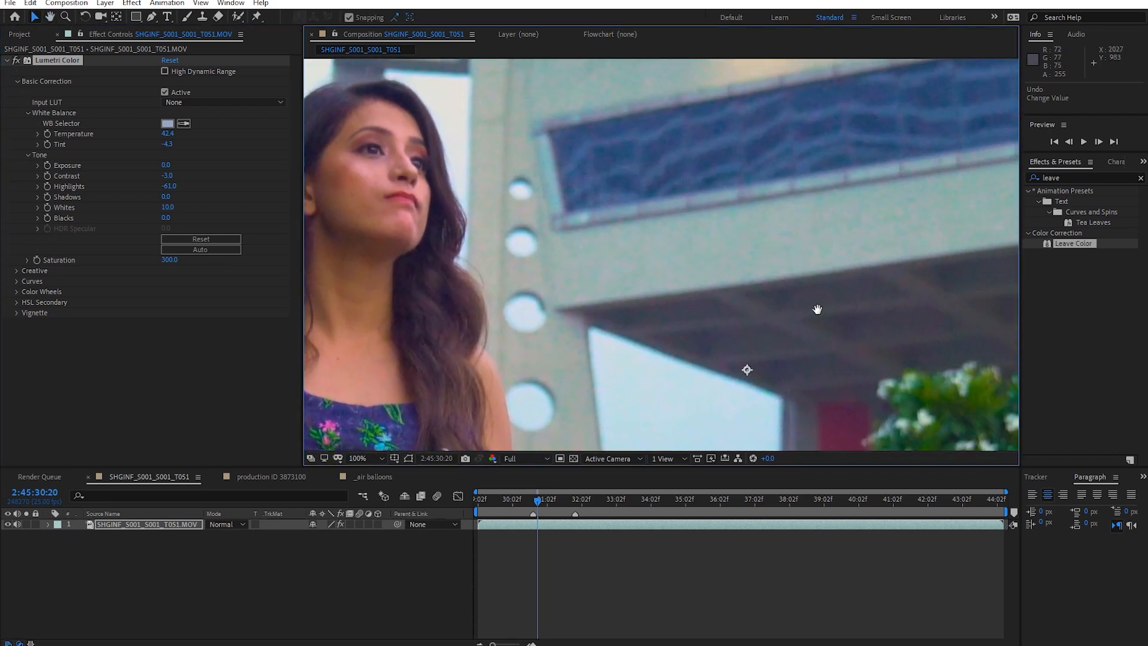
scroll(819, 293, "down", 4)
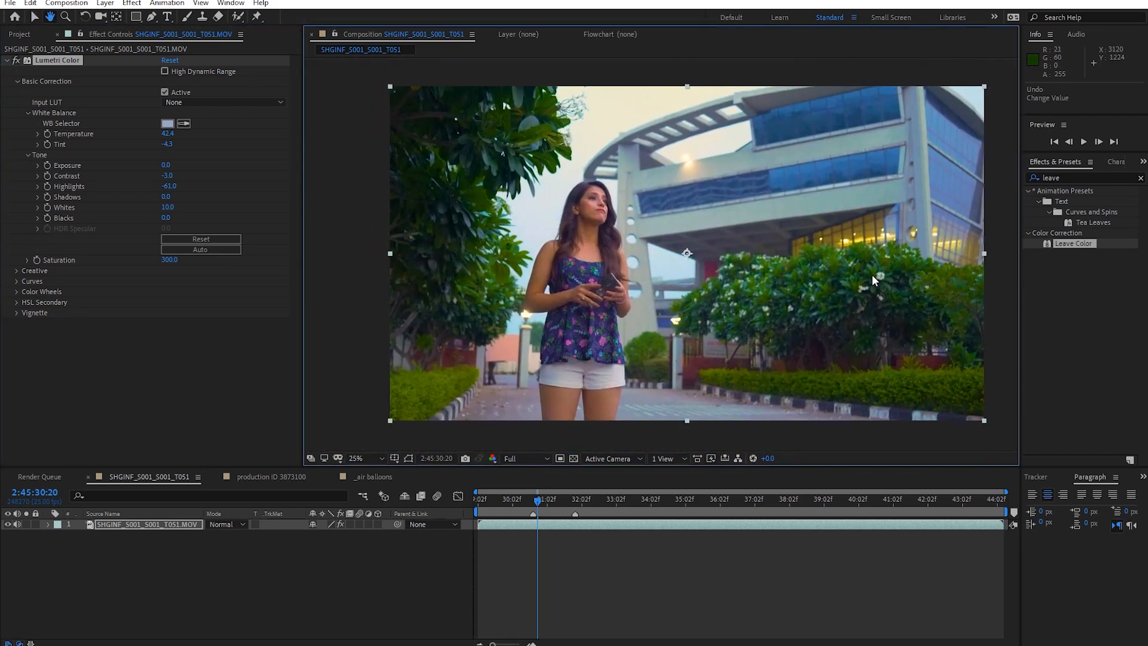
Test a Basic Correction Saturation of 200 and settle on 150
left_click(170, 260)
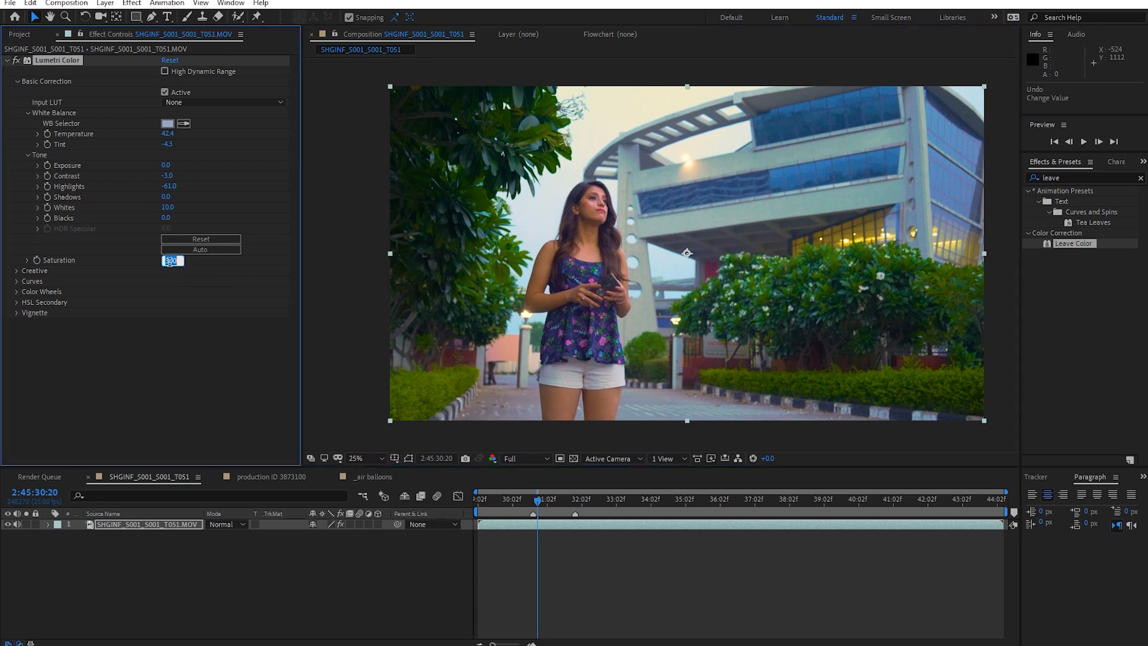
type("200")
key("Return")
left_click(171, 261)
type("150")
key("Return")
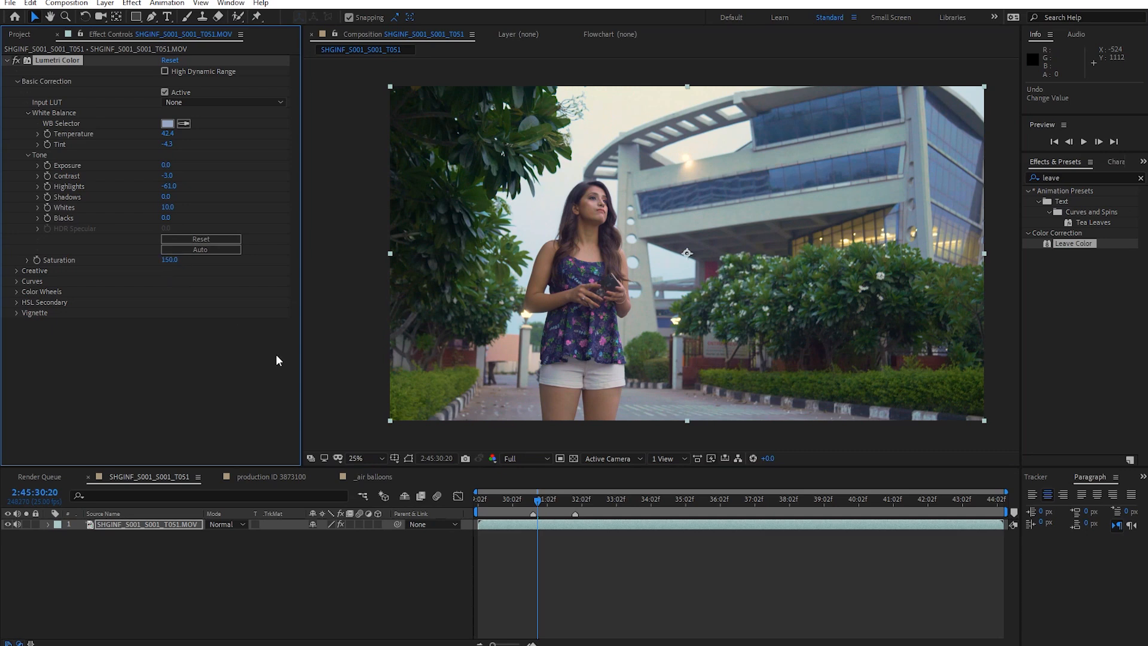
Toggle the Lumetri Color effect off and on to compare the footage before and after correction
left_click(16, 60)
left_click(15, 61)
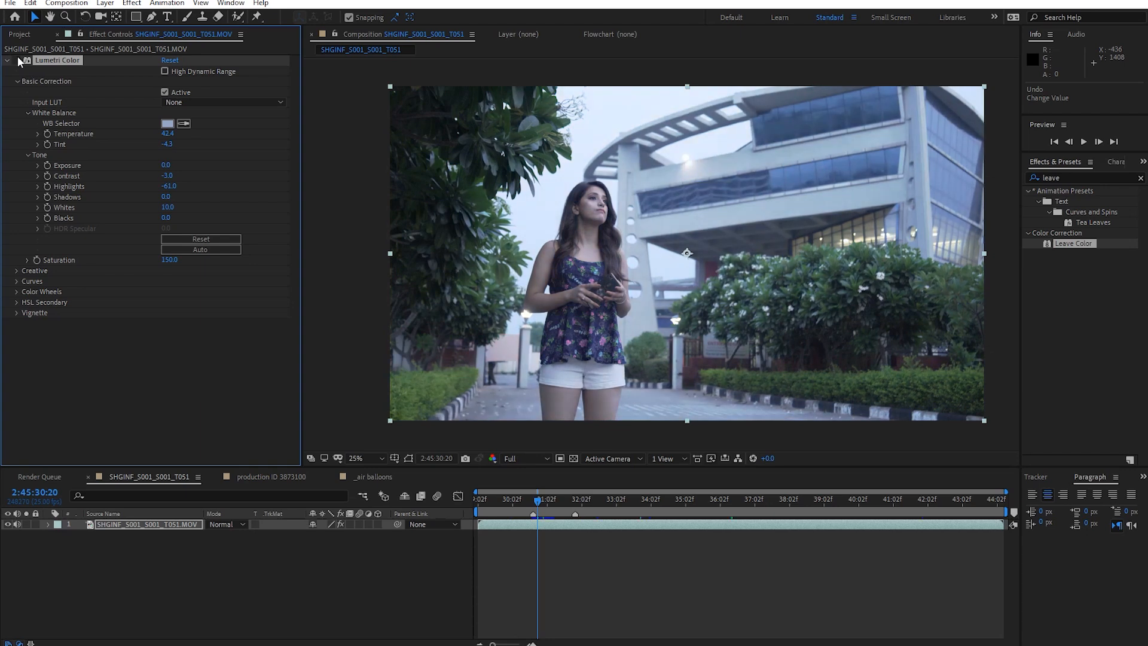
left_click(17, 60)
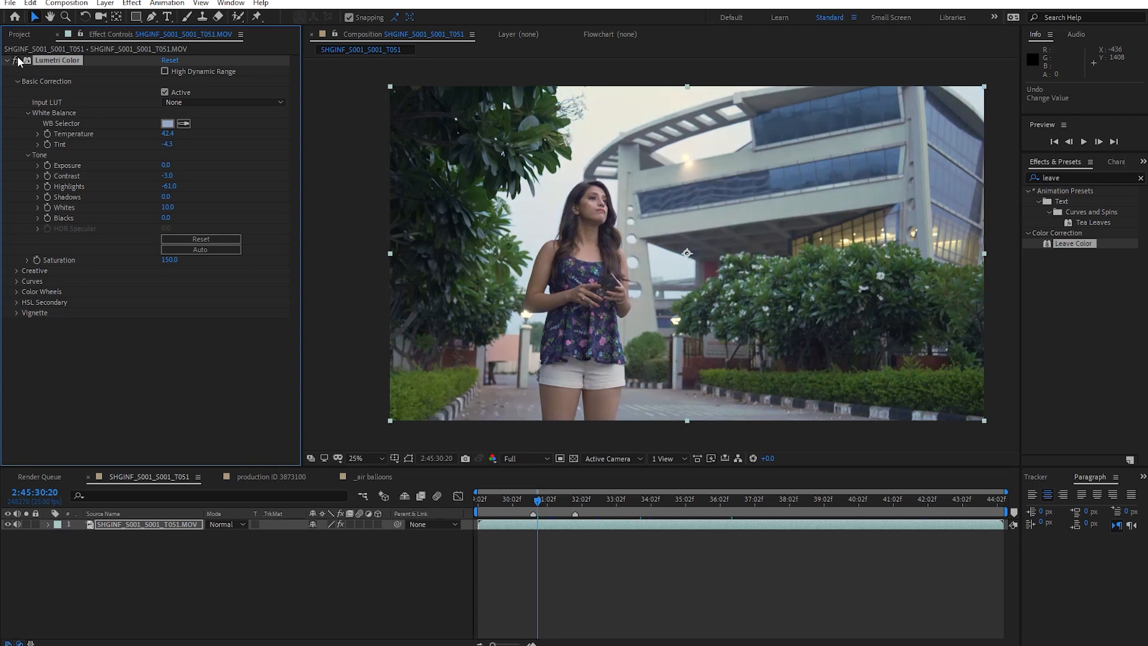
left_click_drag(695, 291, 695, 285)
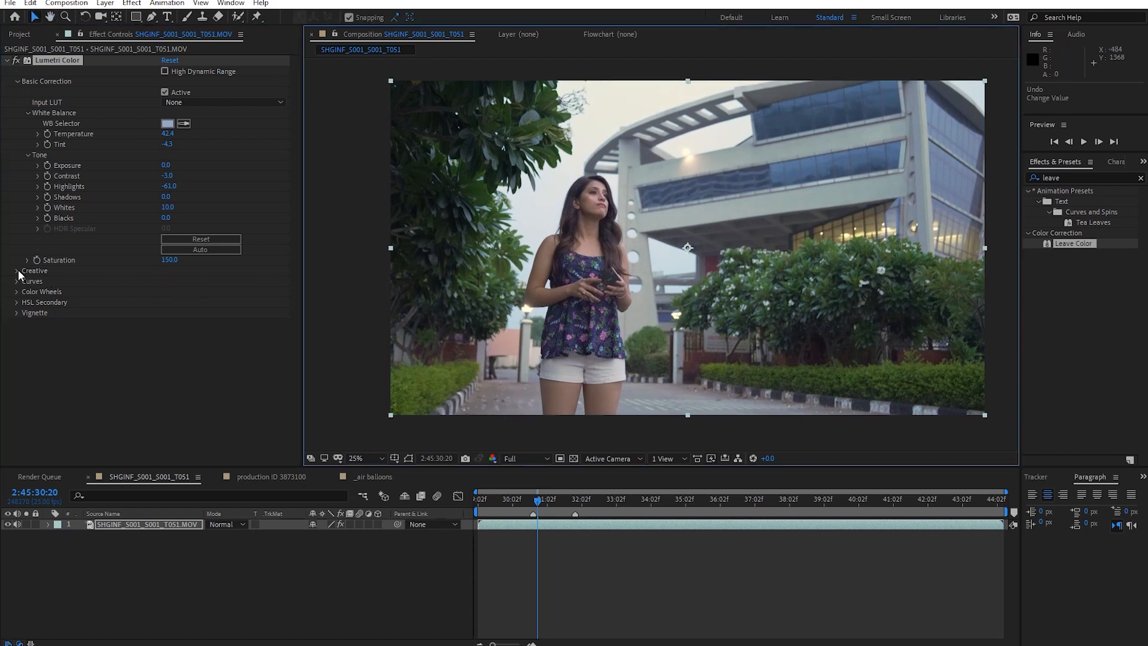
Collapse the Basic Correction settings and expand the Creative settings
left_click(16, 81)
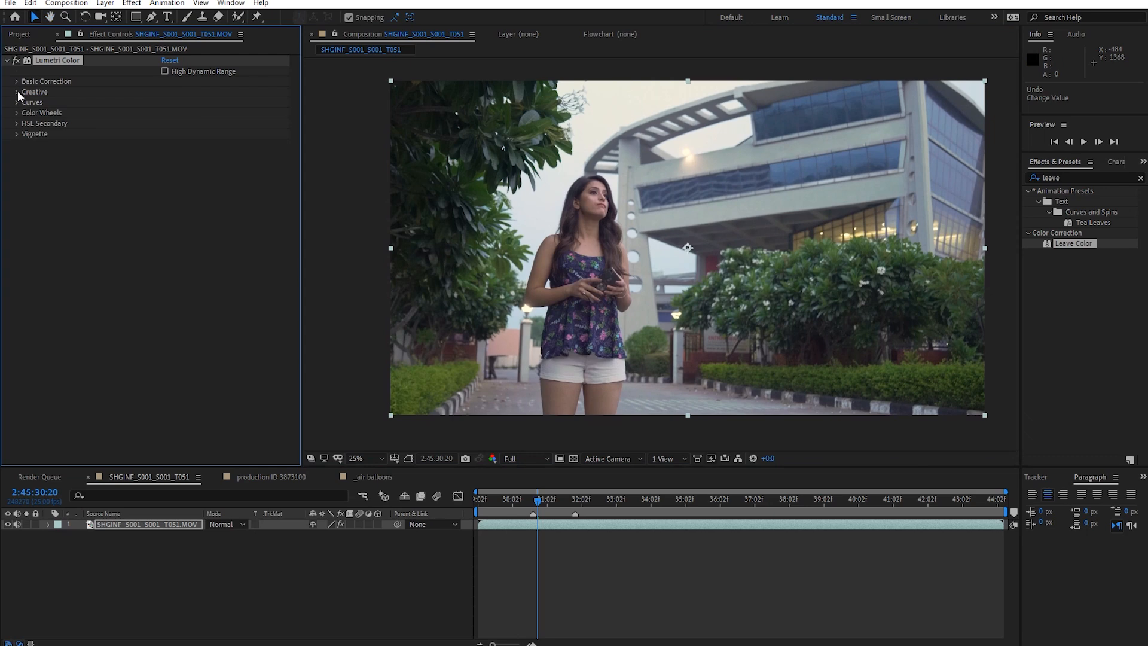
left_click(17, 92)
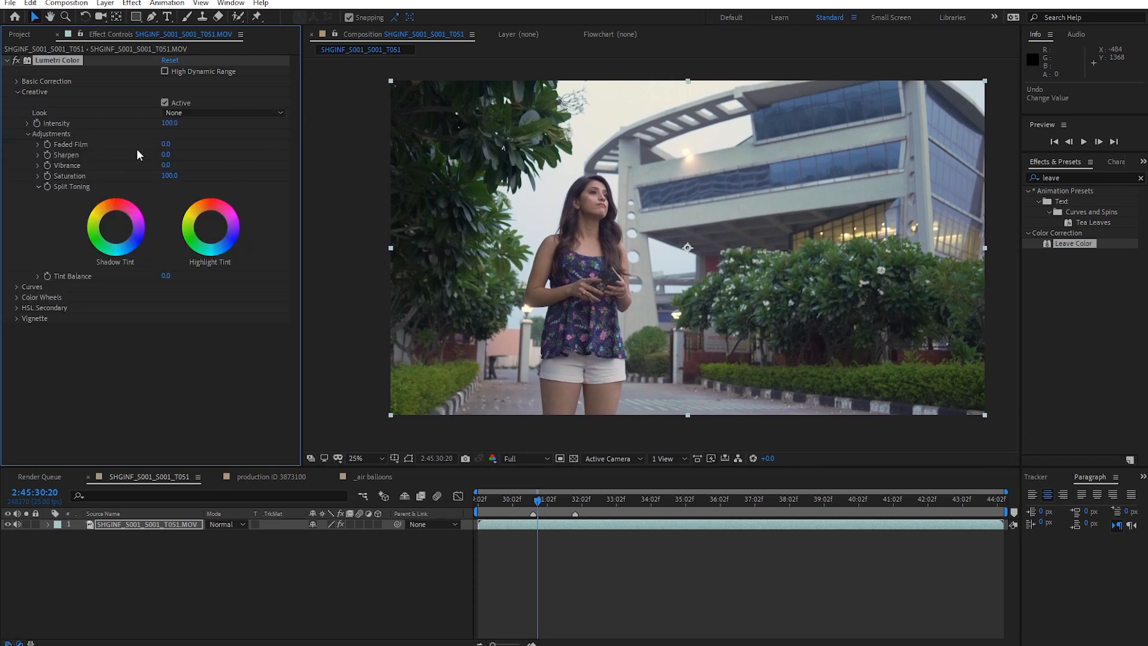
Try the Fuji REALA 500D Kodak 2393 look on the clip and undo it
left_click(217, 113)
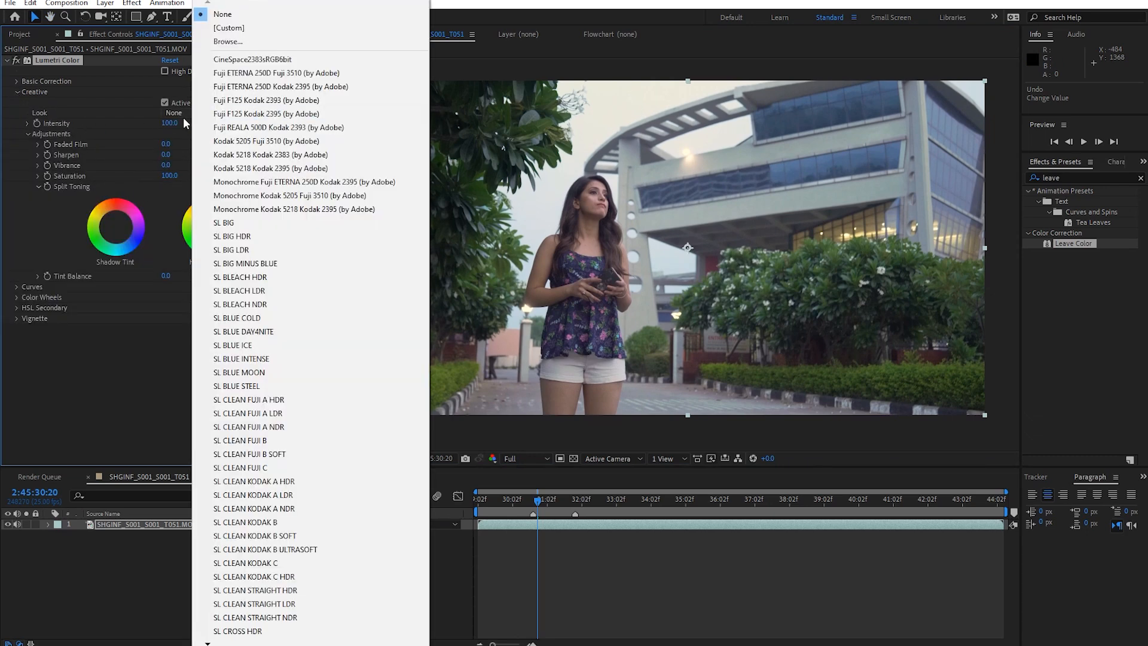
left_click(244, 130)
key("ctrl+z")
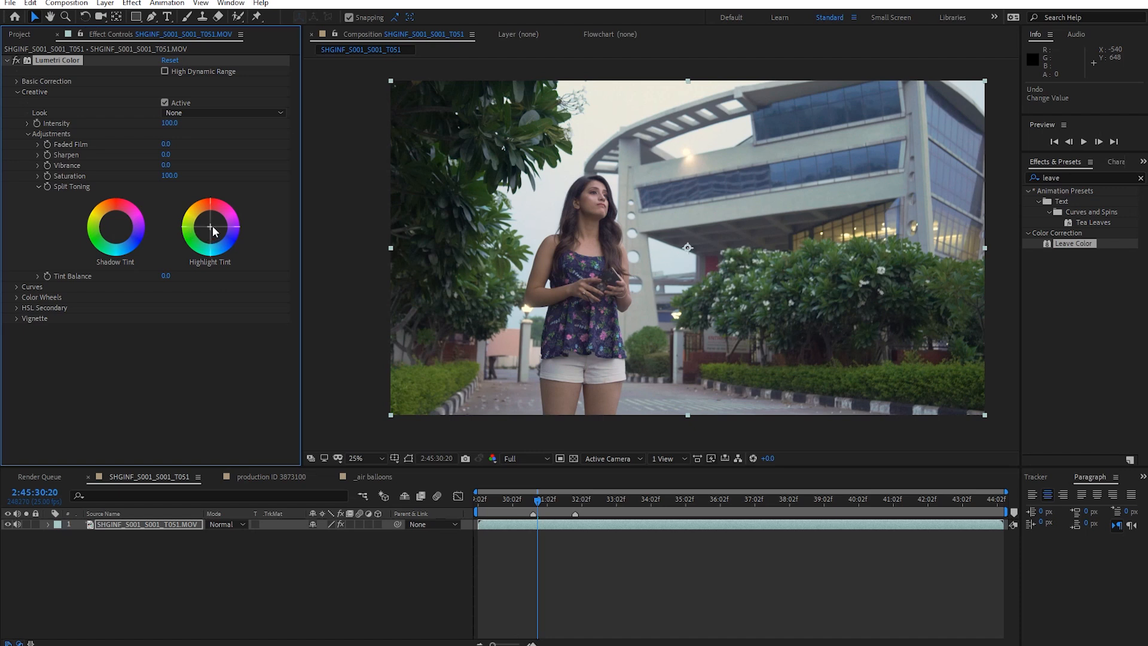
Try strong split toning with orange and blue highlight tints and teal and orange shadow tints, and undo it all
left_click_drag(213, 229, 194, 203)
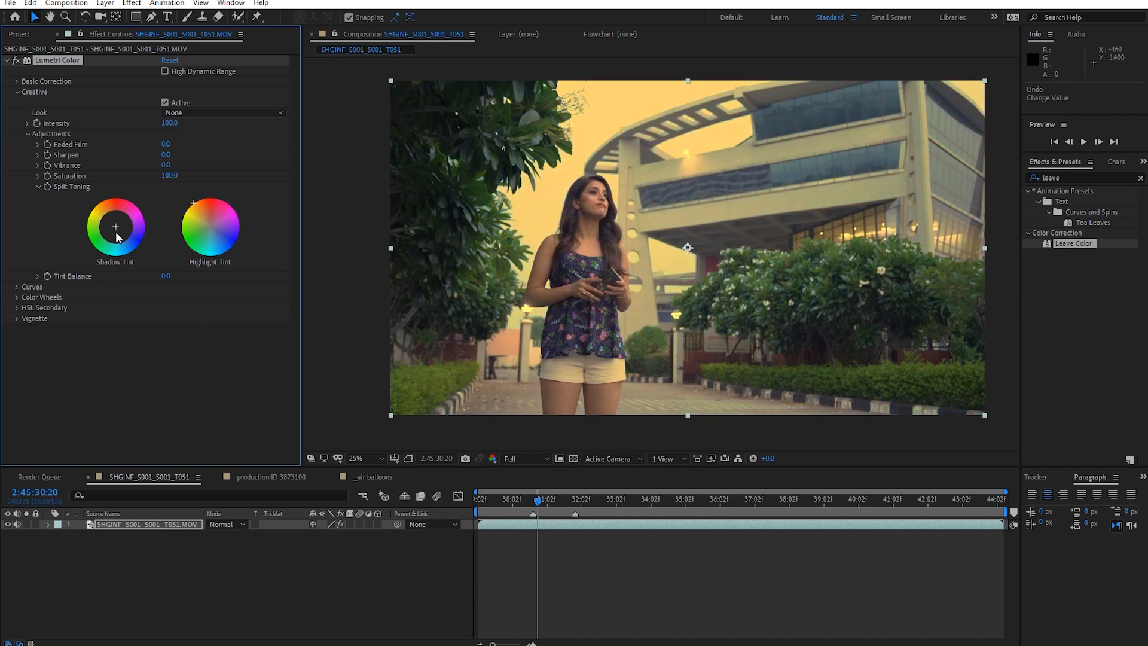
left_click_drag(116, 227, 124, 254)
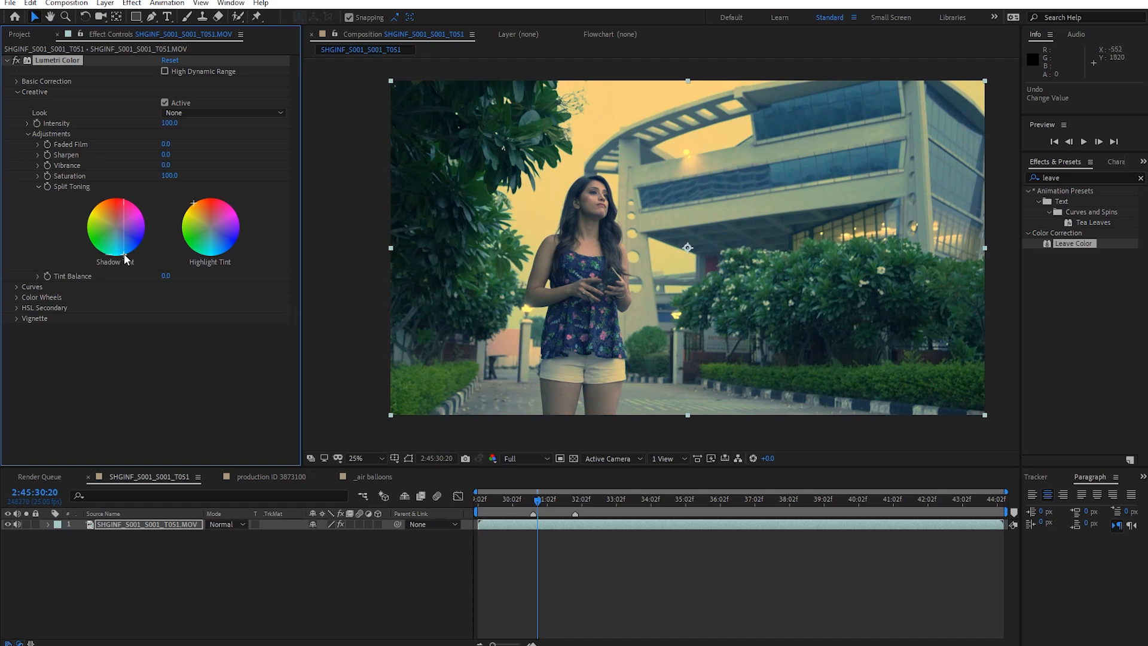
left_click_drag(123, 255, 101, 202)
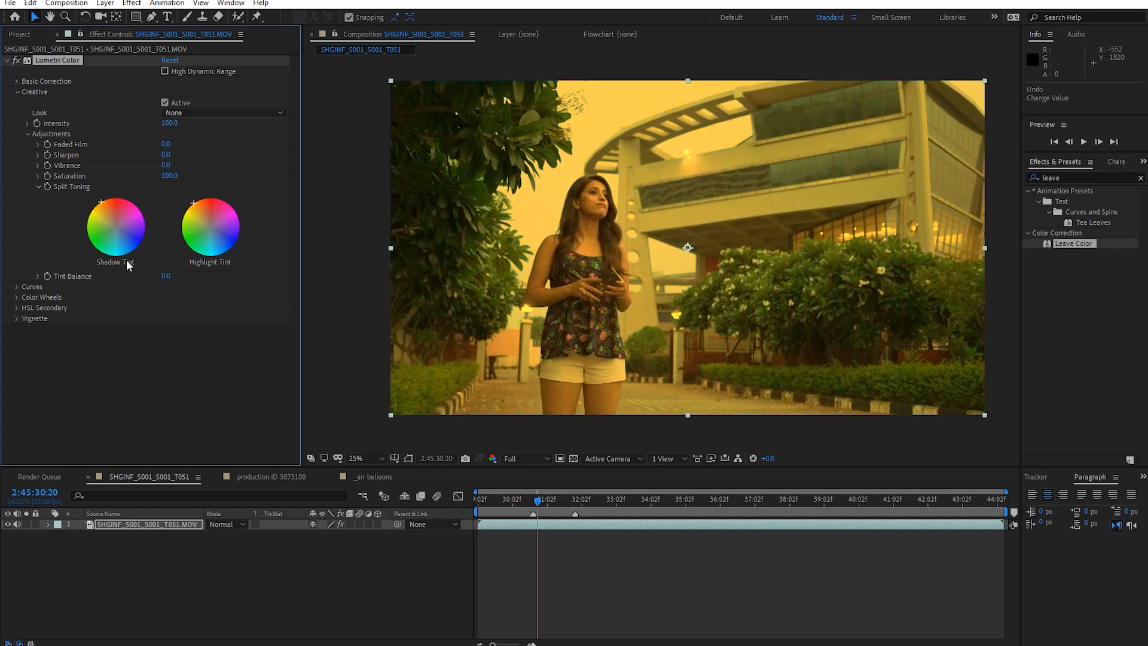
left_click_drag(195, 201, 227, 249)
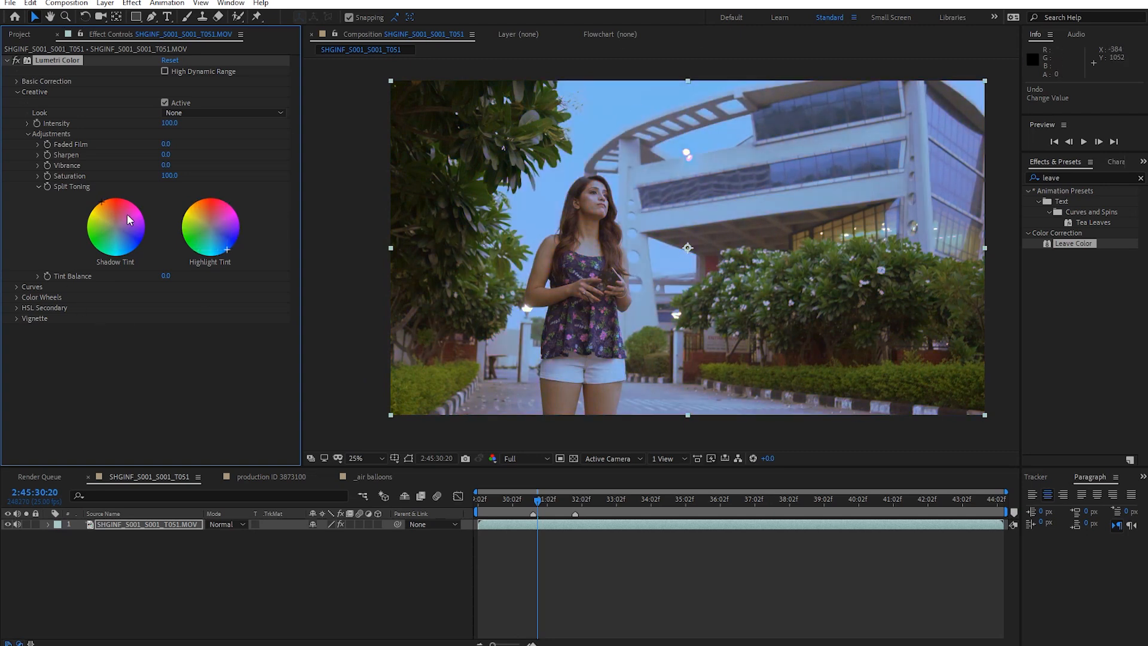
left_click_drag(101, 201, 101, 202)
key("ctrl+z")
key("ctrl+z")
key("ctrl+z")
key("ctrl+z")
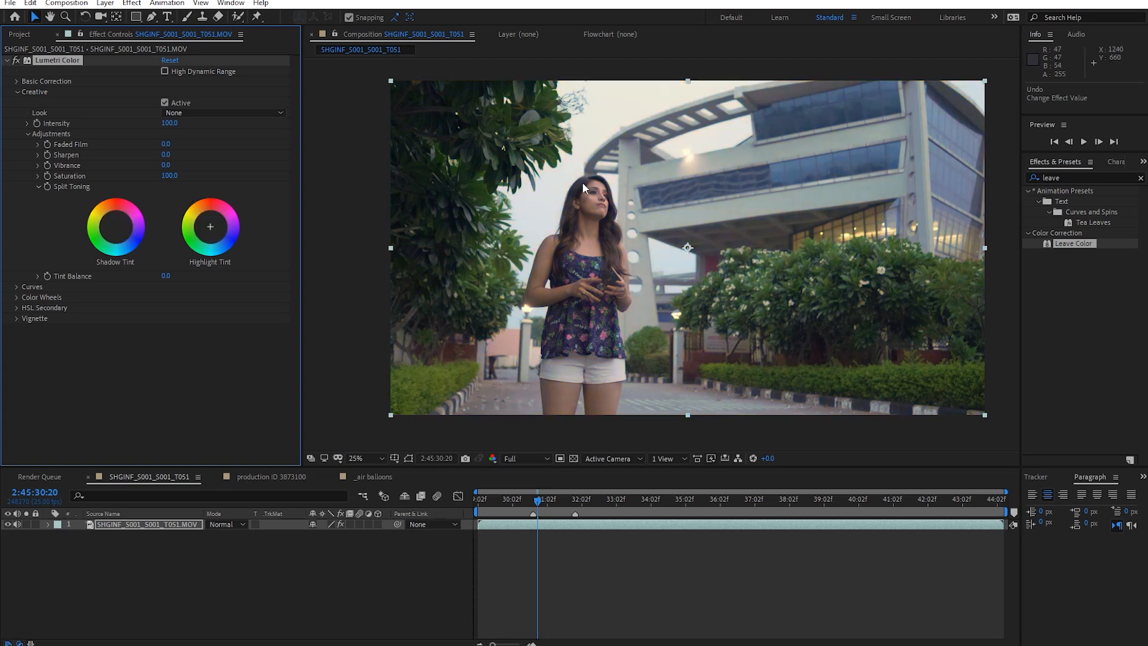
Apply subtle split toning with a slightly warm orange shadow tint and a slightly blue highlight tint
left_click_drag(118, 232, 112, 222)
left_click_drag(209, 226, 211, 231)
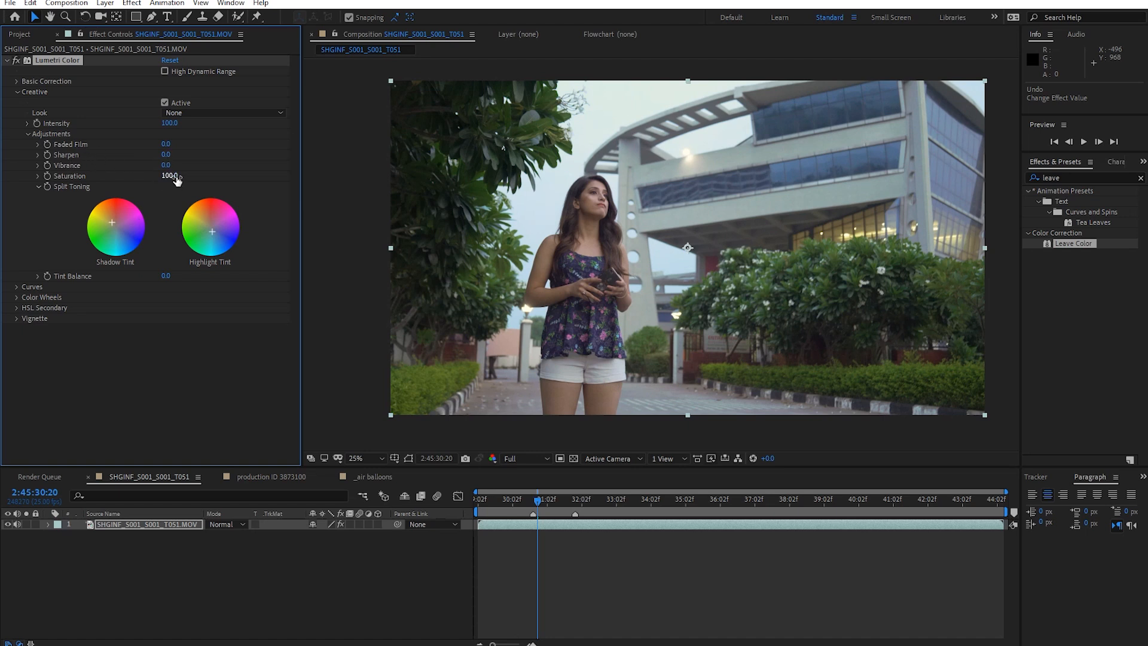
Try Sharpen at 90, inspect the dress and hands up close, and undo the sharpening
left_click_drag(167, 154, 208, 152)
left_click_drag(469, 152, 463, 152)
scroll(481, 171, "up", 1)
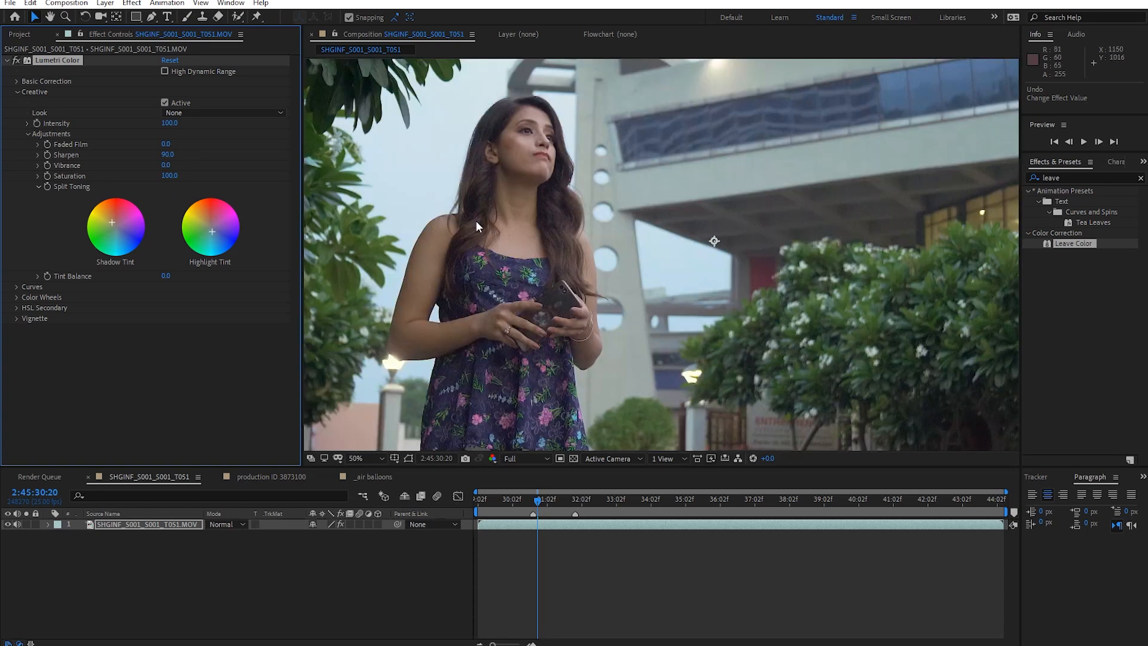
left_click_drag(477, 225, 540, 215)
scroll(541, 281, "up", 1)
left_click_drag(541, 285, 605, 255)
key("ctrl+z")
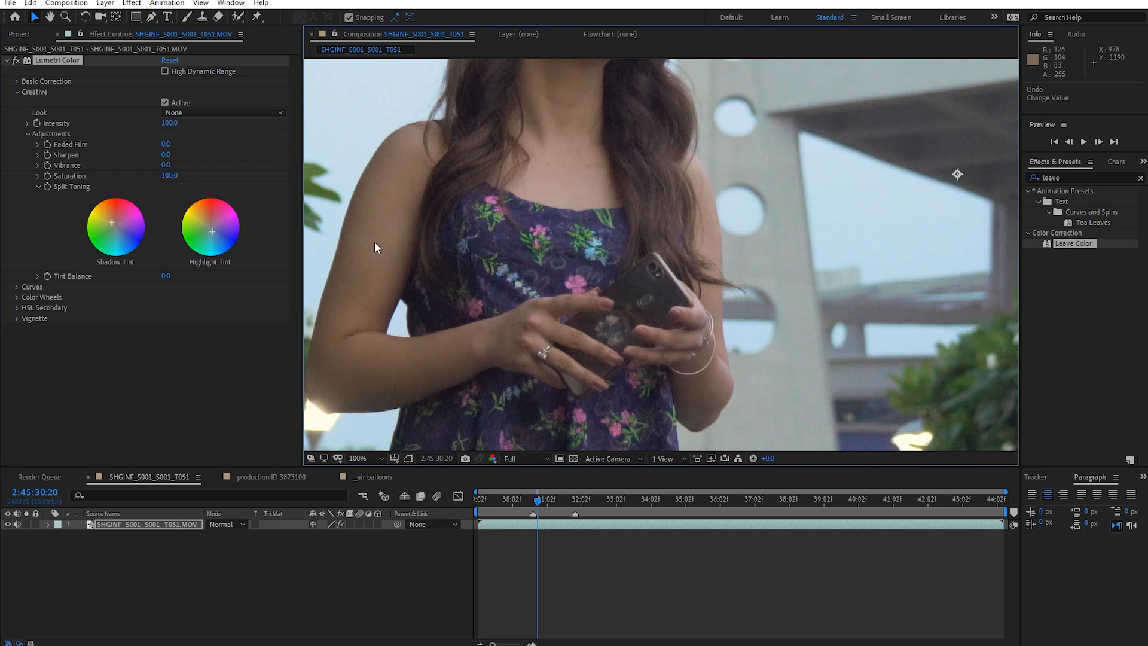
Test a Sharpen value of 100 in the Creative adjustments and settle on 20
left_click_drag(168, 155, 383, 156)
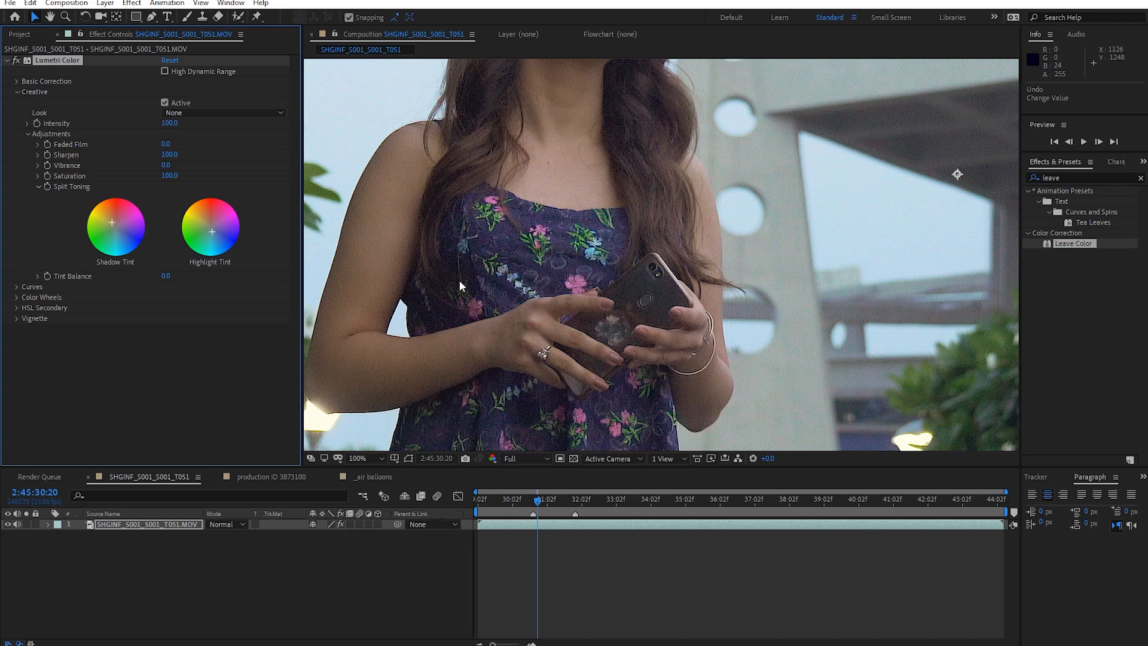
left_click(170, 155)
type("20")
key("Return")
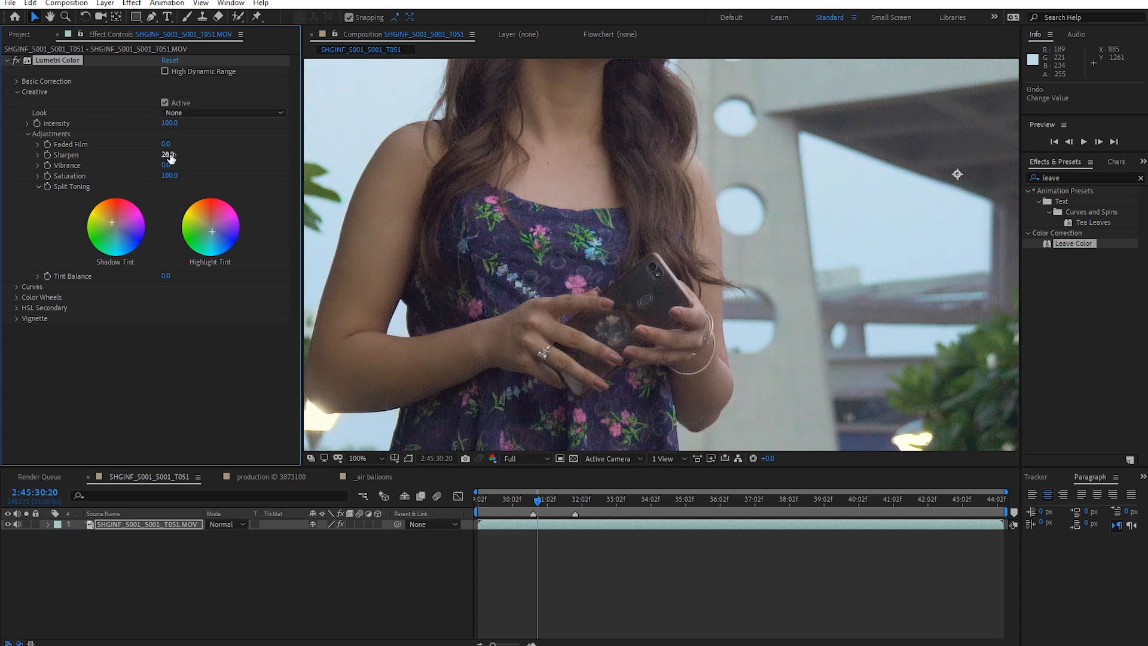
Test Sharpen values of -100 and 0 while inspecting the dress and hands, and return Sharpen to 20
left_click(168, 155)
type("-100")
key("Return")
key("ctrl+z")
left_click(161, 154)
type("0")
key("Return")
left_click(165, 155)
key("Return")
key("comma")
key("comma")
key("comma")
key("comma")
key("period")
key("period")
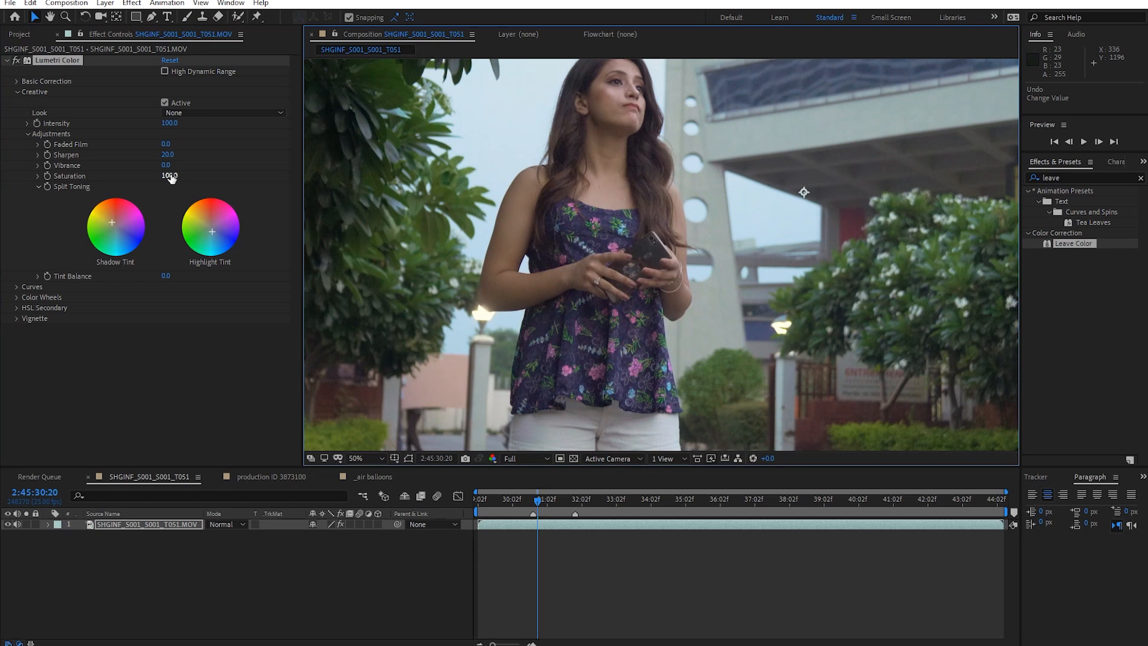
Try Sharpen at -100 and Vibrance at 100 in the Creative adjustments, undoing each test
left_click_drag(169, 157, 98, 157)
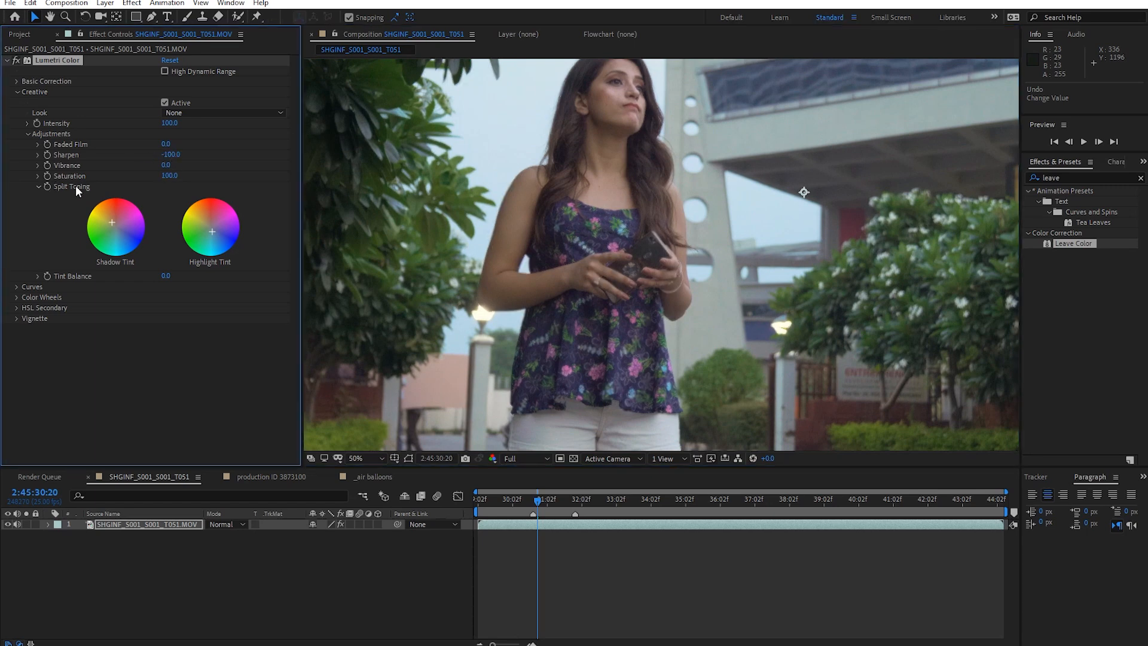
key("ctrl+z")
key("comma")
key("h")
left_click_drag(627, 267, 552, 303)
key("v")
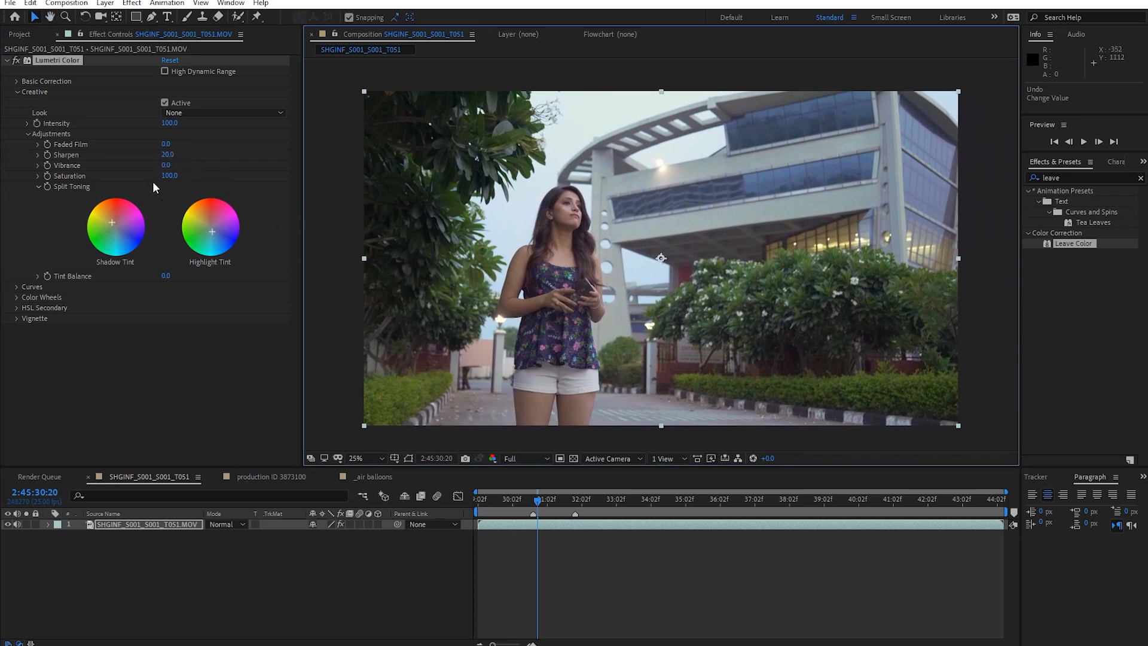
left_click_drag(166, 167, 359, 165)
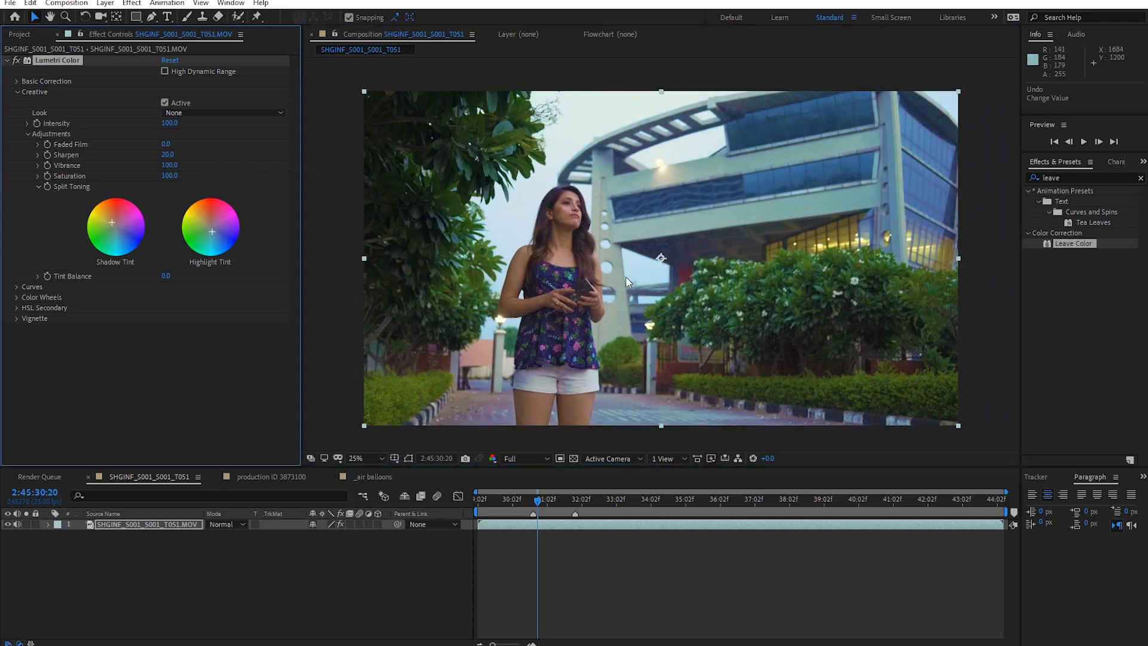
key("ctrl+z")
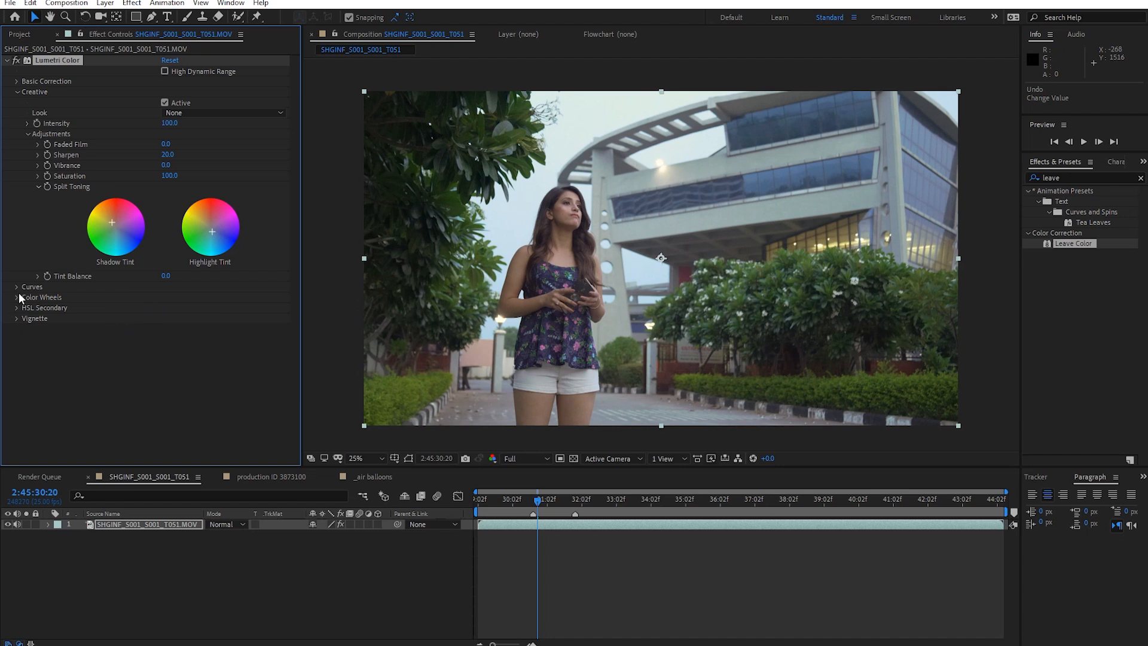
Open the Curves section in place of Creative and look over the RGB and Hue Saturation curves
left_click(17, 92)
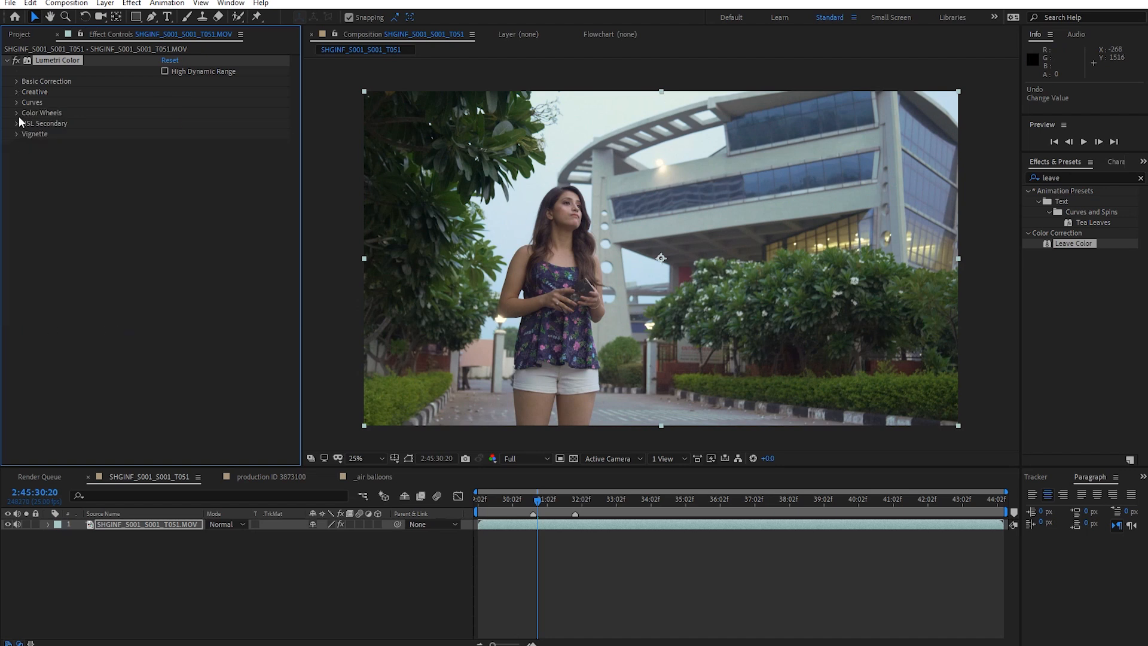
left_click(16, 103)
scroll(159, 299, "down", 5)
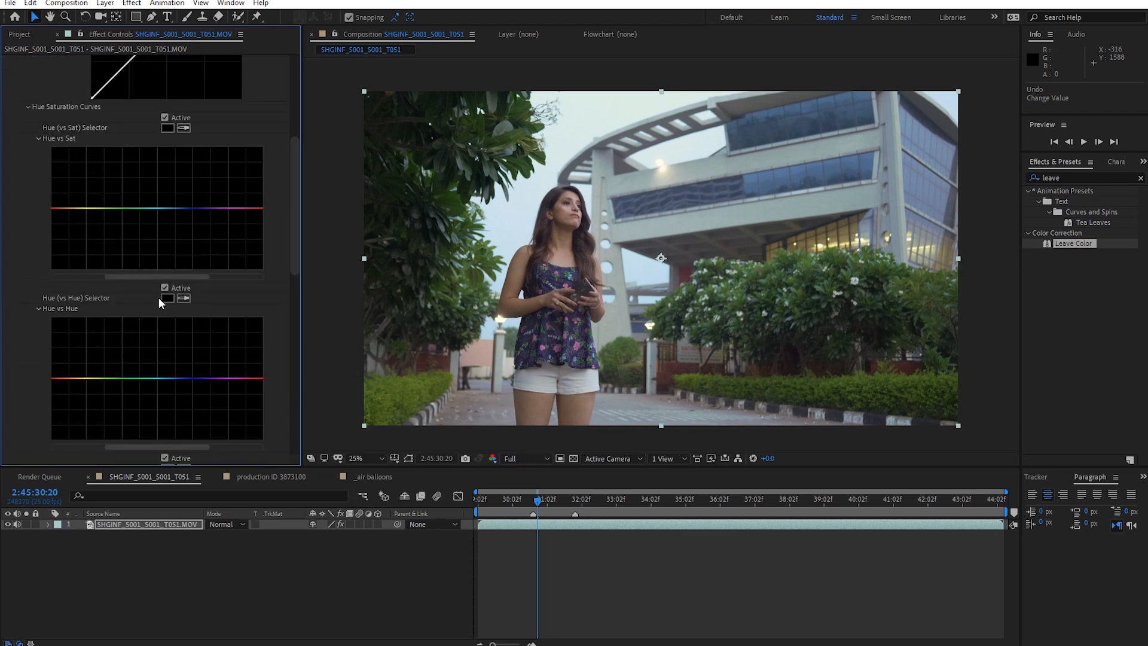
scroll(159, 297, "up", 5)
scroll(159, 303, "down", 1)
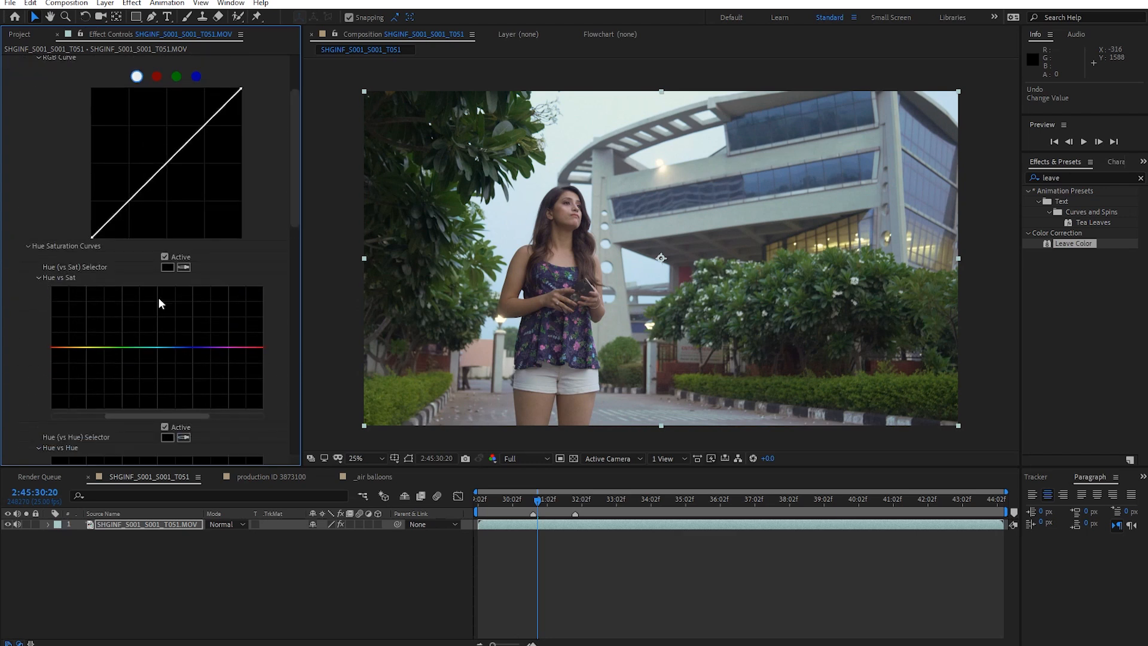
scroll(205, 287, "down", 1)
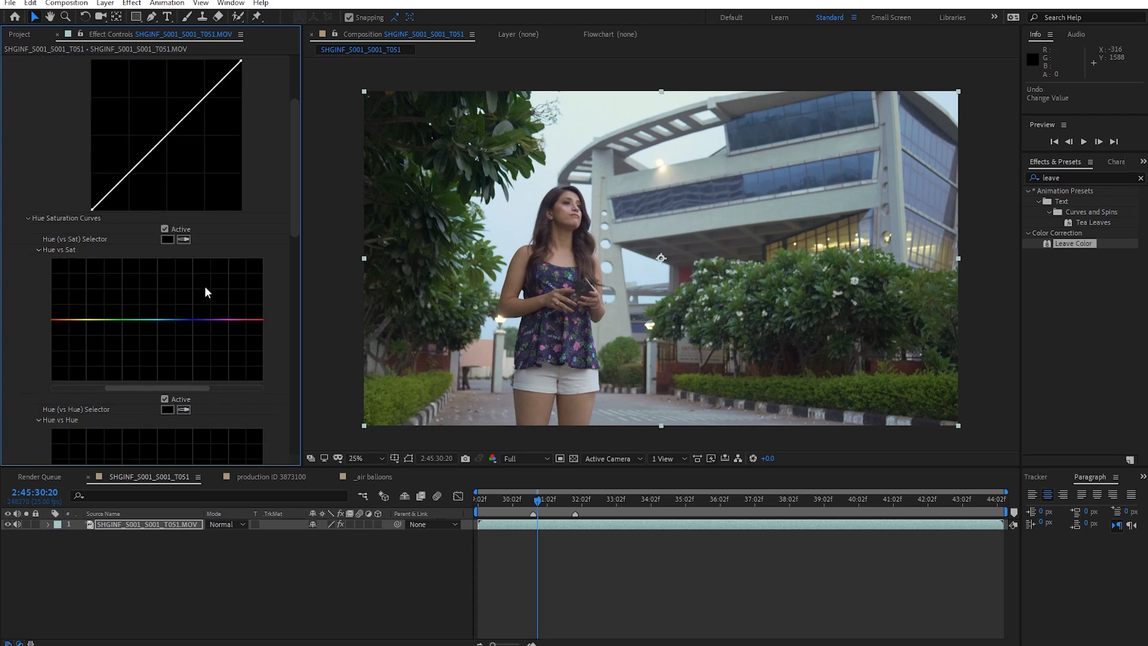
scroll(273, 287, "up", 4)
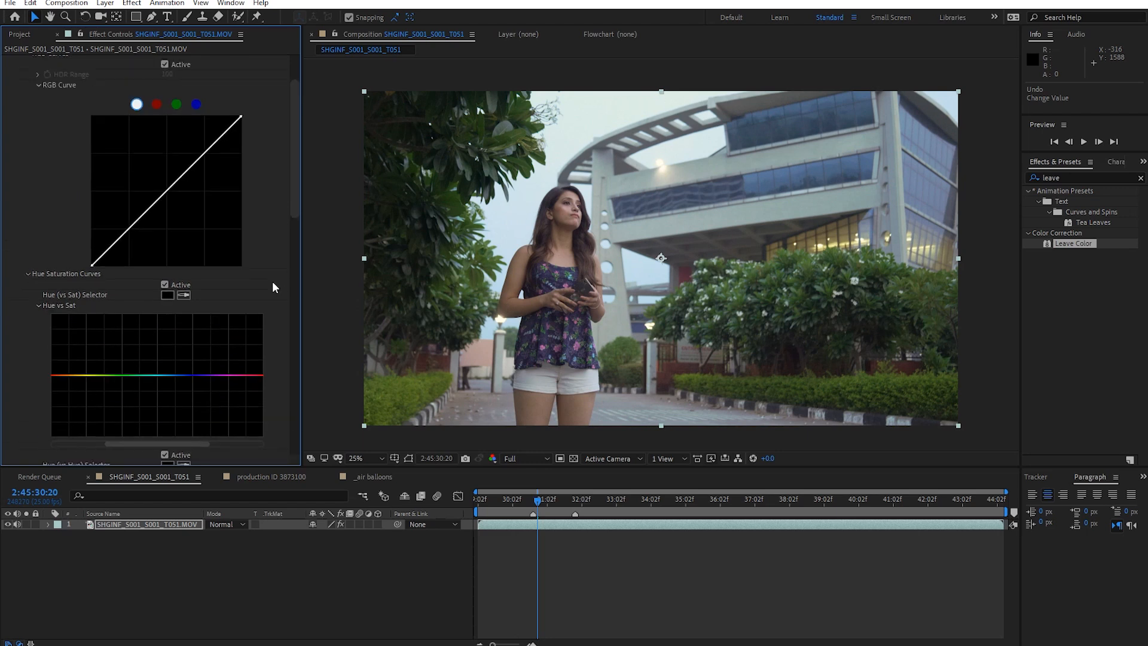
Try pulling down the midtones and moving the end points of the master RGB curve, and undo the changes
left_click_drag(171, 256, 193, 284)
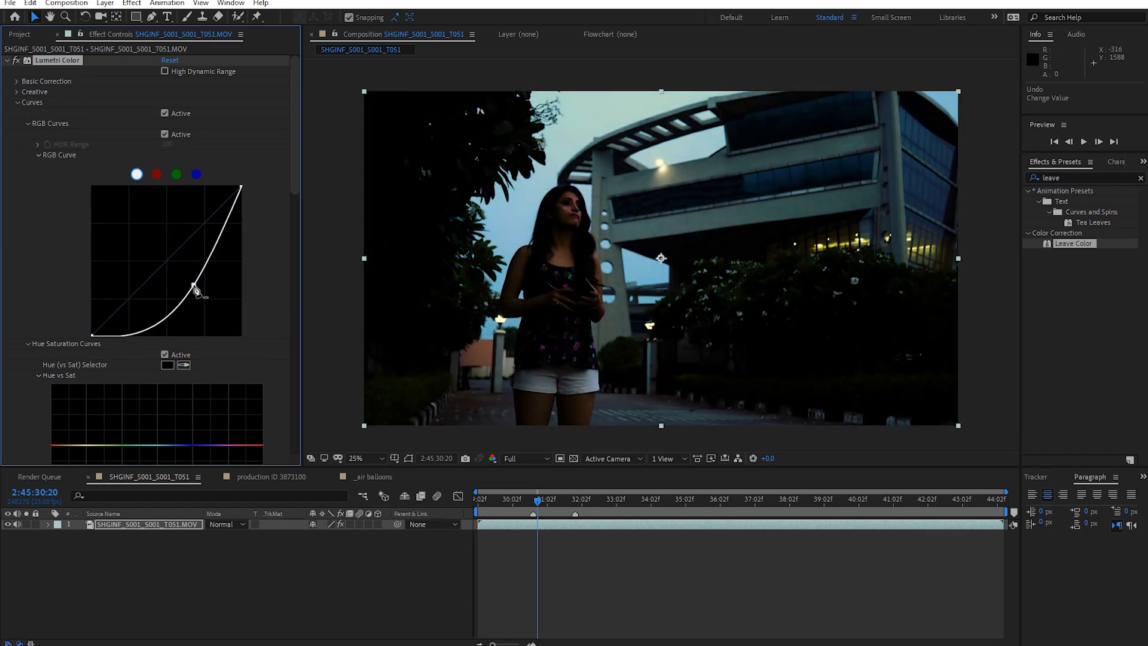
key("ctrl+z")
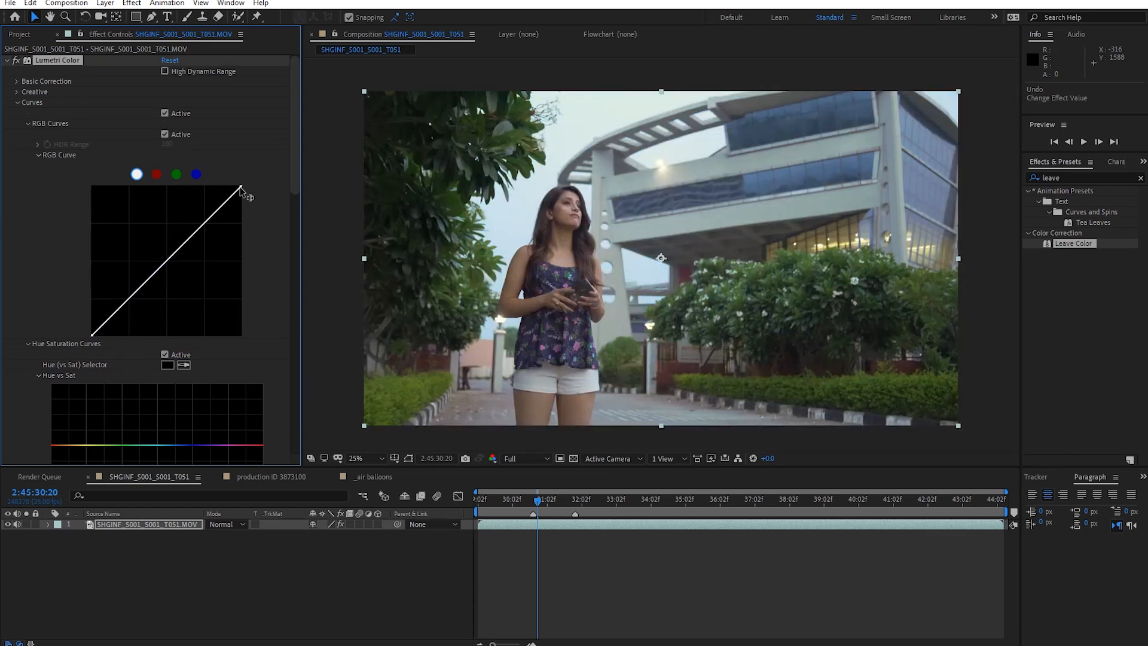
left_click_drag(240, 191, 294, 261)
key("ctrl+z")
left_click(91, 336)
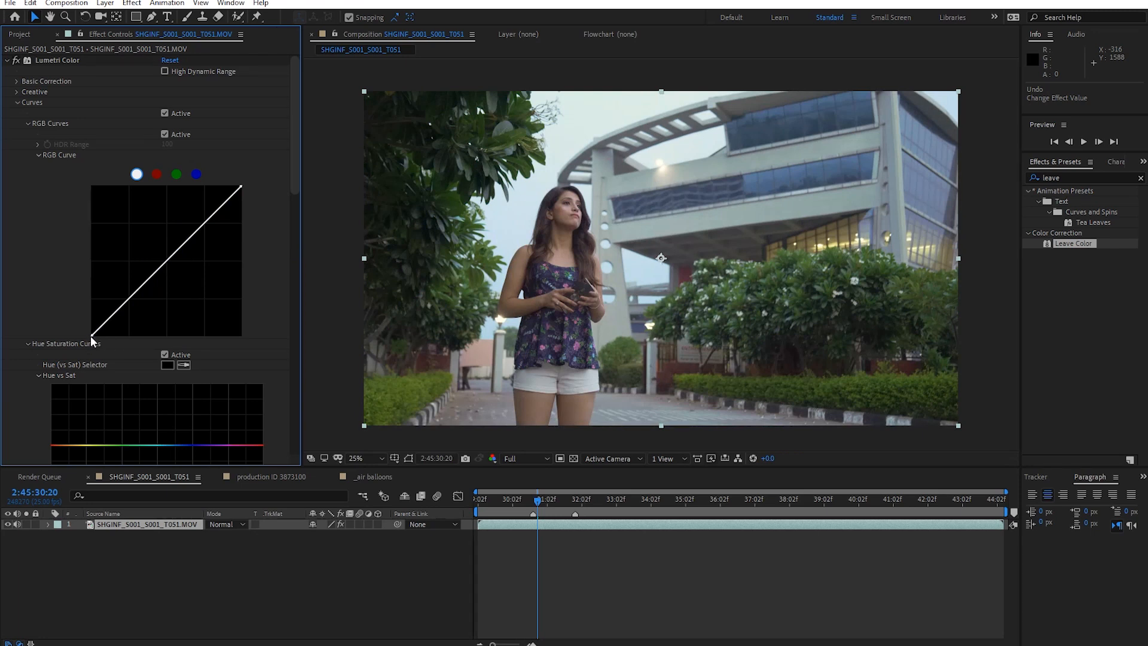
left_click_drag(90, 335, 34, 360)
mouse_move(166, 261)
left_mouse_down()
mouse_move(148, 244)
mouse_move(192, 286)
mouse_move(146, 231)
mouse_move(184, 272)
left_mouse_up()
key("ctrl+z")
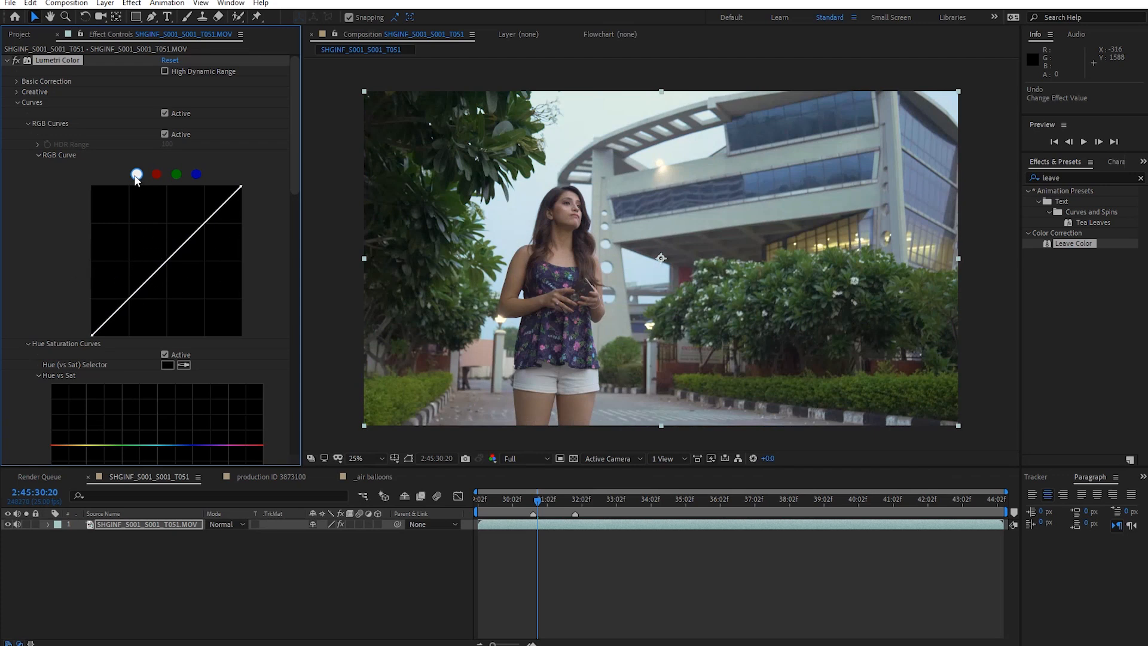
Shape a gentle S-curve on the red channel of the RGB curve, raising the highlights and lowering the shadows
left_click(157, 176)
left_click(177, 179)
left_click(194, 177)
left_click(154, 174)
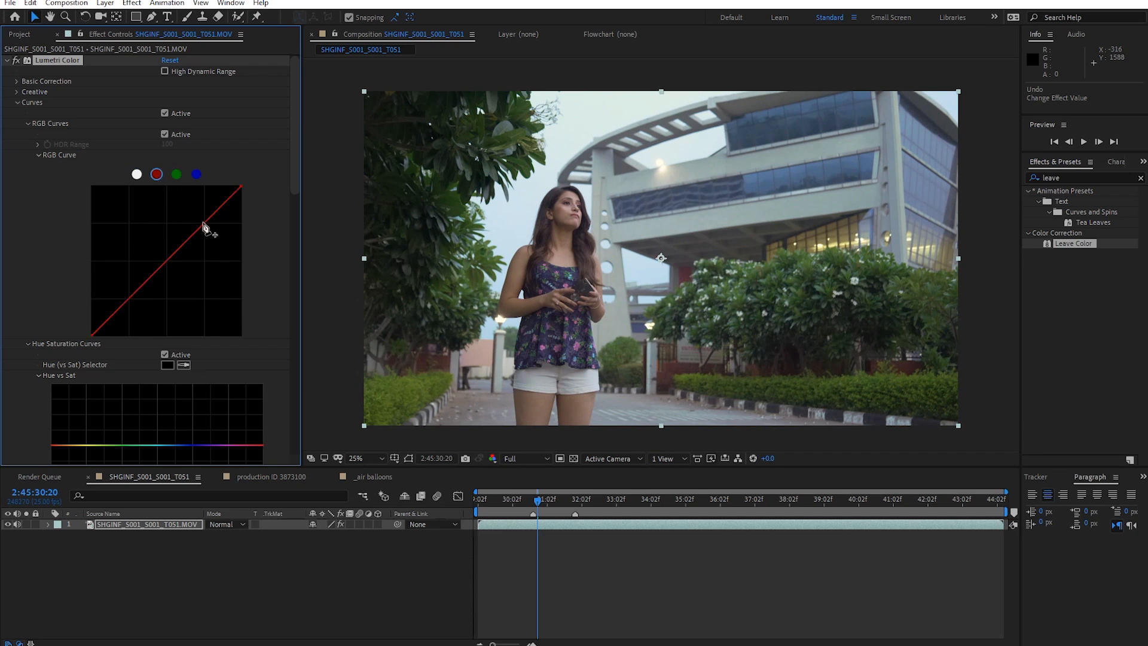
left_click_drag(242, 190, 312, 145)
left_click(196, 174)
mouse_move(238, 190)
left_mouse_down()
mouse_move(183, 180)
mouse_move(241, 185)
left_mouse_up()
left_click_drag(93, 336, 41, 381)
left_click(159, 176)
left_click_drag(215, 213, 203, 212)
left_click_drag(138, 284, 140, 299)
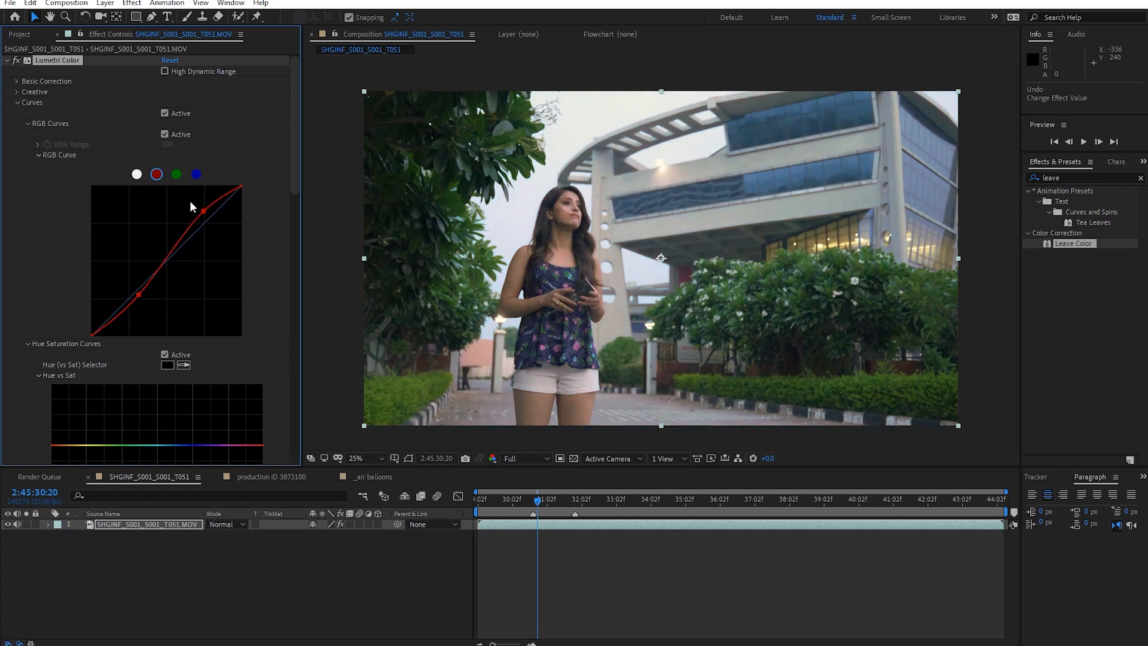
Bend the blue channel of the RGB curve opposite to the red, lowering the highlights and raising the shadows
left_click(197, 175)
left_click_drag(214, 225, 214, 227)
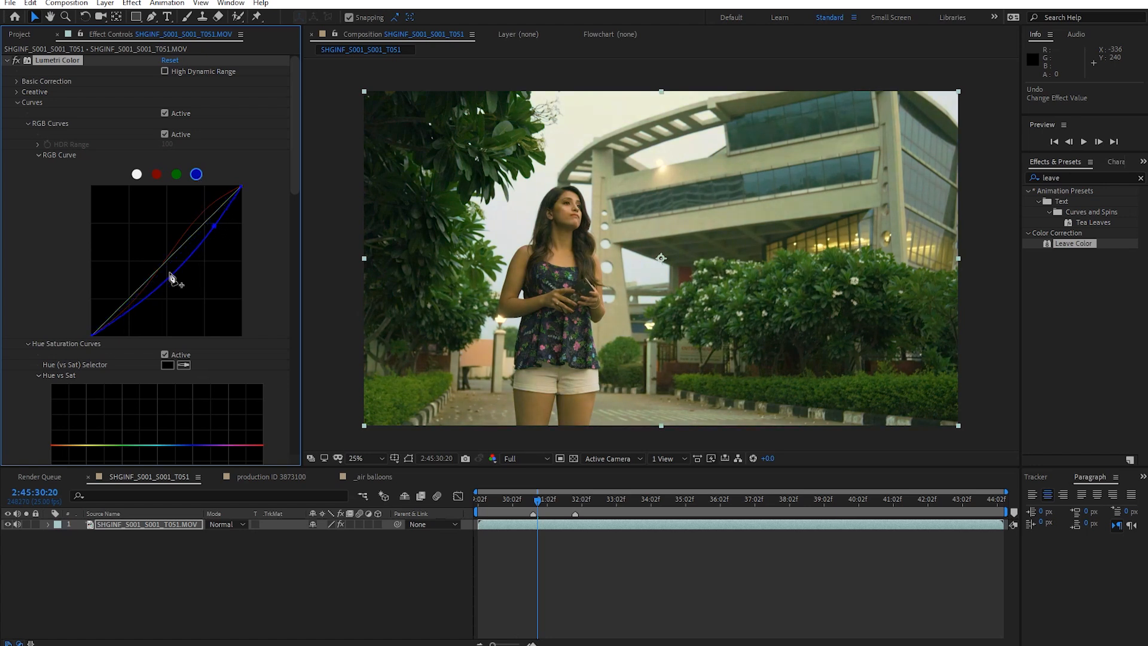
left_click_drag(154, 300, 131, 283)
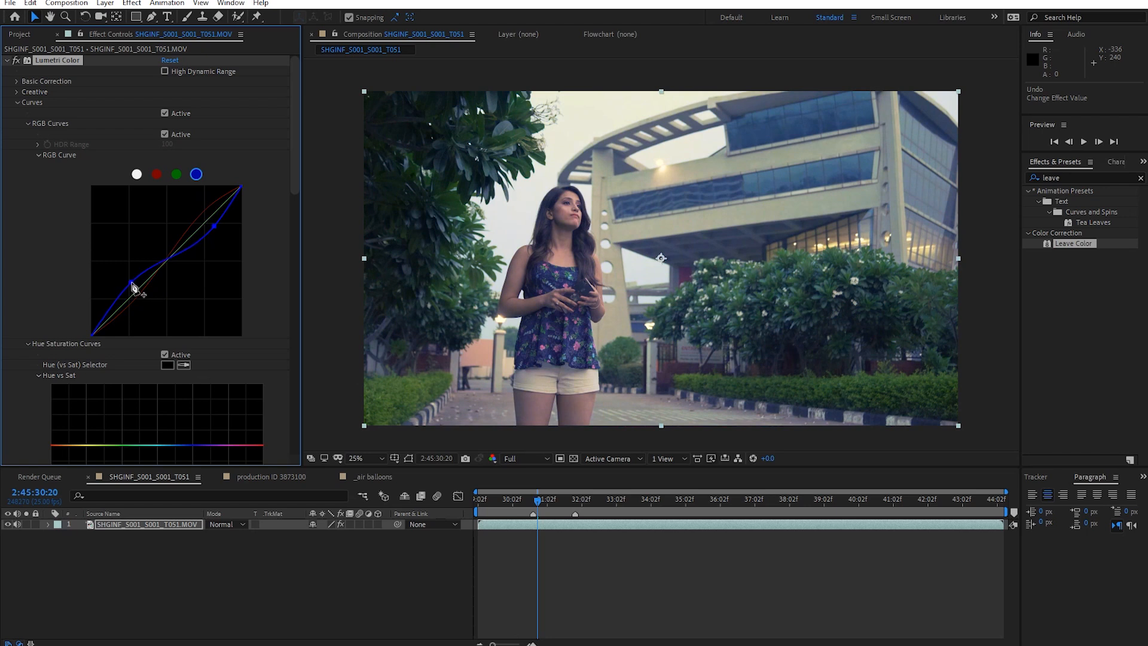
Compare the footage with and without the curve adjustments by switching Curves off and on repeatedly, leaving it active
left_click(163, 113)
left_click(164, 111)
left_click(163, 112)
left_click(164, 112)
left_click(164, 113)
left_click(164, 112)
left_click(163, 113)
left_click(164, 112)
left_click(165, 113)
left_click(165, 114)
Sample the green of the low hedge beside the path as the Hue vs Hue selector color
scroll(279, 194, "down", 3)
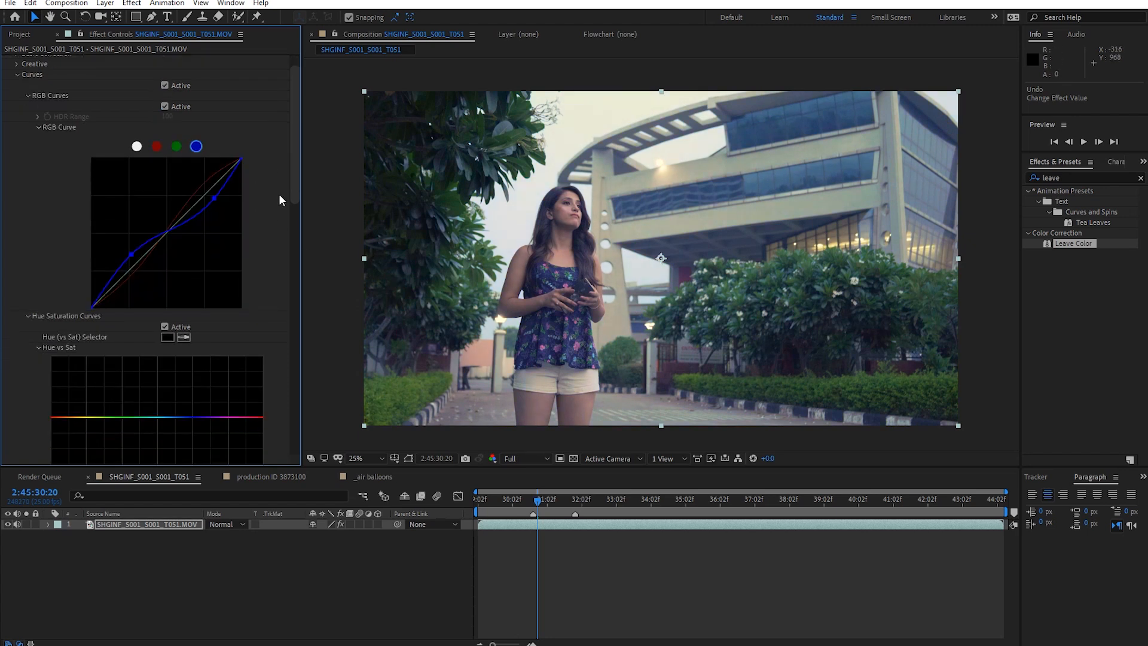
scroll(279, 185, "up", 3)
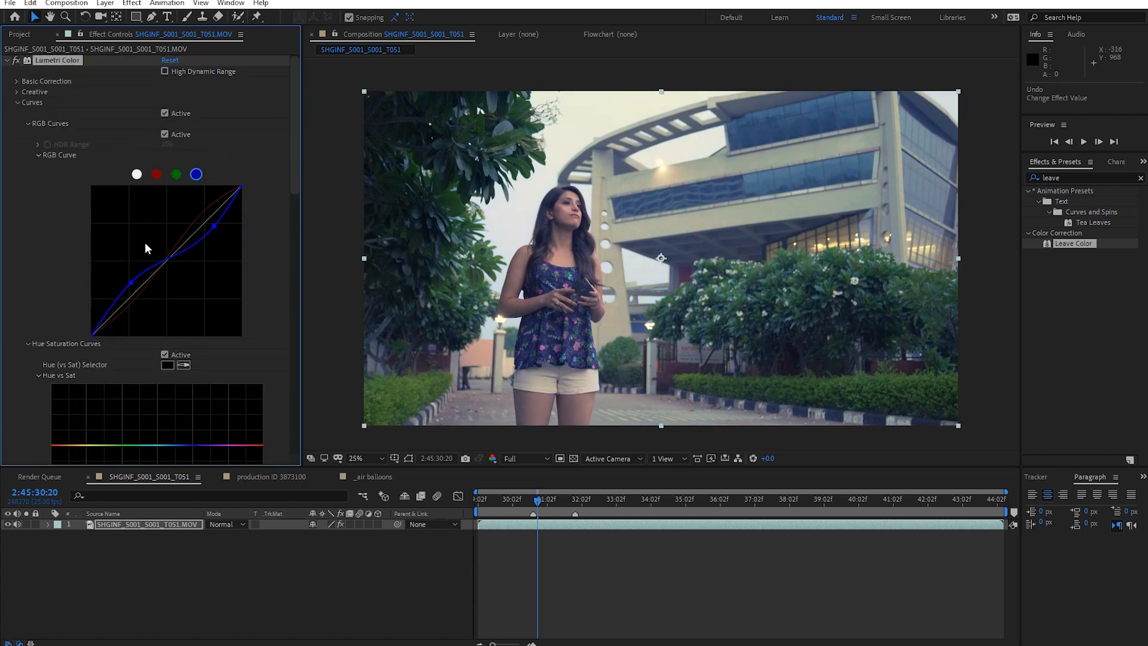
scroll(222, 304, "down", 7)
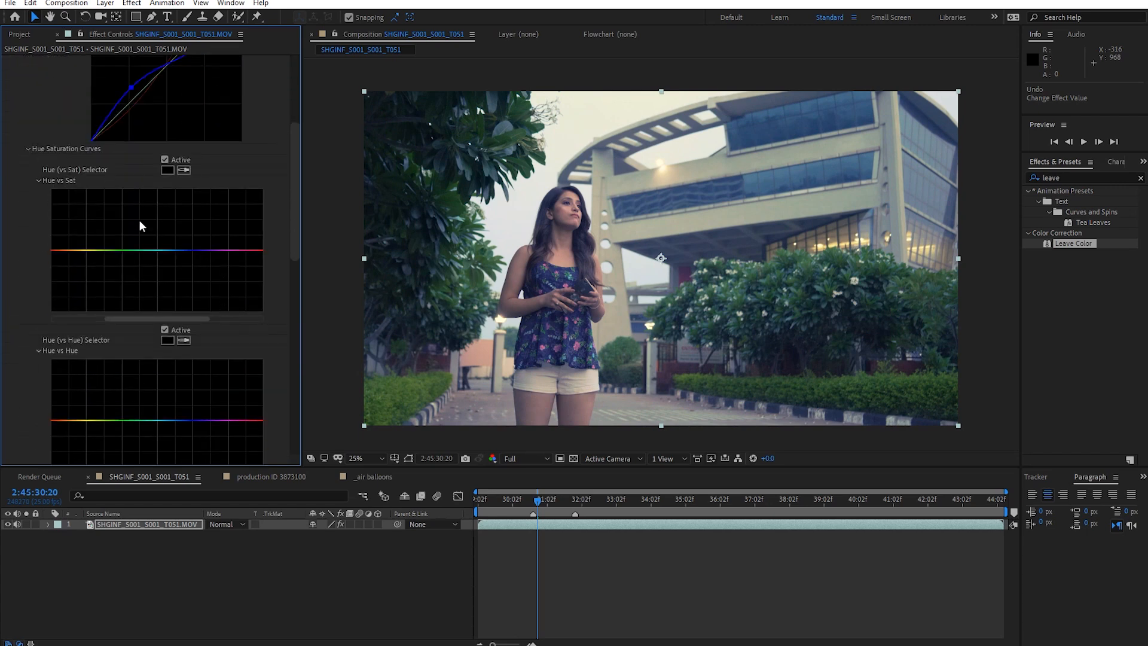
scroll(154, 287, "down", 12)
scroll(178, 308, "up", 14)
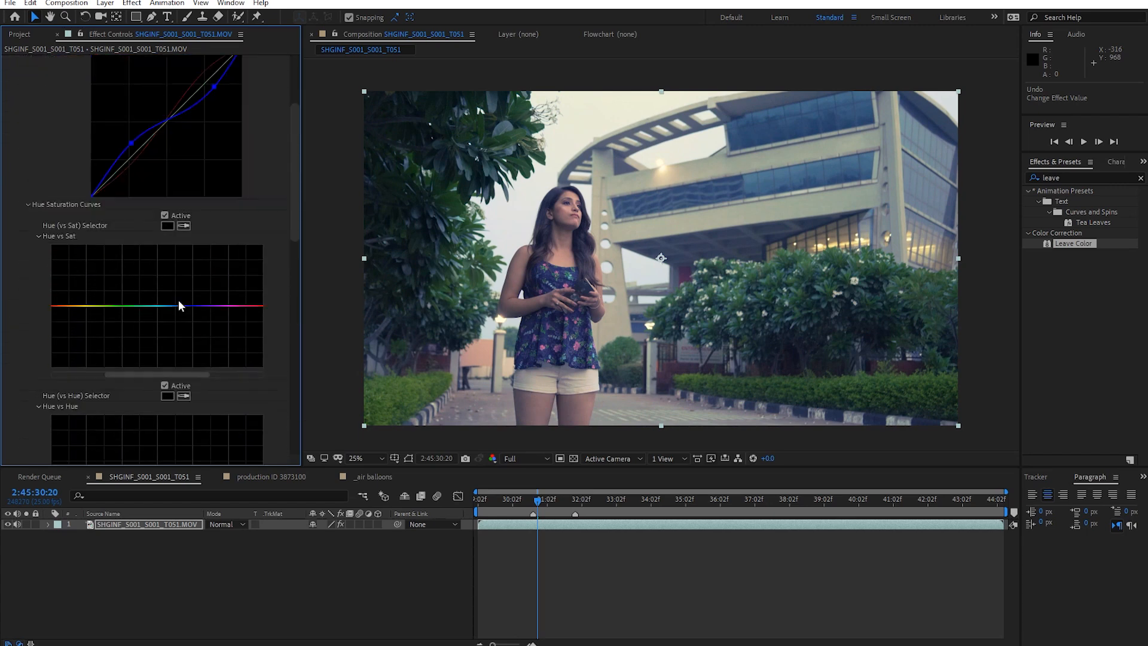
scroll(290, 206, "up", 1)
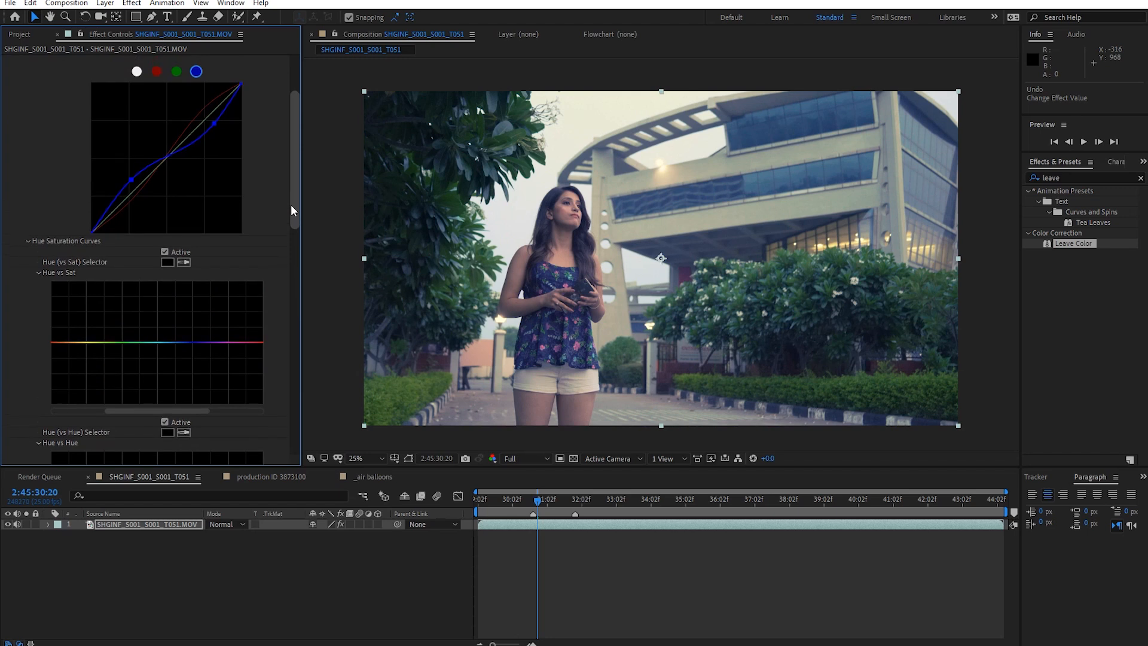
scroll(72, 246, "down", 4)
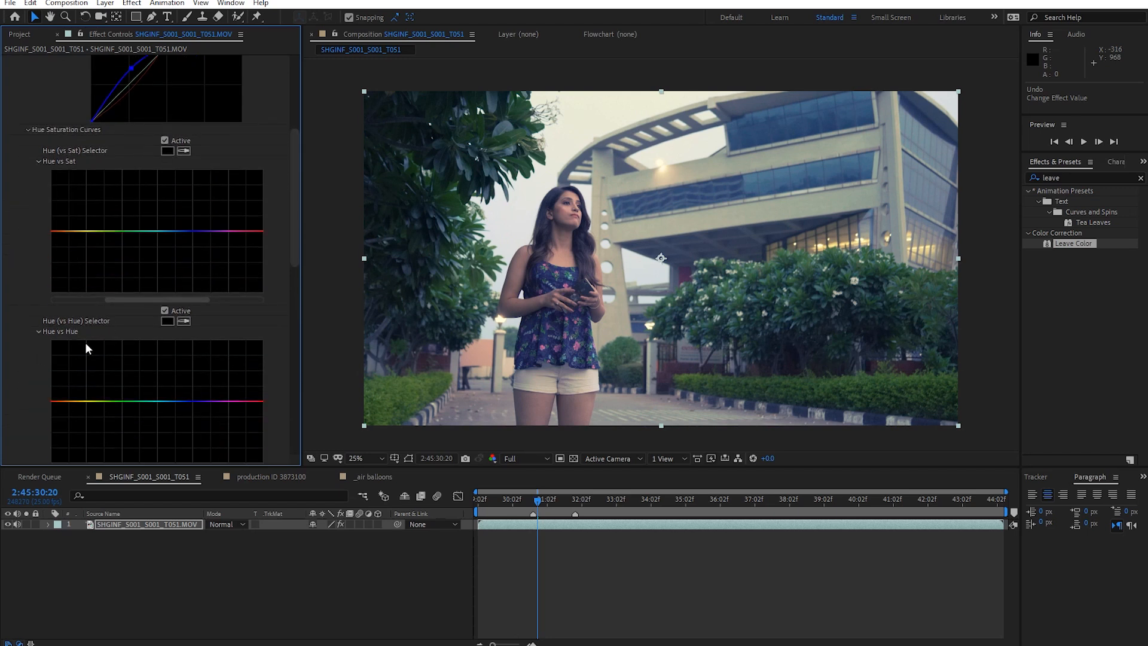
scroll(107, 329, "down", 1)
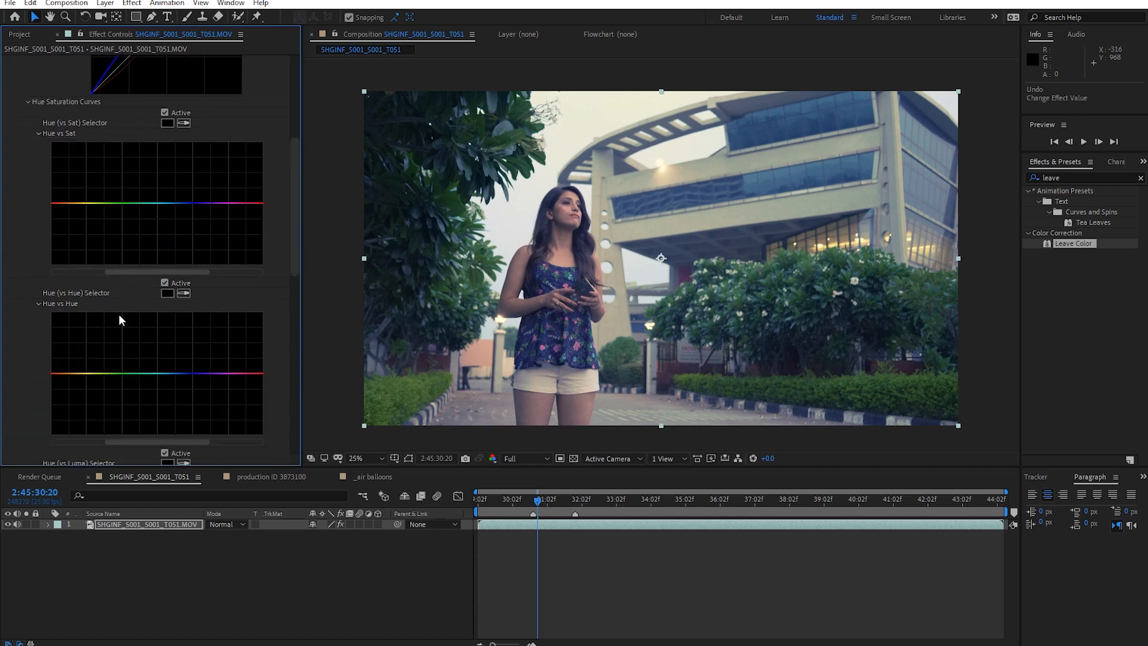
left_click(182, 293)
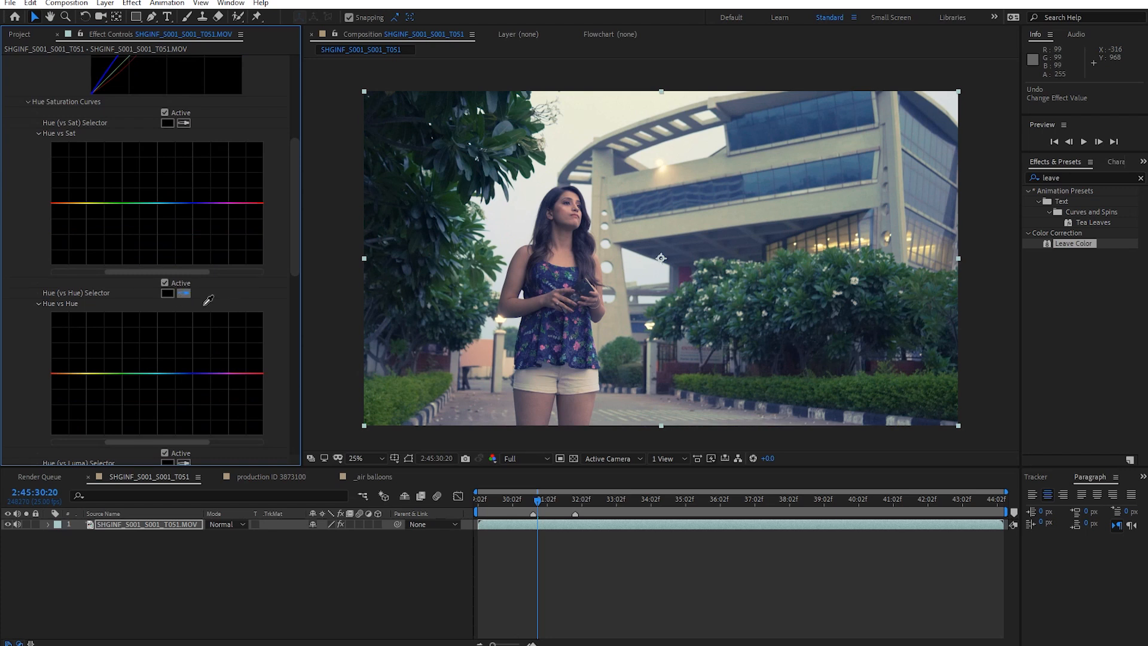
left_click(417, 394)
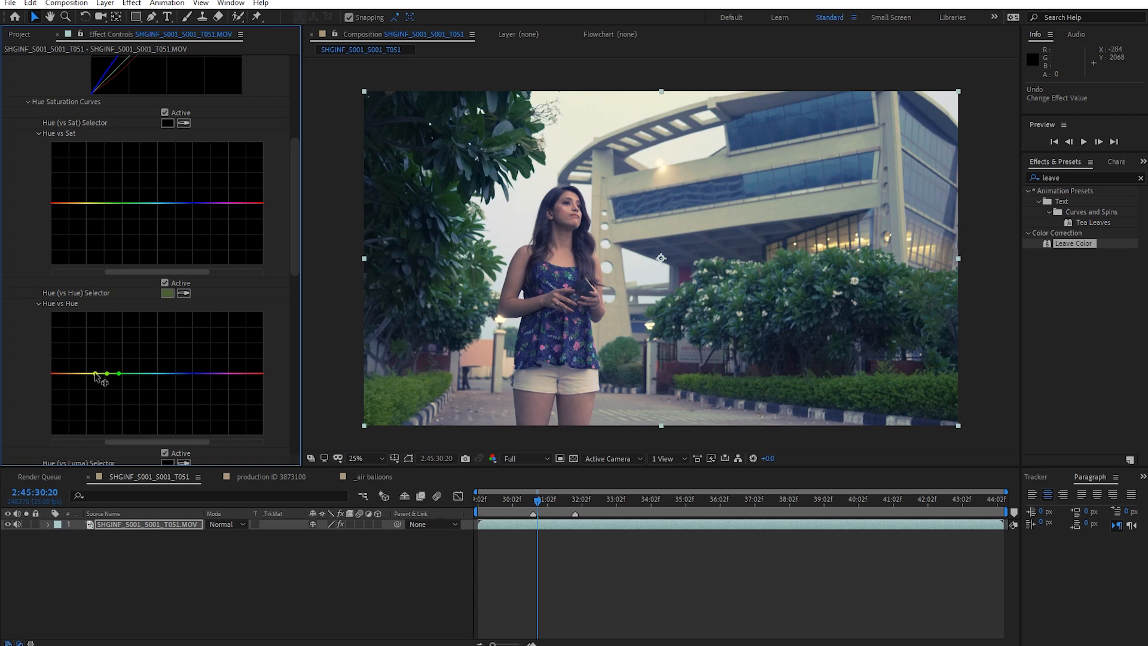
Try shifting the foliage toward orange by raising the green part of the Hue vs Hue curve and widening it into the blues
left_click_drag(108, 374, 109, 332)
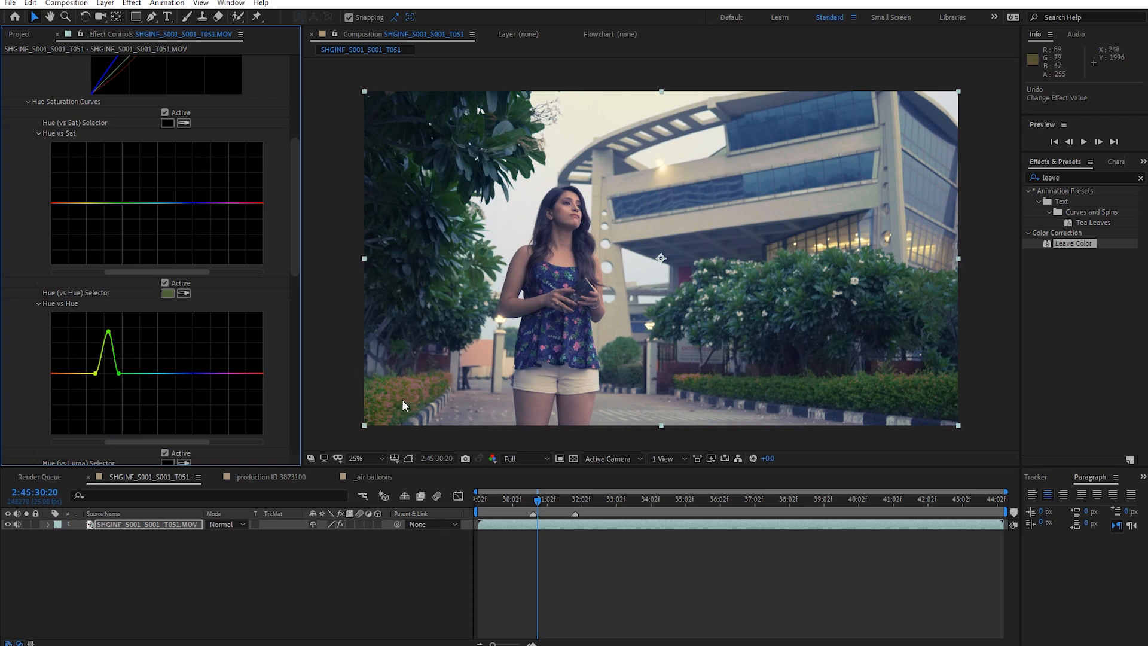
left_click_drag(119, 375, 166, 373)
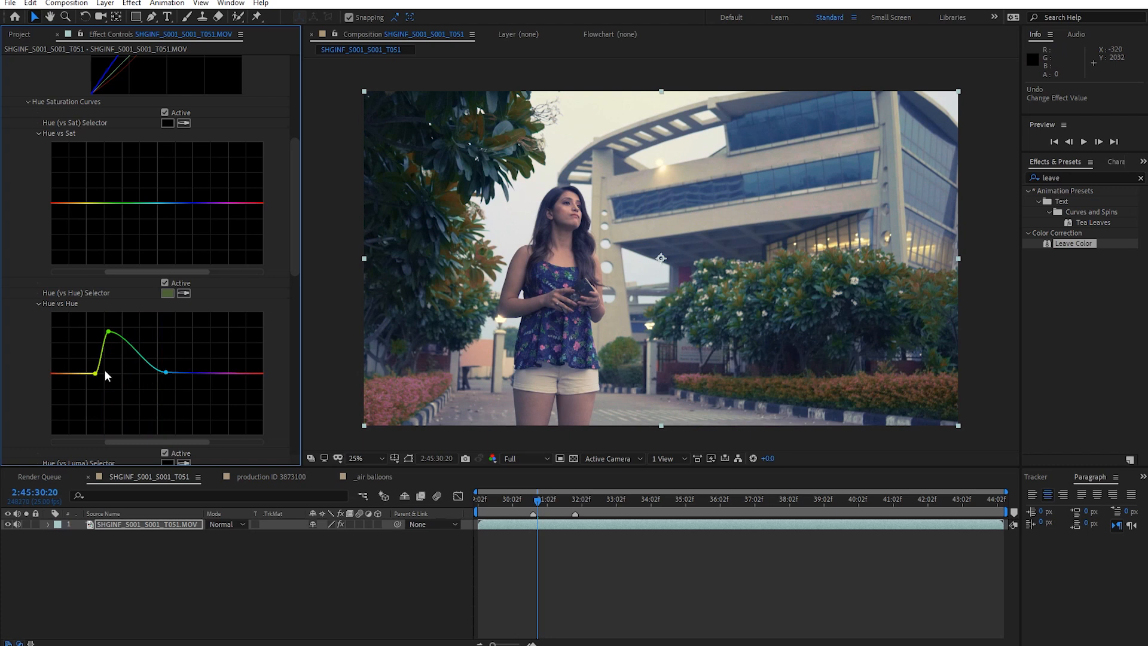
left_click_drag(108, 331, 132, 329)
left_click_drag(166, 372, 205, 372)
left_click_drag(132, 329, 145, 323)
left_click(208, 373)
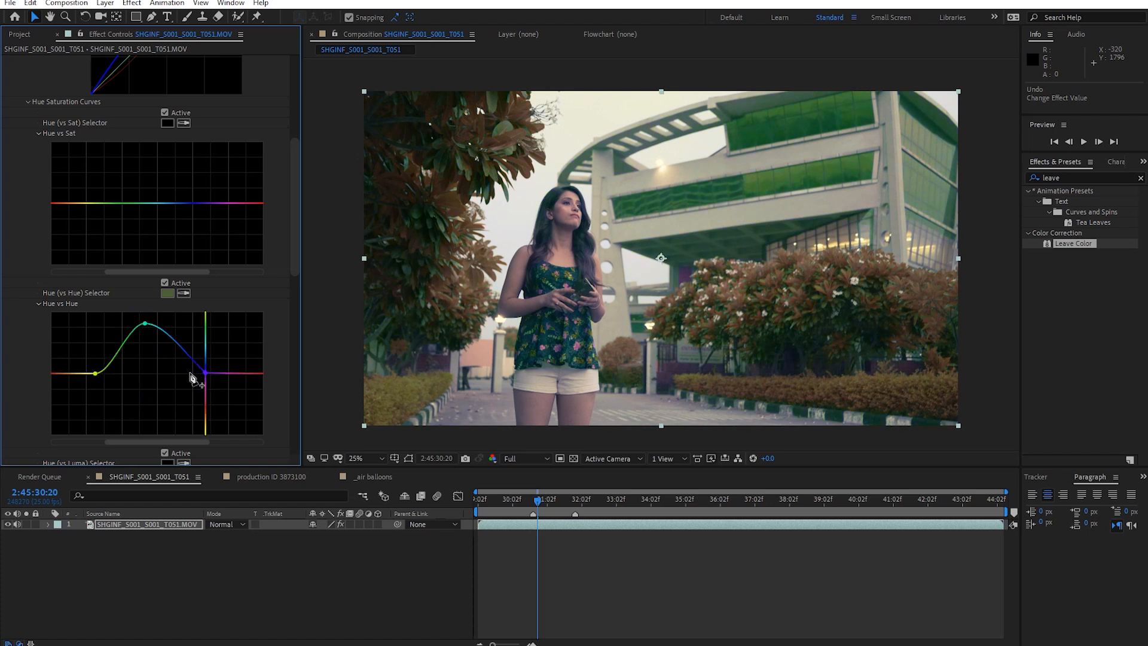
Undo the Hue vs Hue and RGB curve adjustments until the RGB curve is straight, and select its white channel
scroll(205, 374, "up", 5)
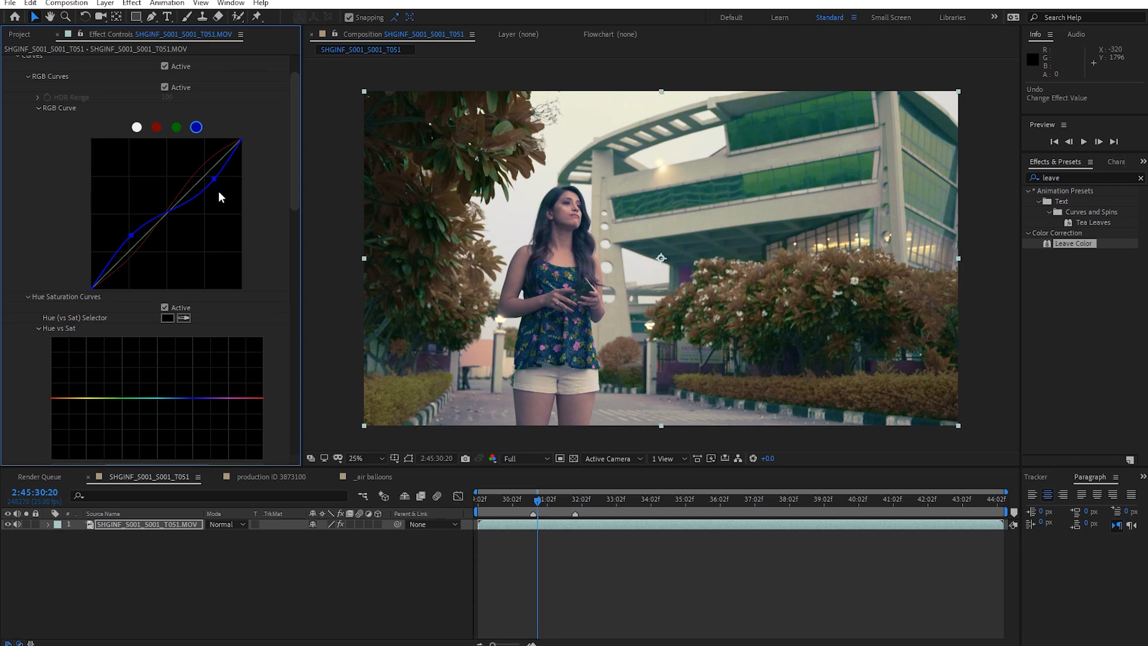
scroll(231, 275, "down", 4)
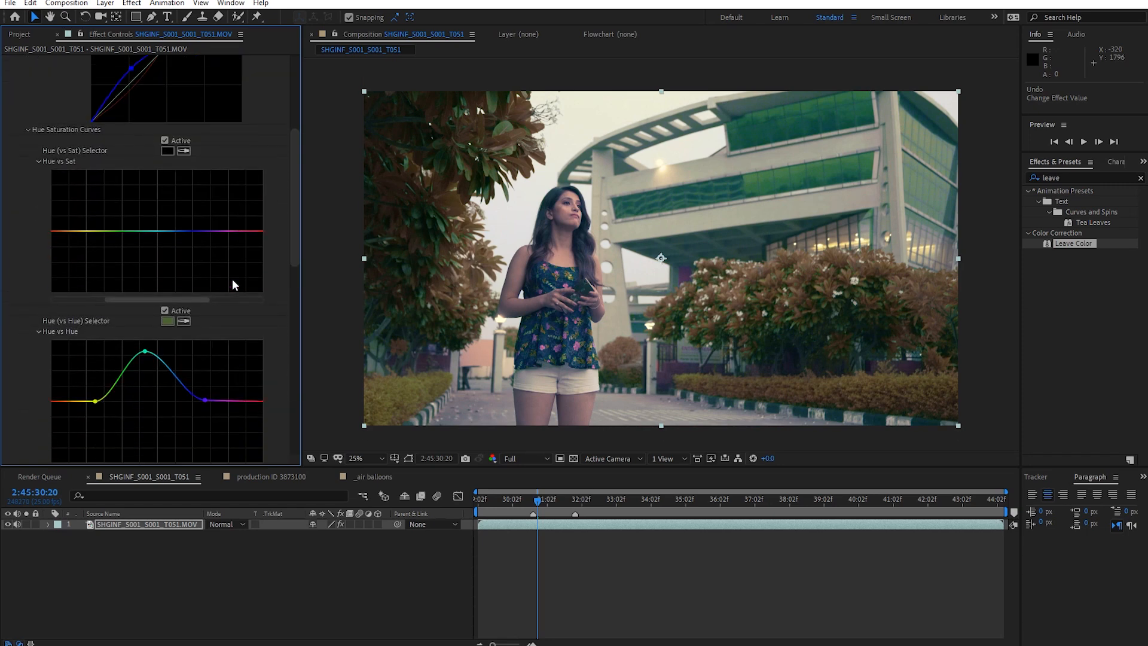
scroll(232, 279, "up", 6)
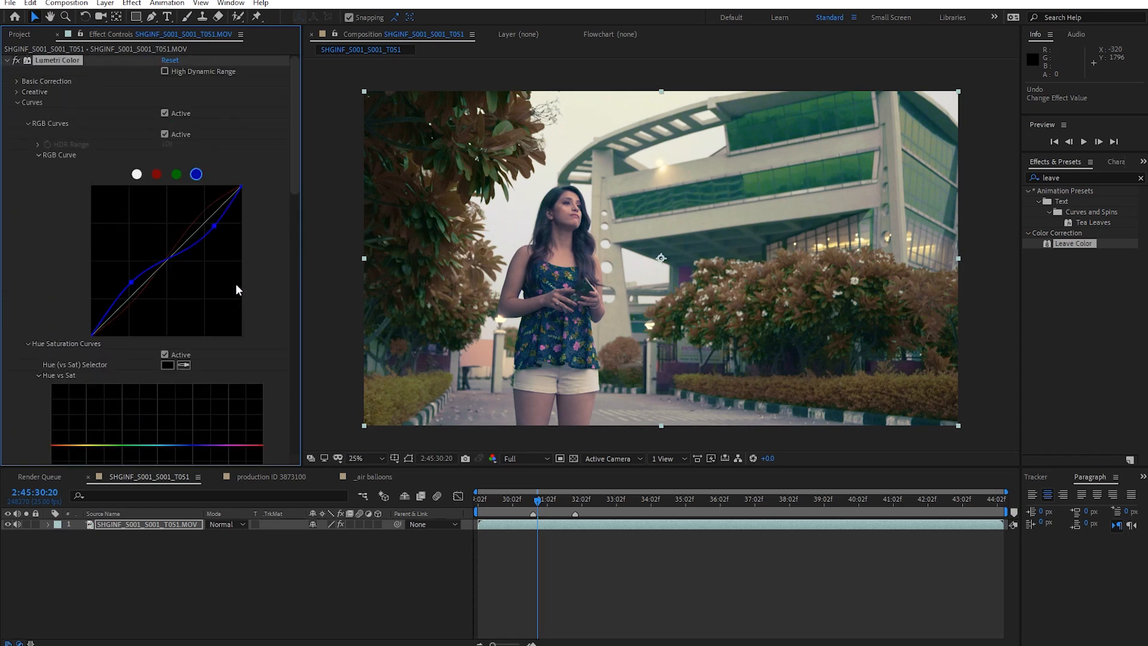
key("ctrl+z")
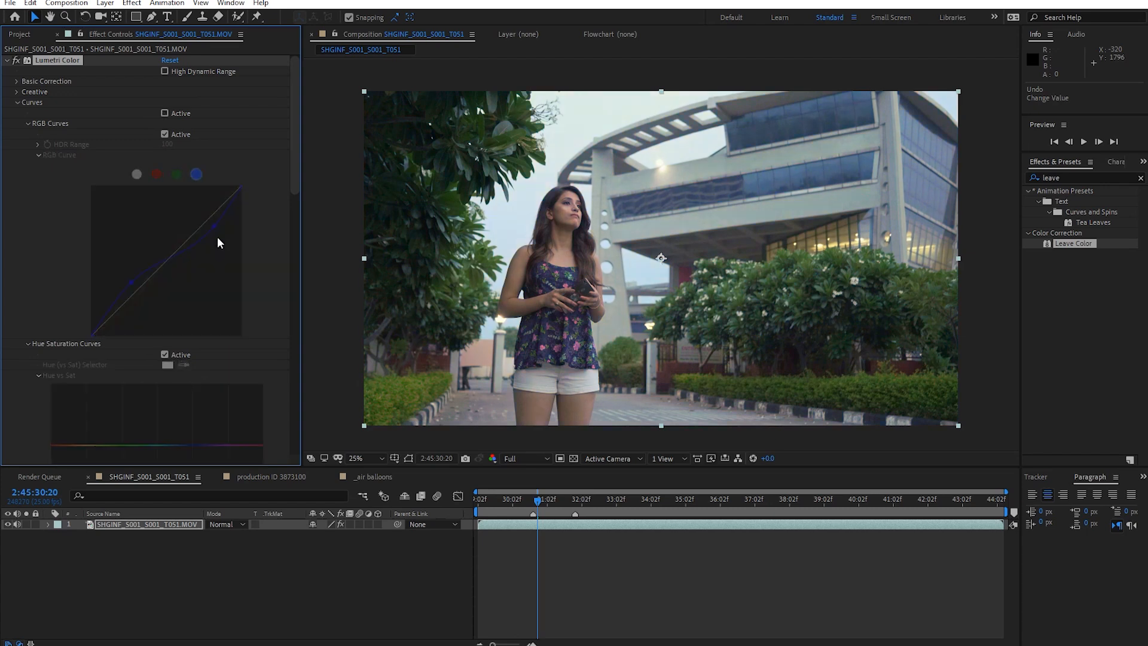
key("ctrl+z")
key("ctrl+z")
key("ctrl+z")
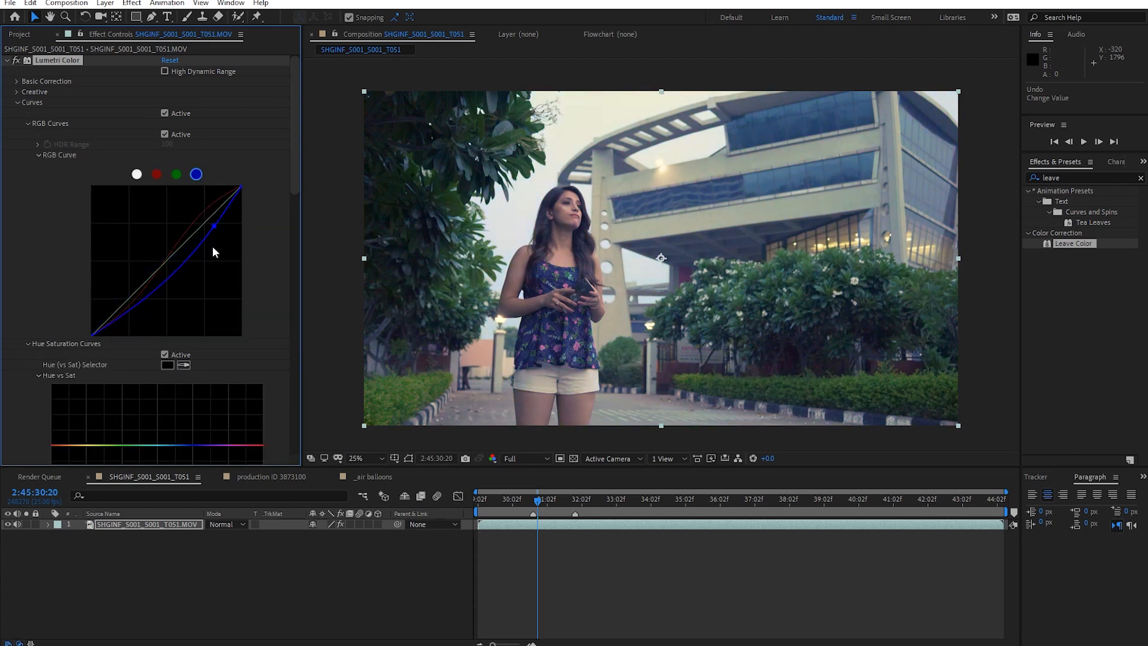
key("ctrl+z")
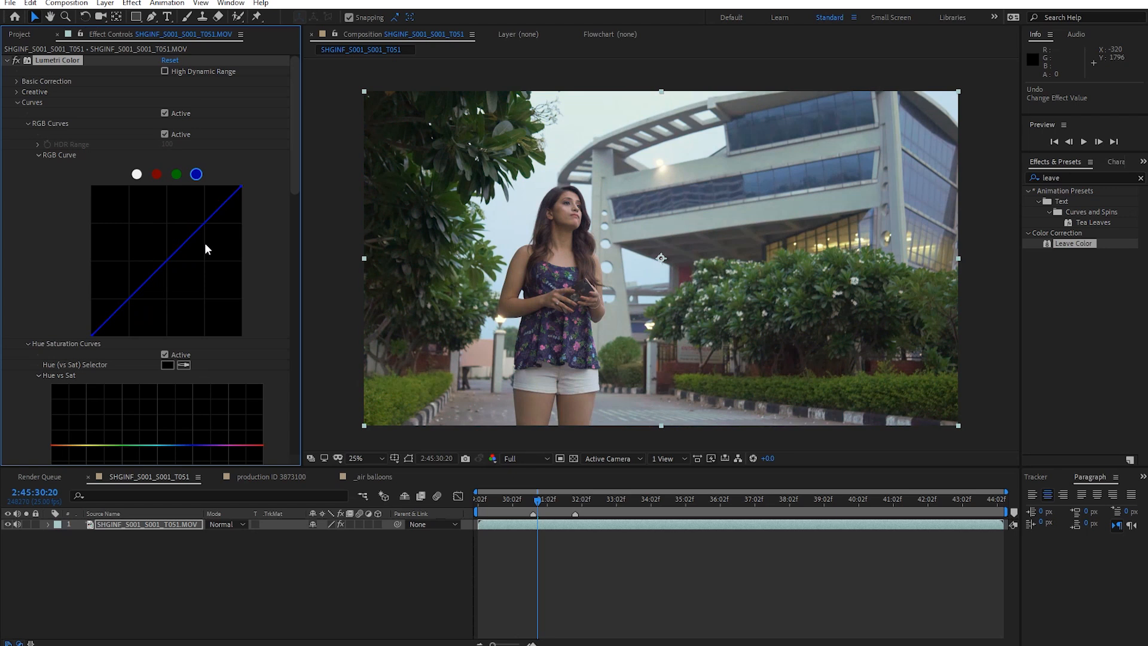
left_click(138, 174)
Sample the hedge's green for Hue vs Hue, raise the green point and widen the falloff into the blues to turn the foliage magenta
scroll(189, 328, "down", 5)
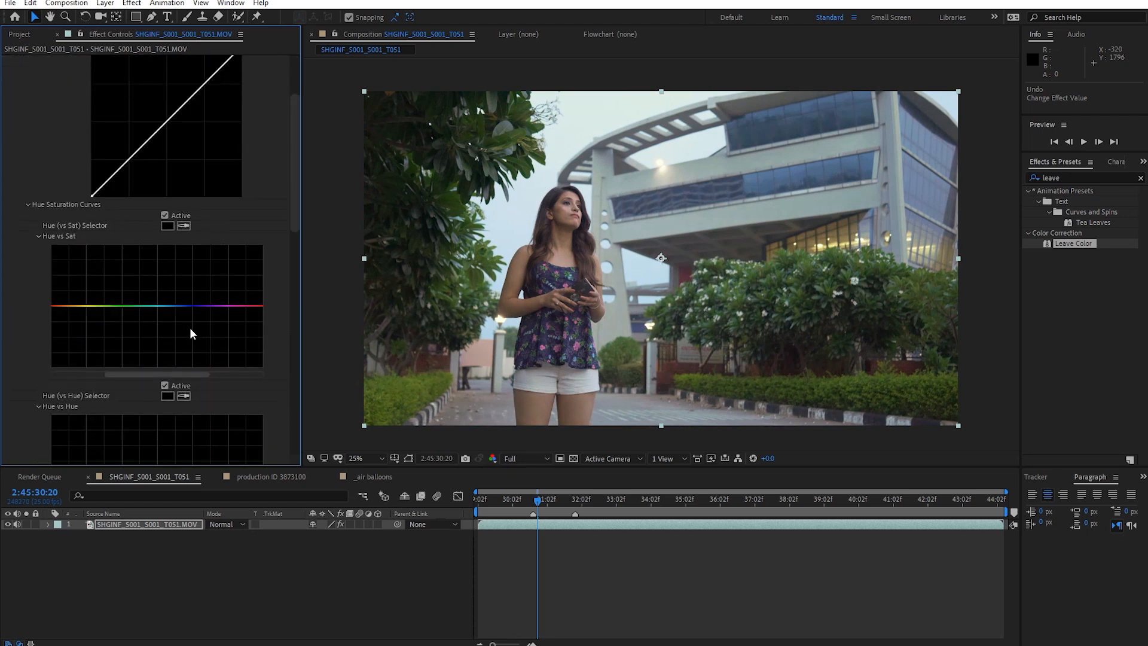
left_click(411, 390)
left_click_drag(94, 393, 167, 393)
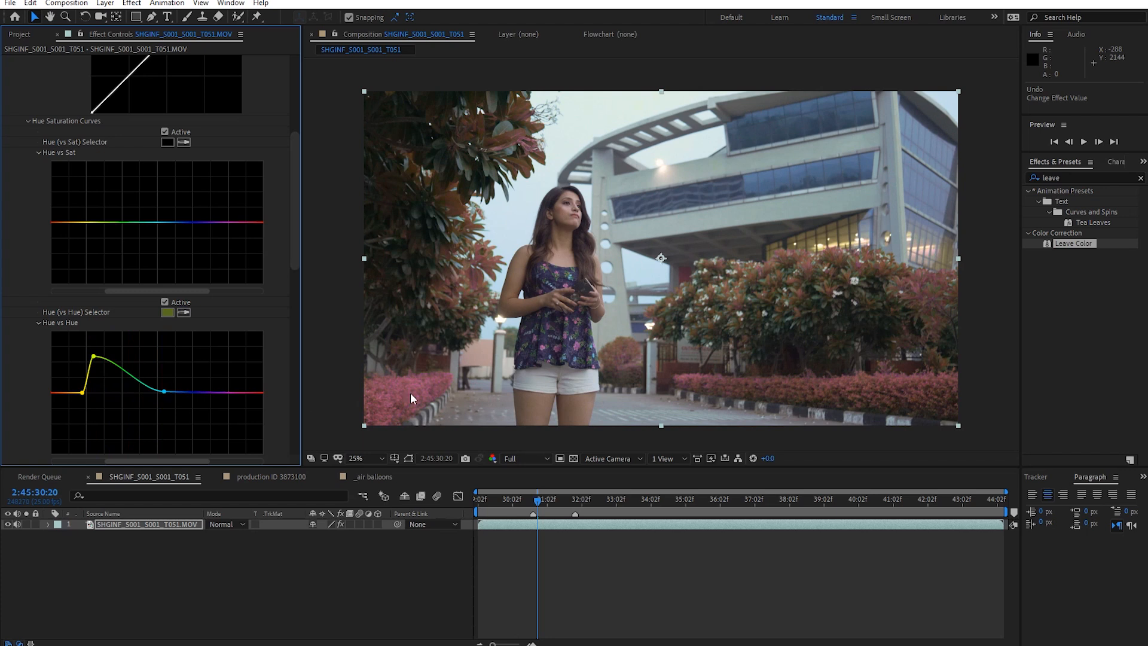
left_click_drag(164, 392, 179, 392)
left_click_drag(93, 357, 111, 345)
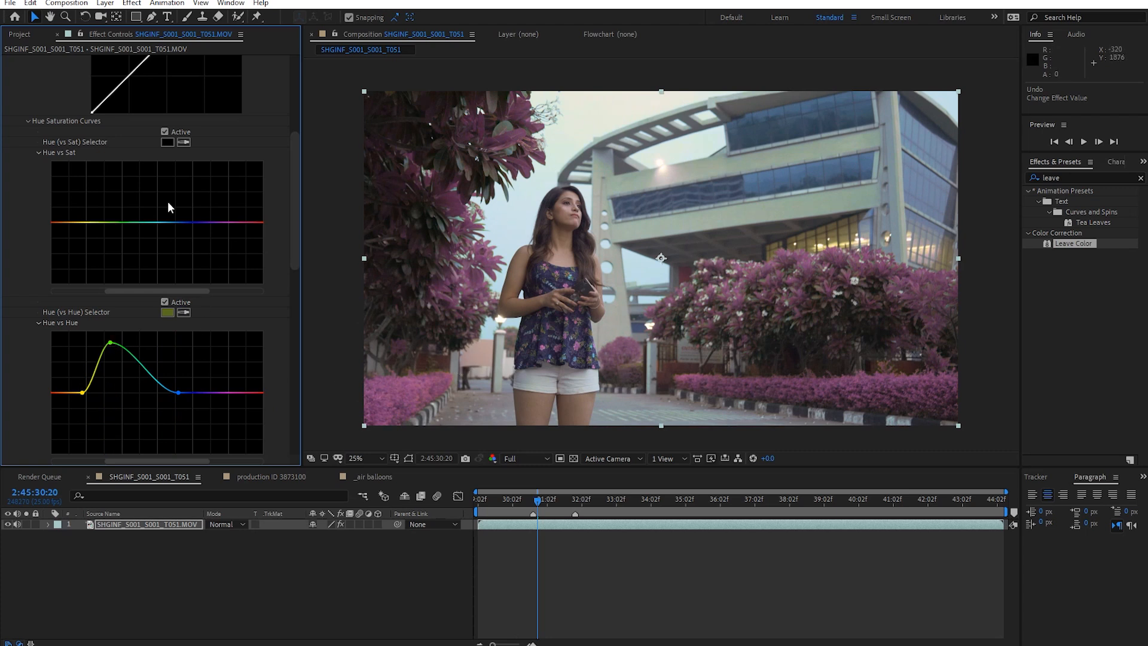
Try boosting the foliage's saturation by sampling the magenta hedge for Hue vs Sat and raising that part of the curve
left_click(186, 144)
left_click(394, 393)
left_click_drag(251, 223, 253, 144)
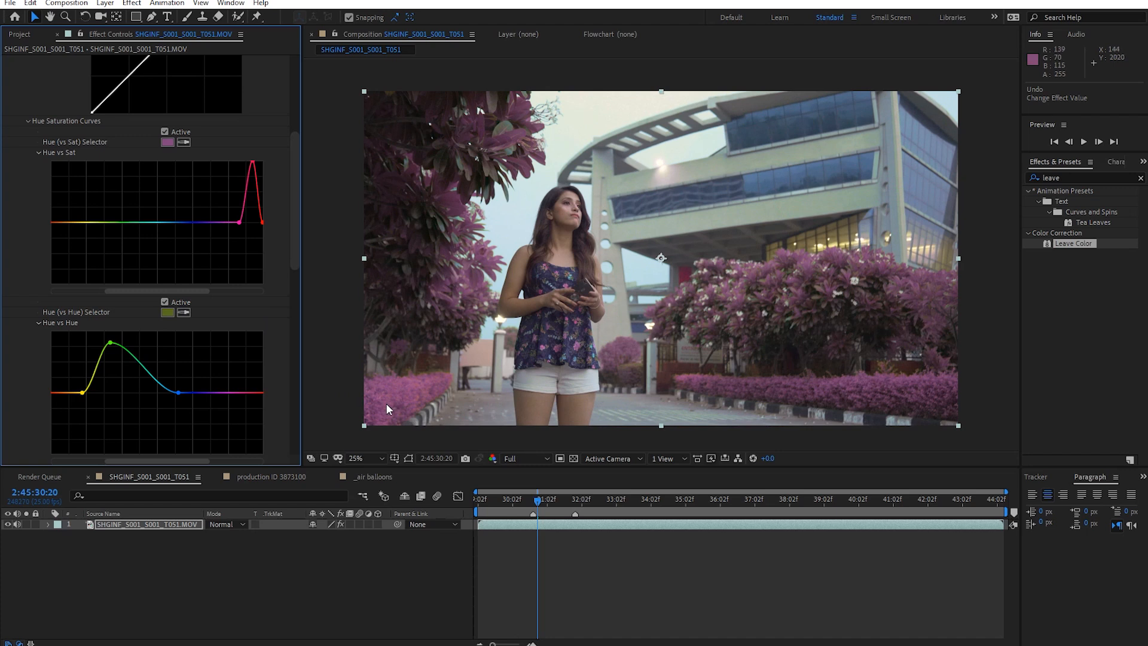
key("ctrl+z")
key("ctrl+z")
Deactivate Hue vs Hue, sample the hedge's green for Hue vs Sat, and raise its saturation with a curve widened across the greens
left_click(165, 302)
left_click(182, 143)
left_click(396, 390)
left_click_drag(91, 223, 91, 162)
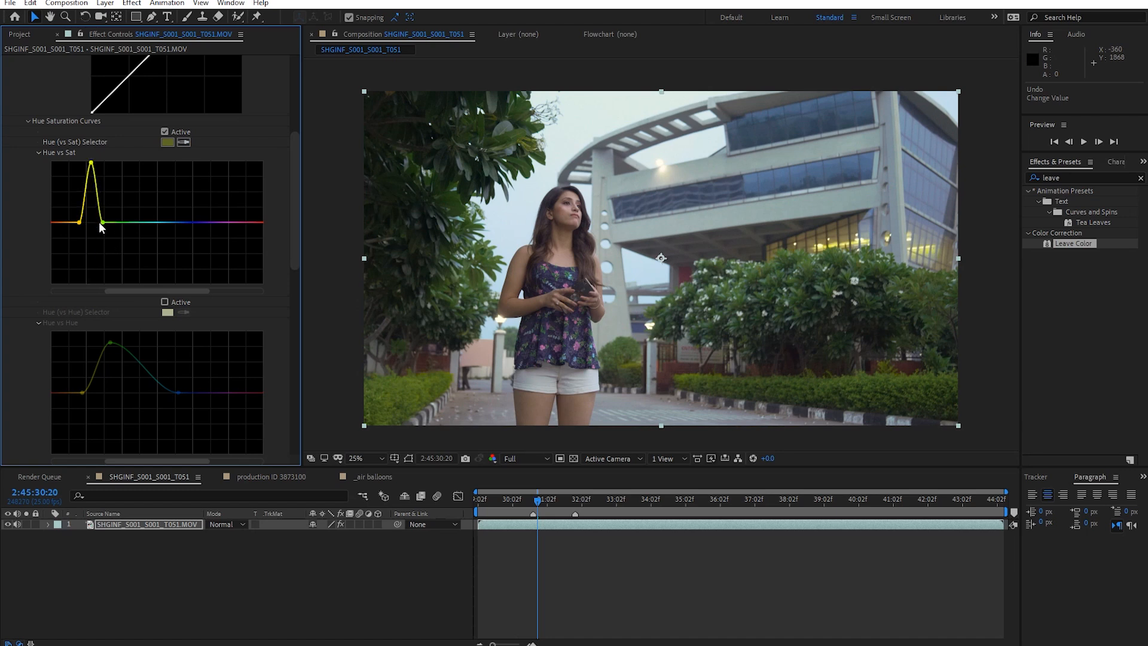
left_click_drag(102, 222, 149, 223)
left_click_drag(92, 168, 109, 173)
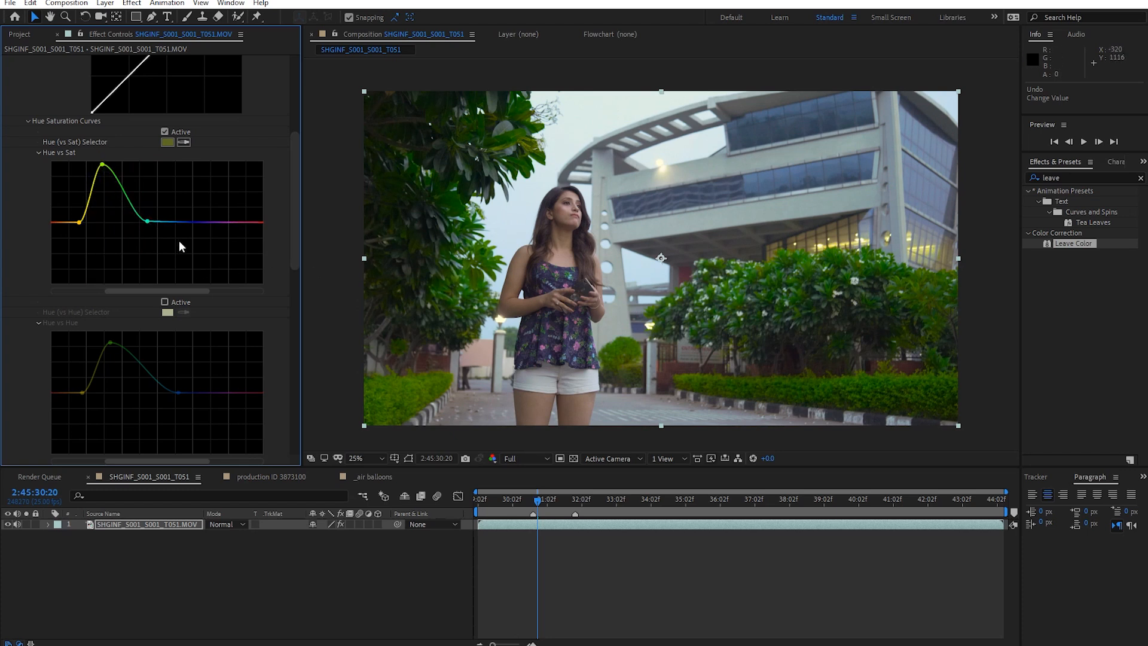
Compare the foliage with Hue vs Sat off and on, and reactivate the Hue vs Hue curve
left_click(165, 132)
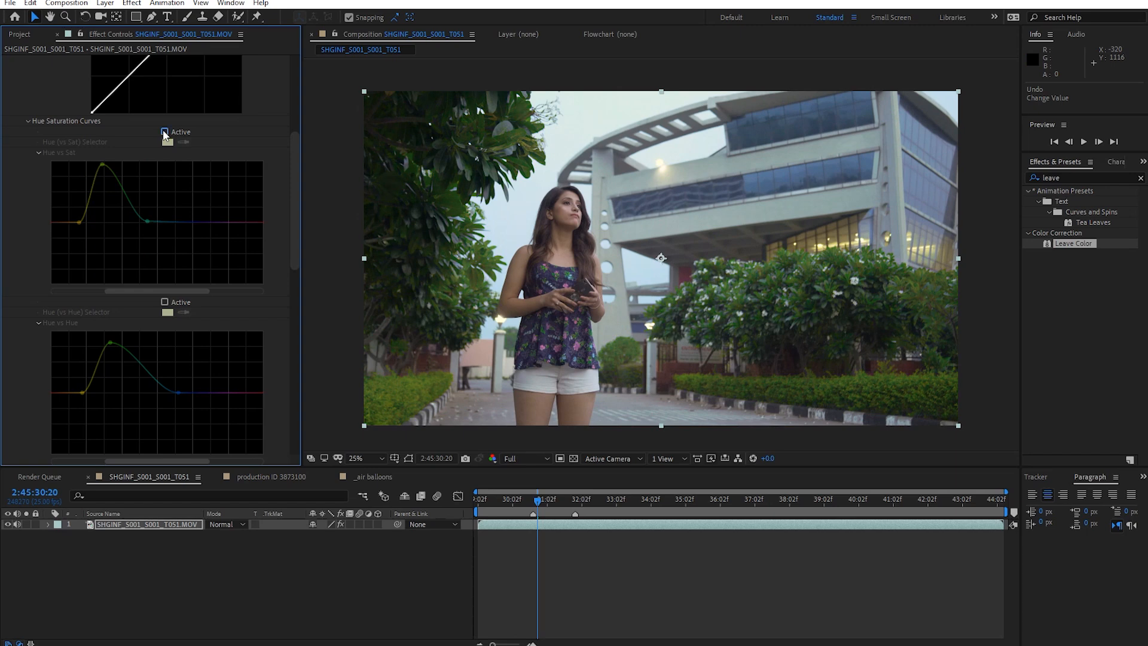
left_click(164, 132)
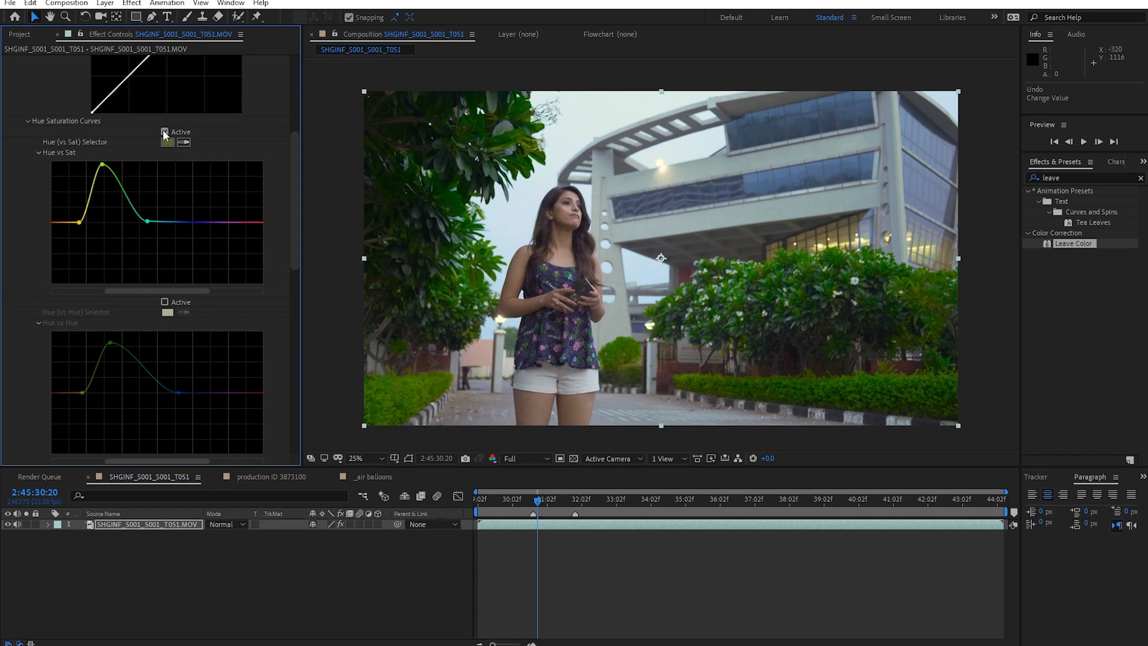
left_click(165, 302)
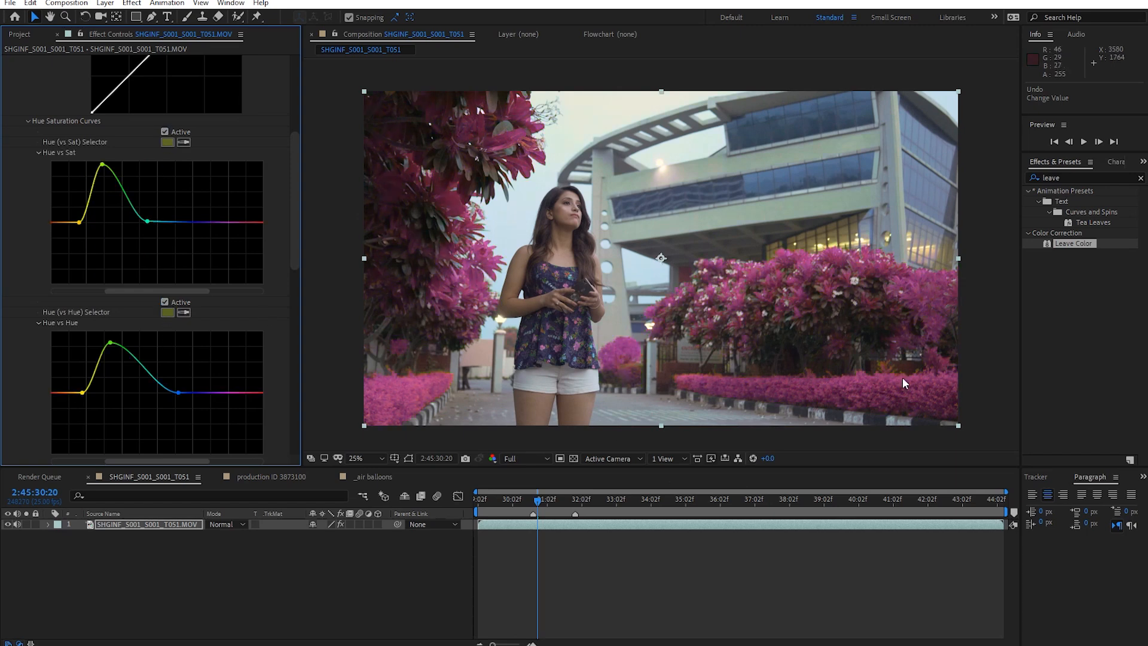
Try extending the Hue vs Hue falloff from green through the blues into the reds, and undo it
scroll(697, 285, "down", 1)
scroll(697, 286, "up", 1)
left_click_drag(178, 393, 277, 397)
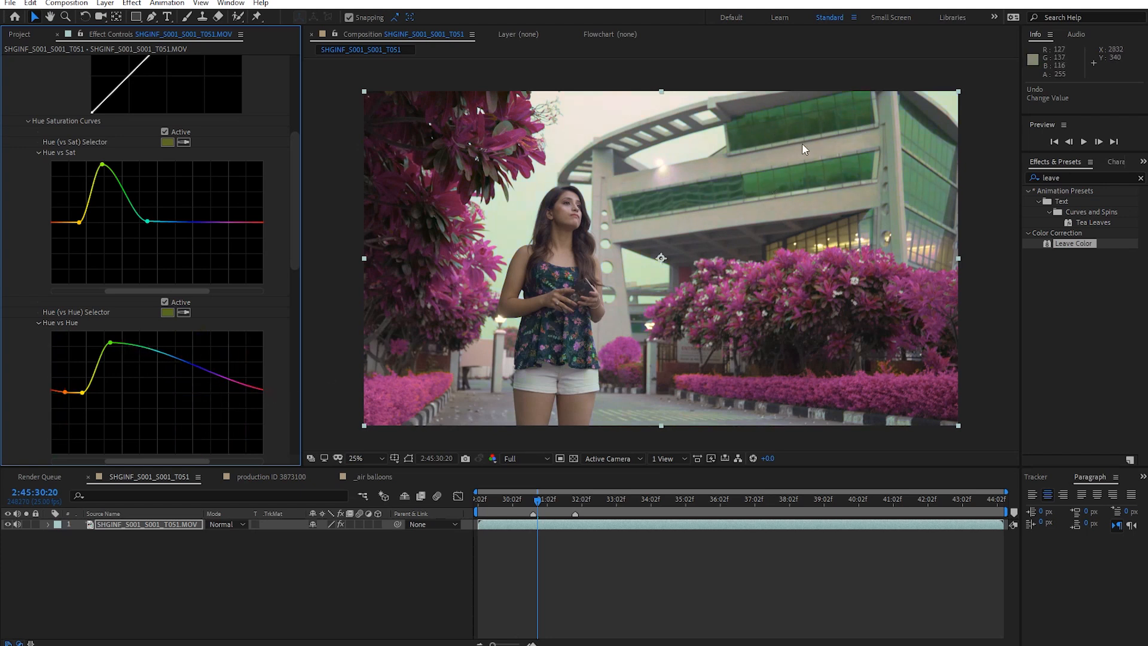
key("ctrl+z")
key("ctrl+z")
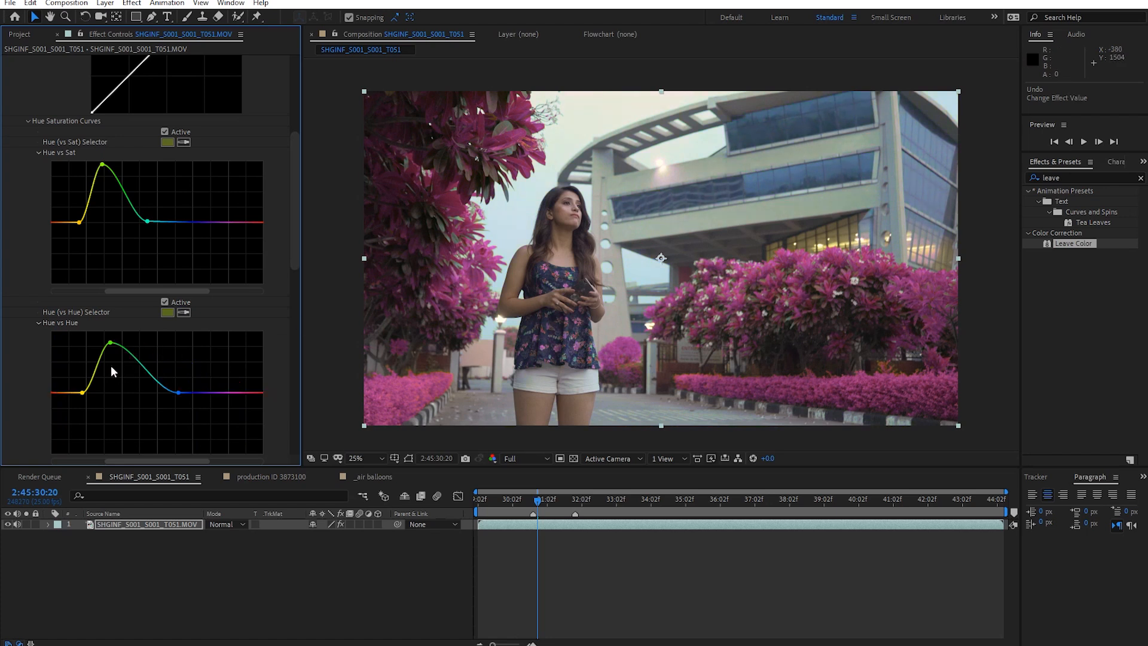
Try reshaping the slope beside the green peak of the Hue vs Hue curve, and undo the changes
mouse_move(133, 357)
left_mouse_down()
mouse_move(141, 340)
mouse_move(100, 345)
mouse_move(152, 342)
mouse_move(105, 344)
left_mouse_up()
key("ctrl+z")
key("ctrl+z")
key("ctrl+z")
key("ctrl+z")
Add a raised point in the green-cyan range of the Hue vs Hue curve to form a plateau, and pull the blue-side falloff inward
left_click_drag(141, 369, 147, 343)
left_click_drag(179, 393, 167, 394)
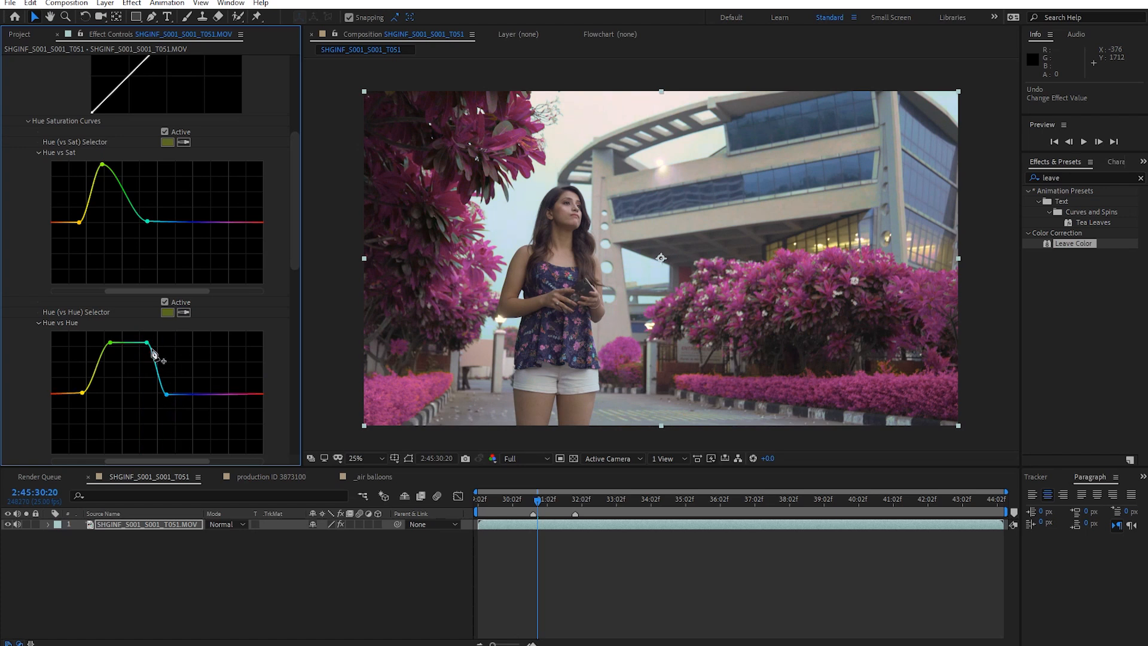
left_click_drag(146, 343, 139, 342)
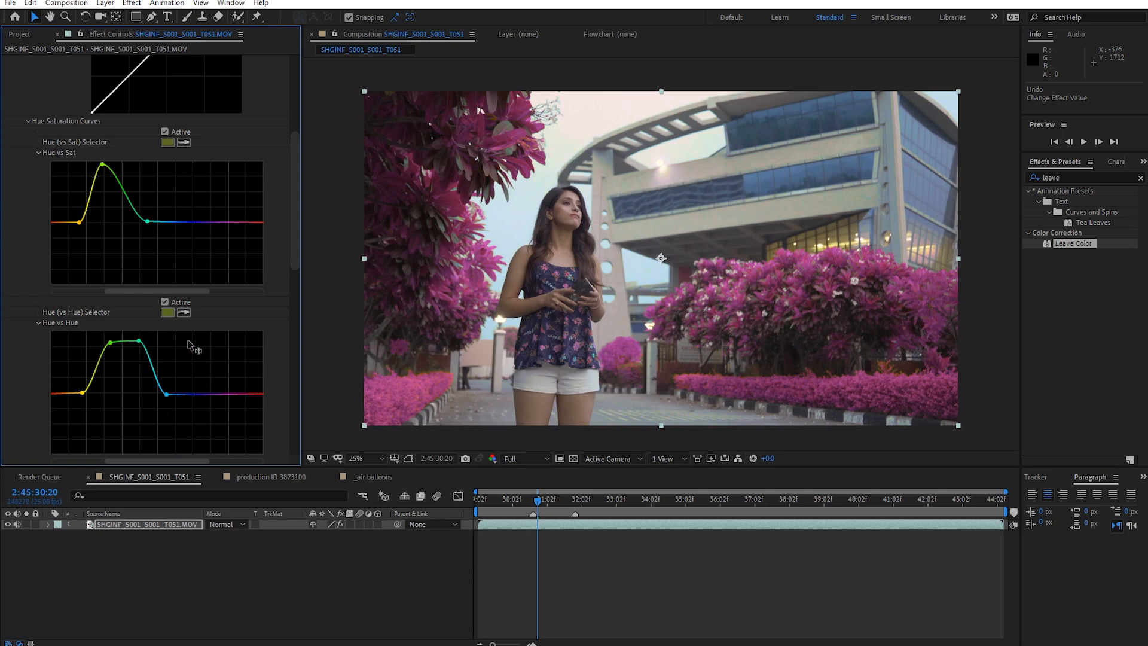
scroll(634, 328, "down", 1)
scroll(587, 338, "up", 1)
Compare the foliage with the Hue vs Hue curve off and on, leaving it active
middle_click(612, 341)
left_click(165, 302)
left_click(165, 302)
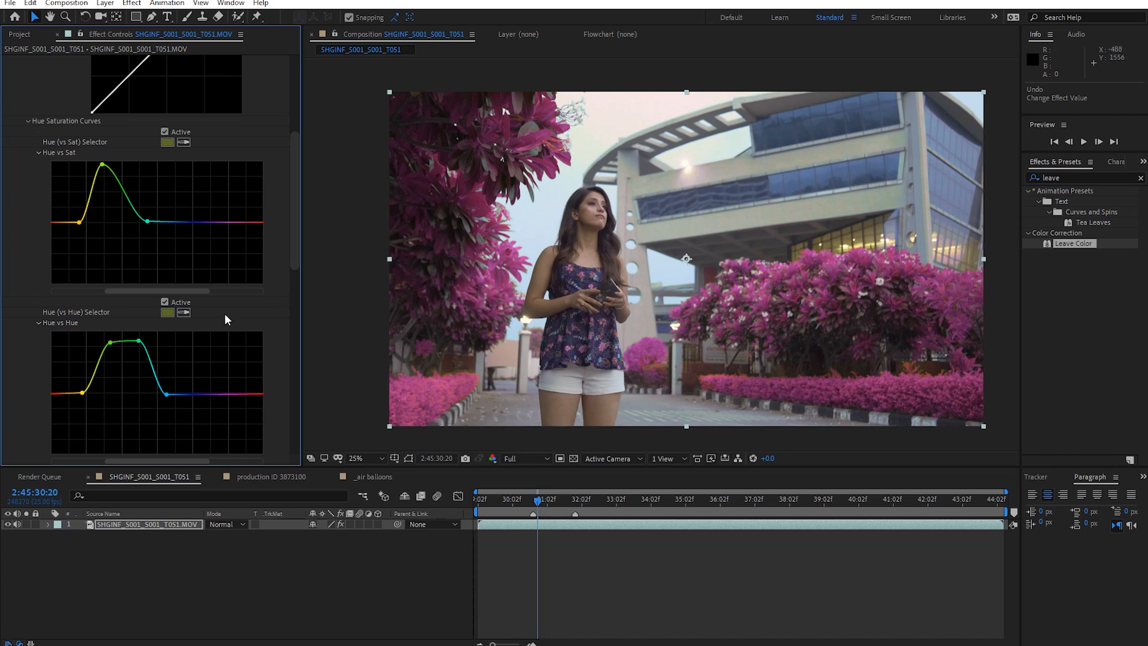
Look through the remaining Hue Saturation curves down to Sat vs Sat, and collapse the Curves section
scroll(139, 192, "down", 2)
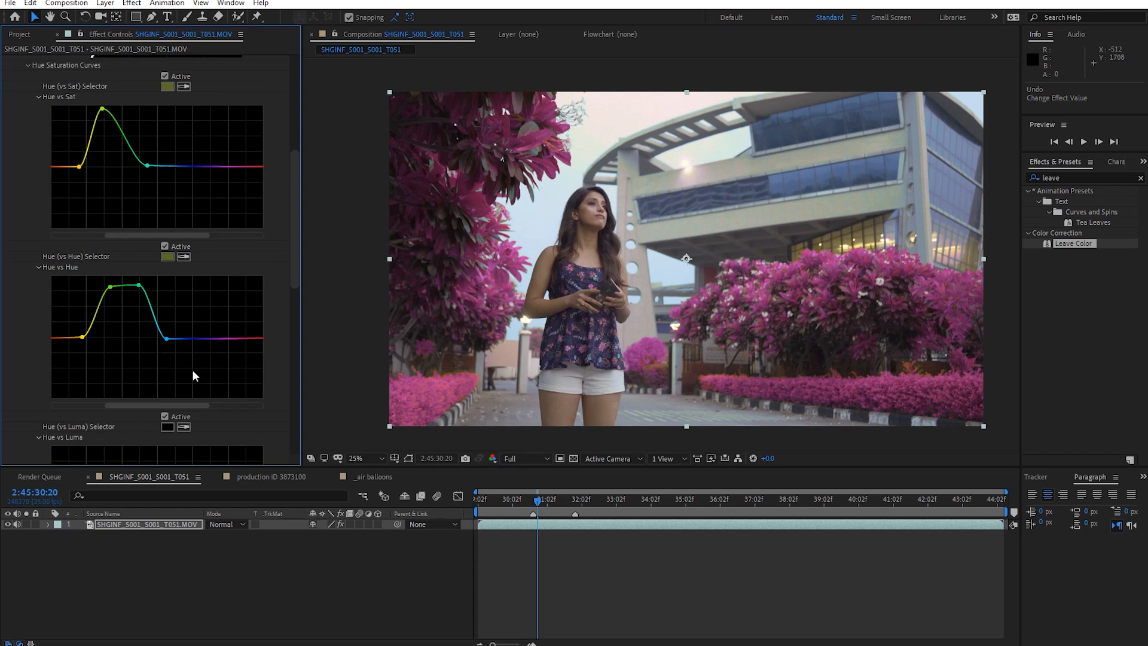
scroll(192, 374, "down", 8)
scroll(165, 336, "down", 9)
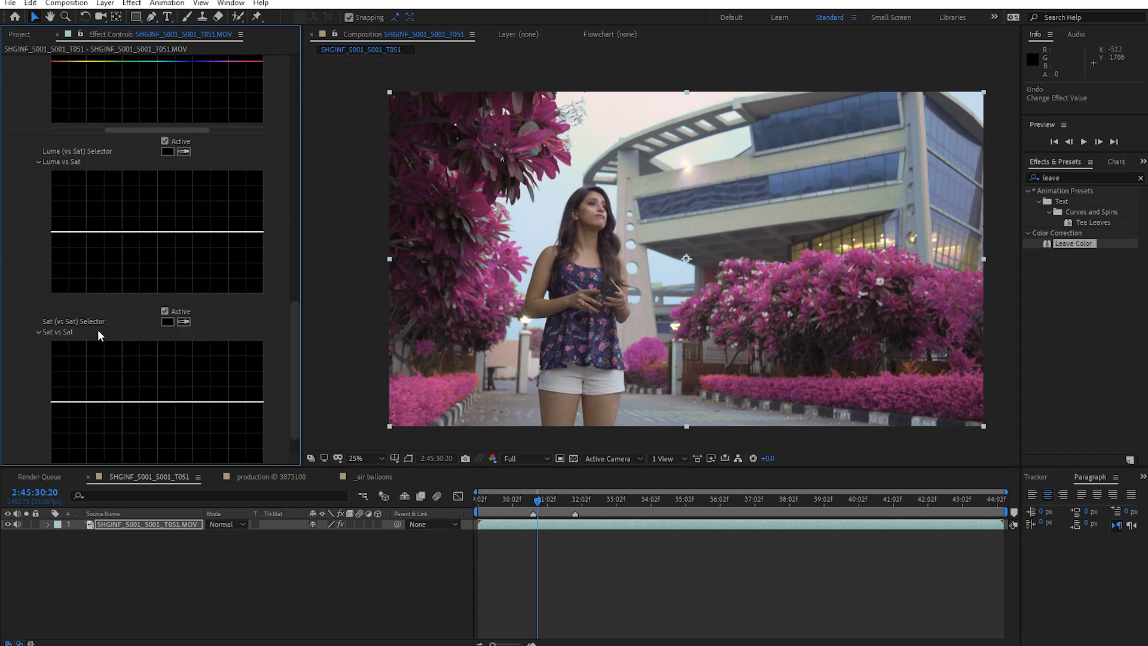
scroll(259, 361, "up", 2)
scroll(257, 350, "down", 2)
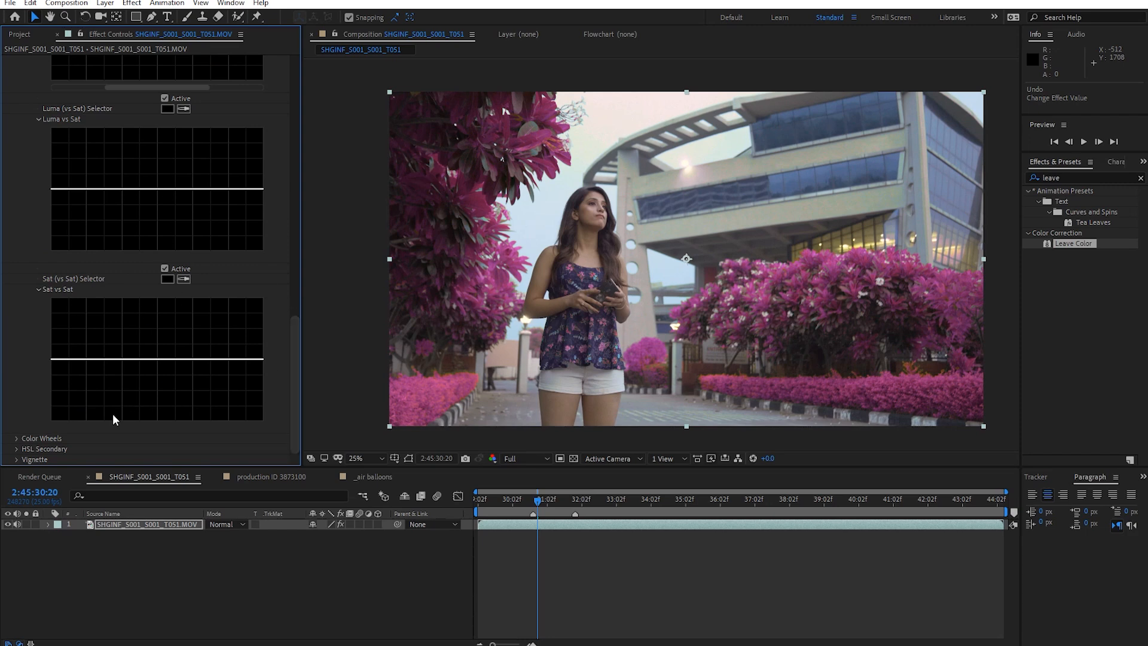
scroll(115, 441, "up", 20)
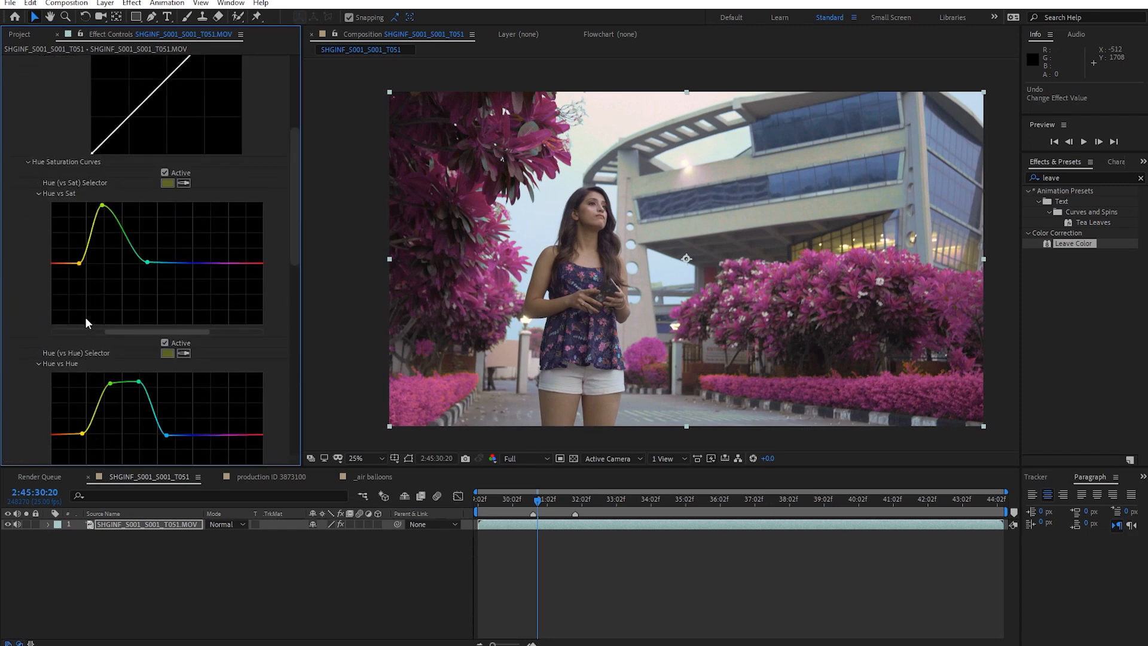
scroll(48, 265, "up", 4)
left_click(17, 102)
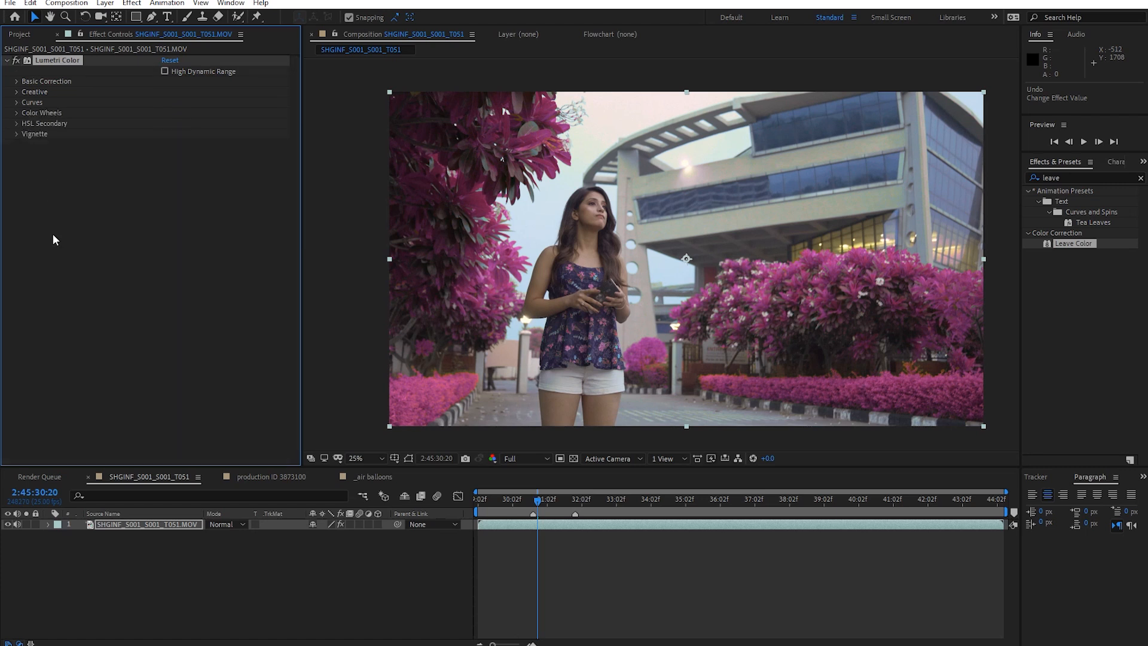
Try the brightness sliders for highlights, shadows and midtones in Color Wheels, returning each to neutral
left_click(17, 113)
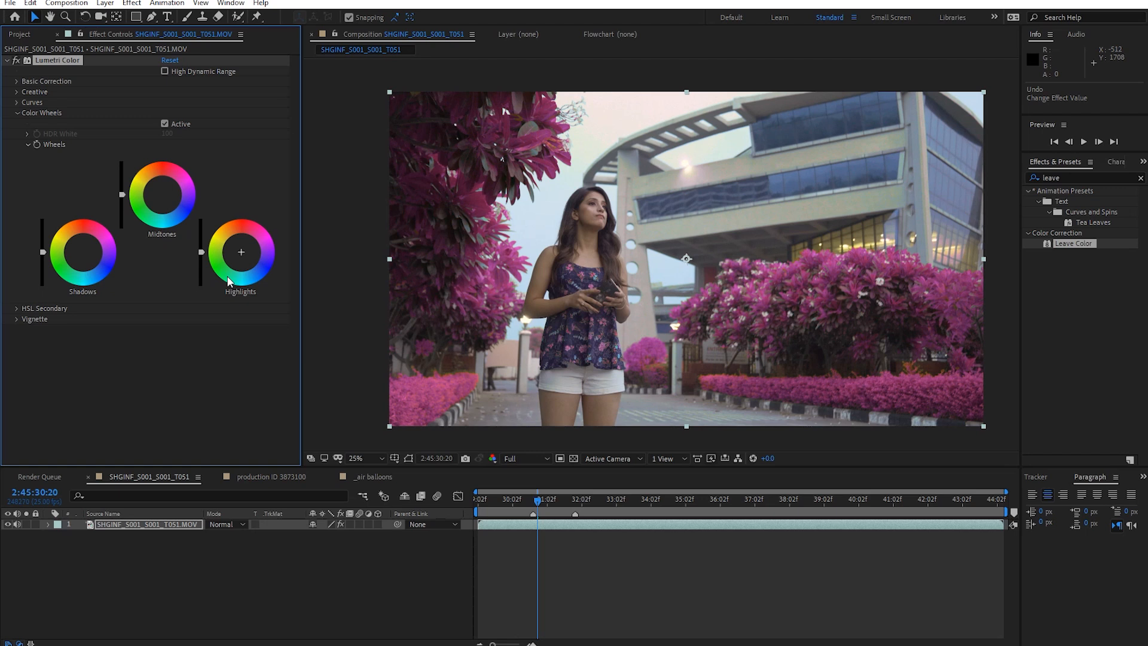
left_click_drag(201, 253, 201, 247)
left_click_drag(201, 239, 201, 286)
double_click(201, 247)
left_click_drag(42, 251, 42, 219)
left_click_drag(42, 219, 42, 251)
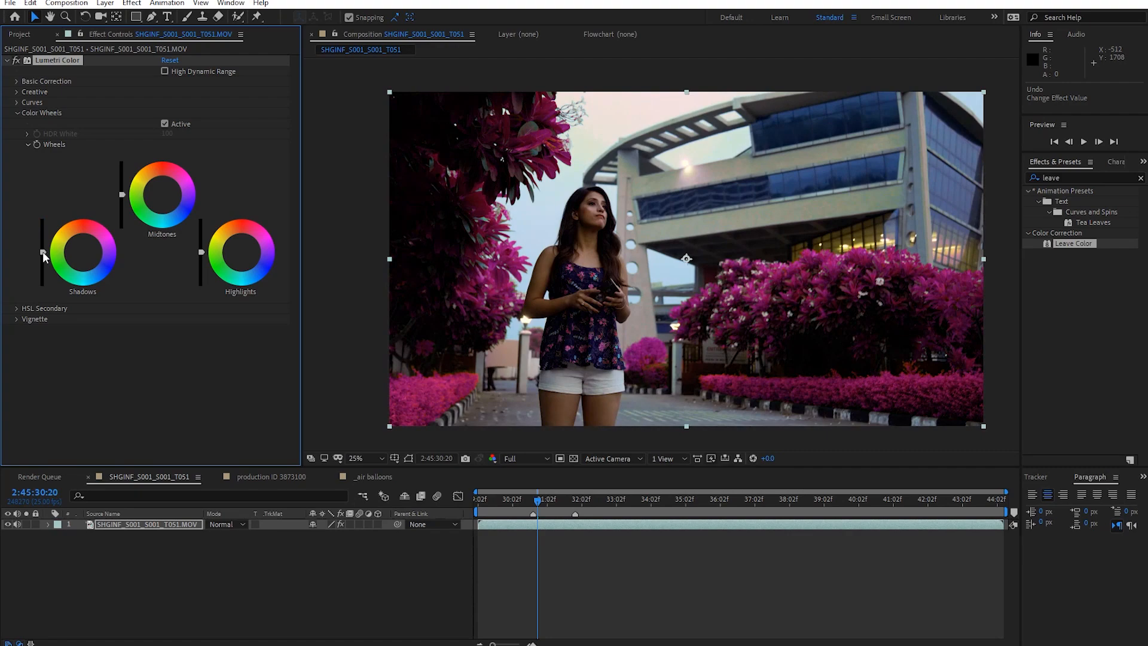
left_click(122, 193)
mouse_move(122, 193)
left_mouse_down()
mouse_move(122, 161)
mouse_move(122, 221)
mouse_move(122, 179)
mouse_move(122, 194)
left_mouse_up()
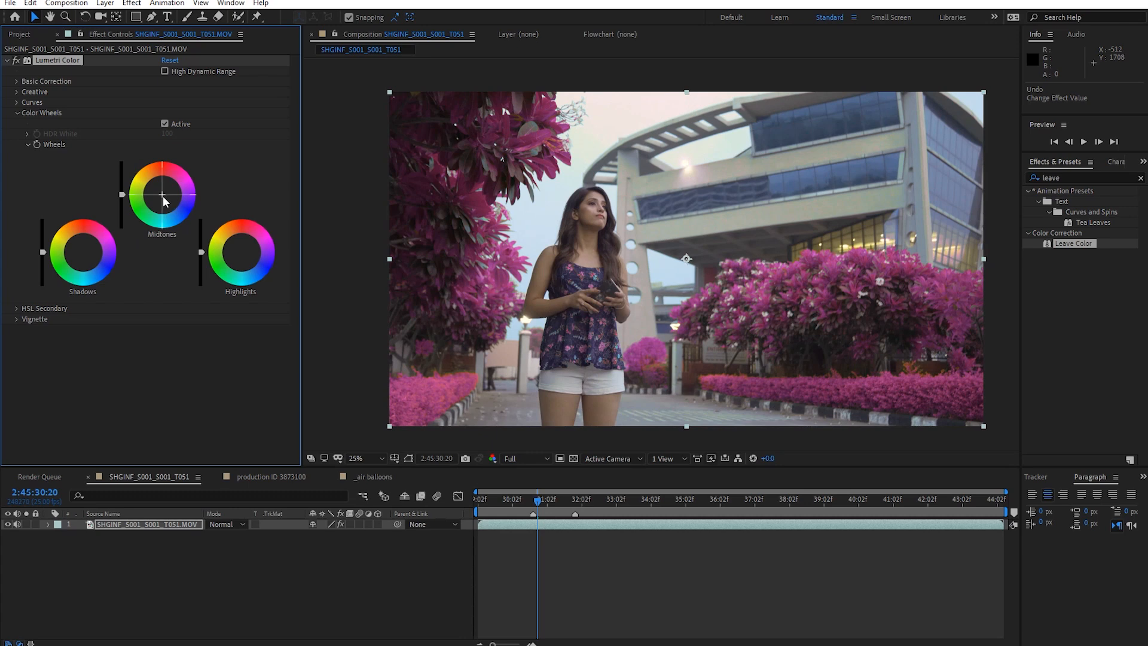
Try tinting the midtones, highlights and shadows with their color wheels, resetting each, and collapse Color Wheels
mouse_move(163, 197)
left_mouse_down()
mouse_move(165, 163)
mouse_move(189, 186)
mouse_move(177, 209)
left_mouse_up()
double_click(177, 209)
left_click_drag(242, 255, 259, 280)
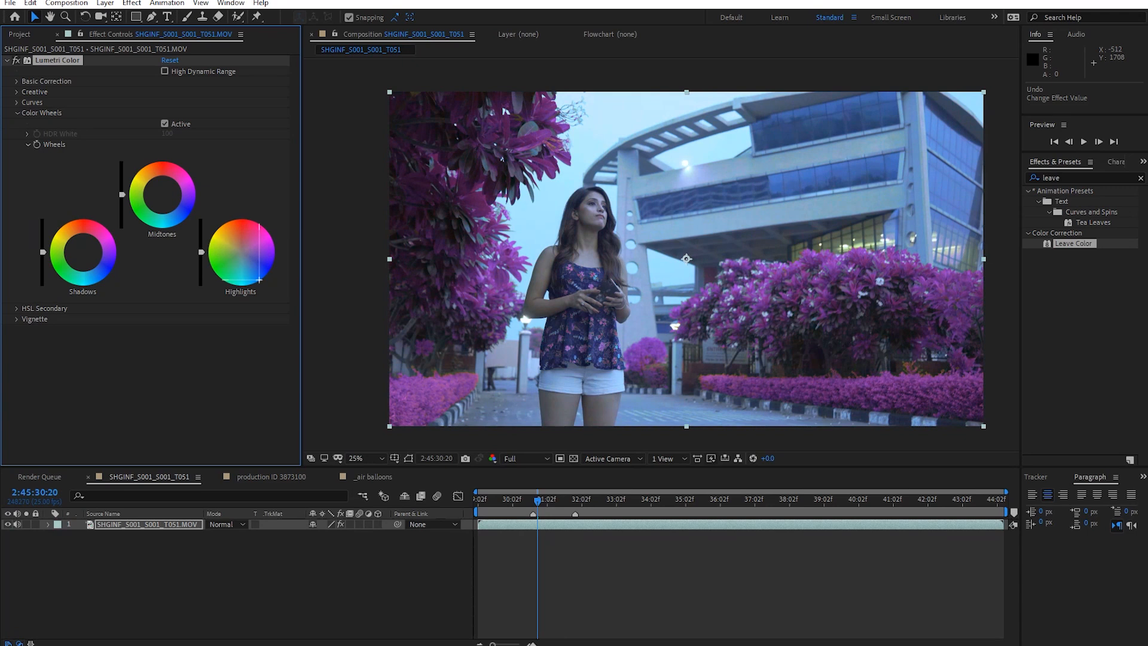
double_click(241, 251)
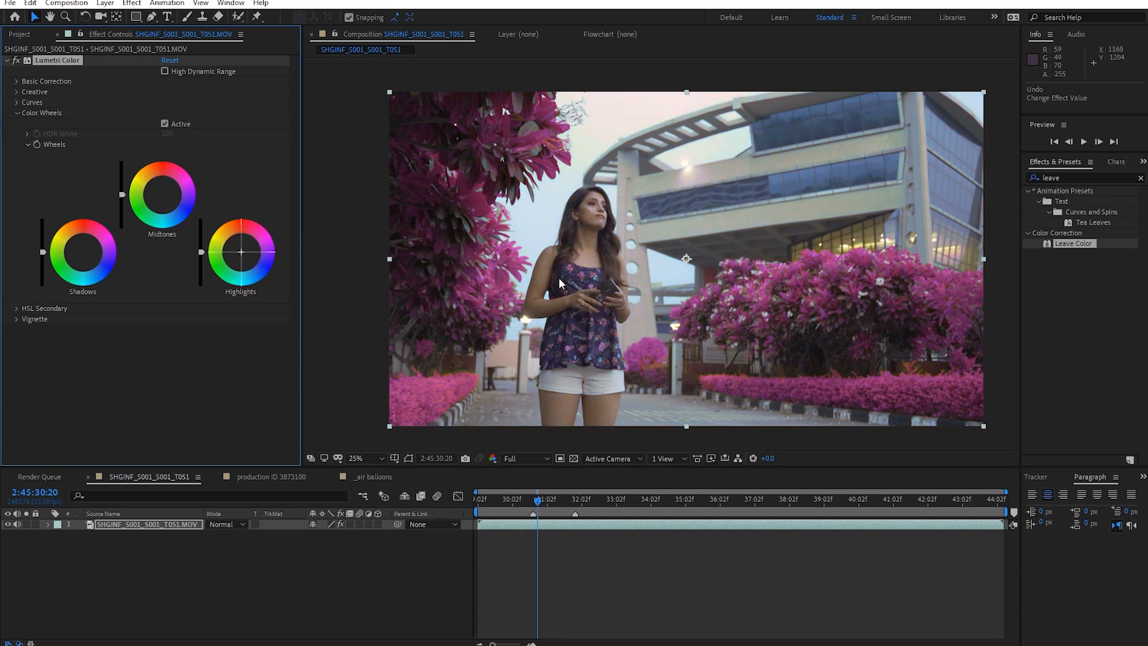
left_click_drag(79, 264, 70, 232)
left_click(17, 113)
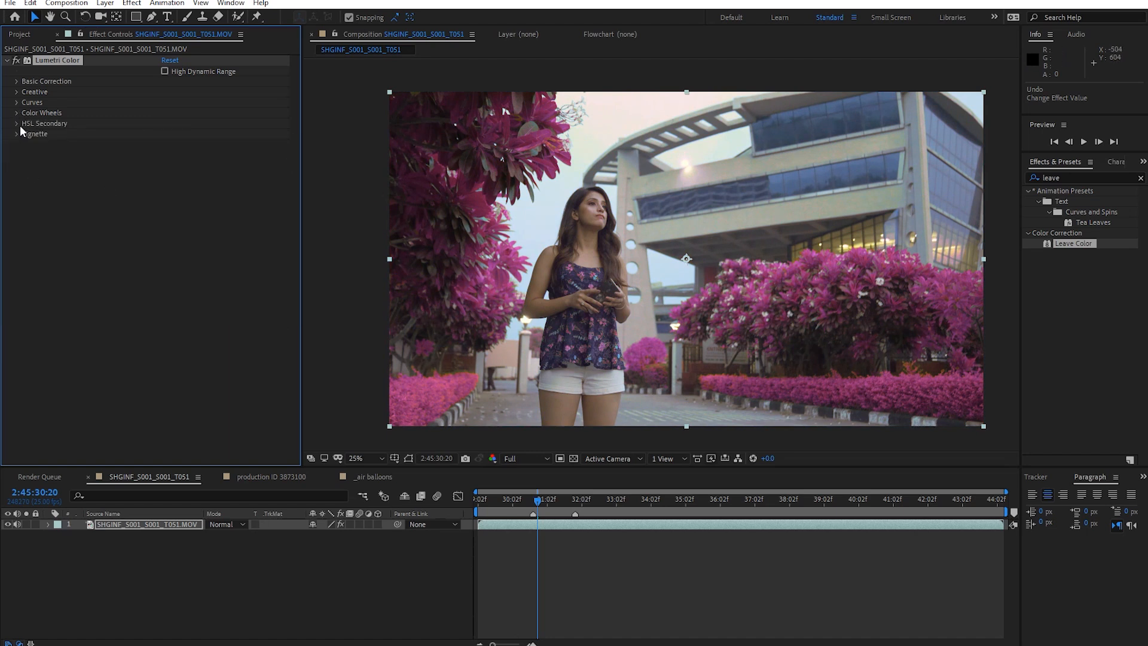
Open the HSL Secondary Key settings and sample the woman's skin tone as the Set color
left_click(16, 124)
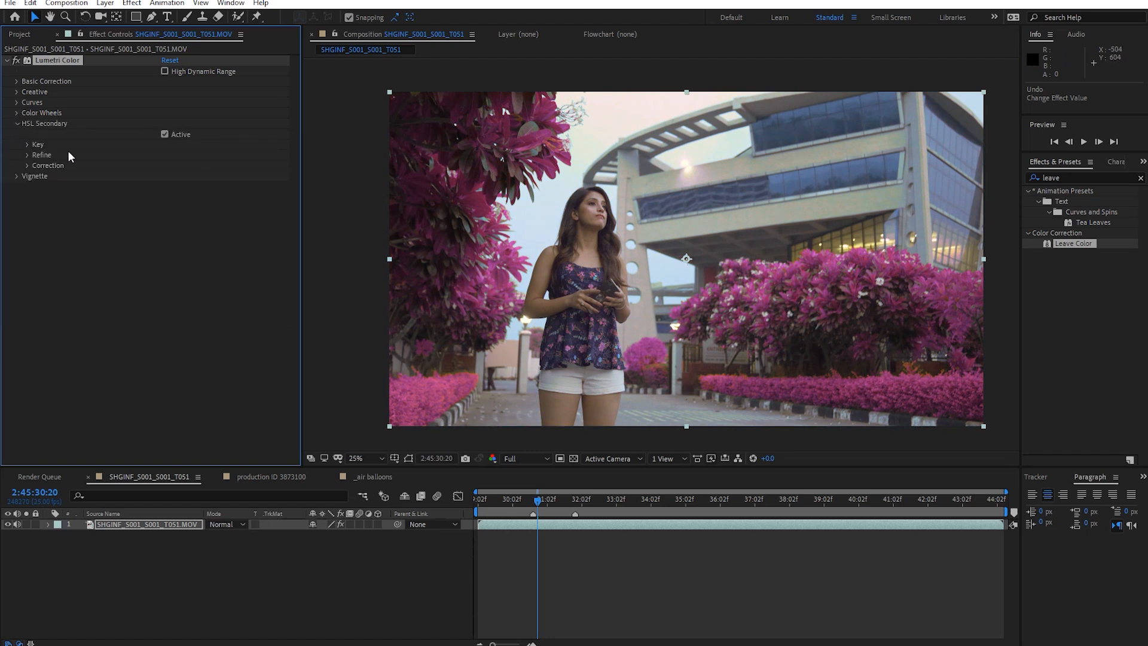
left_click(27, 144)
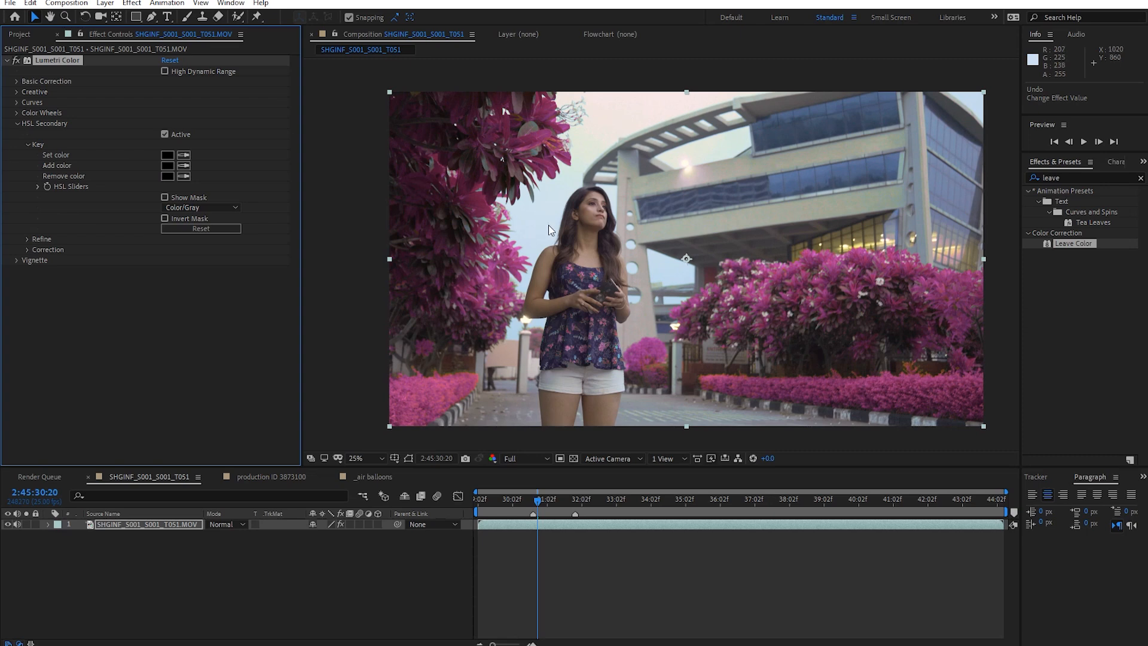
scroll(545, 224, "up", 2)
left_click_drag(553, 224, 579, 248)
left_click(184, 157)
left_click(536, 190)
scroll(601, 267, "down", 2)
left_click_drag(601, 267, 583, 267)
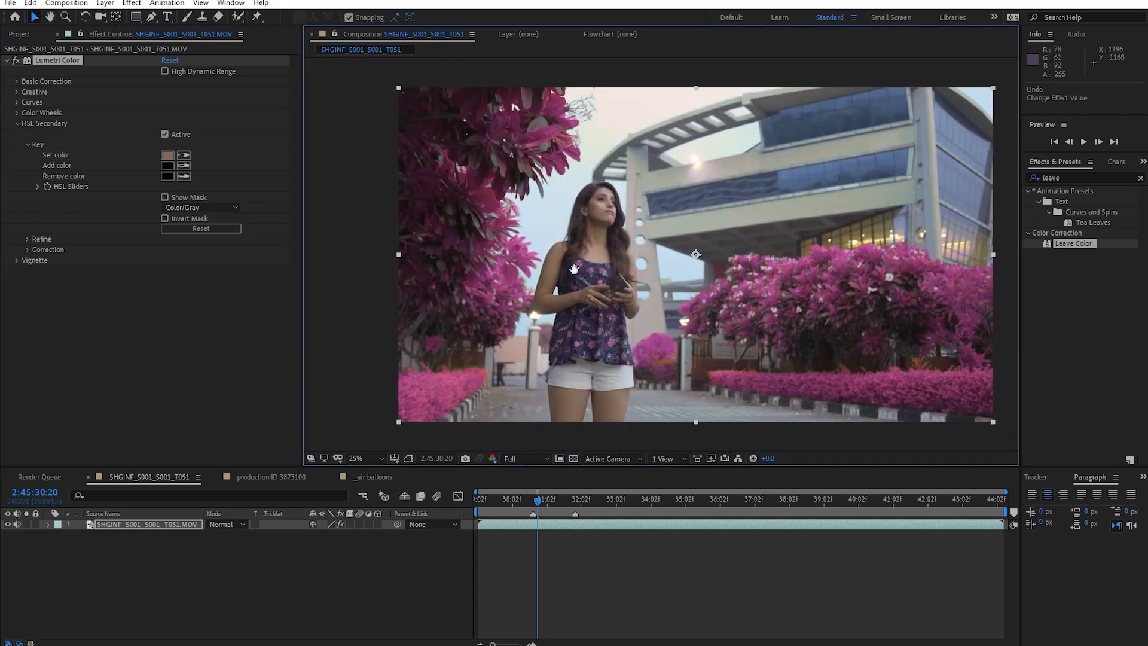
scroll(583, 267, "up", 2)
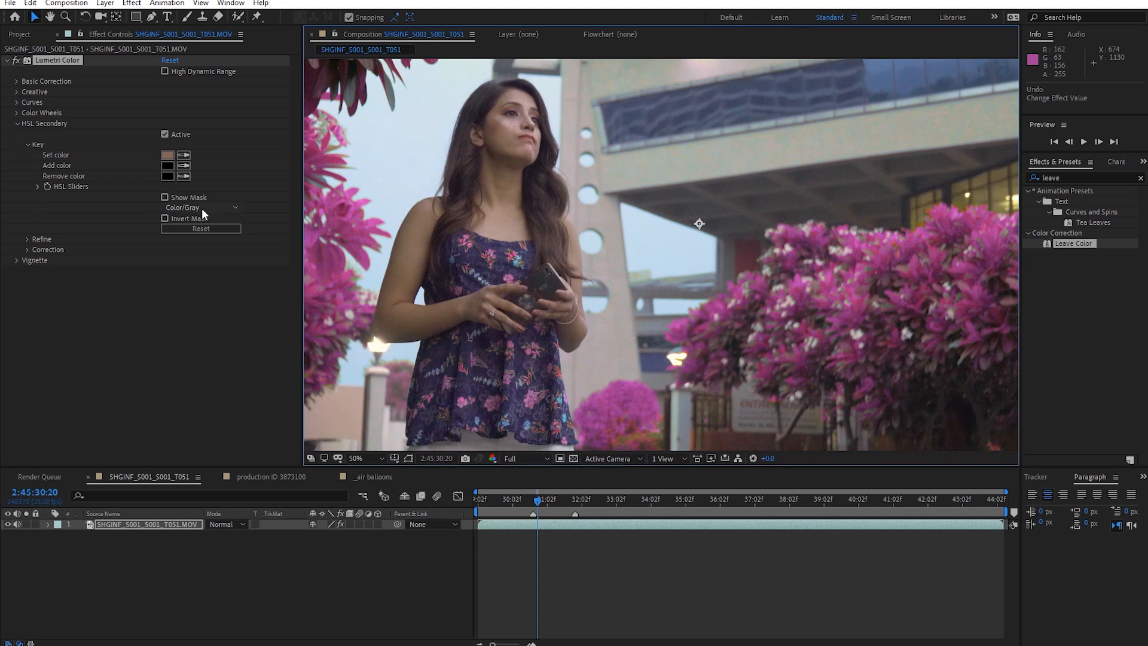
Show the HSL Secondary mask for the sampled skin tone and inspect its coverage across the whole frame
left_click(164, 196)
scroll(517, 285, "down", 2)
left_click_drag(517, 285, 519, 288)
scroll(520, 288, "up", 2)
left_click_drag(750, 289, 489, 289)
key("v")
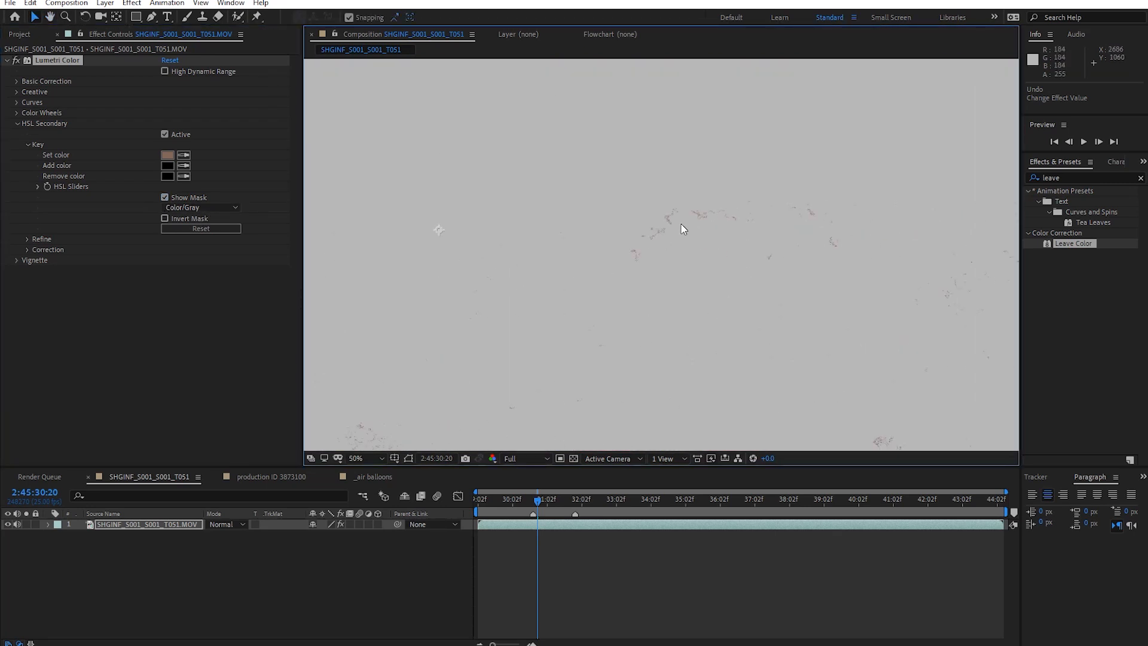
scroll(730, 199, "down", 2)
key("h")
left_click_drag(575, 274, 601, 286)
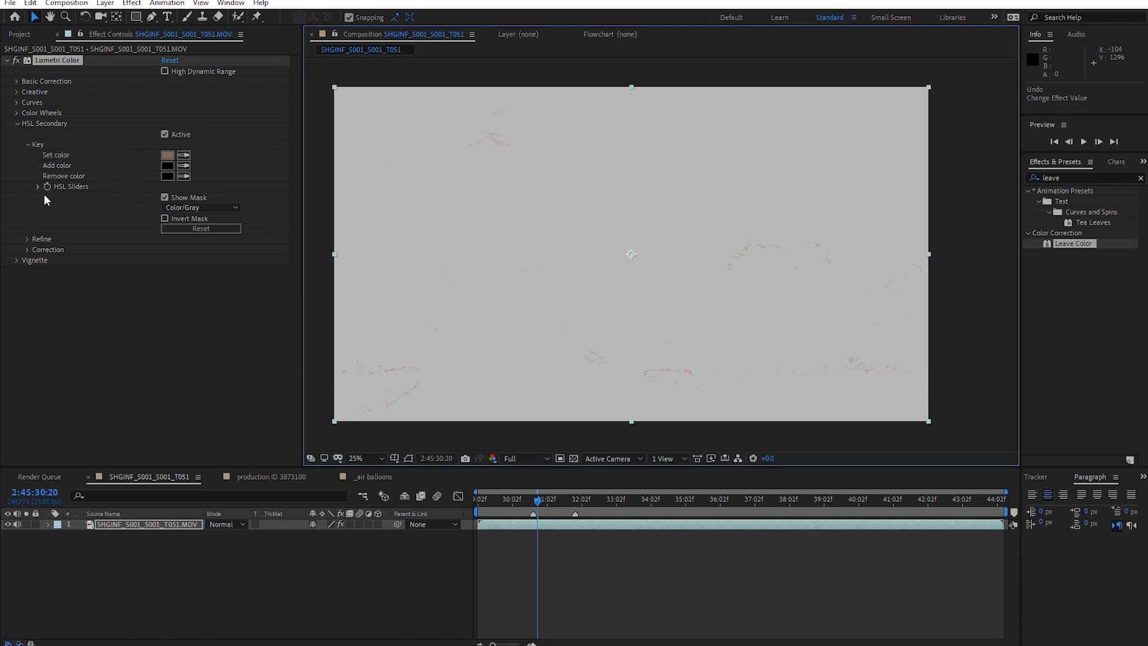
Expand the HSL Sliders, widen the saturation and luminance ranges, and center a narrower hue range on the woman's skin tones
left_click(37, 186)
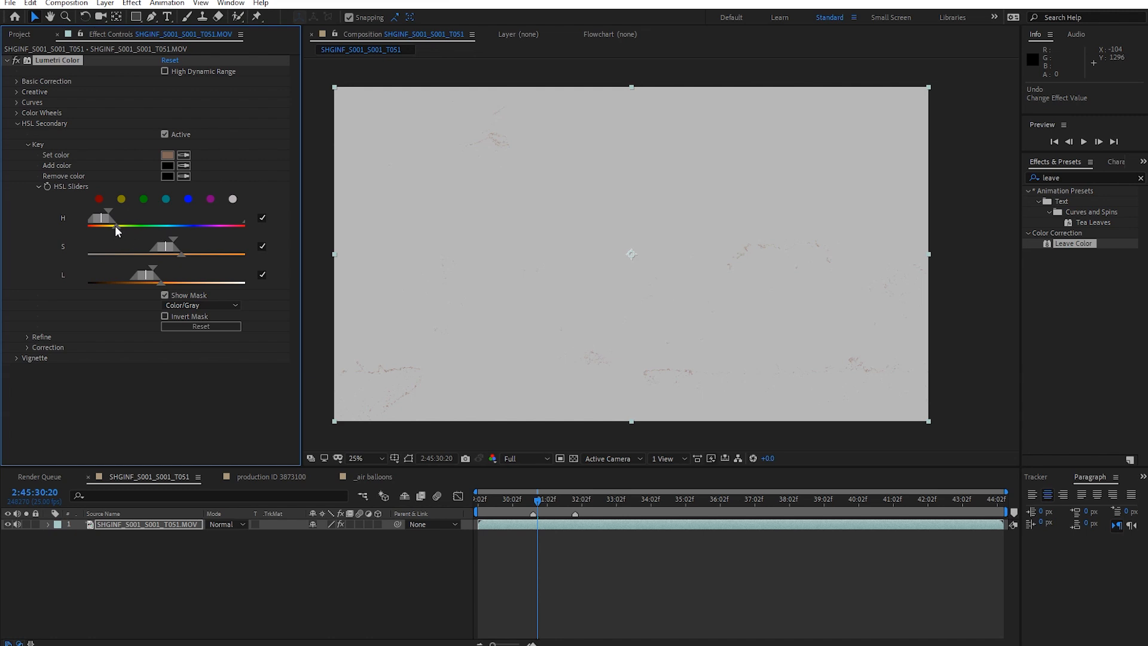
mouse_move(115, 224)
left_mouse_down()
mouse_move(145, 227)
mouse_move(133, 211)
mouse_move(100, 216)
left_mouse_up()
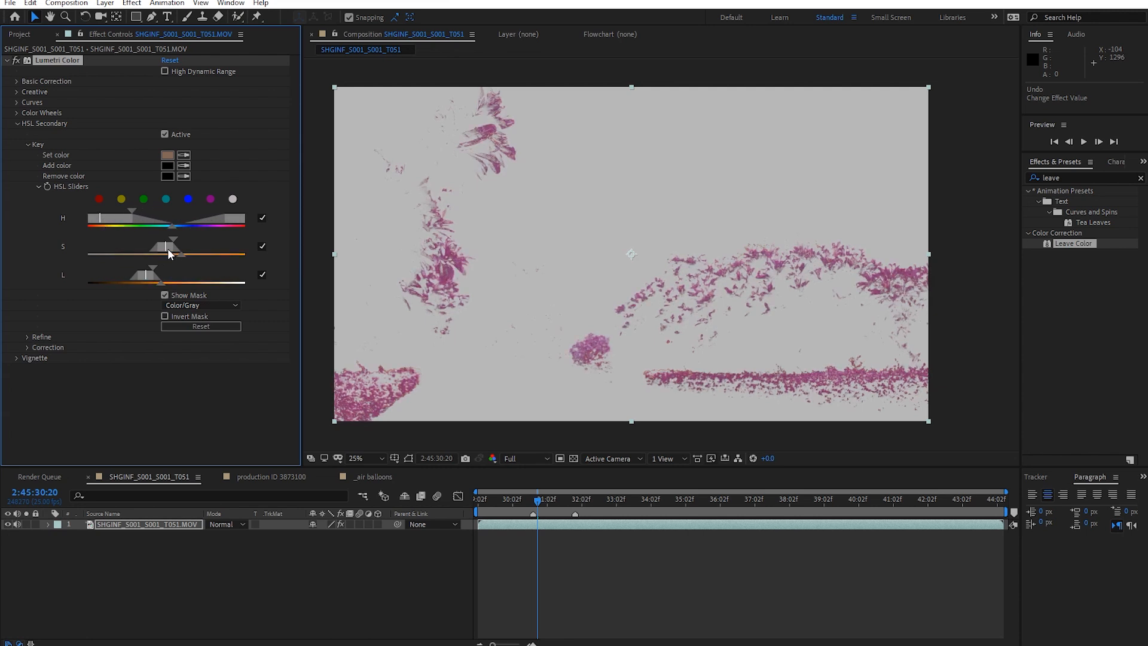
left_click_drag(180, 256, 137, 247)
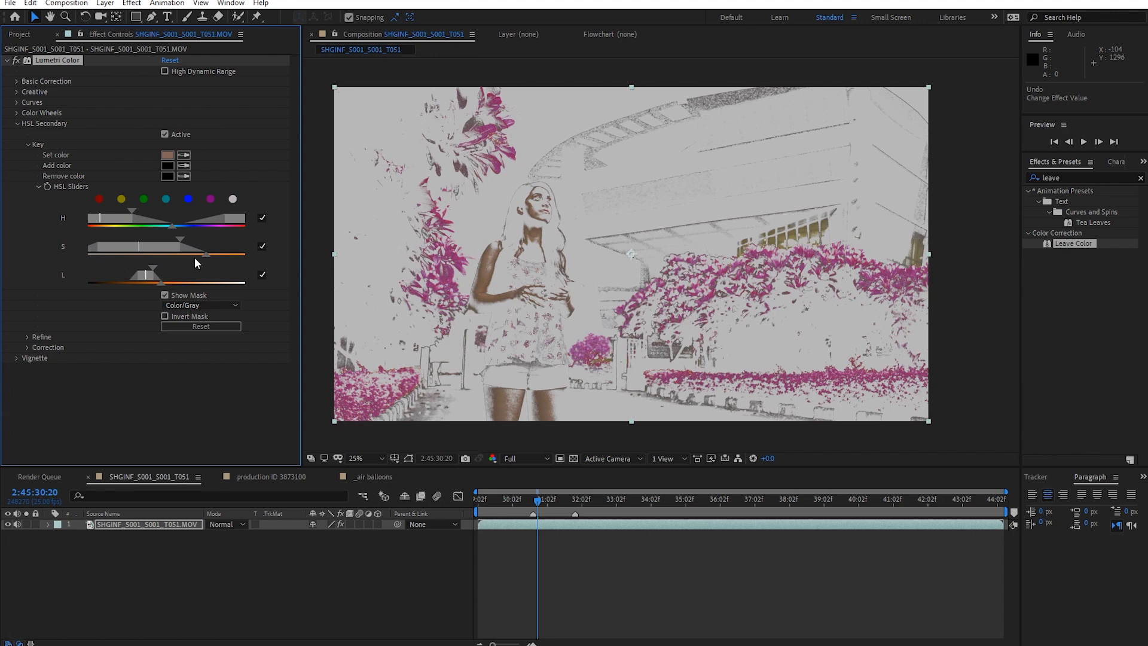
left_click_drag(148, 282, 186, 268)
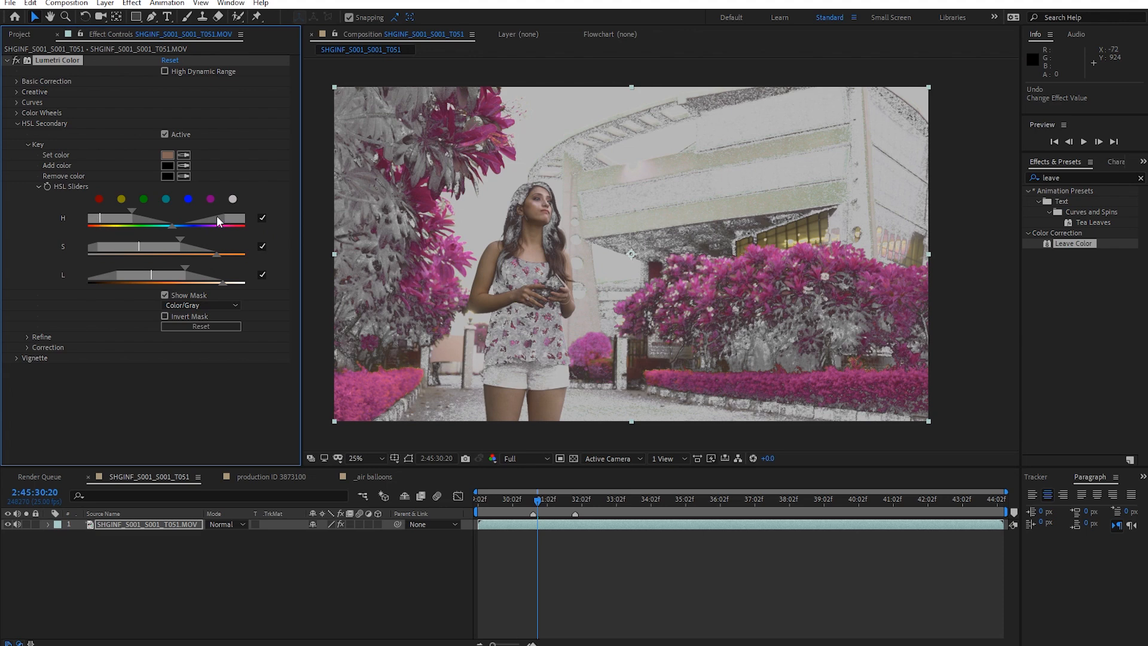
mouse_move(123, 212)
left_mouse_down()
mouse_move(96, 206)
mouse_move(173, 229)
mouse_move(127, 226)
mouse_move(143, 228)
left_mouse_up()
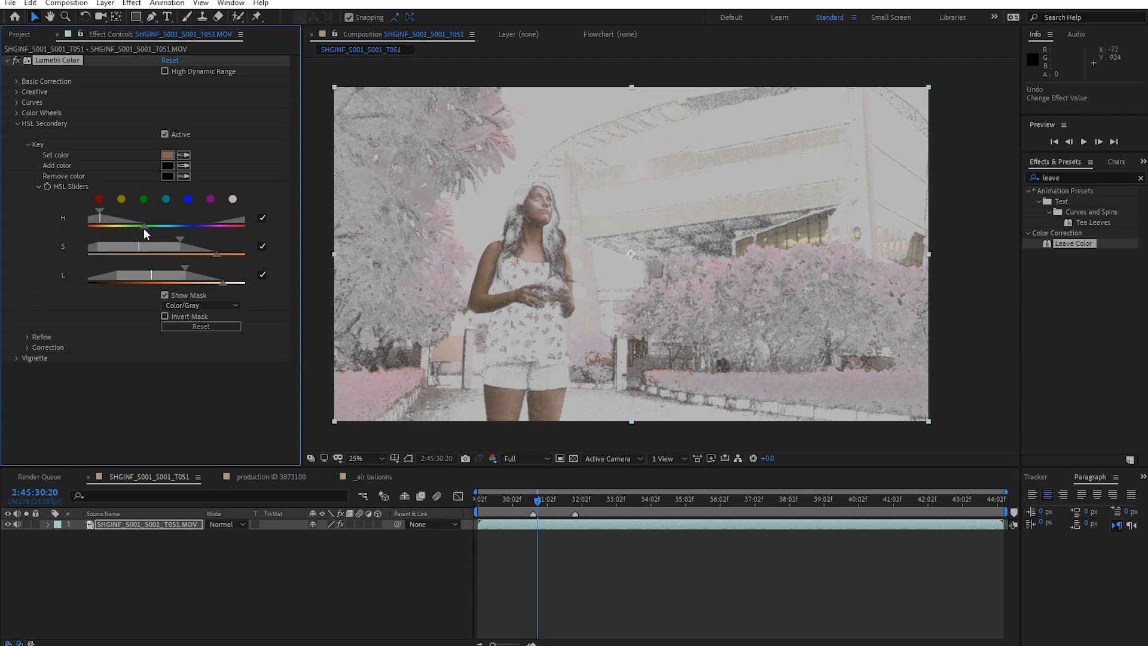
Fine-tune the upper limits of the saturation and luminance ranges around the woman's skin
scroll(481, 315, "up", 2)
left_click_drag(415, 198, 483, 224)
scroll(495, 297, "down", 2)
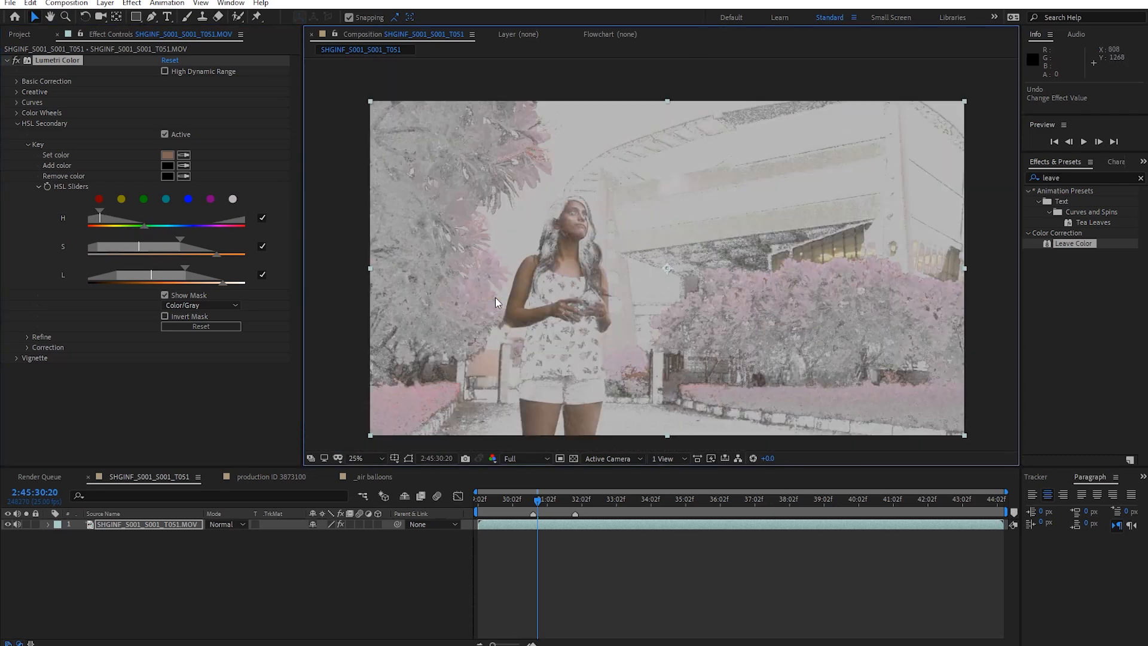
left_click_drag(496, 297, 492, 268)
mouse_move(217, 255)
left_mouse_down()
mouse_move(155, 234)
mouse_move(178, 238)
left_mouse_up()
mouse_move(222, 283)
left_mouse_down()
mouse_move(232, 282)
mouse_move(164, 263)
mouse_move(186, 270)
left_mouse_up()
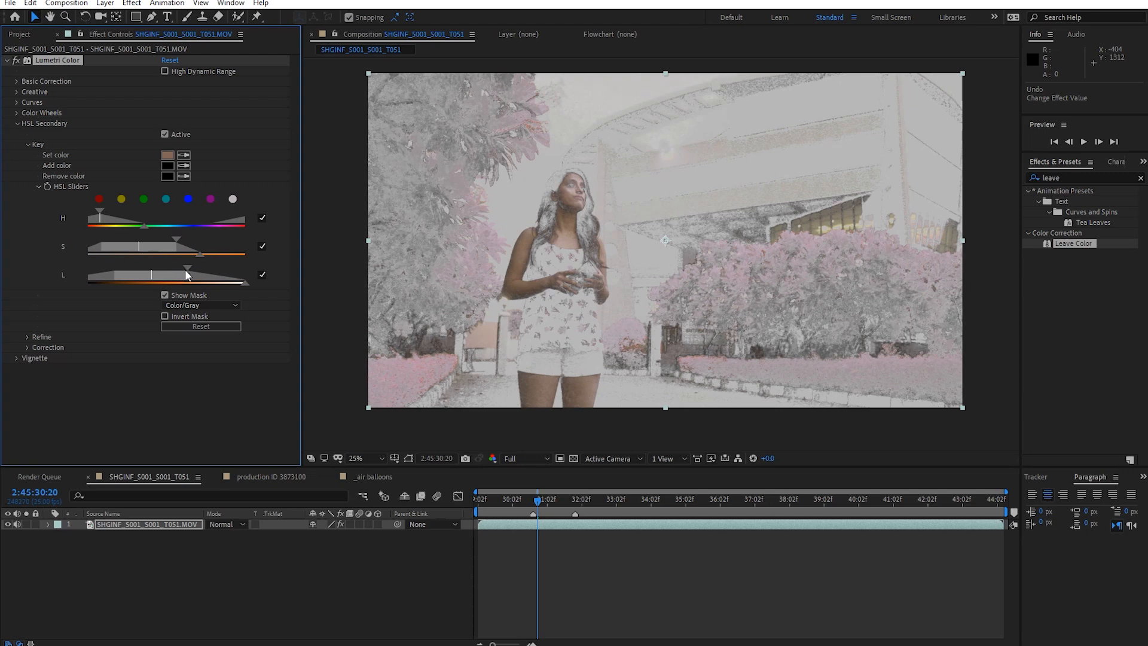
left_click_drag(244, 284, 241, 284)
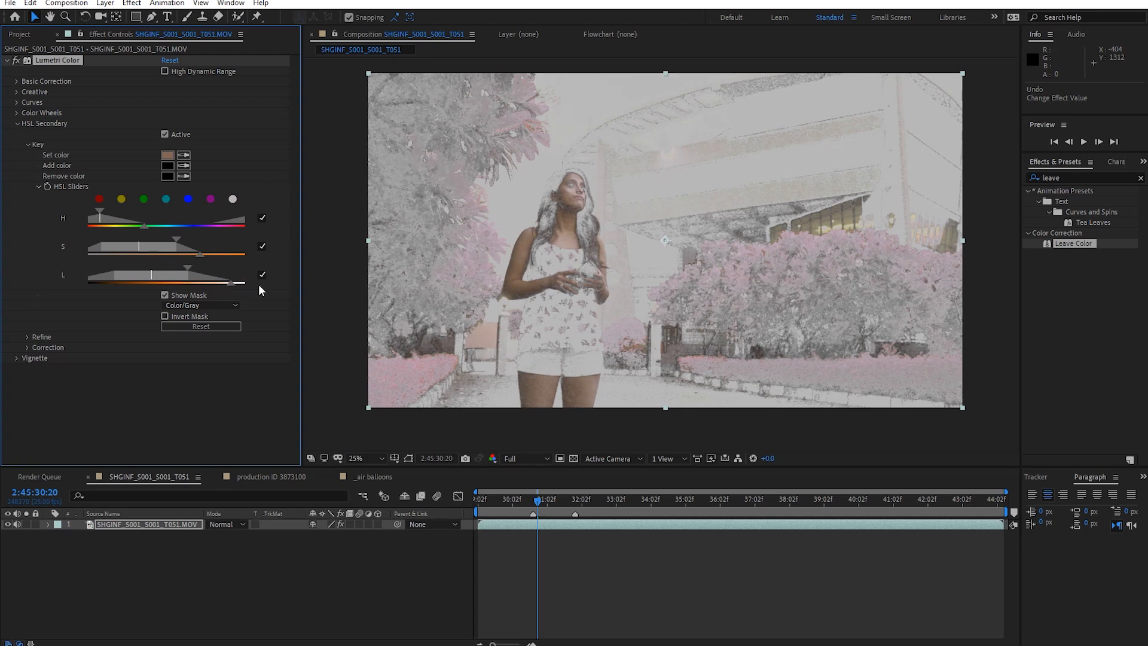
Switch the mask display to Color/Black and on to White/Black, and examine the skin selection in each
key("period")
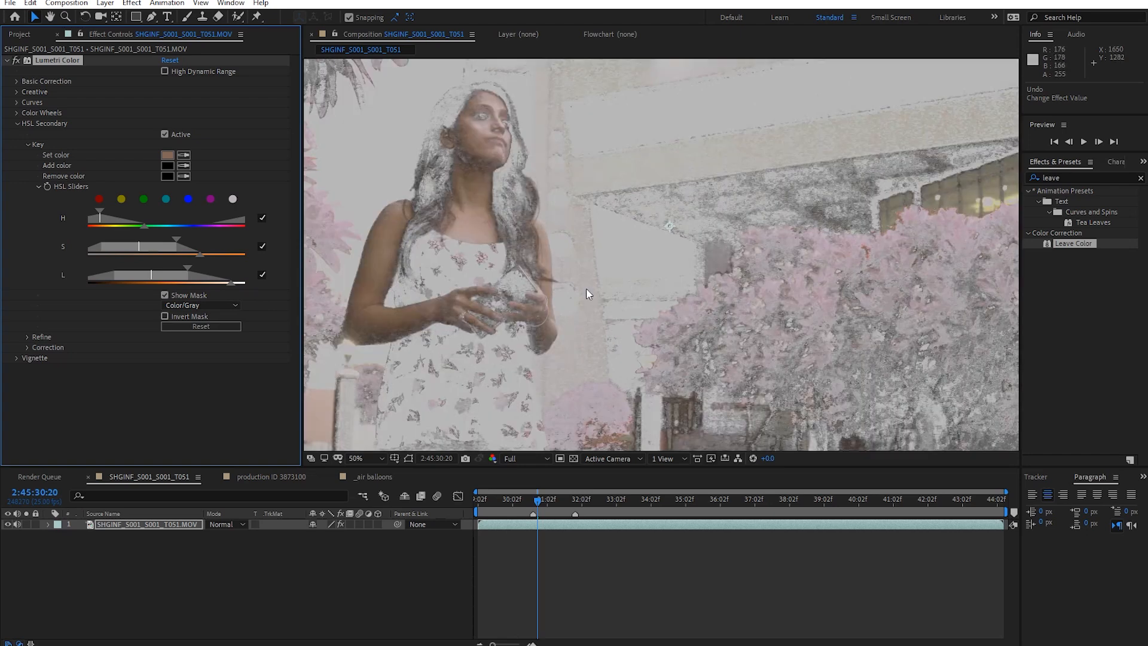
left_click_drag(586, 288, 643, 281)
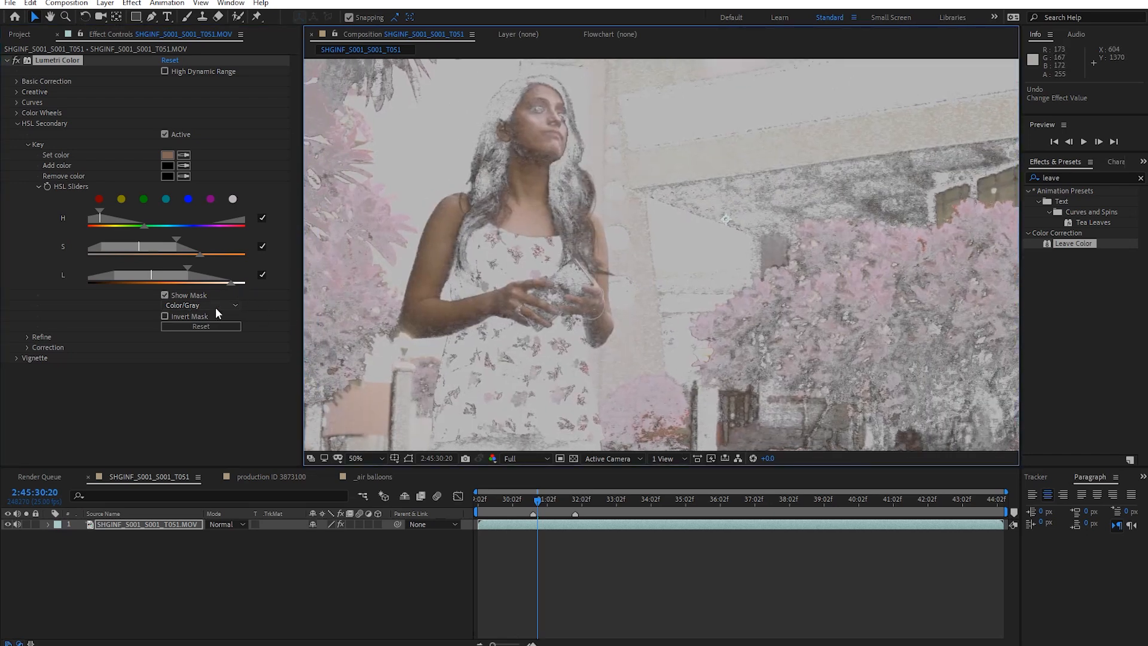
left_click(199, 305)
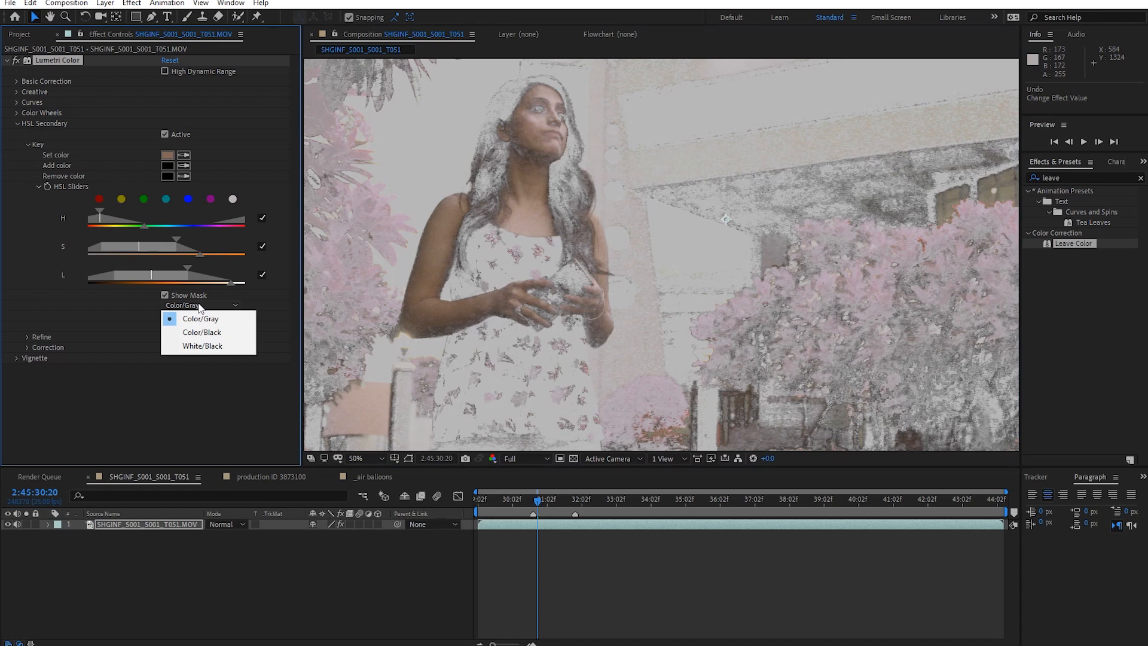
left_click(220, 333)
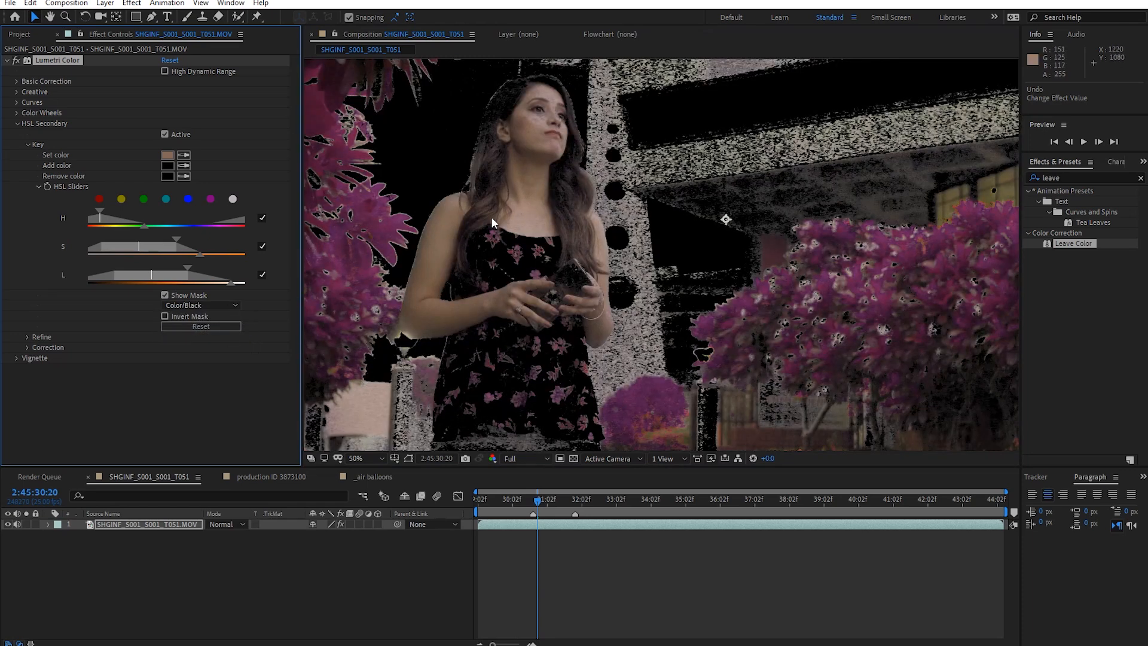
left_click(214, 306)
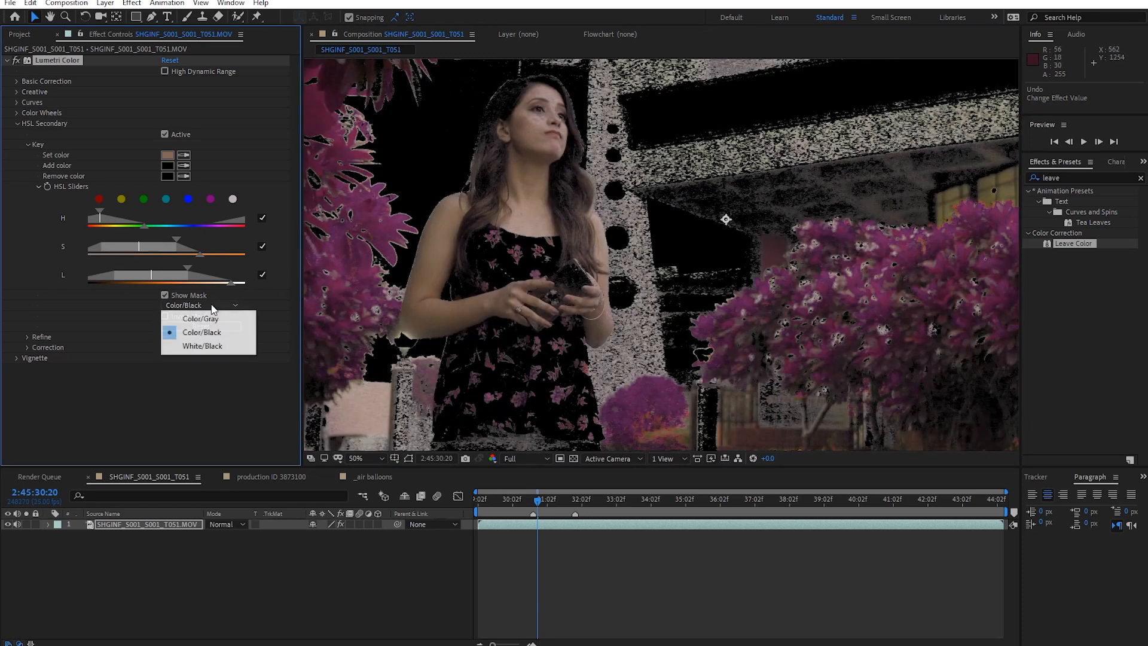
left_click(213, 347)
scroll(675, 249, "down", 2)
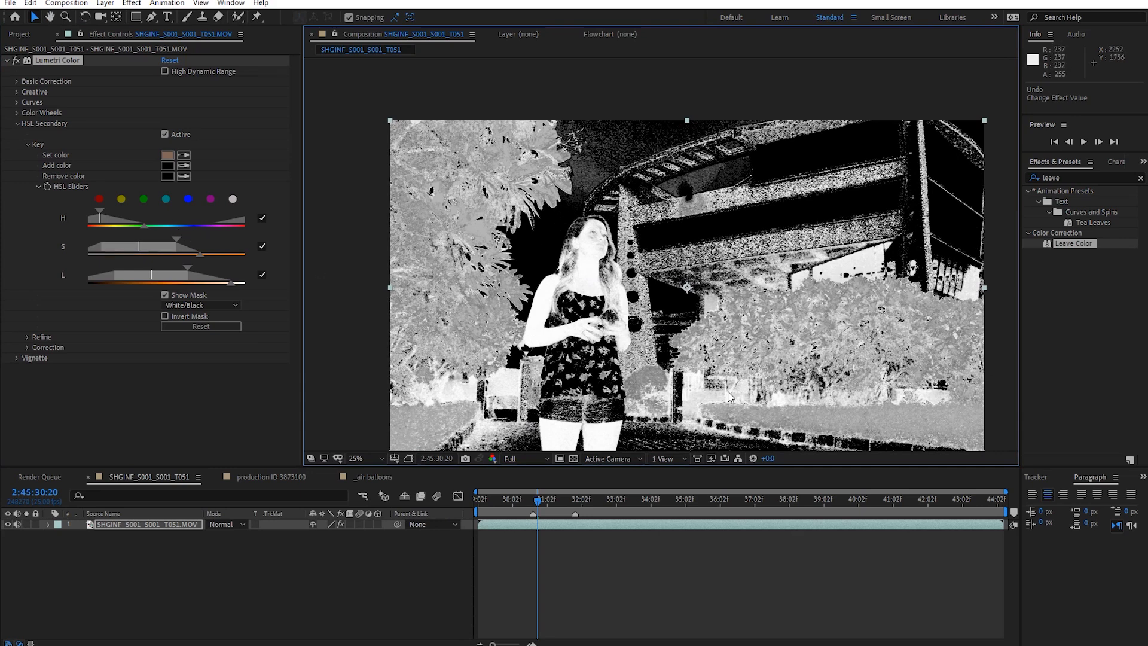
key("period")
key("period")
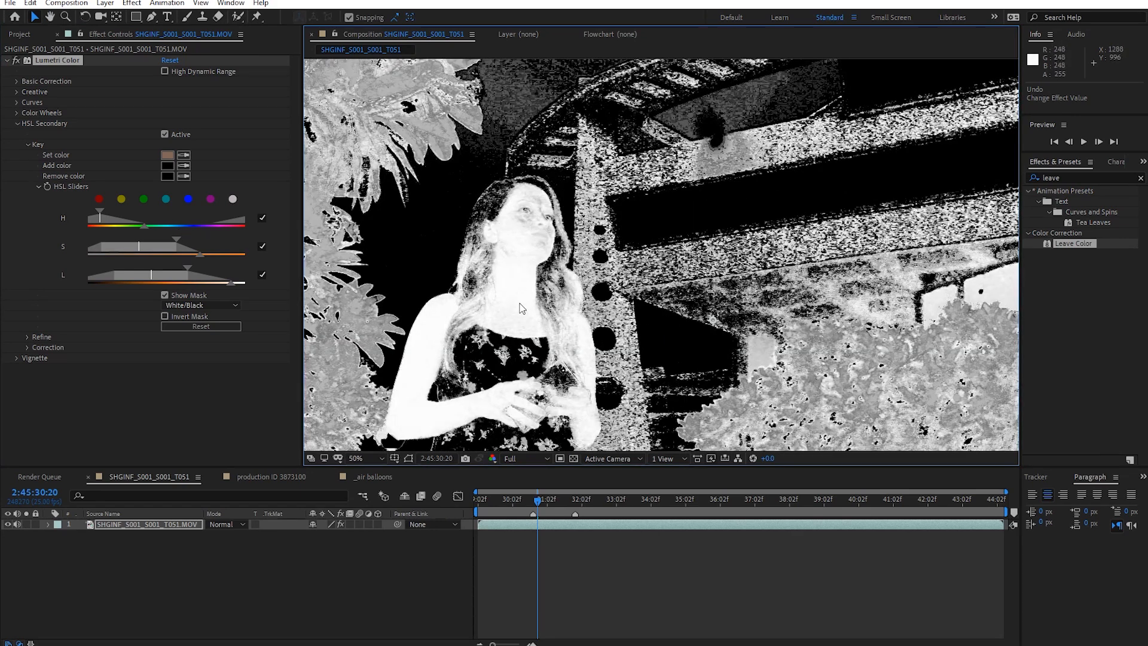
Shift the hue range toward green, raise the saturation range and narrow the luminance range while viewing the mask in White/Black
left_click_drag(144, 224, 128, 225)
key("comma")
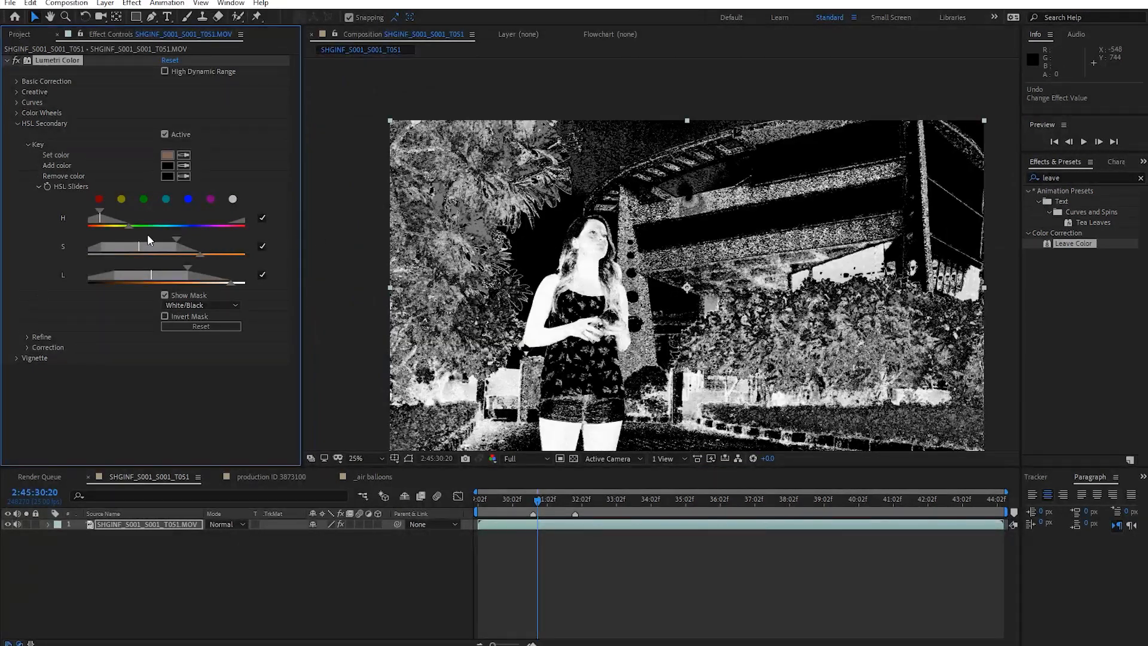
left_click_drag(81, 207, 162, 246)
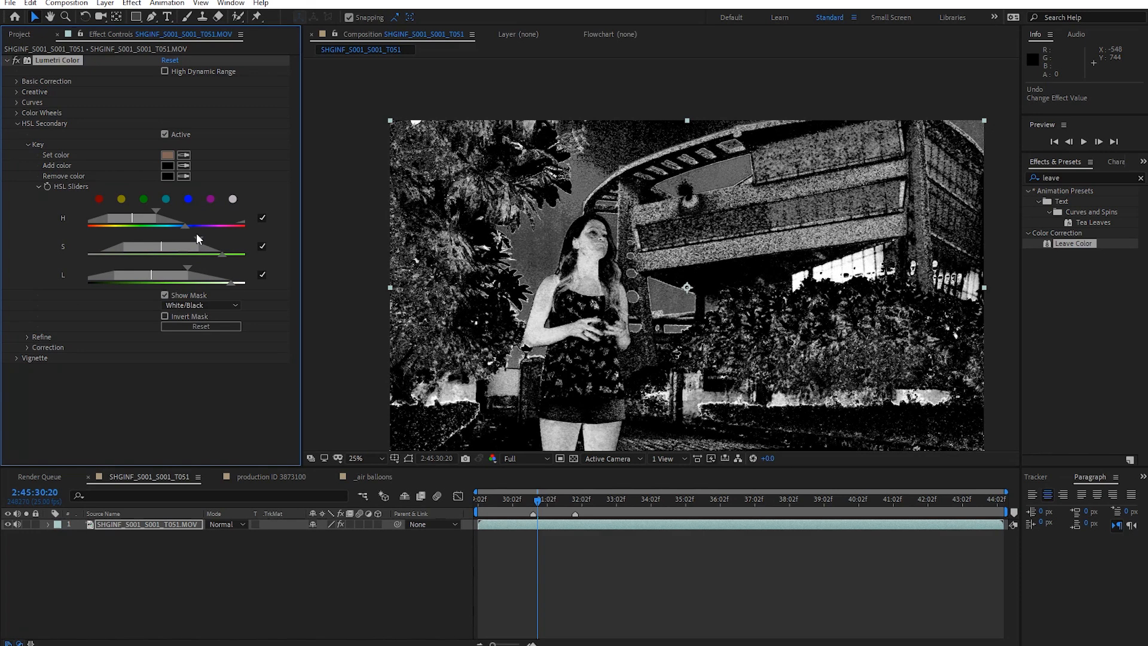
mouse_move(193, 236)
left_mouse_down()
mouse_move(199, 267)
mouse_move(142, 275)
mouse_move(178, 284)
mouse_move(143, 278)
left_mouse_up()
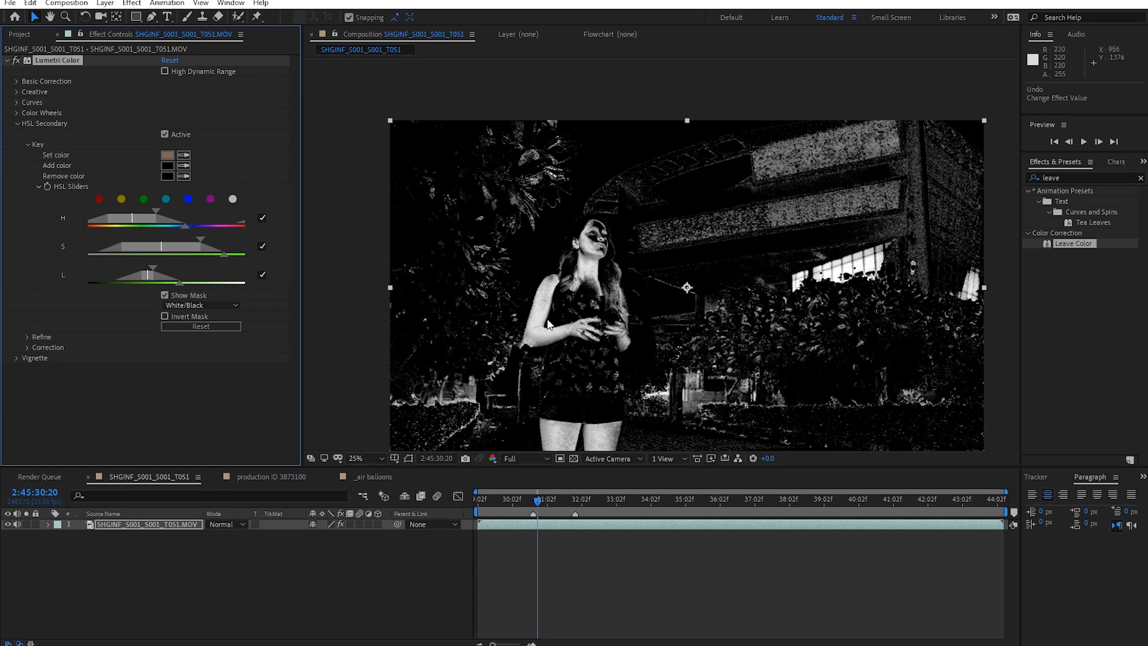
Return the mask display to Color/Gray and readjust the hue, saturation and luminance ranges to cover the woman's skin
left_click(216, 305)
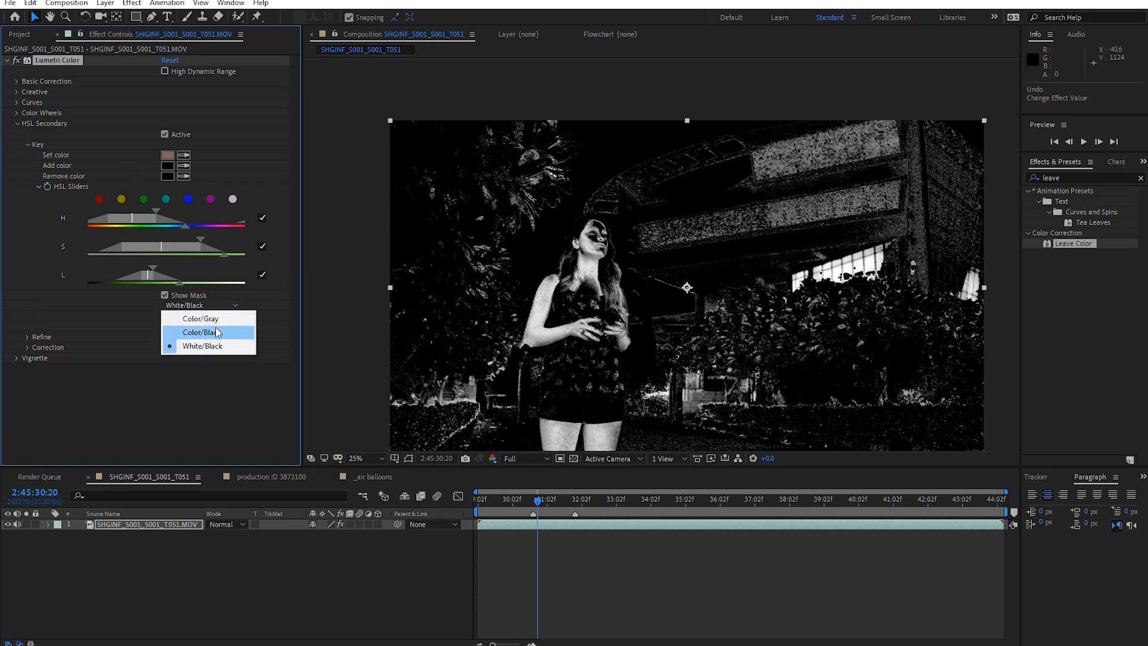
left_click(216, 319)
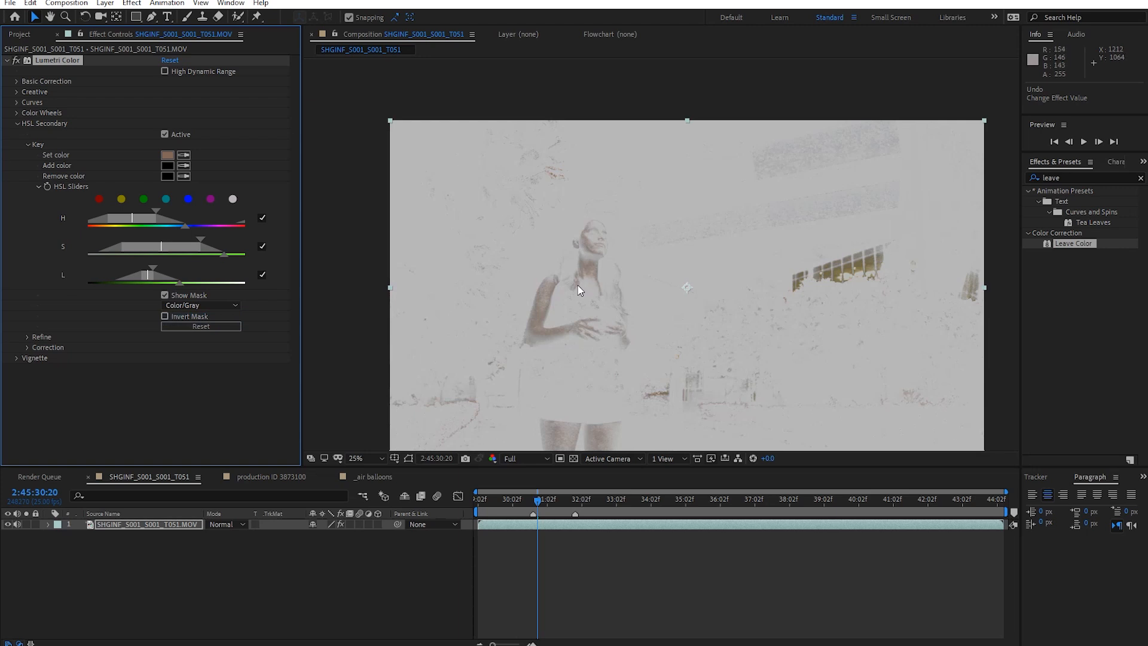
mouse_move(195, 284)
left_mouse_down()
mouse_move(165, 270)
mouse_move(181, 272)
left_mouse_up()
left_click_drag(189, 238, 183, 238)
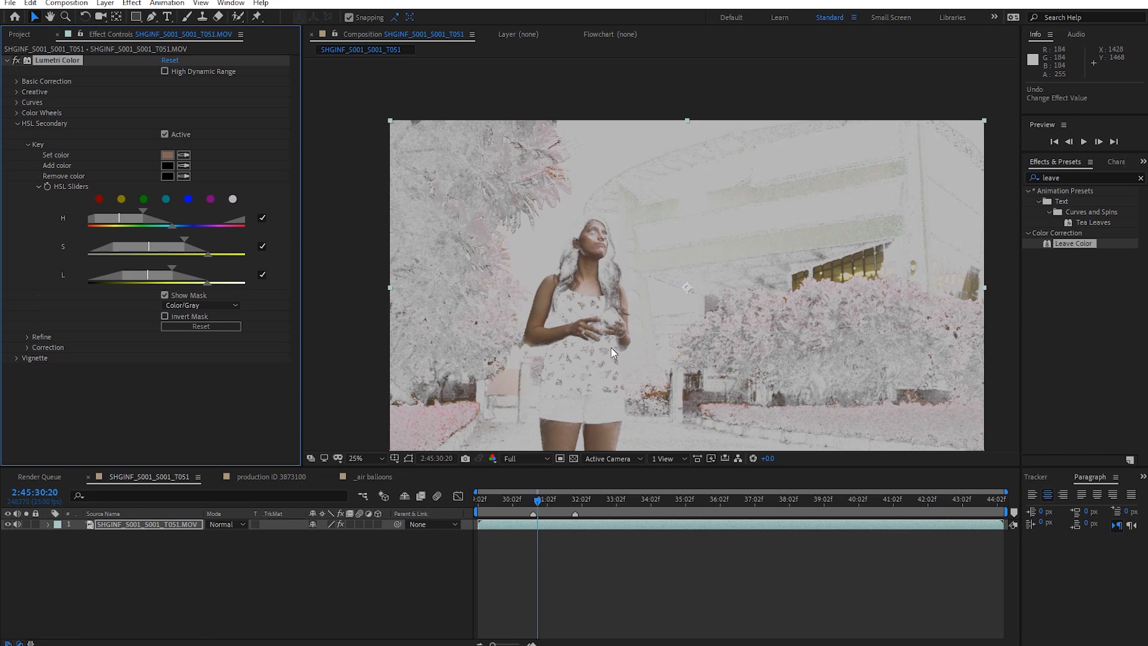
Hide the mask and examine the woman in the full-color footage
left_click(164, 296)
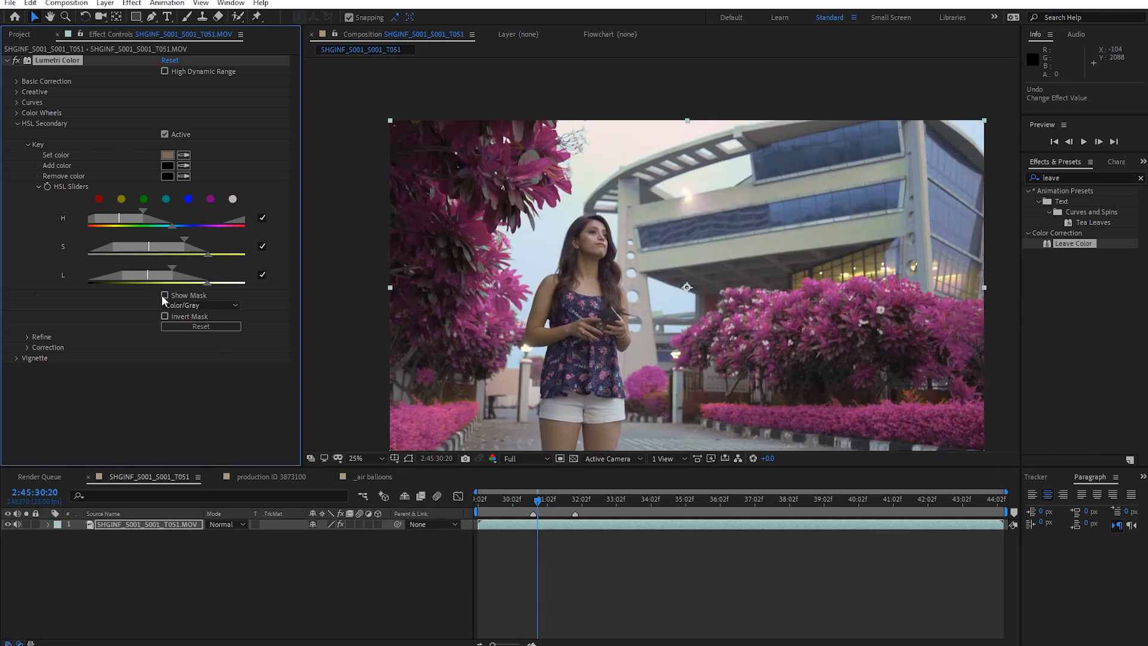
scroll(655, 342, "down", 2)
scroll(600, 324, "up", 4)
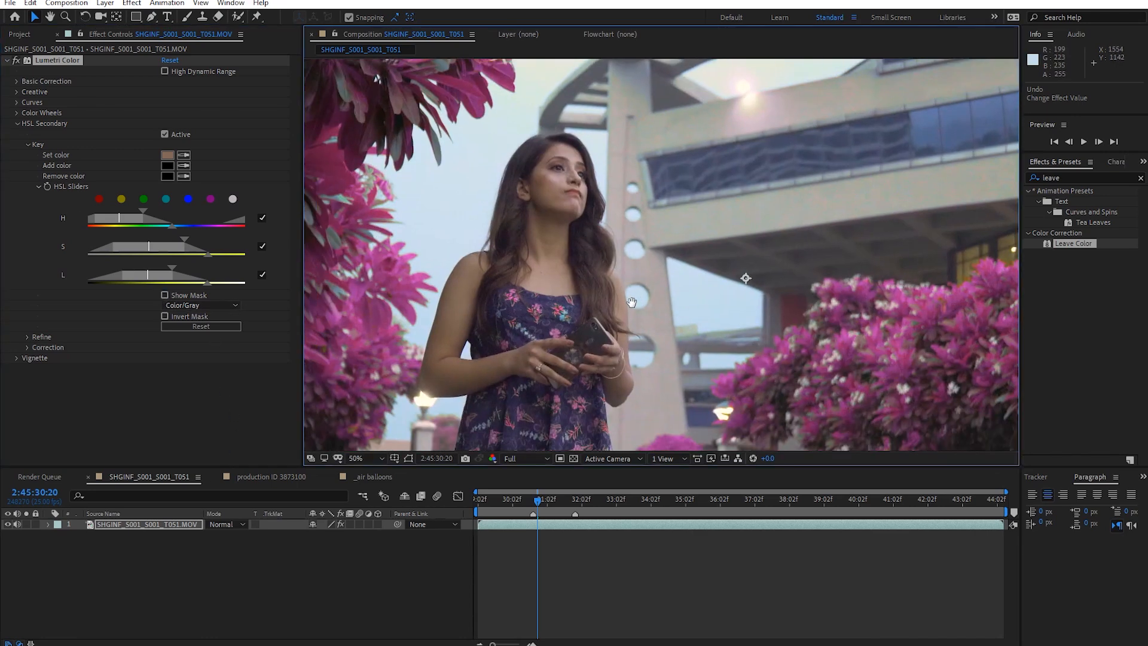
Open the Refine settings, try Denoise at 100, and undo the change
left_click(28, 144)
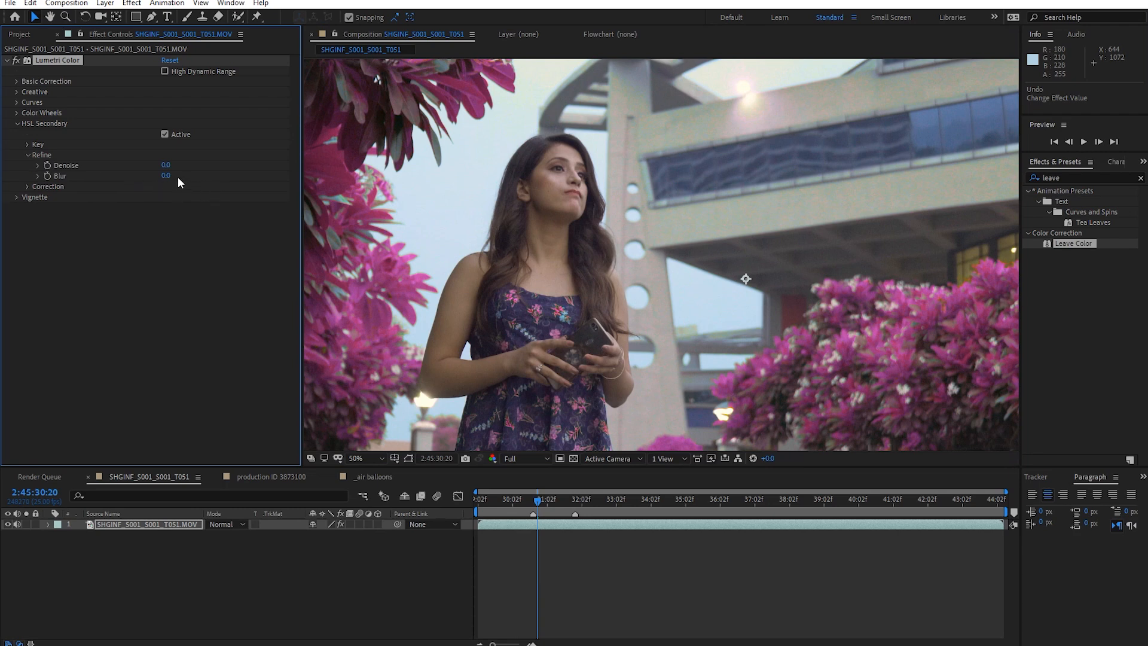
scroll(497, 246, "up", 2)
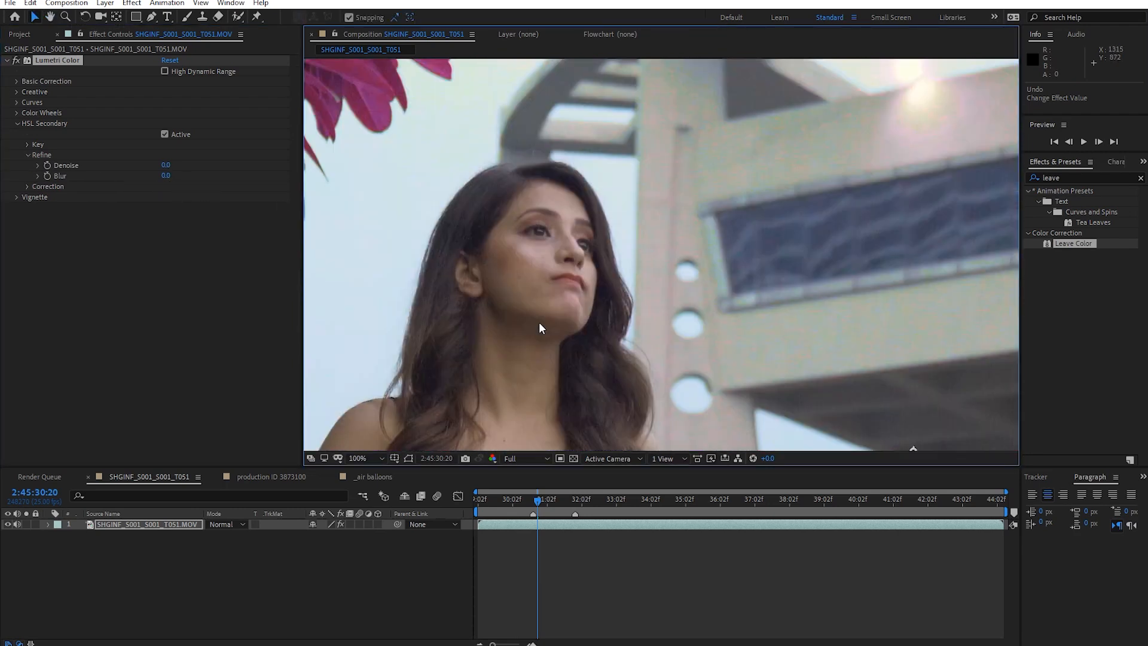
left_click_drag(166, 165, 349, 172)
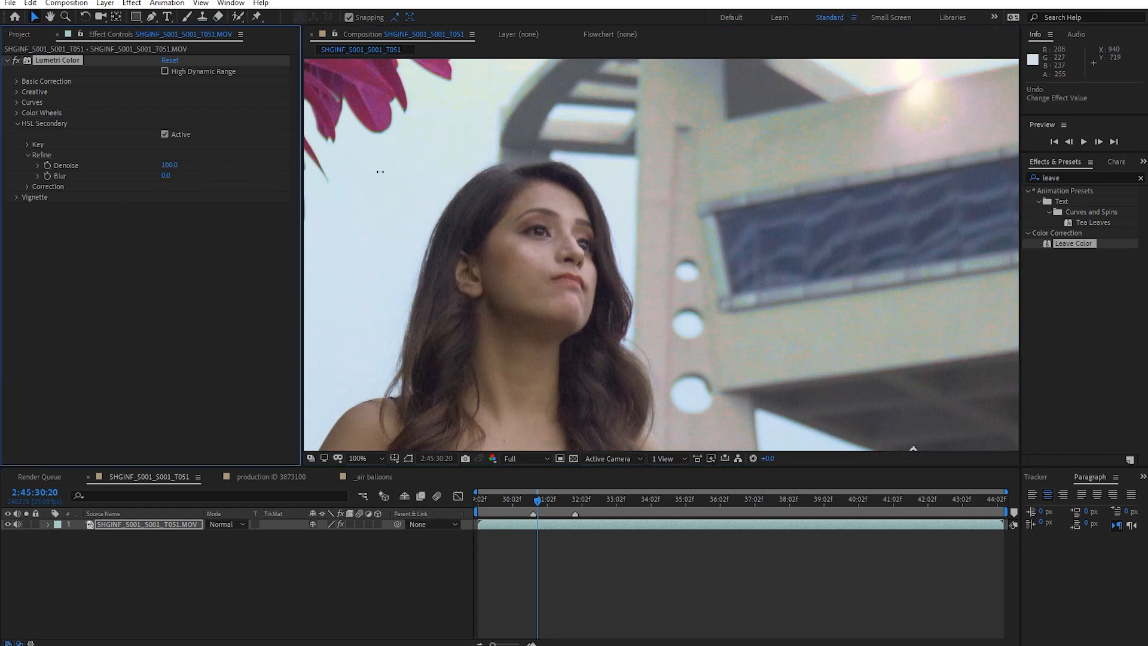
scroll(627, 266, "down", 1)
key("ctrl+z")
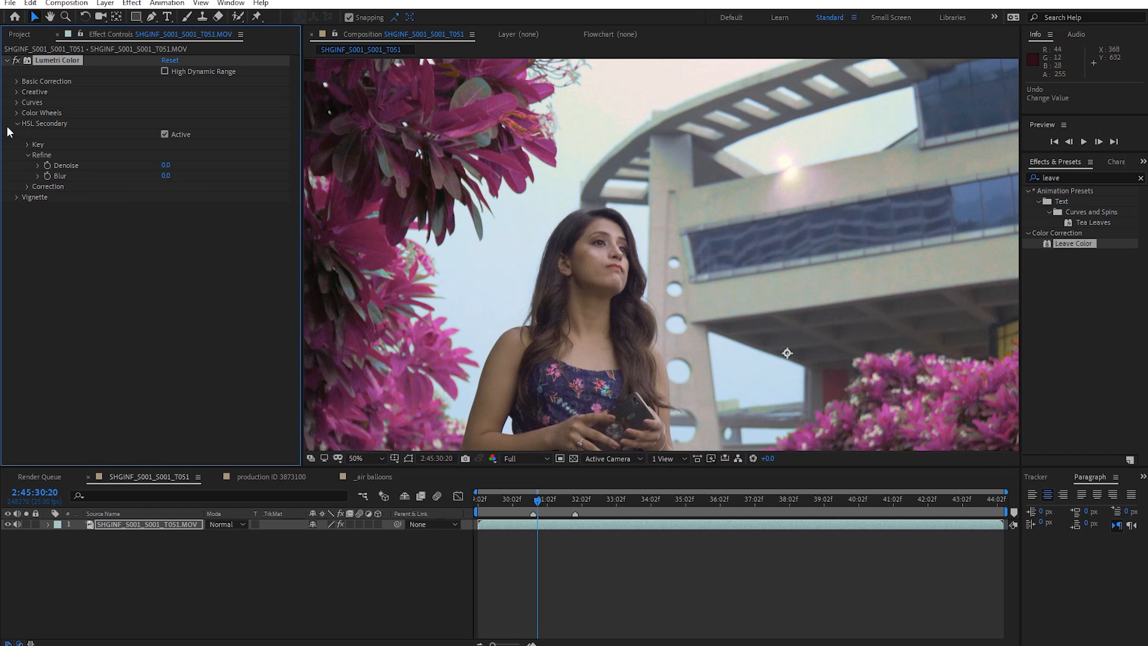
Reopen the Key settings and show the mask again on the woman's face
left_click_drag(693, 176, 220, 205)
left_click(28, 144)
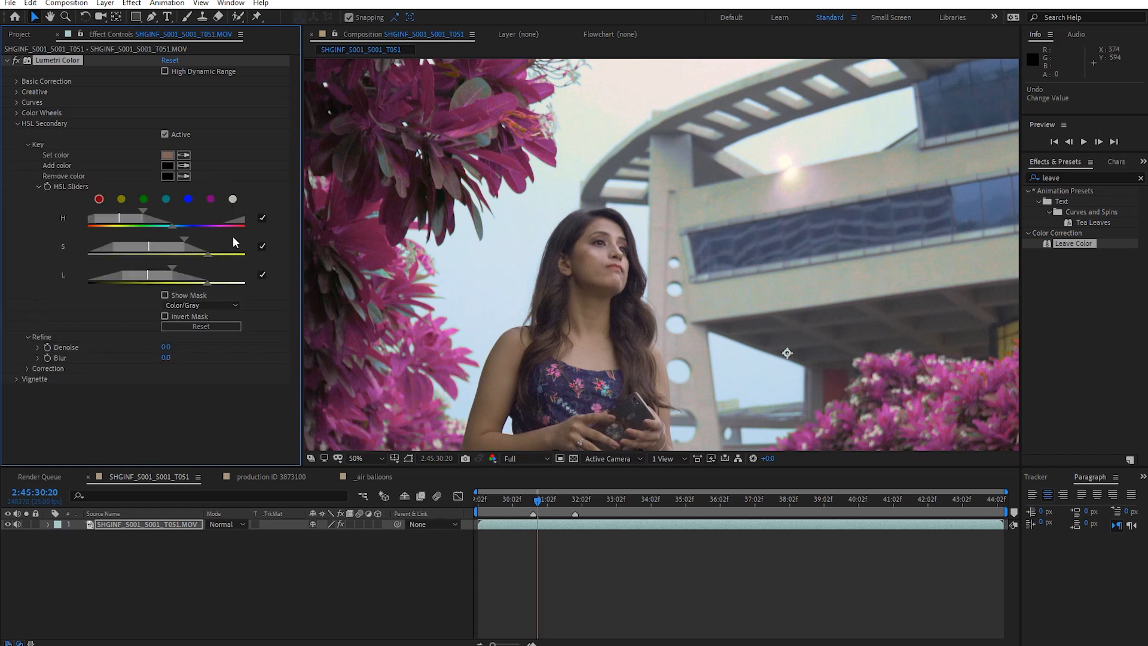
left_click(165, 295)
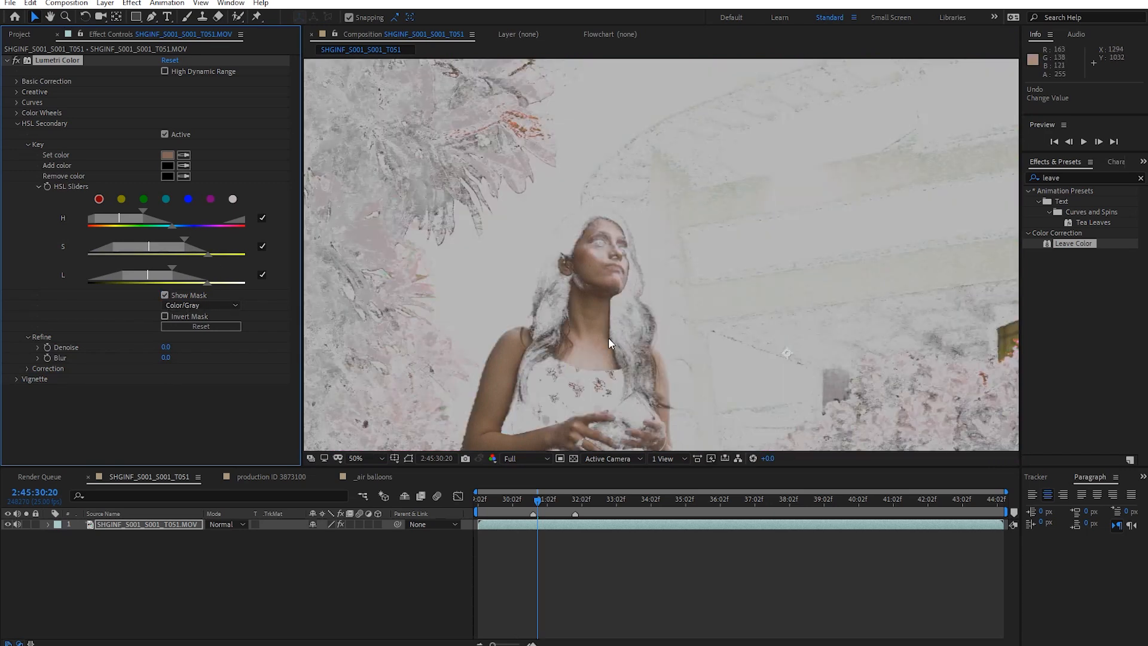
scroll(614, 329, "up", 2)
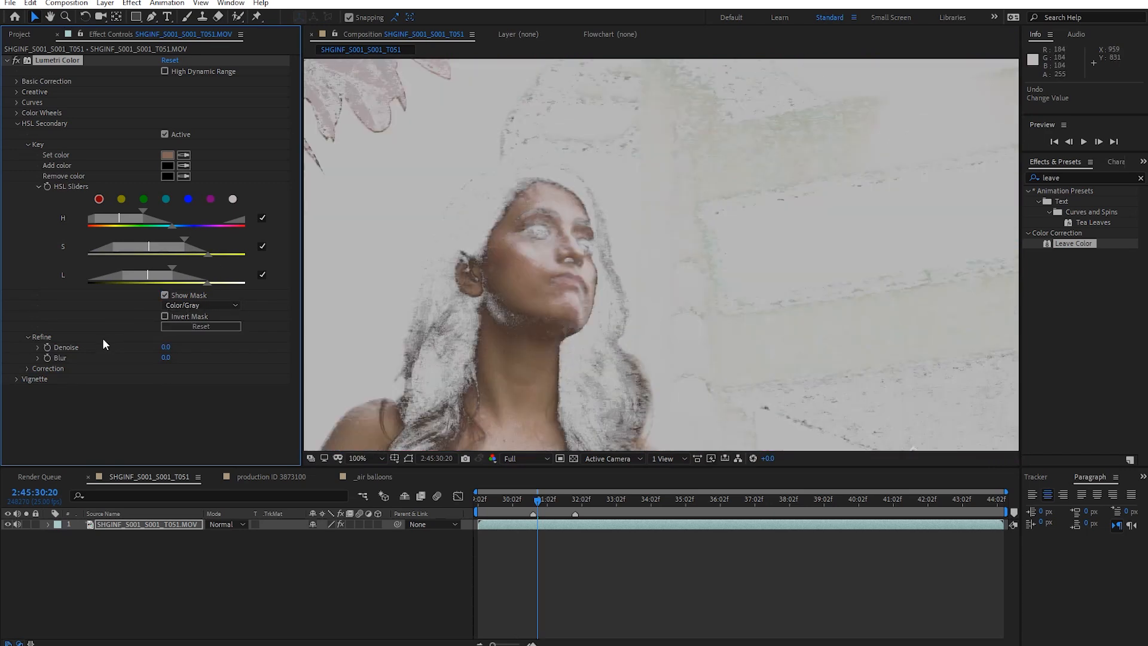
Soften the mask edges with a Refine Blur of 2.9, and hide the mask
left_click_drag(166, 358, 75, 376)
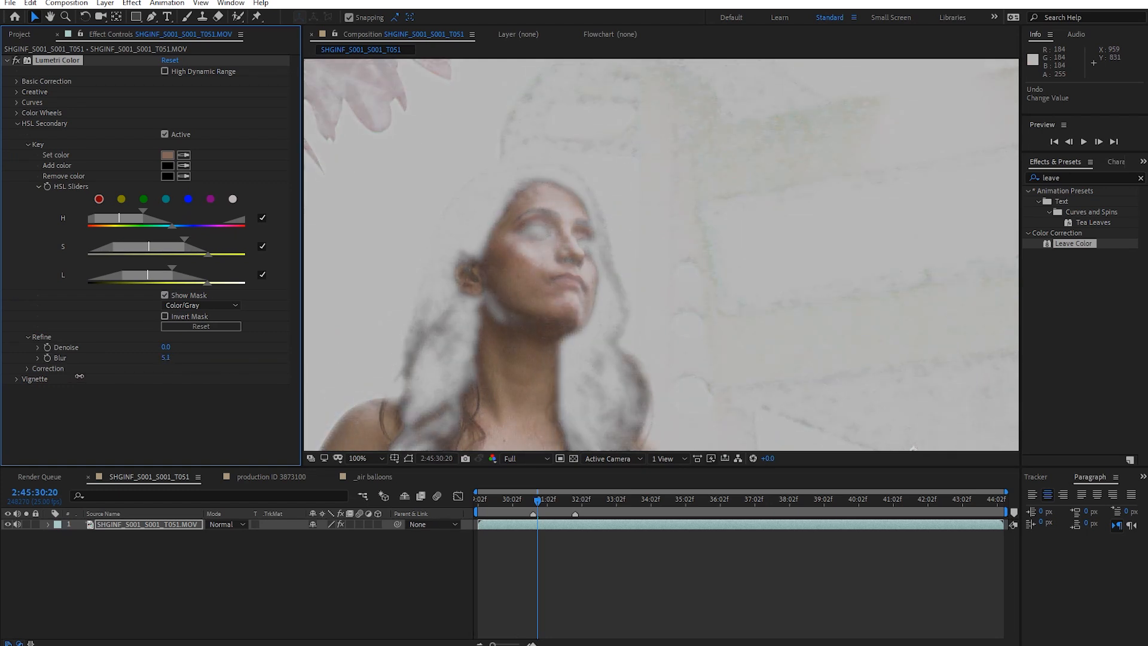
scroll(568, 292, "down", 1)
scroll(573, 296, "up", 1)
left_click_drag(258, 346, 188, 353)
key("ctrl+z")
mouse_move(166, 358)
left_mouse_down()
mouse_move(141, 358)
mouse_move(152, 356)
left_mouse_up()
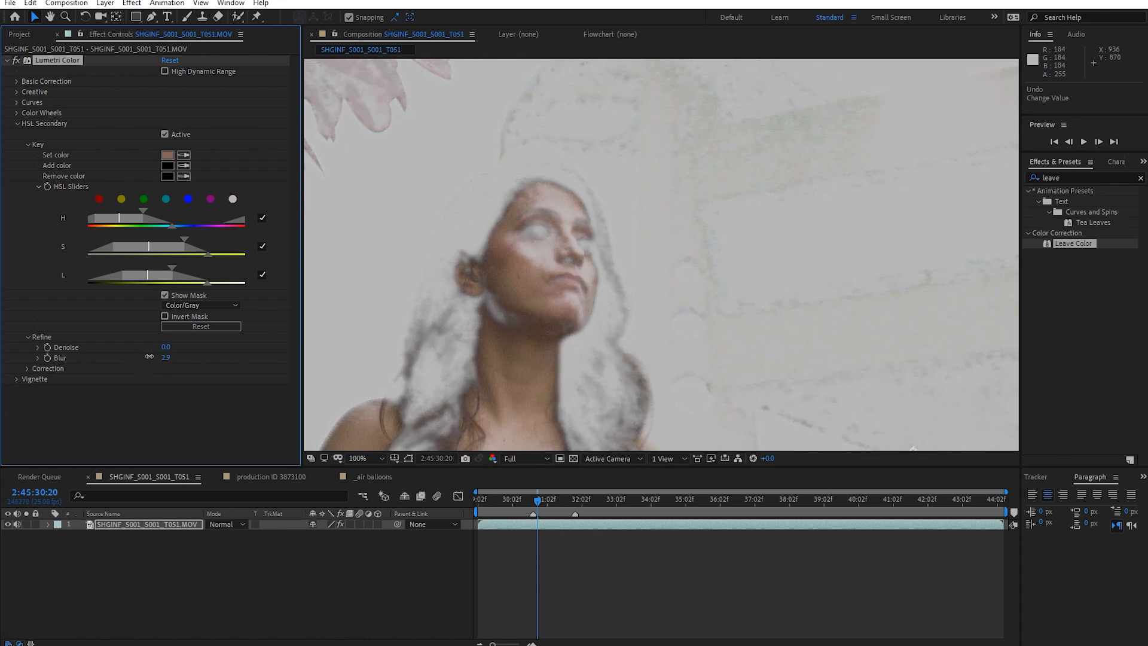
left_click(163, 295)
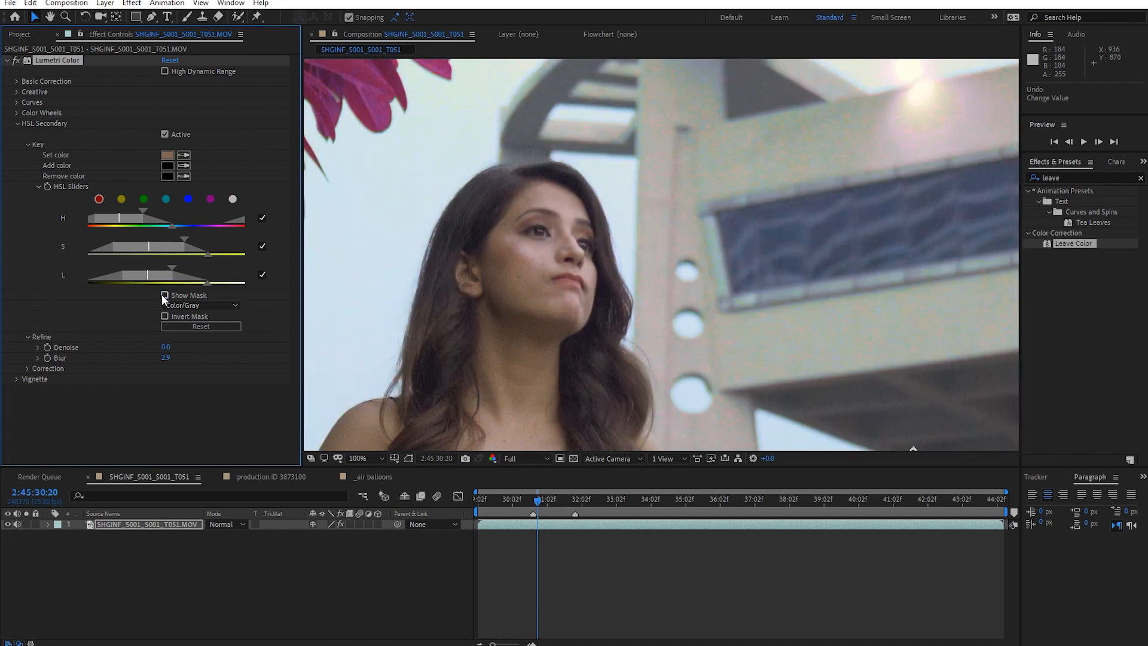
Collapse the Key and Refine settings of HSL Secondary and open its Correction settings
left_click(28, 144)
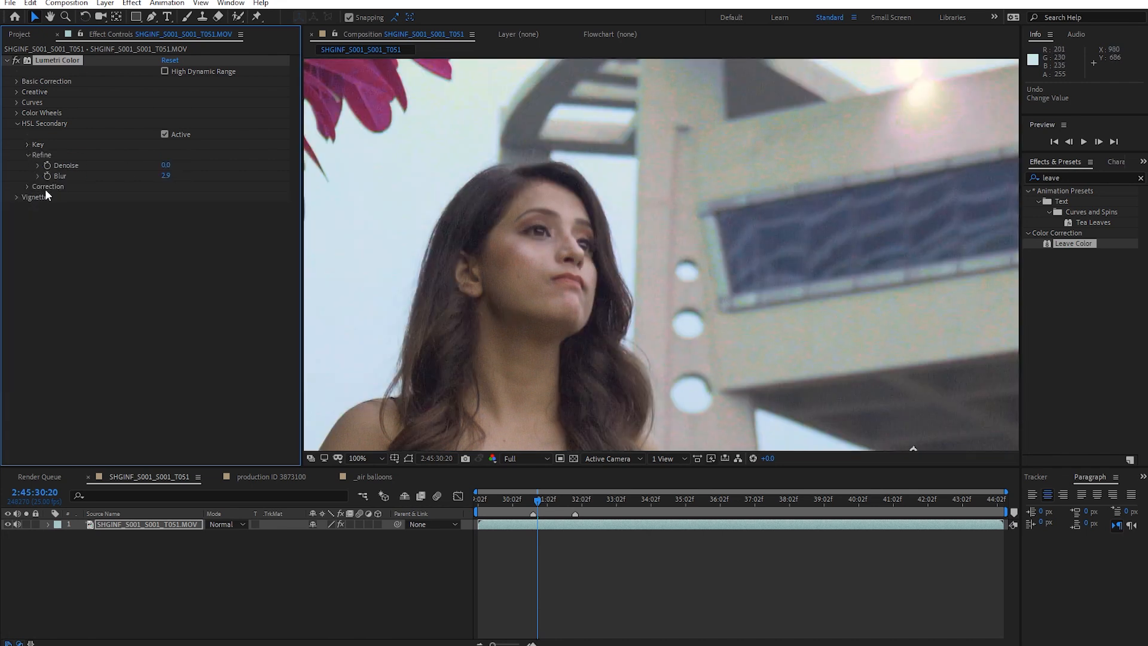
left_click(28, 156)
left_click(27, 165)
scroll(573, 349, "down", 2)
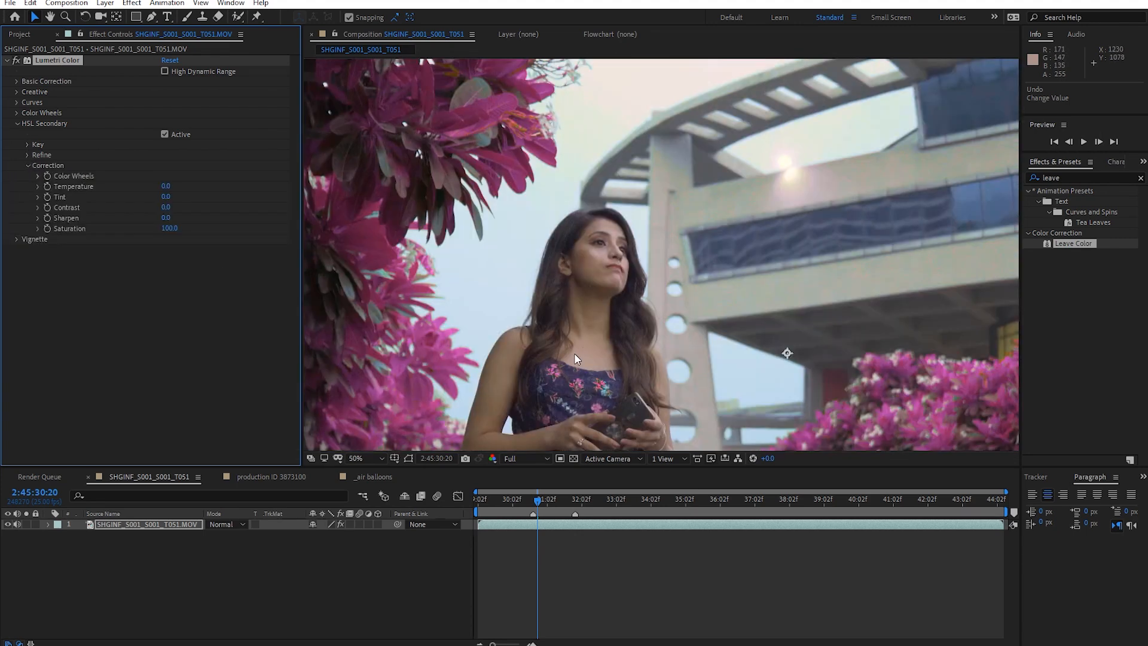
key("v")
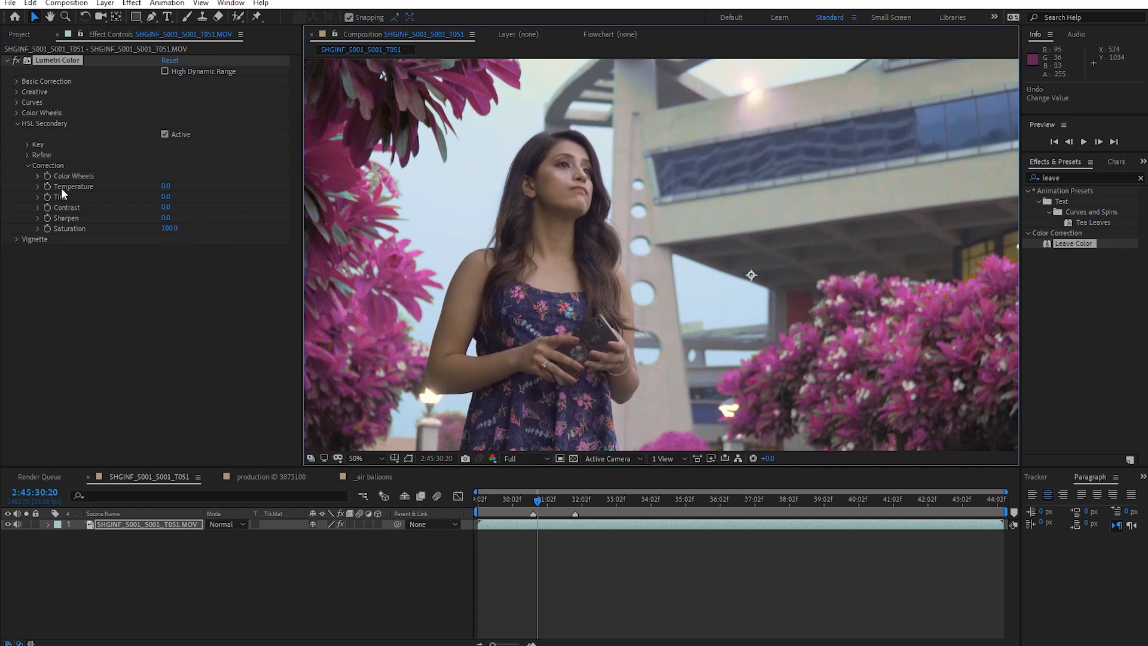
Warm the keyed skin tones by setting the Correction Temperature to 48
left_click_drag(165, 186, 190, 183)
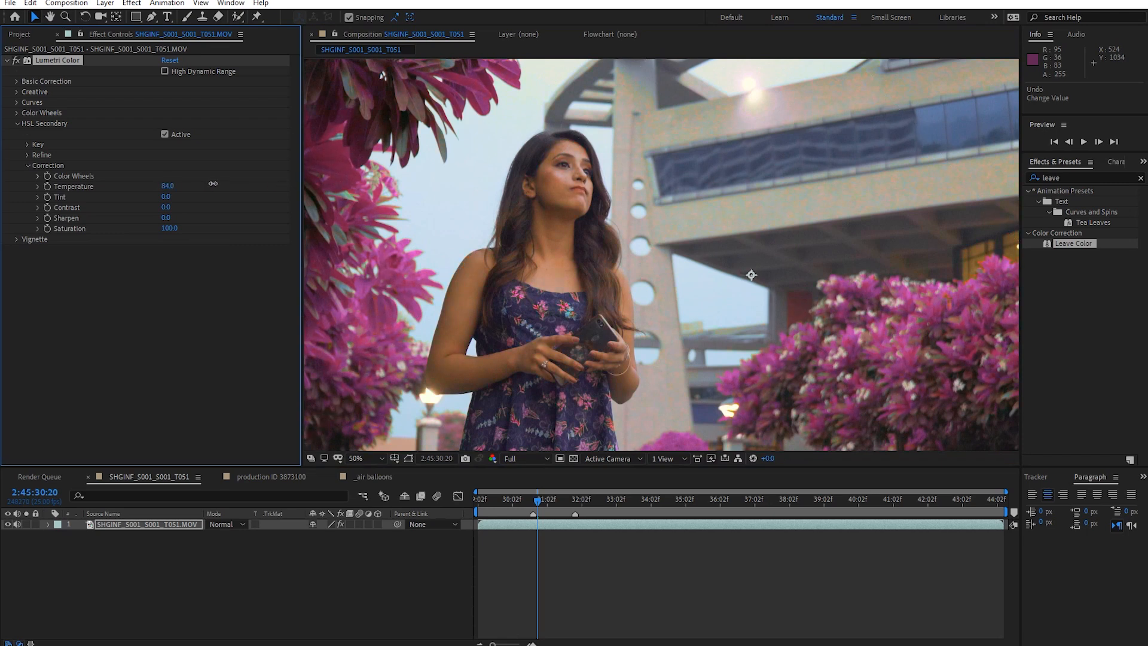
scroll(589, 232, "down", 2)
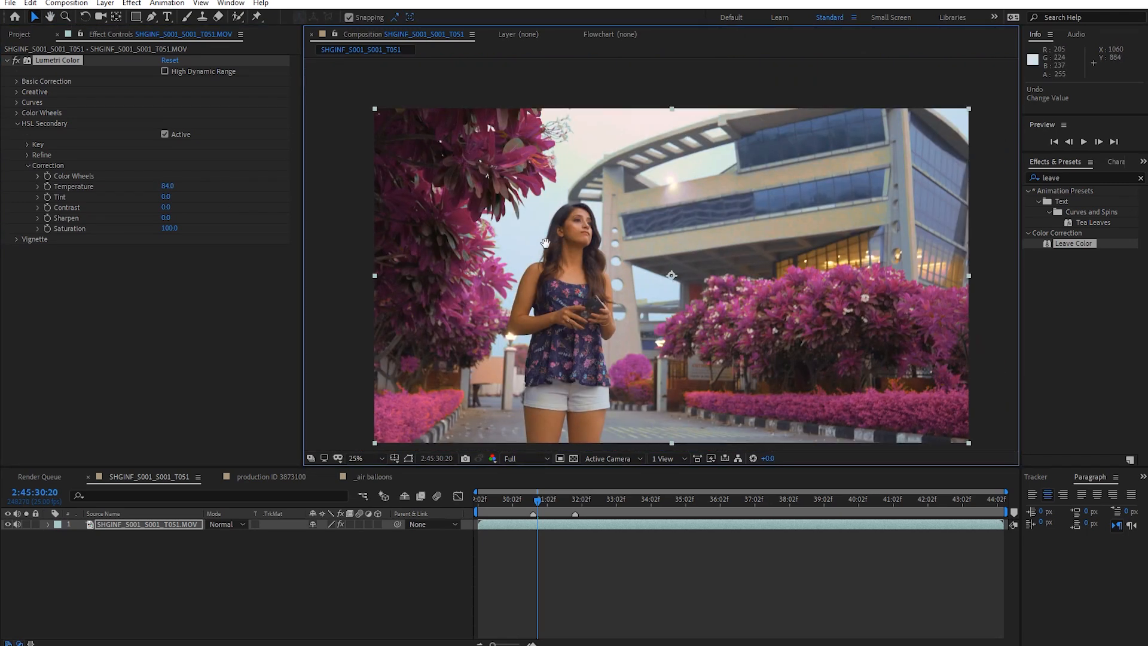
left_click_drag(545, 243, 545, 209)
left_click(170, 186)
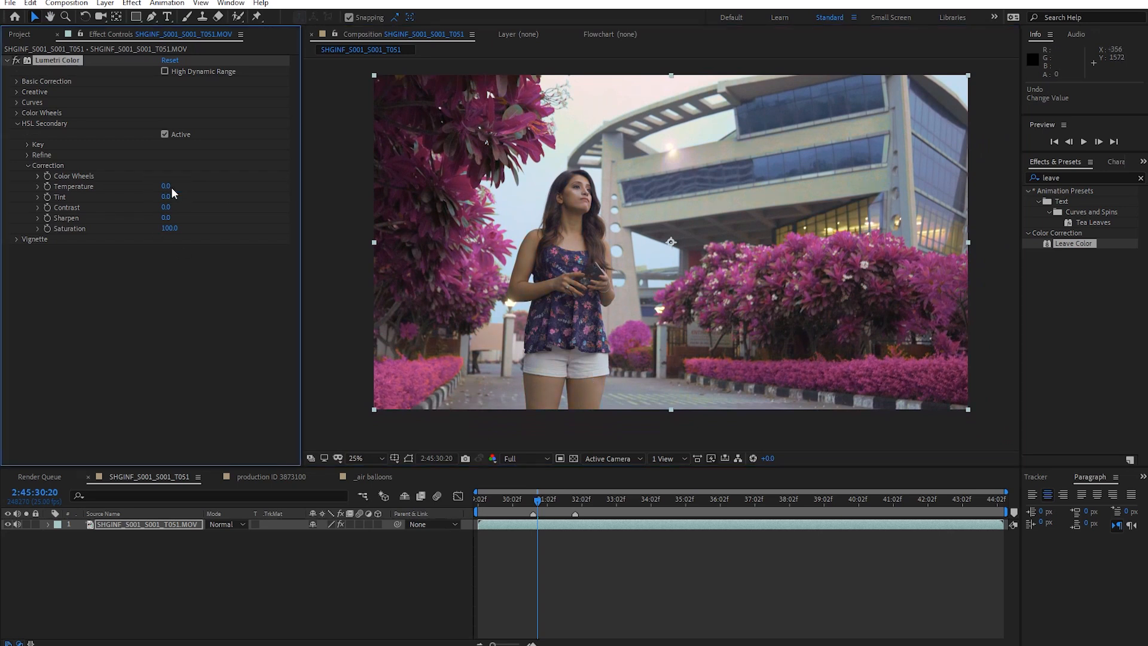
left_click_drag(163, 189, 169, 188)
left_click_drag(170, 186, 177, 186)
left_click_drag(167, 186, 162, 186)
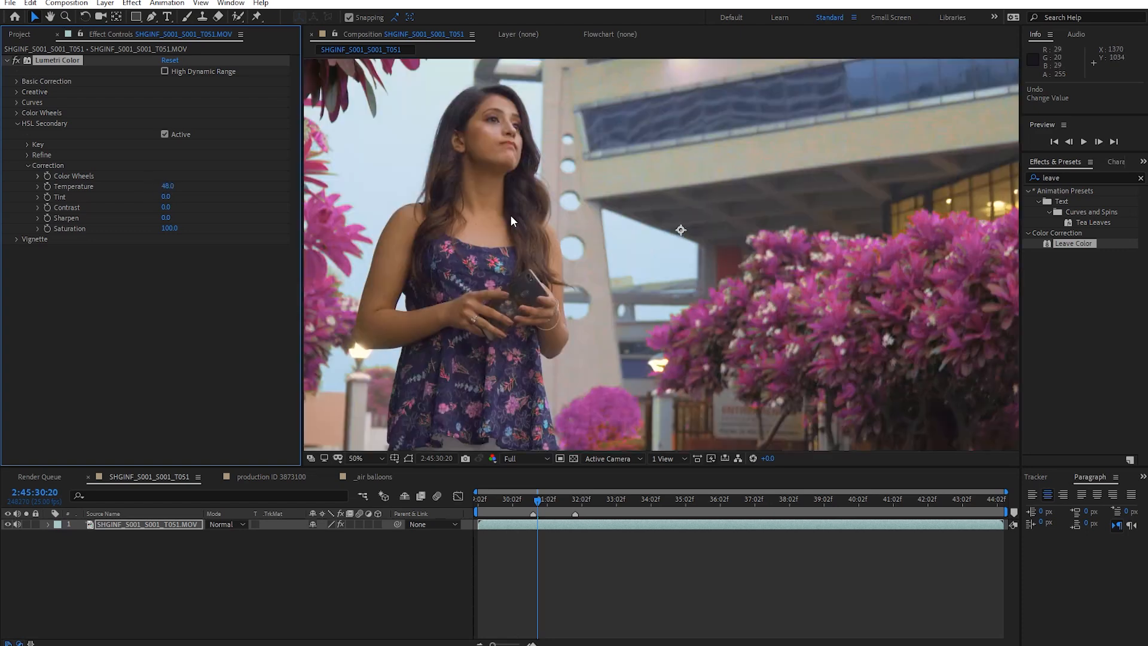
Compare the woman's skin tones with HSL Secondary switched off and on, both close up and in the full frame
scroll(510, 214, "up", 2)
left_click(165, 134)
left_click(165, 134)
left_click(165, 134)
left_click(165, 134)
scroll(626, 203, "down", 2)
left_click_drag(628, 209, 625, 193)
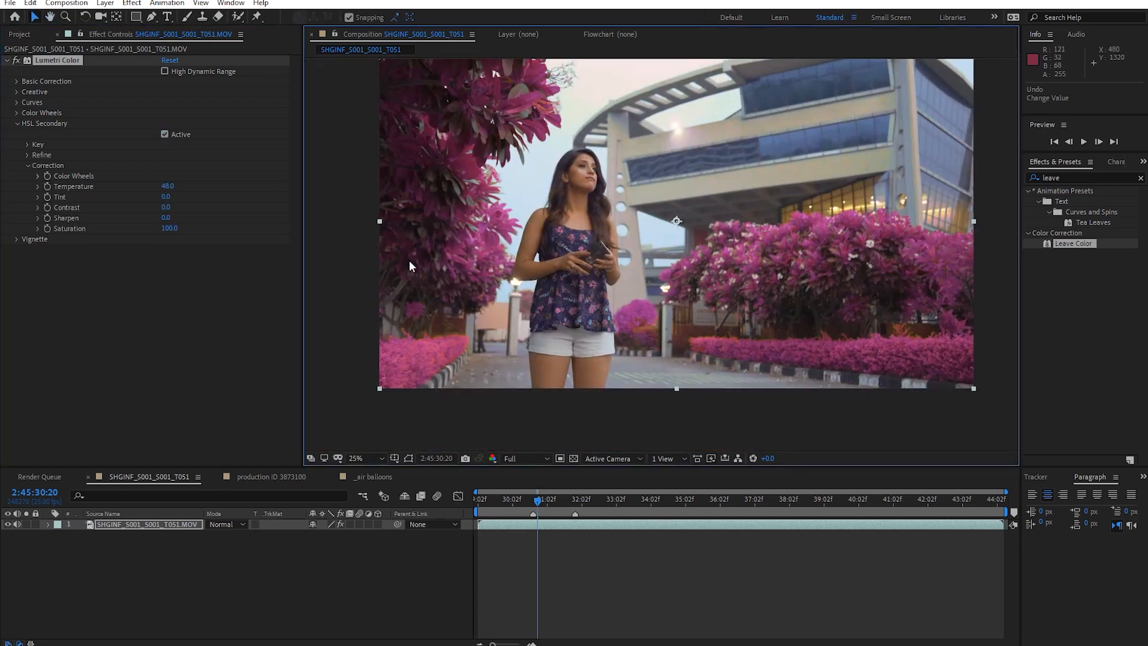
left_click(163, 132)
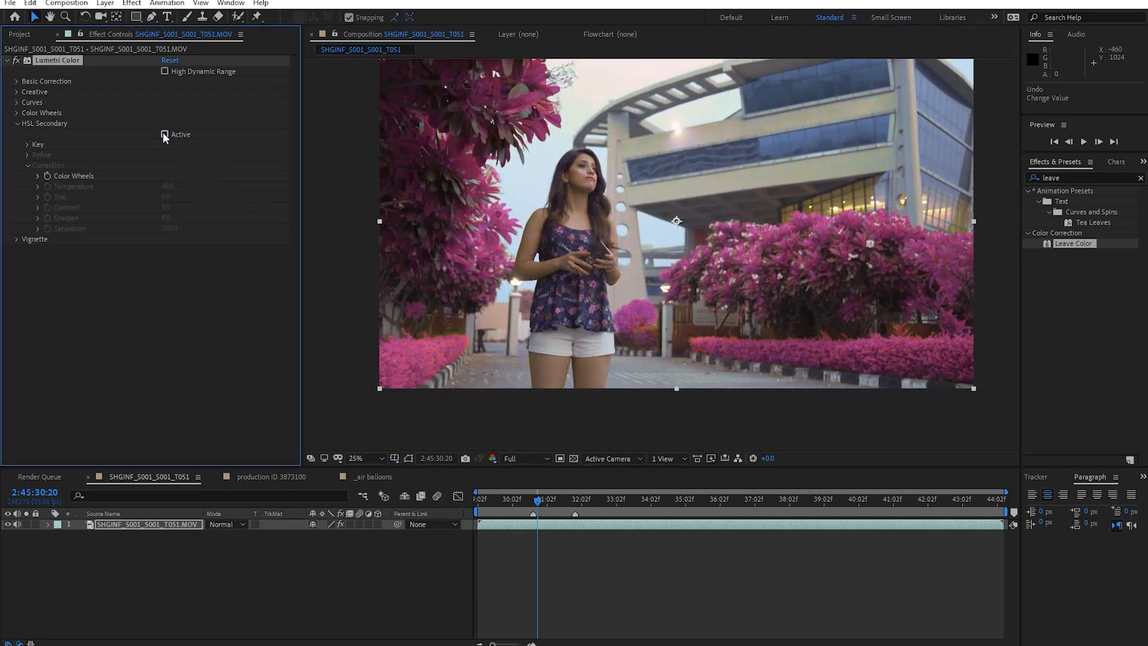
left_click(163, 133)
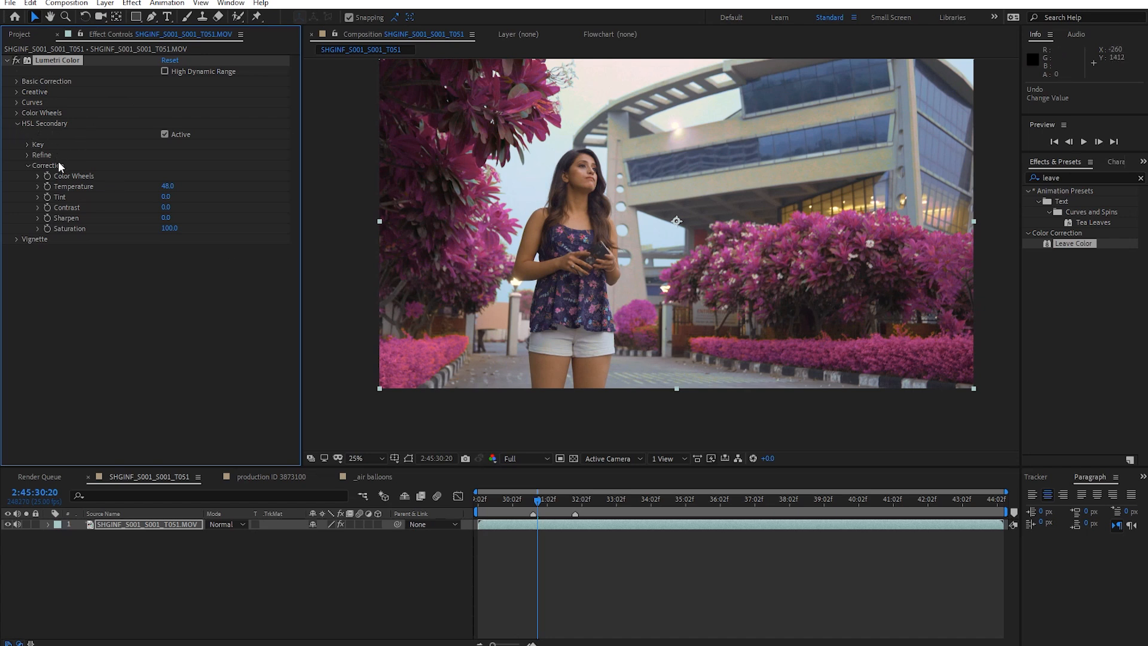
Try extreme Correction Tint values from 169 down to about -250 on the keyed skin, and undo the Tint changes
left_click_drag(167, 200, 267, 196)
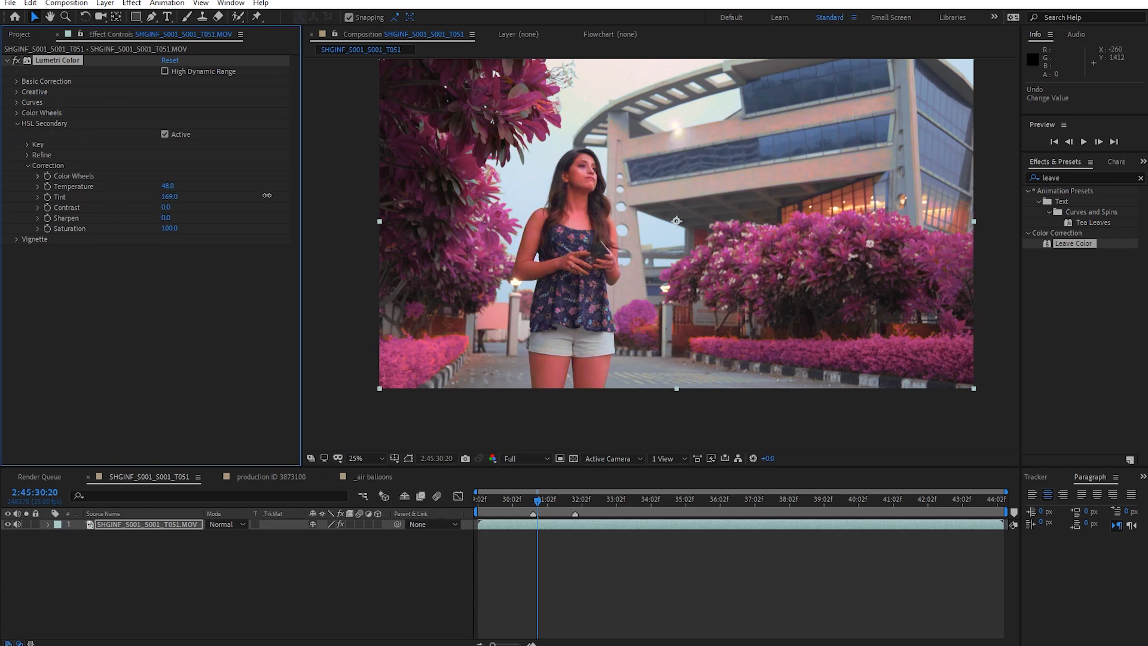
left_click_drag(148, 200, 140, 208)
scroll(515, 215, "up", 2)
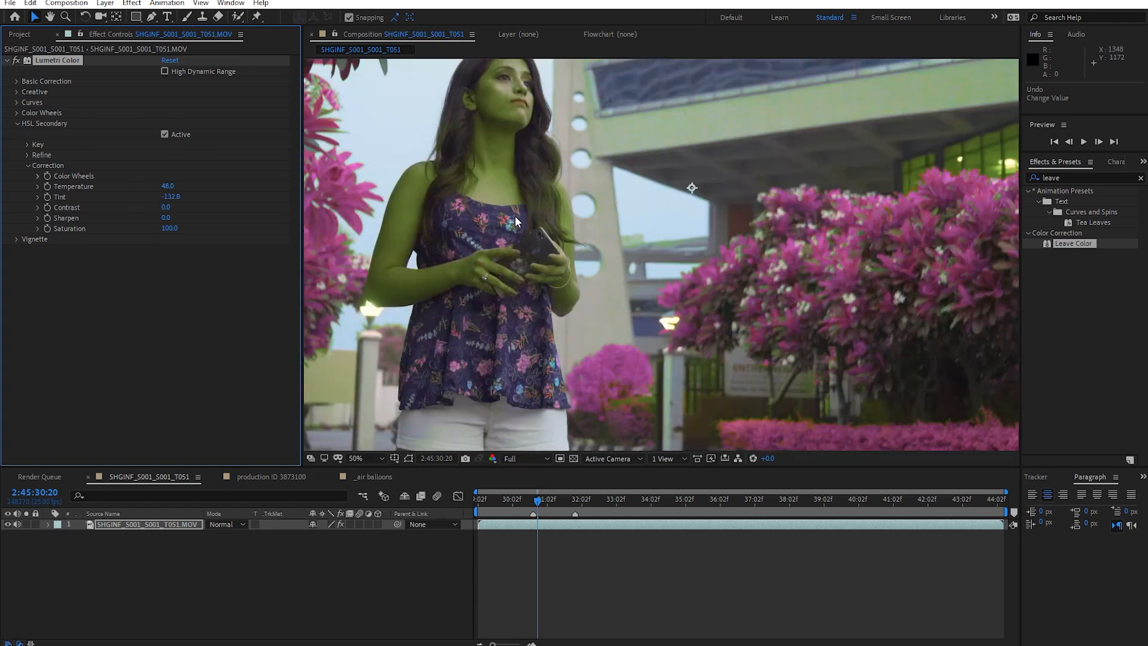
left_click_drag(172, 200, 135, 234)
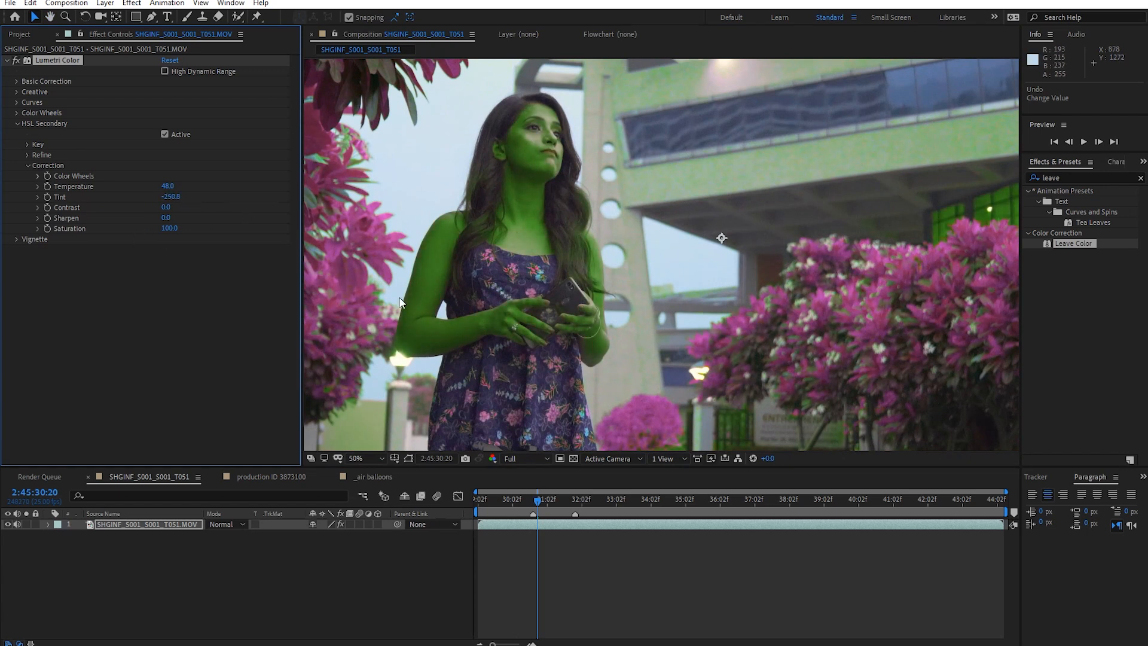
scroll(917, 267, "down", 2)
left_click_drag(782, 192, 812, 204)
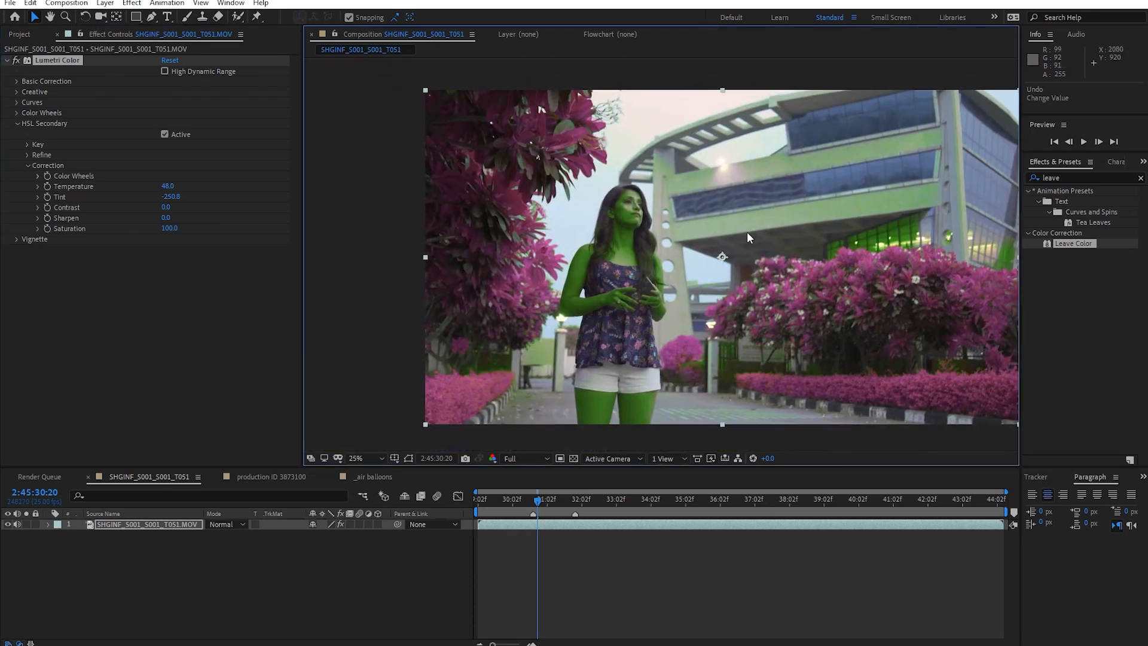
scroll(748, 234, "up", 2)
scroll(703, 228, "down", 2)
left_click_drag(703, 227, 681, 219)
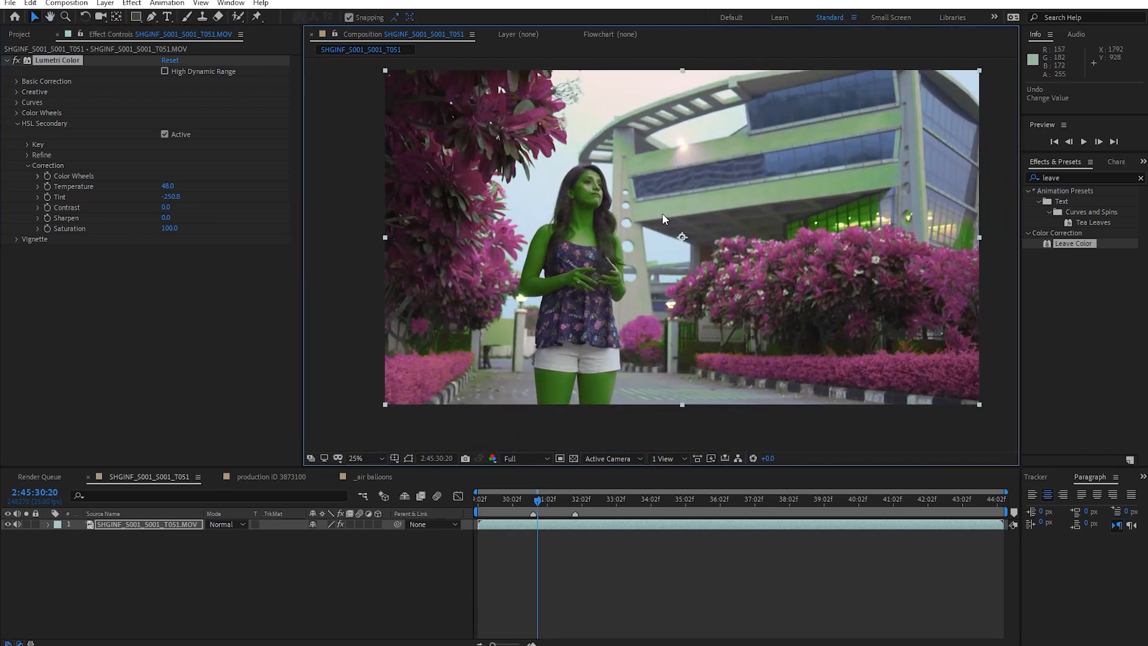
key("ctrl+z")
key("ctrl+z")
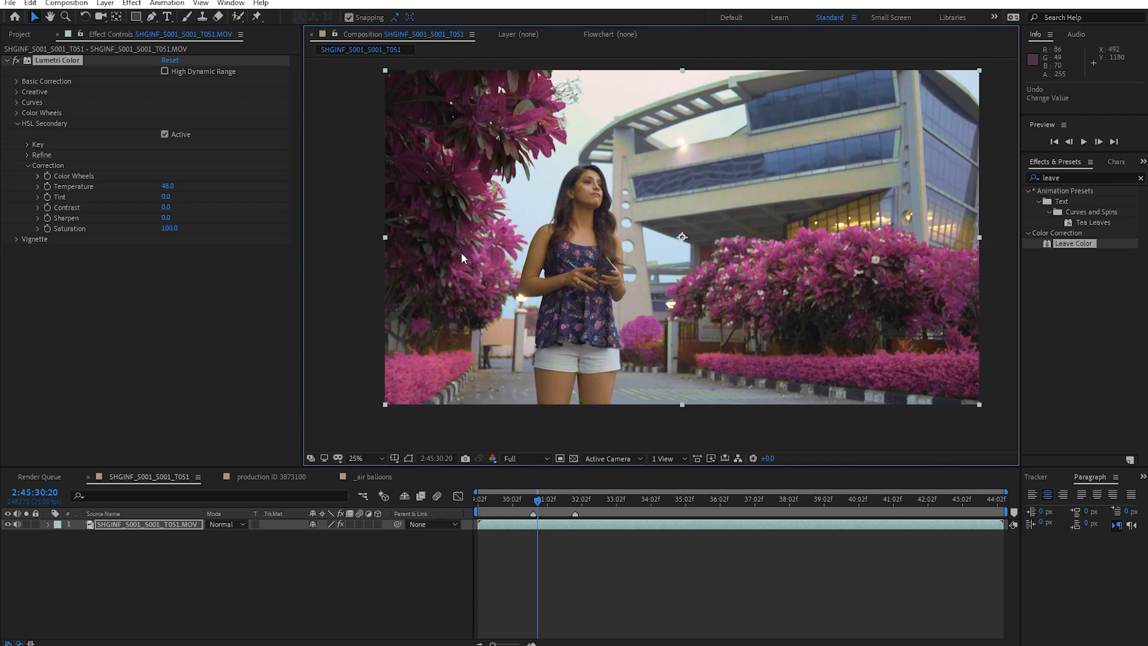
Try strong negative and positive Correction Contrast values, up to 150, on the keyed skin, and undo each change
left_click_drag(505, 274, 508, 268)
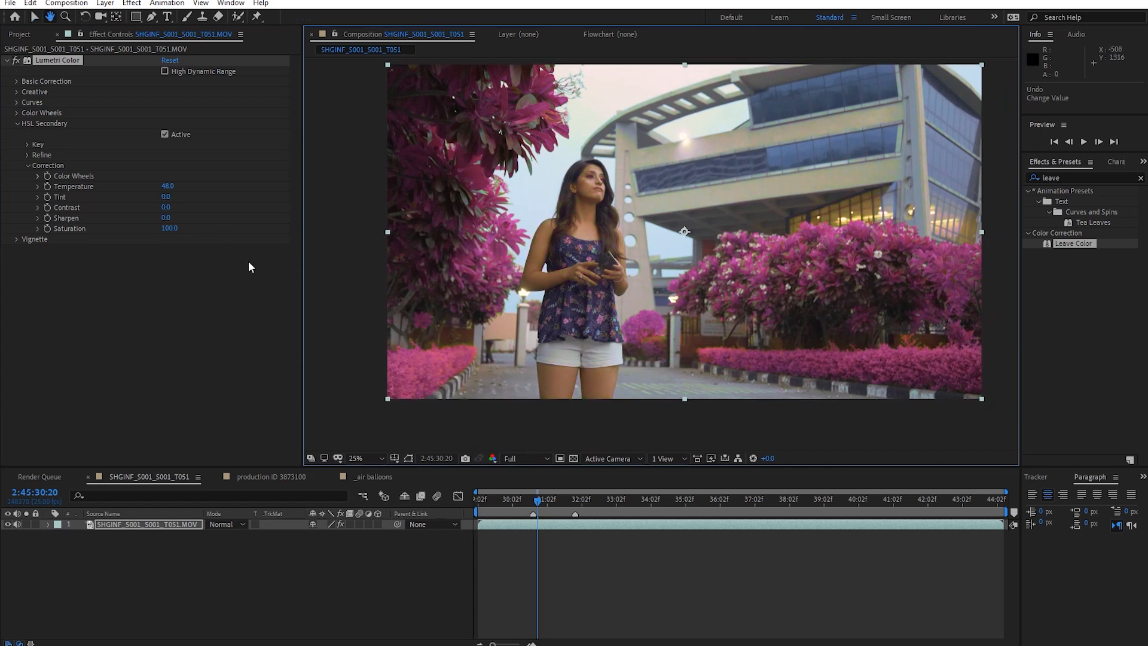
left_click_drag(165, 210, 58, 229)
key("ctrl+z")
key("ctrl+z")
left_click_drag(165, 207, 588, 233)
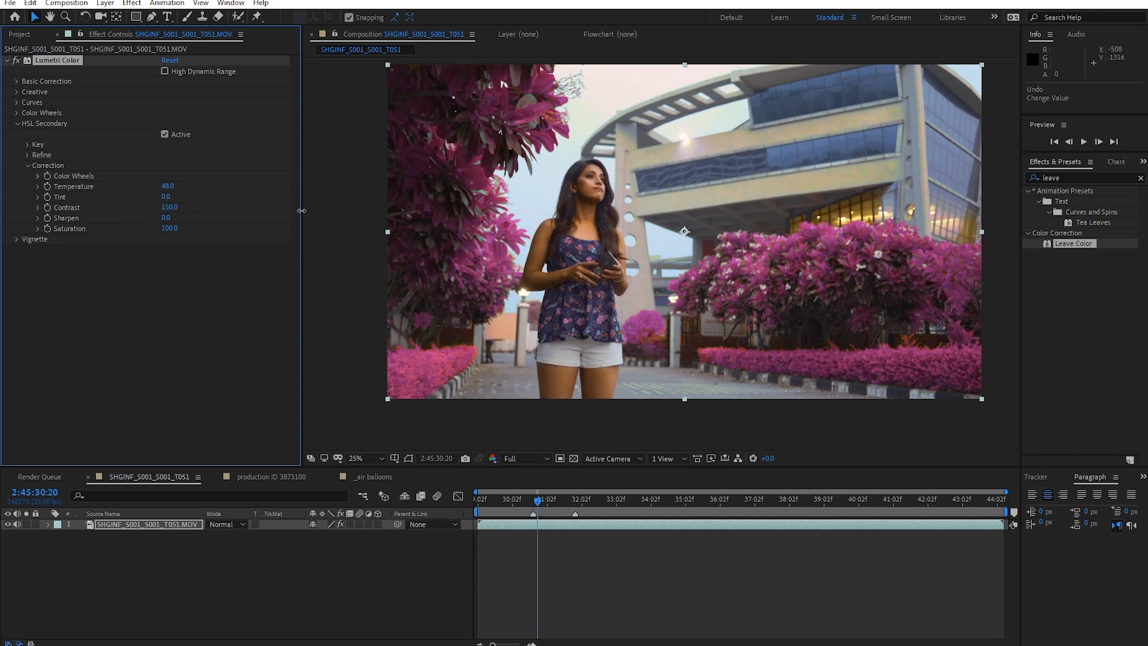
key("ctrl+z")
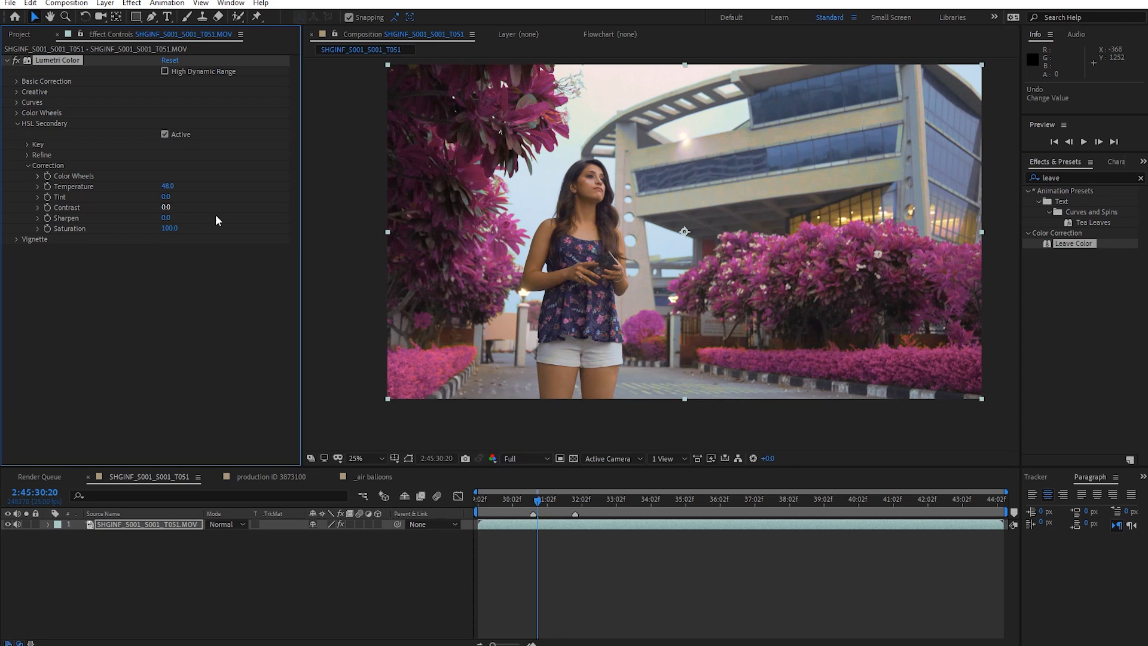
left_click_drag(168, 208, 154, 207)
key("ctrl+z")
Reopen the Key settings, narrow the hue, saturation and lightness ranges with the mask shown, and hide the mask
left_click(27, 145)
left_click(216, 306)
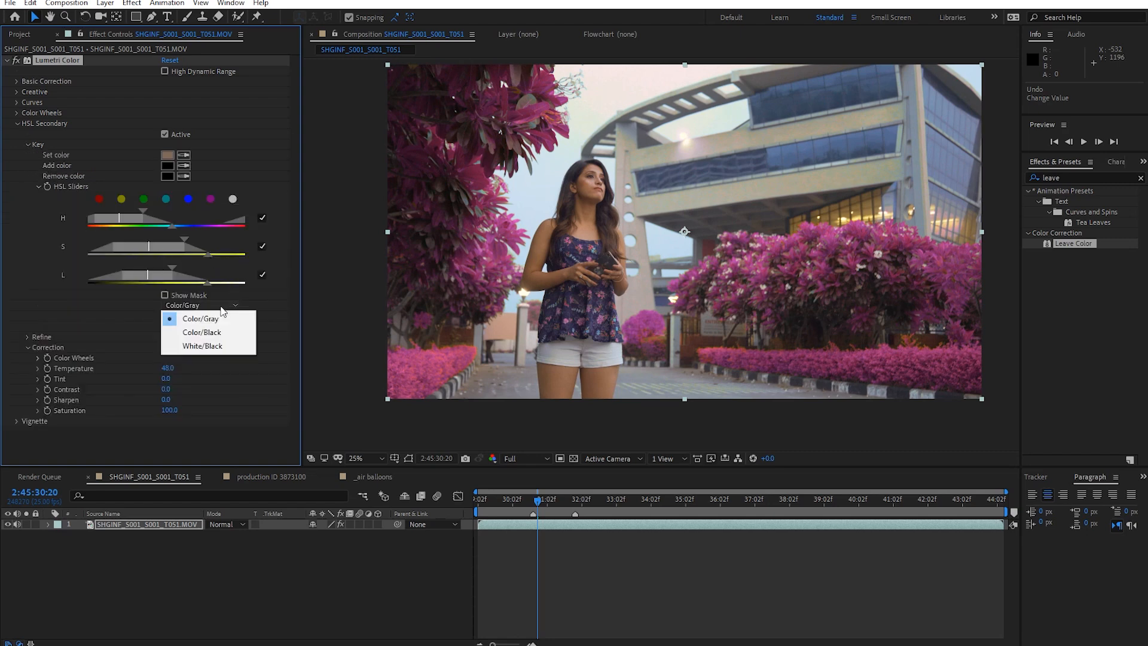
left_click(164, 295)
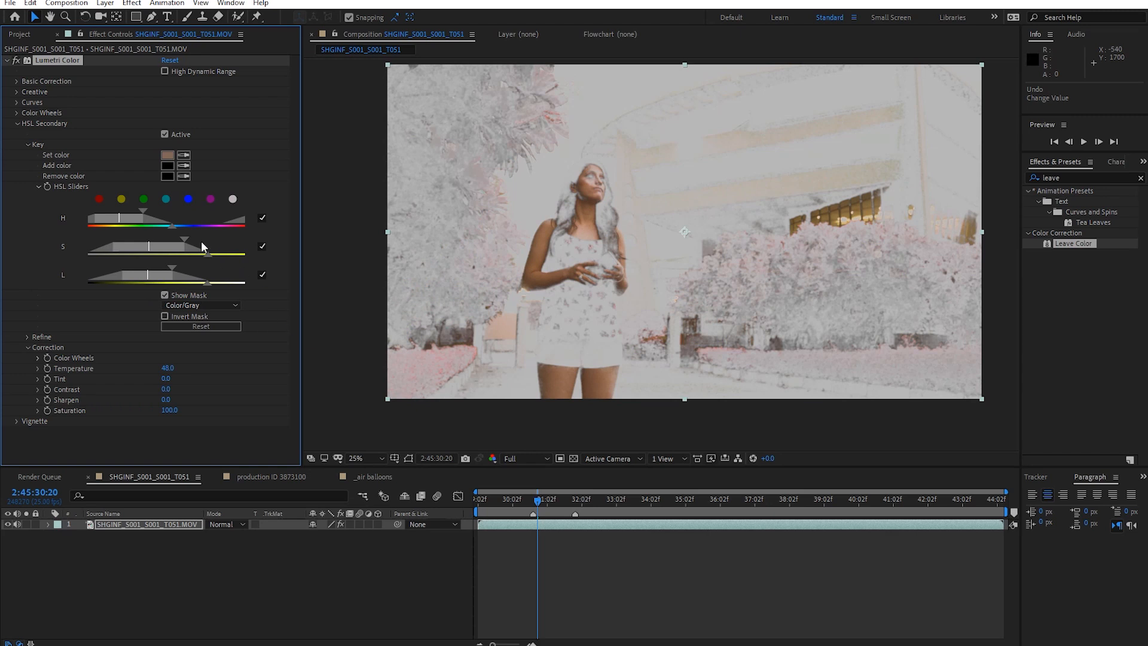
mouse_move(141, 209)
left_mouse_down()
mouse_move(127, 204)
mouse_move(133, 223)
left_mouse_up()
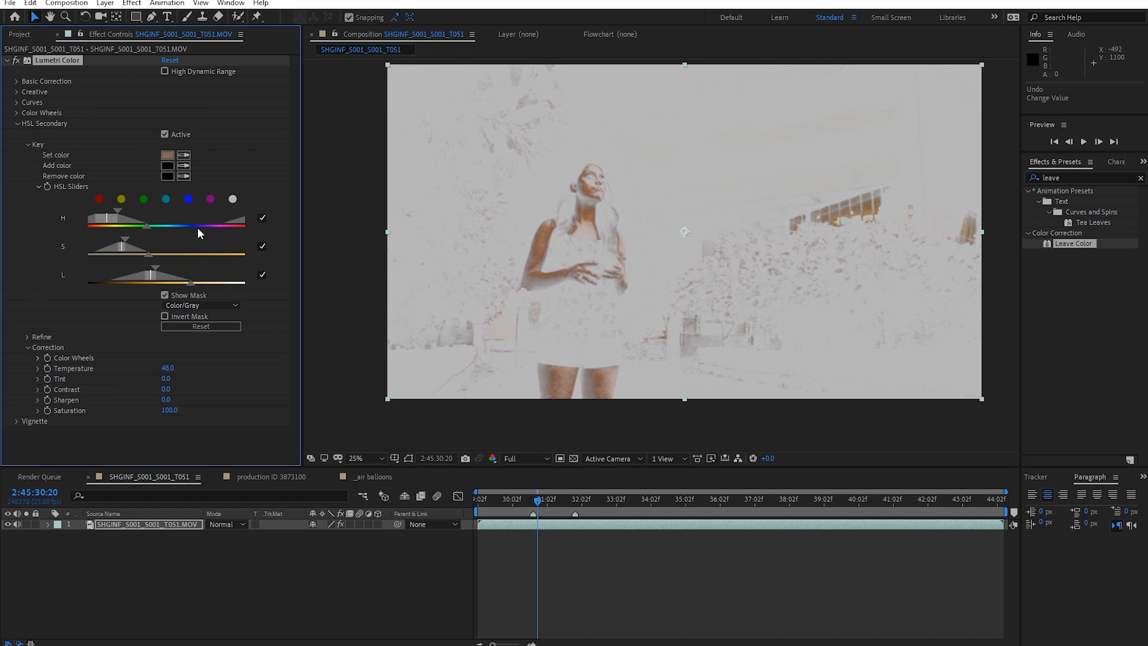
left_click(165, 295)
Try a Correction Temperature of 114 and a Tint of 100 with the narrowed key, and undo both changes
left_click_drag(168, 368, 141, 379)
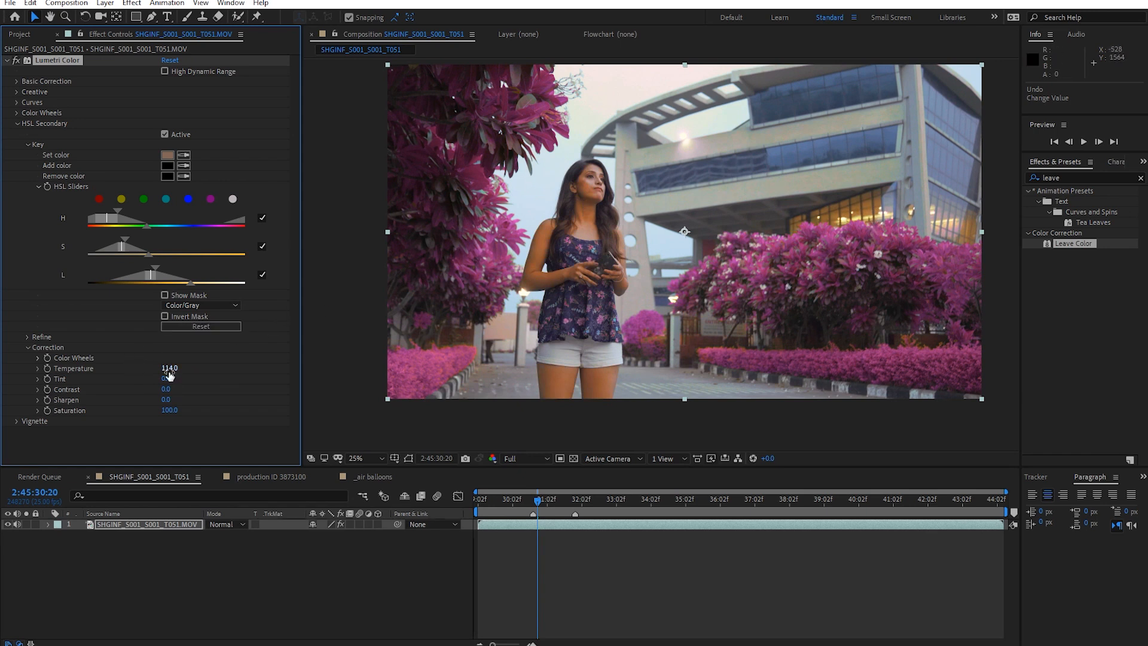
left_click_drag(227, 376, 182, 391)
key("ctrl+z")
left_click_drag(168, 382, 378, 391)
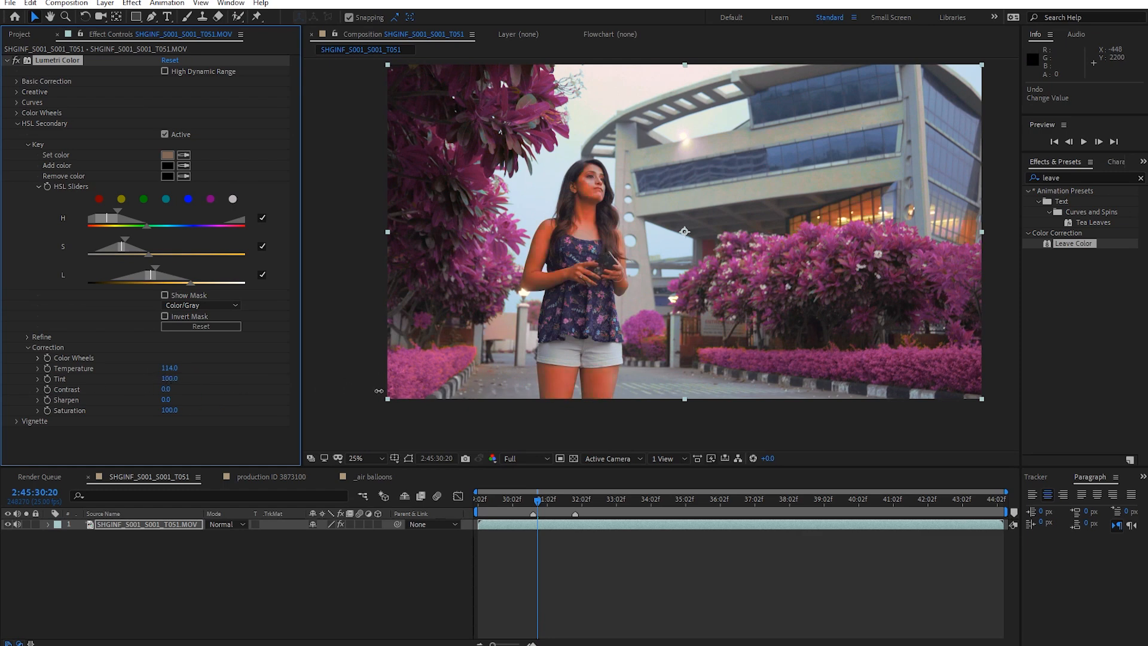
key("ctrl+z")
key("ctrl+z")
key("ctrl+z")
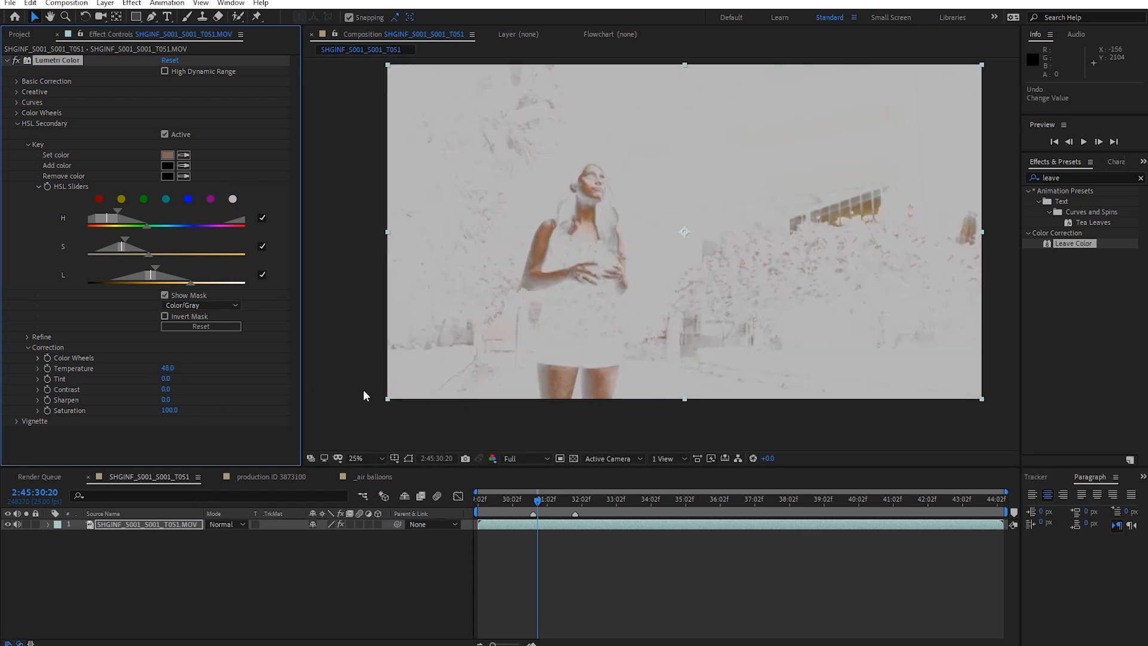
Undo the narrowing of the saturation and lightness ranges, keep the narrowed hue range, and hide the mask
key("ctrl+z")
key("ctrl+z")
key("ctrl+z")
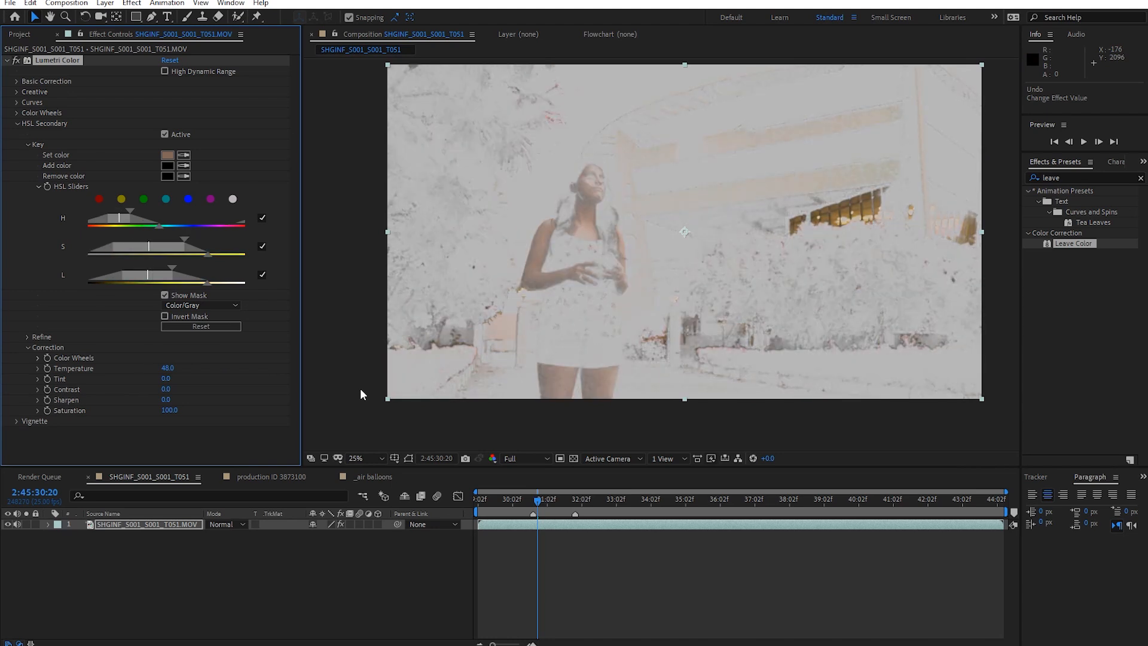
key("ctrl+shift+z")
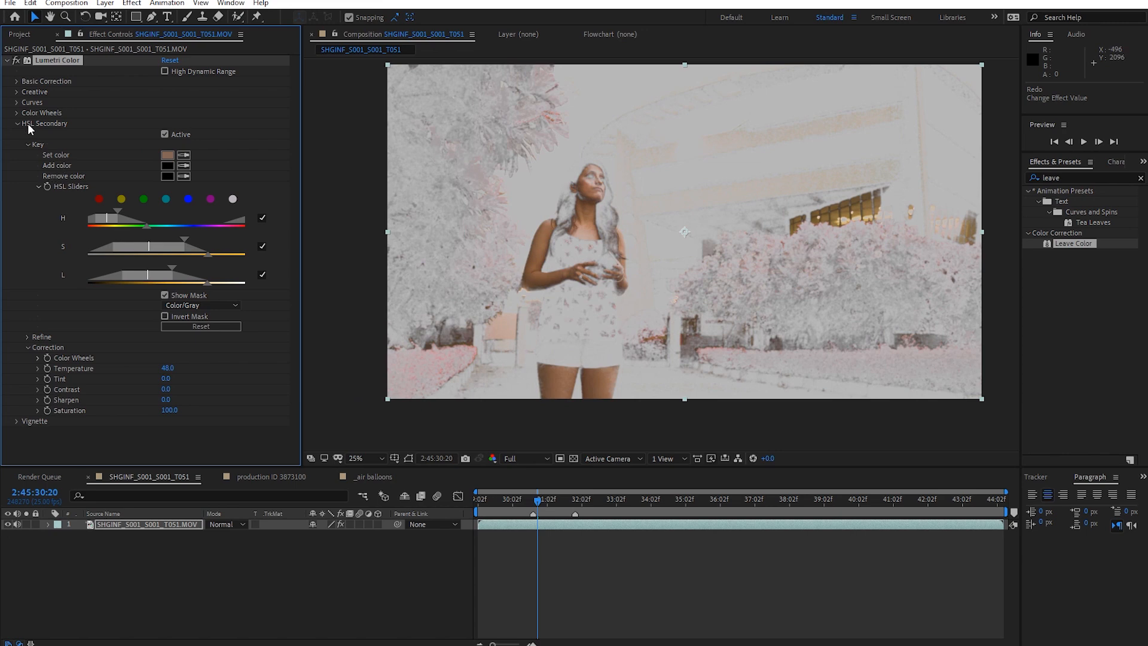
left_click(166, 295)
Try another Correction Temperature, undo it, and compare the footage with HSL Secondary switched off and on
left_click_drag(169, 369, 135, 379)
key("ctrl+z")
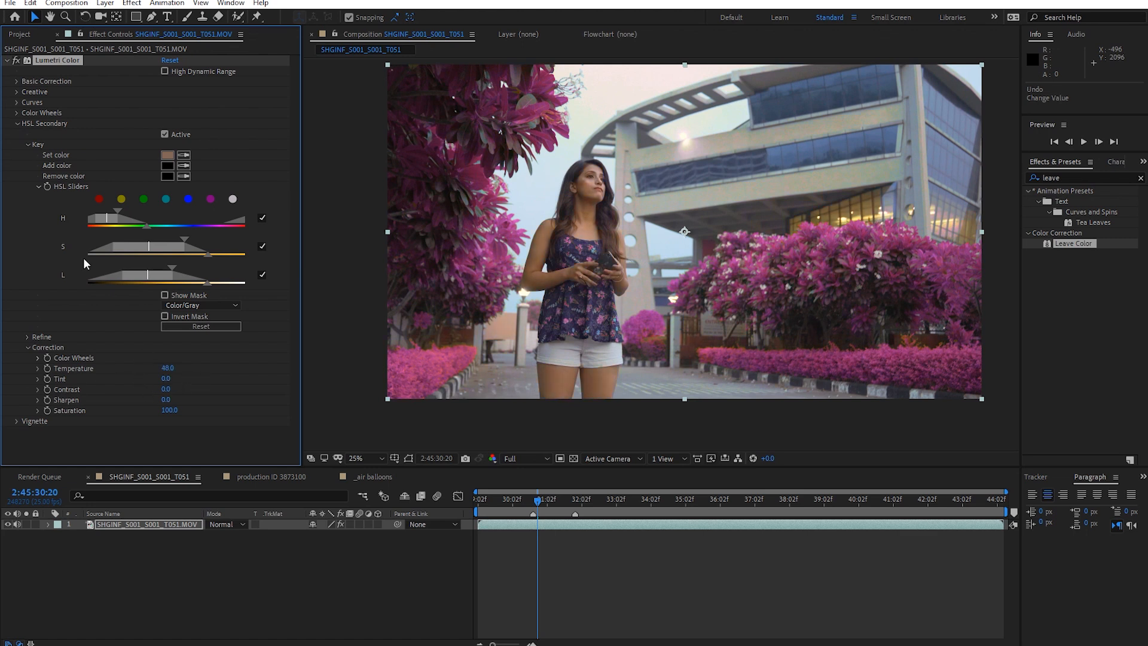
left_click(166, 135)
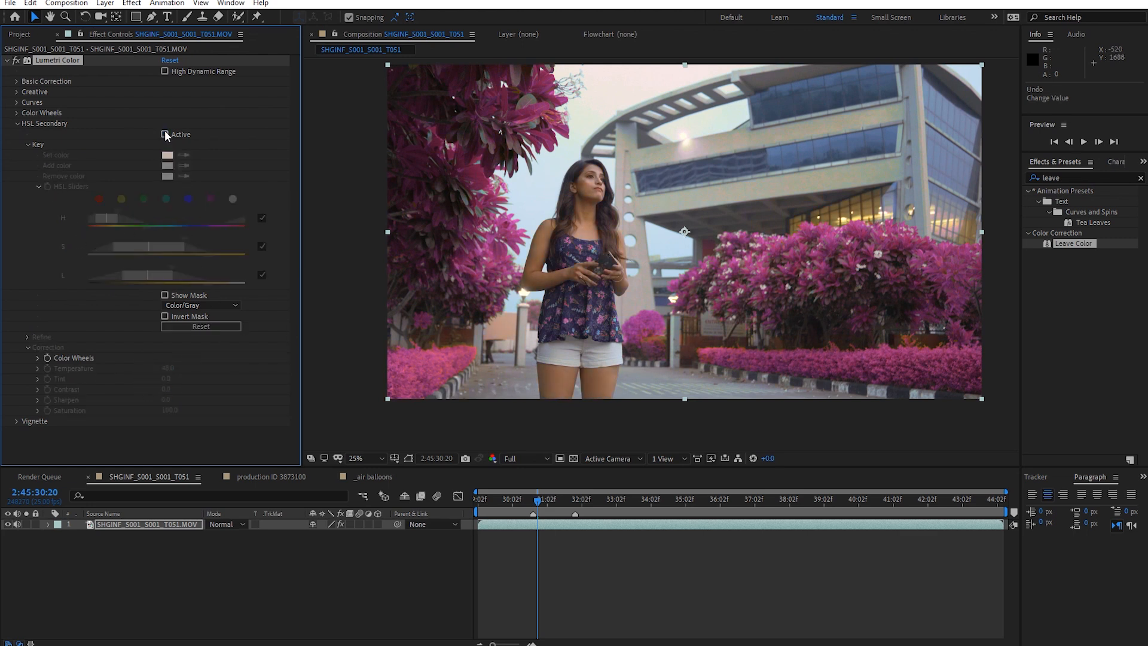
left_click(165, 134)
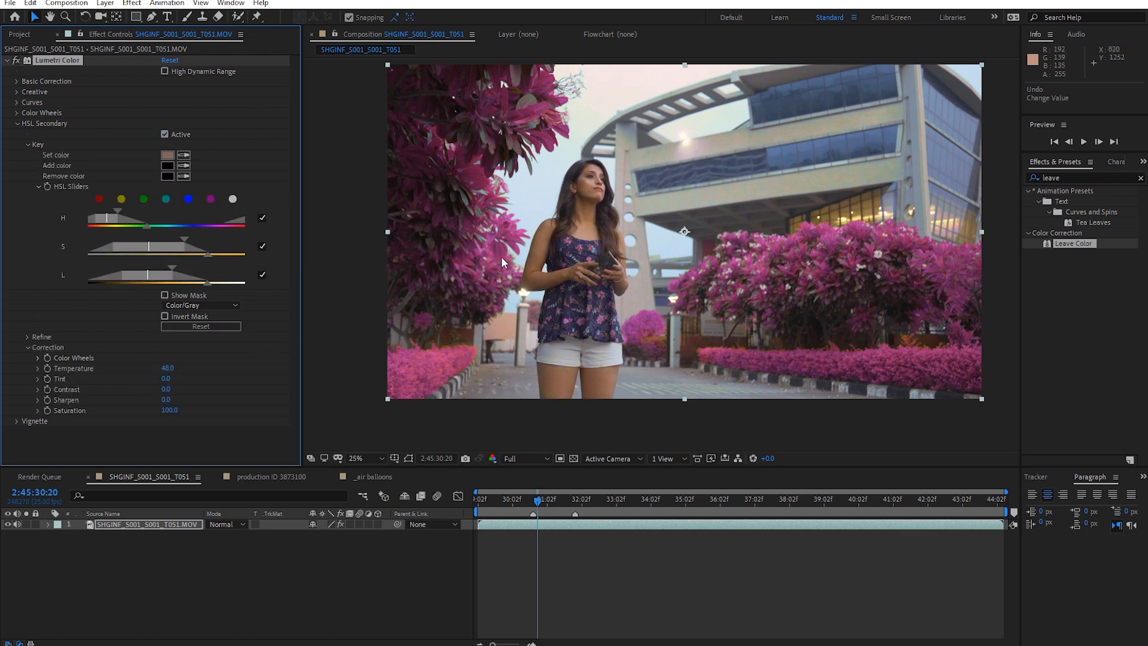
Collapse the HSL Secondary section and open the Vignette settings
left_click(16, 123)
left_click(16, 124)
left_click(15, 123)
left_click(16, 134)
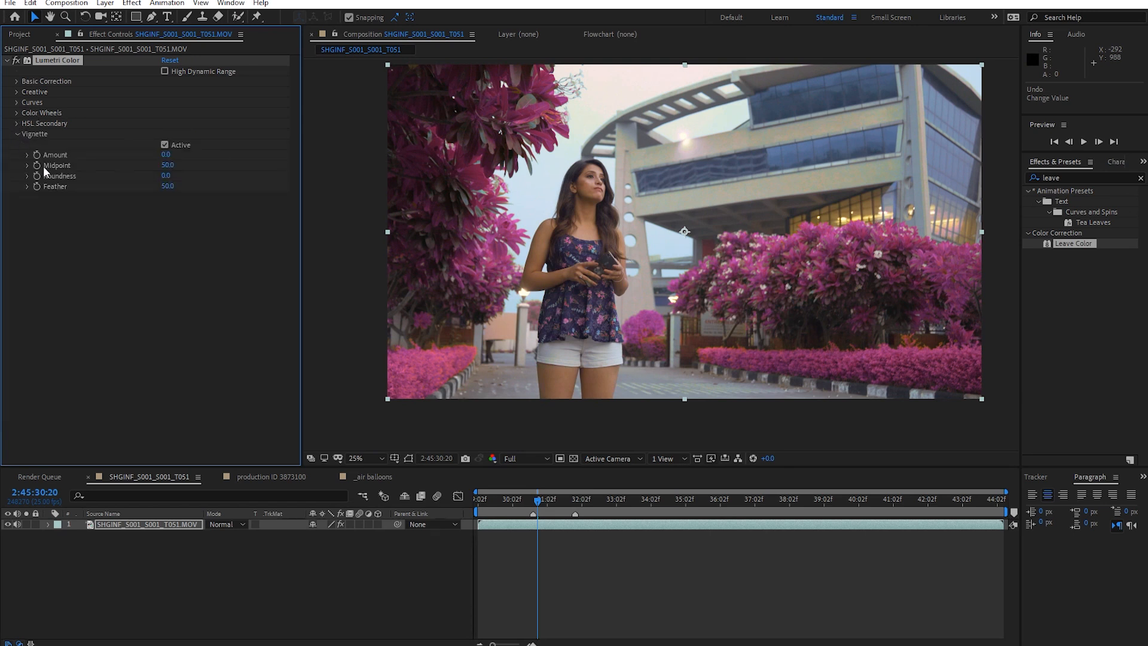
Darken the vignette to an Amount of -5.0 and shape it with Midpoint 36, Roundness -33 and Feather 89
left_click_drag(166, 155, 207, 155)
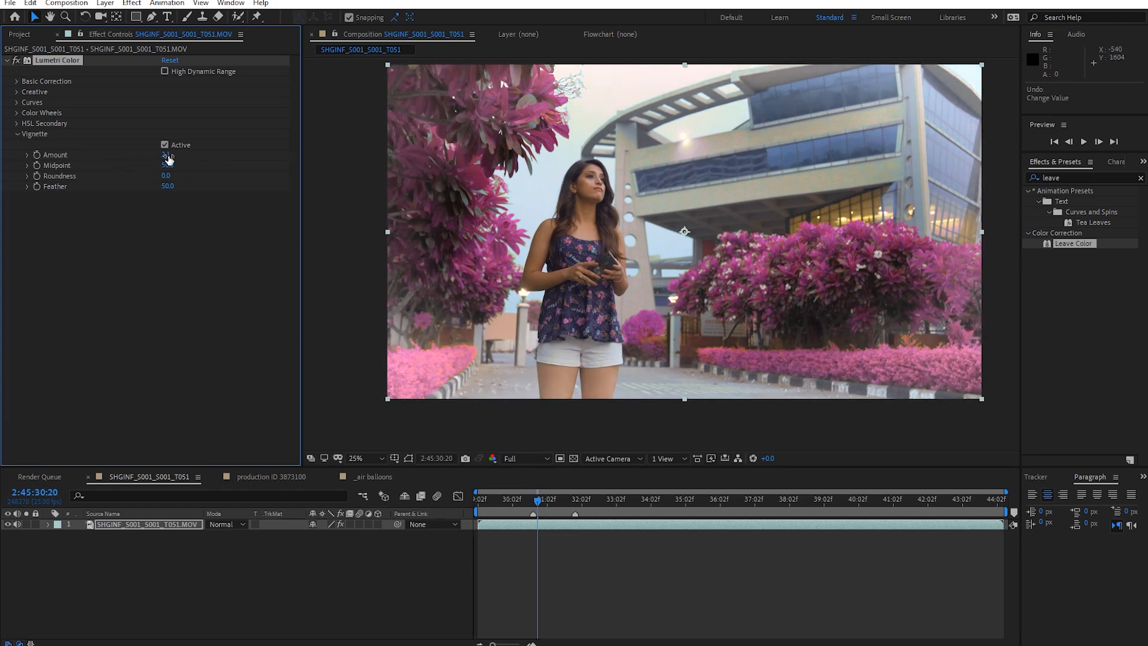
left_click_drag(167, 155, 54, 155)
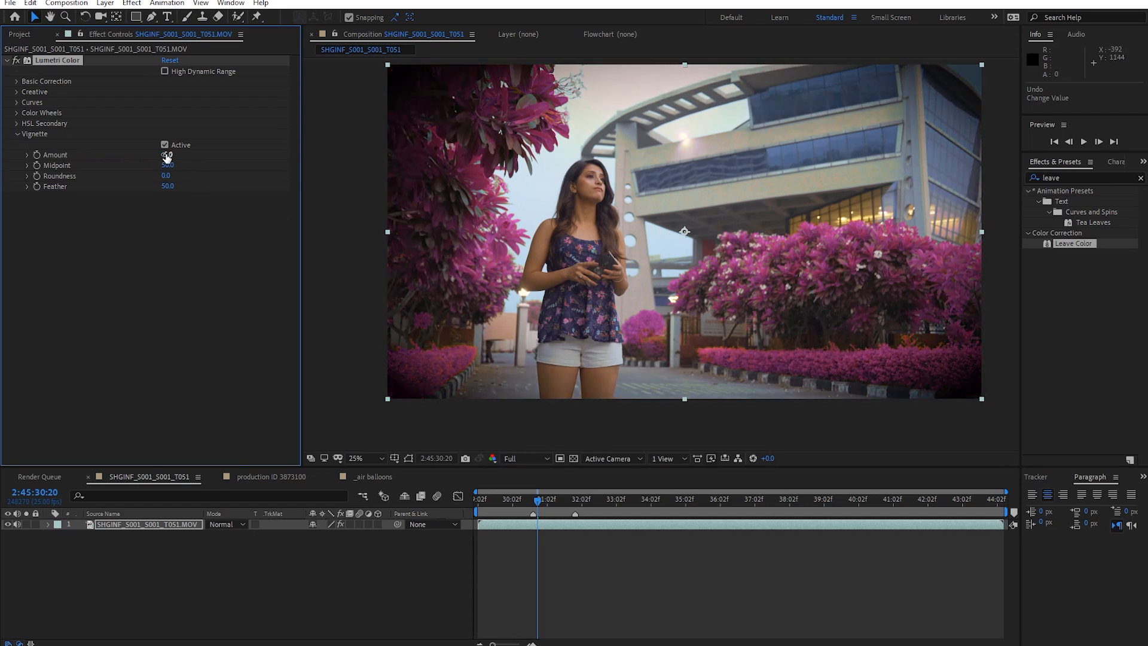
scroll(611, 333, "down", 2)
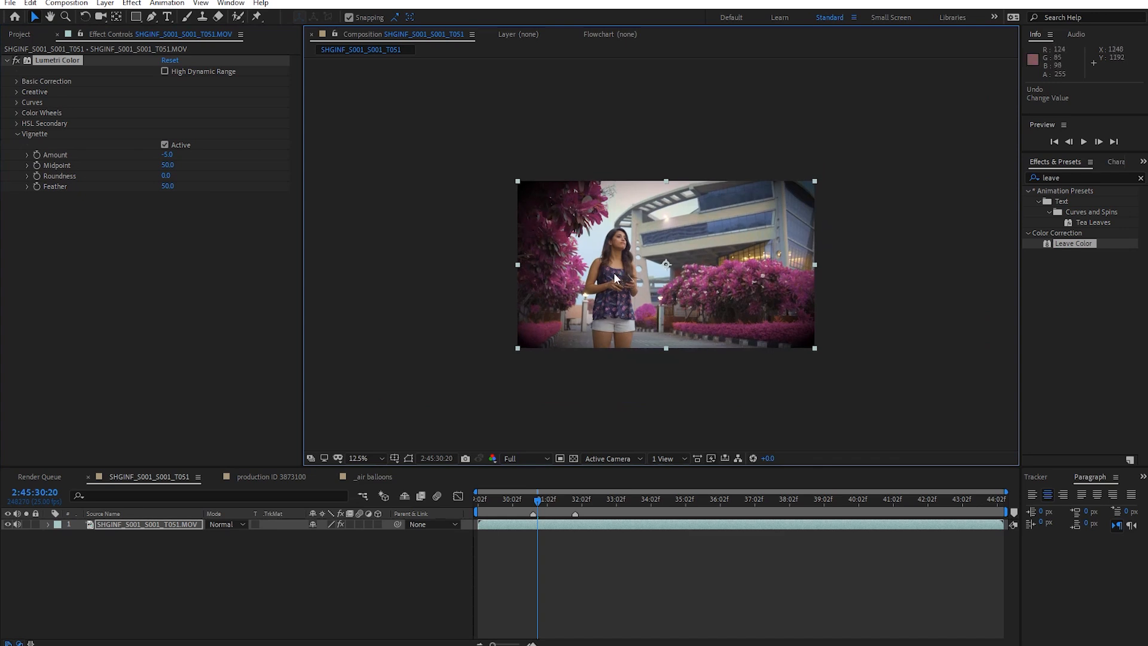
mouse_move(167, 166)
left_mouse_down()
mouse_move(187, 167)
mouse_move(142, 169)
mouse_move(169, 168)
left_mouse_up()
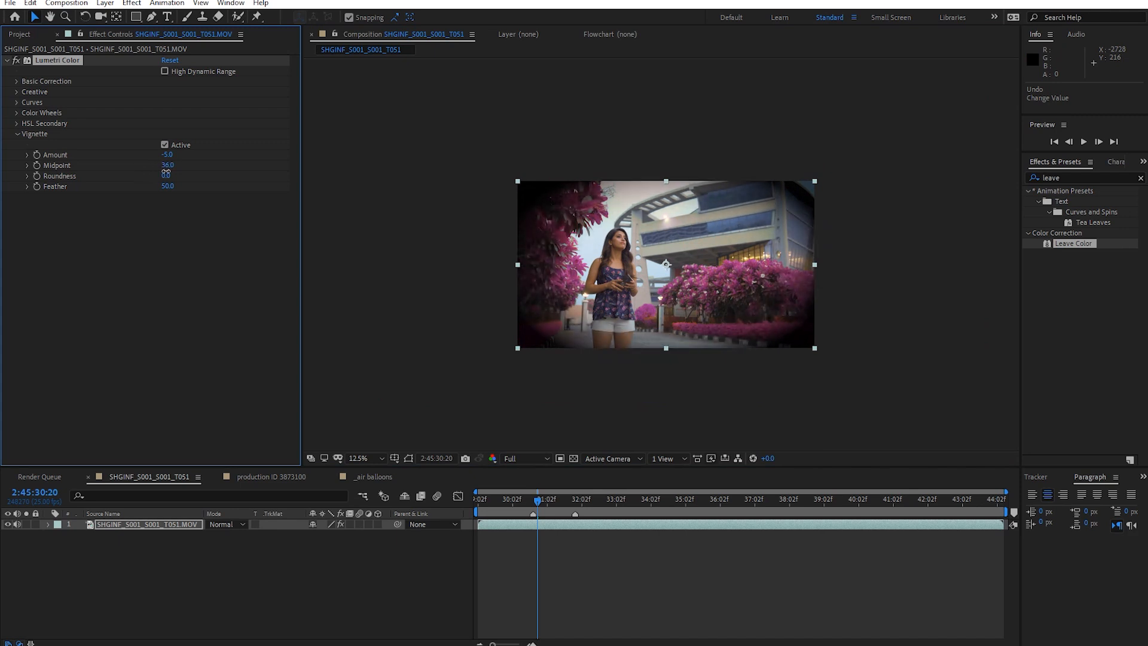
mouse_move(203, 175)
left_mouse_down()
mouse_move(303, 171)
mouse_move(54, 197)
mouse_move(205, 190)
left_mouse_up()
Try a vignette Amount of -3.0 and compare the footage with the vignette switched off and on
left_click_drag(167, 154, 223, 160)
left_click(165, 145)
left_click(164, 145)
key("period")
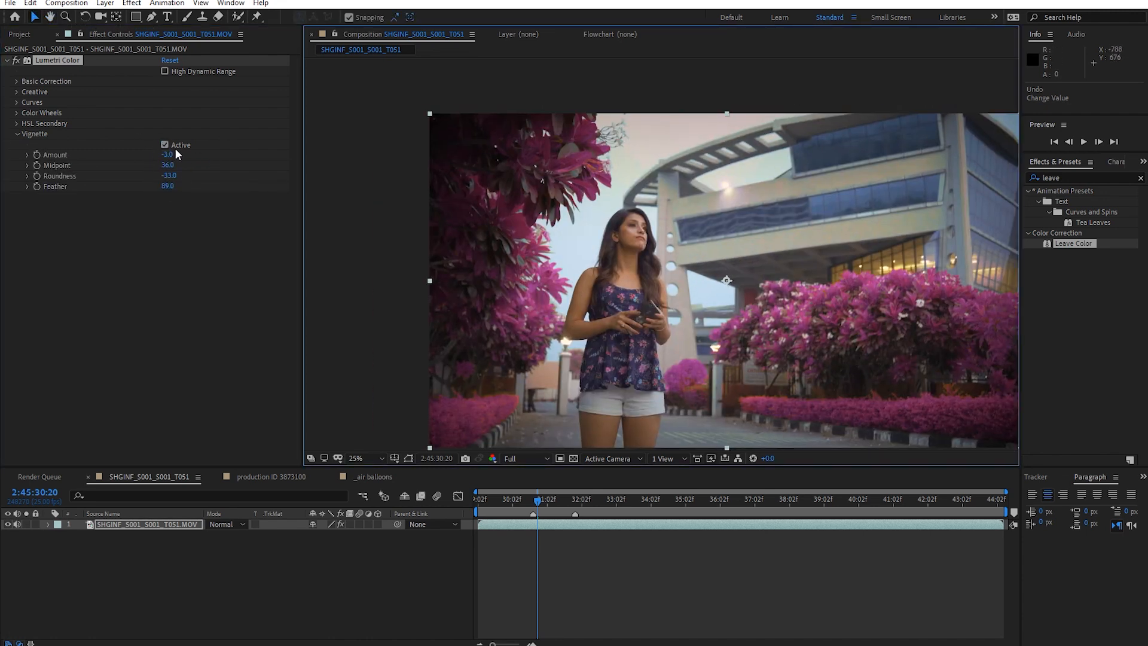
Soften the vignette by setting its Amount to -1
left_click_drag(168, 154, 257, 156)
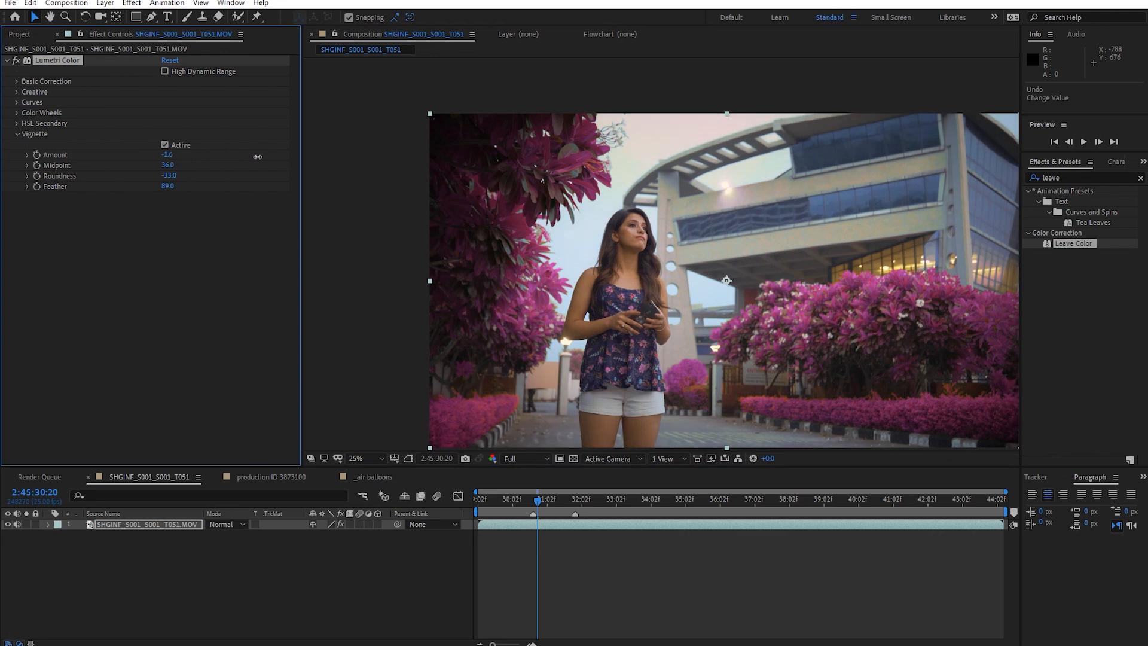
left_click(167, 154)
type("-1")
key("Return")
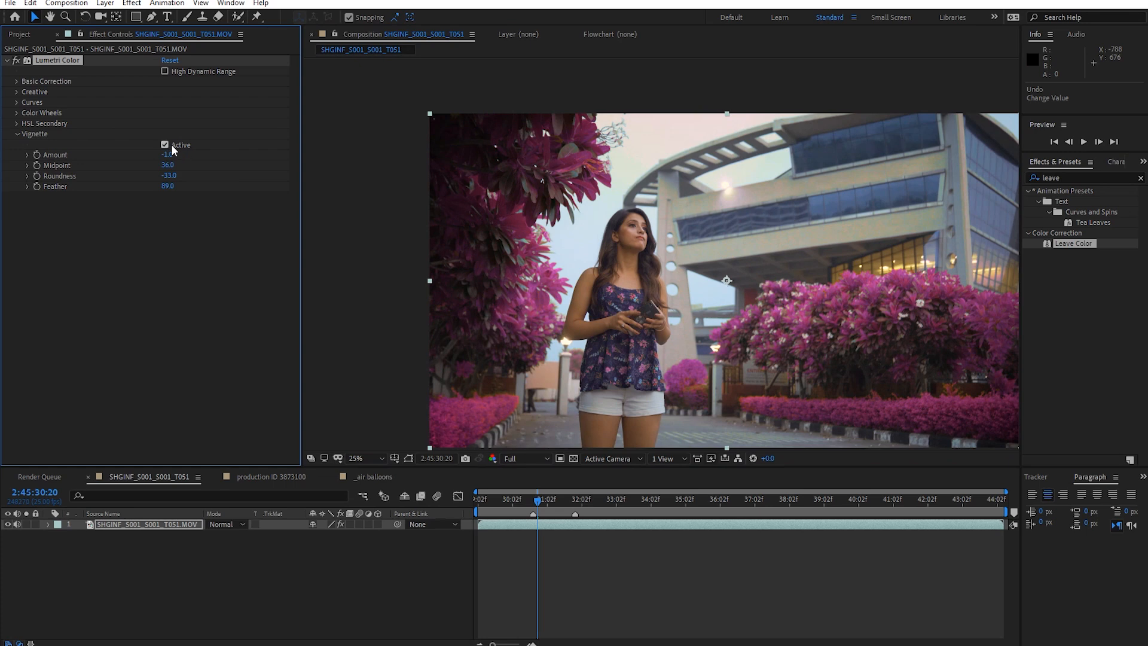
Compare the full frame with the softened vignette switched off and on
left_click(166, 143)
left_click(166, 143)
left_click(165, 142)
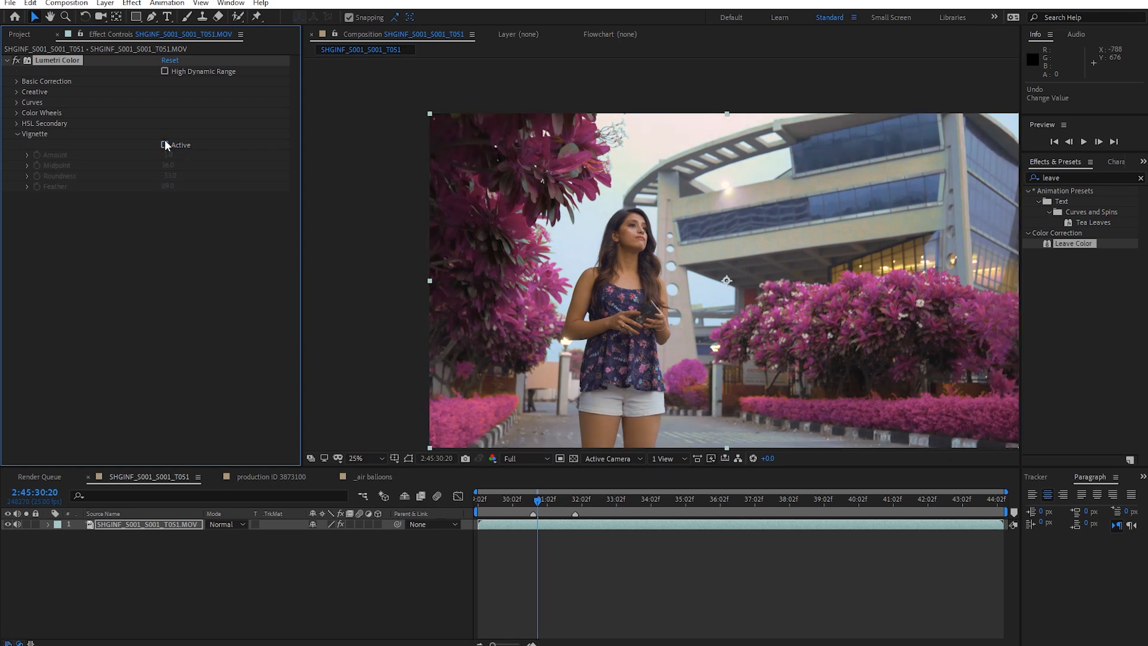
scroll(620, 300, "down", 1)
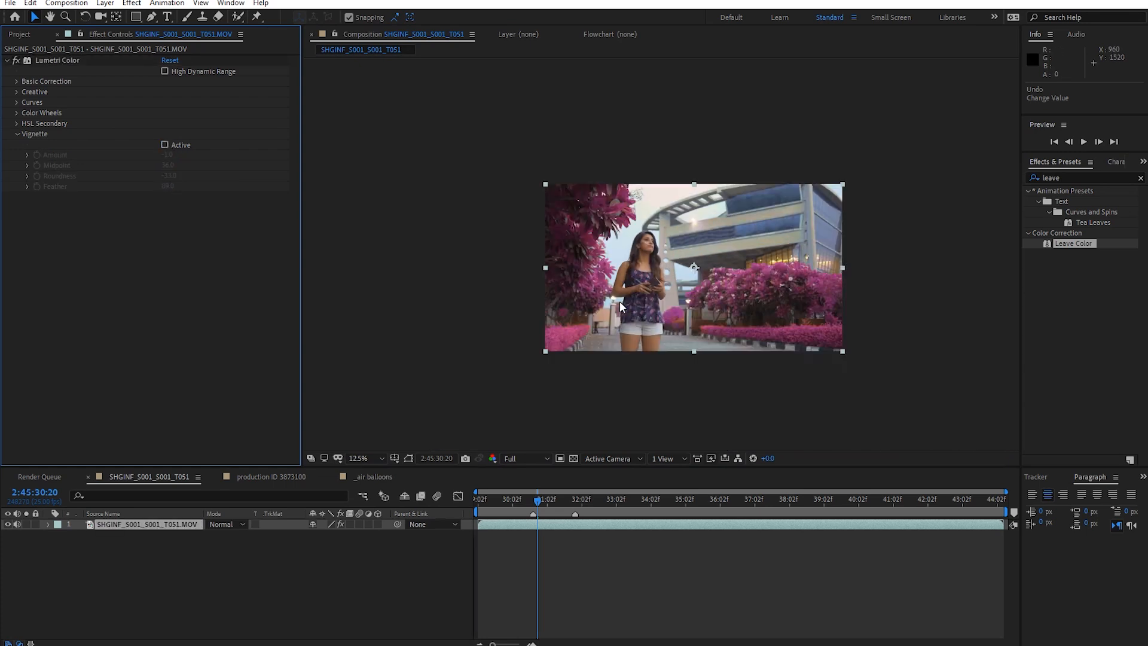
left_click(166, 145)
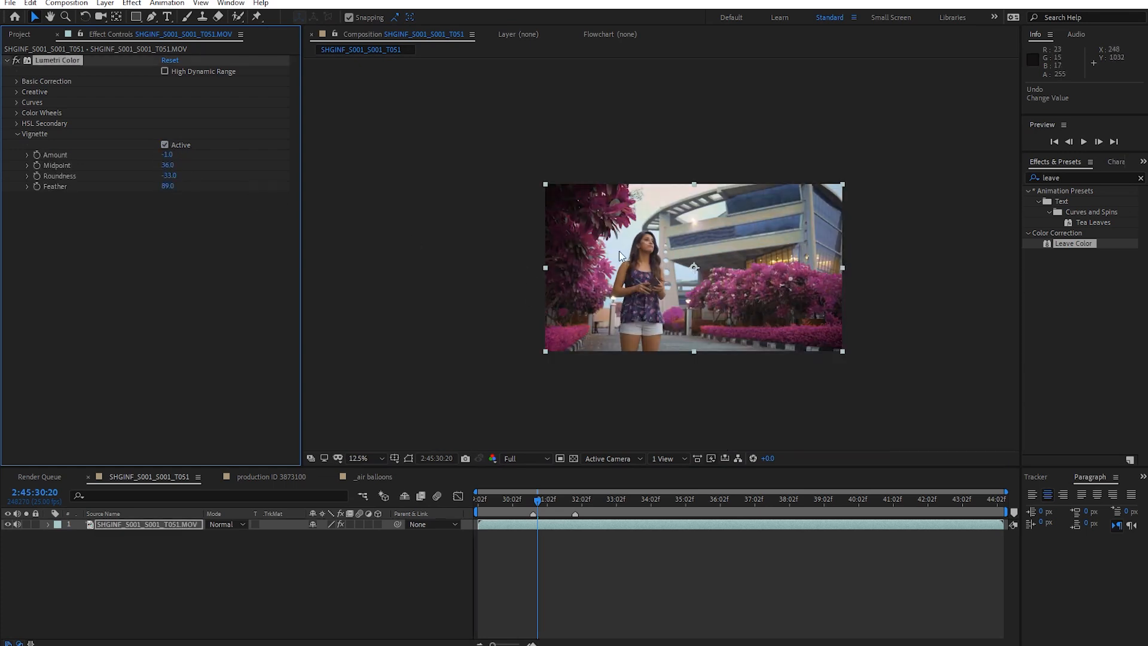
Compare the original footage with the full grade by switching the layer's effects off and on
left_click(340, 525)
left_click(340, 525)
scroll(487, 374, "up", 1)
left_click_drag(488, 375, 424, 347)
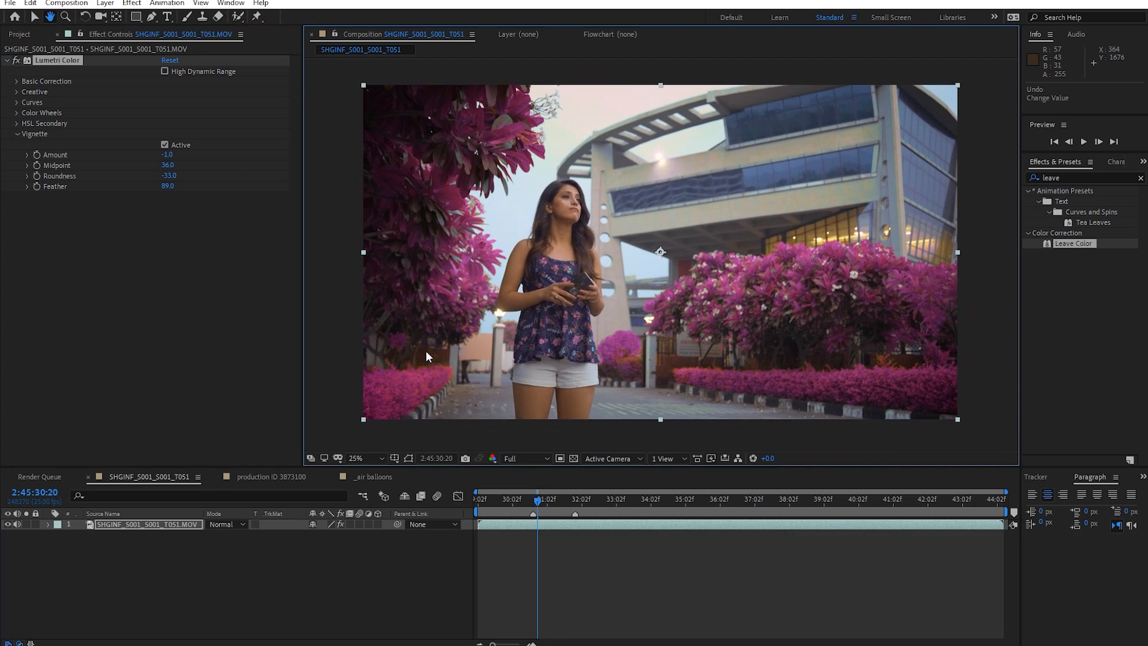
left_click(339, 525)
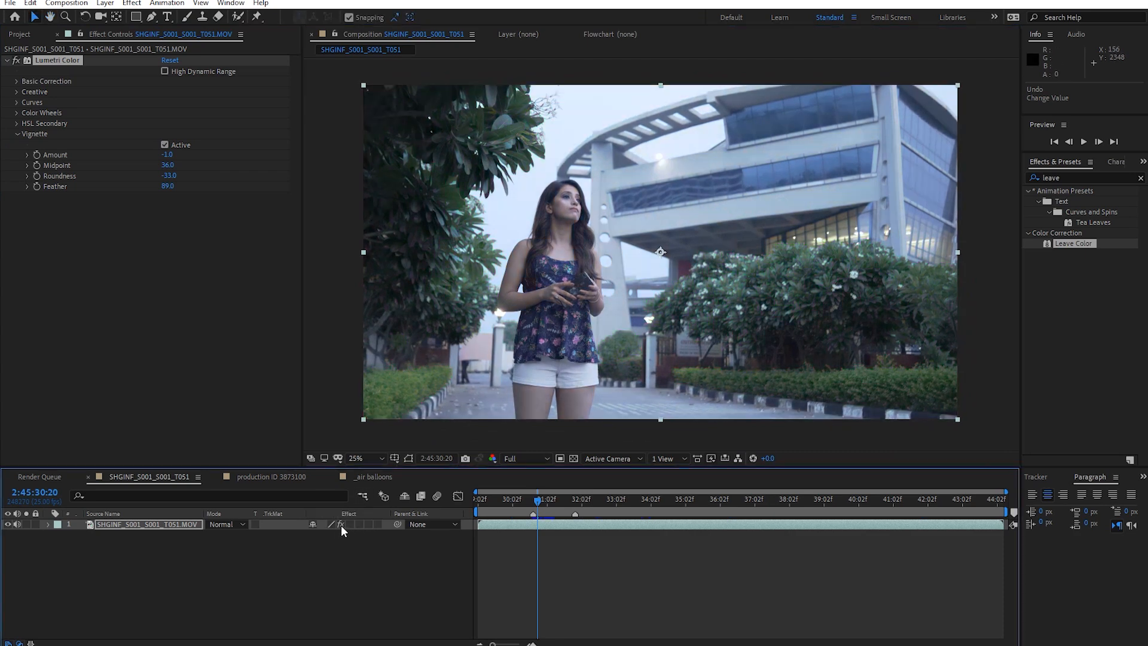
left_click(340, 525)
Examine the graded building wall up close and check it on another frame of the clip
scroll(661, 251, "up", 1)
left_click_drag(757, 241, 644, 323)
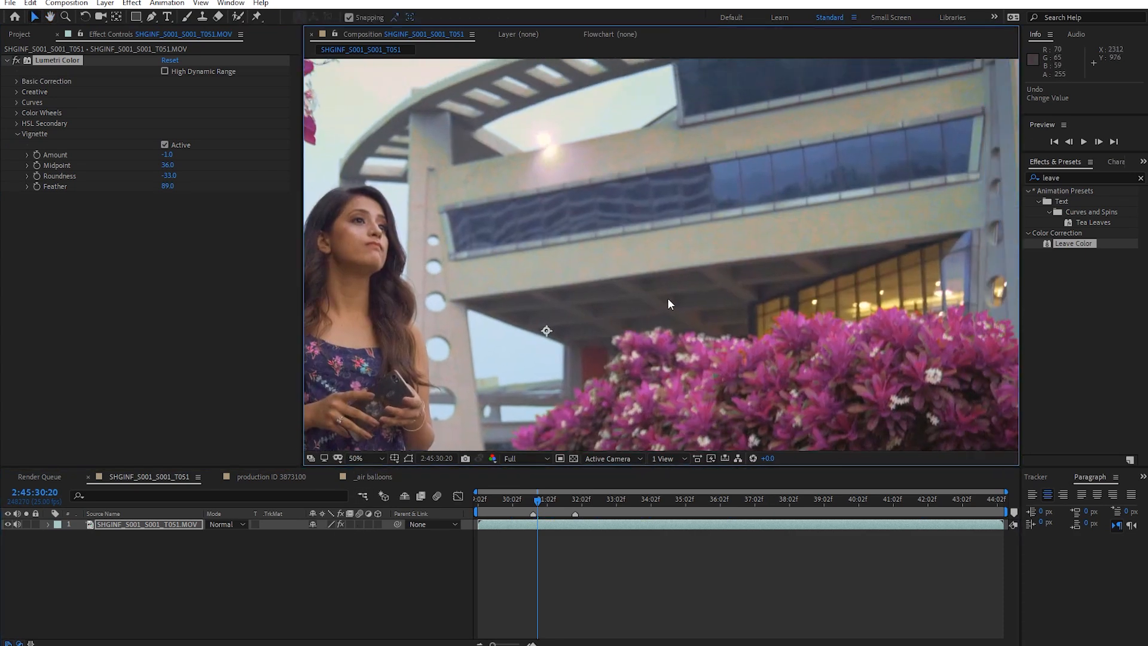
left_click_drag(759, 292, 761, 302)
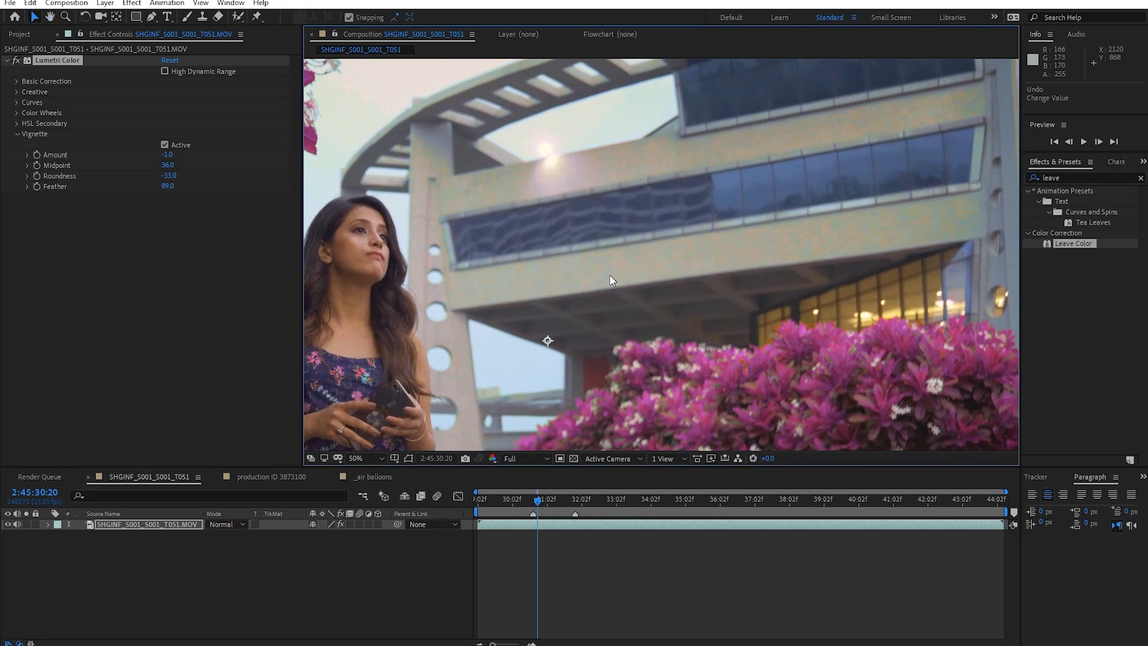
scroll(610, 280, "up", 1)
key("comma")
left_click_drag(542, 501, 561, 512)
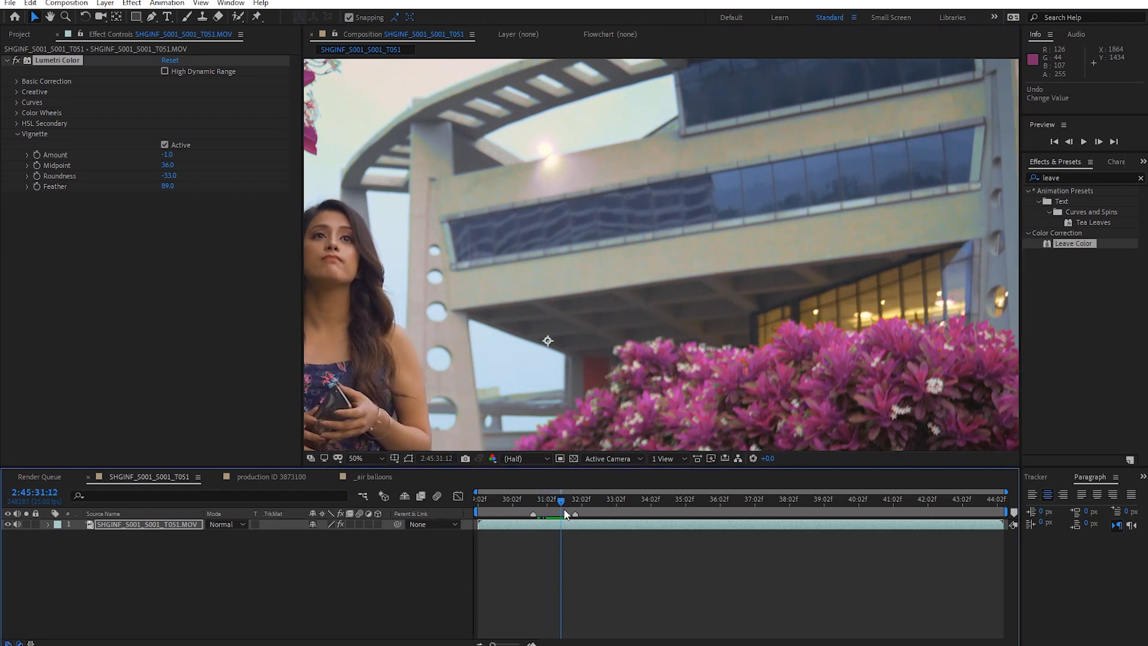
Compare the noise on the building wall up close with the layer's effects off and on across nearby frames
left_click(340, 524)
scroll(621, 357, "up", 2)
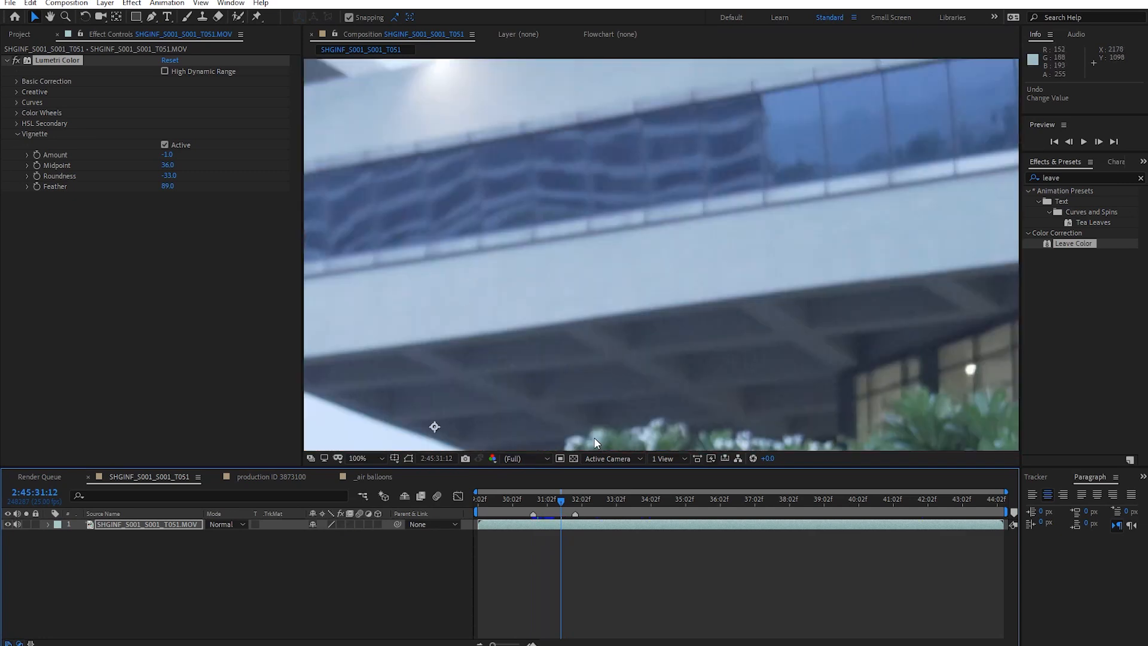
scroll(593, 442, "down", 2)
left_click_drag(553, 501, 566, 504)
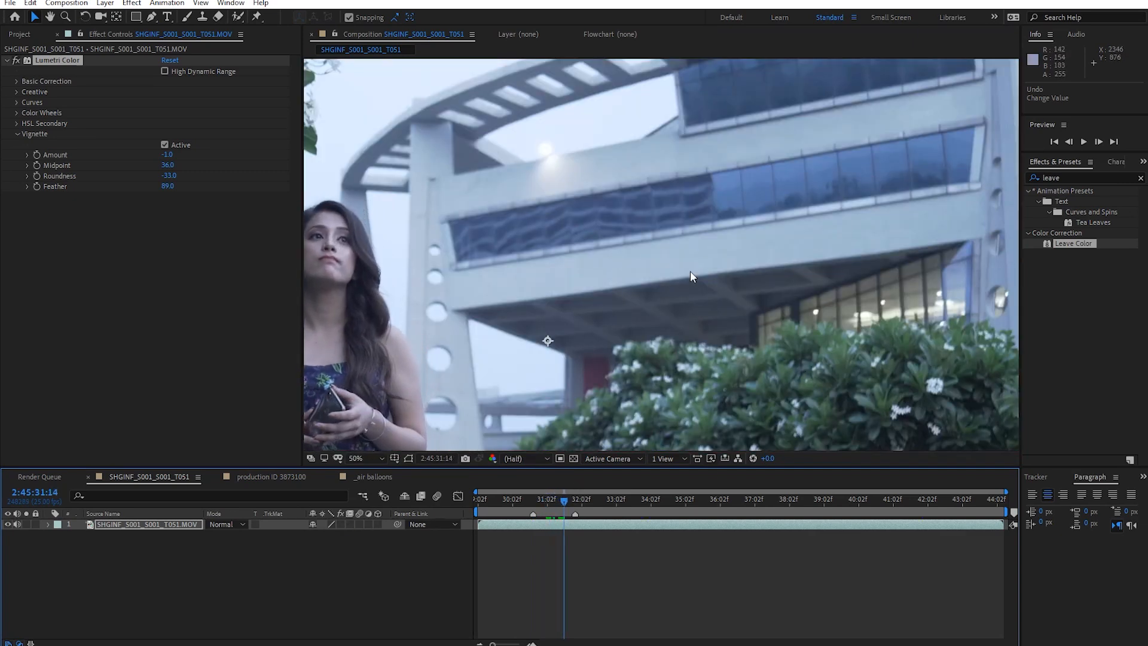
left_click(341, 524)
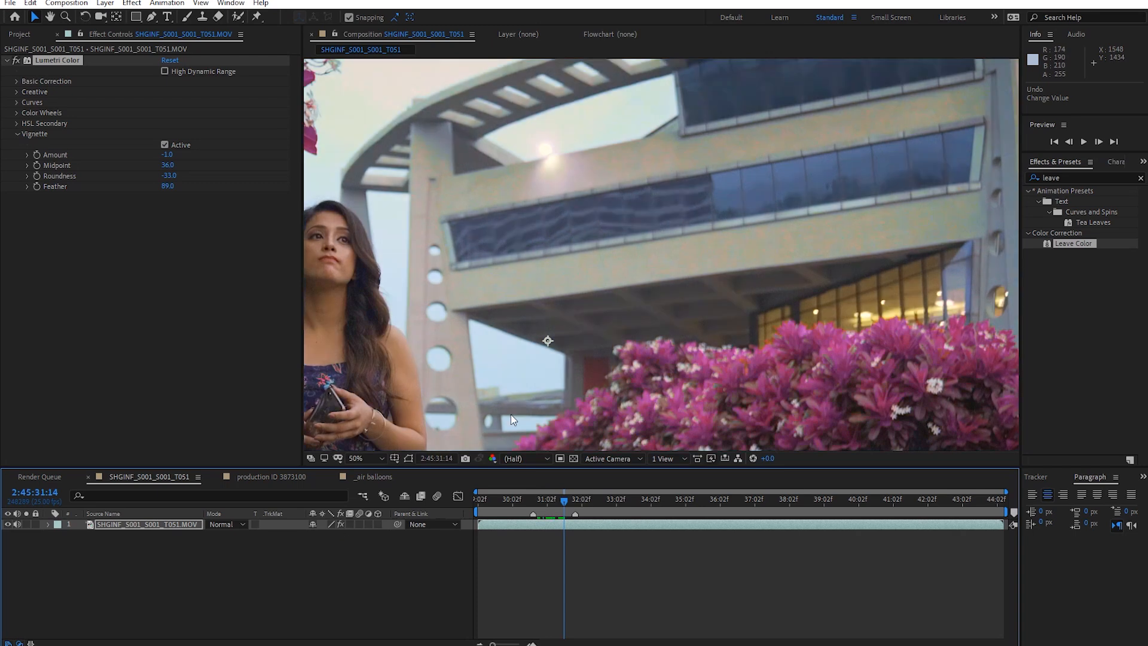
scroll(617, 272, "up", 2)
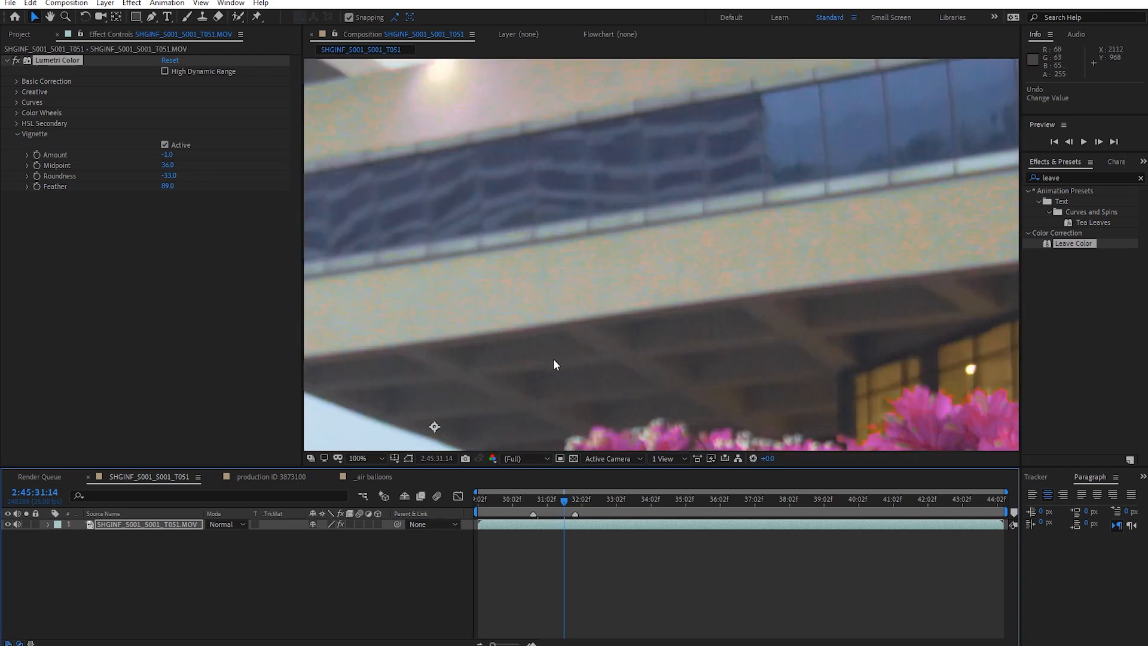
mouse_move(561, 497)
left_mouse_down()
mouse_move(534, 506)
mouse_move(634, 504)
mouse_move(566, 512)
mouse_move(576, 513)
mouse_move(557, 502)
left_mouse_up()
scroll(608, 304, "down", 4)
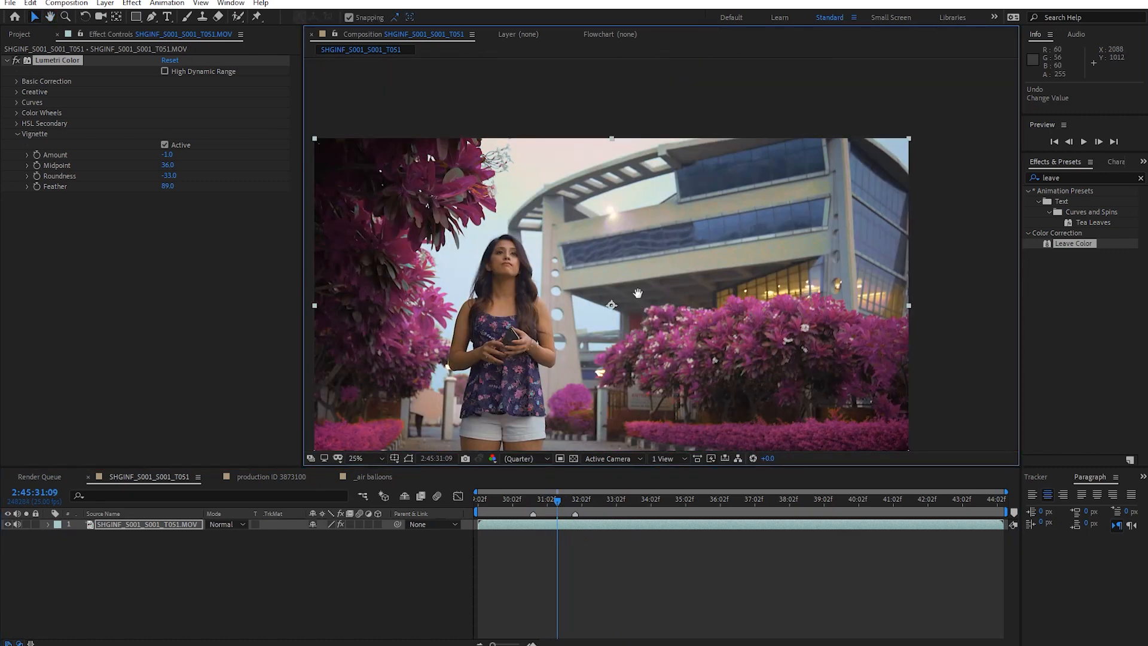
left_click_drag(638, 293, 688, 259)
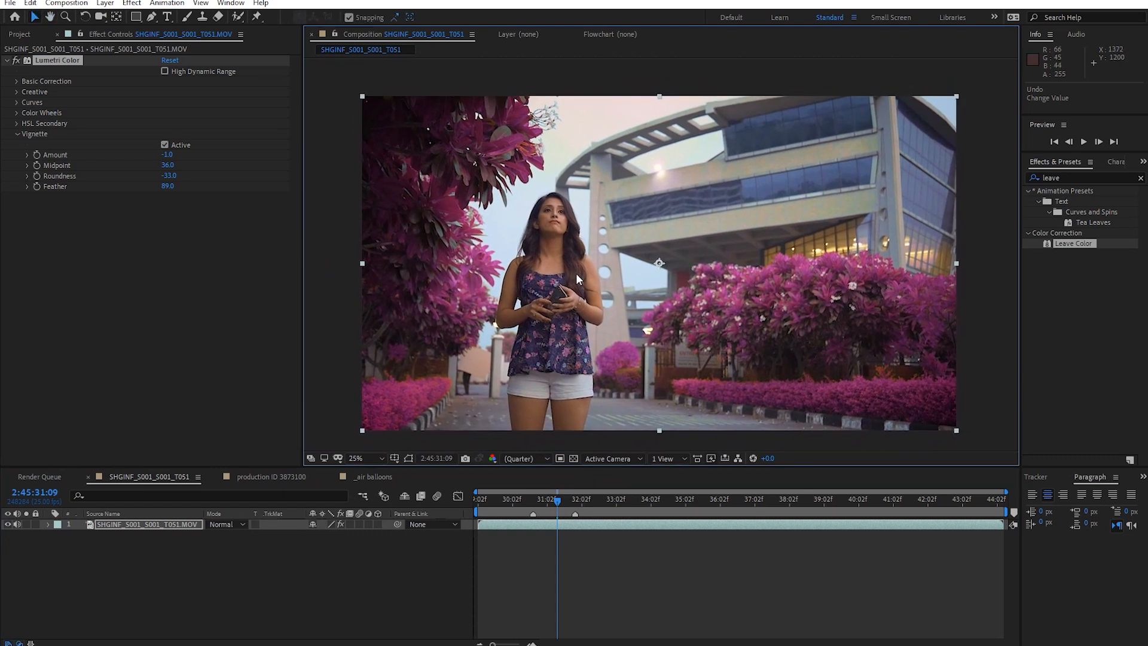
Search the effects for "reduce" and apply Reduce Noise v4 to the footage
left_click(1073, 179)
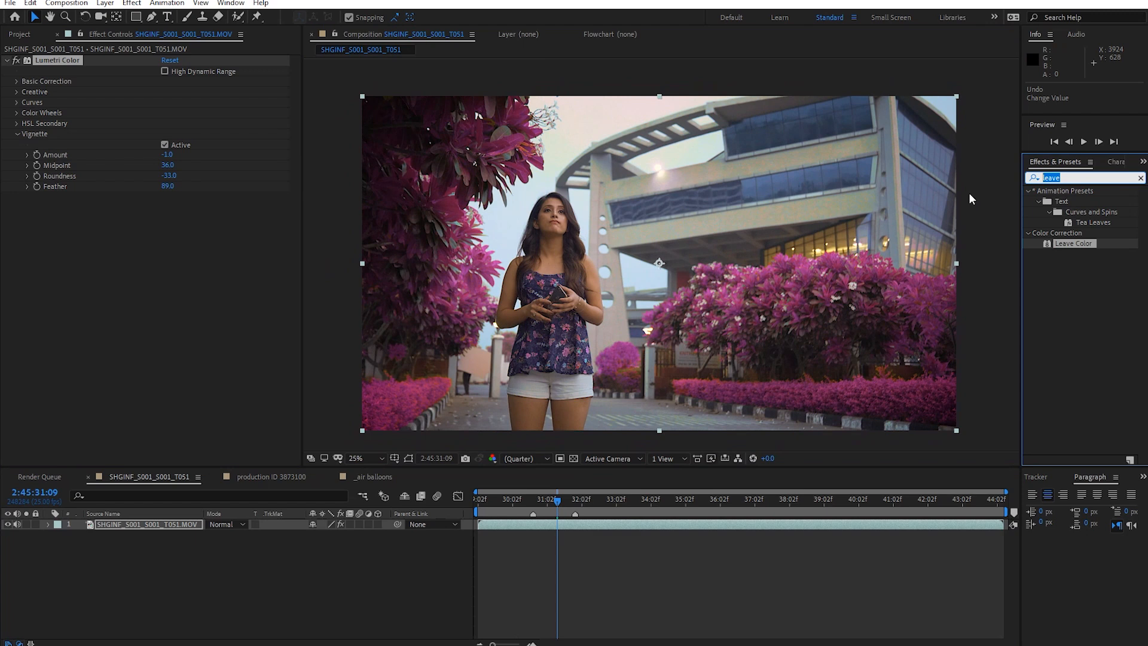
type("reduce")
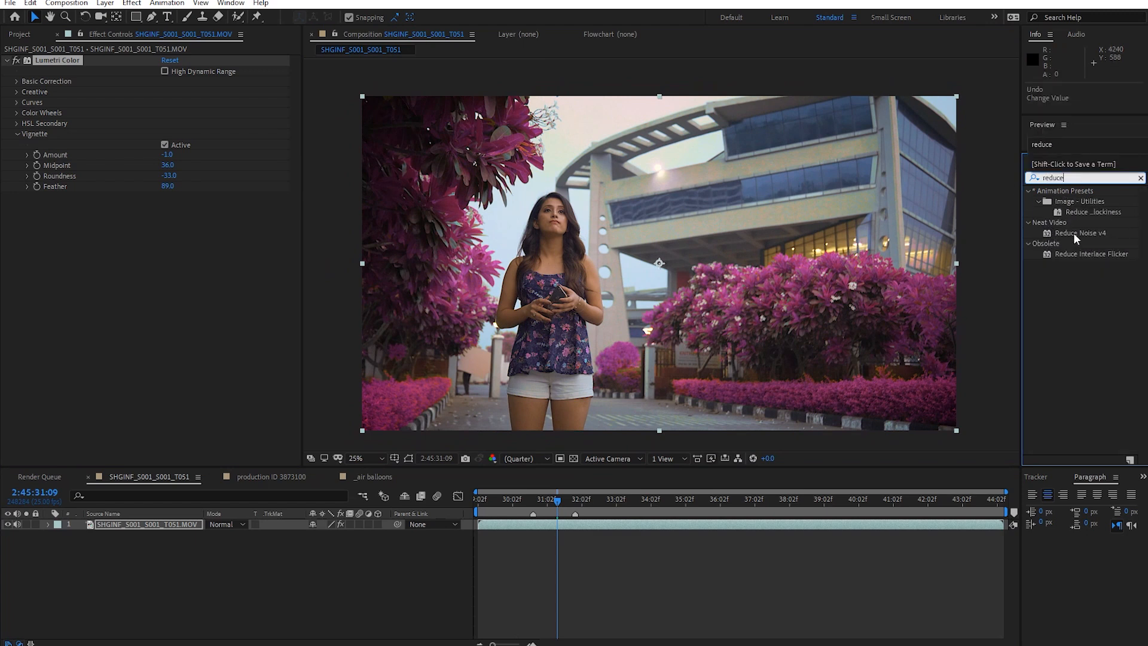
left_click_drag(1079, 232, 774, 262)
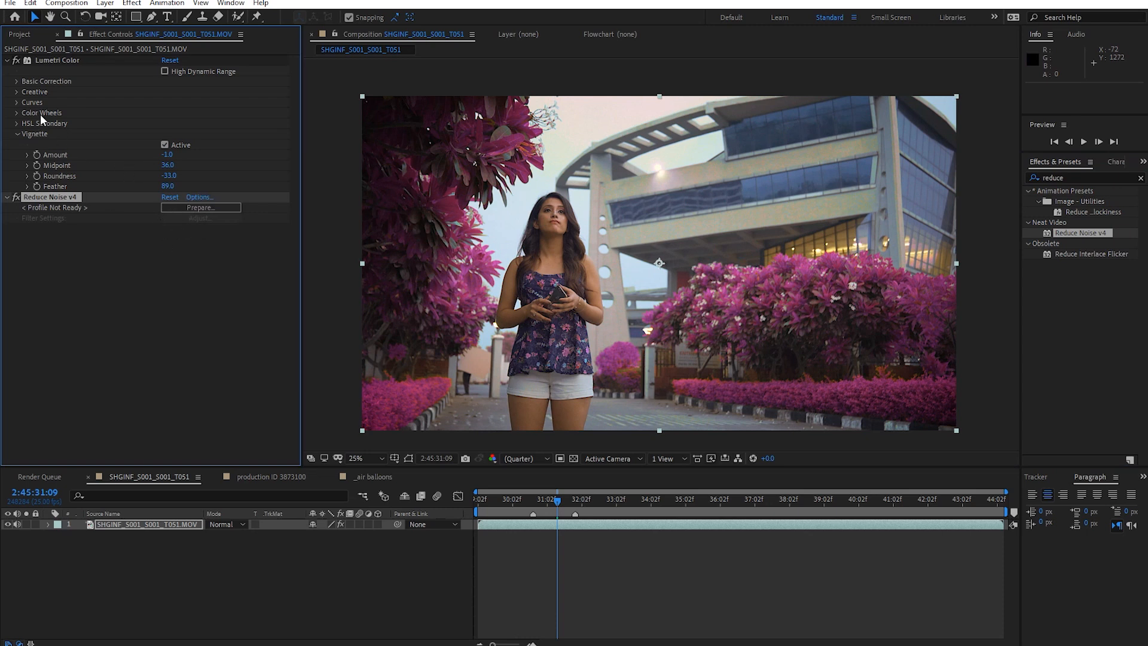
Collapse Lumetri Color and move it below Reduce Noise v4 in the effect order
left_click(7, 60)
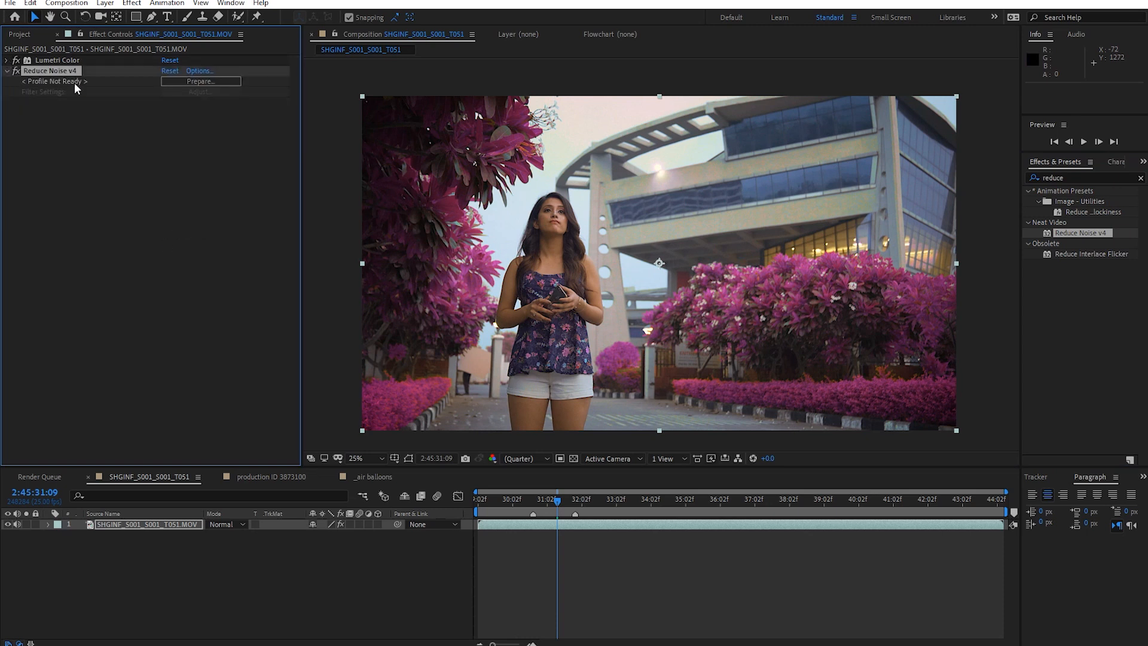
left_click(61, 60)
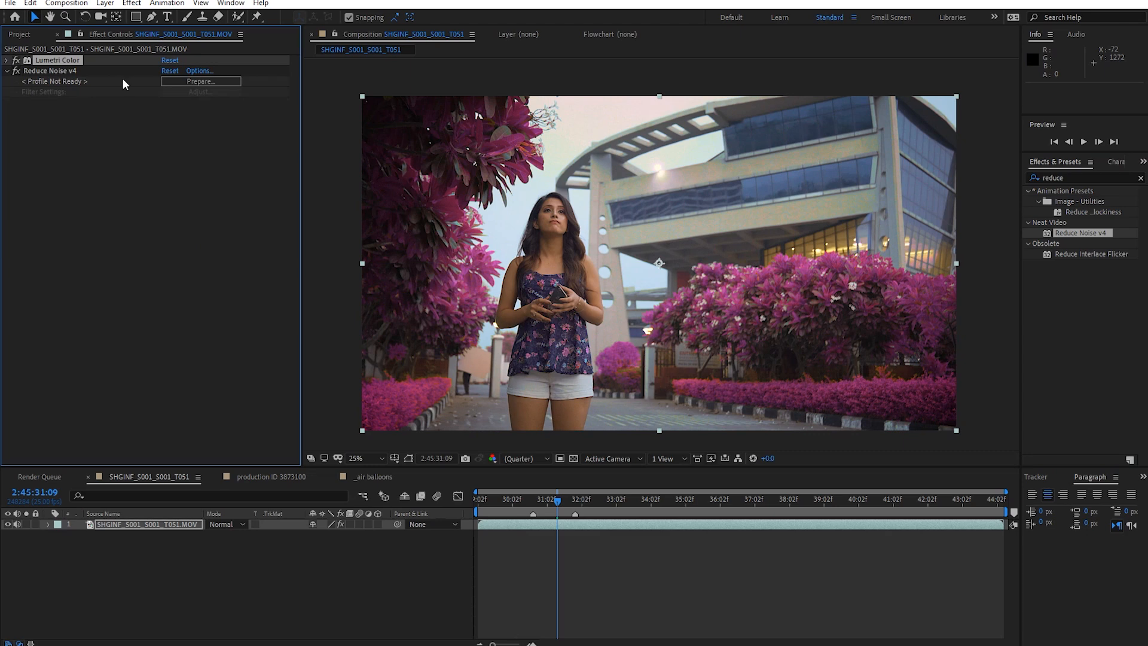
left_click_drag(82, 63, 20, 105)
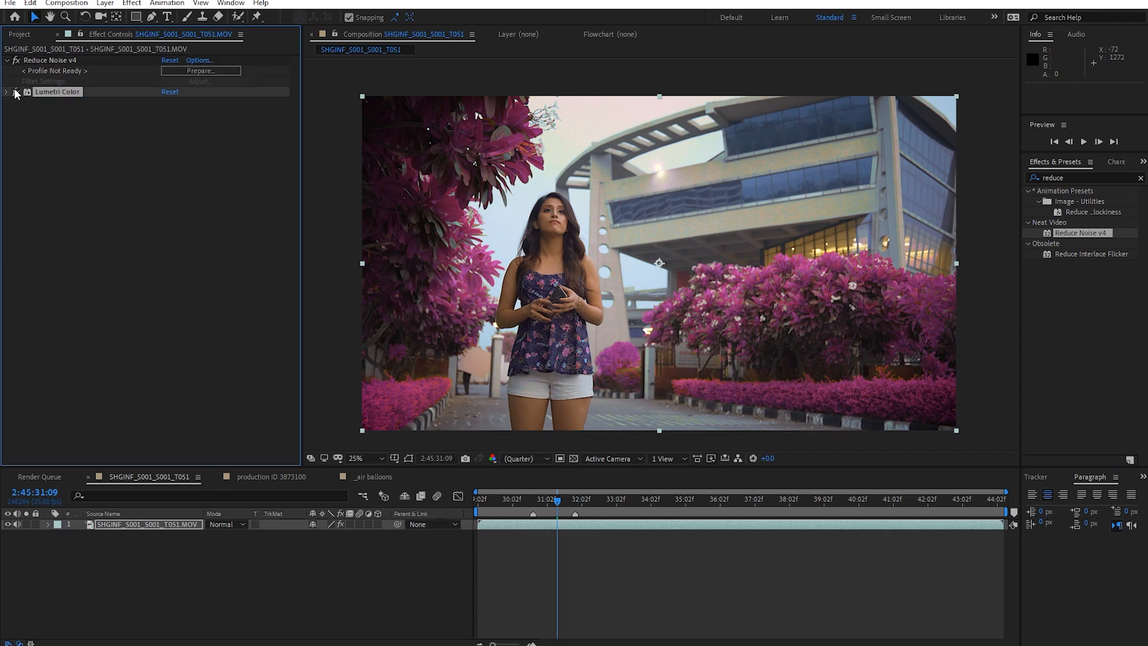
Disable Lumetri Color and open the noise profile preparation of Reduce Noise v4
left_click(16, 92)
left_click(48, 59)
left_click(59, 92)
left_click(64, 61)
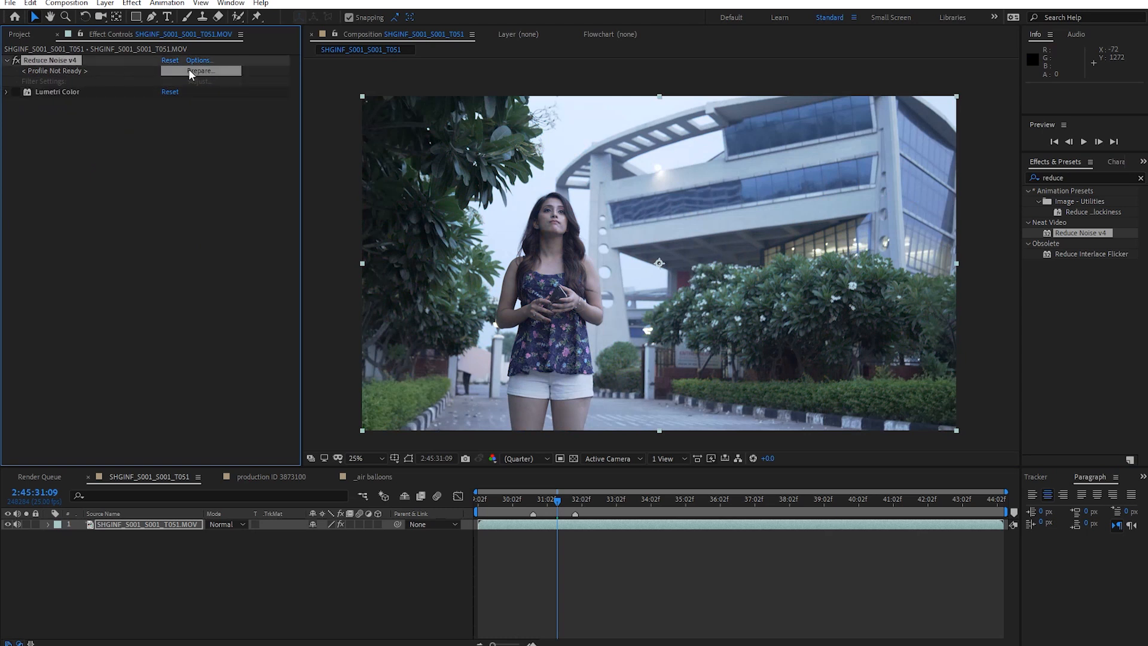
left_click(210, 71)
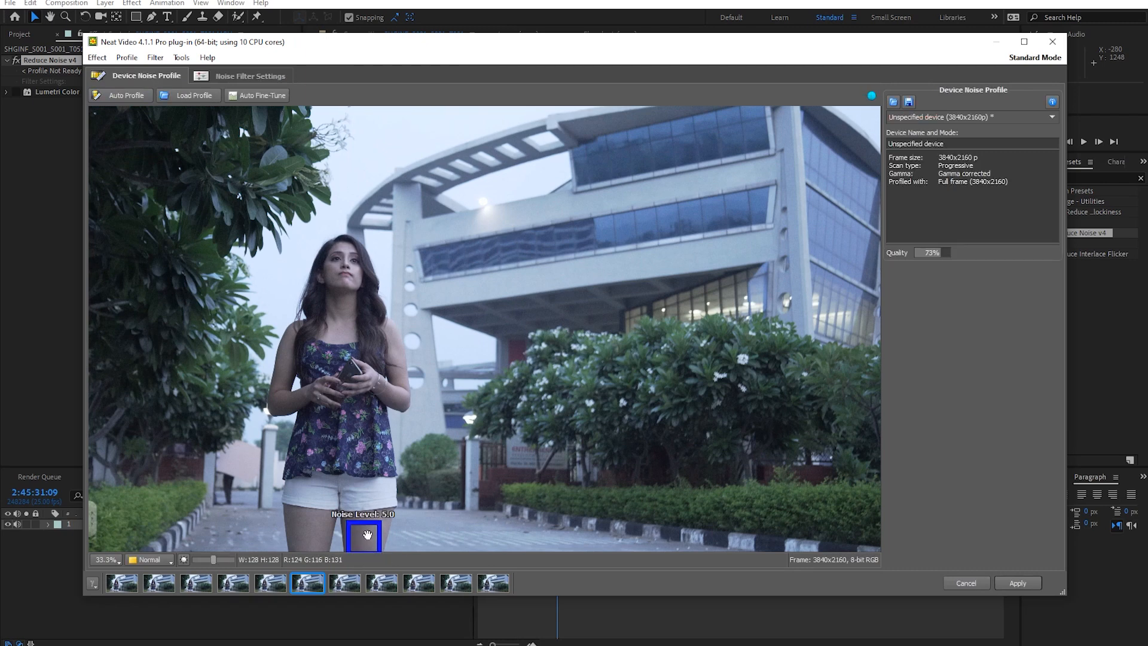
Sample the noise on the building's upper wall, auto fine-tune the profile and apply it to the footage
left_click_drag(365, 537, 542, 213)
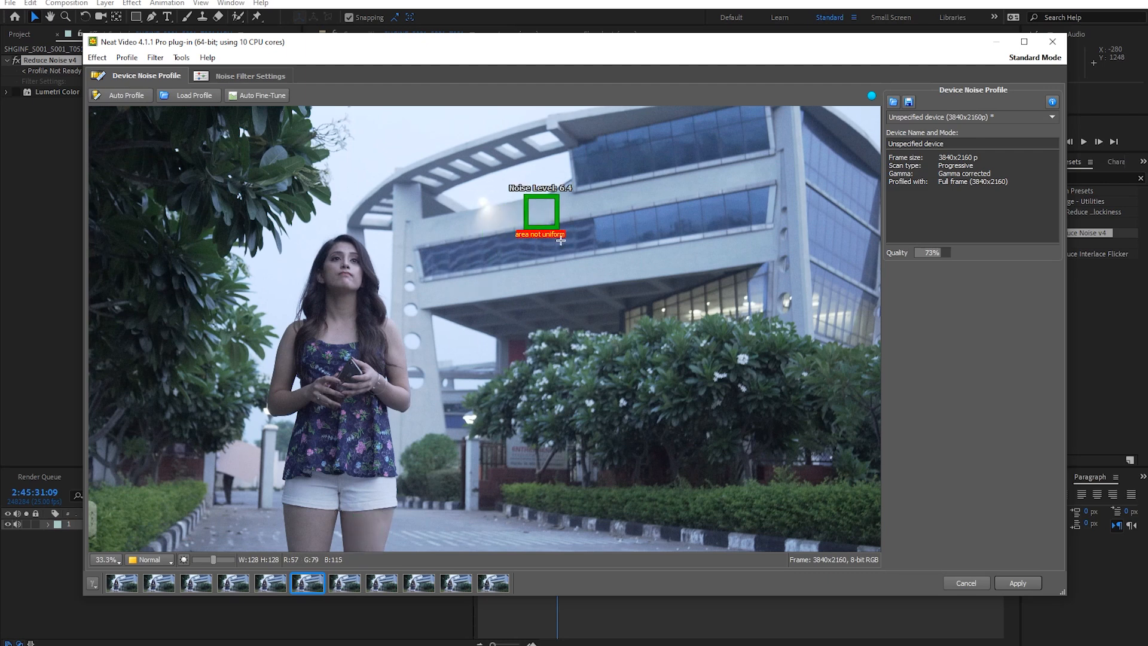
left_click(255, 96)
left_click(1015, 584)
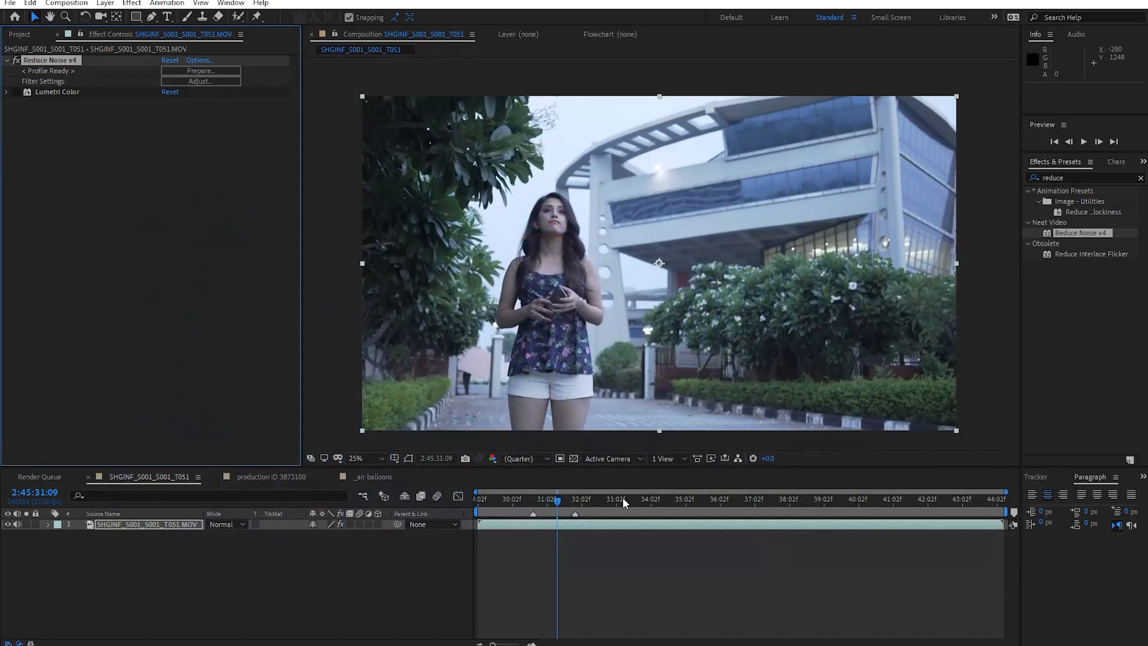
Examine the ungraded building wall up close with Reduce Noise v4 switched off and on
scroll(707, 230, "up", 1)
scroll(707, 232, "up", 2)
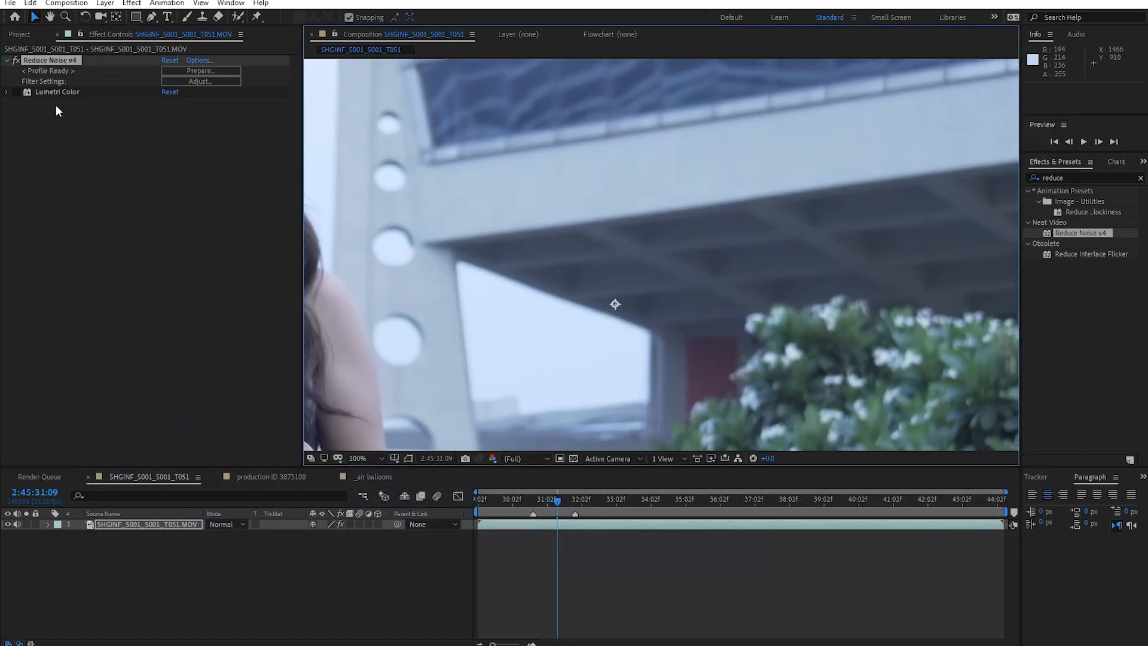
left_click(16, 60)
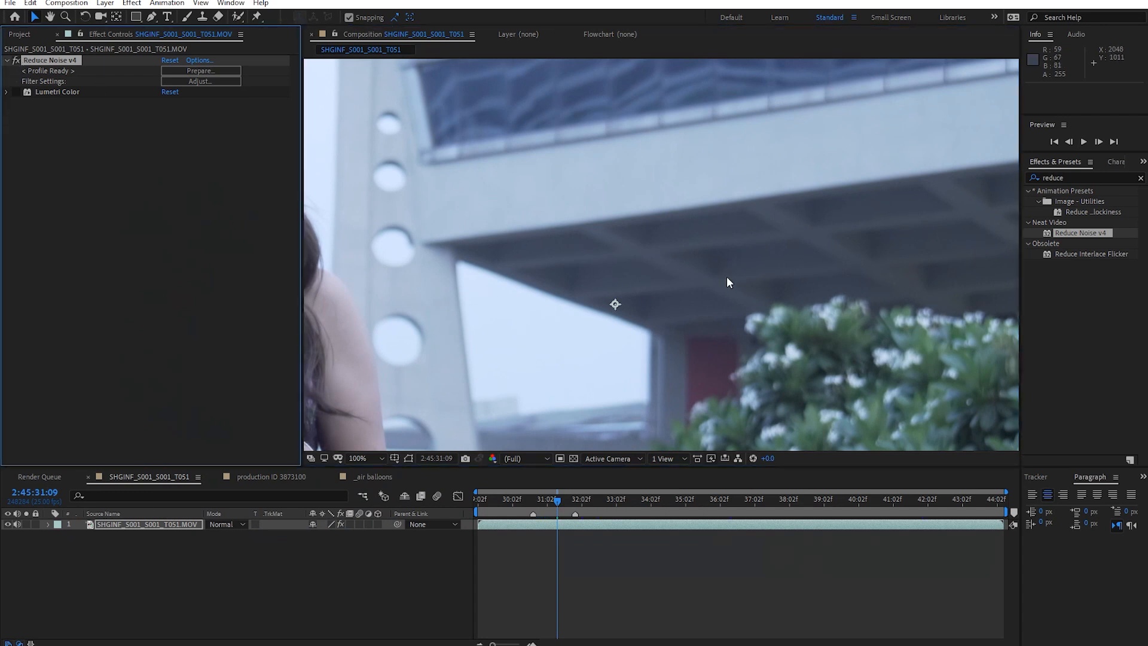
Re-enable Lumetri Color and compare the graded building wall up close with and without Reduce Noise v4
scroll(673, 283, "down", 2)
left_click(16, 91)
scroll(715, 274, "up", 2)
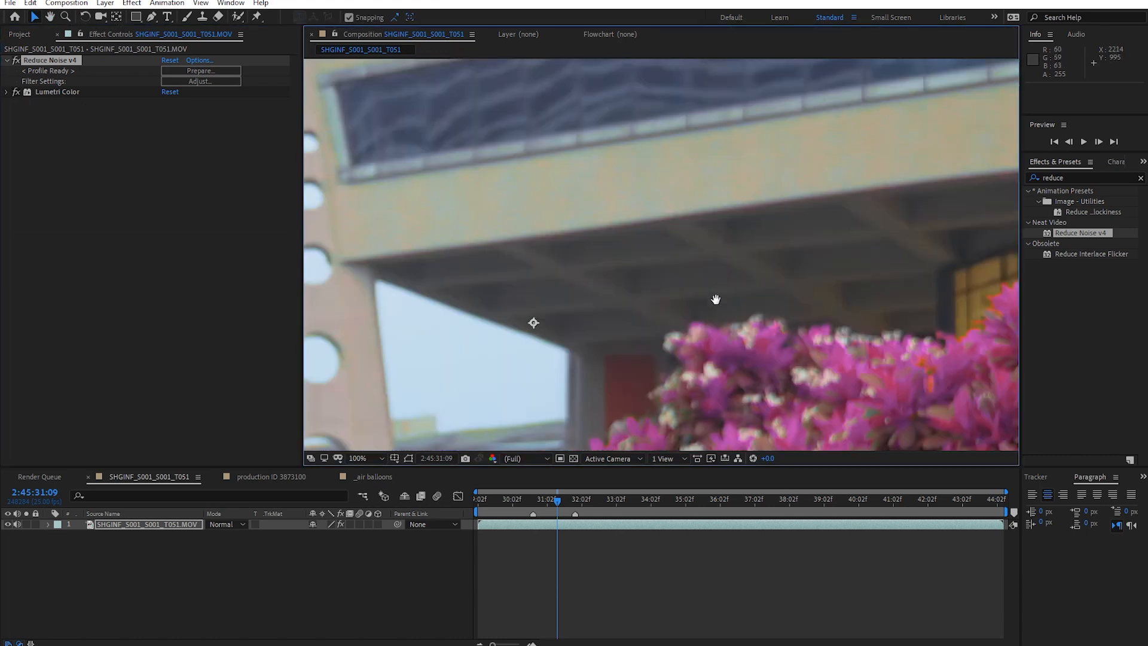
left_click(17, 59)
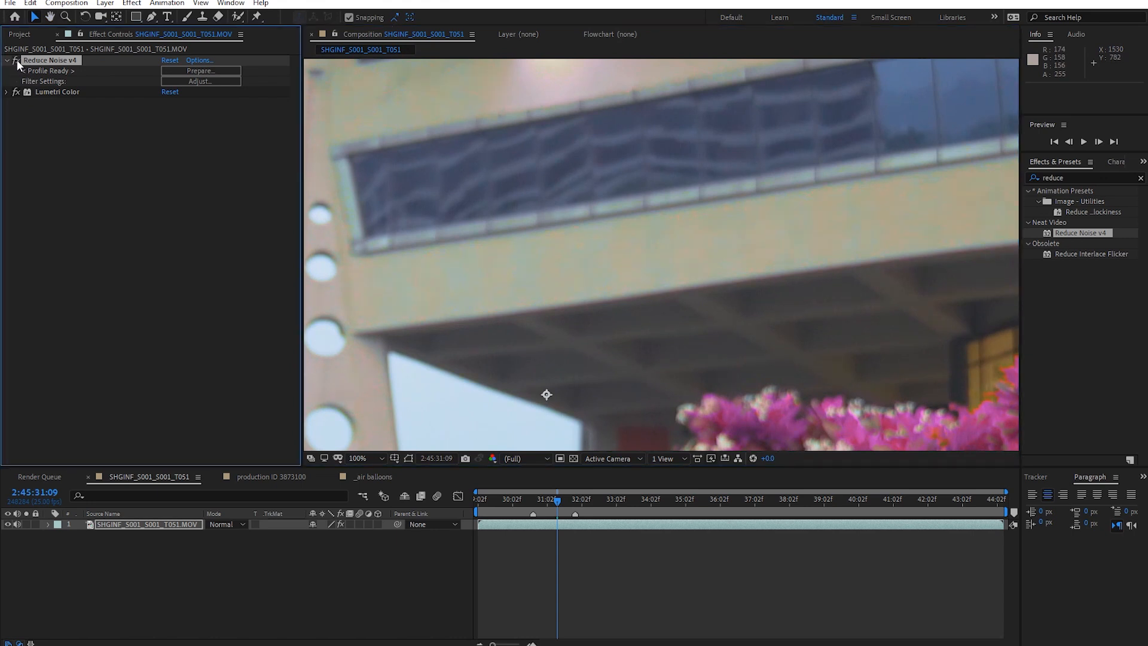
Move to 2:45:31:22 and examine the denoised, graded woman and flowers around her up close
scroll(740, 232, "down", 4)
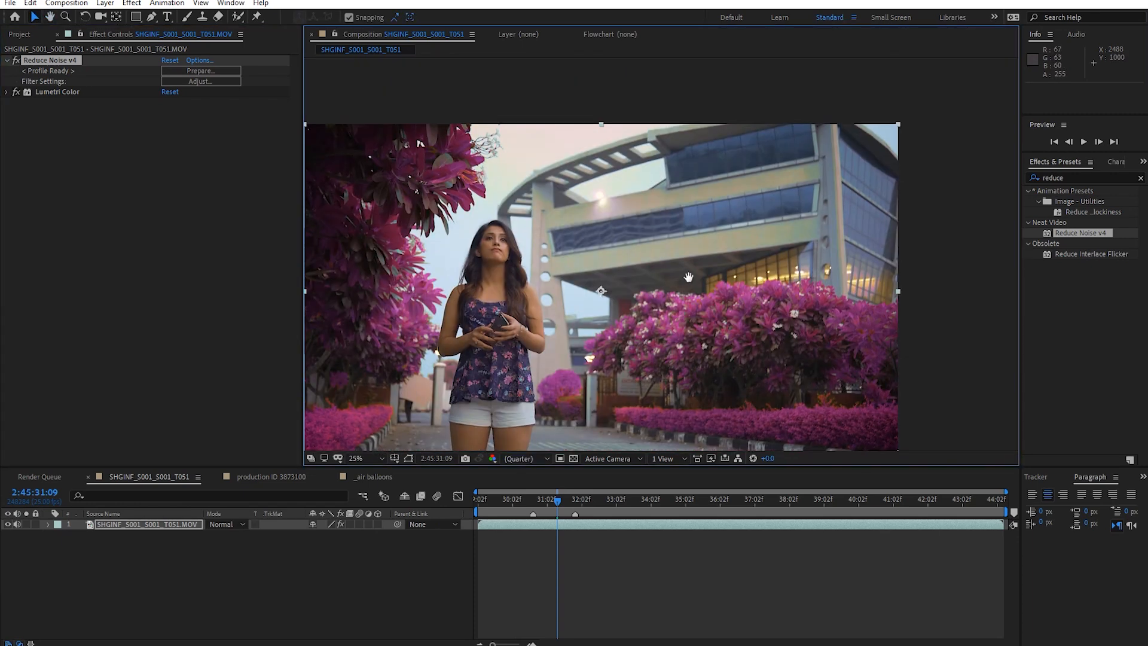
left_click_drag(689, 277, 740, 252)
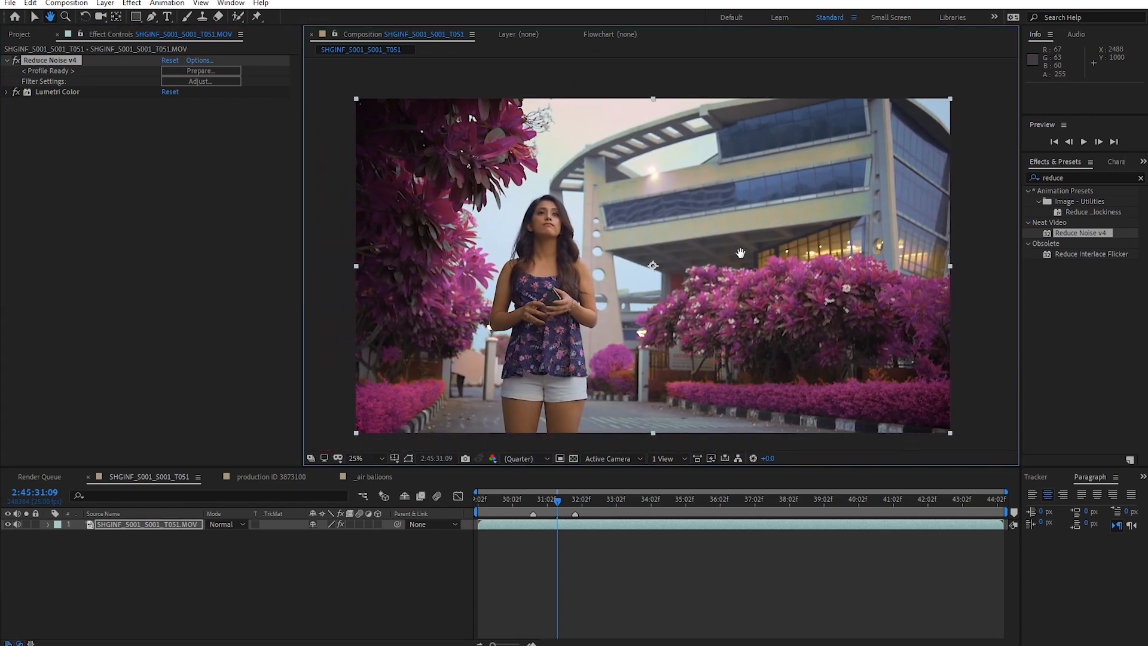
left_click(565, 503)
left_click_drag(568, 505, 576, 503)
scroll(584, 333, "up", 3)
left_click_drag(584, 334, 783, 142)
left_click_drag(600, 287, 779, 128)
left_click_drag(646, 351, 676, 238)
scroll(677, 239, "down", 1)
scroll(669, 263, "up", 1)
left_click_drag(659, 360, 671, 287)
scroll(666, 281, "down", 1)
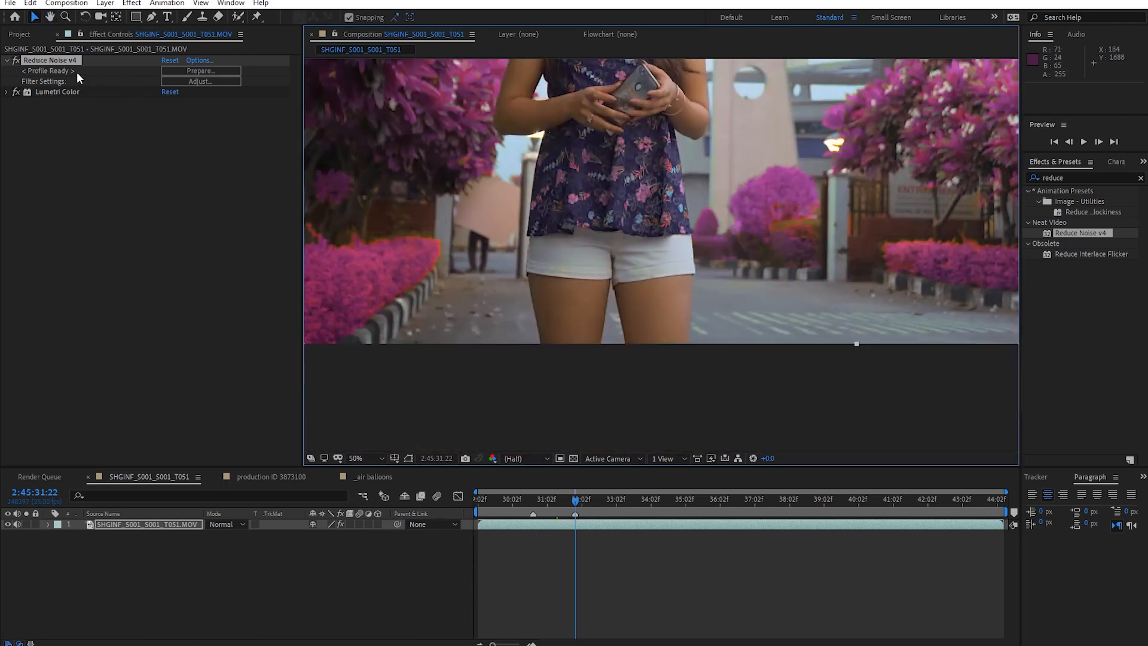
Compare the woman's shorts, legs and the pavement up close with Reduce Noise v4 off and on
left_click(18, 60)
scroll(519, 356, "up", 1)
left_click_drag(538, 344, 549, 298)
left_click(15, 59)
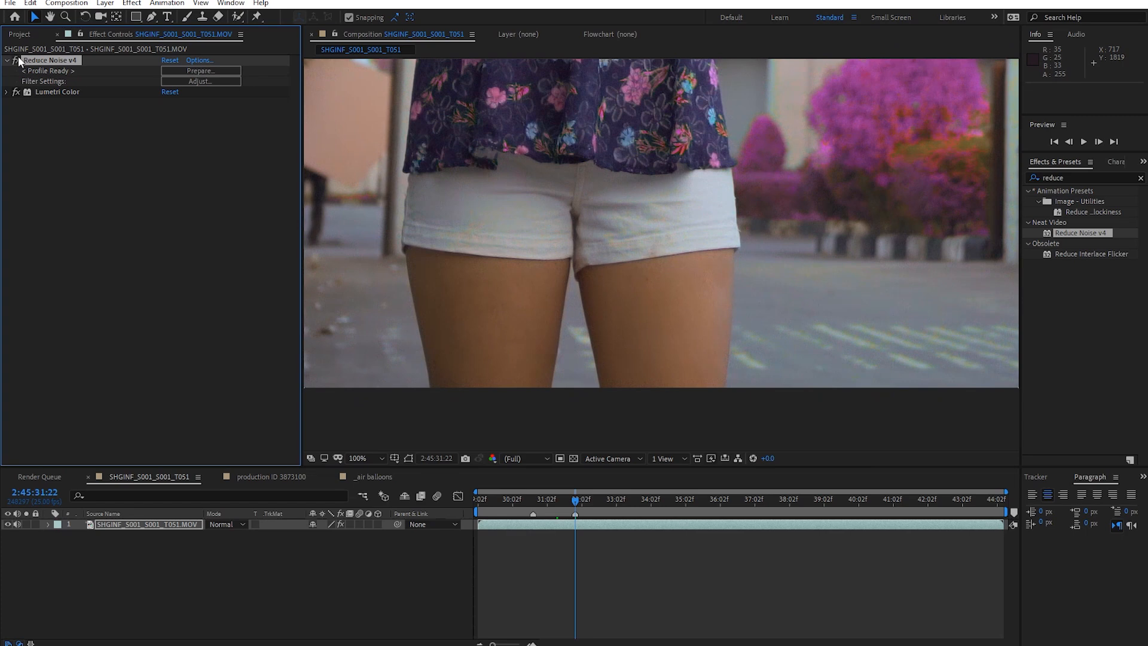
scroll(608, 298, "down", 1)
left_click_drag(589, 265, 598, 353)
scroll(657, 248, "down", 1)
left_click_drag(648, 239, 569, 315)
key("v")
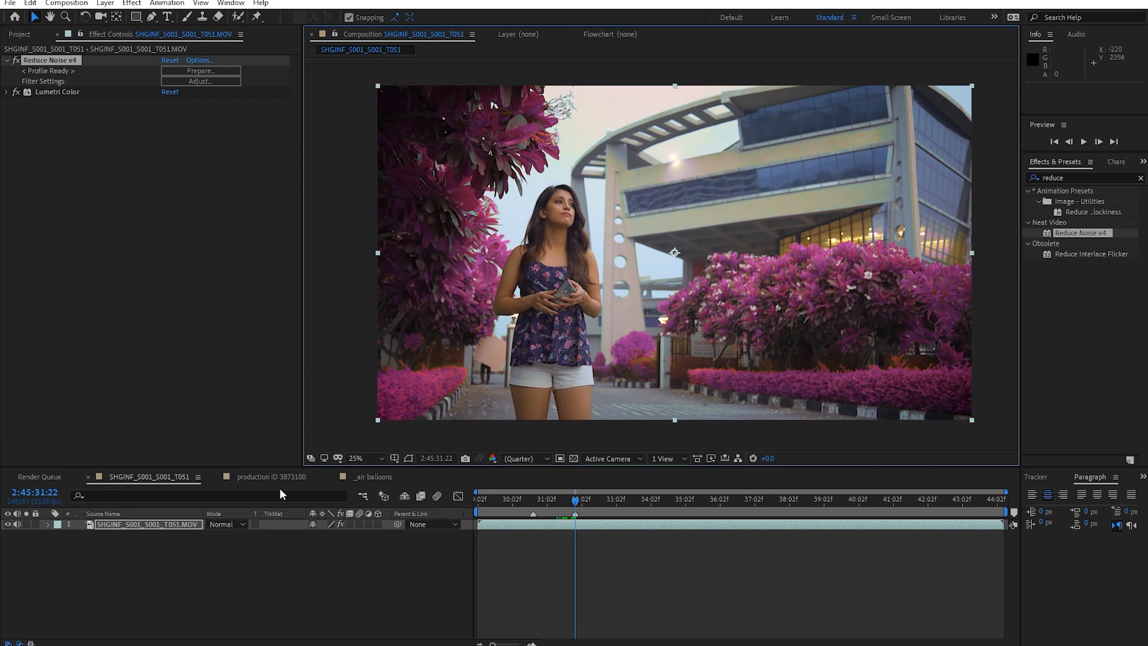
View the selective-color example in the production ID 3873100 composition, then return to SHGINF_S001_S001_T051
left_click(318, 478)
left_click_drag(516, 500, 558, 498)
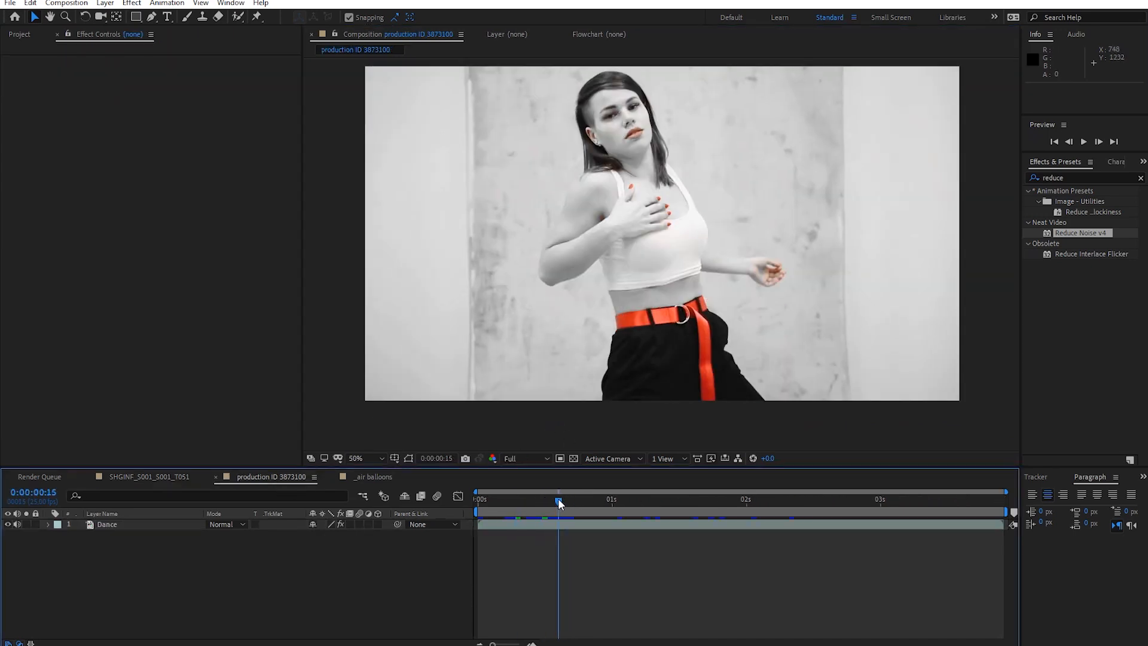
left_click(152, 476)
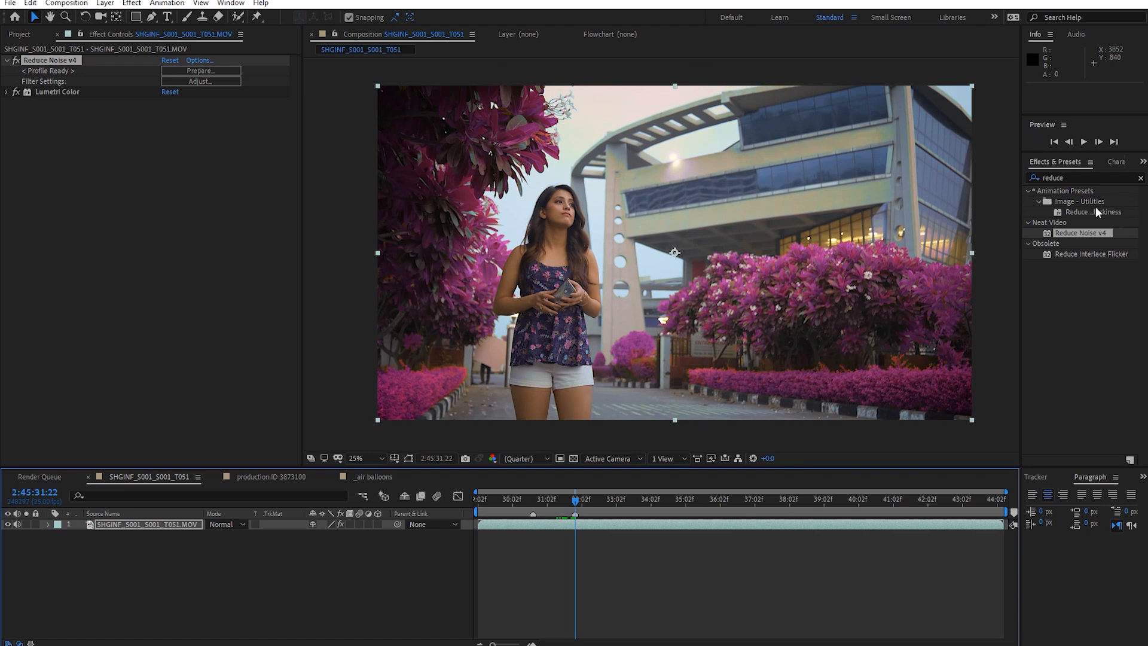
Apply the Leave Color effect to the footage and sample the pink hedge as the color to leave
left_click(1085, 179)
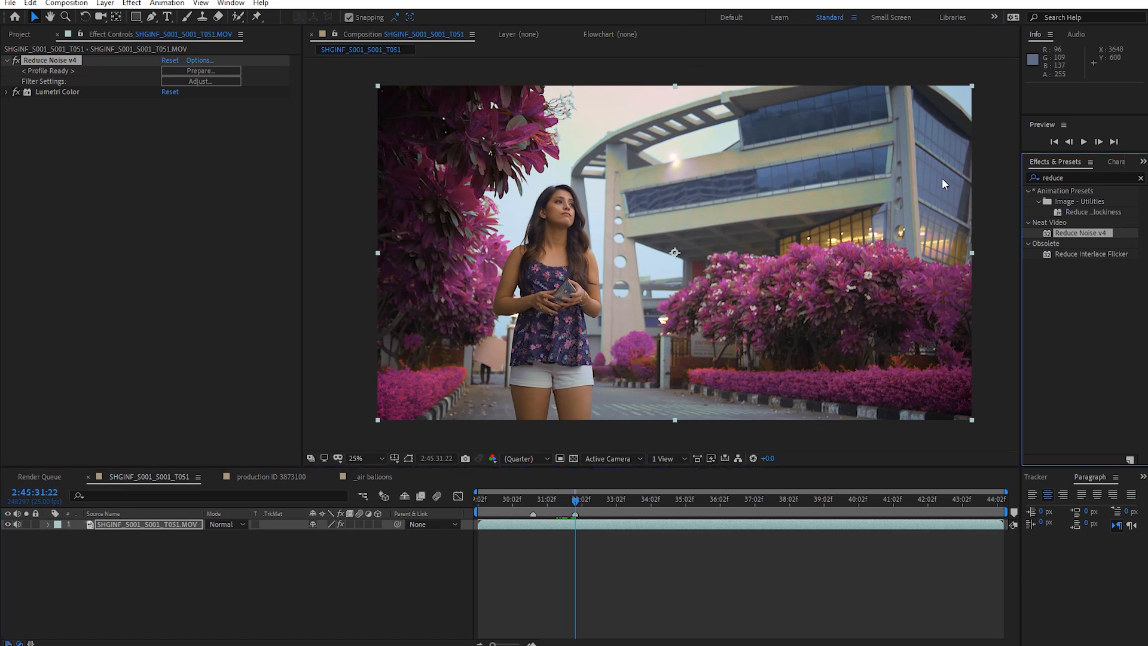
left_click(1089, 178)
type("leave")
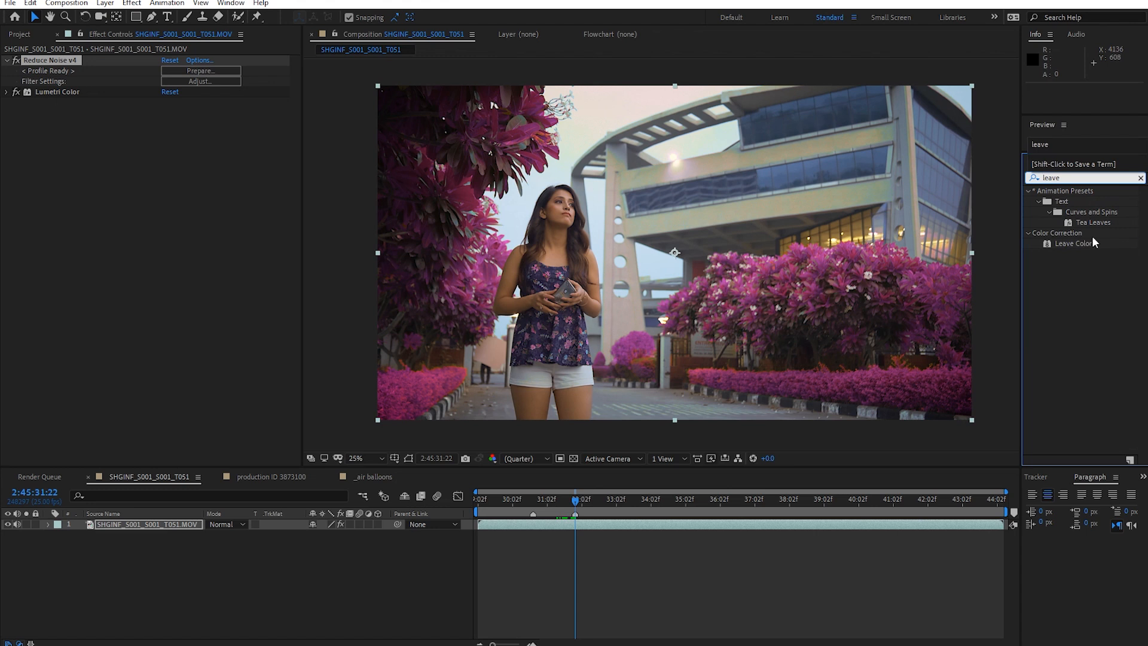
left_click_drag(1093, 243, 178, 245)
left_click(184, 123)
left_click(417, 386)
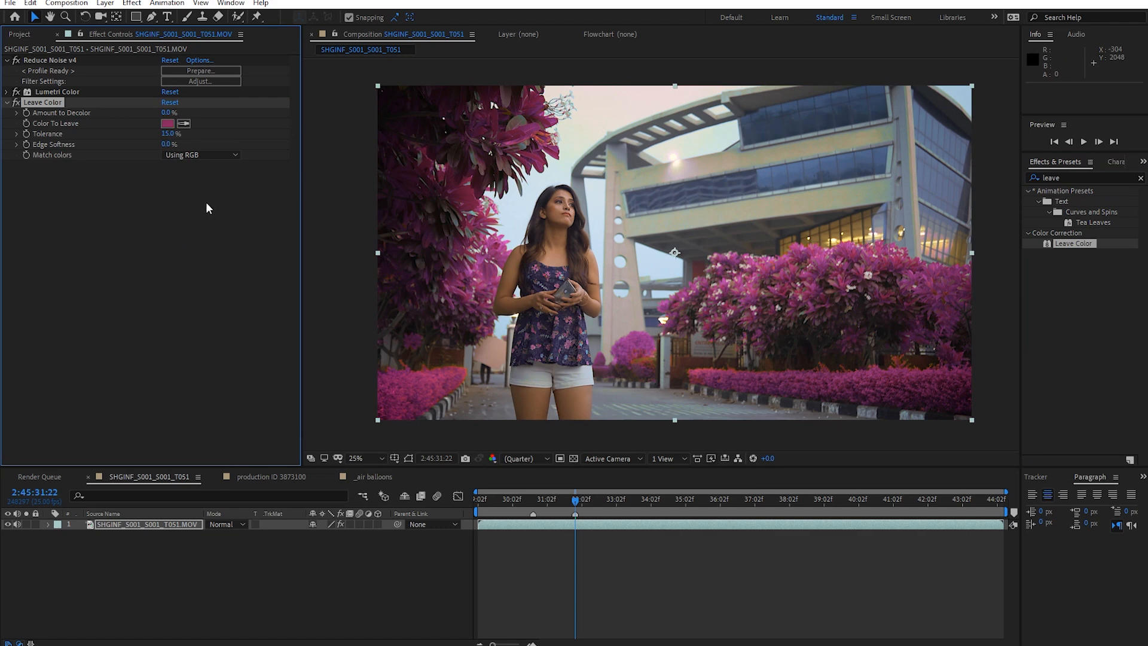
Set Leave Color's Amount to Decolor to 100% and inspect the woman's skin up close
left_click_drag(166, 112, 236, 111)
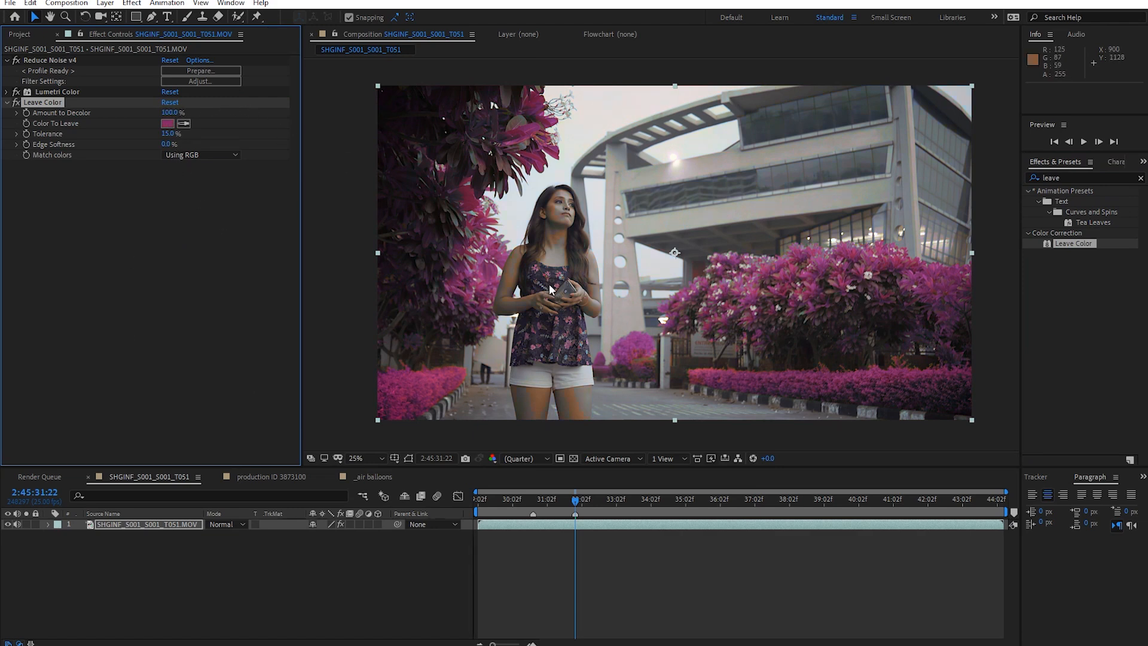
scroll(585, 322, "up", 2)
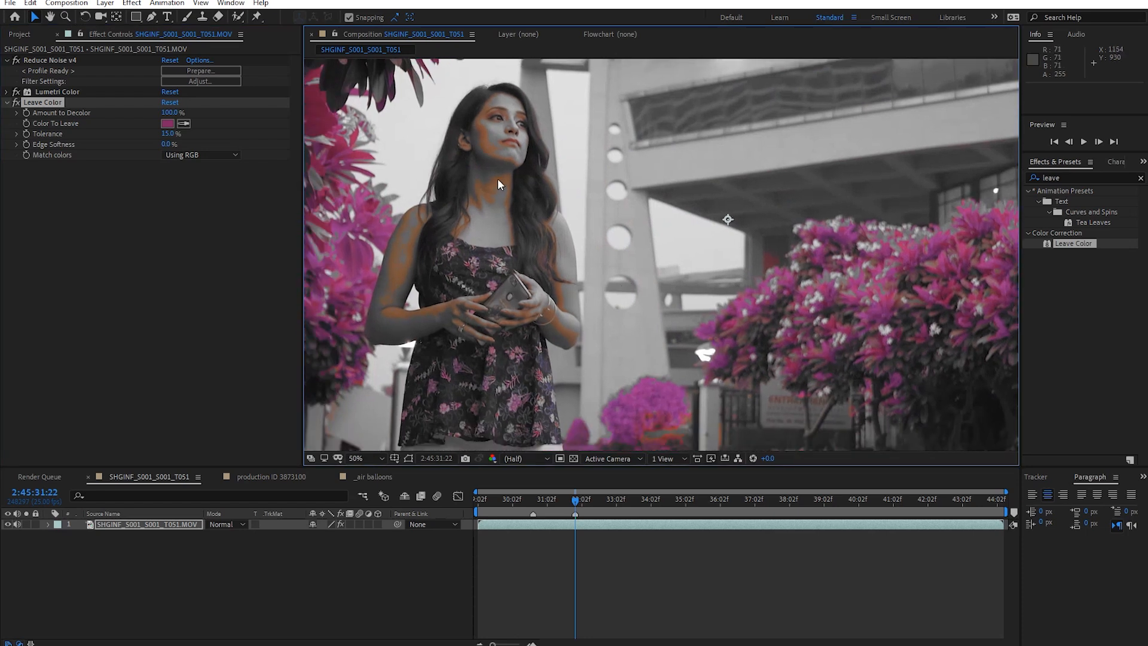
scroll(529, 242, "down", 2)
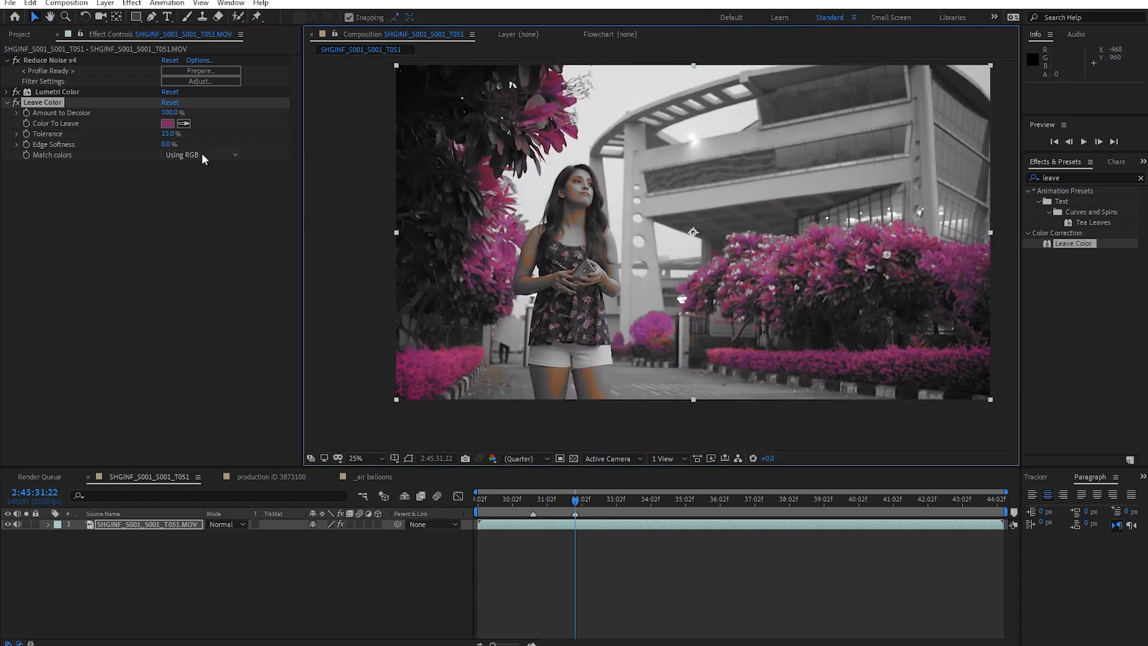
Set Leave Color's Match colors option to Using Hue and check the woman's skin and the flowers
scroll(498, 210, "up", 2)
left_click(202, 155)
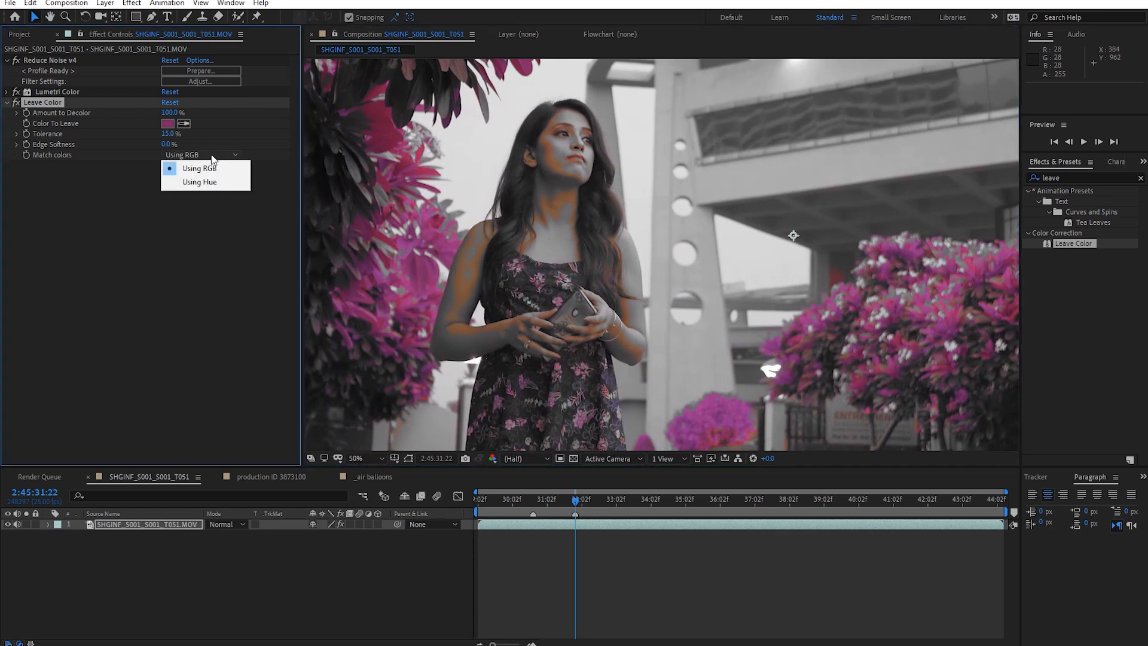
left_click(209, 186)
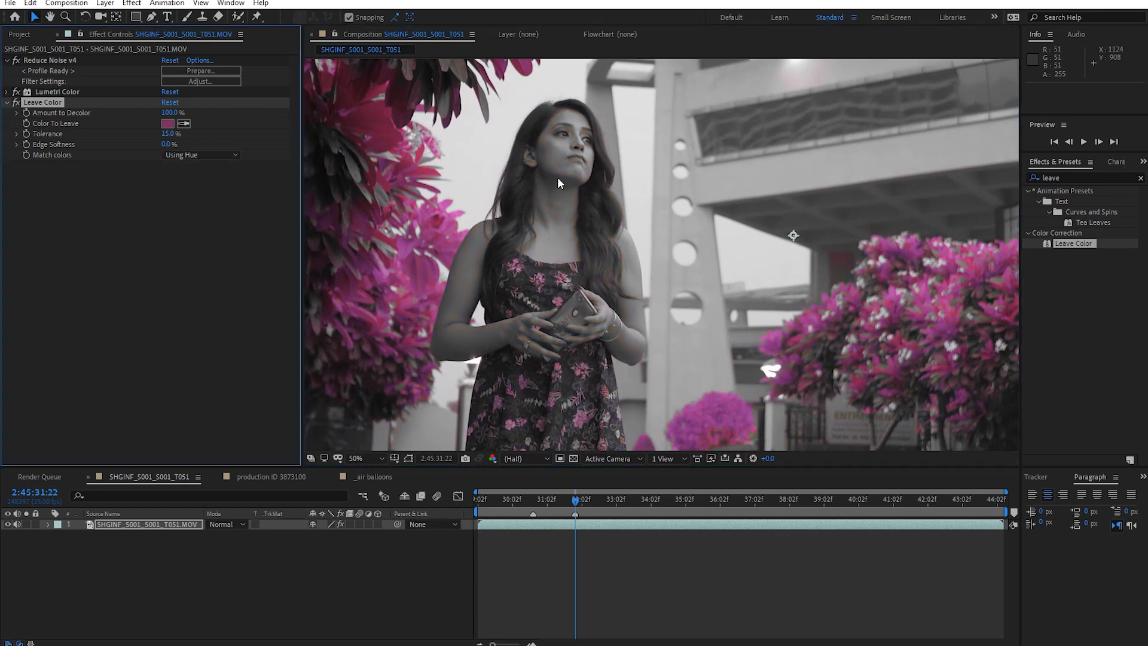
scroll(412, 182, "down", 2)
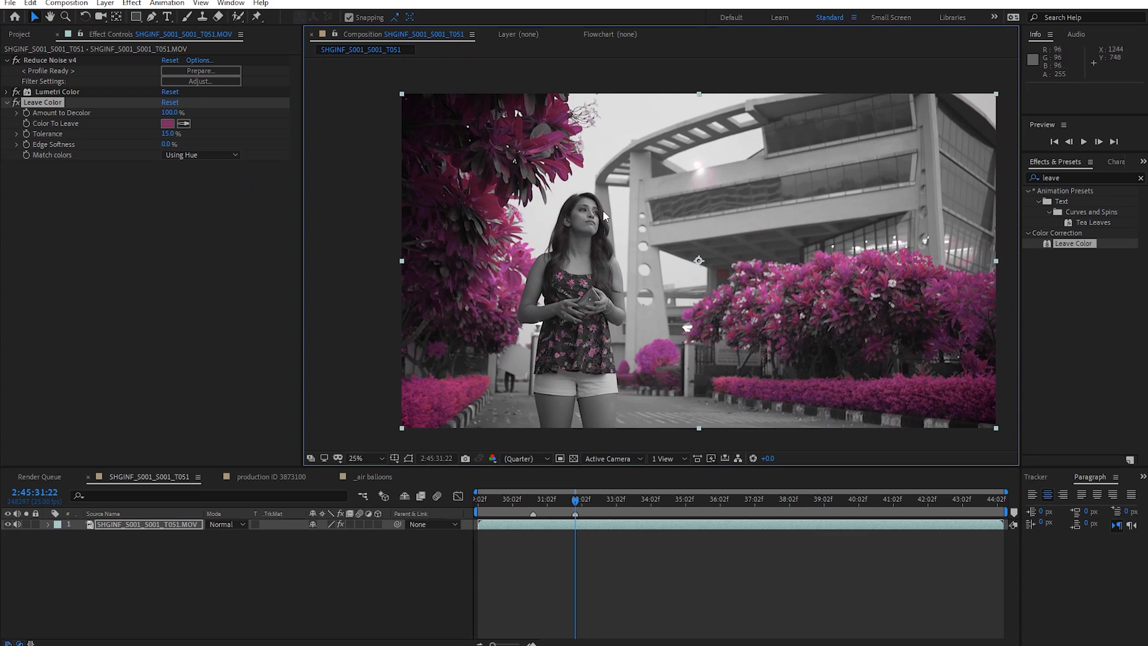
scroll(603, 211, "up", 2)
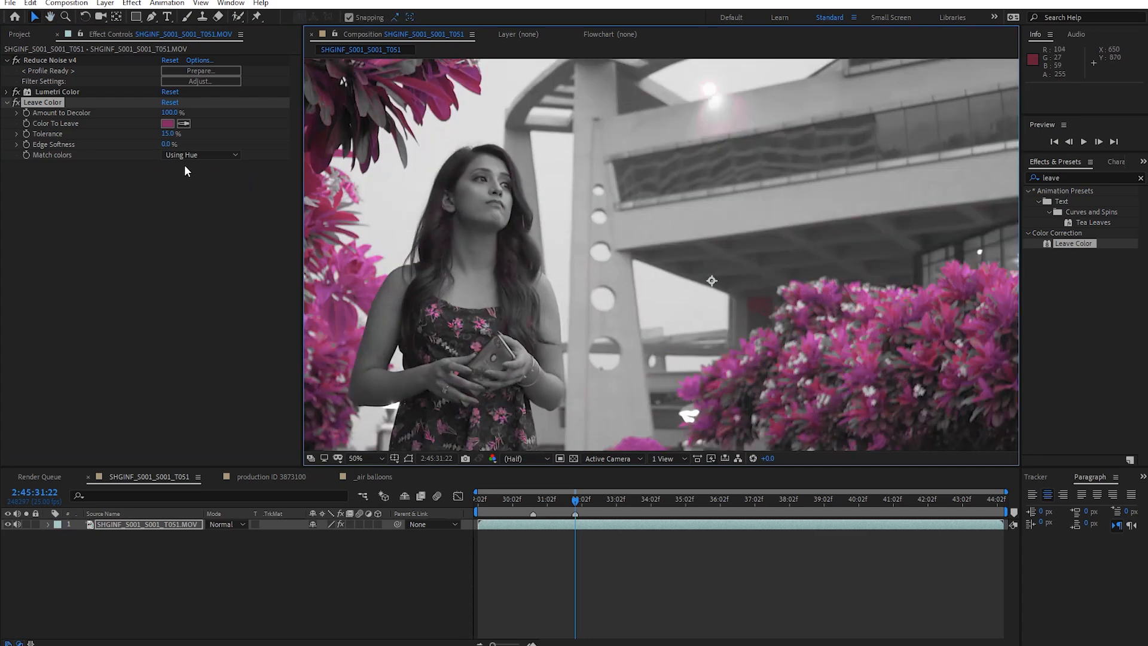
Compare Leave Color with Match colors set to Using RGB, then return it to Using Hue
left_click(197, 156)
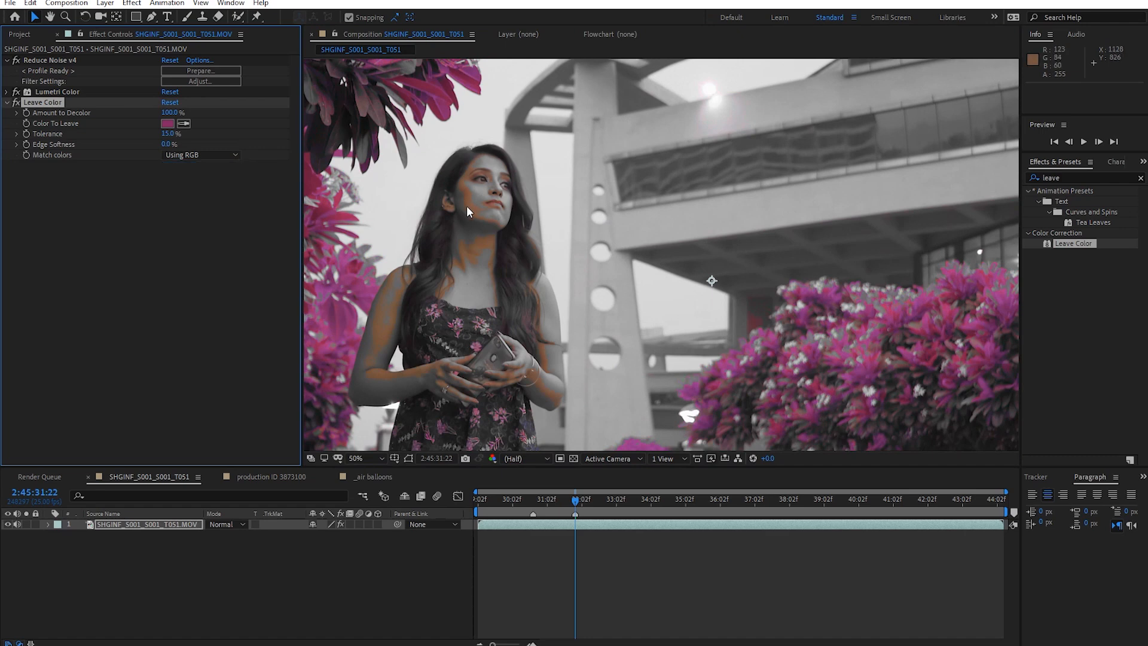
left_click(231, 156)
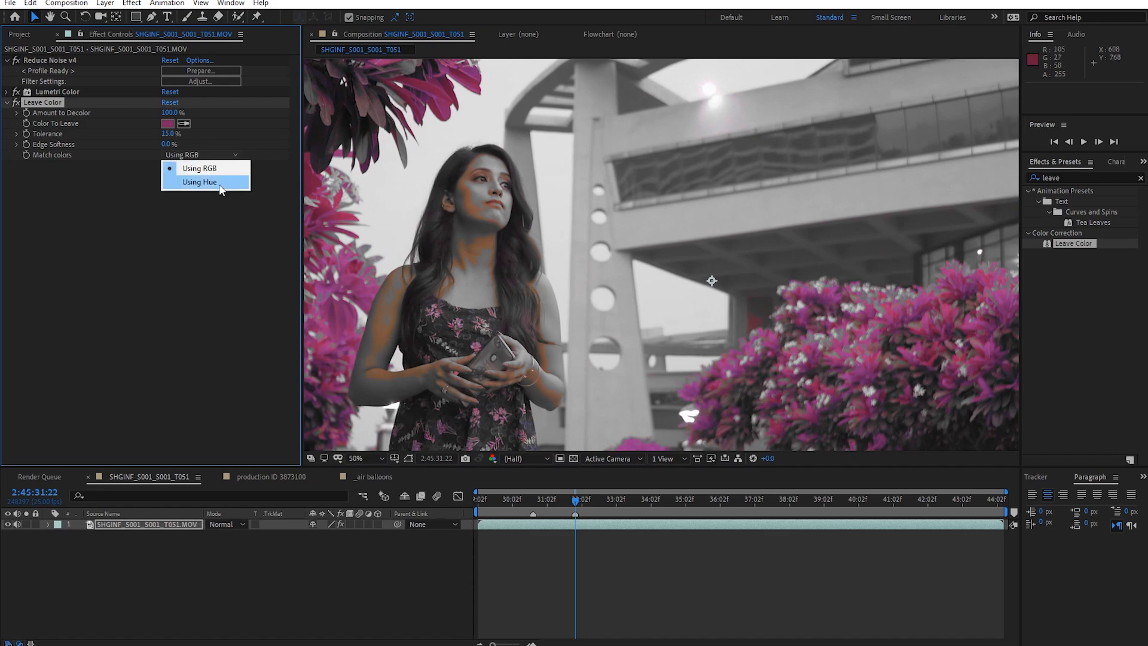
left_click(220, 181)
left_click_drag(534, 243, 598, 275)
key("comma")
left_click_drag(646, 242, 628, 233)
key("v")
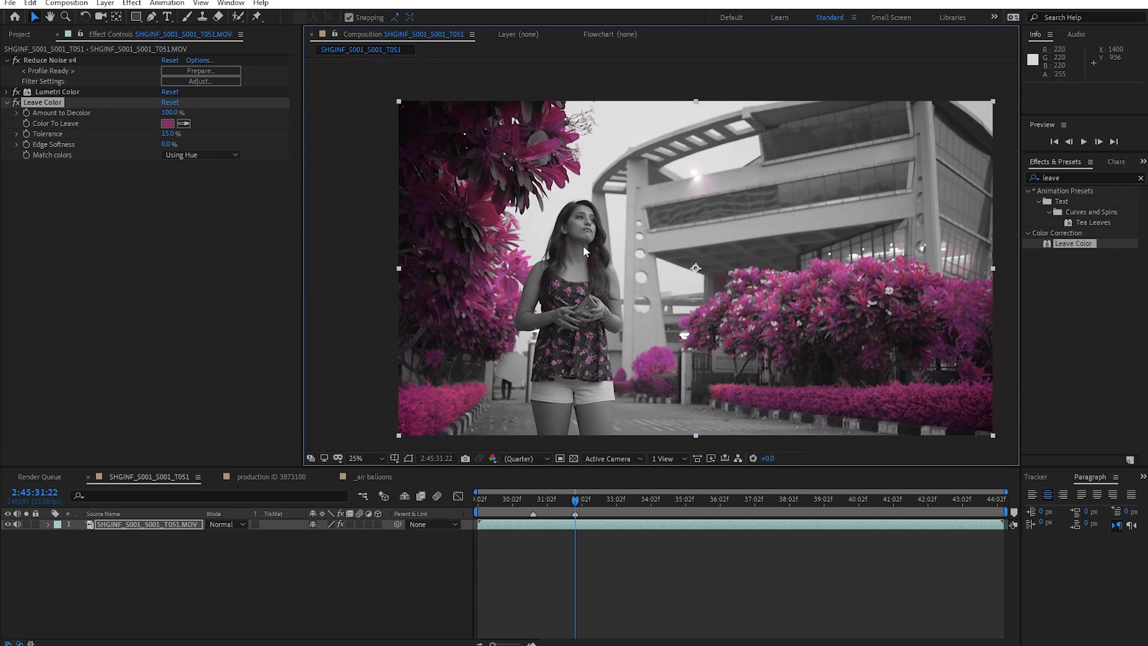
Compare the whole frame with Leave Color switched off and back on
left_click(16, 103)
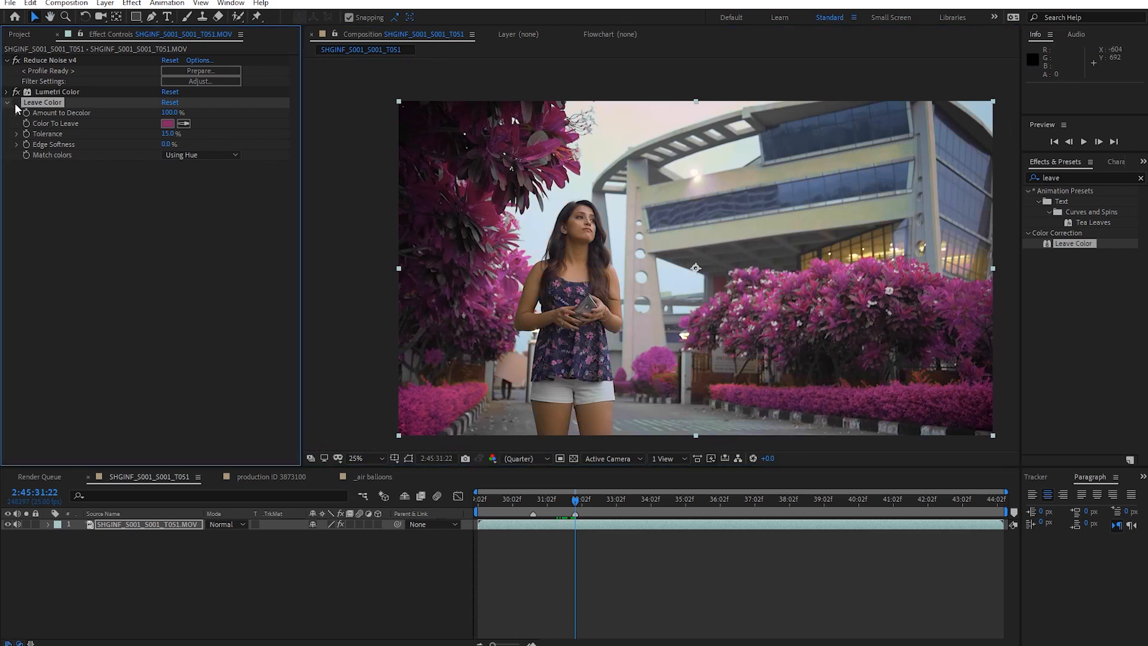
left_click(16, 103)
left_click_drag(751, 347, 727, 344)
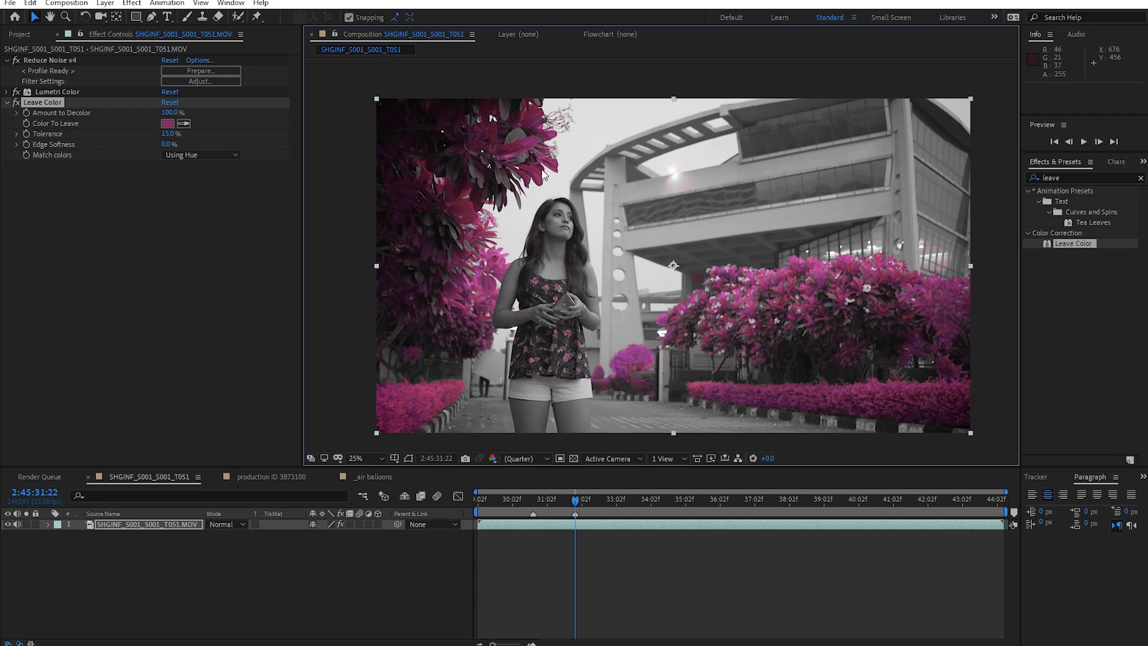
Apply Hue/Saturation after Leave Color, with Channel Range keyframing enabled and Master Hue set to -5°
left_click(1089, 178)
type("hue")
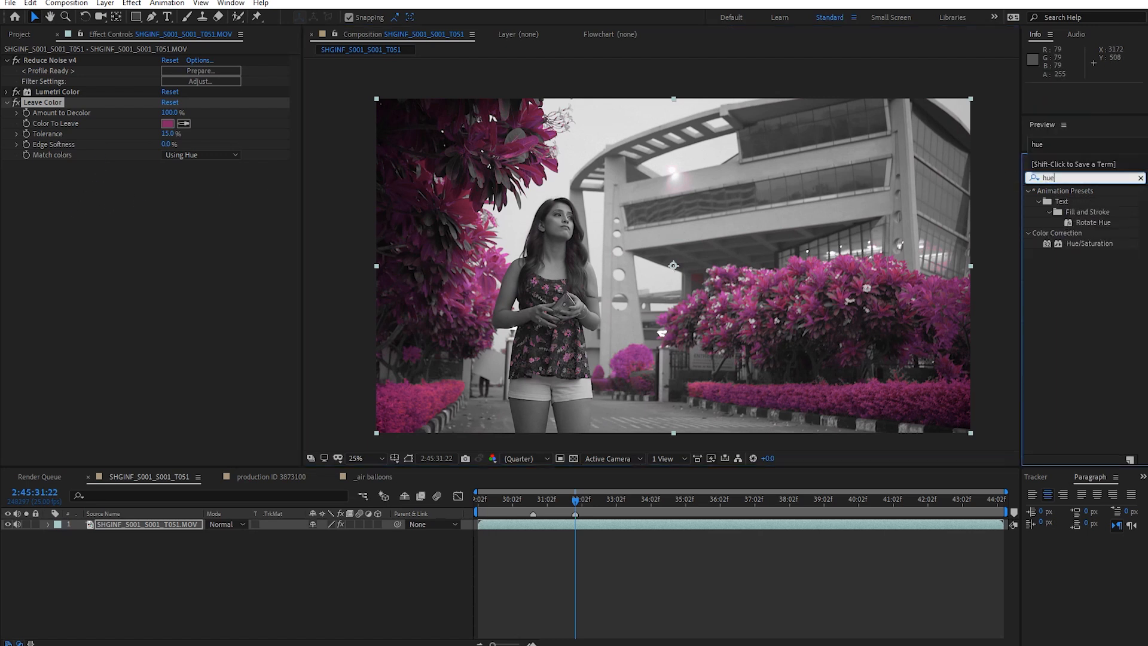
left_click_drag(1080, 244, 220, 281)
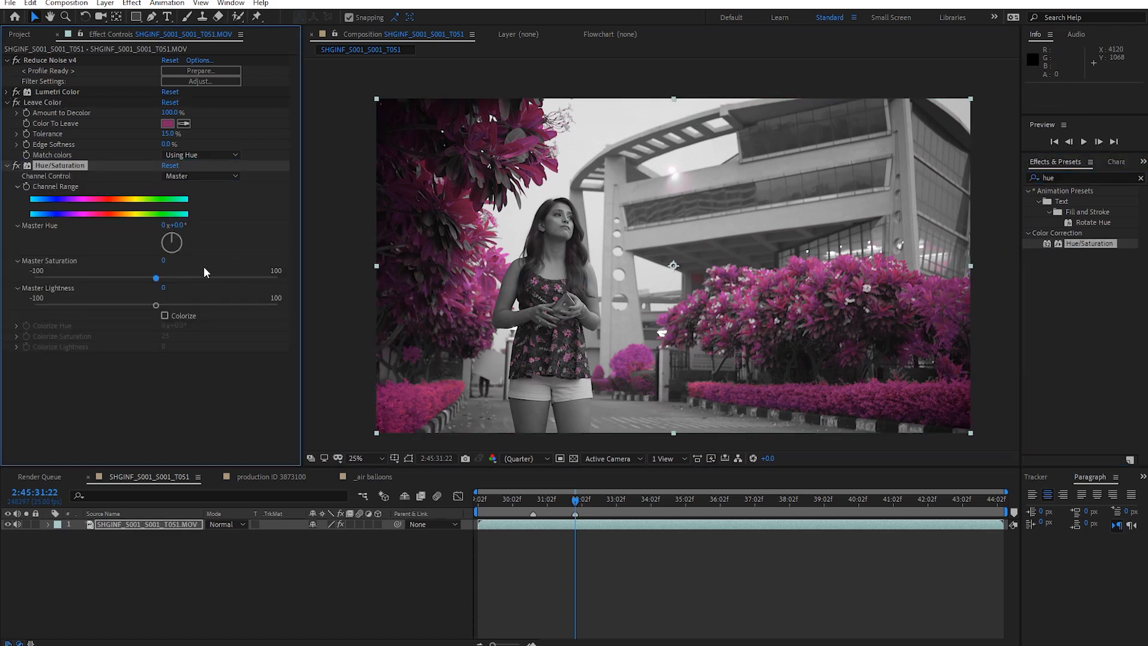
left_click_drag(175, 227, 223, 279)
Move the Channel Range keyframe to 2:45:31:13 and set Master Hue to 239° at 2:45:31:22
left_click(586, 547)
key("u")
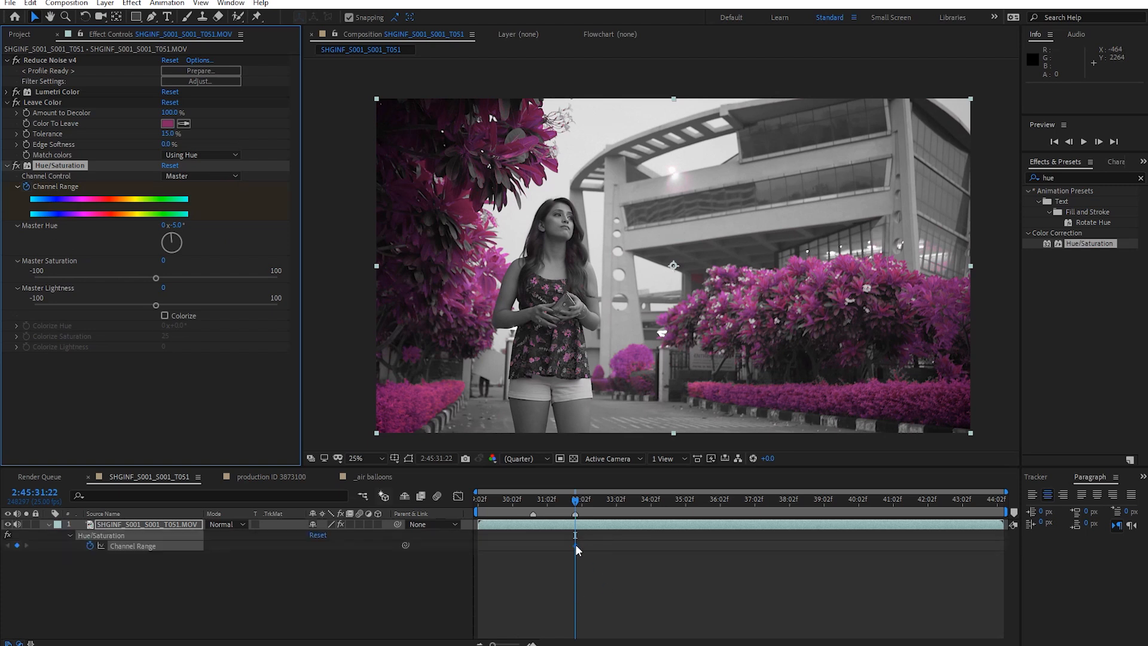
left_click_drag(568, 545, 563, 546)
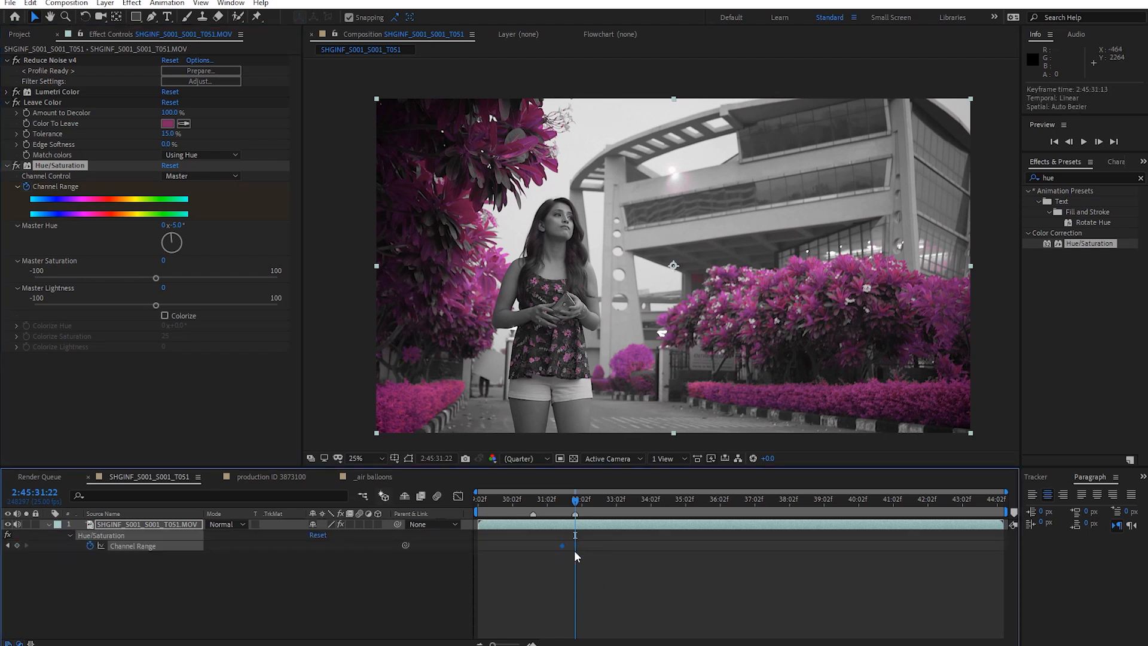
left_click_drag(178, 228, 337, 232)
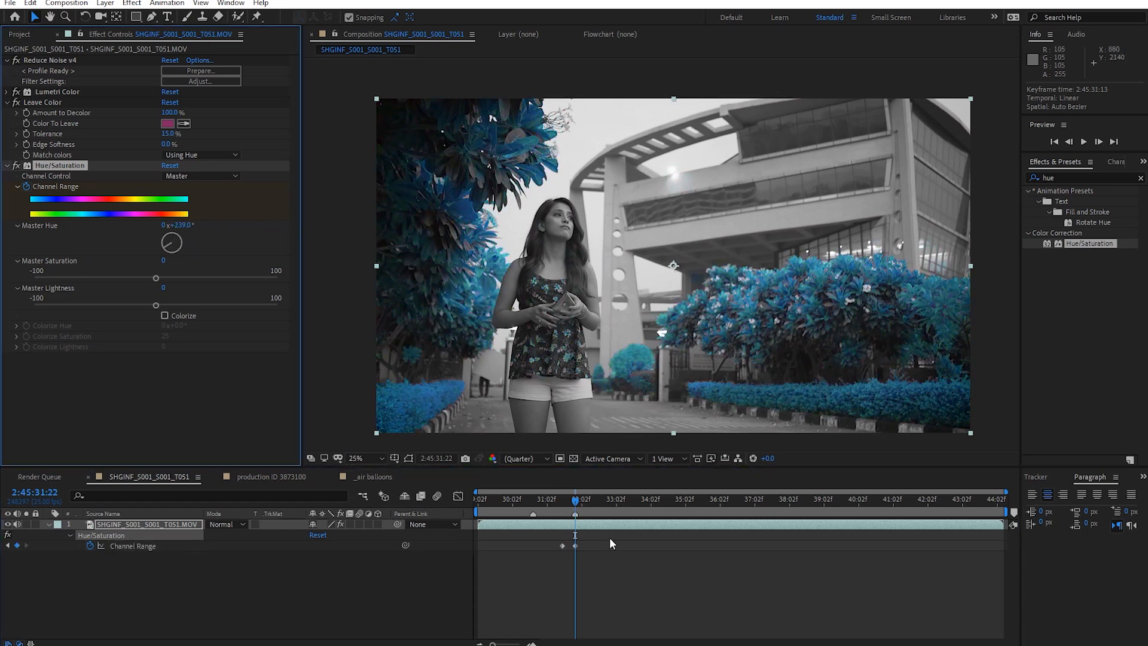
Scrub between the two Channel Range keyframes to preview the changing color of the flowers
left_click(572, 500)
mouse_move(572, 500)
left_mouse_down()
mouse_move(561, 499)
mouse_move(575, 511)
mouse_move(560, 504)
mouse_move(576, 523)
mouse_move(557, 505)
mouse_move(583, 516)
mouse_move(561, 519)
left_mouse_up()
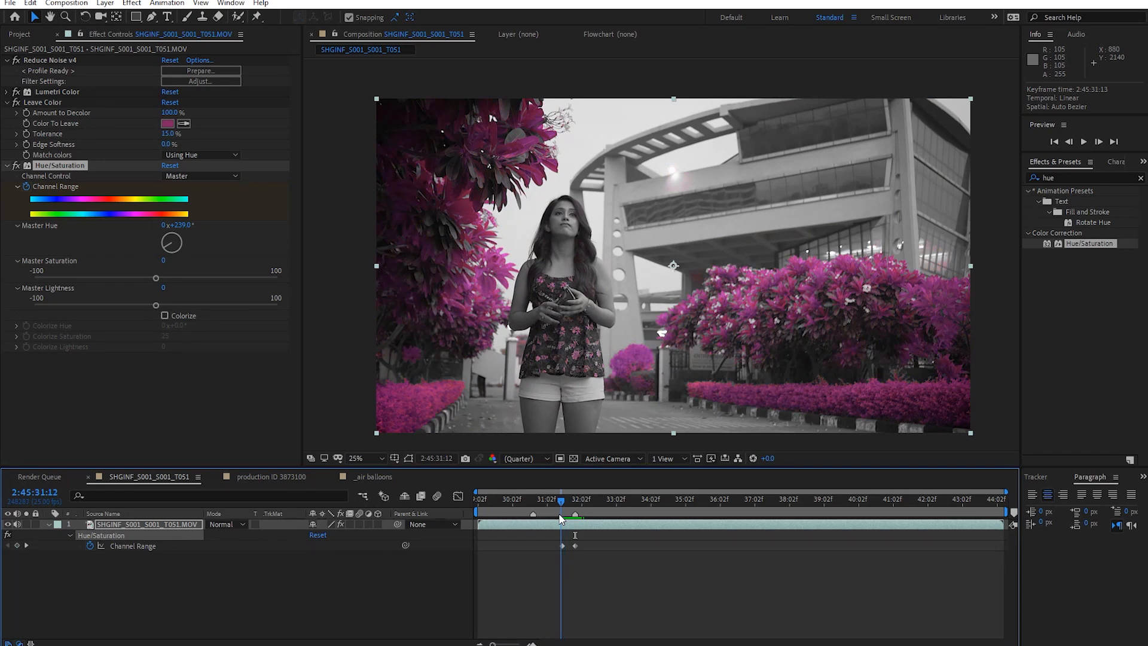
mouse_move(561, 519)
left_mouse_down()
mouse_move(576, 525)
mouse_move(561, 507)
mouse_move(571, 517)
left_mouse_up()
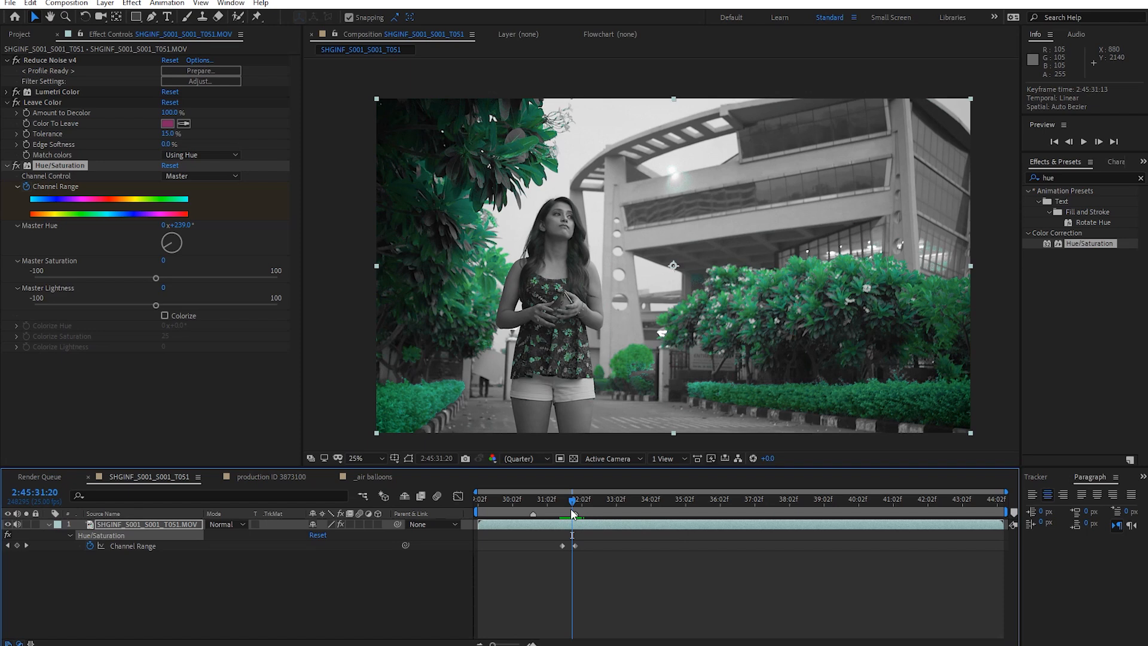
mouse_move(572, 506)
left_mouse_down()
mouse_move(579, 512)
mouse_move(563, 502)
left_mouse_up()
key("space")
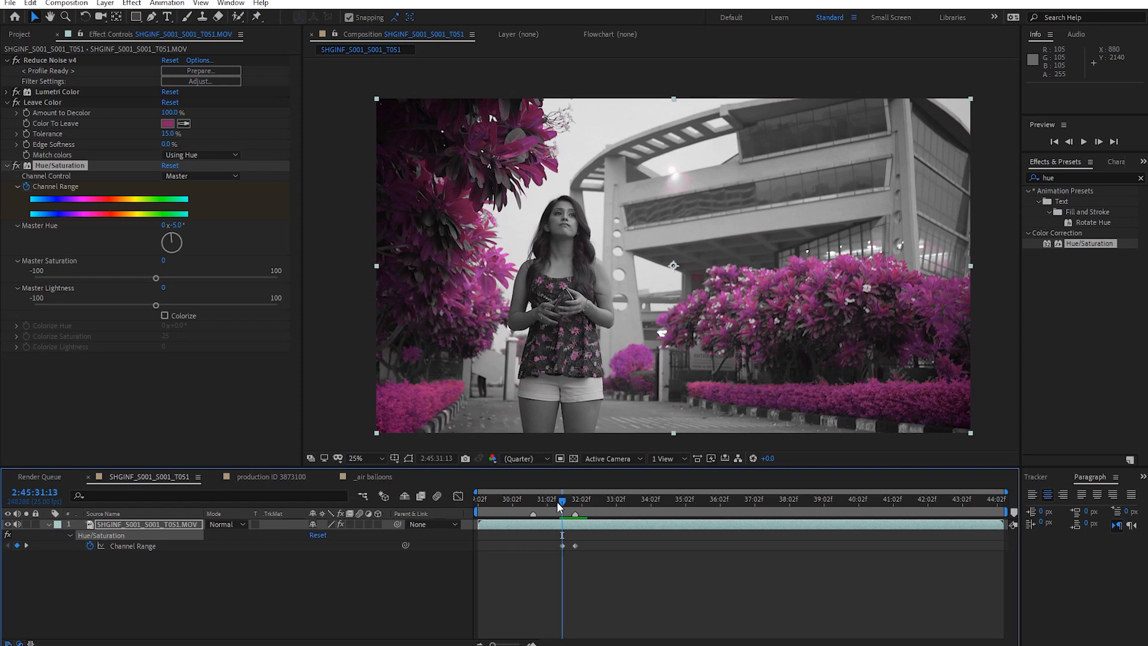
mouse_move(563, 502)
left_mouse_down()
mouse_move(583, 521)
mouse_move(571, 515)
left_mouse_up()
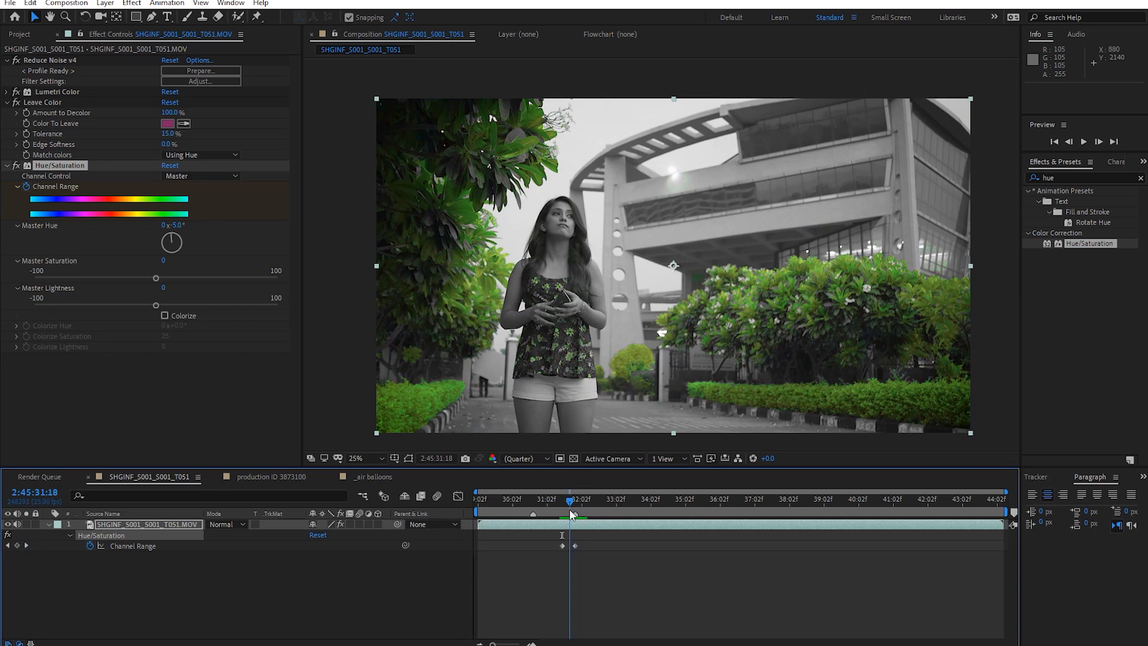
mouse_move(569, 509)
left_mouse_down()
mouse_move(559, 501)
mouse_move(586, 509)
mouse_move(561, 494)
mouse_move(586, 506)
mouse_move(564, 494)
left_mouse_up()
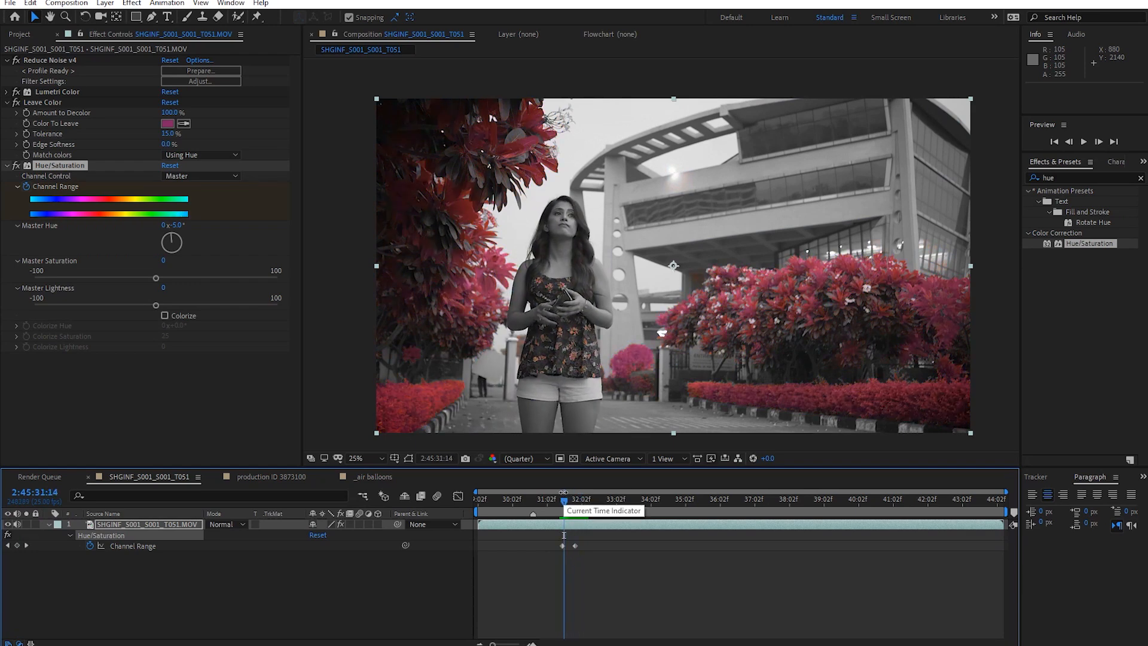
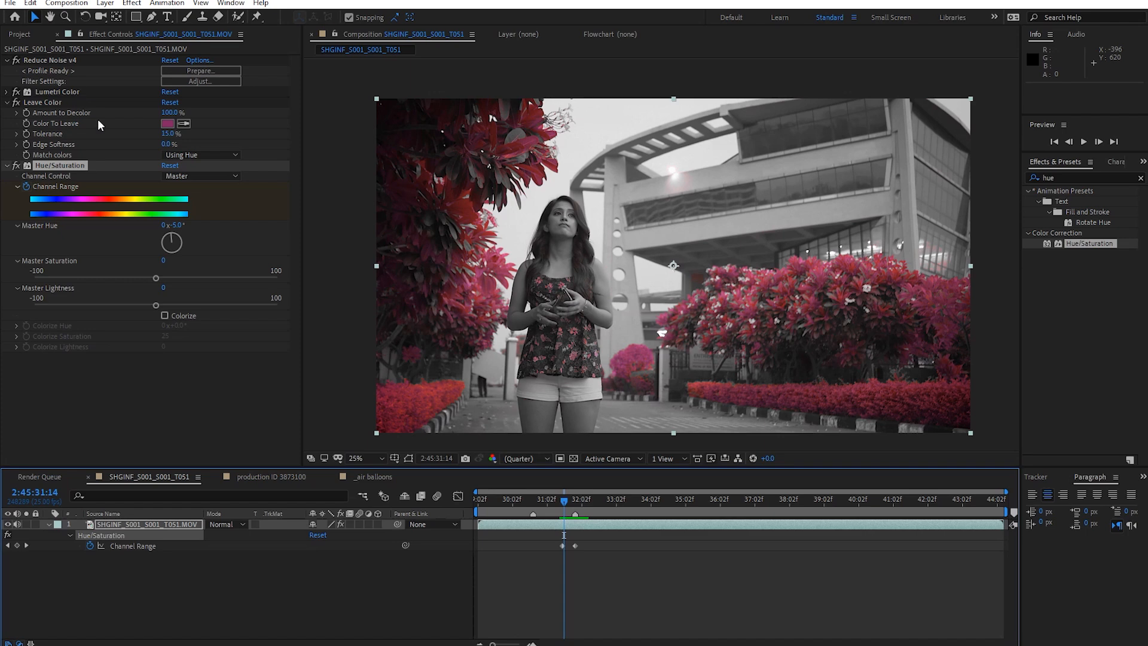
Move to 2:45:32:02, disable Hue/Saturation and Leave Color, and collapse the Hue/Saturation settings
left_click_drag(566, 504, 582, 503)
left_click(16, 165)
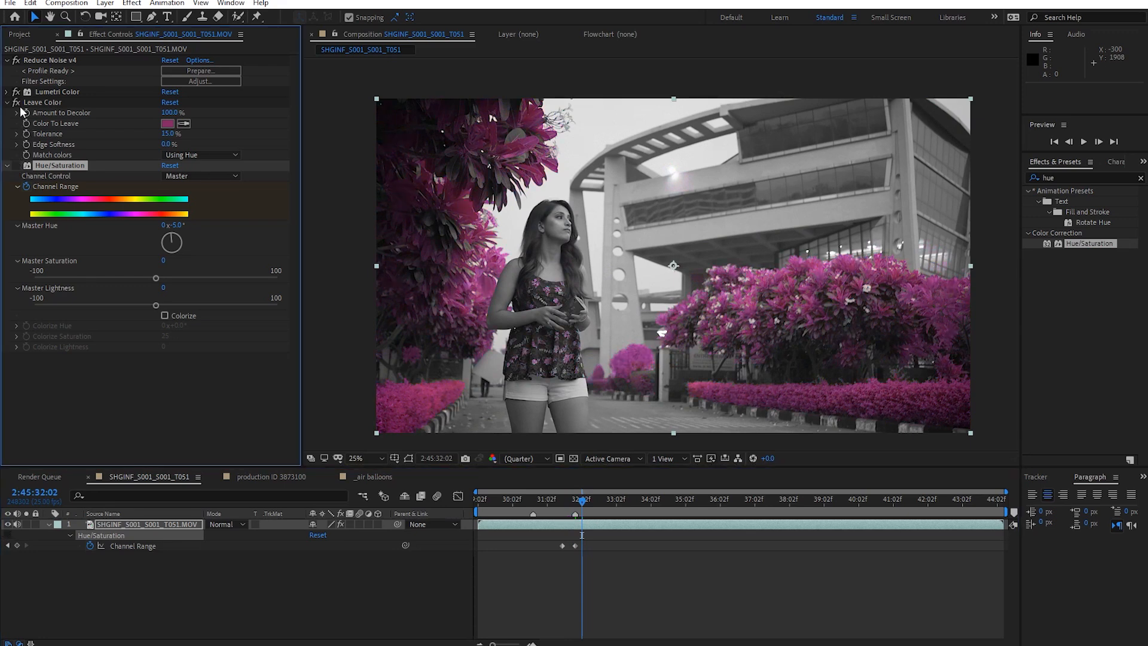
left_click(16, 103)
left_click(7, 165)
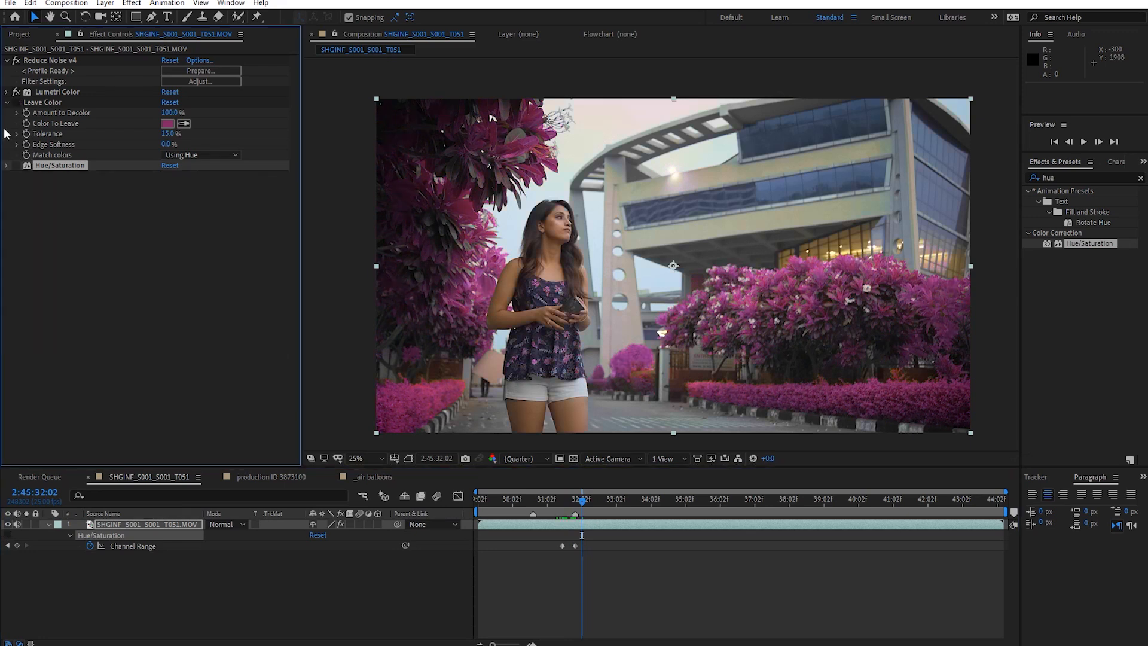
Collapse the Leave Color and Reduce Noise v4 settings and apply the Vibrance color correction effect to the footage
left_click(7, 103)
left_click(6, 60)
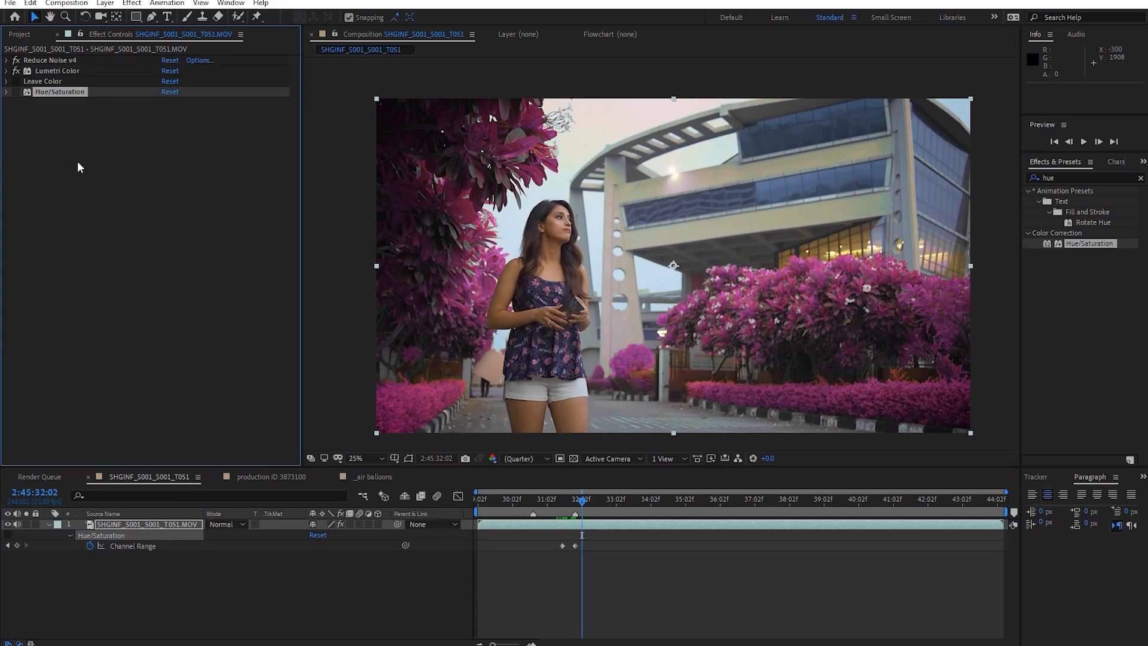
left_click(77, 166)
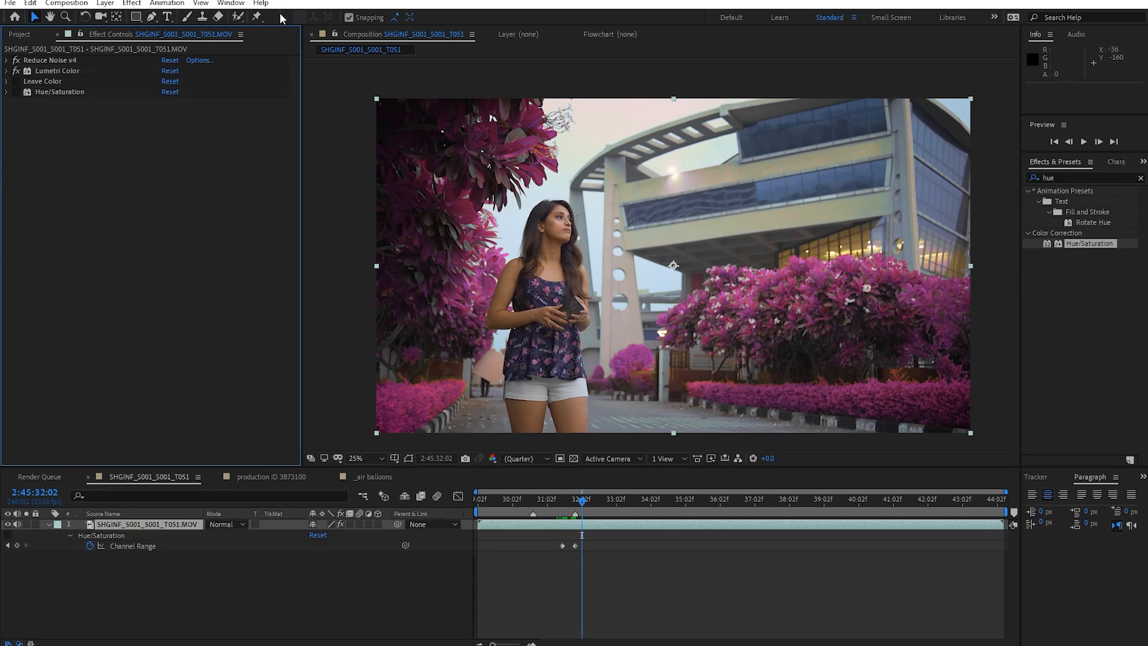
left_click(132, 3)
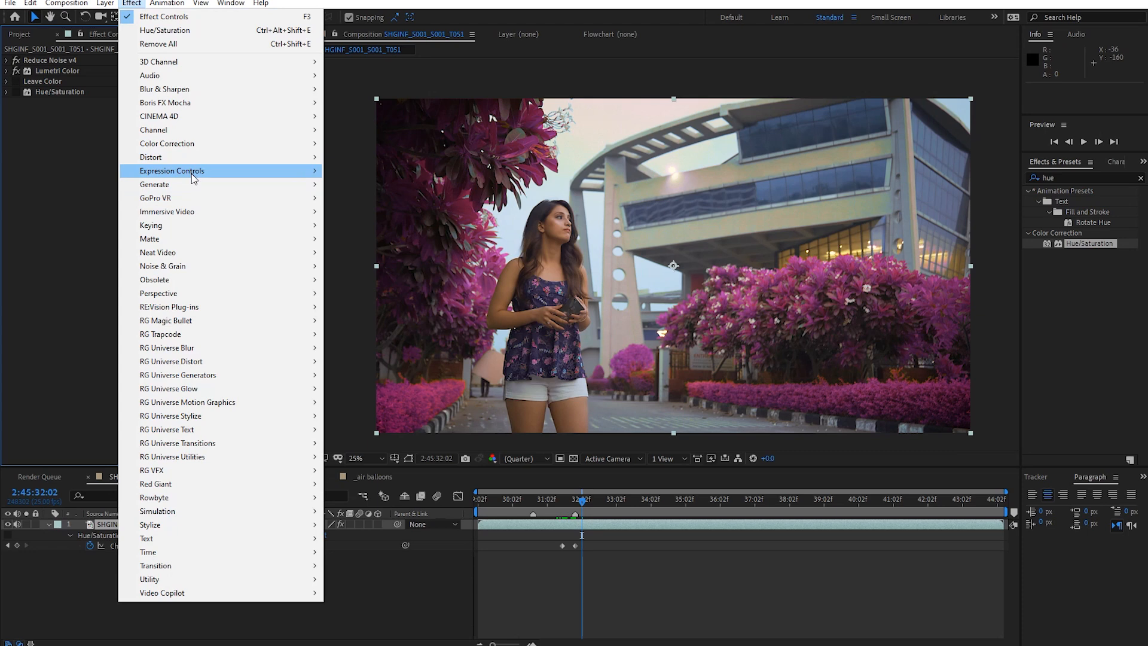
mouse_move(197, 143)
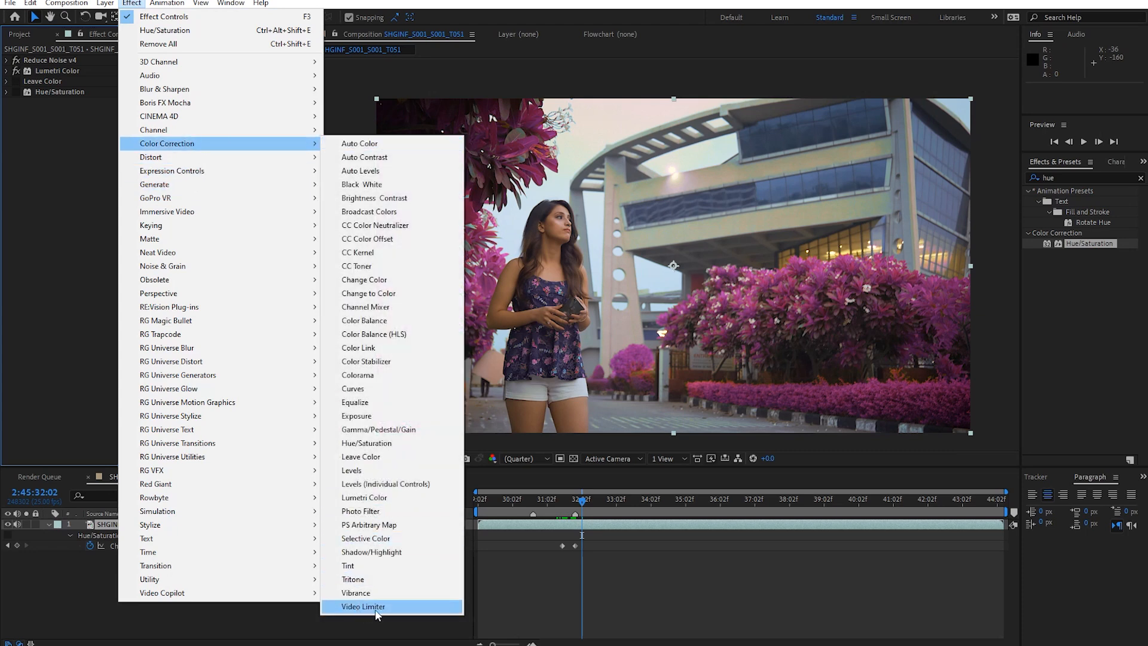
left_click(382, 593)
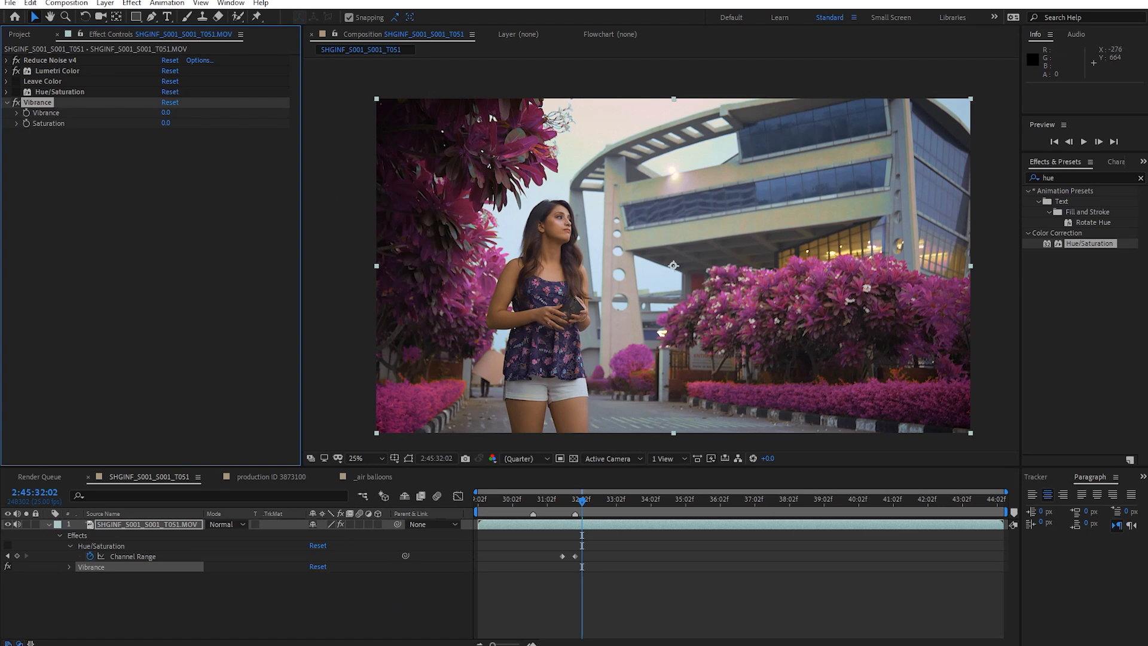
Set the Vibrance effect's Saturation to 100 and inspect the woman's skin tone up close
left_click(167, 123)
type("100")
key("Return")
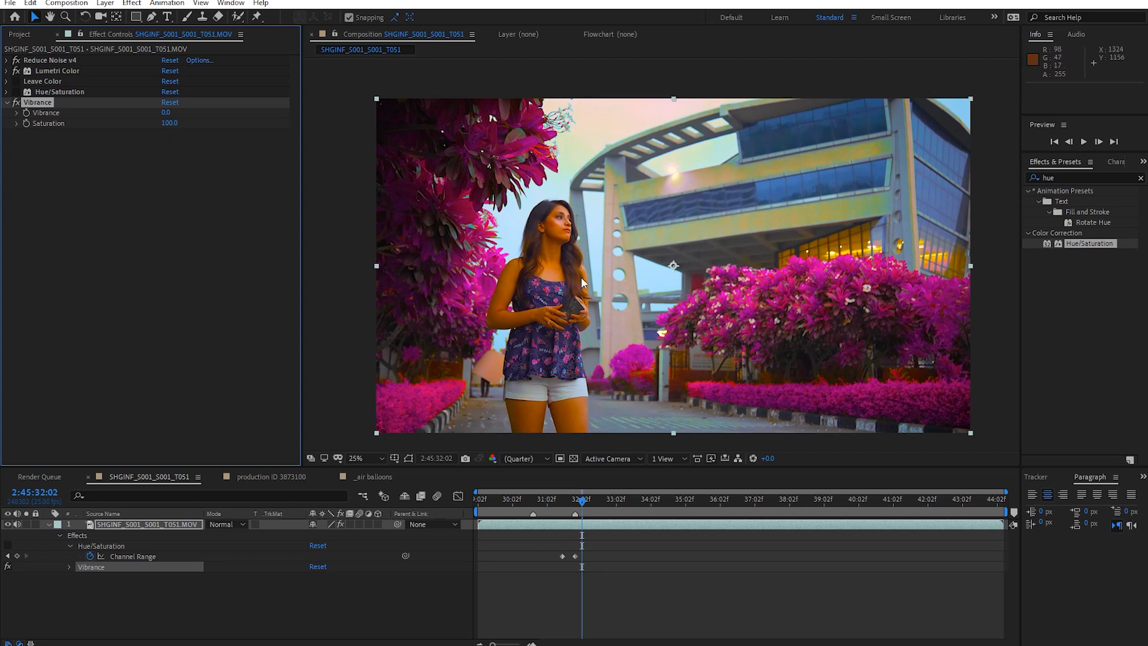
scroll(574, 281, "up", 2)
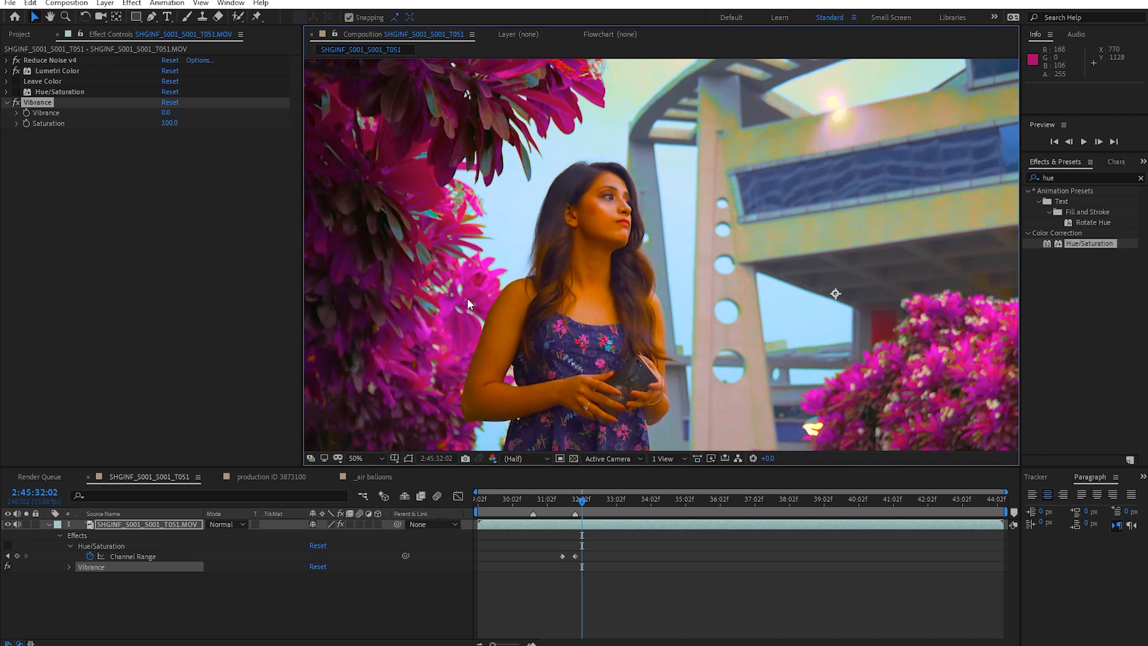
Compare the footage with the Vibrance effect's Saturation at 0 and at 100, finishing with Saturation at 0
left_click(170, 123)
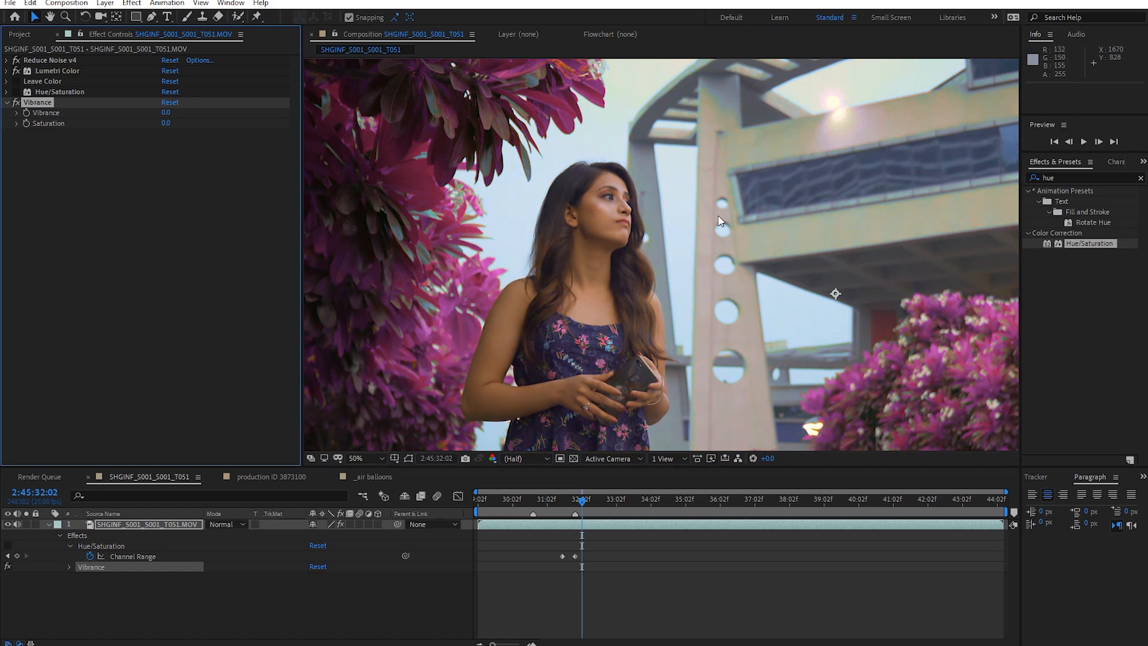
left_click_drag(166, 122, 482, 123)
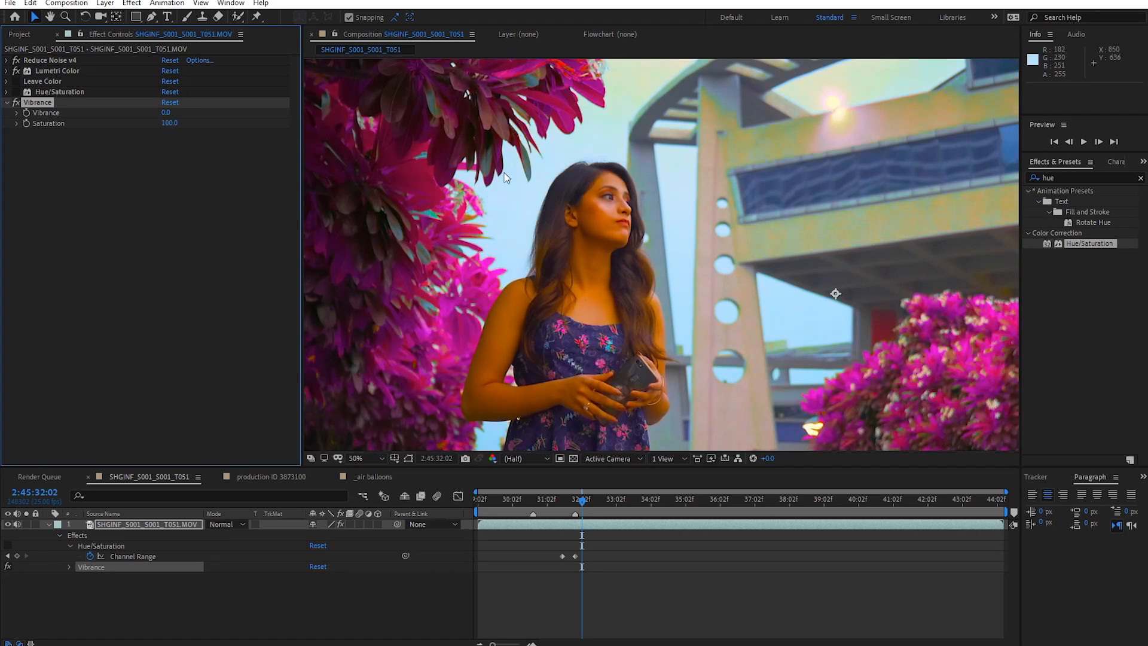
scroll(854, 217, "down", 1)
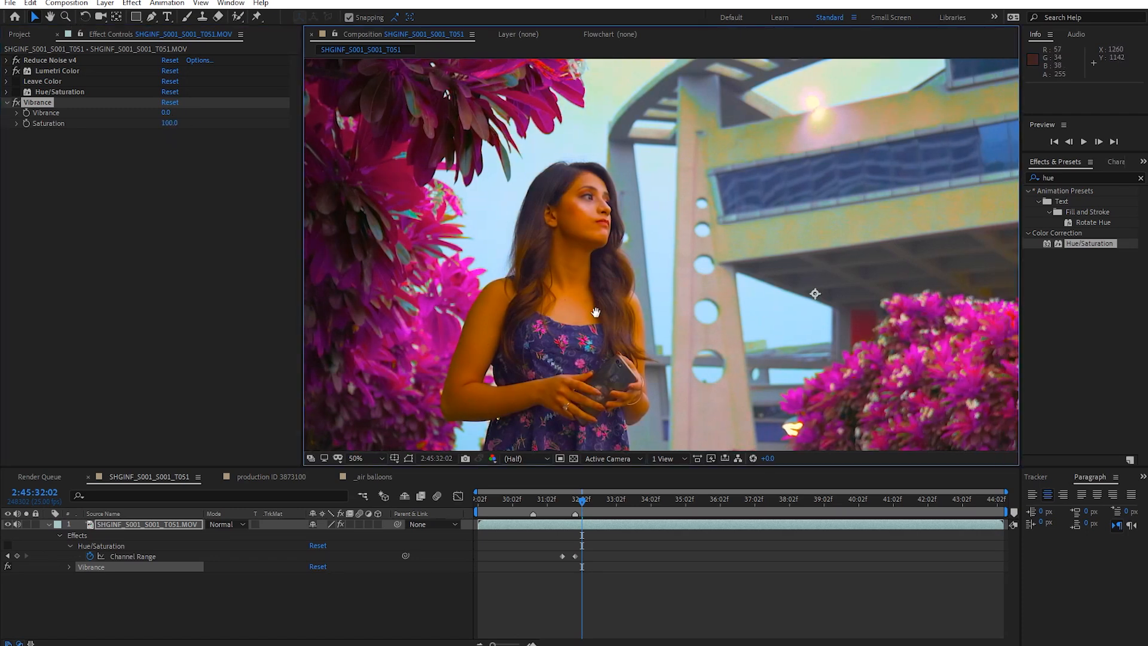
scroll(824, 226, "down", 1)
left_click_drag(797, 240, 792, 217)
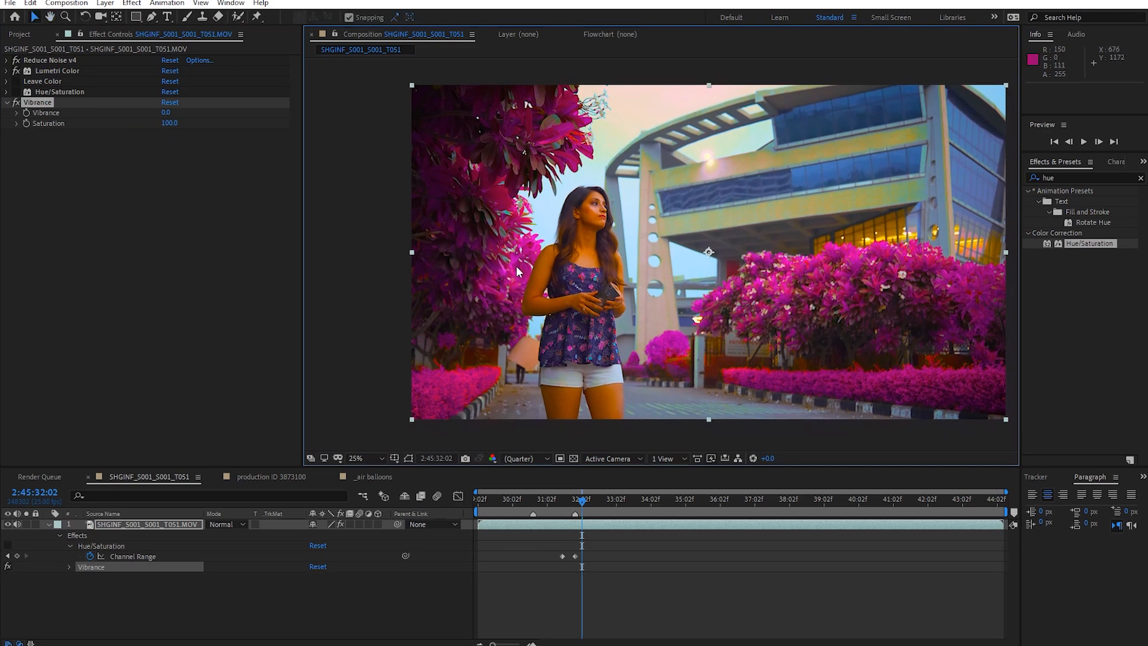
left_click(168, 123)
type("0")
key("Return")
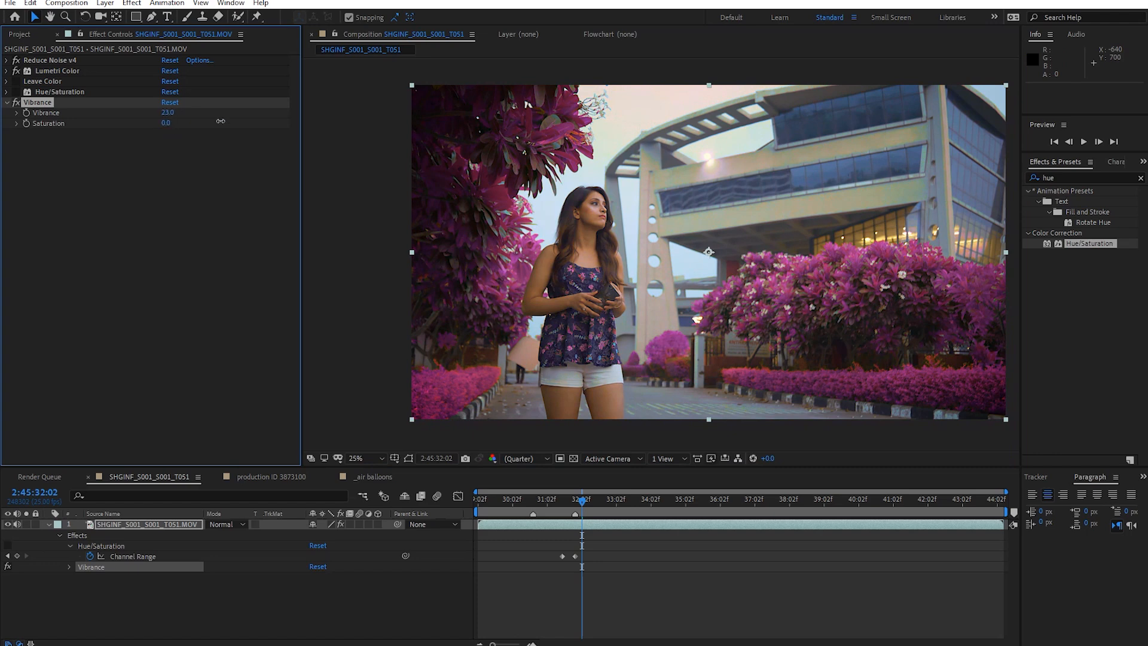
Try Vibrance at 100, inspect the woman and flowers up close, and undo the Vibrance change
left_click_drag(194, 116, 257, 115)
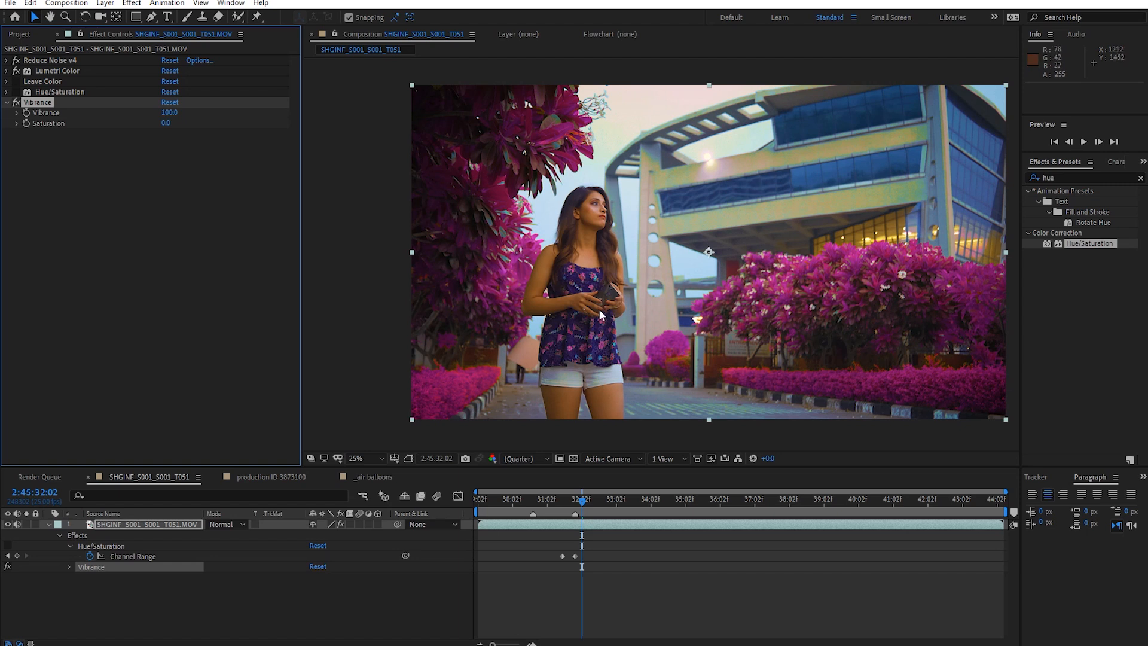
scroll(601, 310, "up", 2)
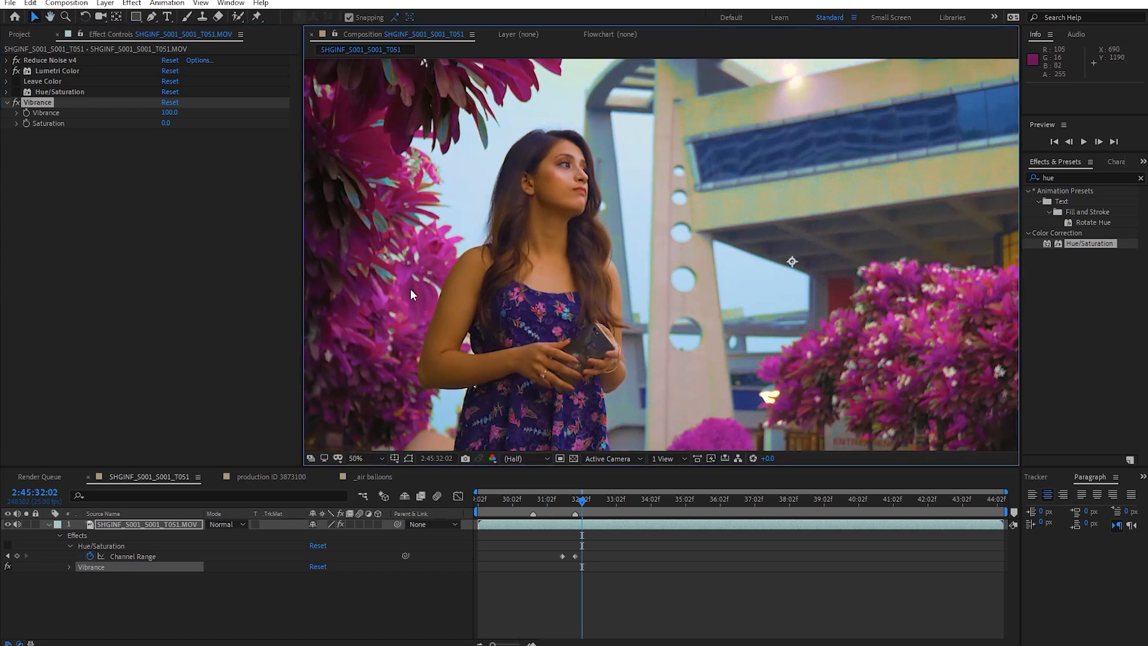
scroll(408, 293, "down", 2)
left_click_drag(555, 302, 539, 320)
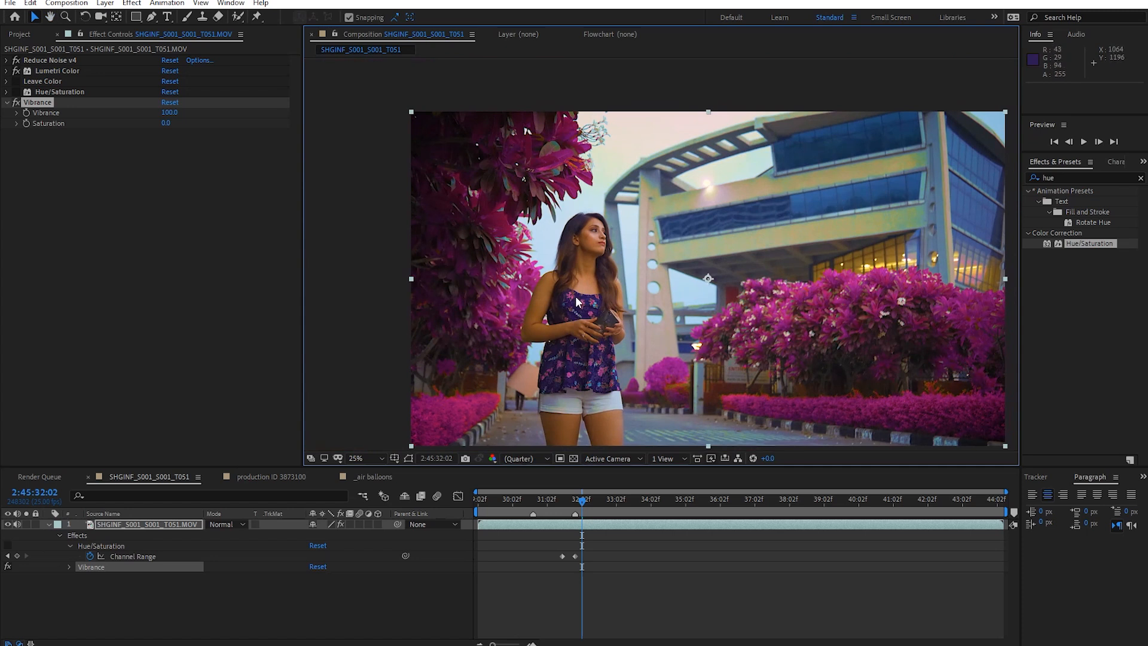
key("ctrl+z")
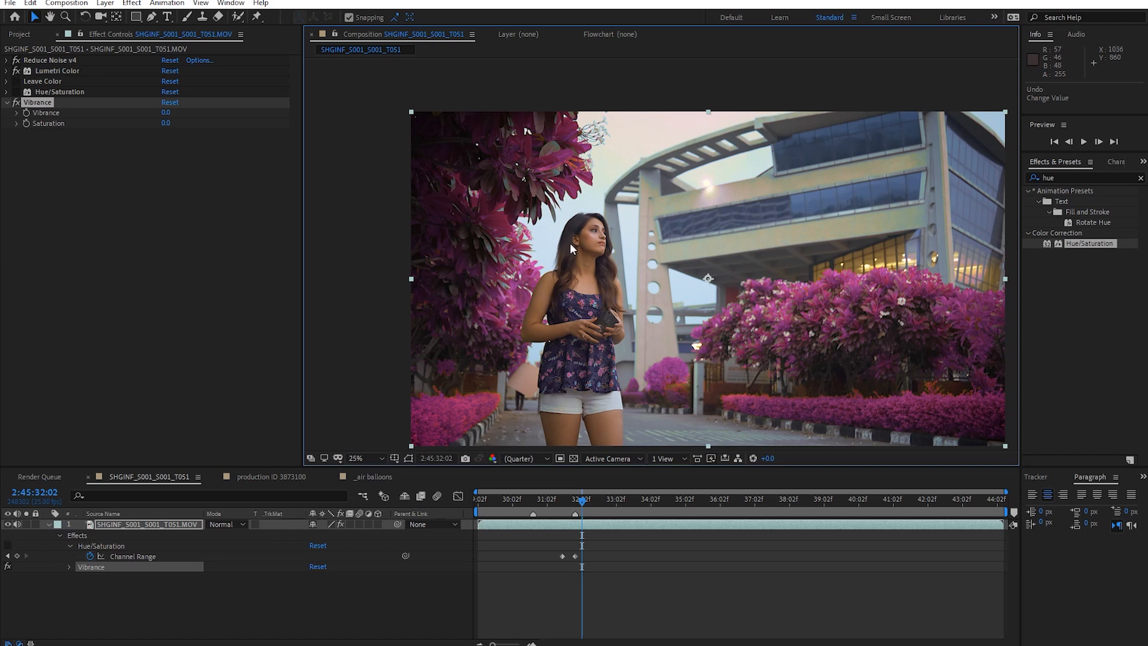
Try the Vibrance effect's Saturation at 7, 10 and 100, and return it to 0
left_click_drag(166, 122, 174, 124)
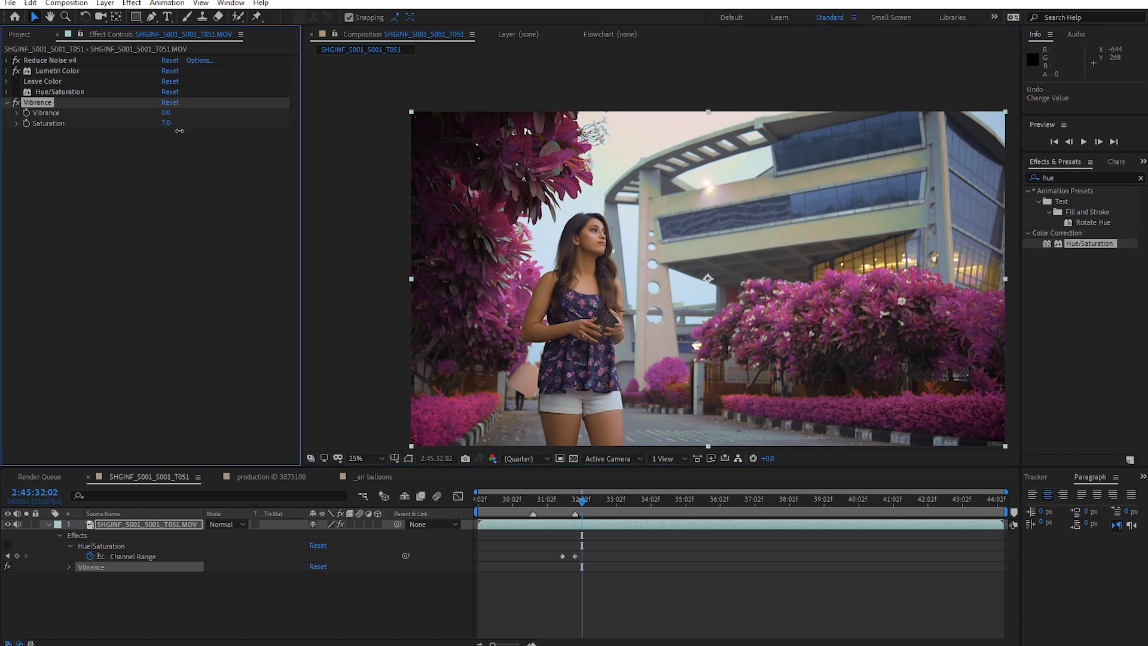
left_click(167, 124)
type("10")
key("Return")
left_click_drag(171, 125, 240, 128)
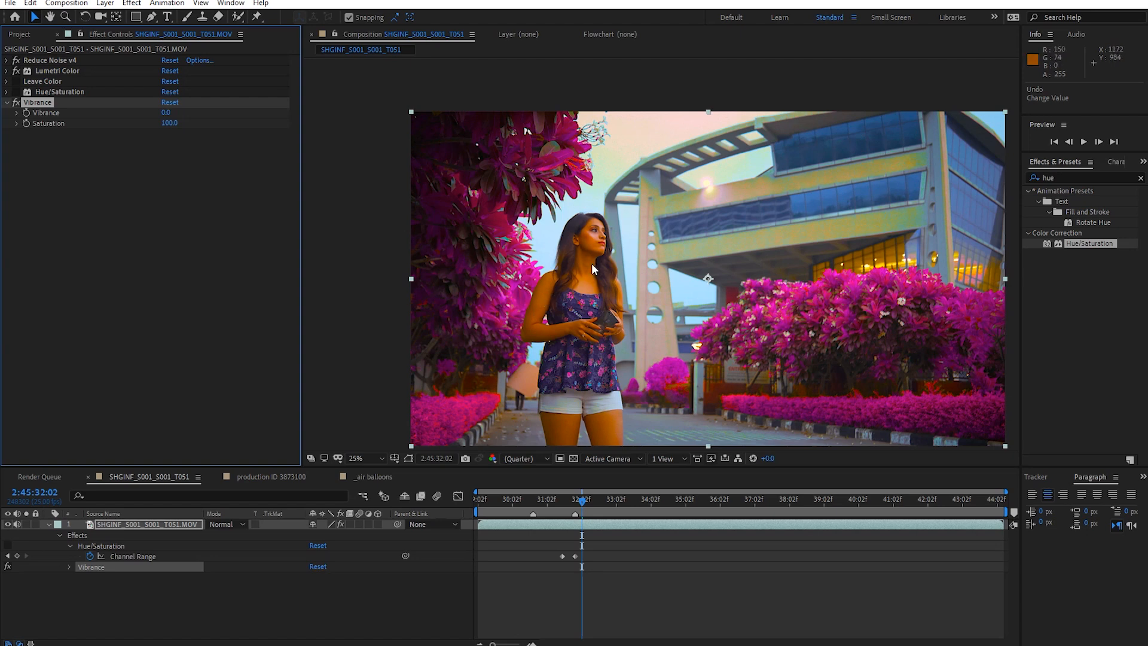
left_click(177, 122)
type("0")
key("Return")
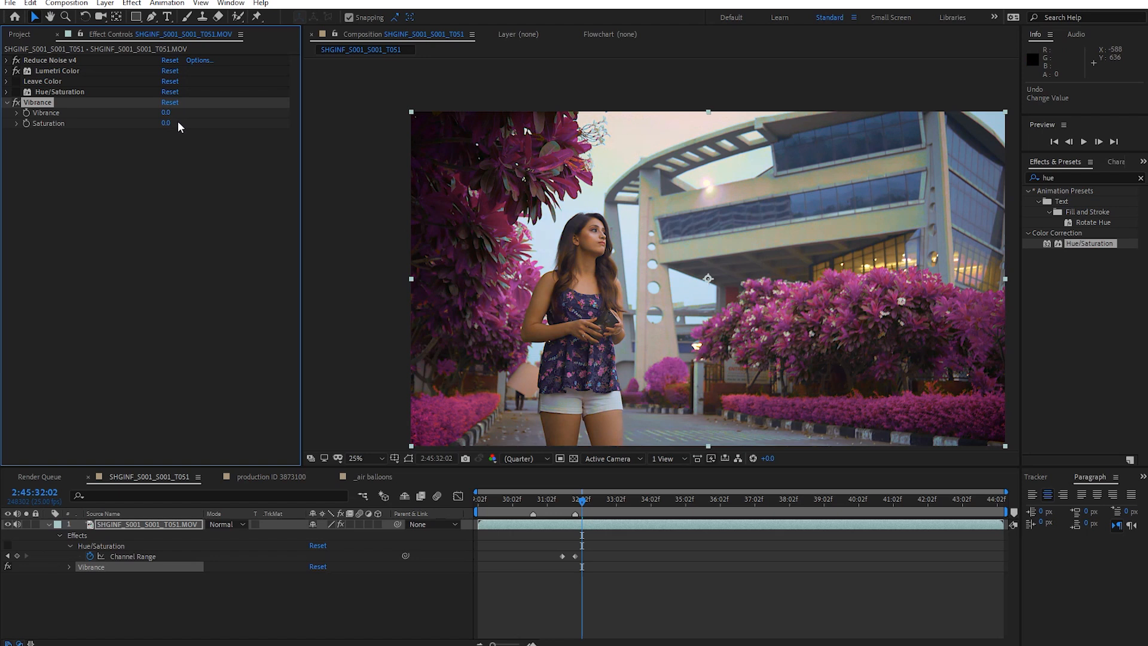
Raise Vibrance gradually through 10, 20, 30, 40 and 50 to compare its strength on the footage
left_click(167, 113)
type("10")
key("Return")
left_click(168, 113)
type("20")
key("Return")
left_click(164, 113)
type("30")
key("Return")
left_click(167, 113)
type("40")
key("Return")
left_click(168, 113)
type("50")
key("Return")
Raise Vibrance to 100 and inspect the woman's face, the sky and the building up close
left_click_drag(168, 113, 324, 128)
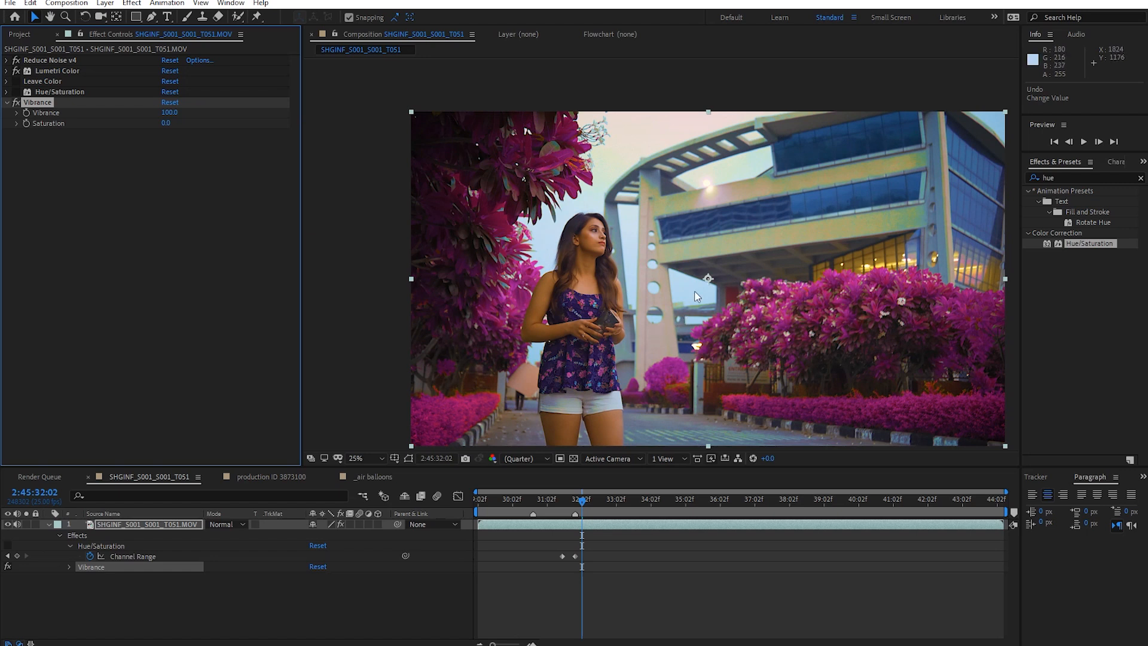
scroll(724, 246, "up", 2)
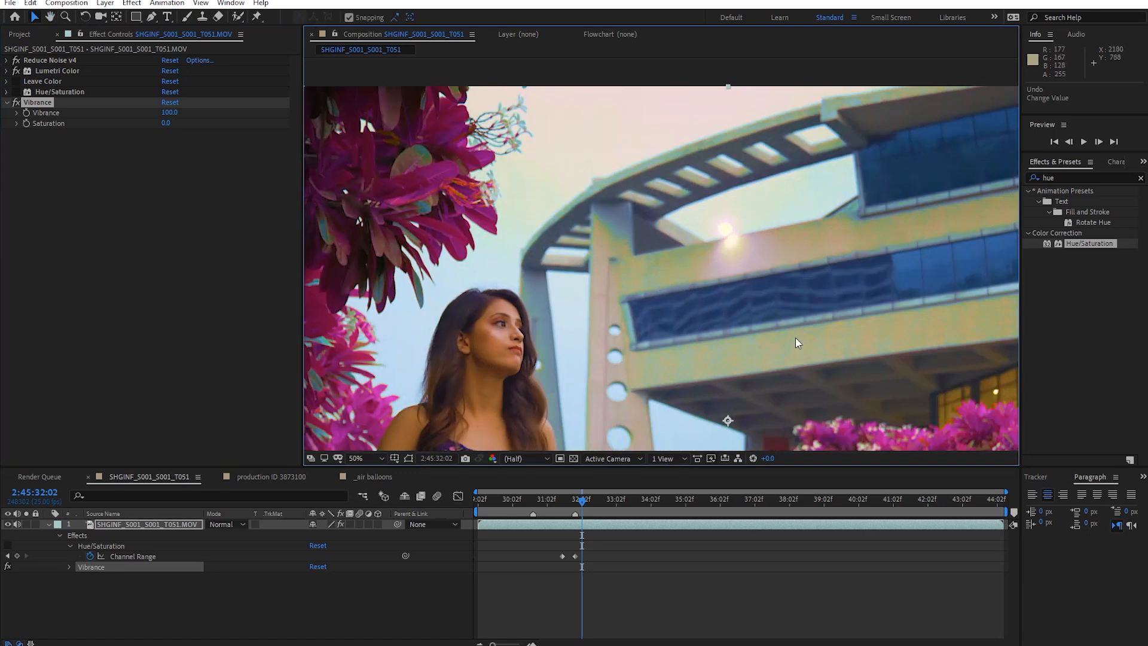
key("space")
left_click_drag(790, 284, 763, 262)
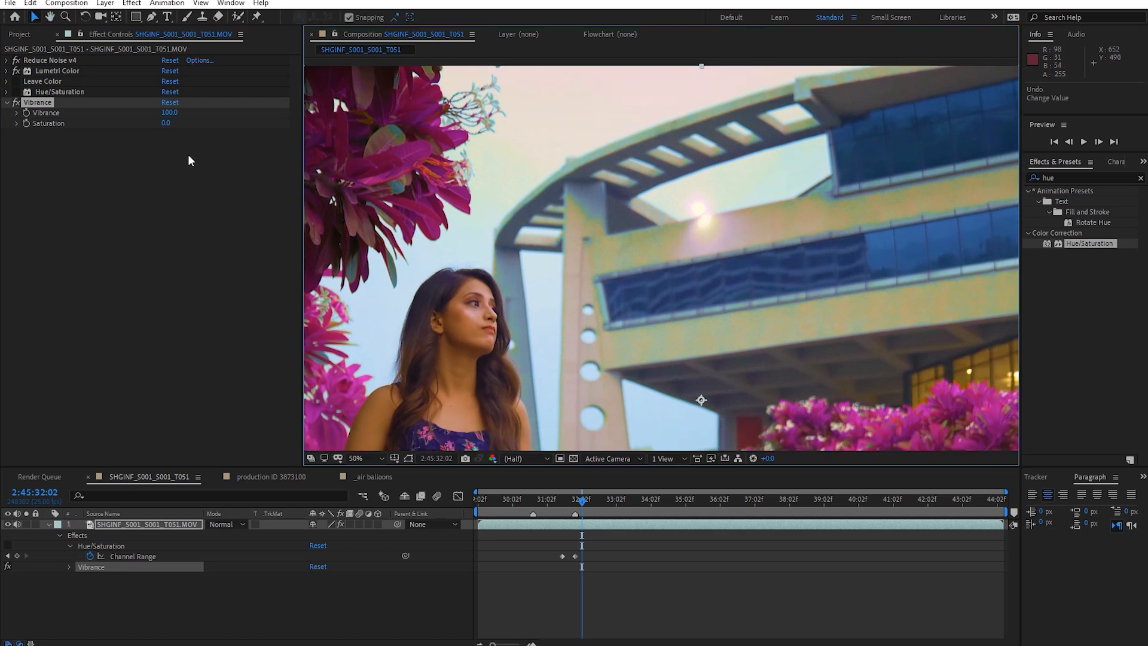
scroll(712, 227, "down", 2)
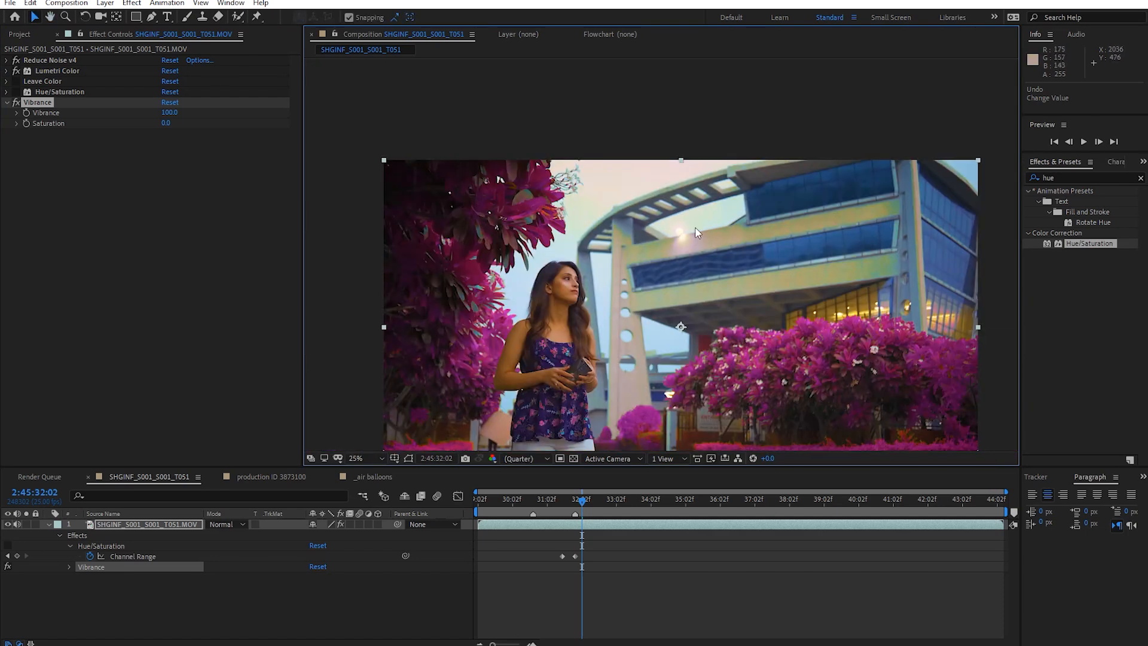
Set Vibrance to 80, keep Saturation at 0, and bring the whole frame into view
mouse_move(172, 113)
left_mouse_down()
mouse_move(148, 113)
mouse_move(172, 124)
left_mouse_up()
key("space")
left_click_drag(774, 302, 764, 249)
key("ctrl+z")
left_click_drag(164, 113, 170, 110)
left_click(170, 112)
type("80")
key("Return")
left_click_drag(538, 304, 531, 283)
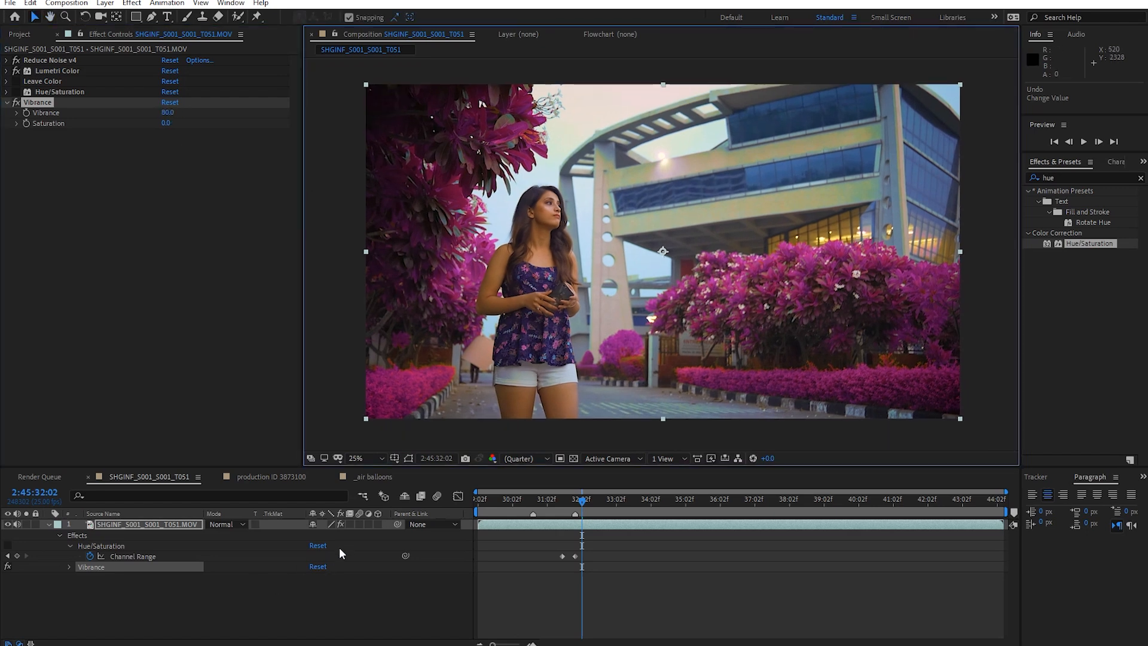
Switch all of the footage layer's effects off and on to compare the original with the graded look
left_click(340, 524)
left_click(340, 524)
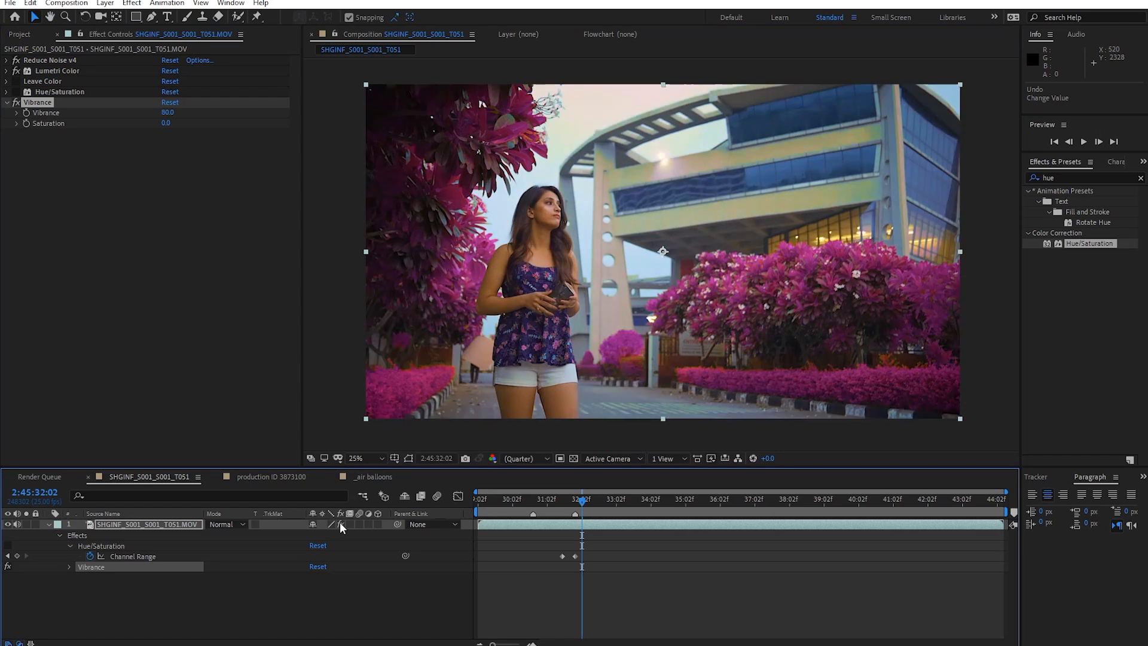
left_click(340, 524)
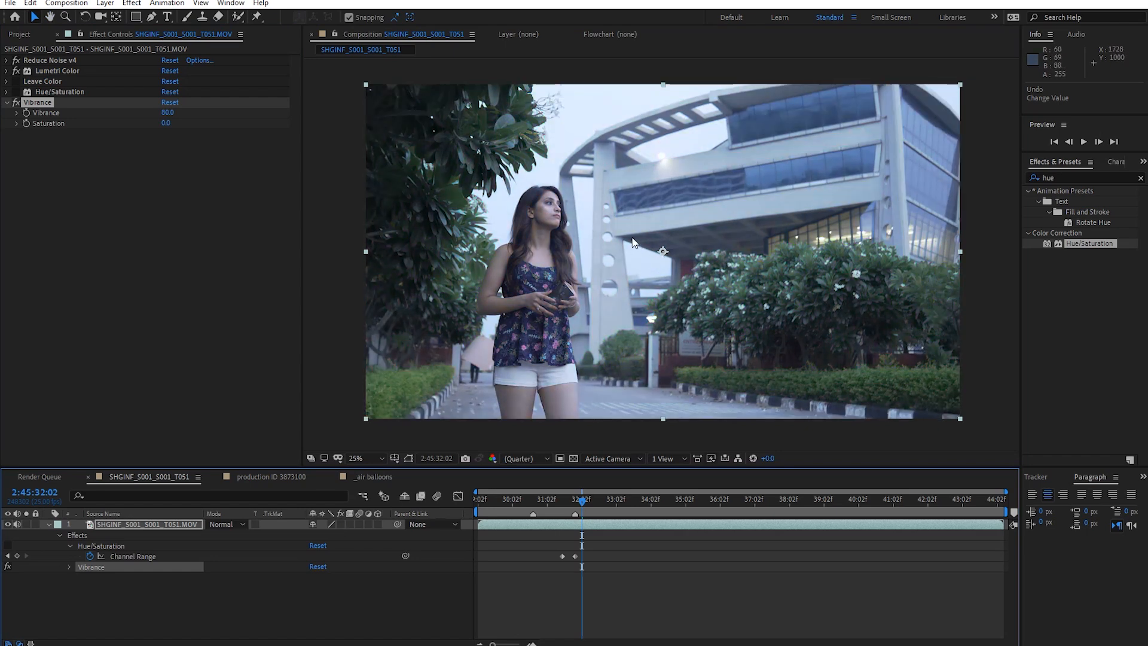
left_click_drag(619, 251, 624, 255)
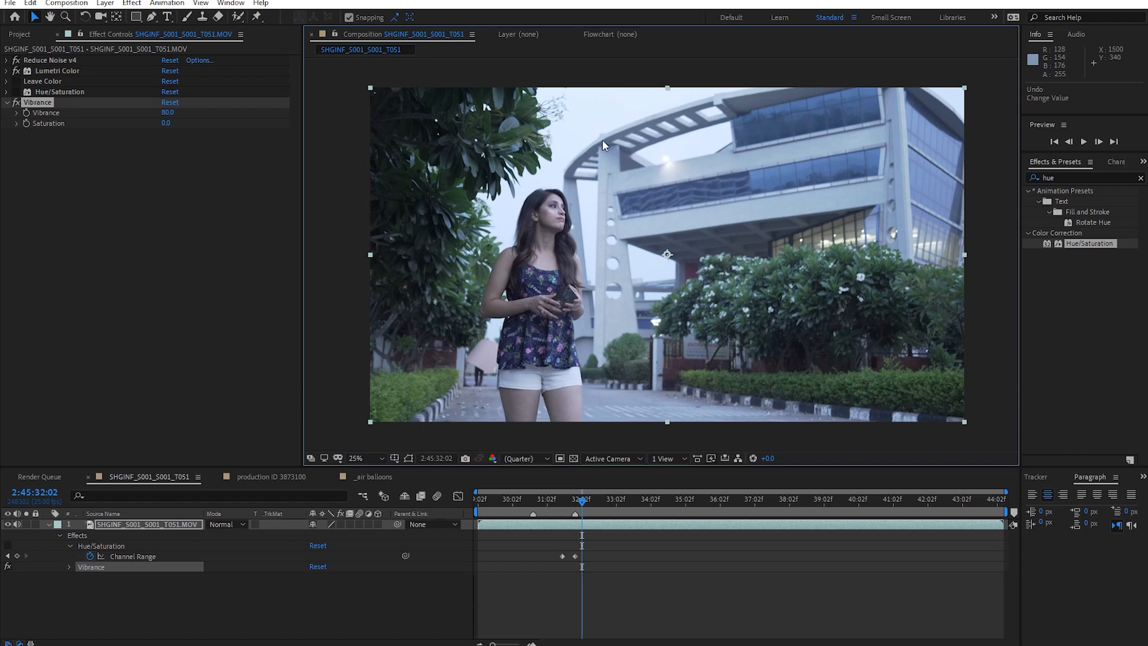
left_click_drag(637, 116, 639, 118)
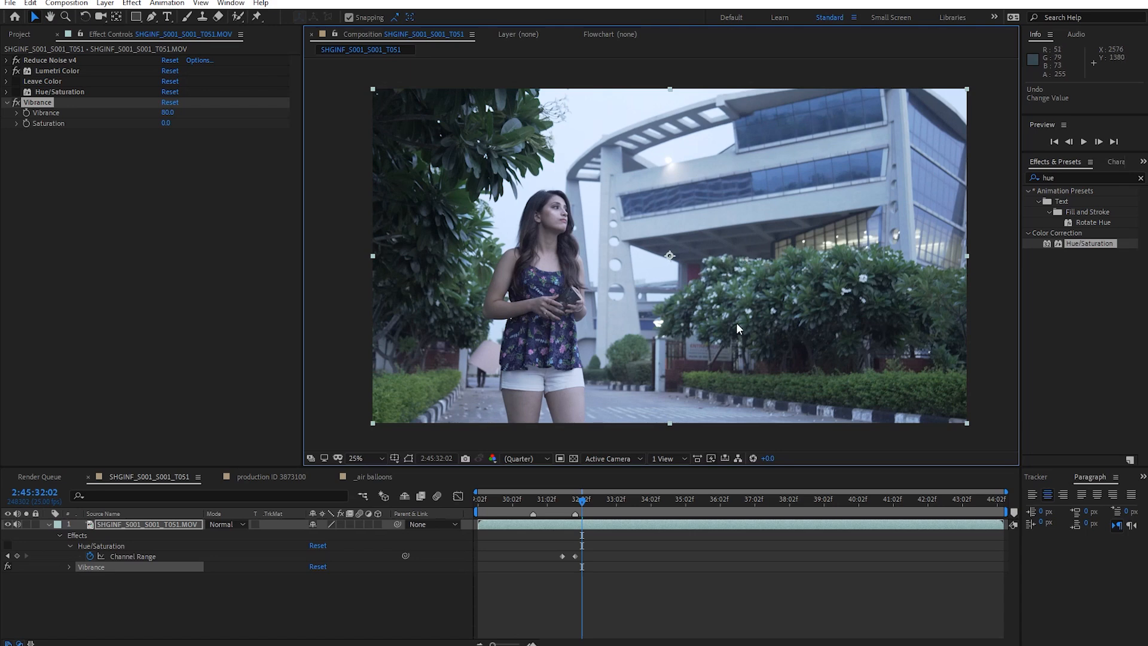
left_click(341, 525)
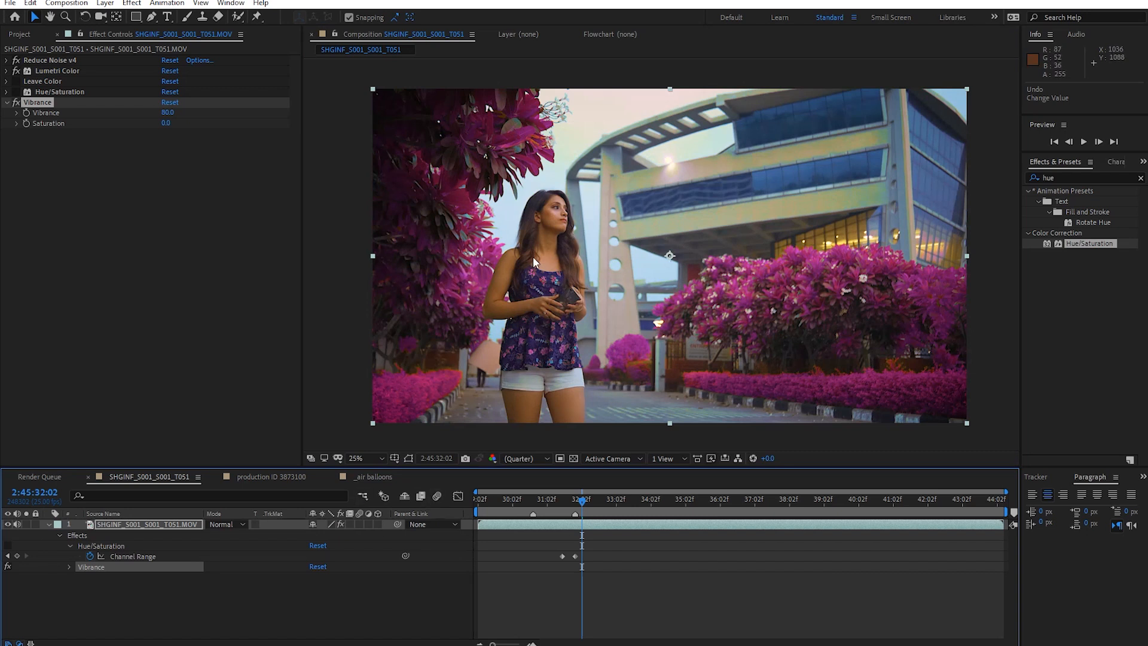
left_click(340, 525)
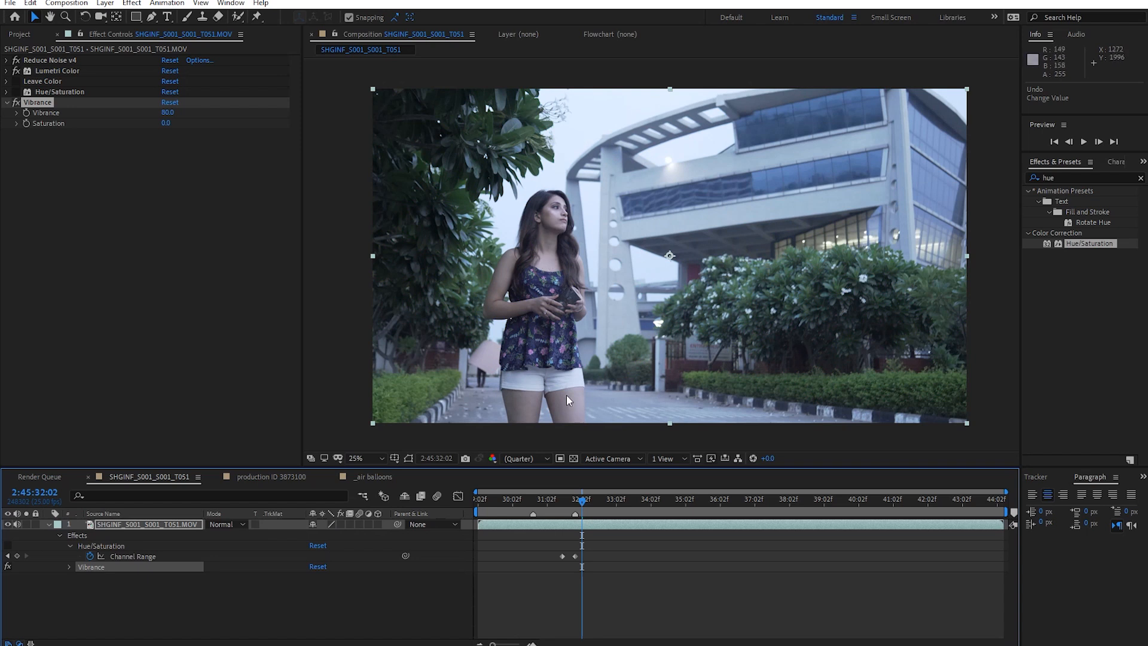
left_click(340, 524)
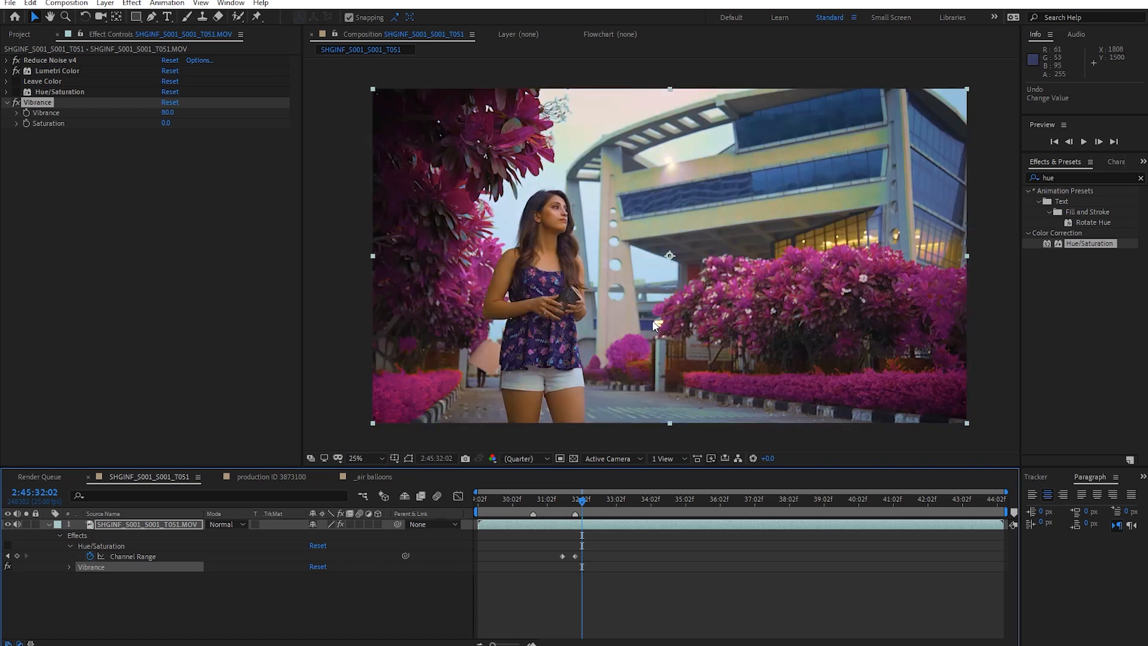
left_click_drag(668, 318, 667, 317)
key("v")
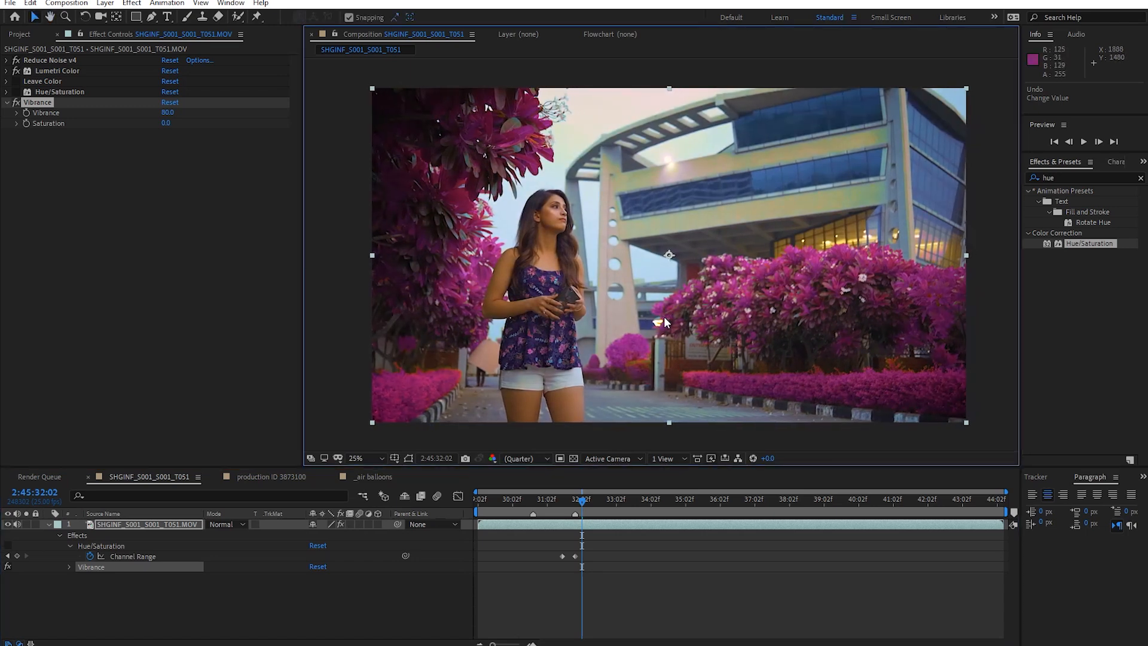